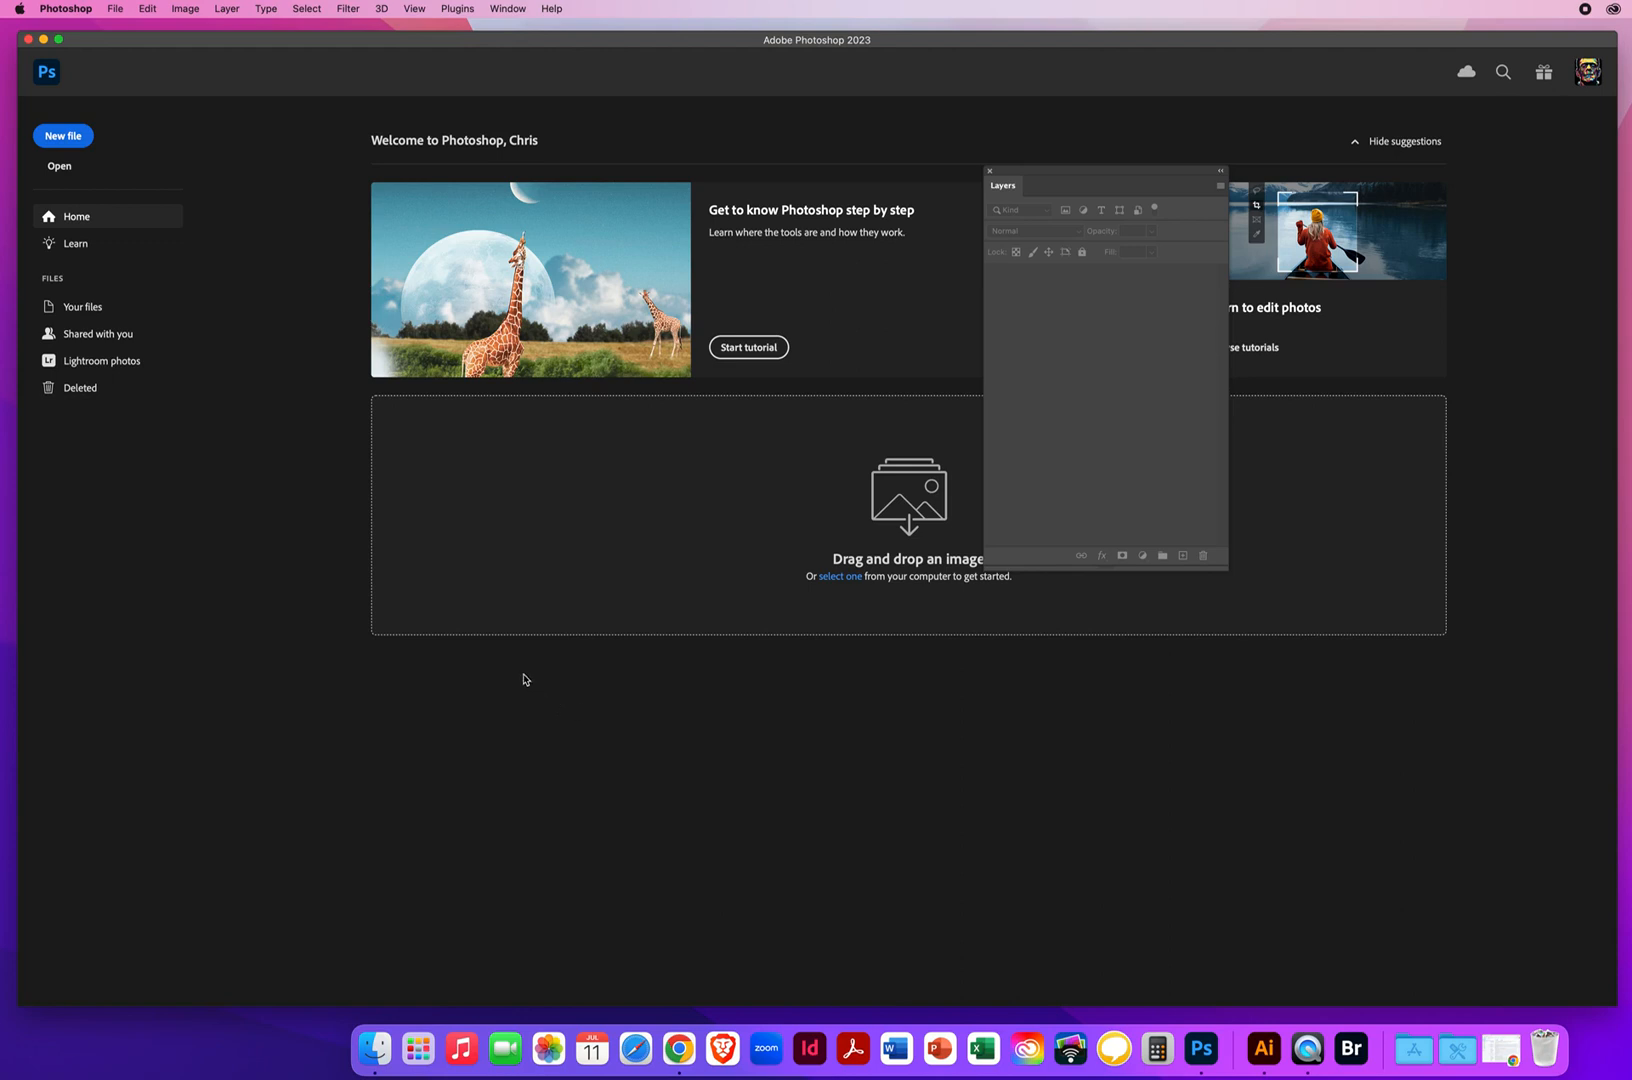
# Browse for files to open in Desktop > ALL NEW FALL 2023 DEMOS MASTER > PS DEMOS > PS - CHAPTER 3 > 3.6 Make ONLY 1 Panoramic Image
pyautogui.click(116, 10)
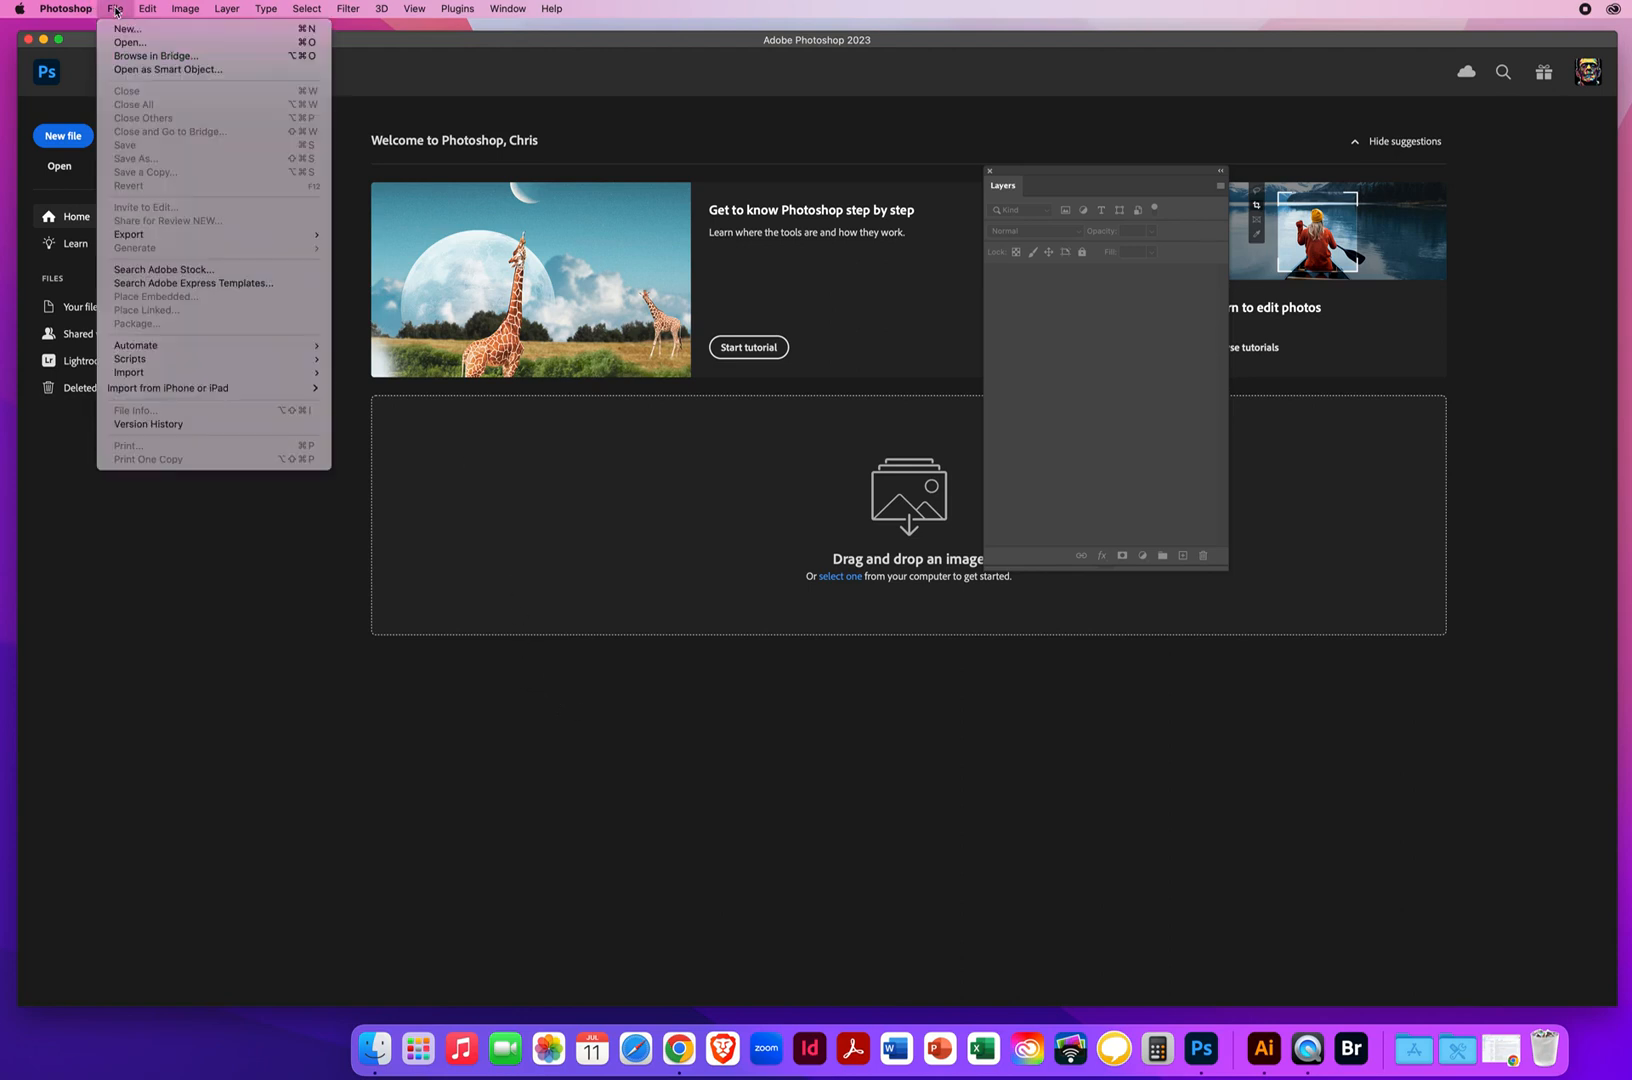
pyautogui.click(123, 45)
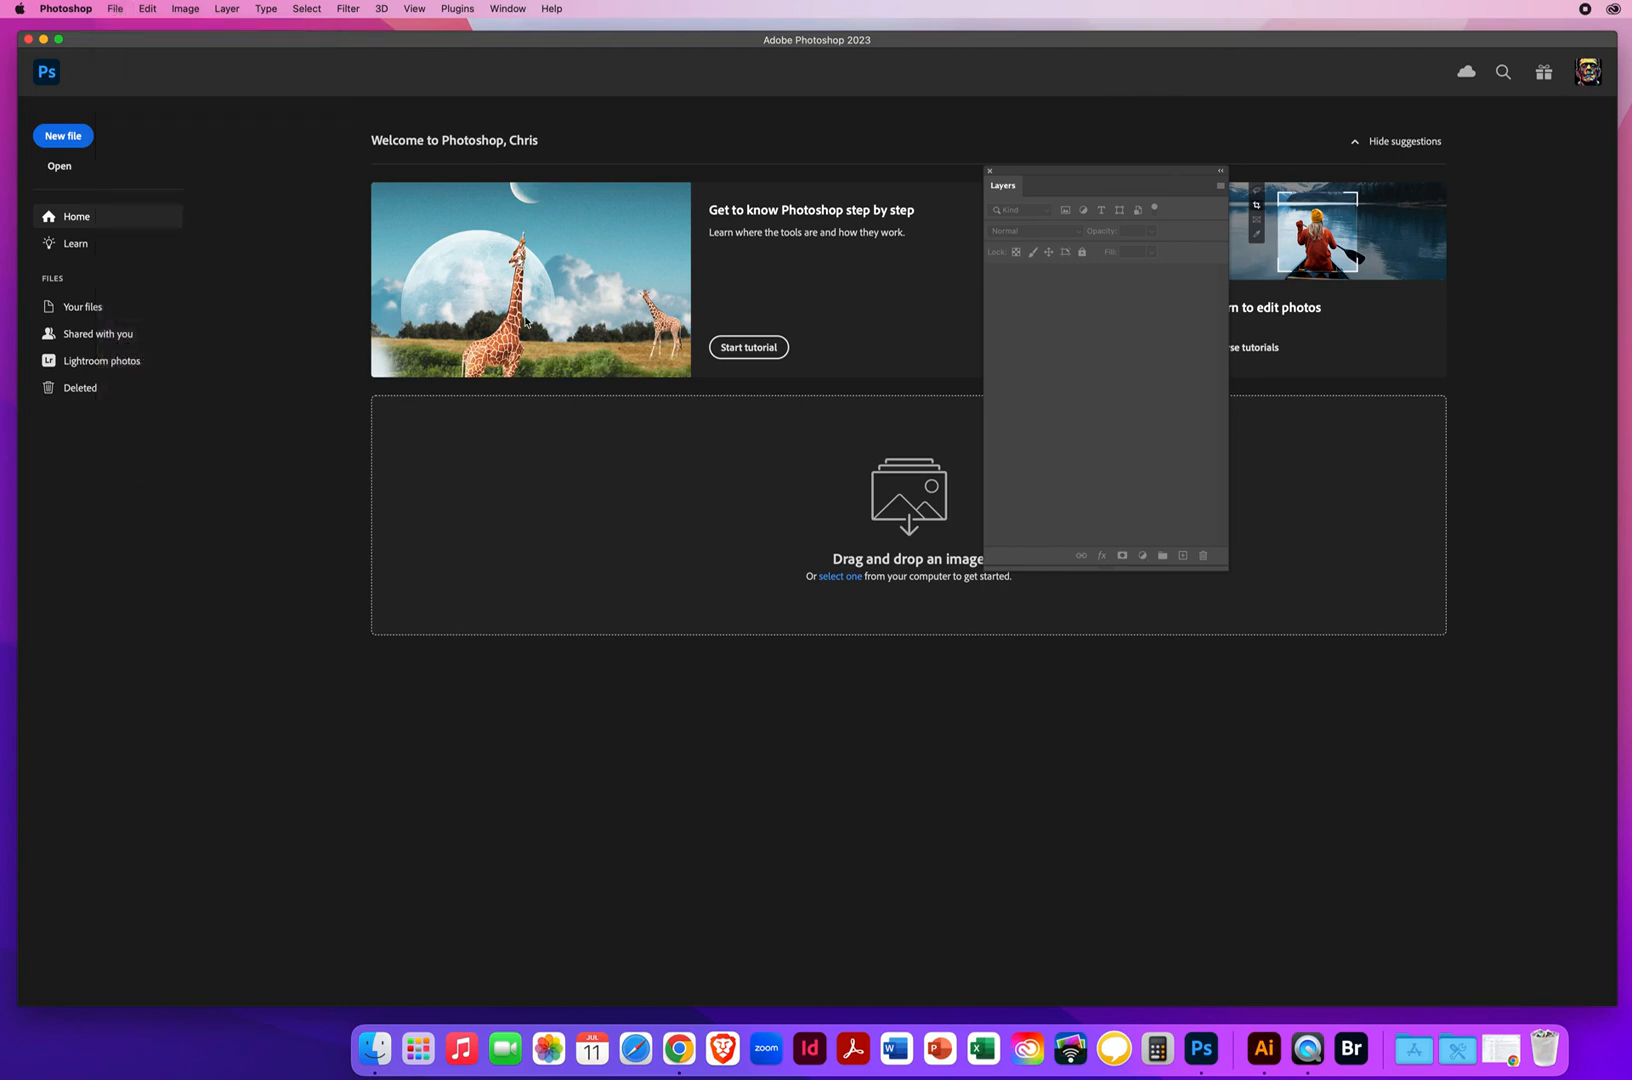
pyautogui.click(453, 171)
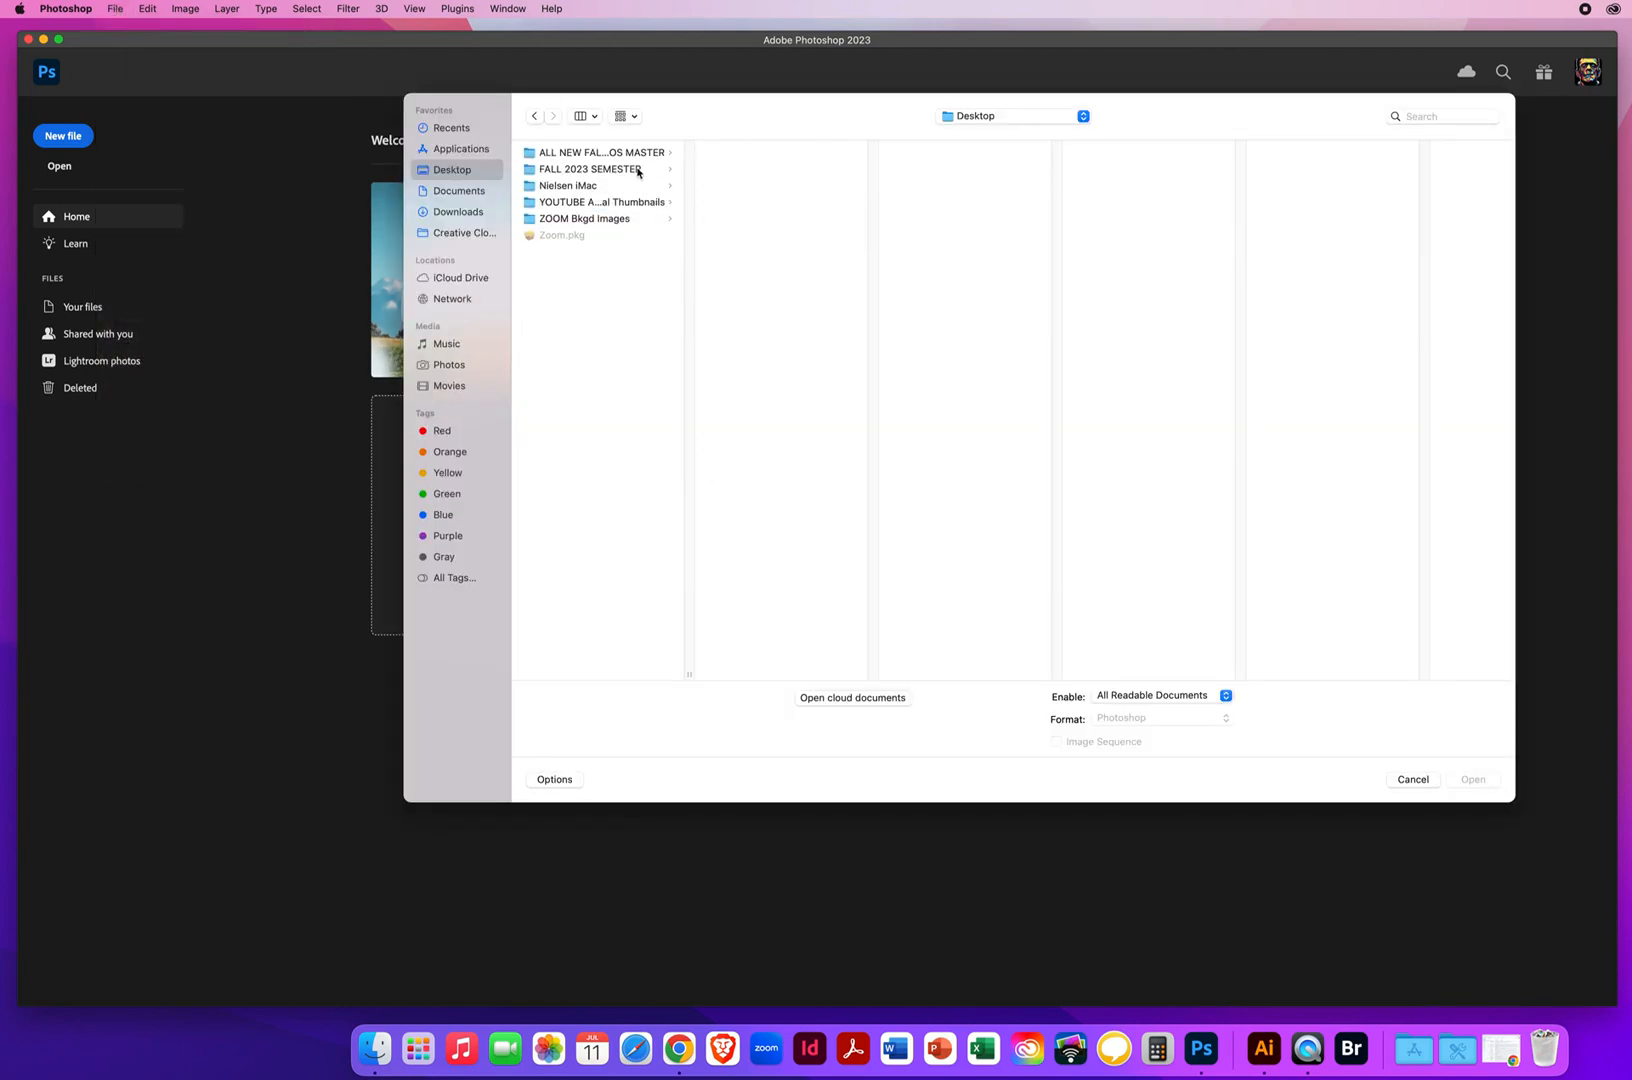
pyautogui.click(626, 153)
pyautogui.click(786, 171)
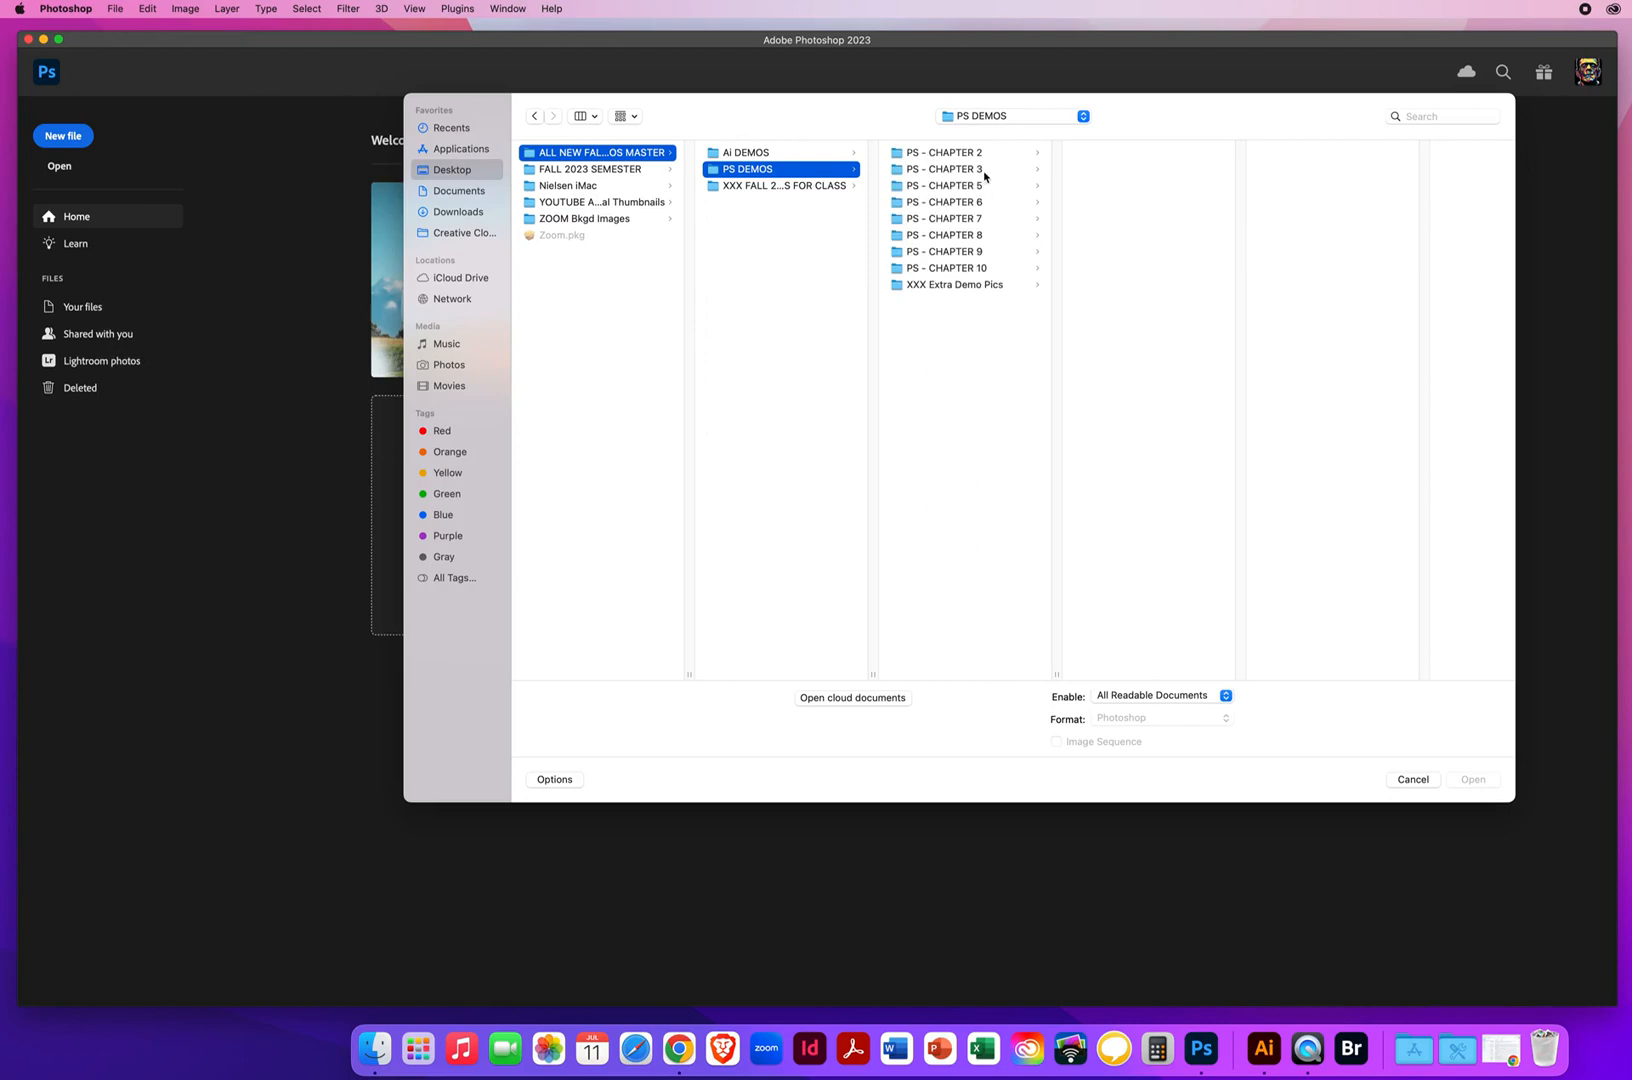
pyautogui.click(985, 170)
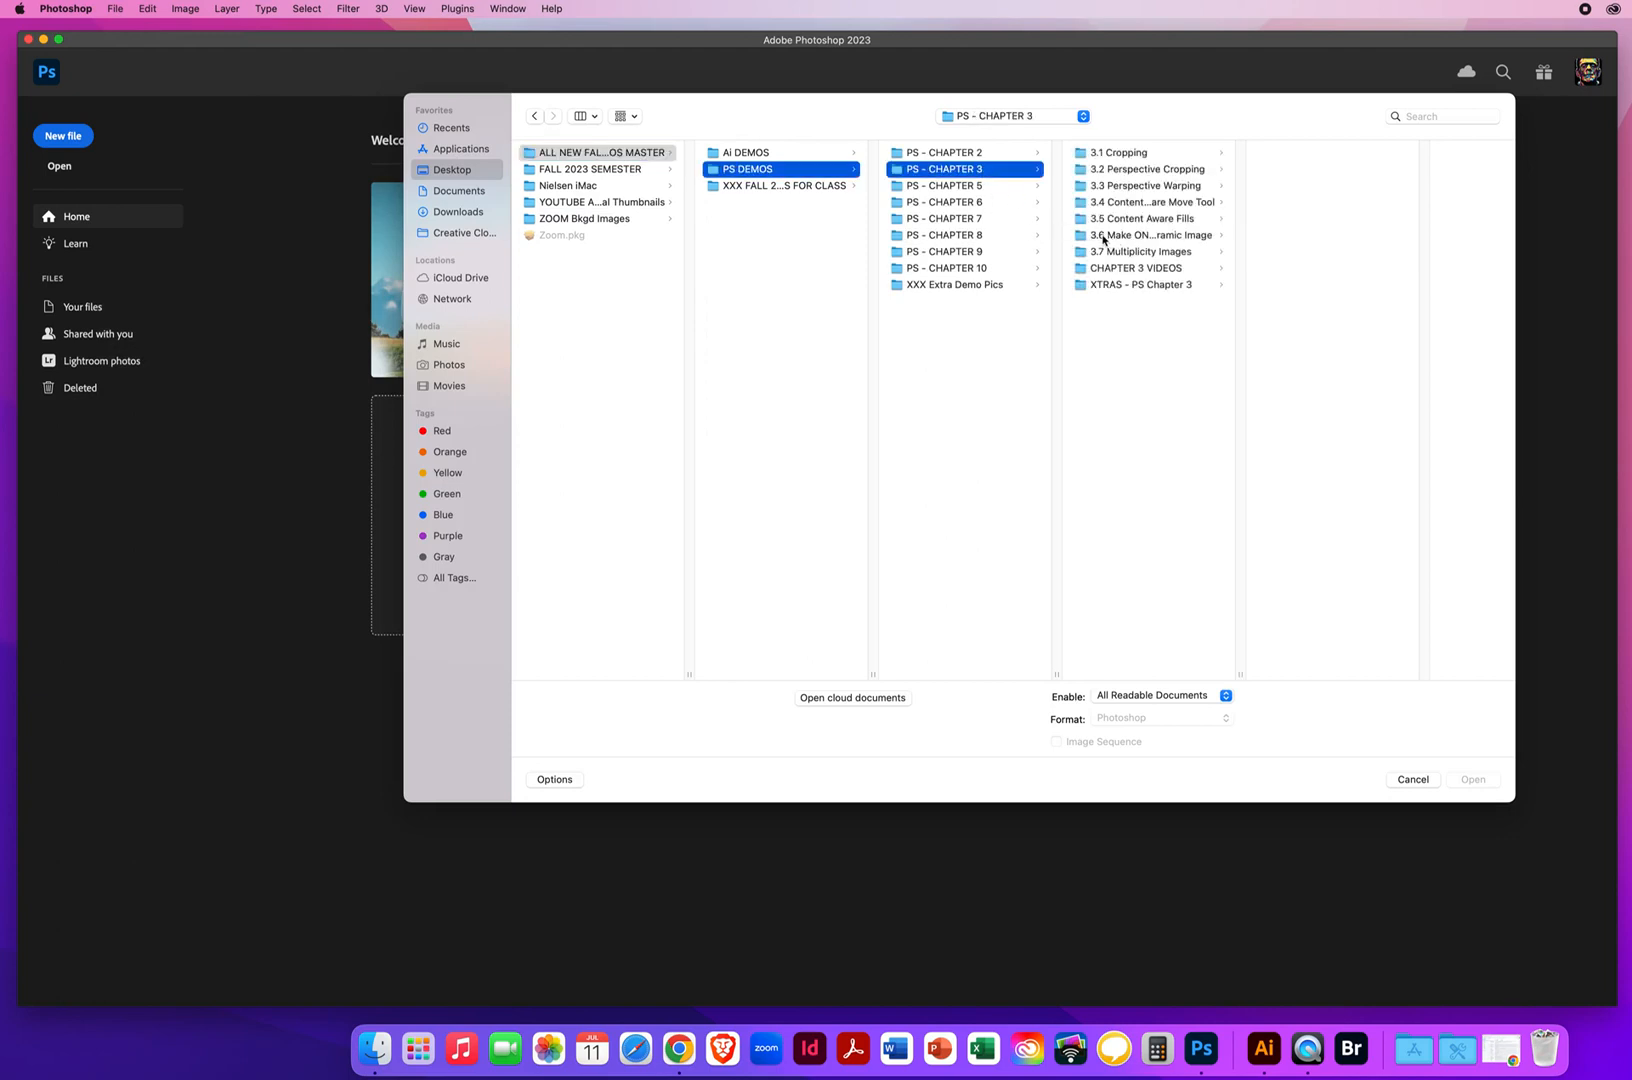
pyautogui.moveTo(1240, 675); pyautogui.dragTo(1332, 681)
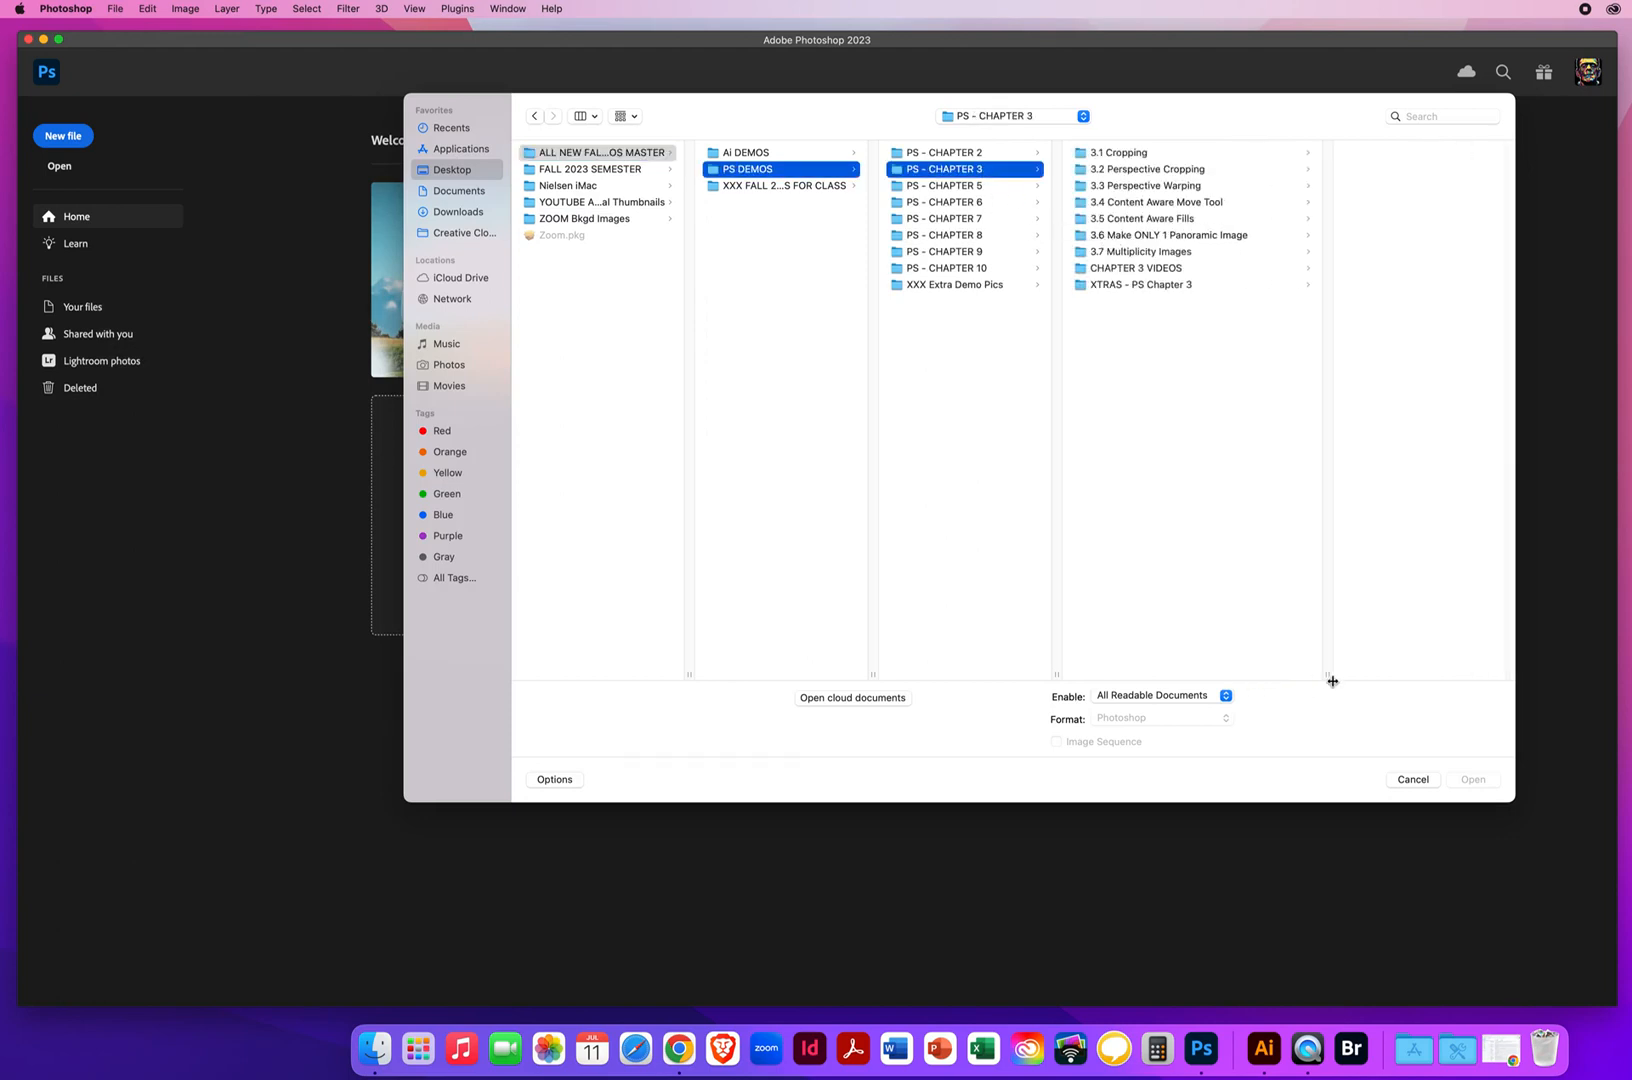
pyautogui.click(1112, 235)
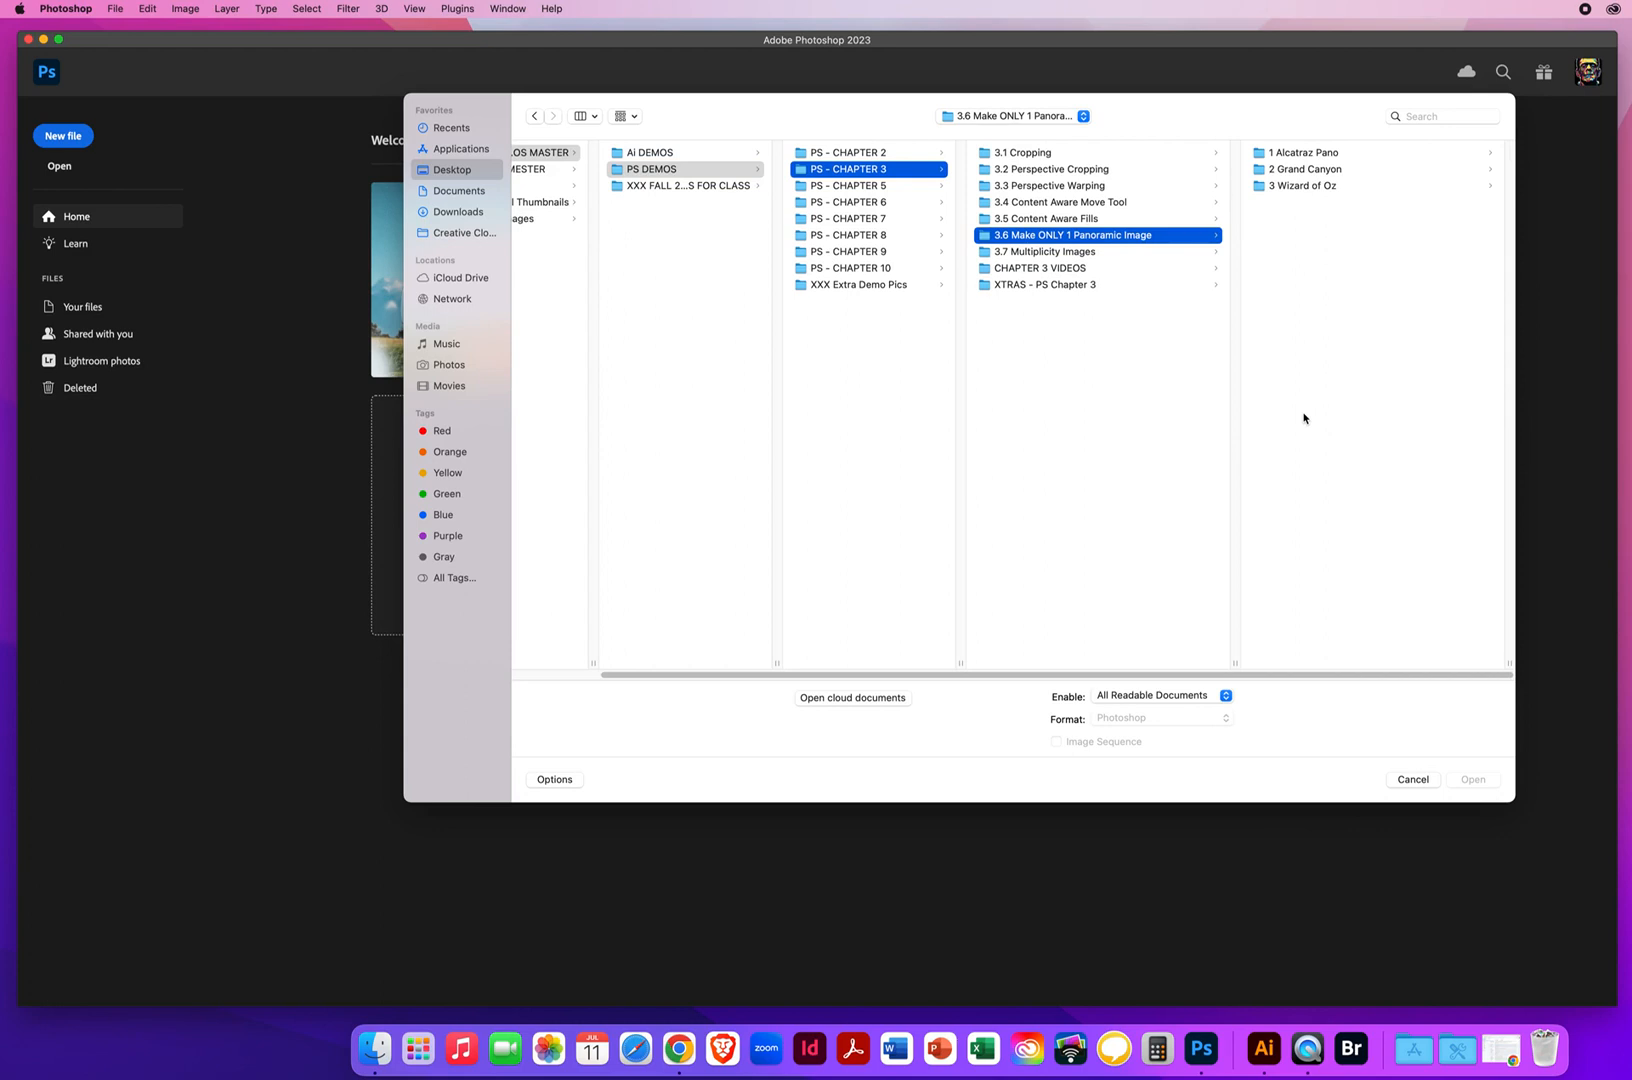
# Examine the contents of the 1 Alcatraz Pano, 2 Grand Canyon and 3 Wizard of Oz folders
pyautogui.click(1287, 155)
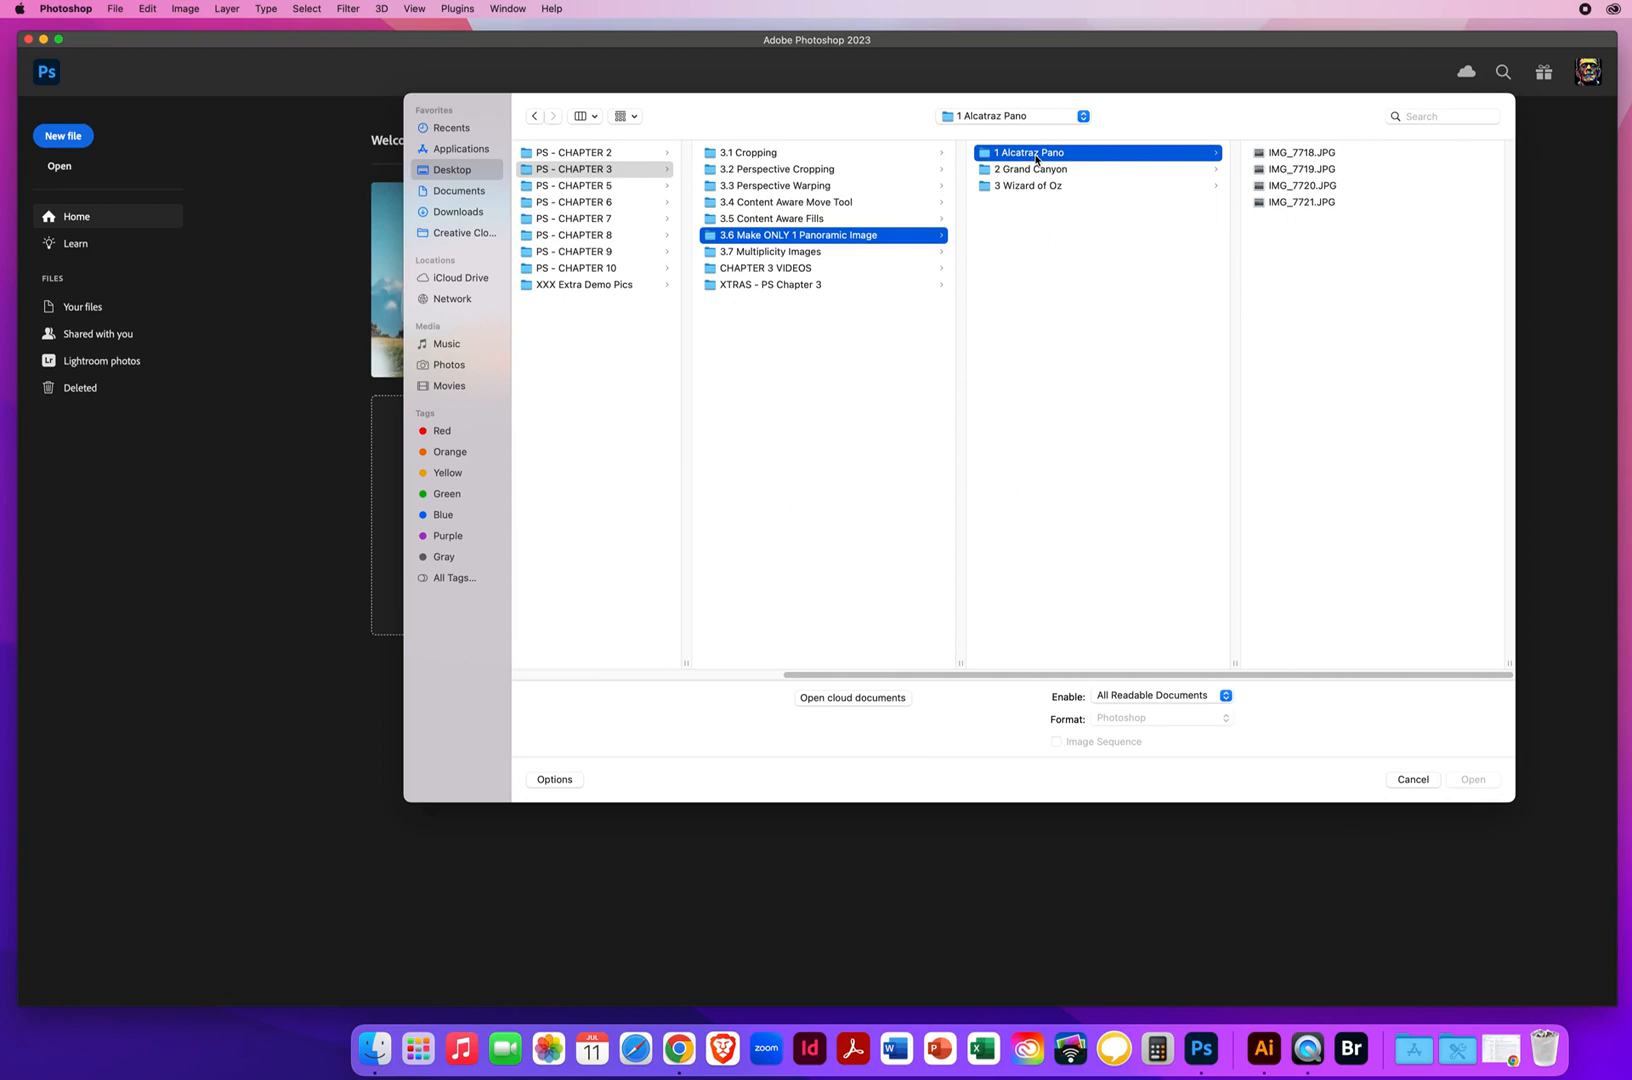
pyautogui.click(1023, 172)
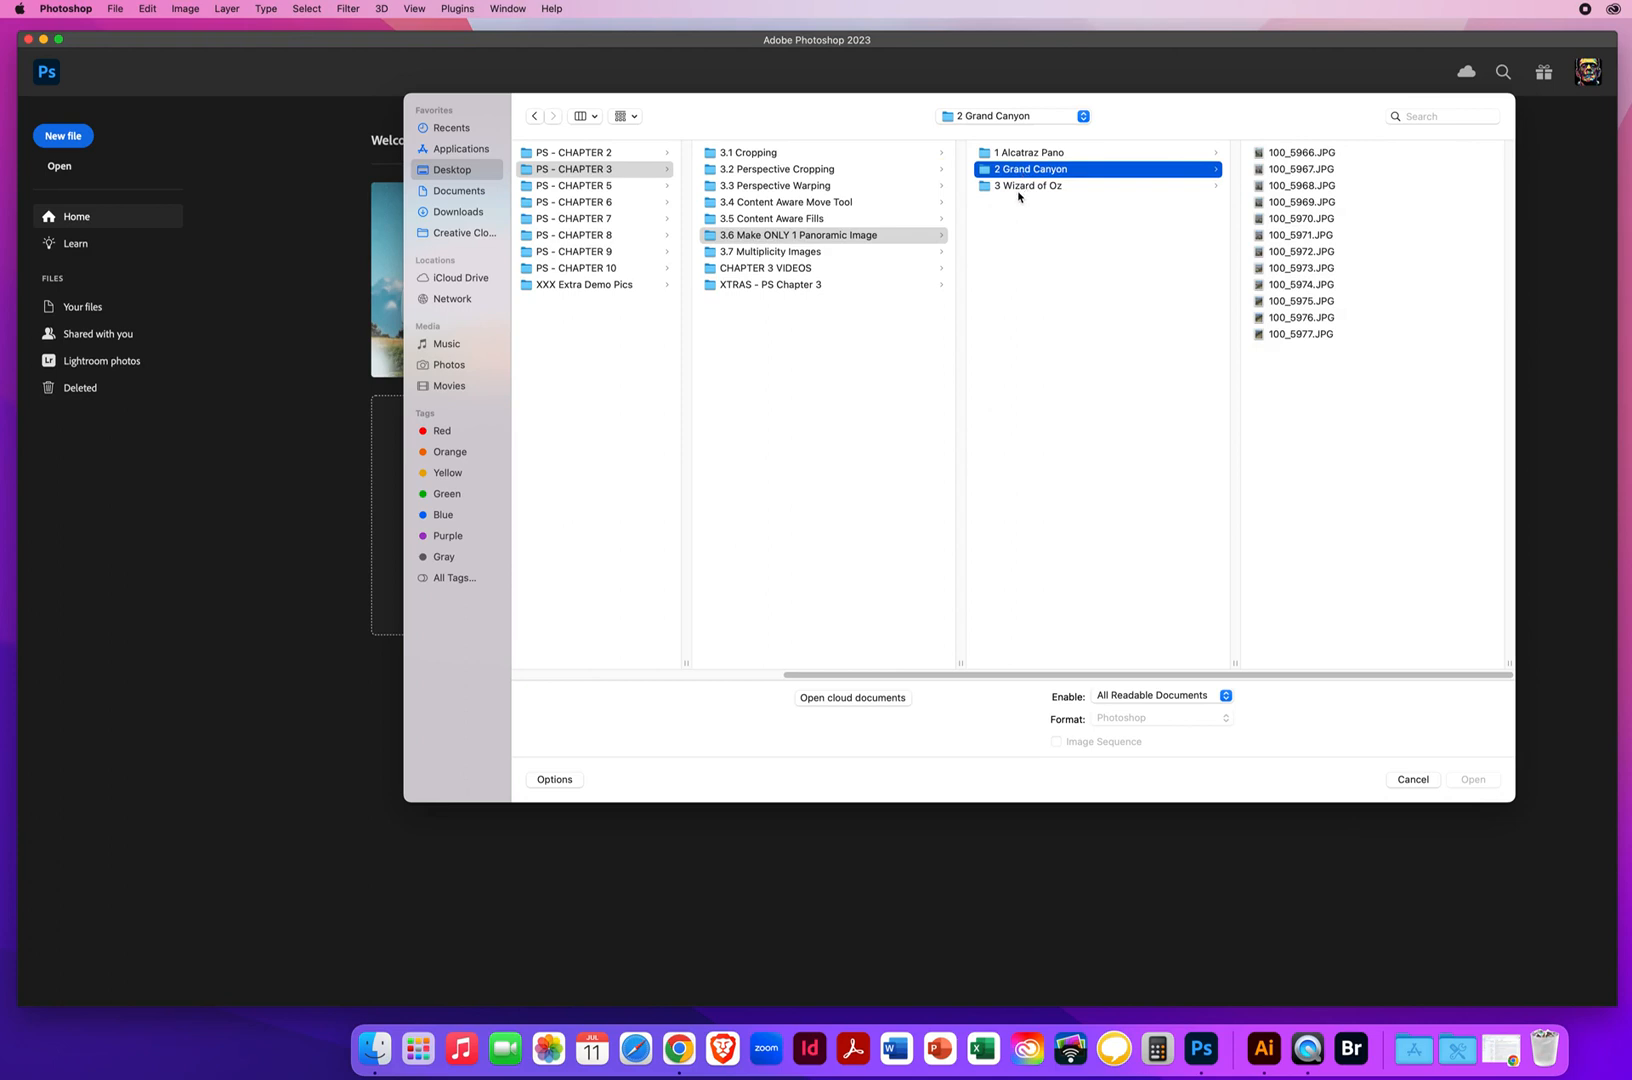
pyautogui.click(1021, 189)
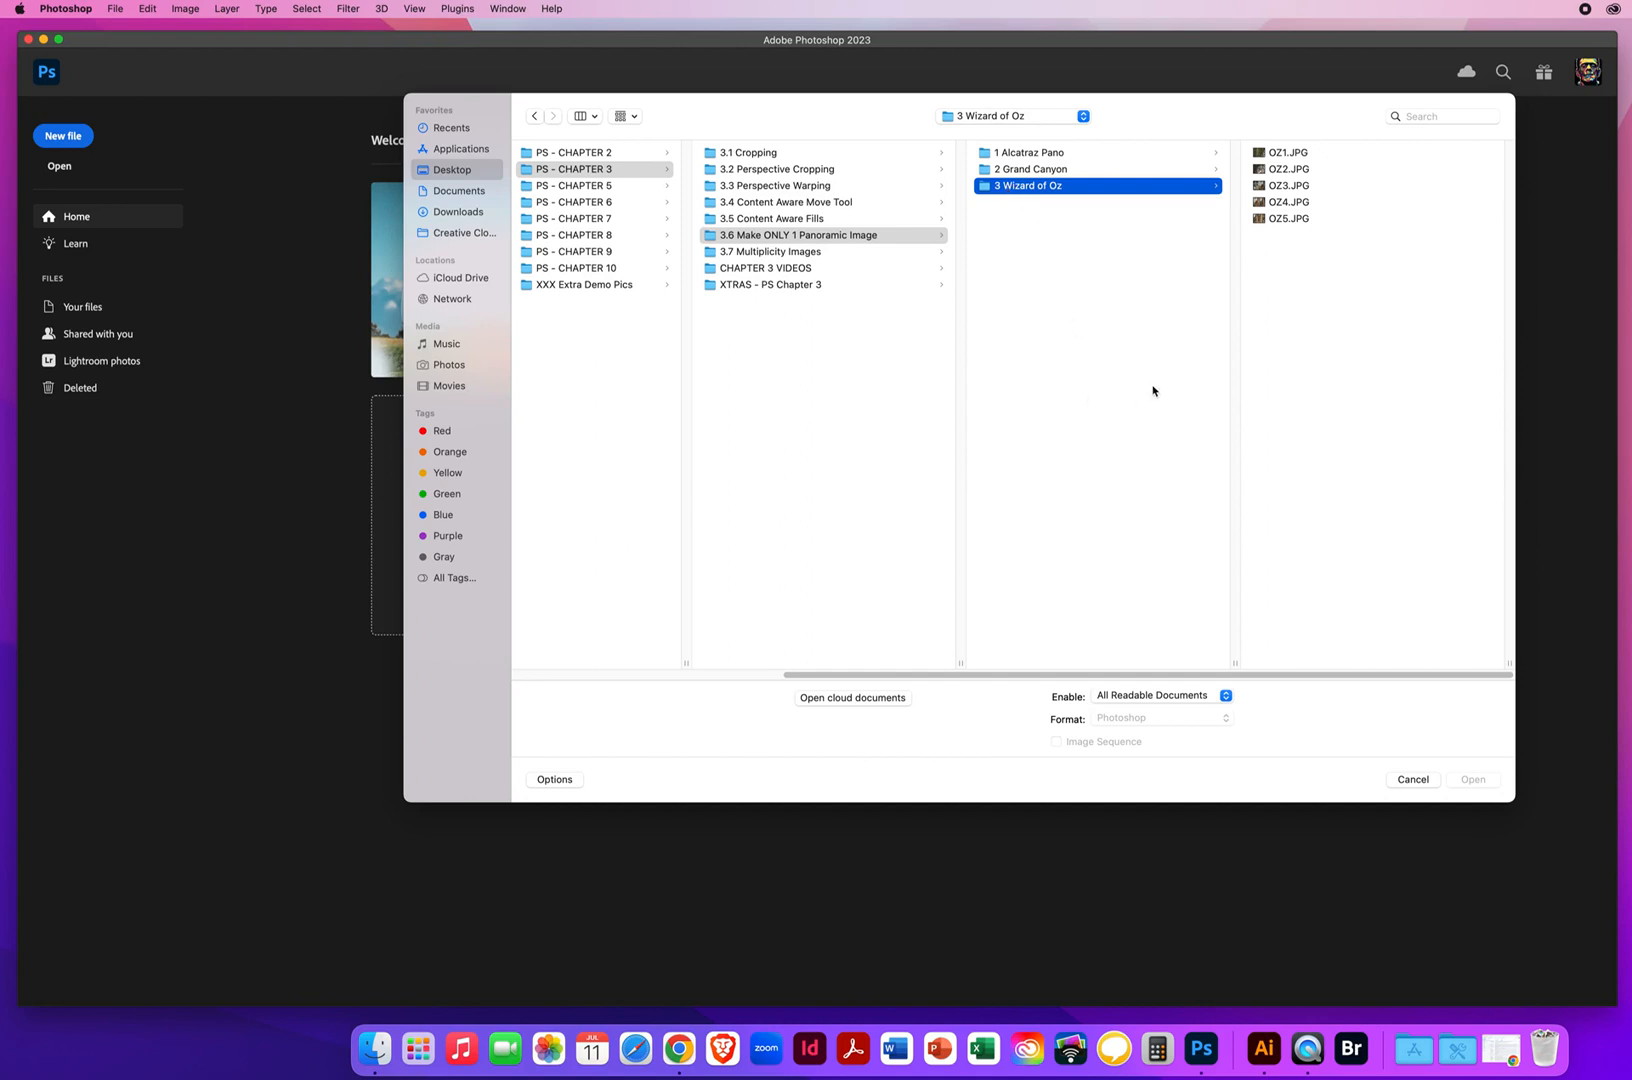
pyautogui.click(1022, 156)
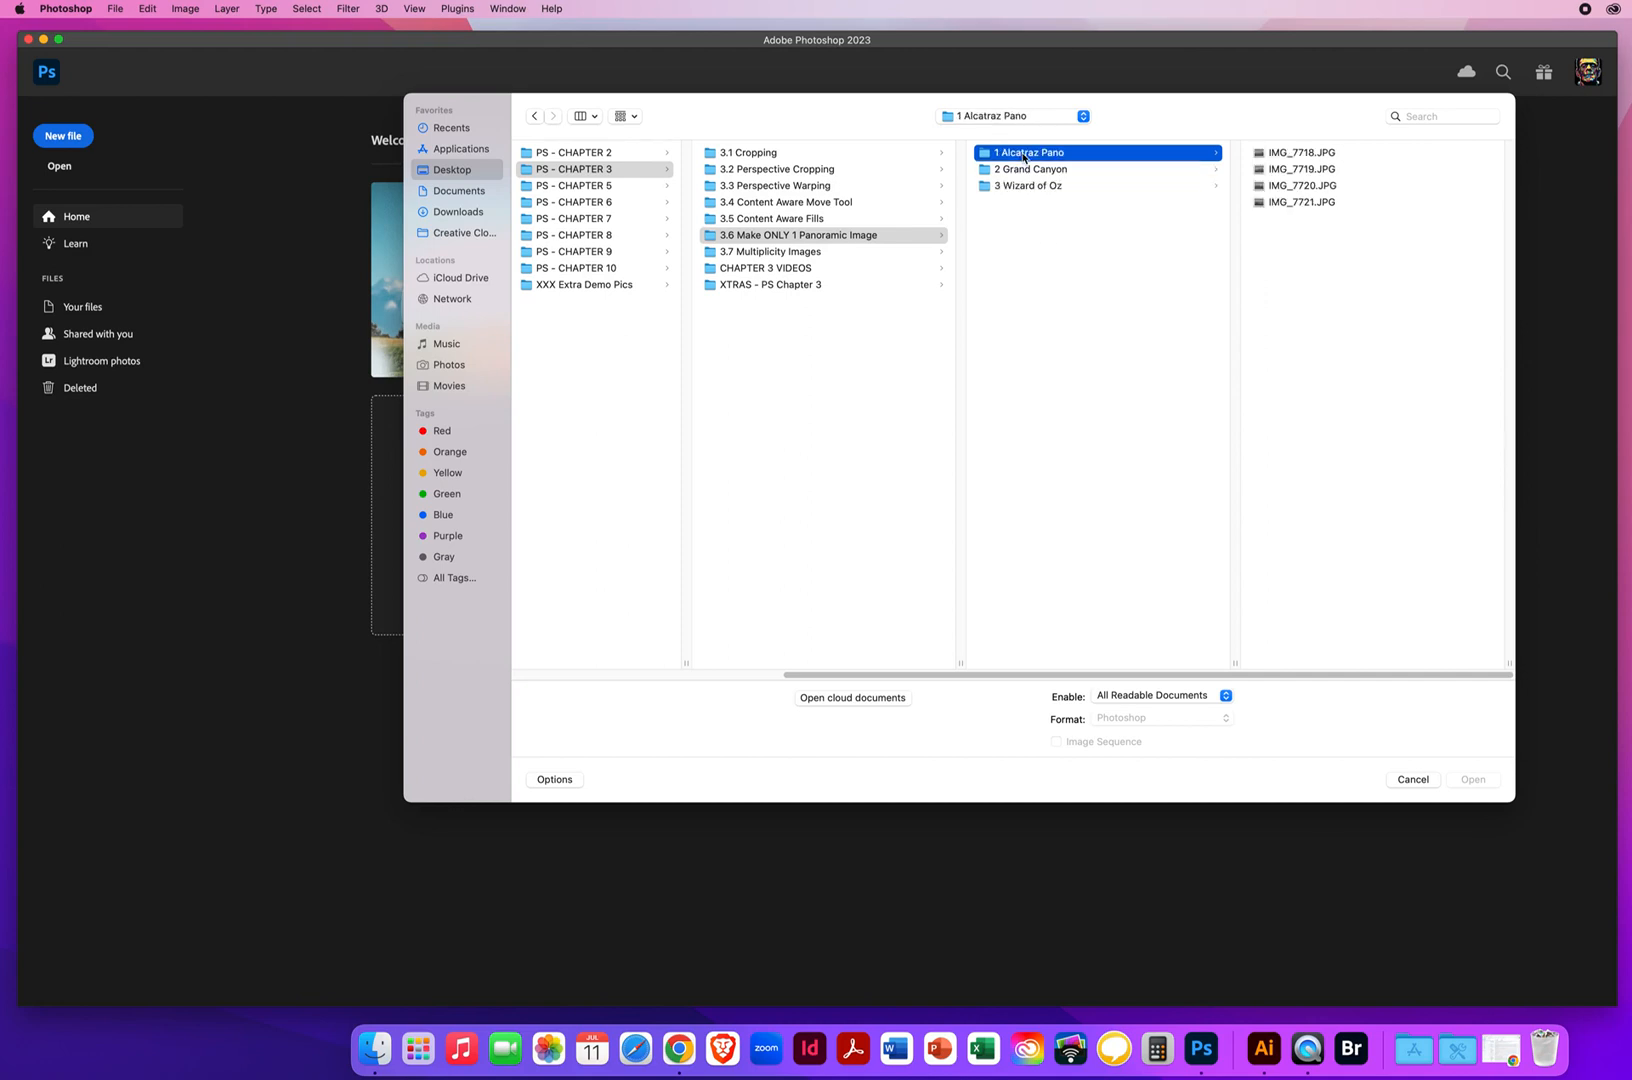
# Open all five images, OZ1.JPG to OZ5.JPG, from the 3 Wizard of Oz folder
pyautogui.click(1020, 188)
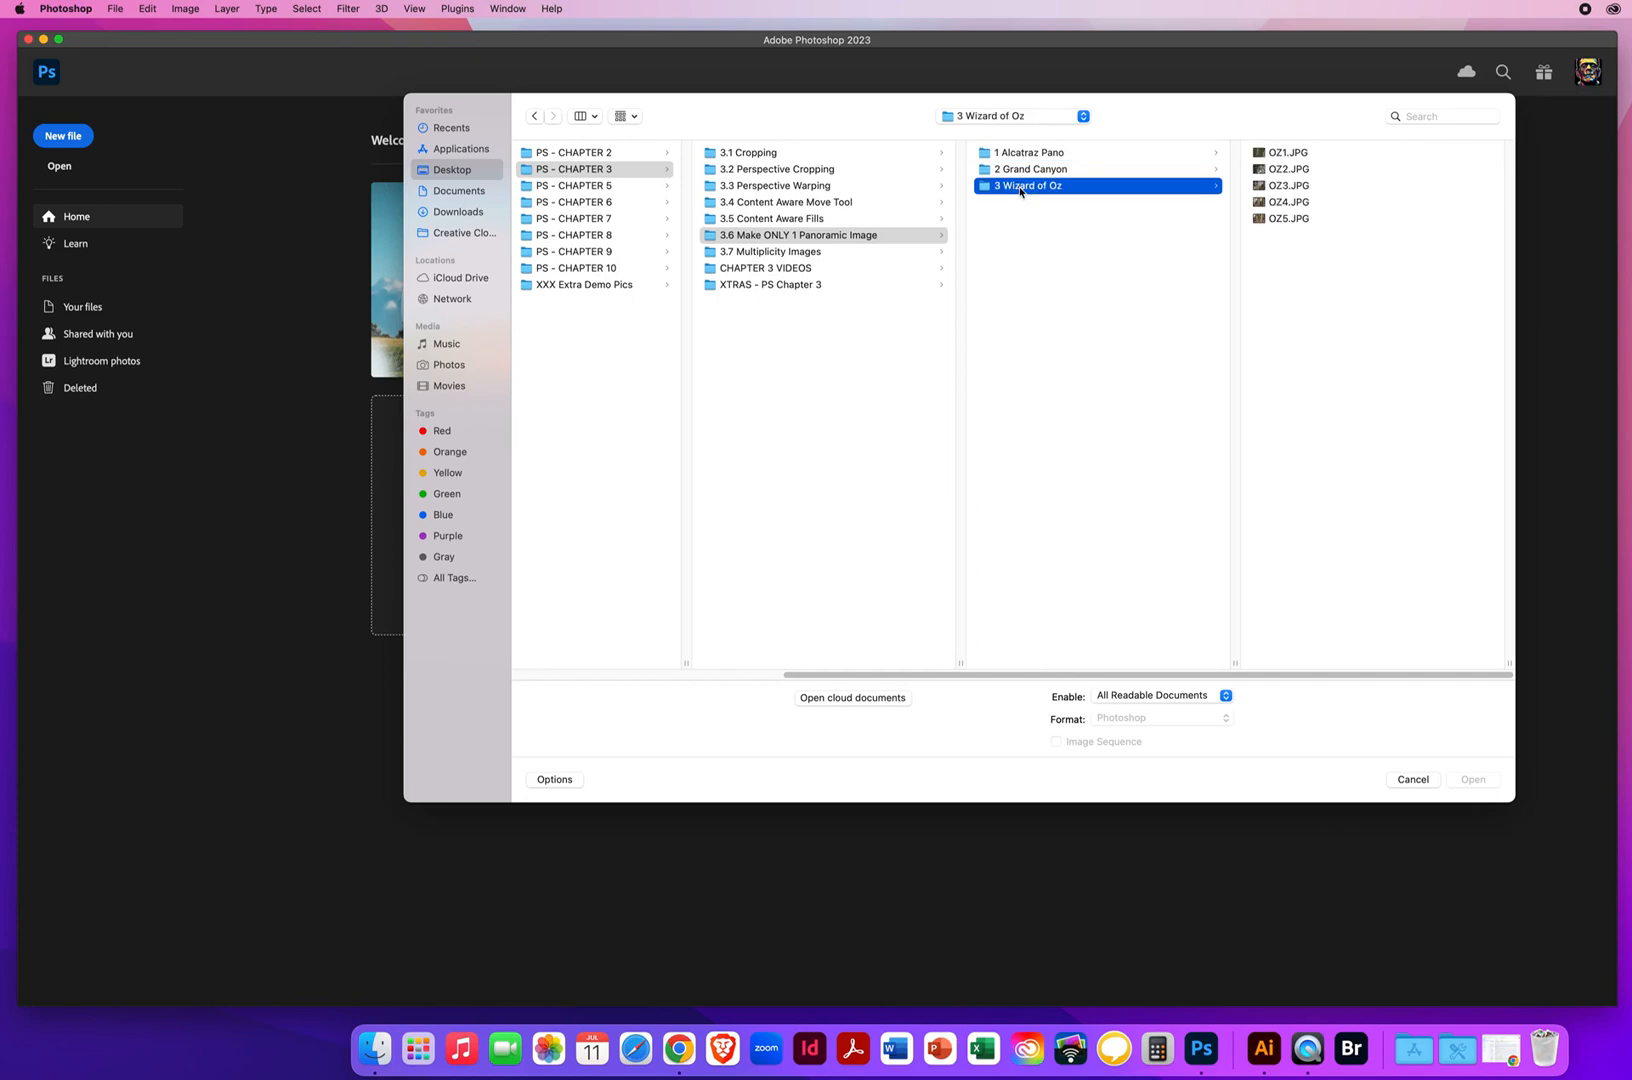
pyautogui.moveTo(1350, 156); pyautogui.dragTo(1289, 230)
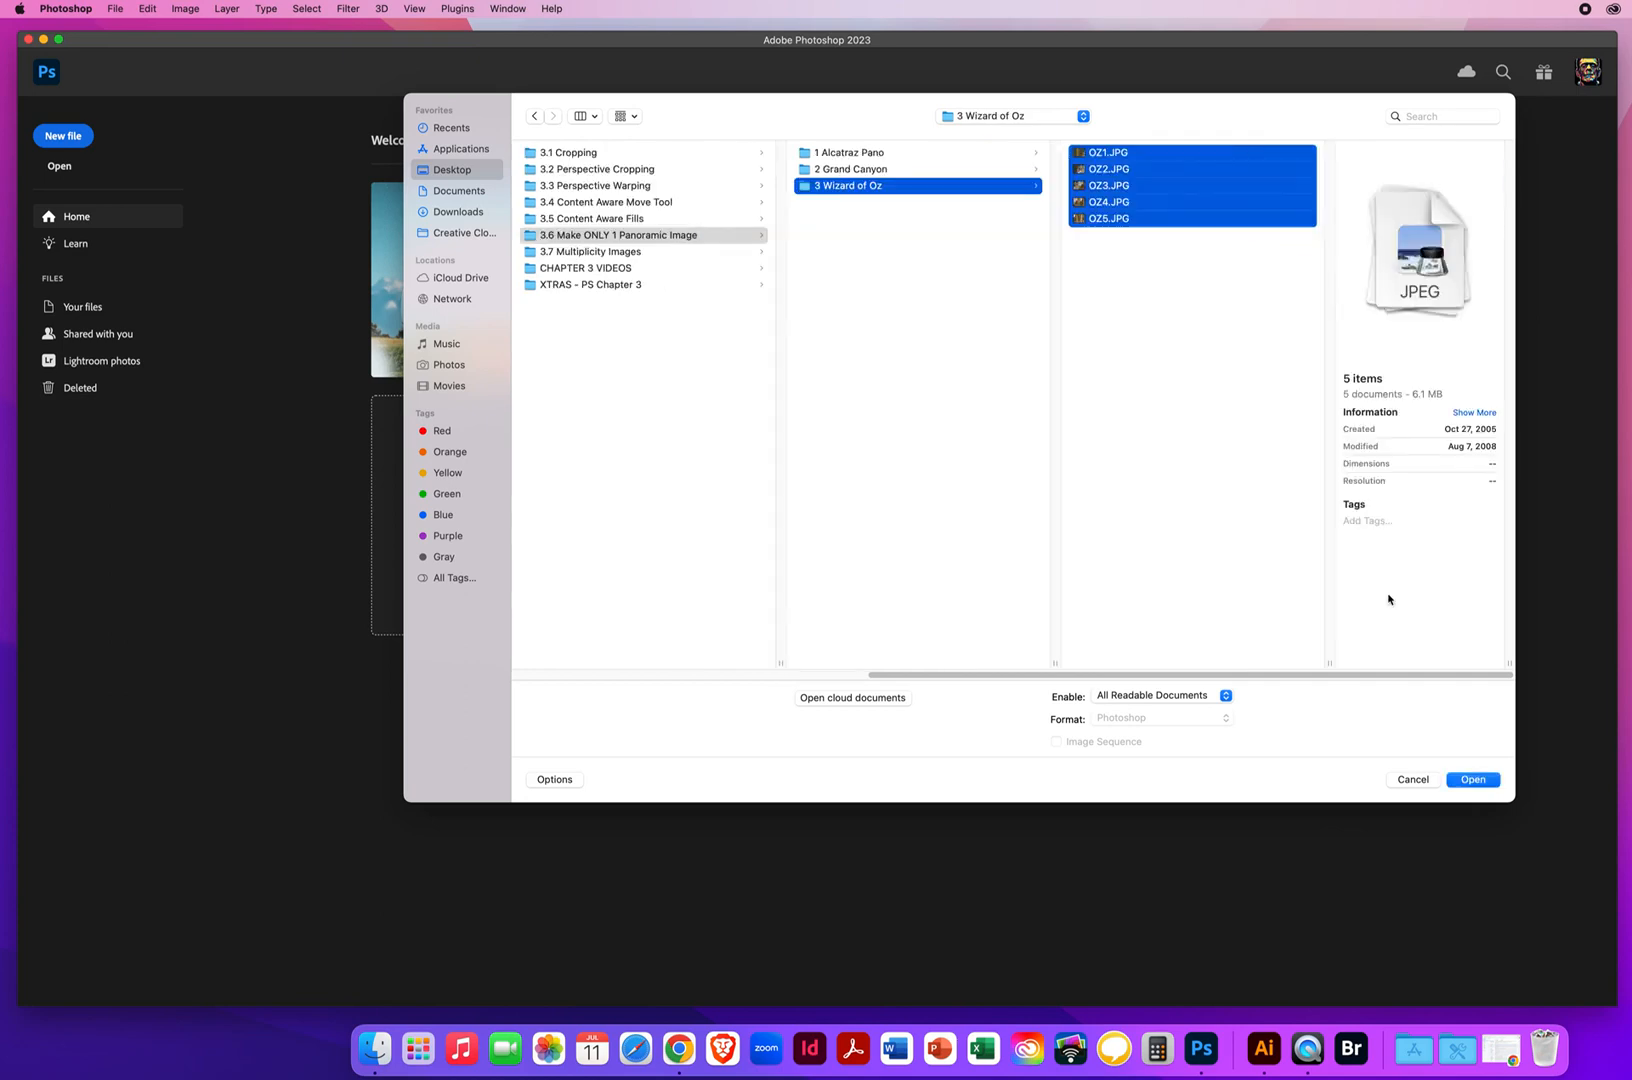
pyautogui.click(1472, 779)
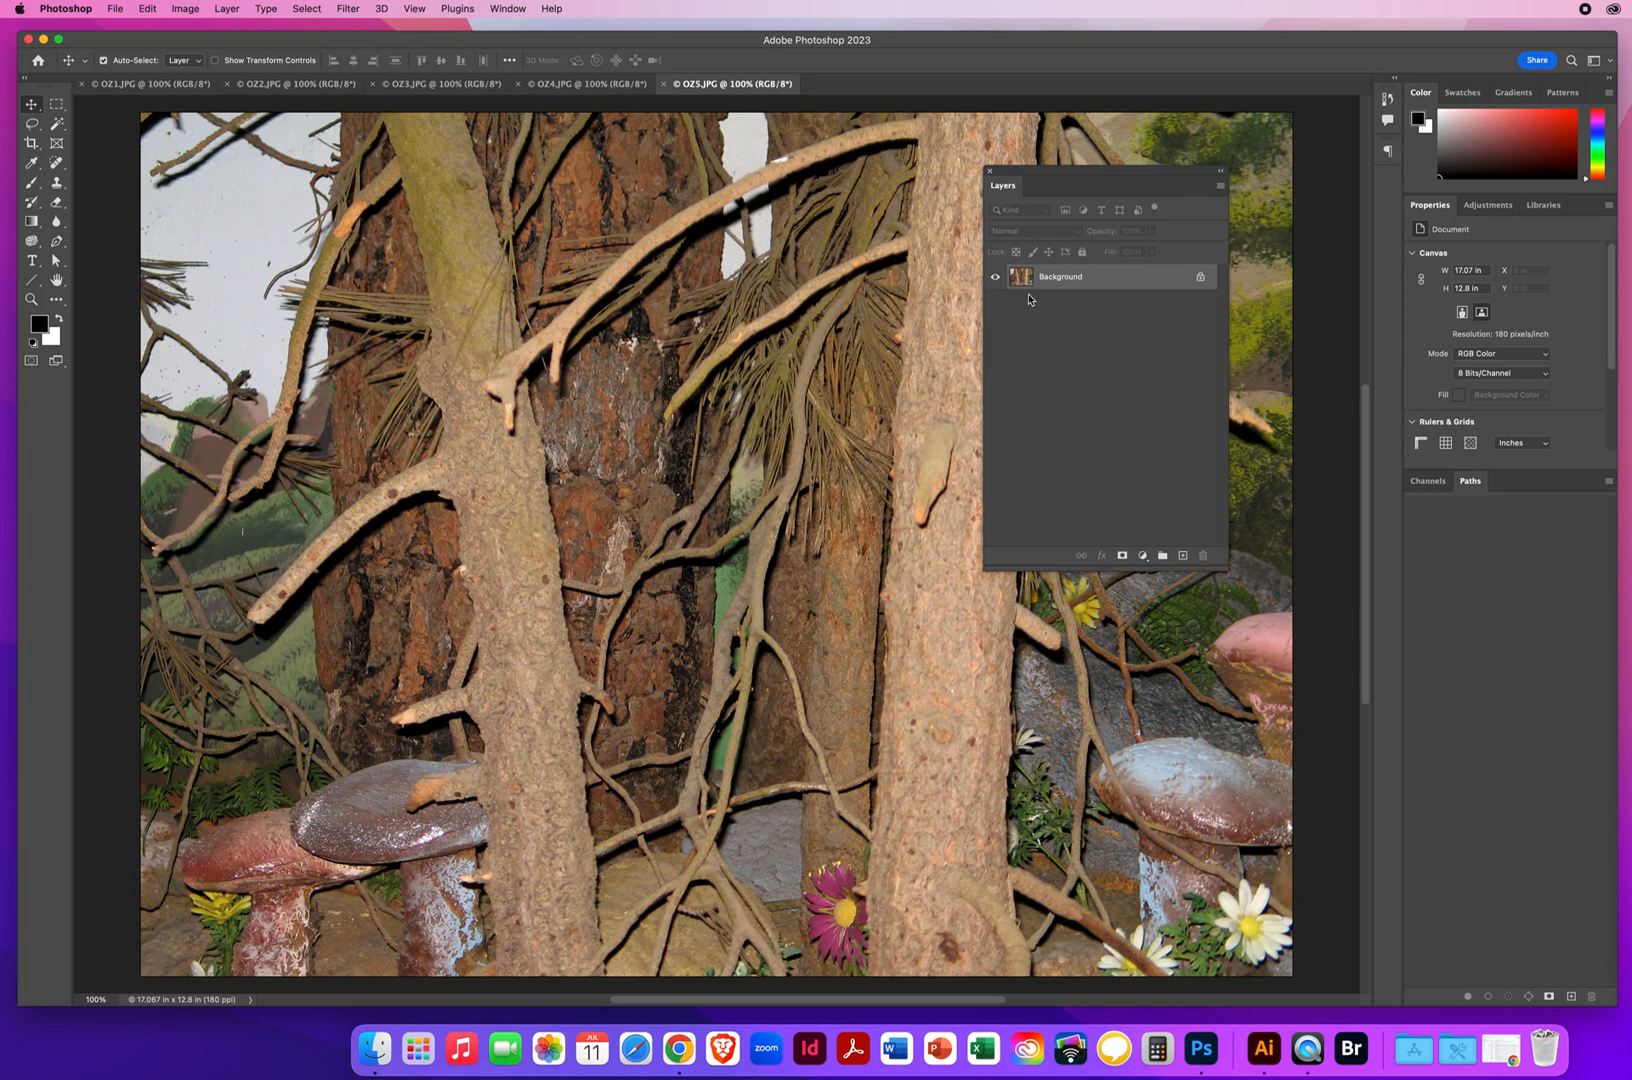
# Move the Layers panel aside and review the Oz photos from OZ5.JPG back to OZ1.JPG, closing each one after viewing
pyautogui.moveTo(1048, 173); pyautogui.dragTo(1168, 175)
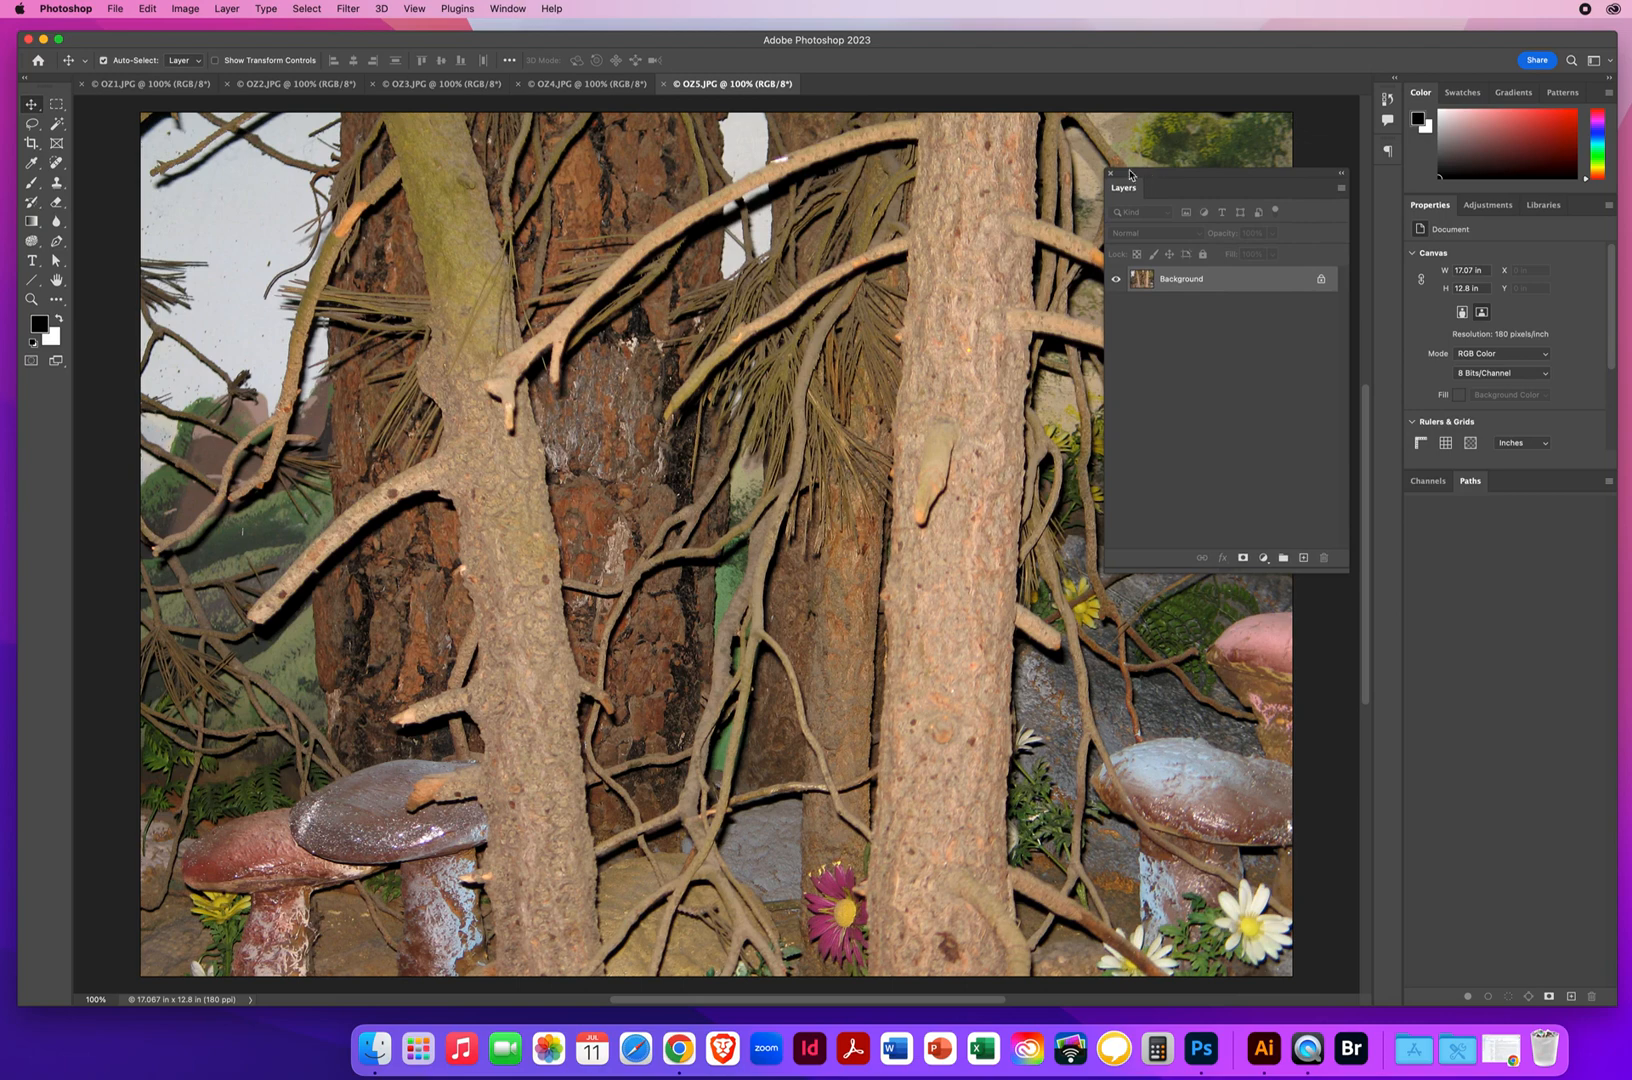
pyautogui.click(661, 84)
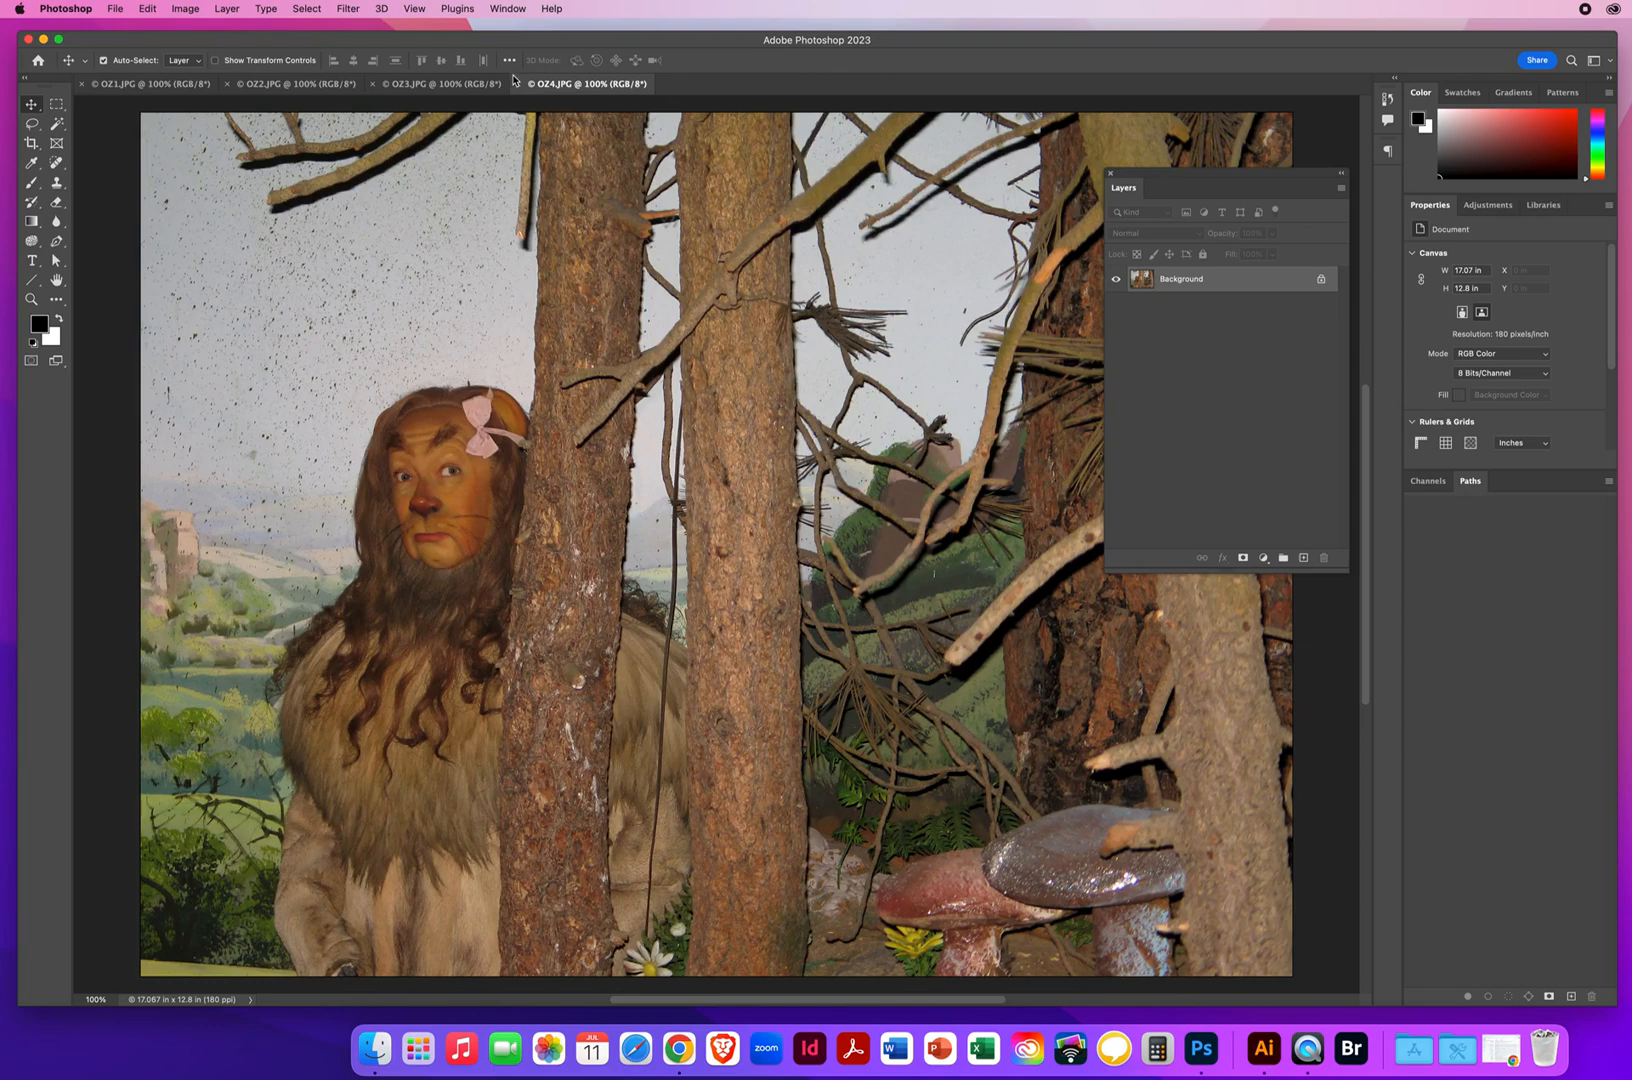
pyautogui.click(518, 84)
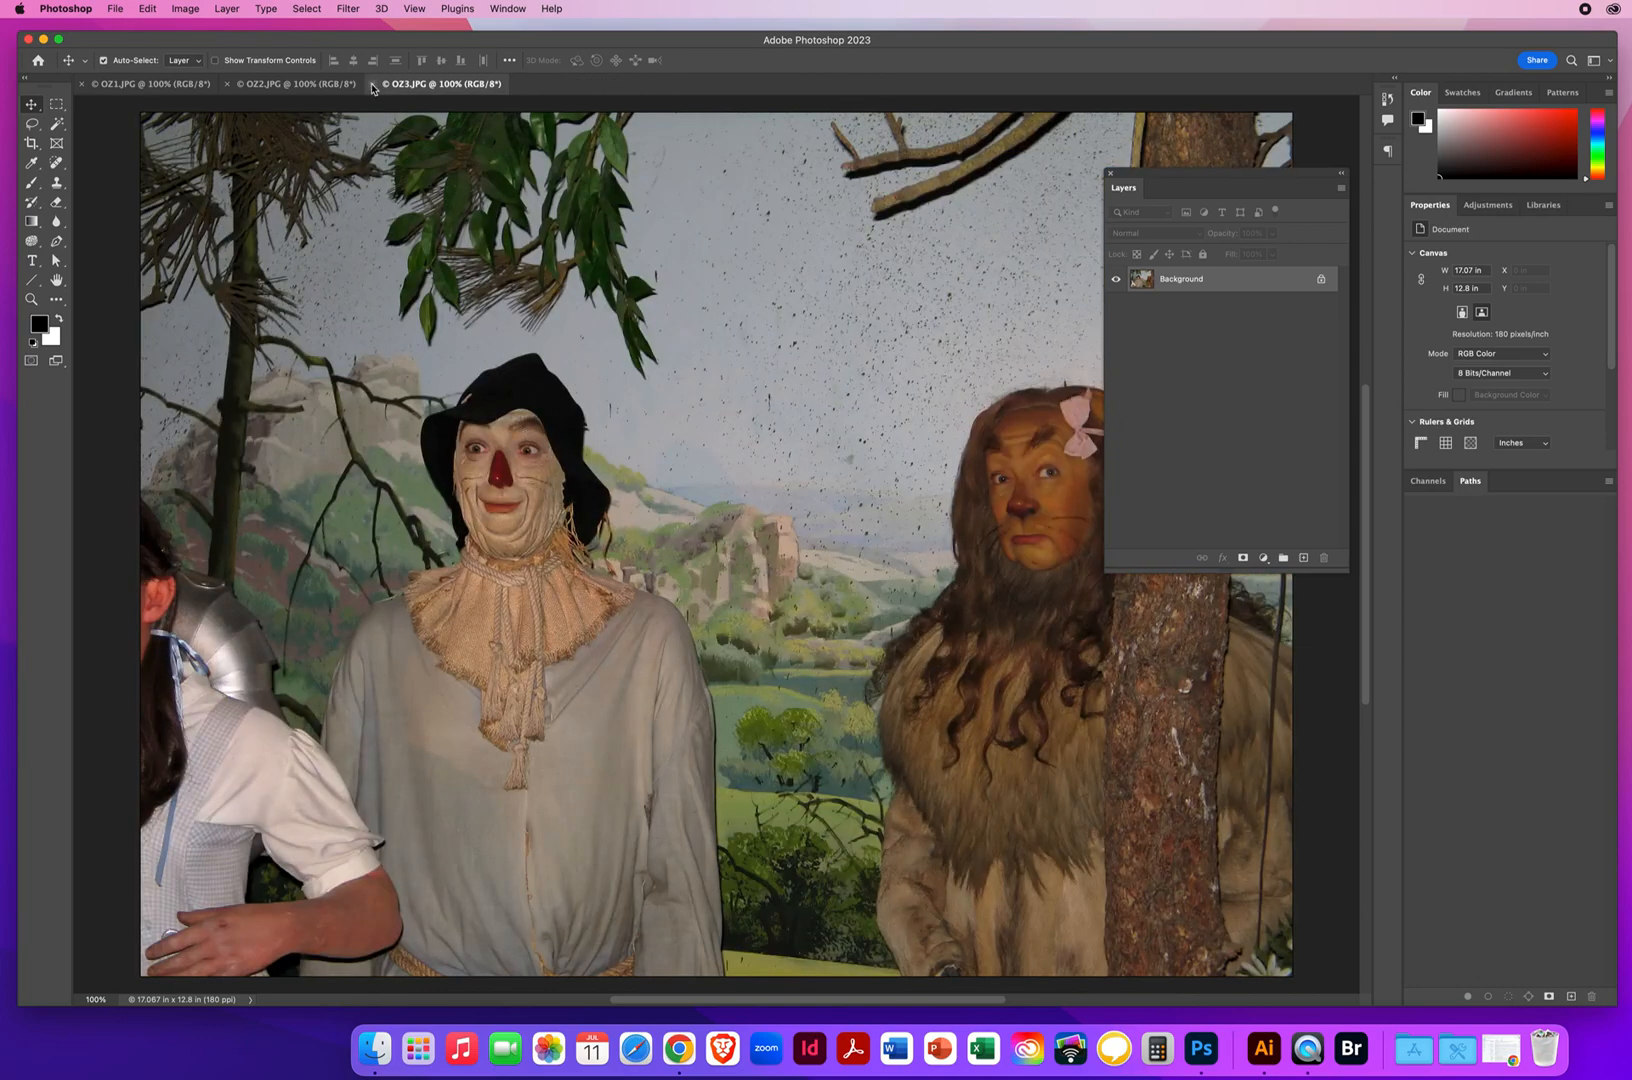
pyautogui.click(371, 84)
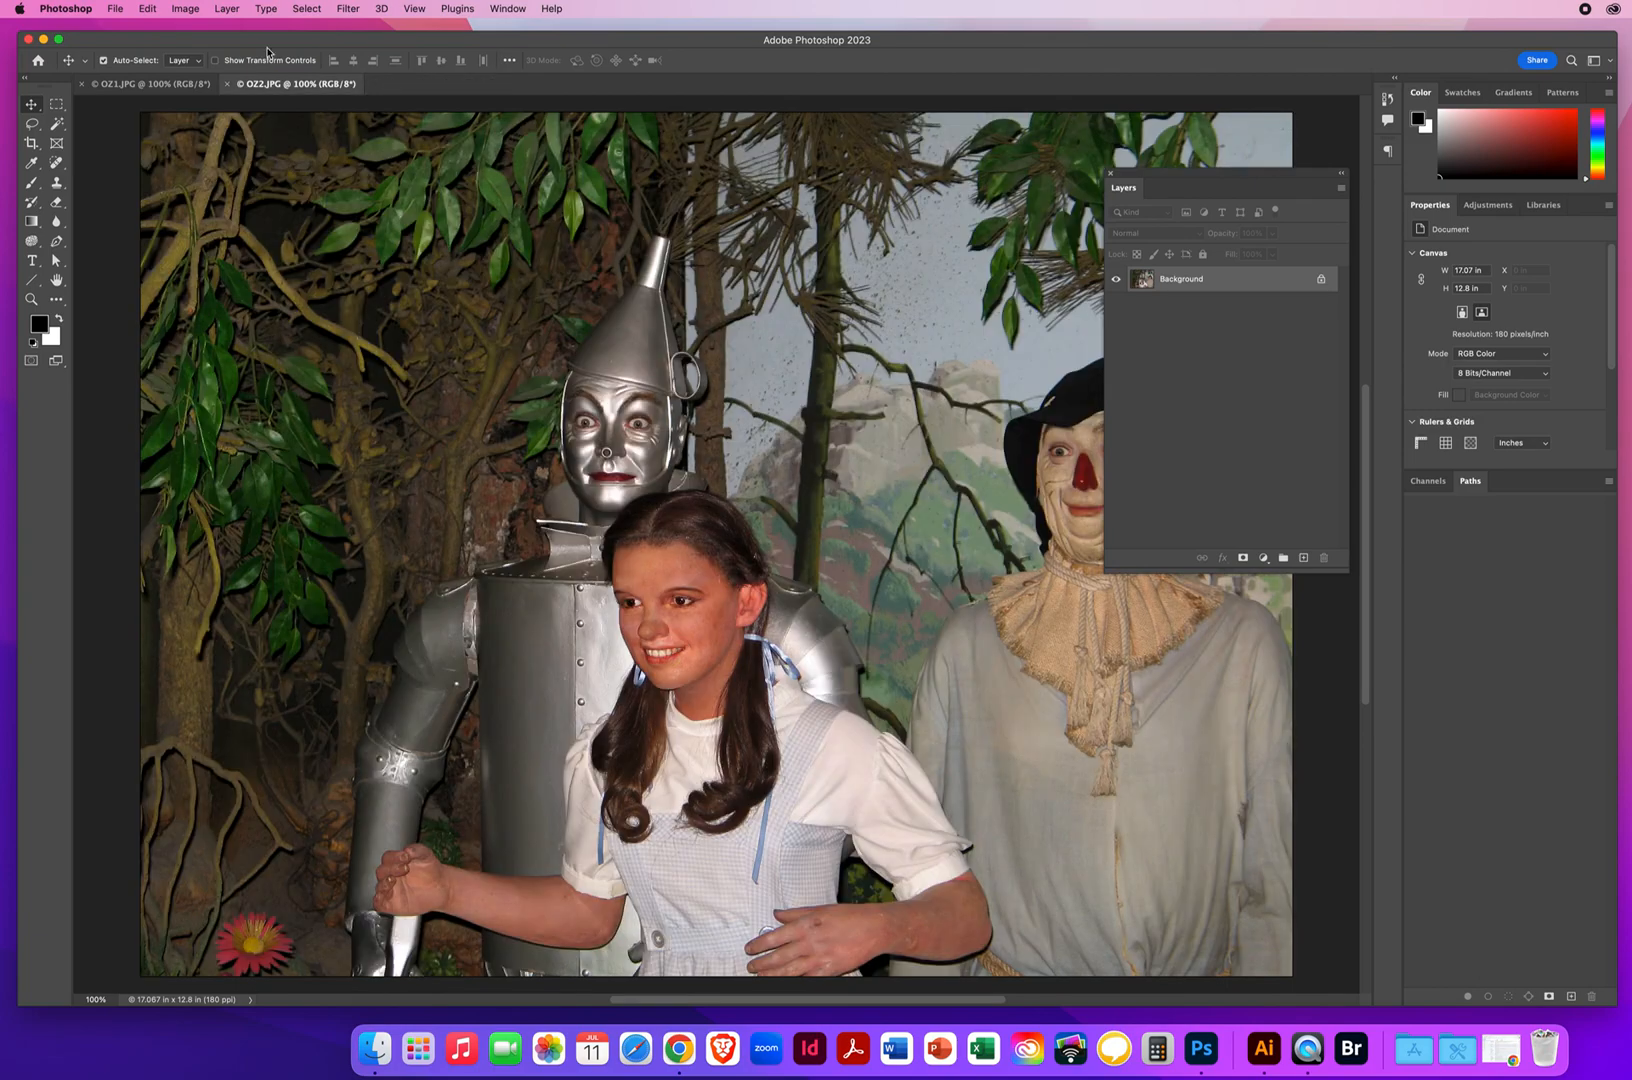
pyautogui.click(228, 84)
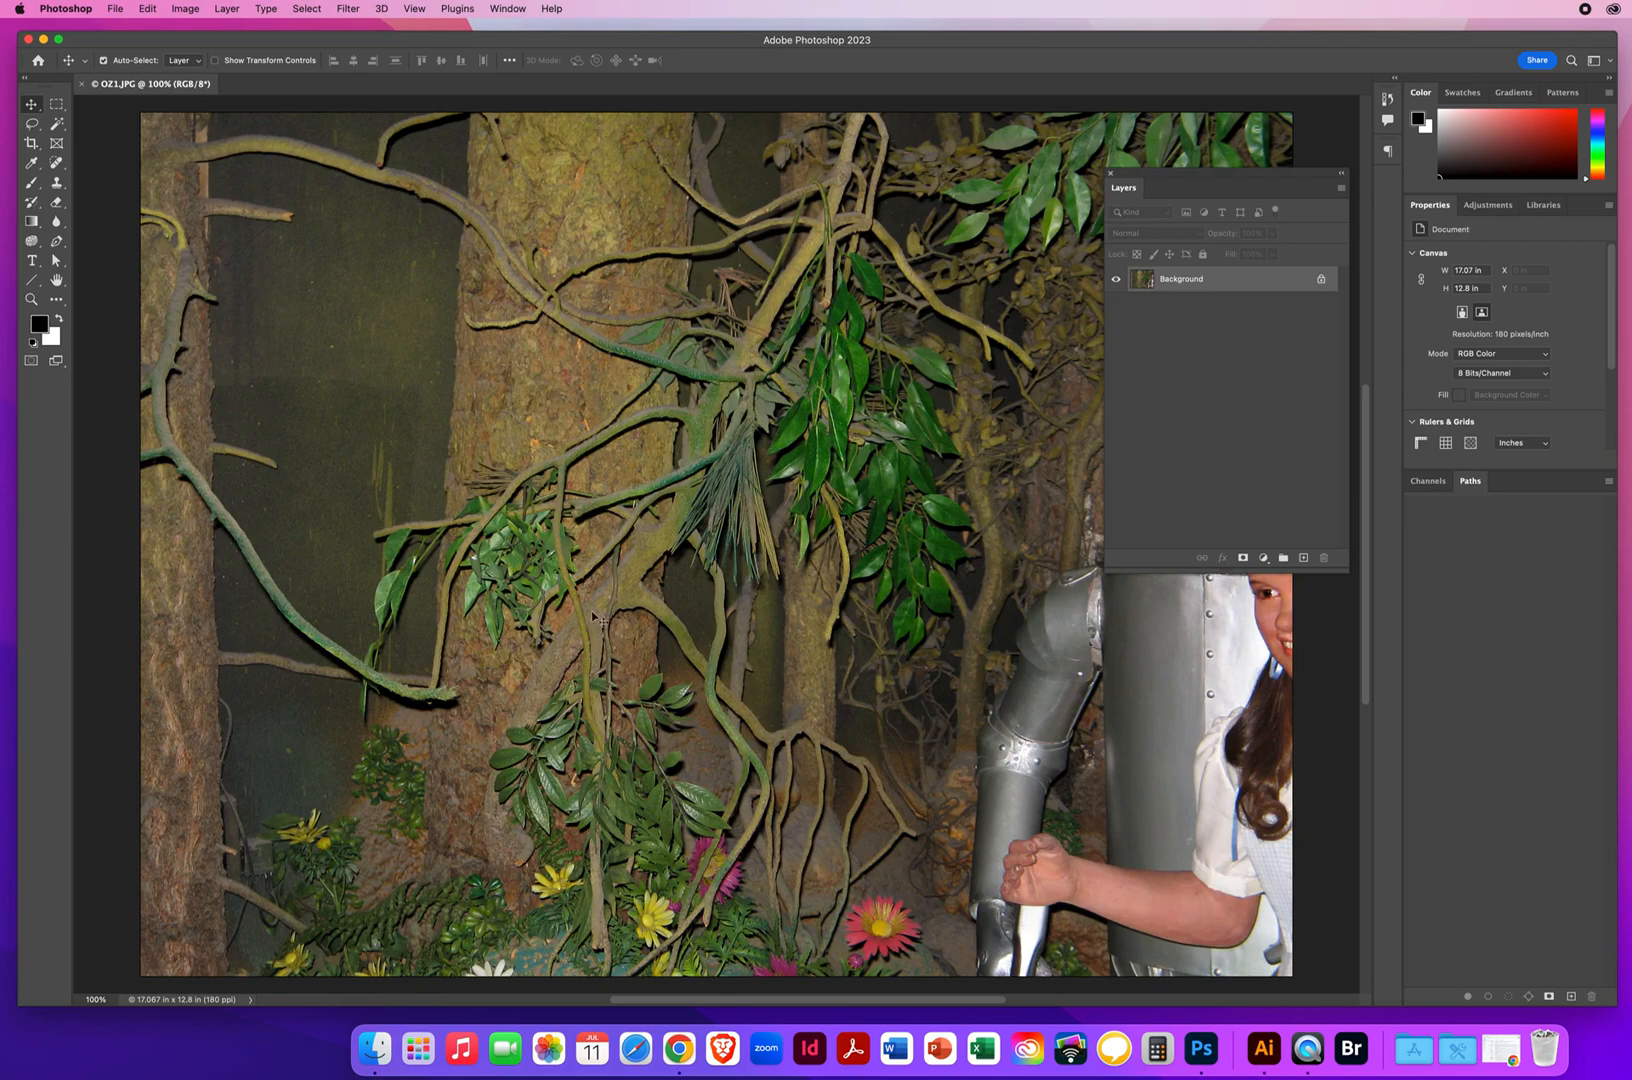
pyautogui.click(82, 84)
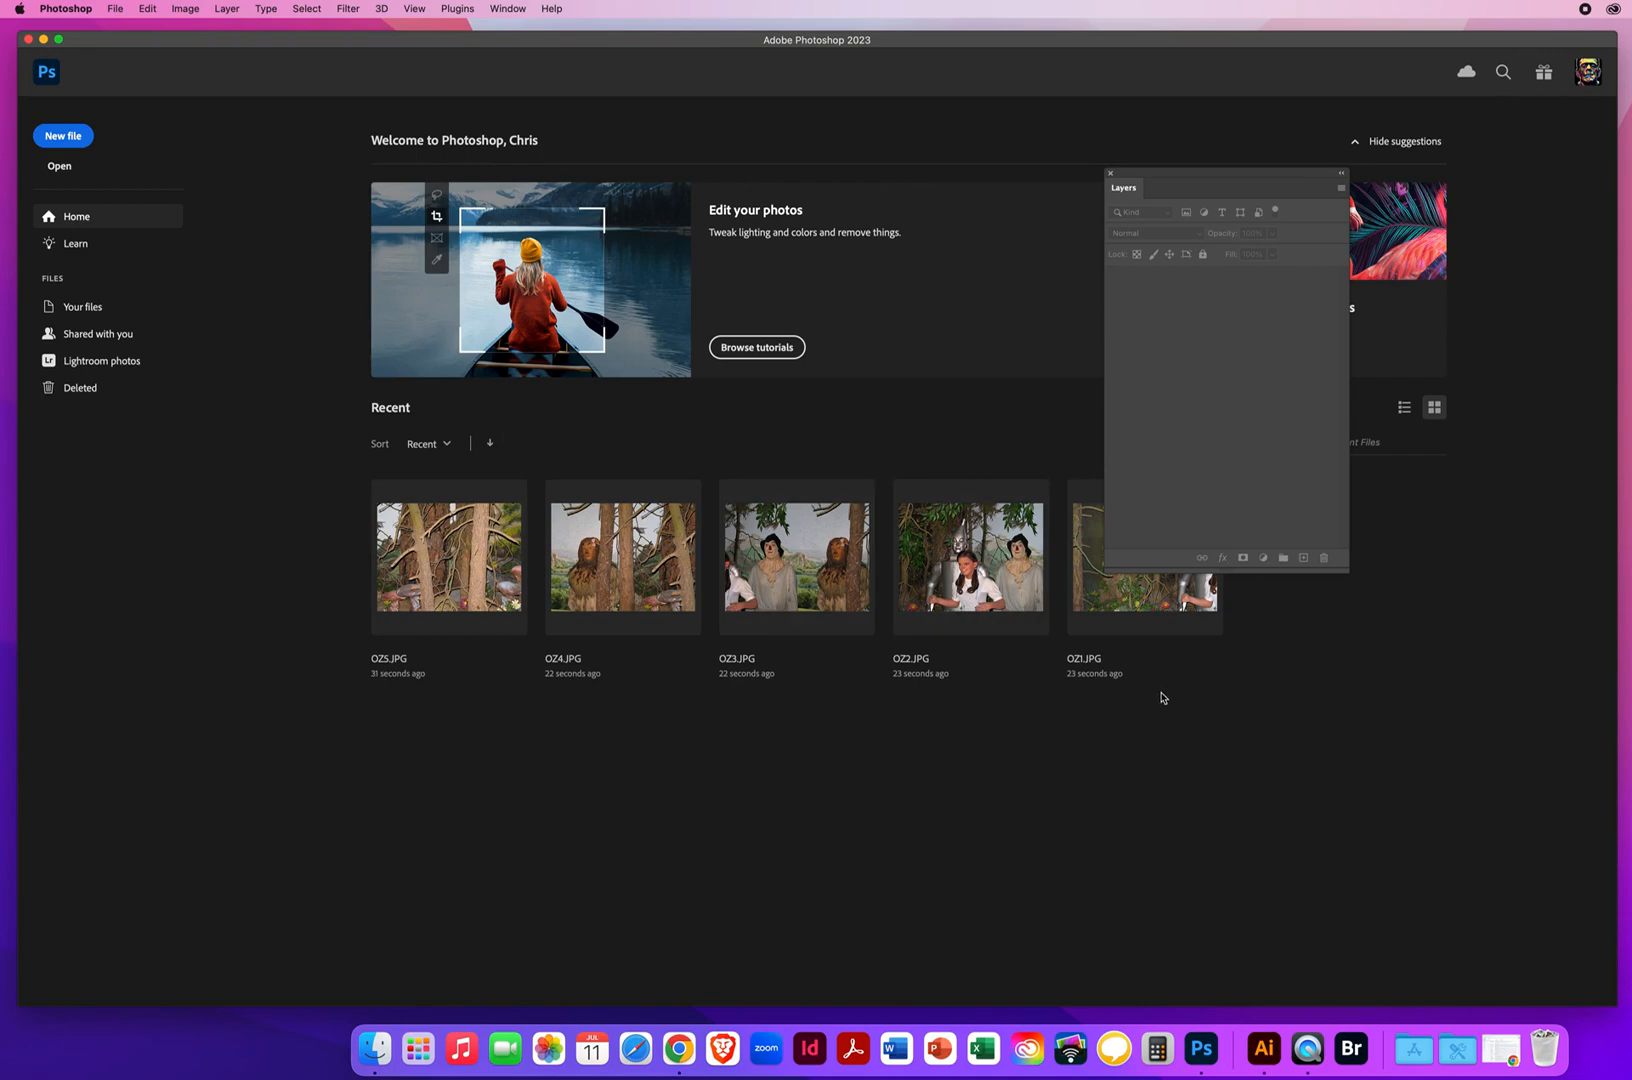
# Open the four images IMG_7718.JPG to IMG_7721.JPG from the 1 Alcatraz Pano folder in 3.6 Make ONLY 1 Panoramic Image
pyautogui.click(115, 9)
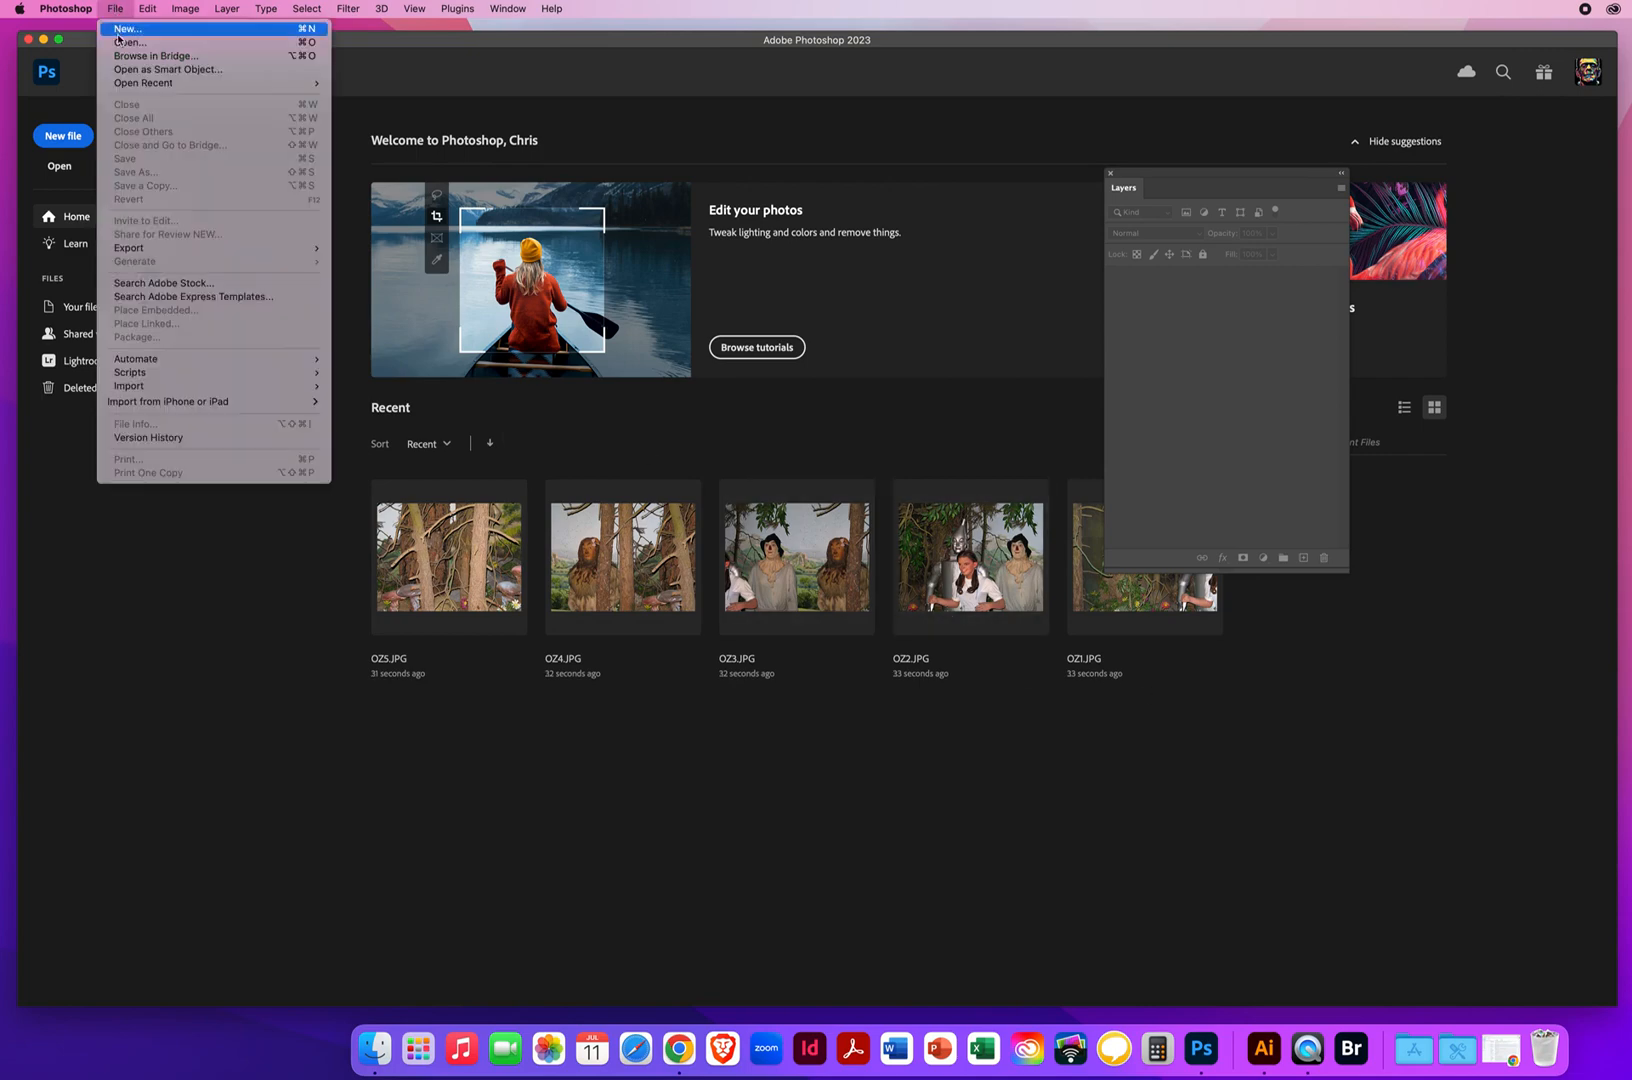
pyautogui.click(125, 42)
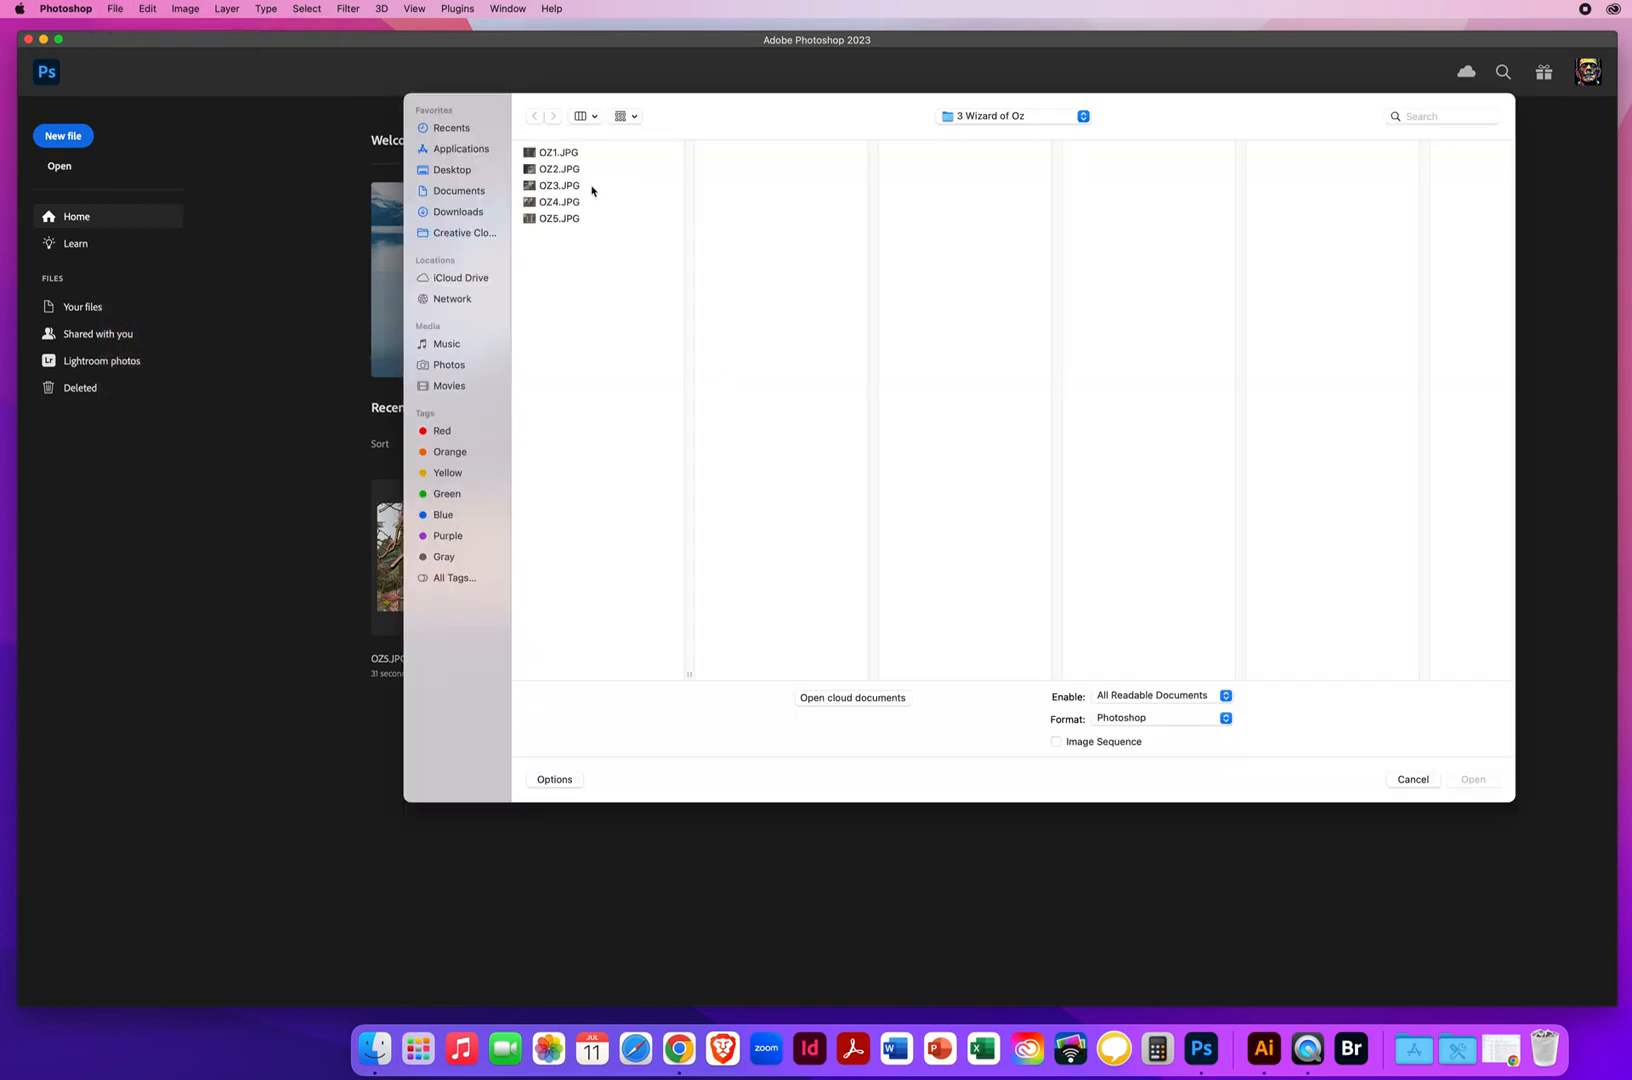
pyautogui.click(982, 117)
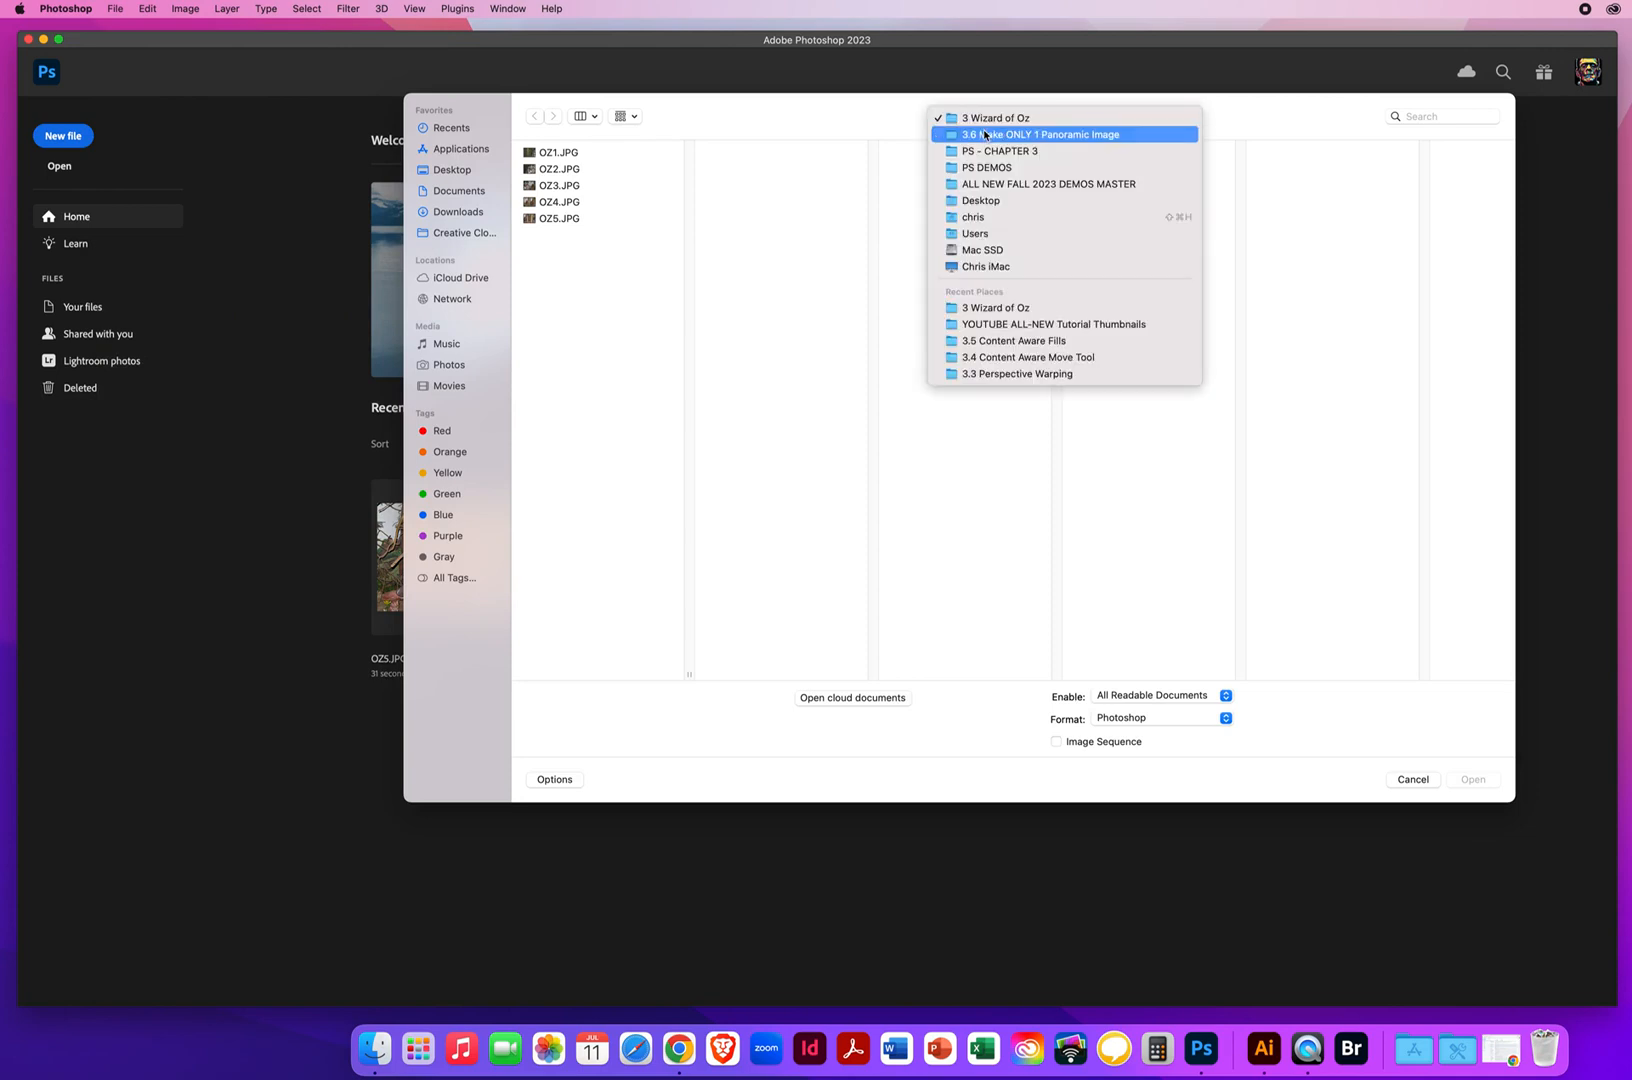
pyautogui.click(981, 152)
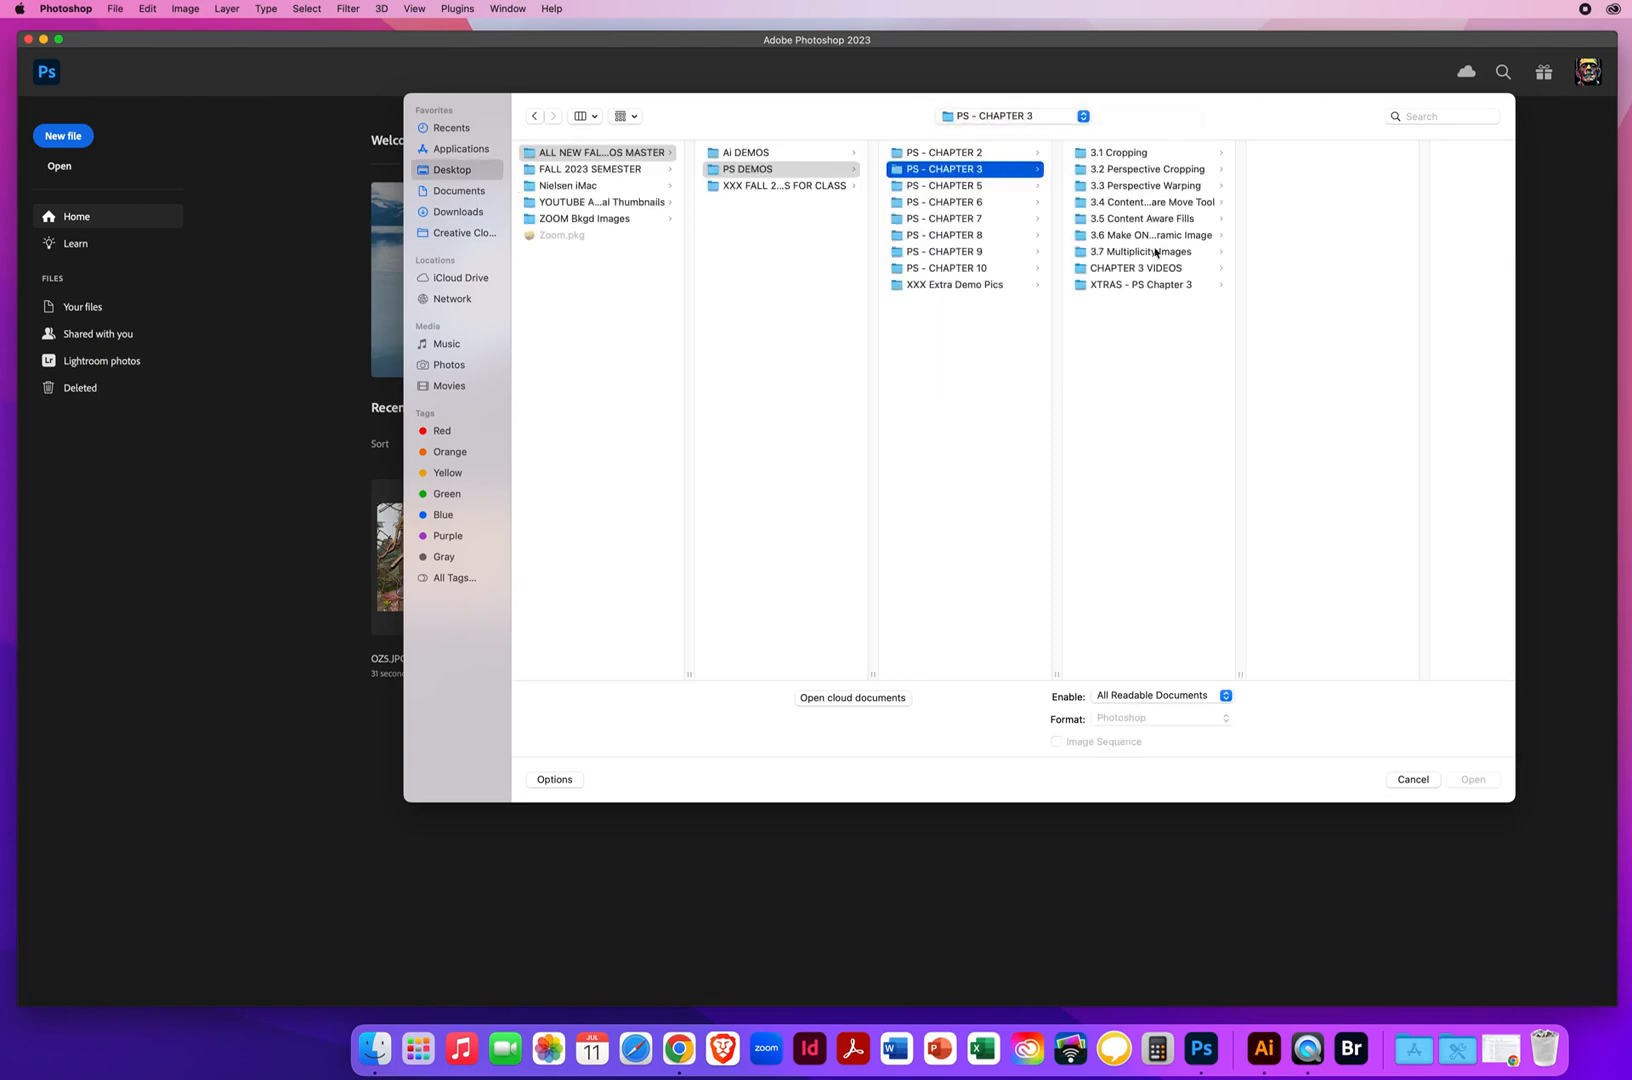
pyautogui.click(1125, 236)
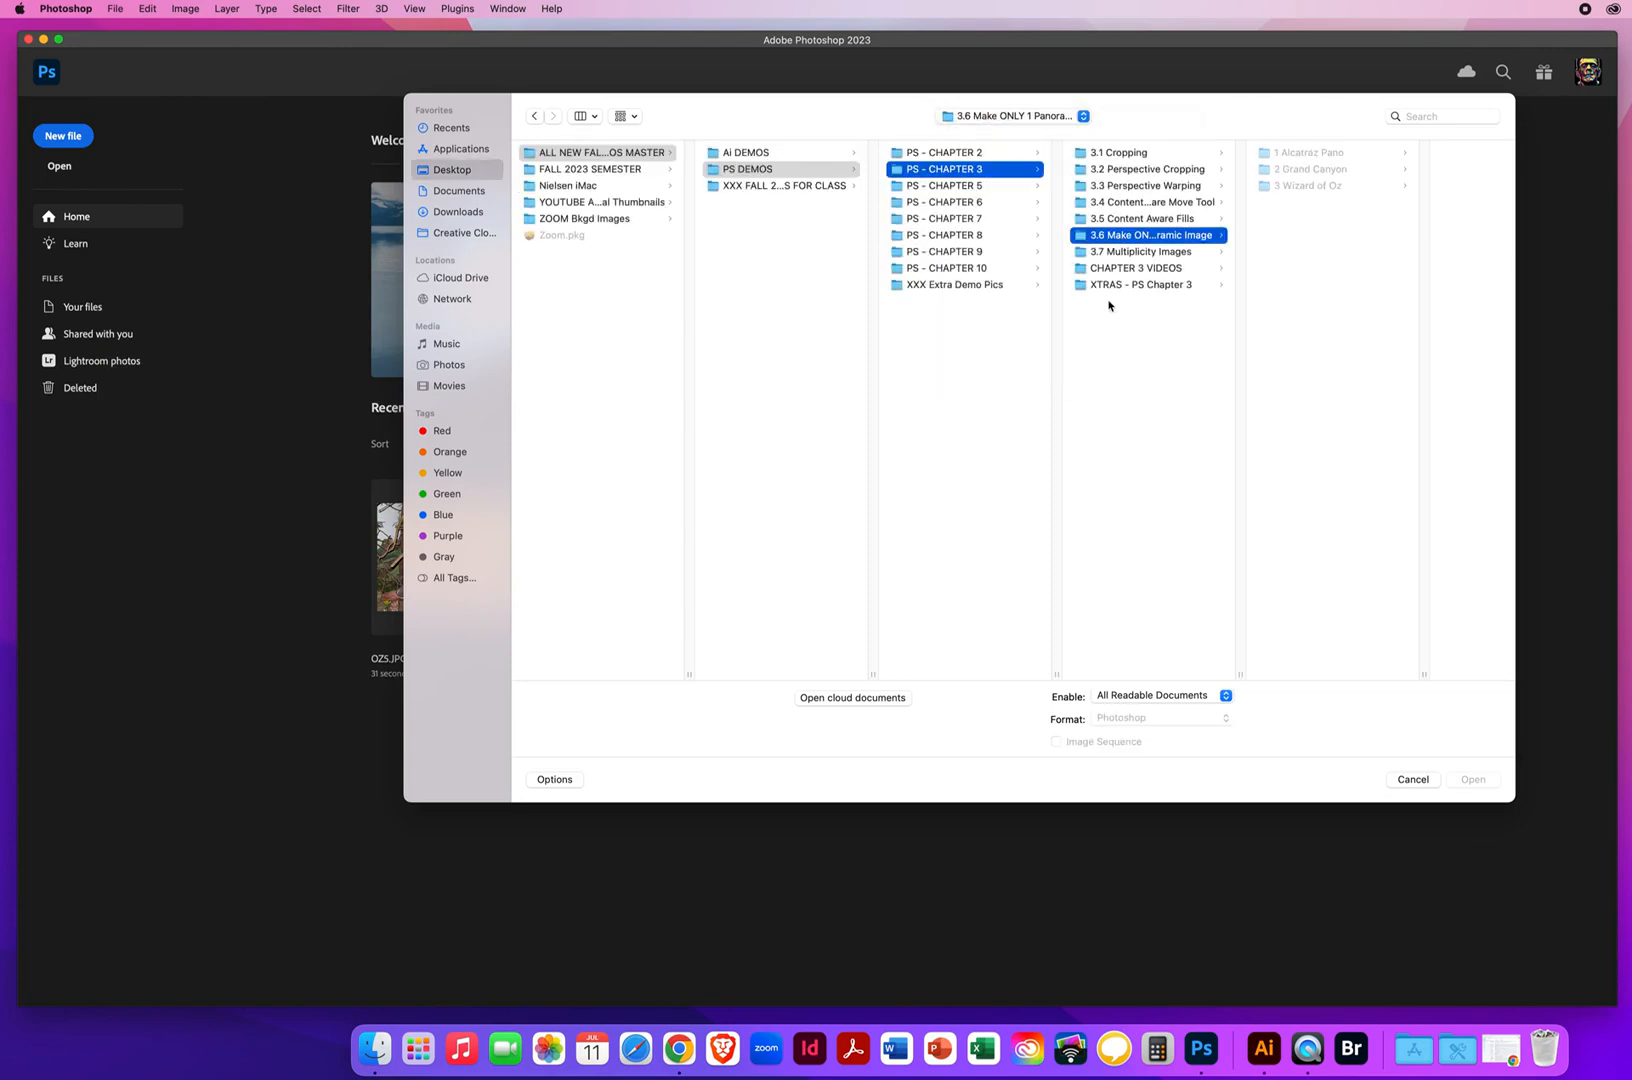
pyautogui.click(1316, 156)
pyautogui.moveTo(1403, 248); pyautogui.dragTo(1366, 150)
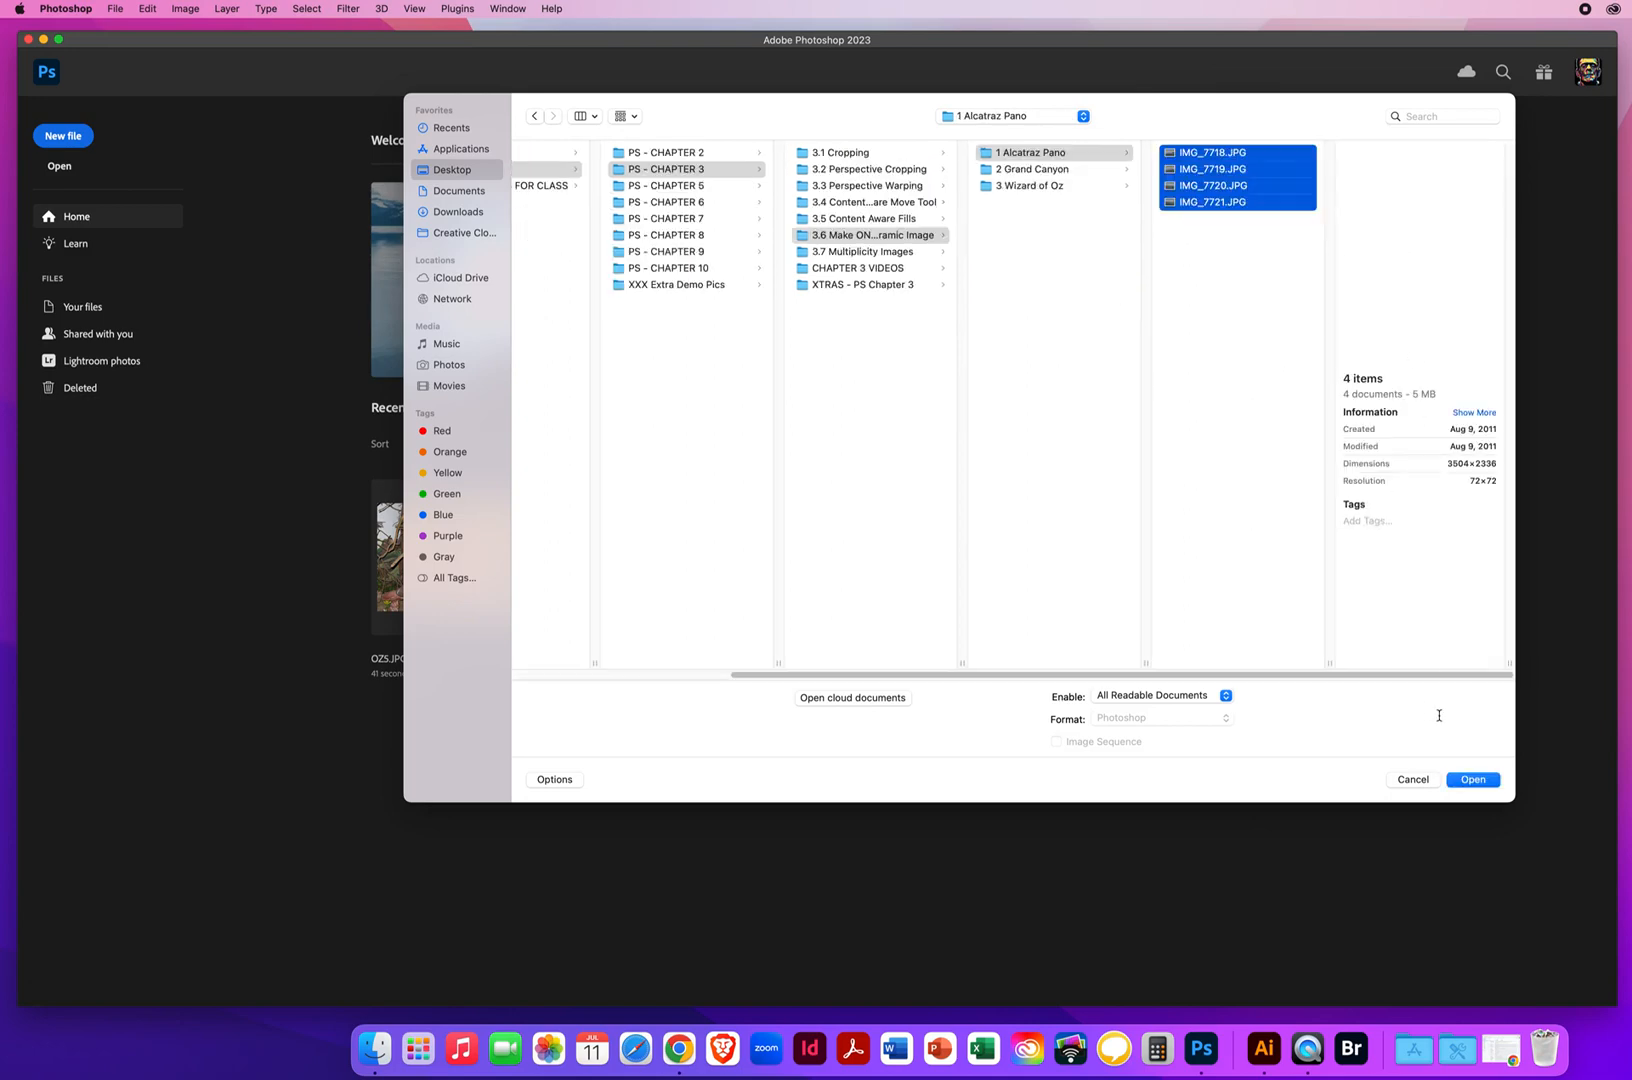
pyautogui.click(1474, 781)
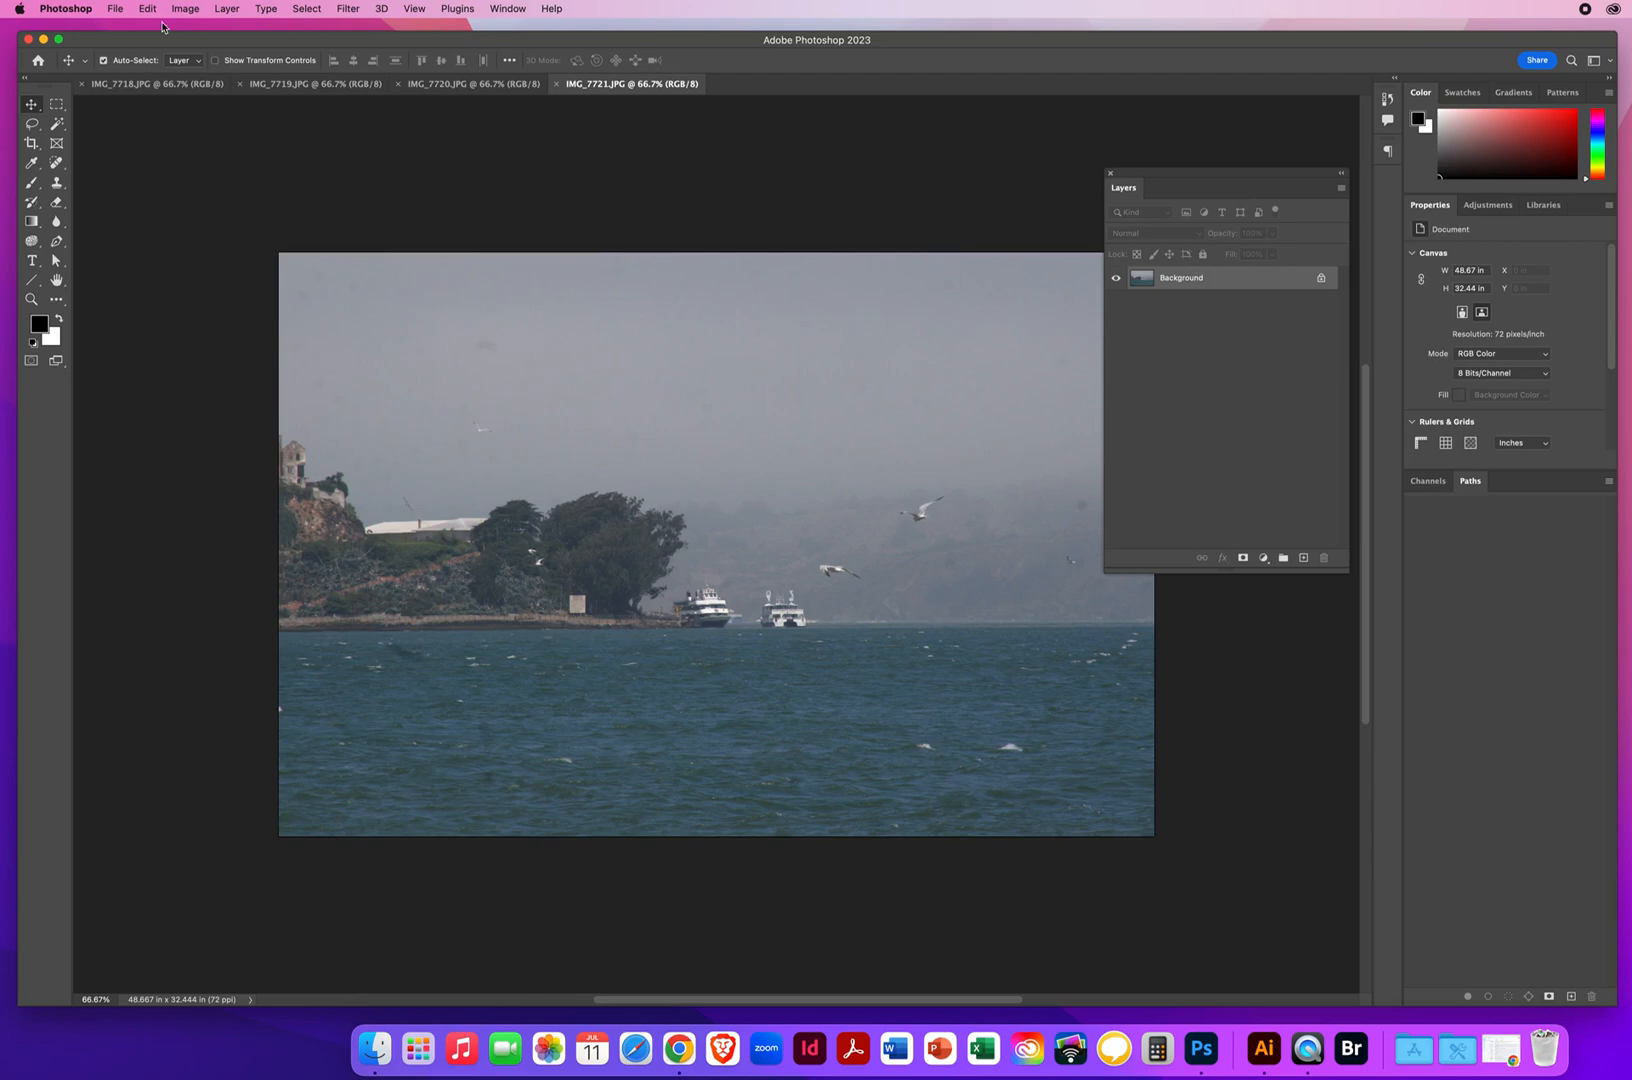
# View the Alcatraz photos in order from IMG_7718.JPG to IMG_7721.JPG to compare how their scenes overlap
pyautogui.click(152, 85)
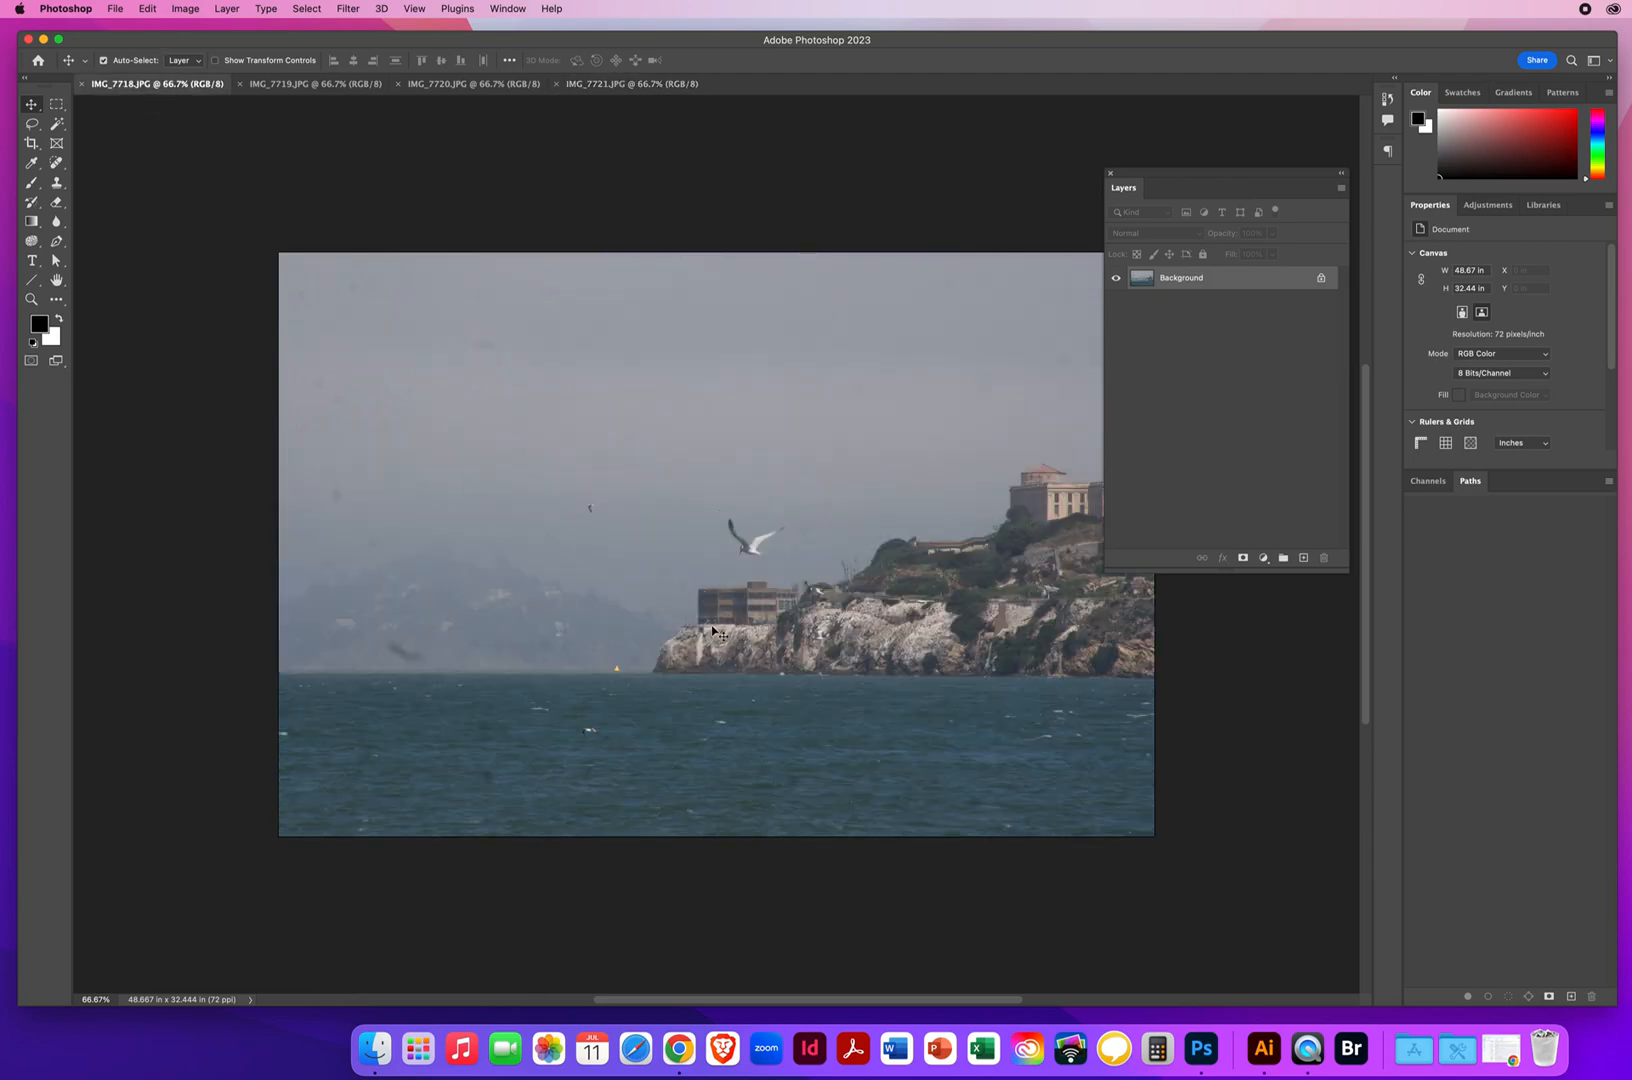
pyautogui.click(315, 85)
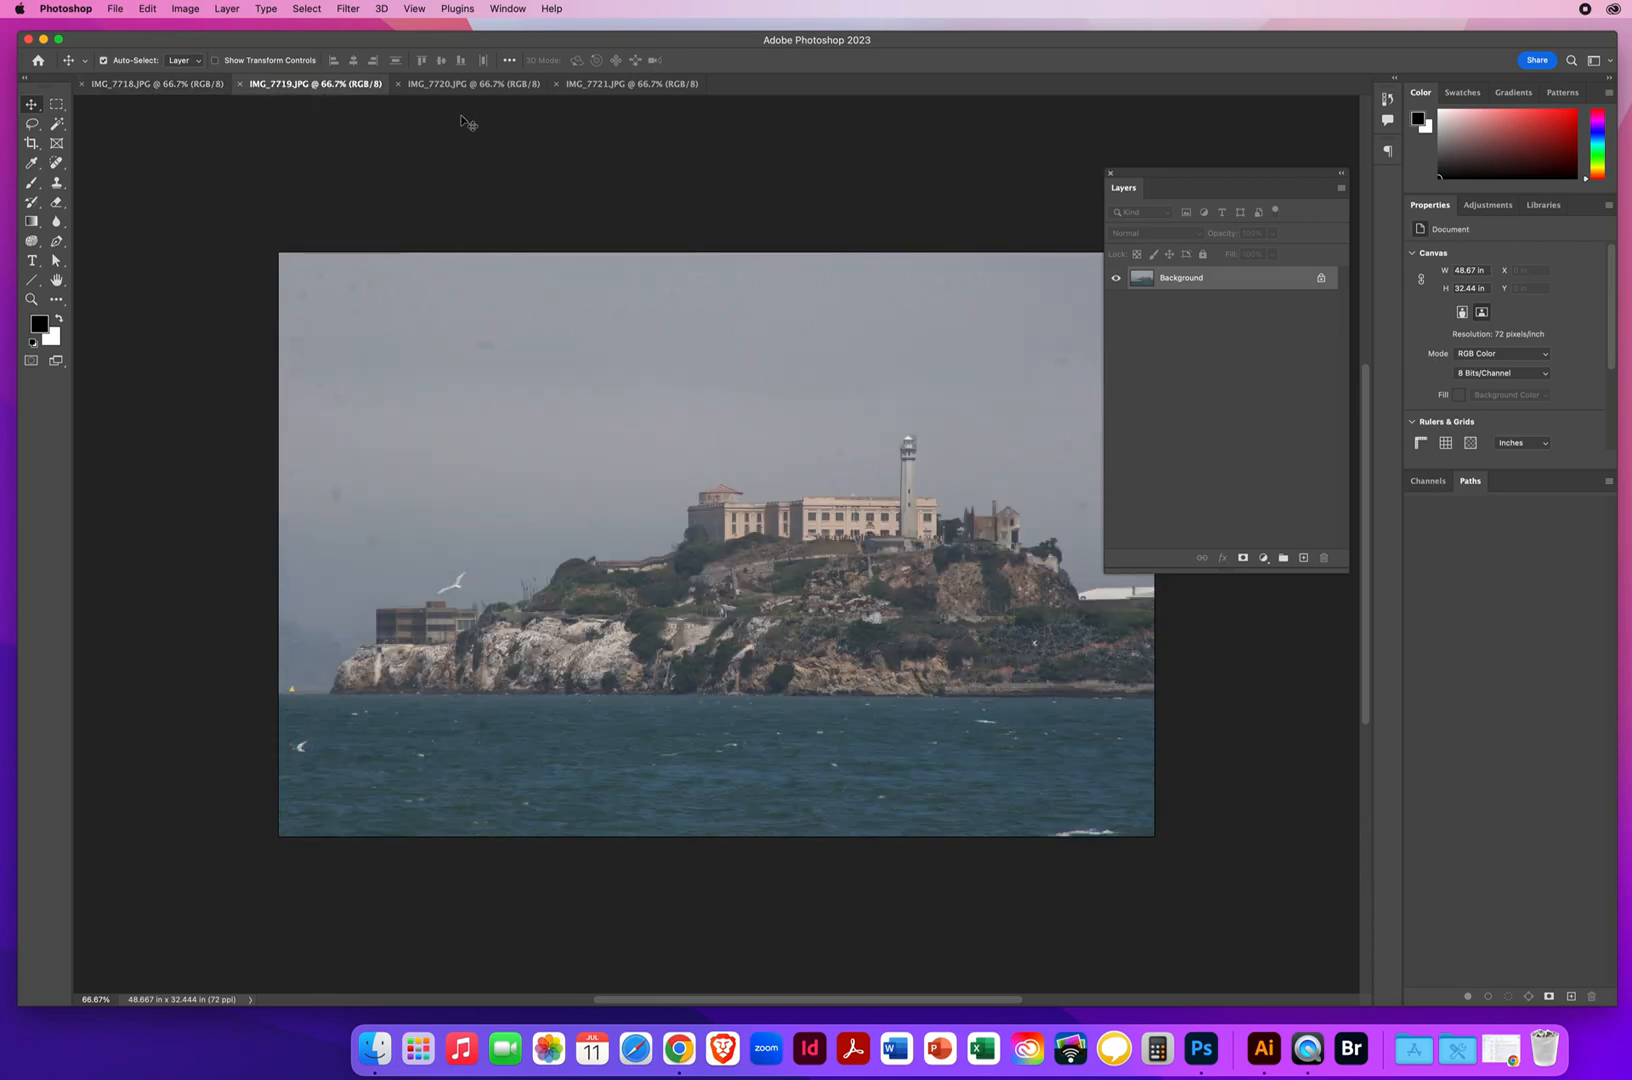
pyautogui.click(442, 87)
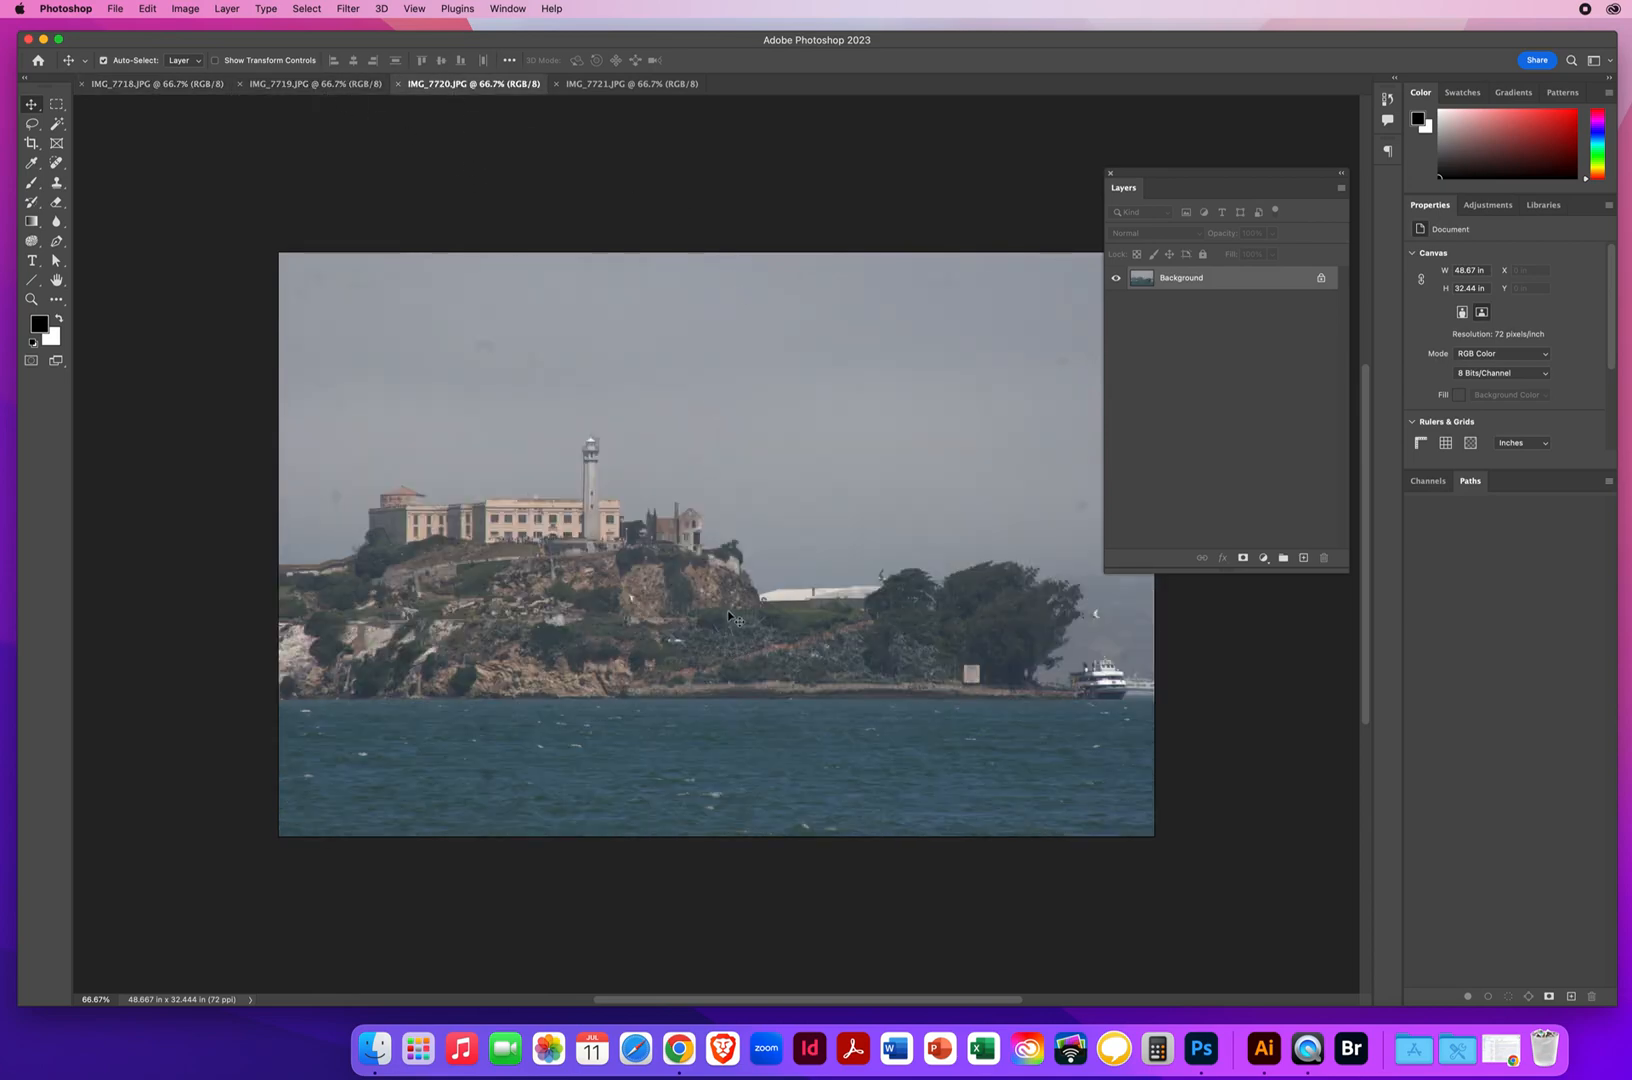
pyautogui.click(631, 84)
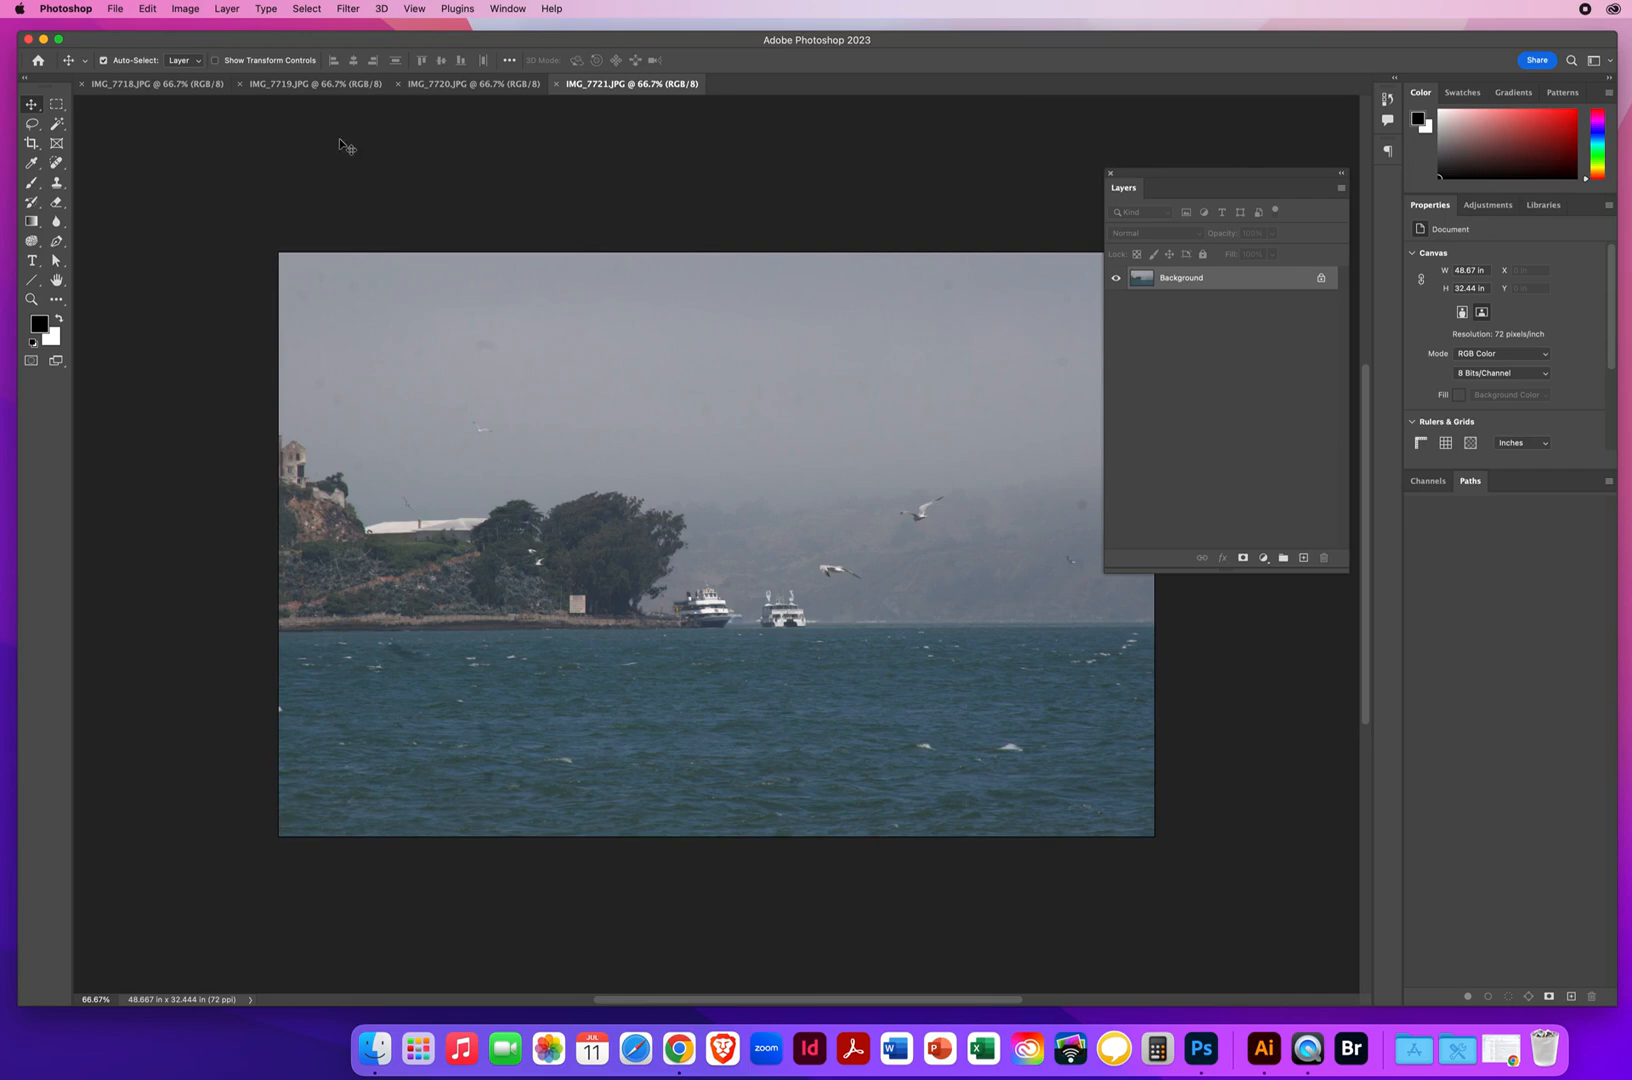
# Close all four Alcatraz photos
pyautogui.click(556, 84)
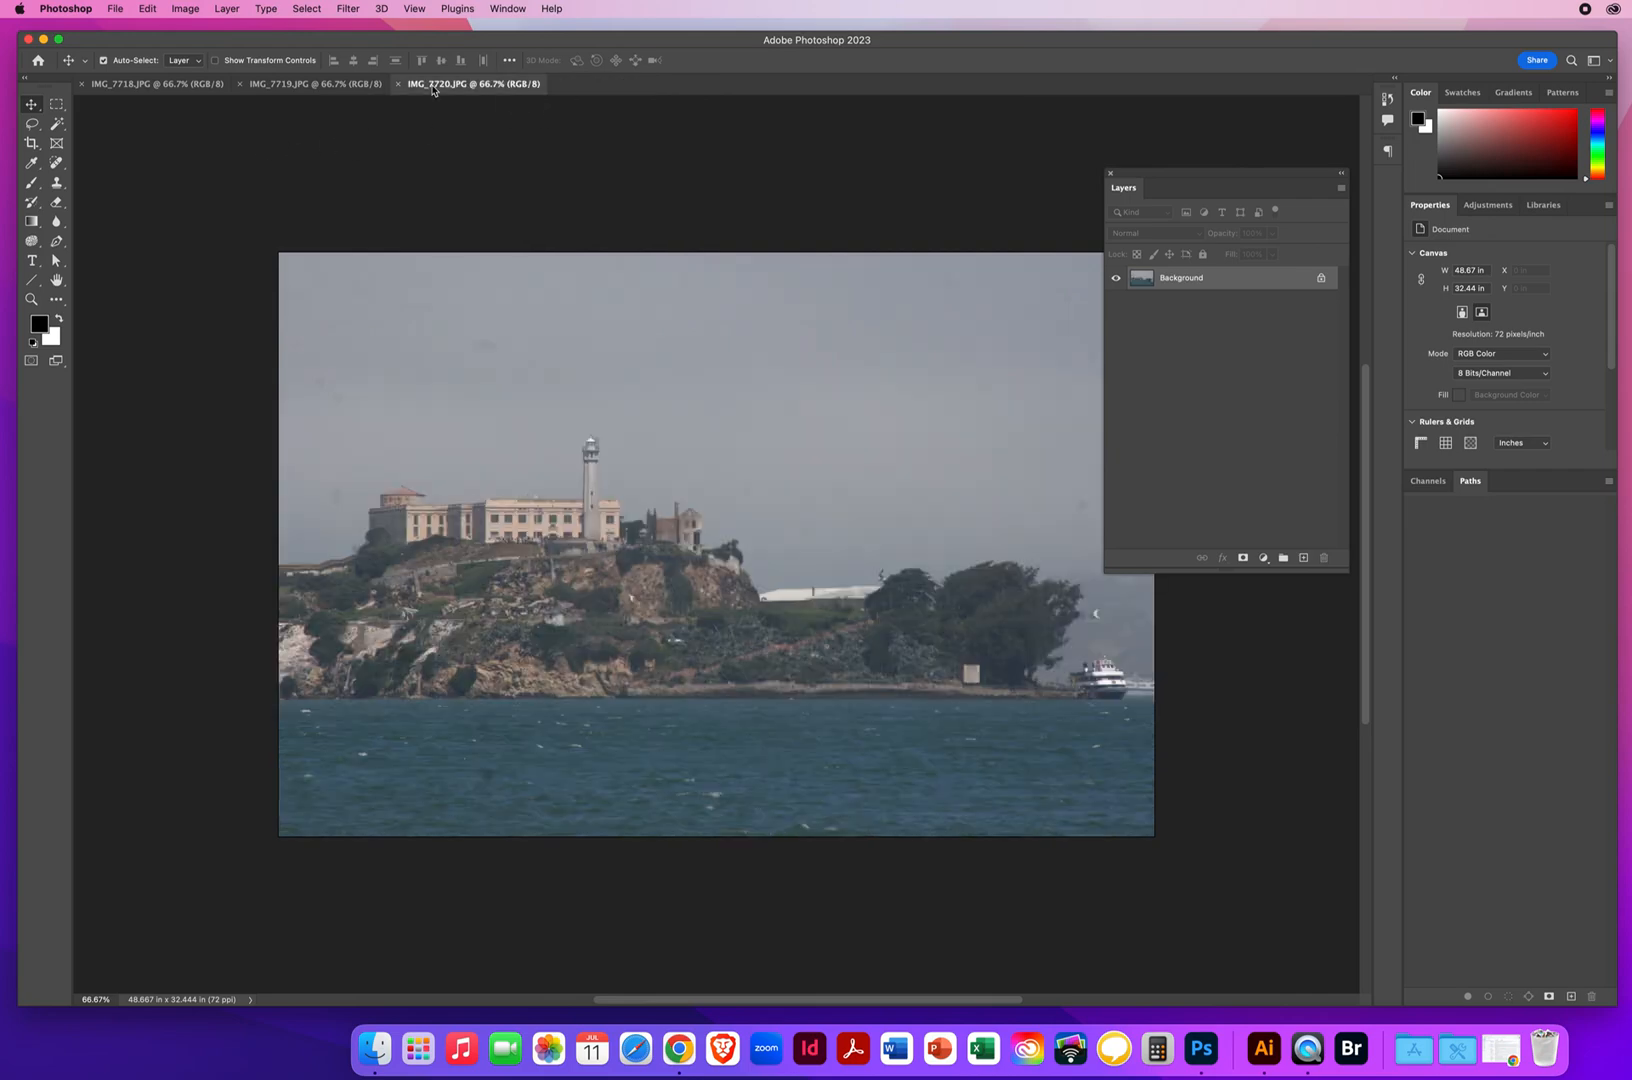
pyautogui.click(398, 84)
pyautogui.click(240, 84)
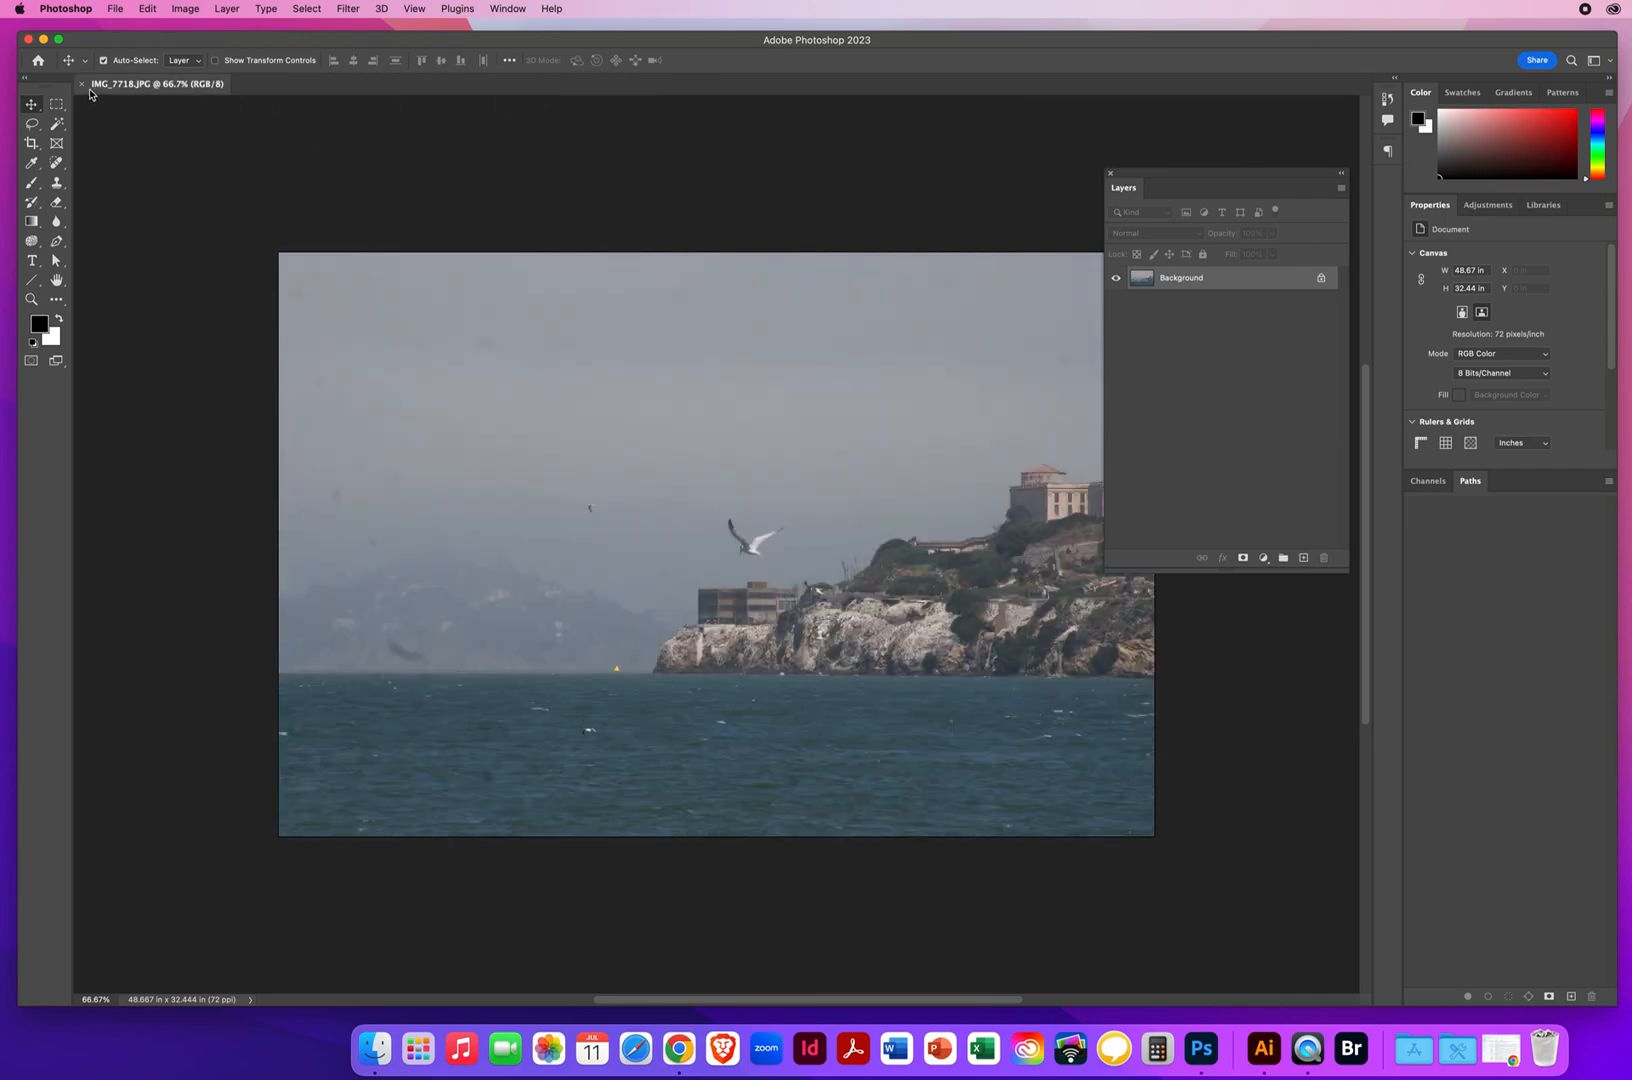
pyautogui.click(84, 87)
# Open all twelve images, 100_5966.JPG to 100_5977.JPG, from the 2 Grand Canyon folder in 3.6 Make ONLY 1 Panoramic Image
pyautogui.click(115, 8)
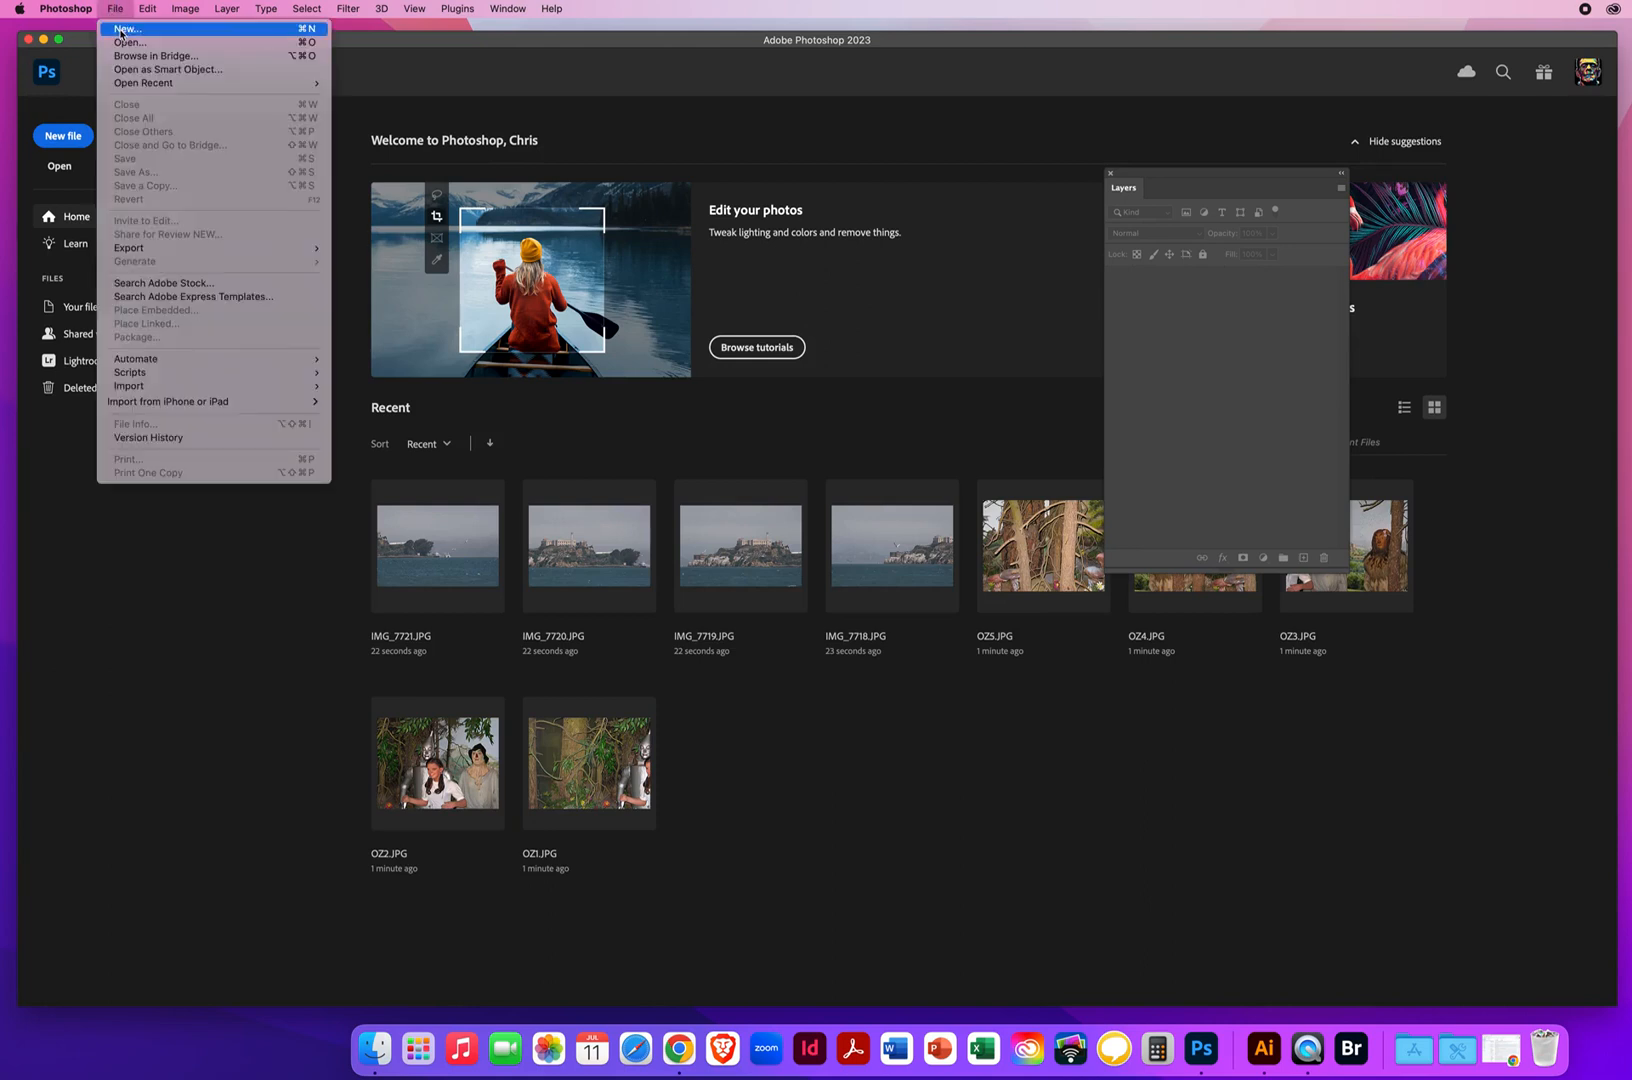
pyautogui.click(120, 45)
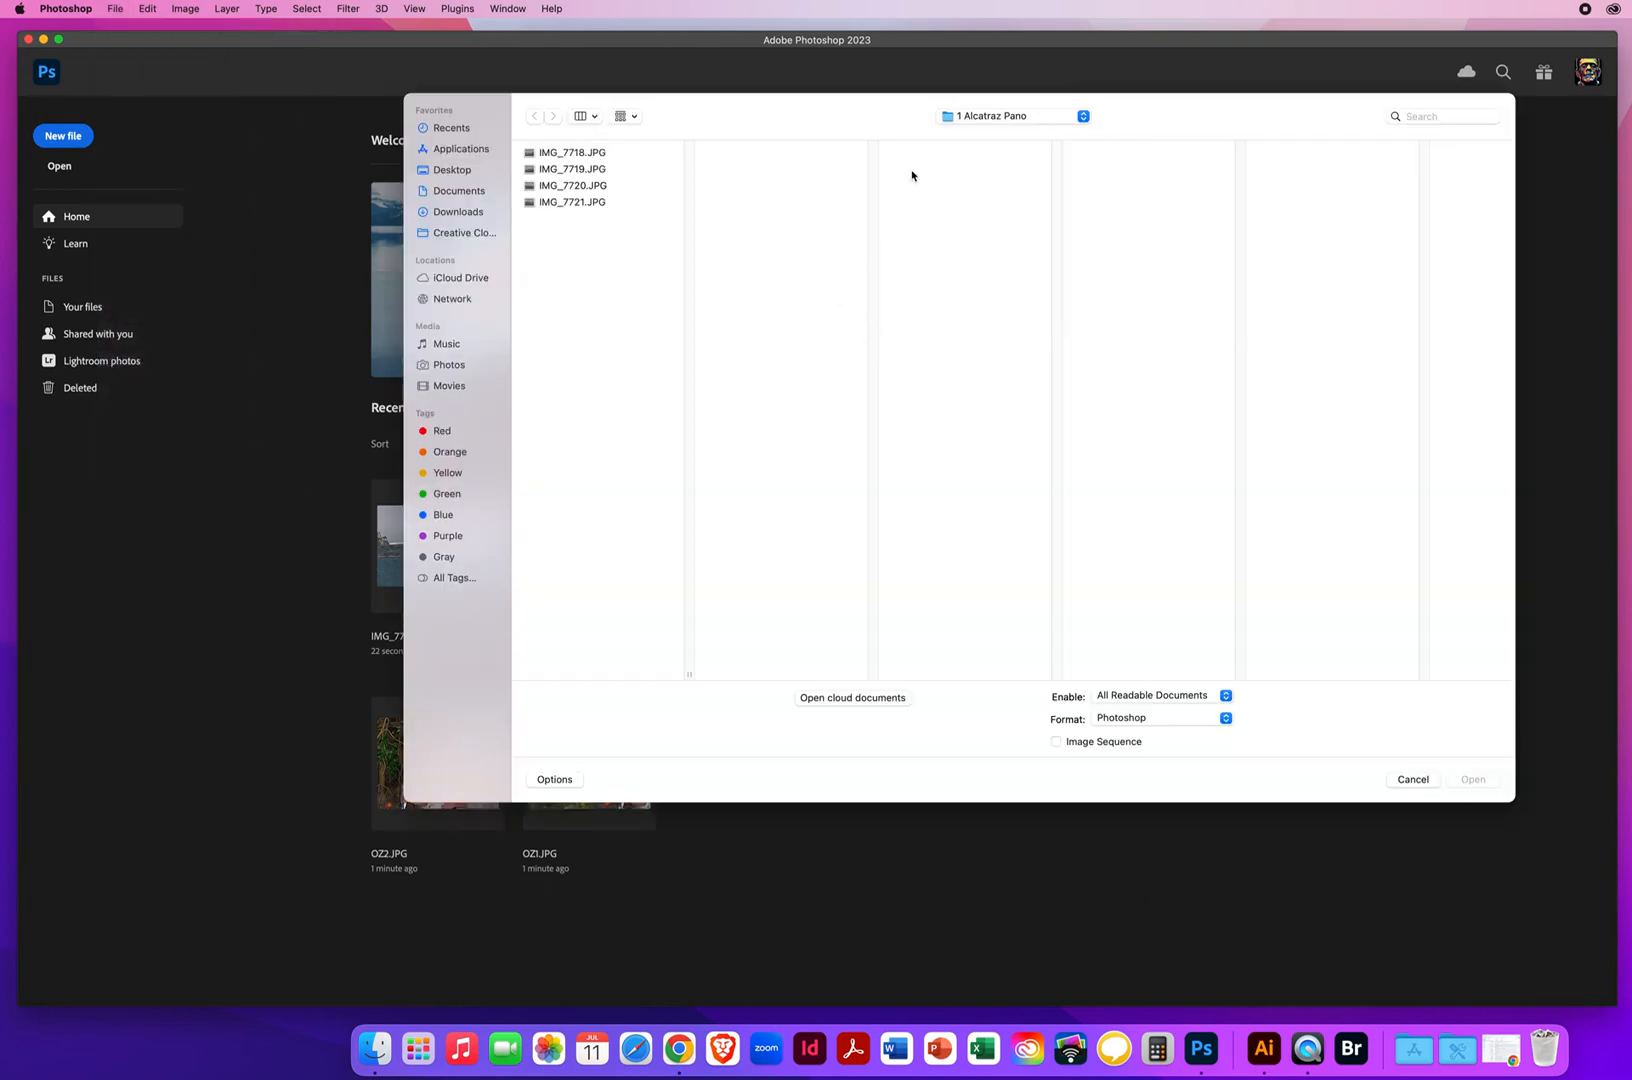
pyautogui.click(989, 120)
pyautogui.click(973, 136)
pyautogui.click(1297, 170)
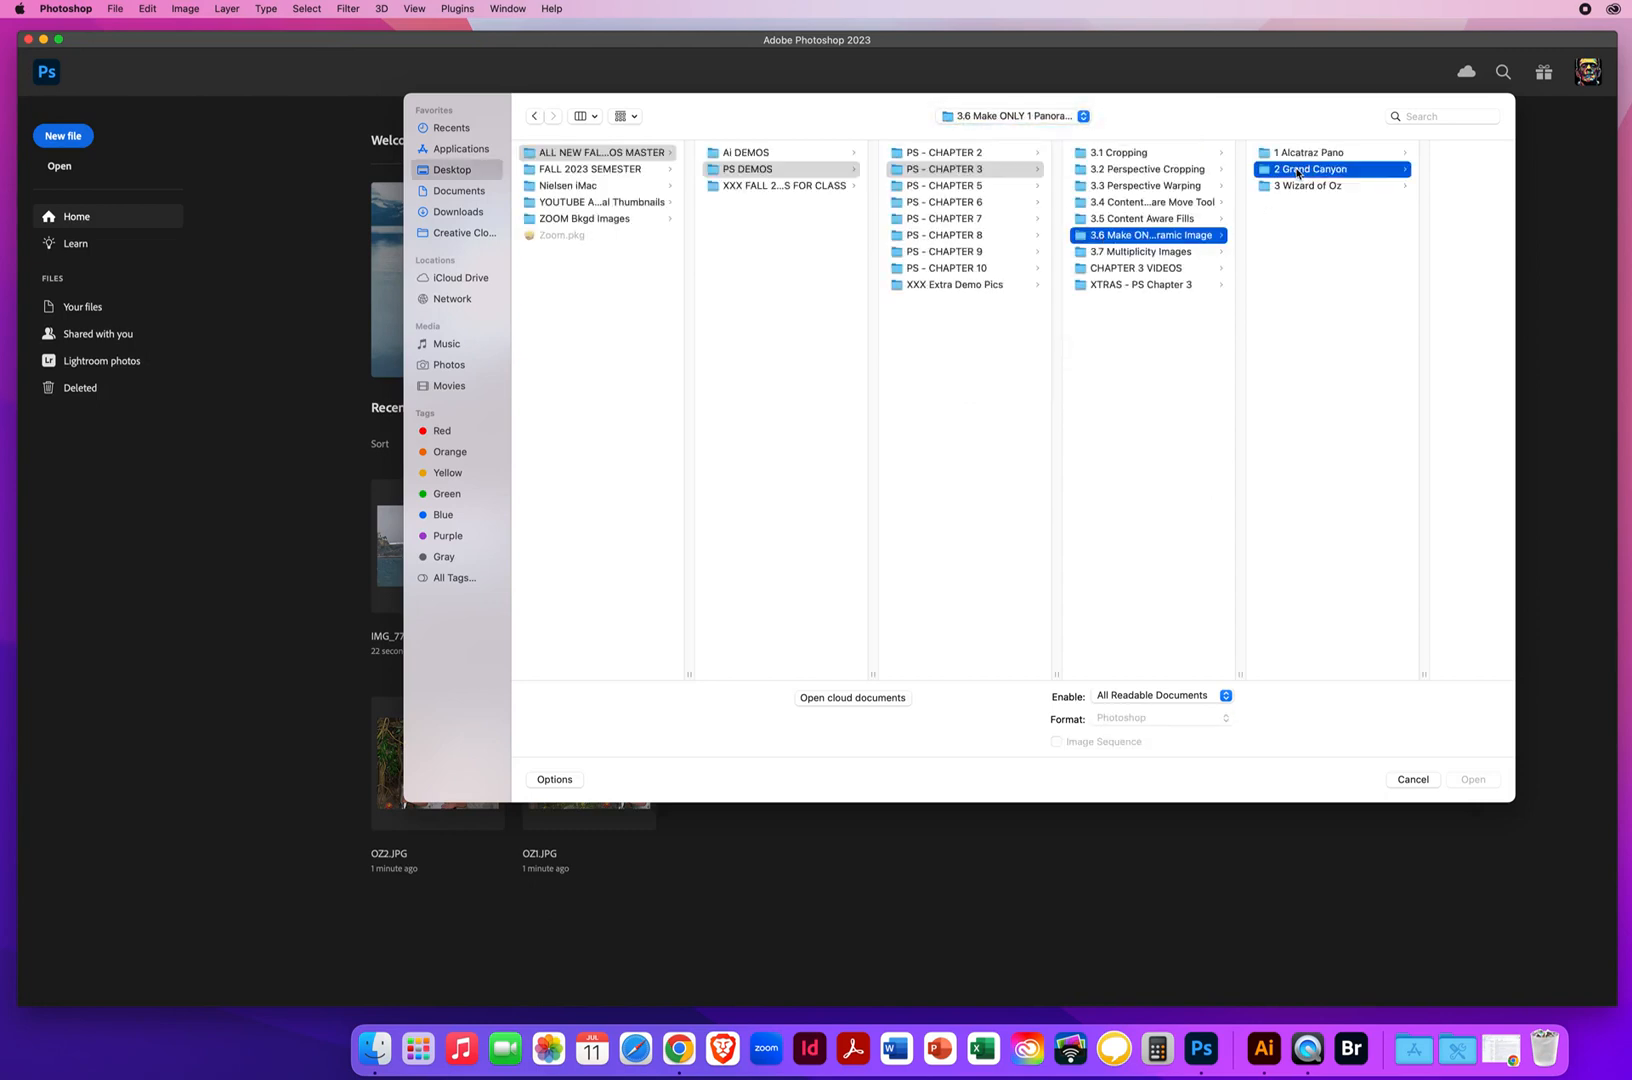
pyautogui.click(1440, 160)
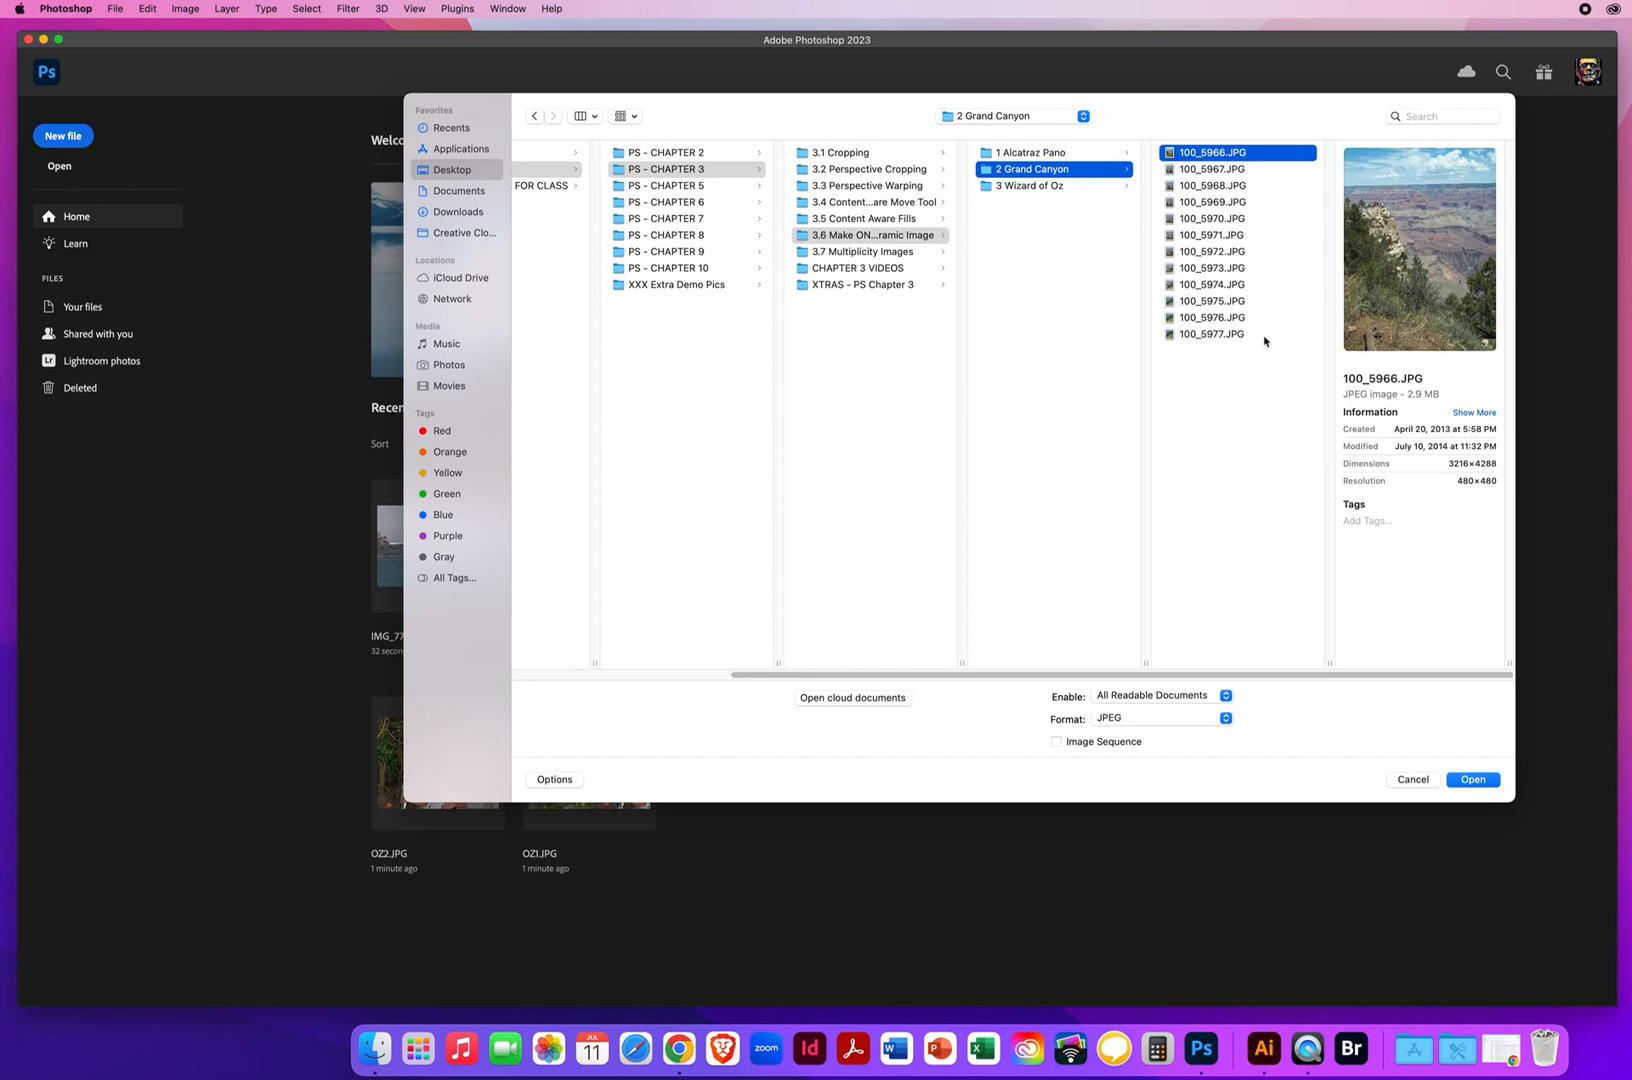
pyautogui.moveTo(1267, 482); pyautogui.dragTo(1198, 152)
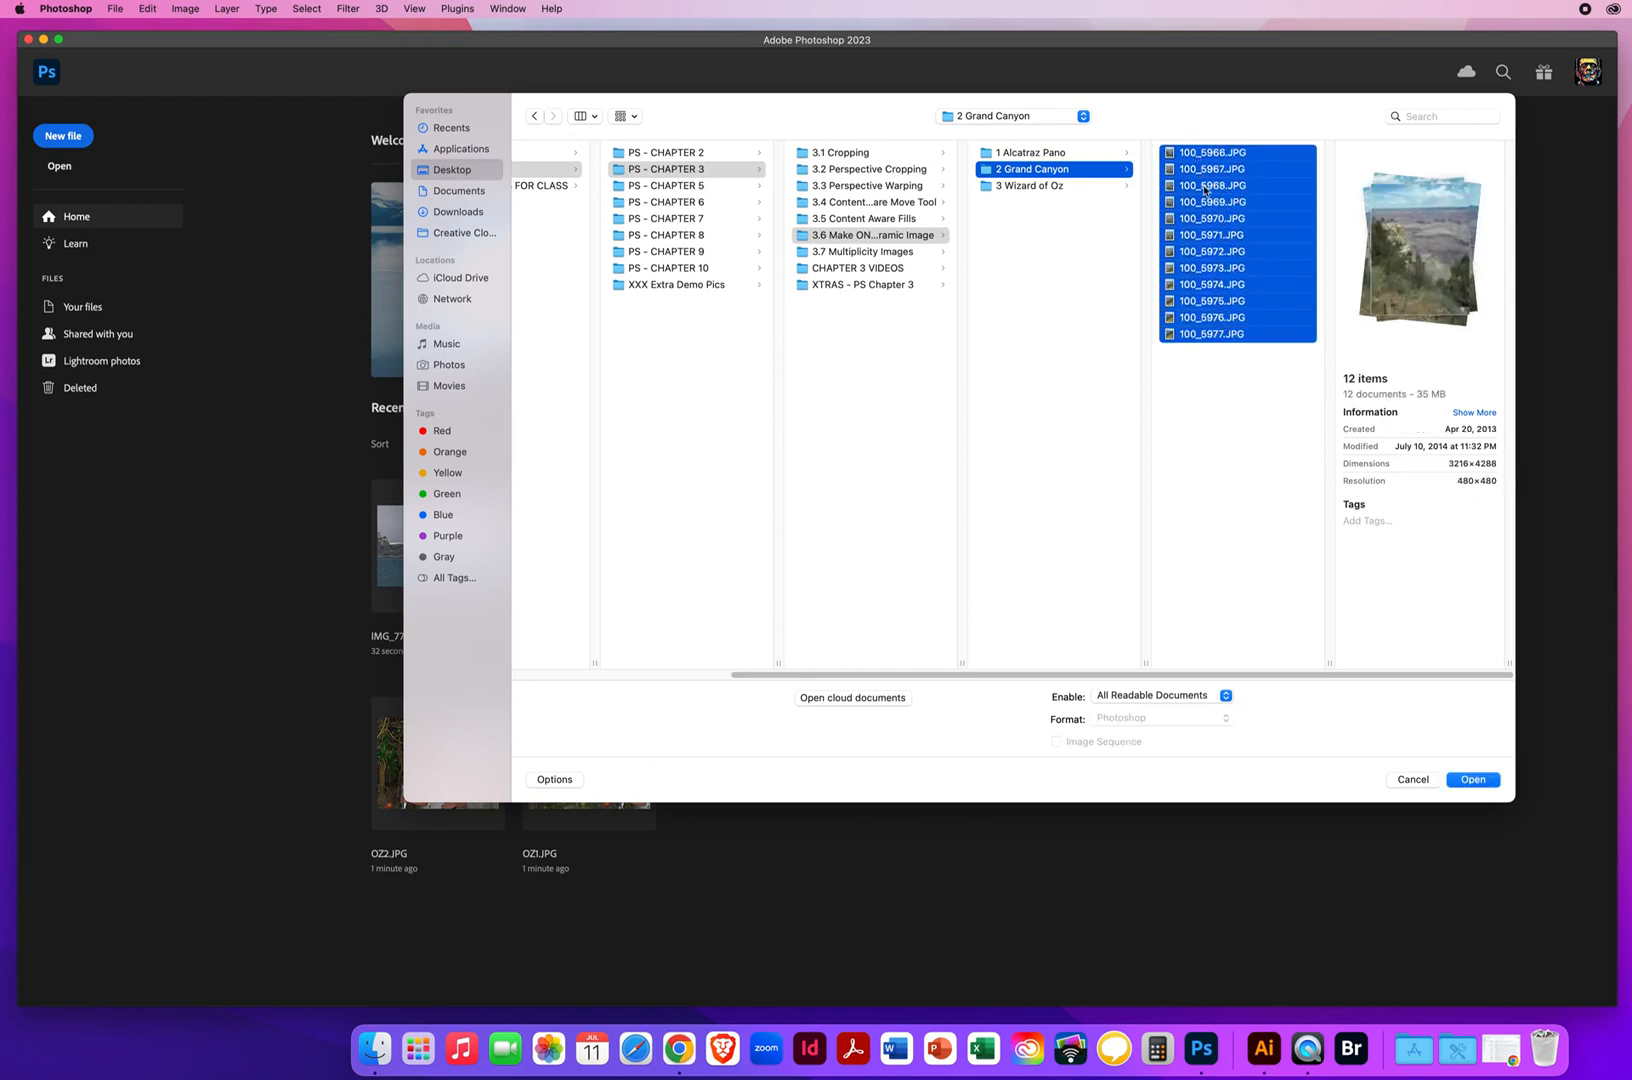
pyautogui.click(1461, 779)
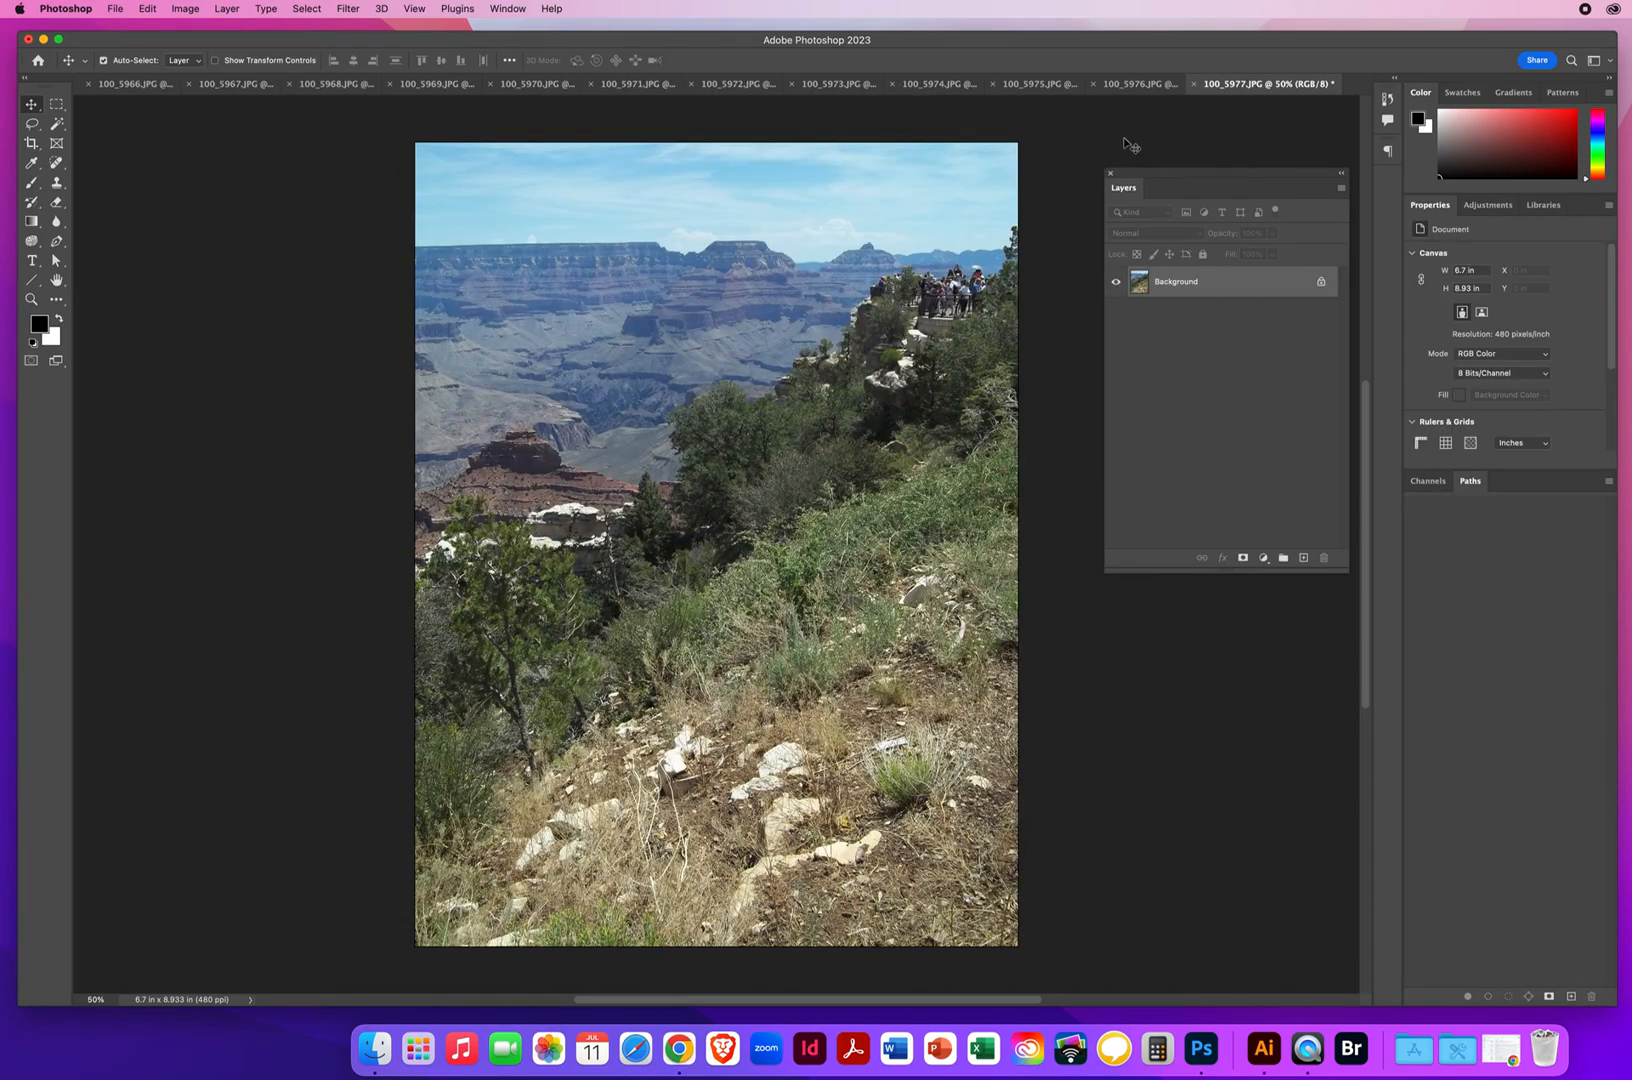
# View the Grand Canyon photos backwards from 100_5976.JPG to 100_5972.JPG
pyautogui.click(1135, 86)
pyautogui.click(1041, 91)
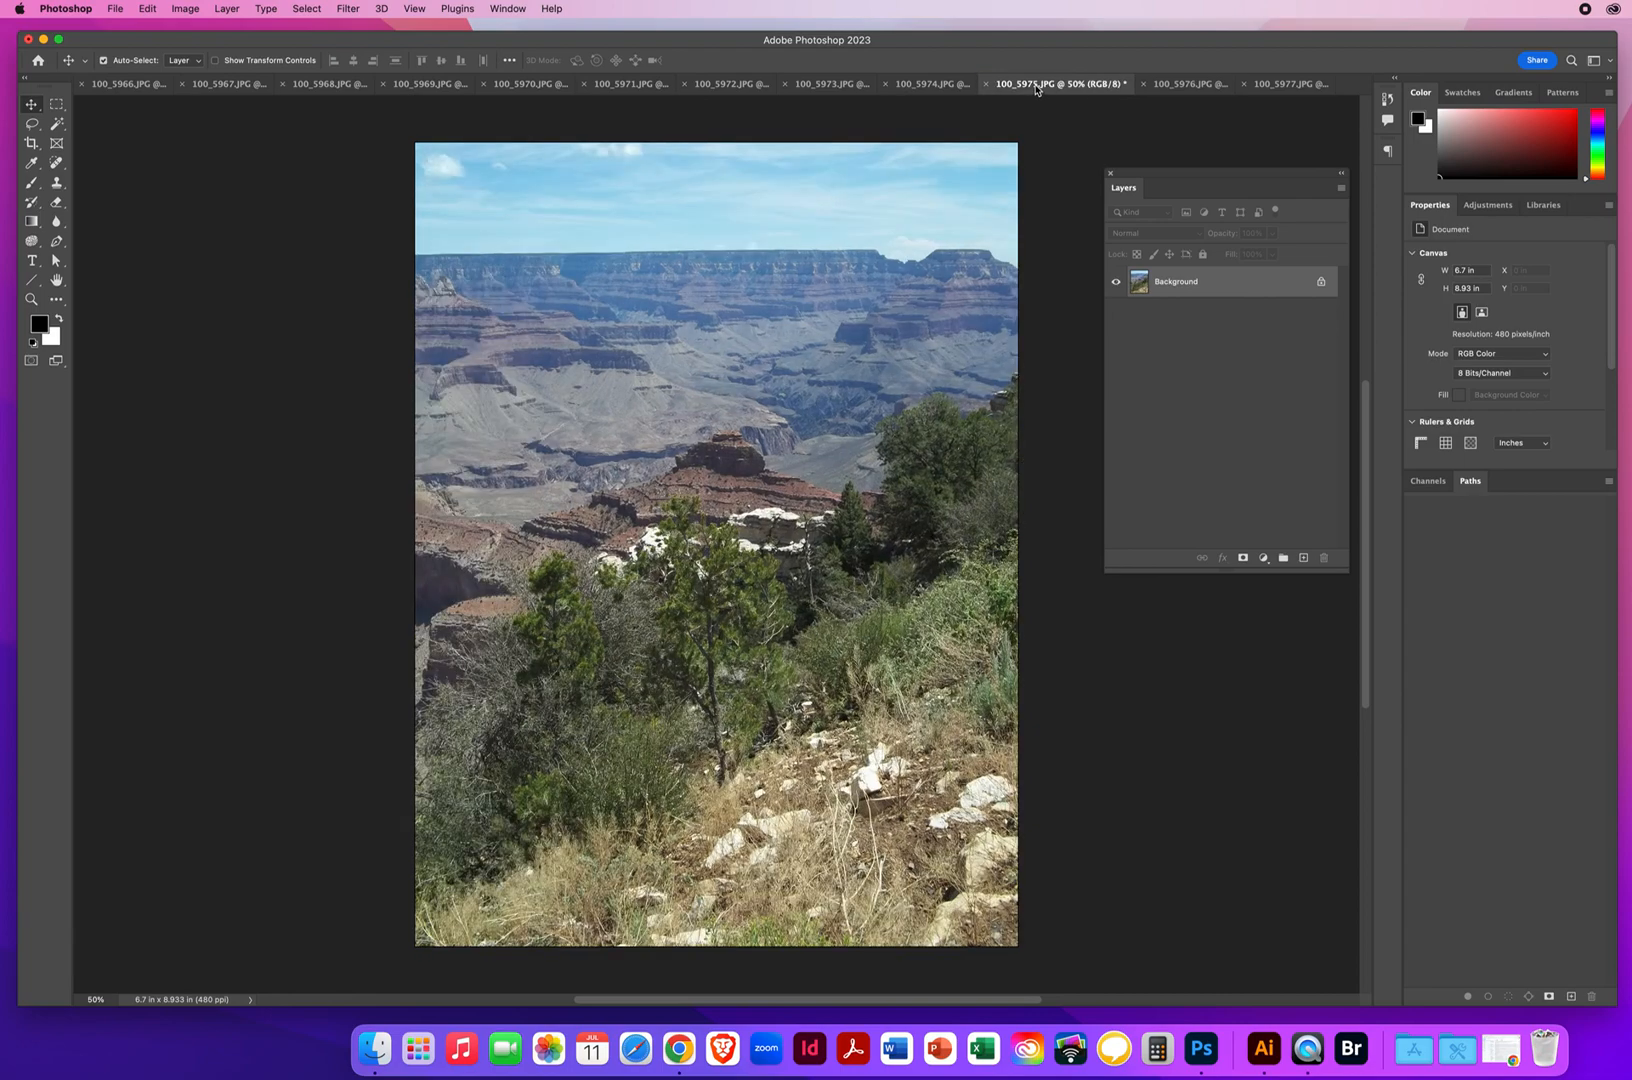
pyautogui.click(936, 90)
pyautogui.click(848, 92)
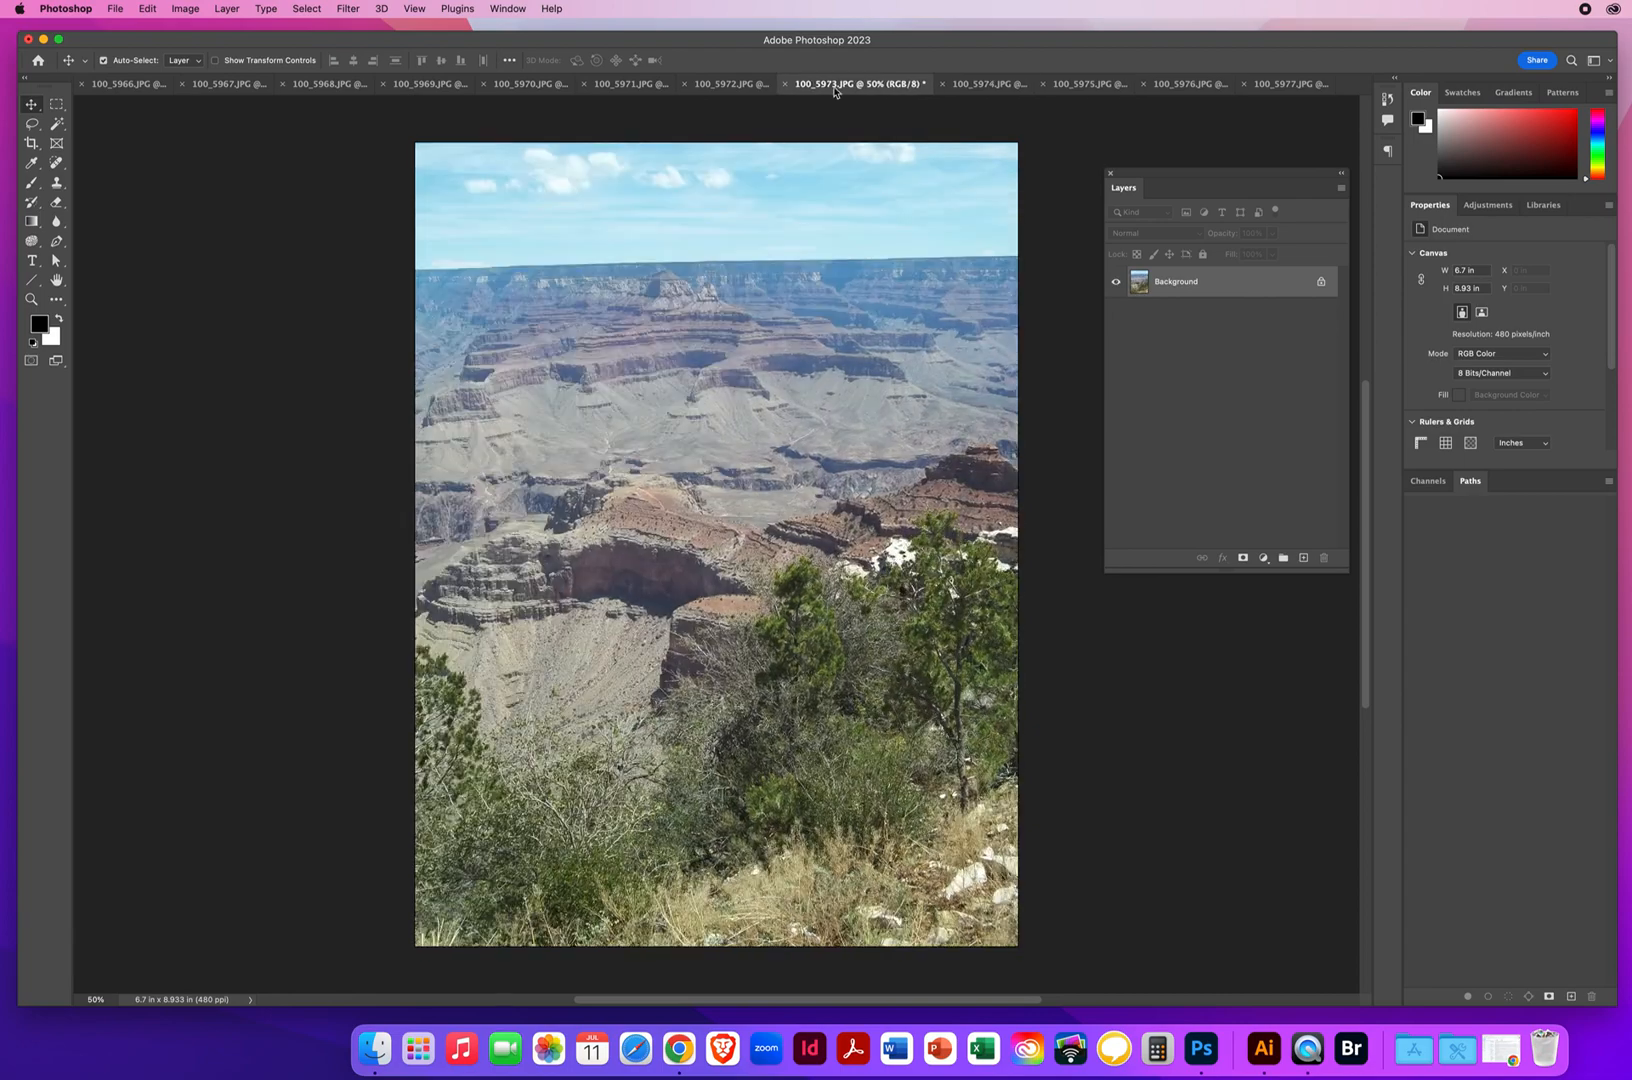
pyautogui.click(733, 95)
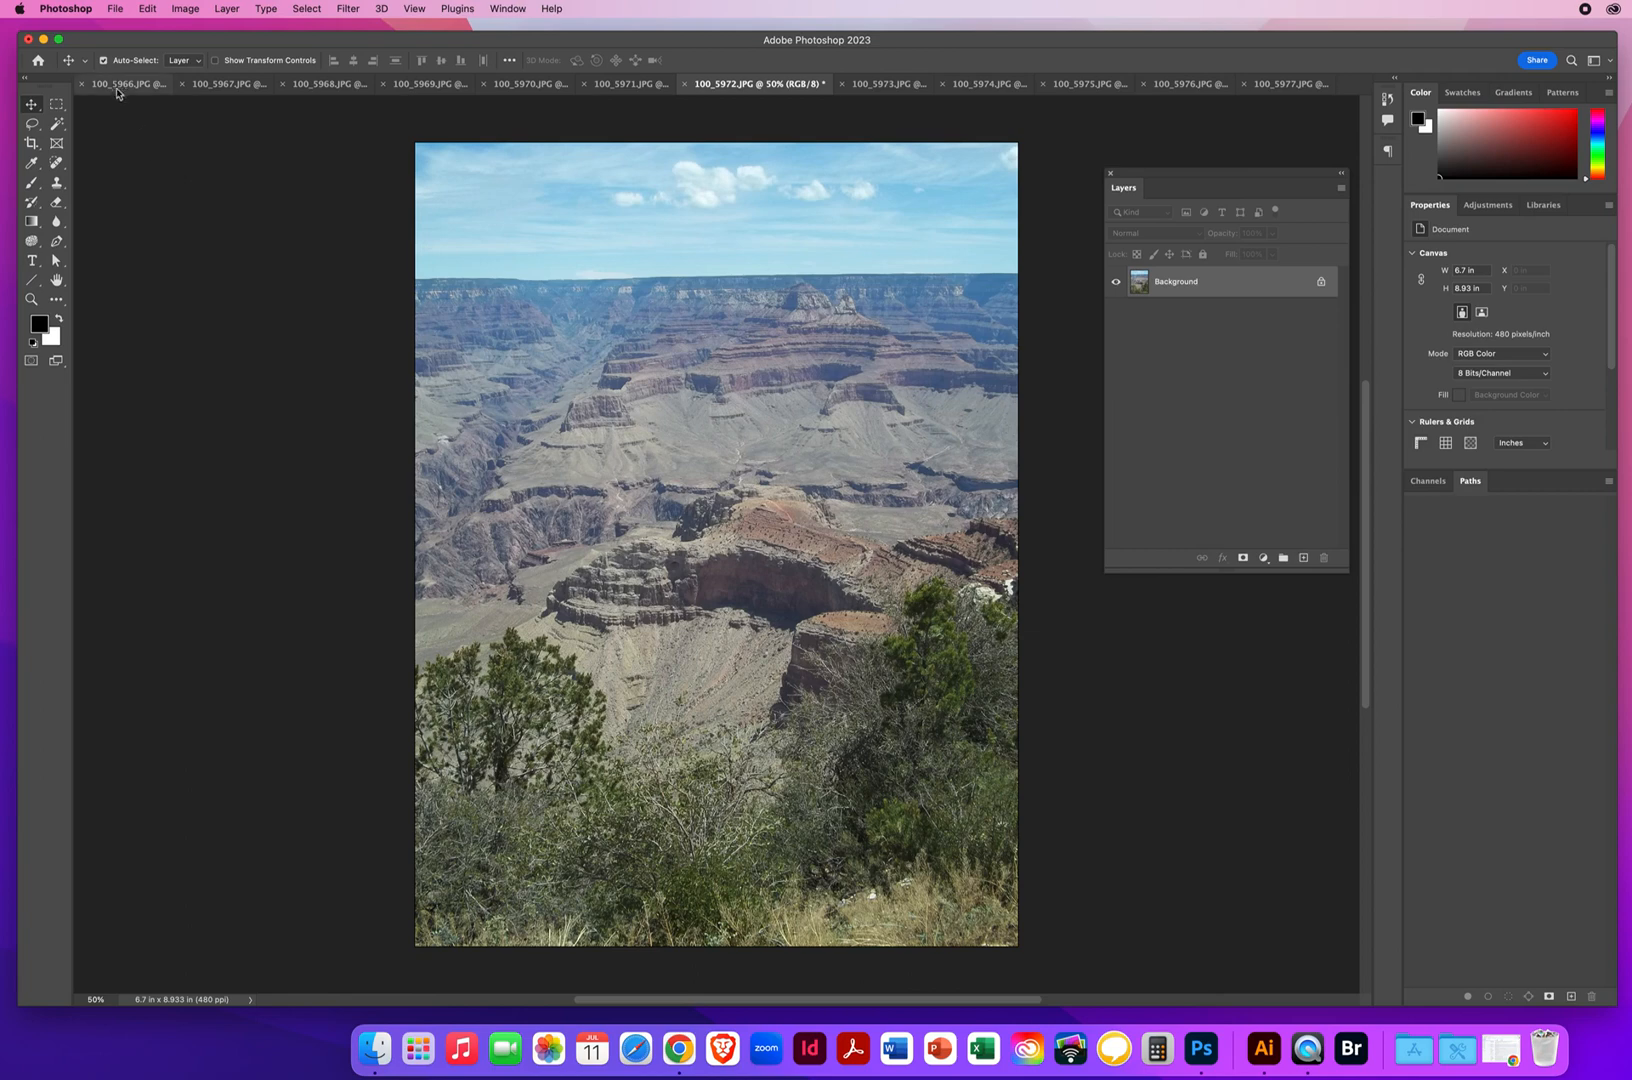
# Examine how the Grand Canyon photos overlap in order from 100_5966.JPG to 100_5977.JPG, and return to the first photo
pyautogui.click(114, 86)
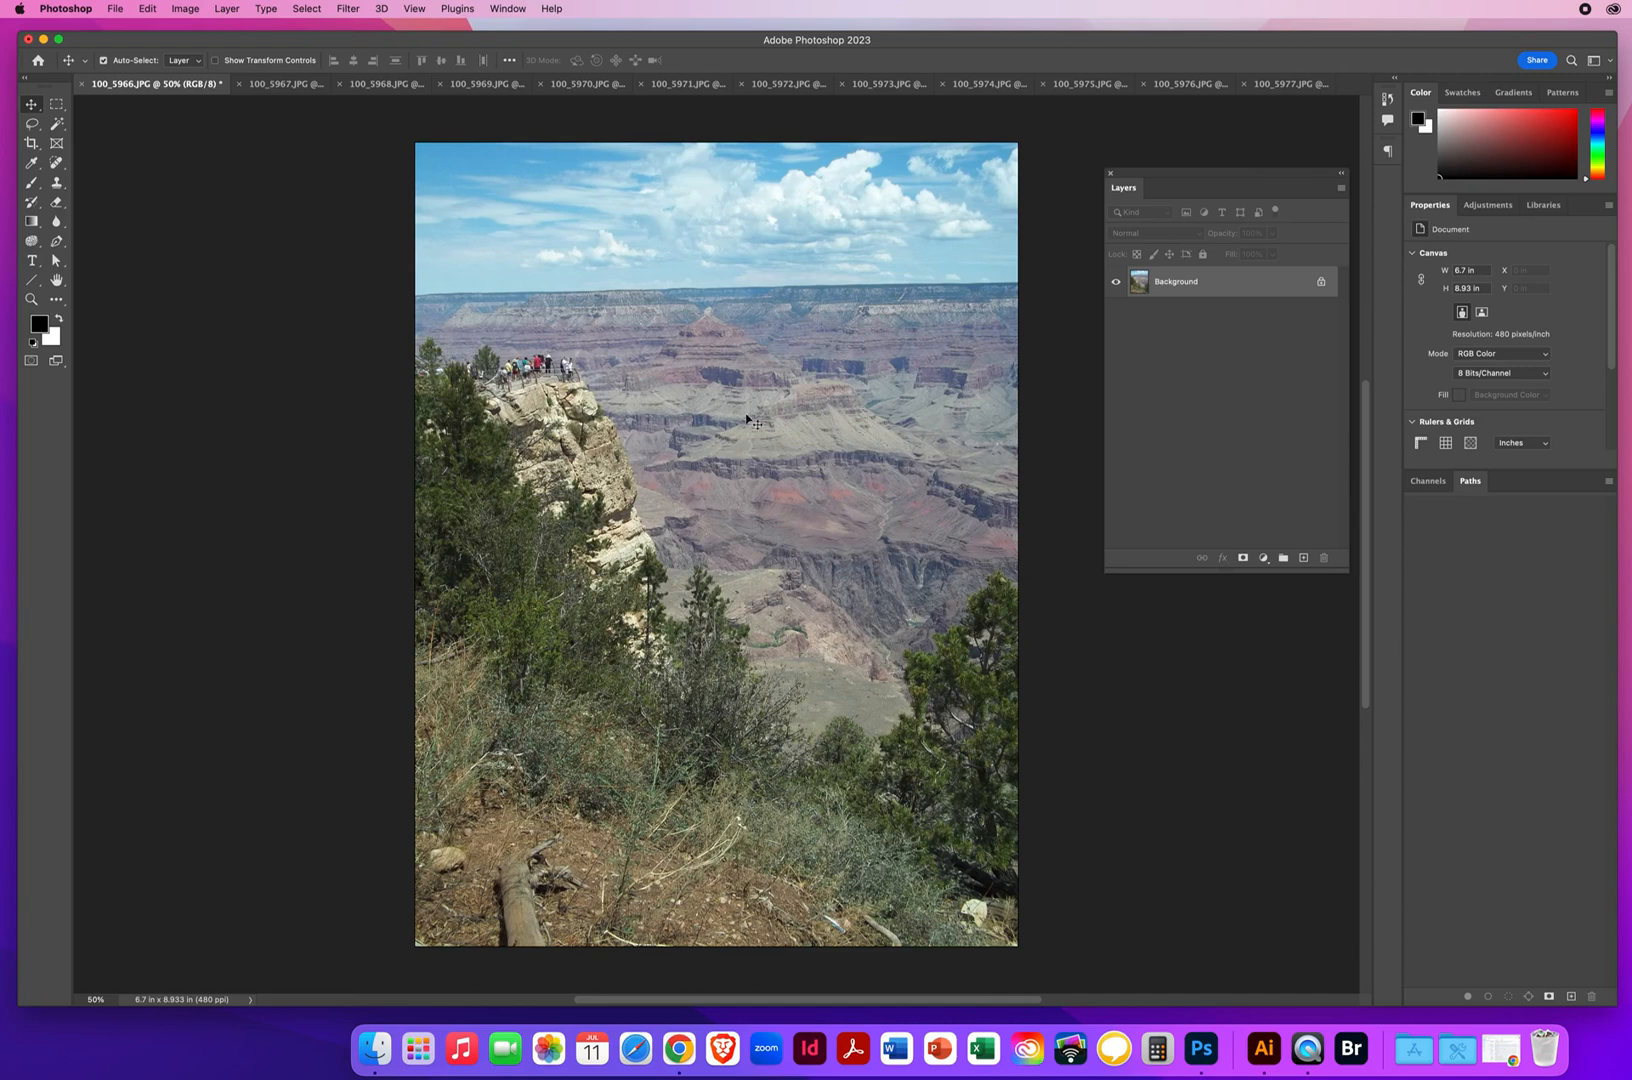
pyautogui.click(271, 86)
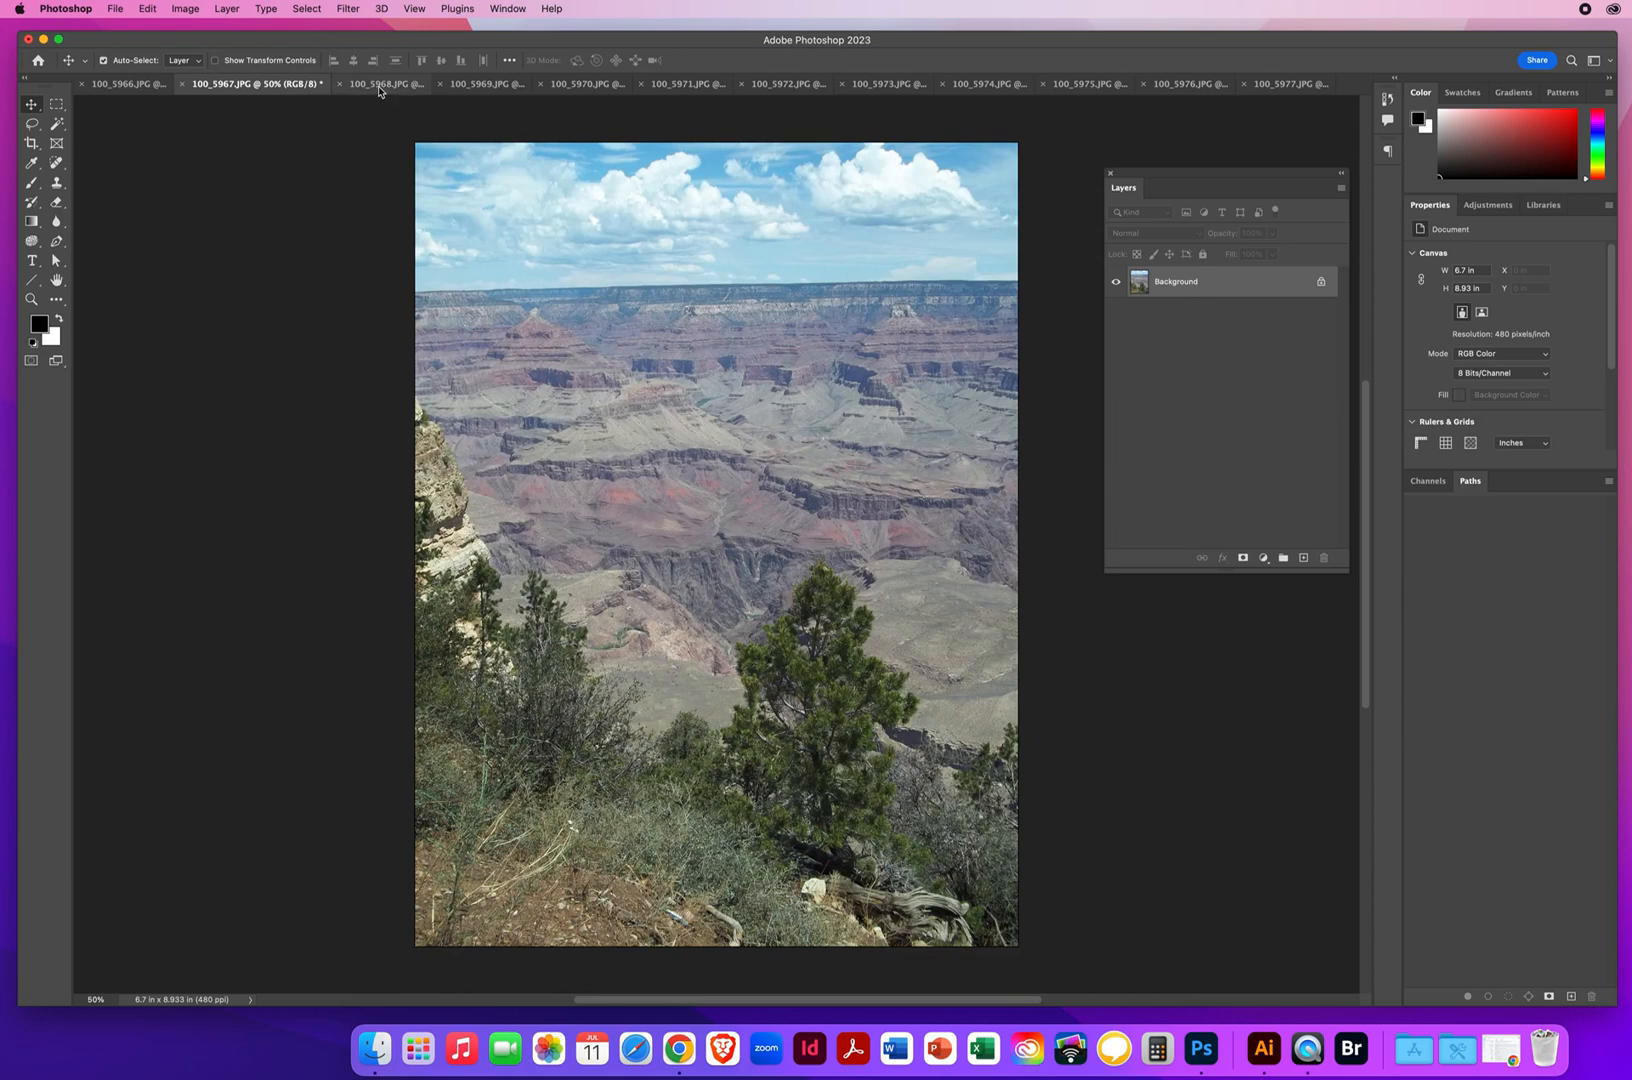
pyautogui.click(386, 84)
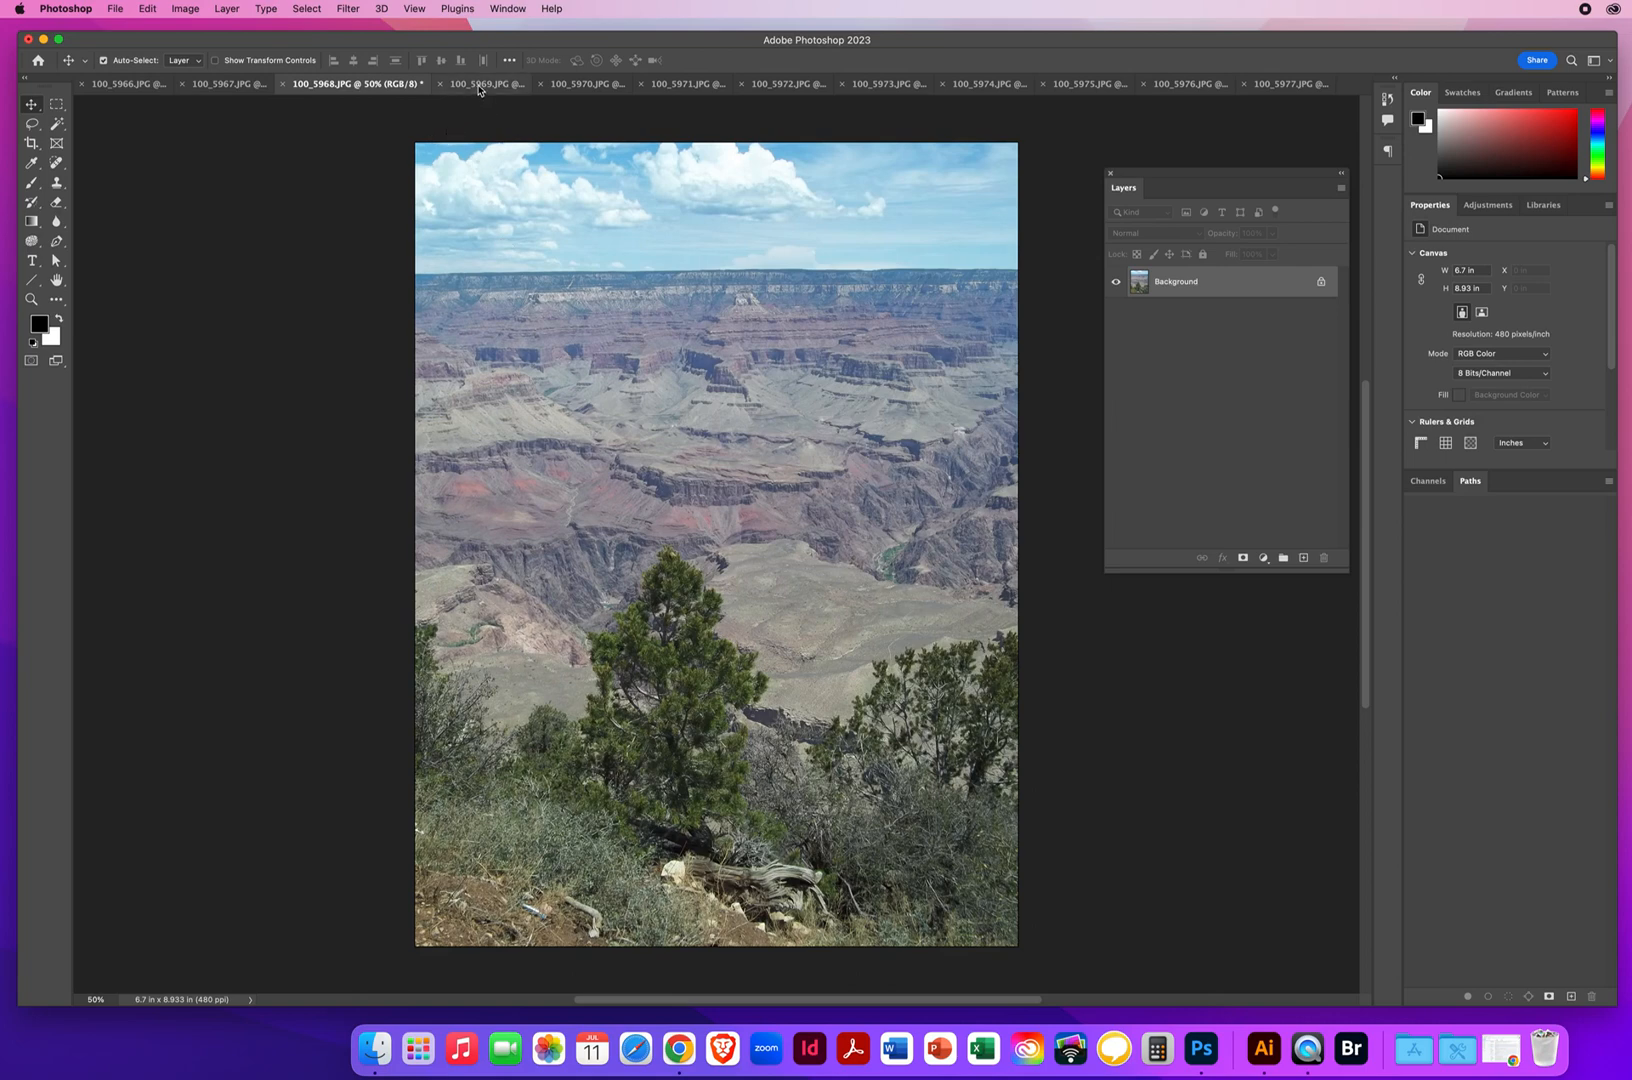
pyautogui.click(478, 87)
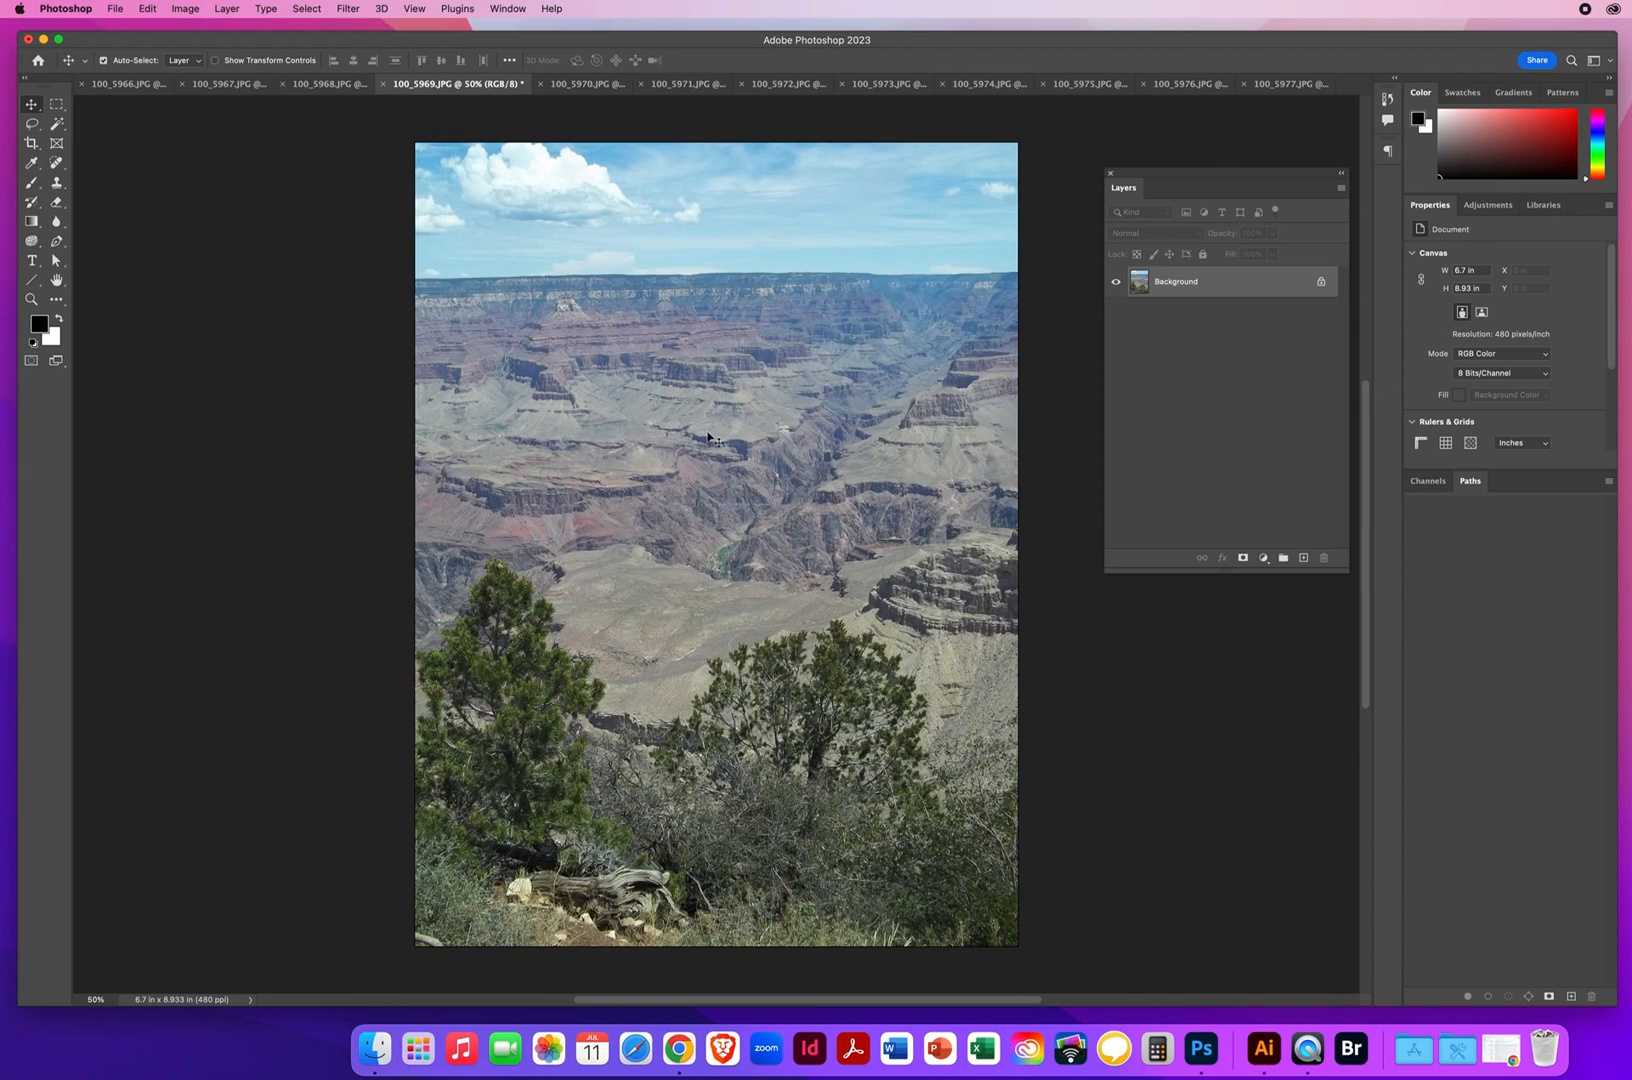
pyautogui.click(570, 85)
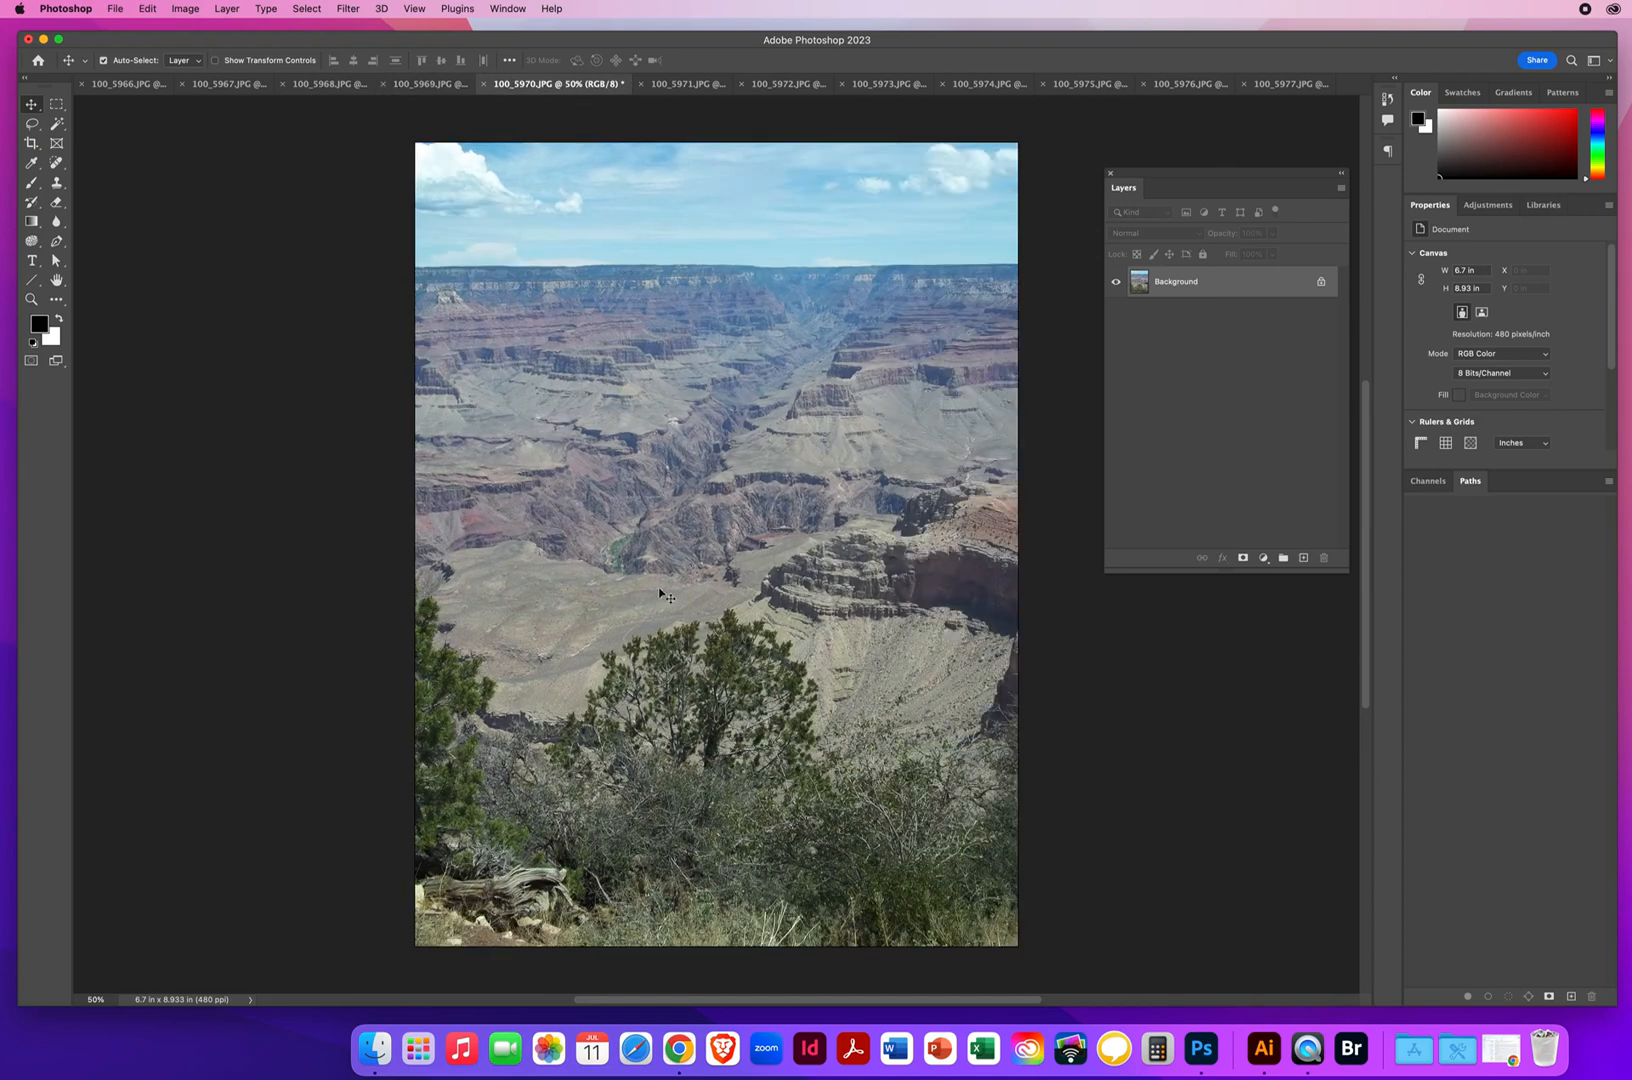
pyautogui.click(688, 85)
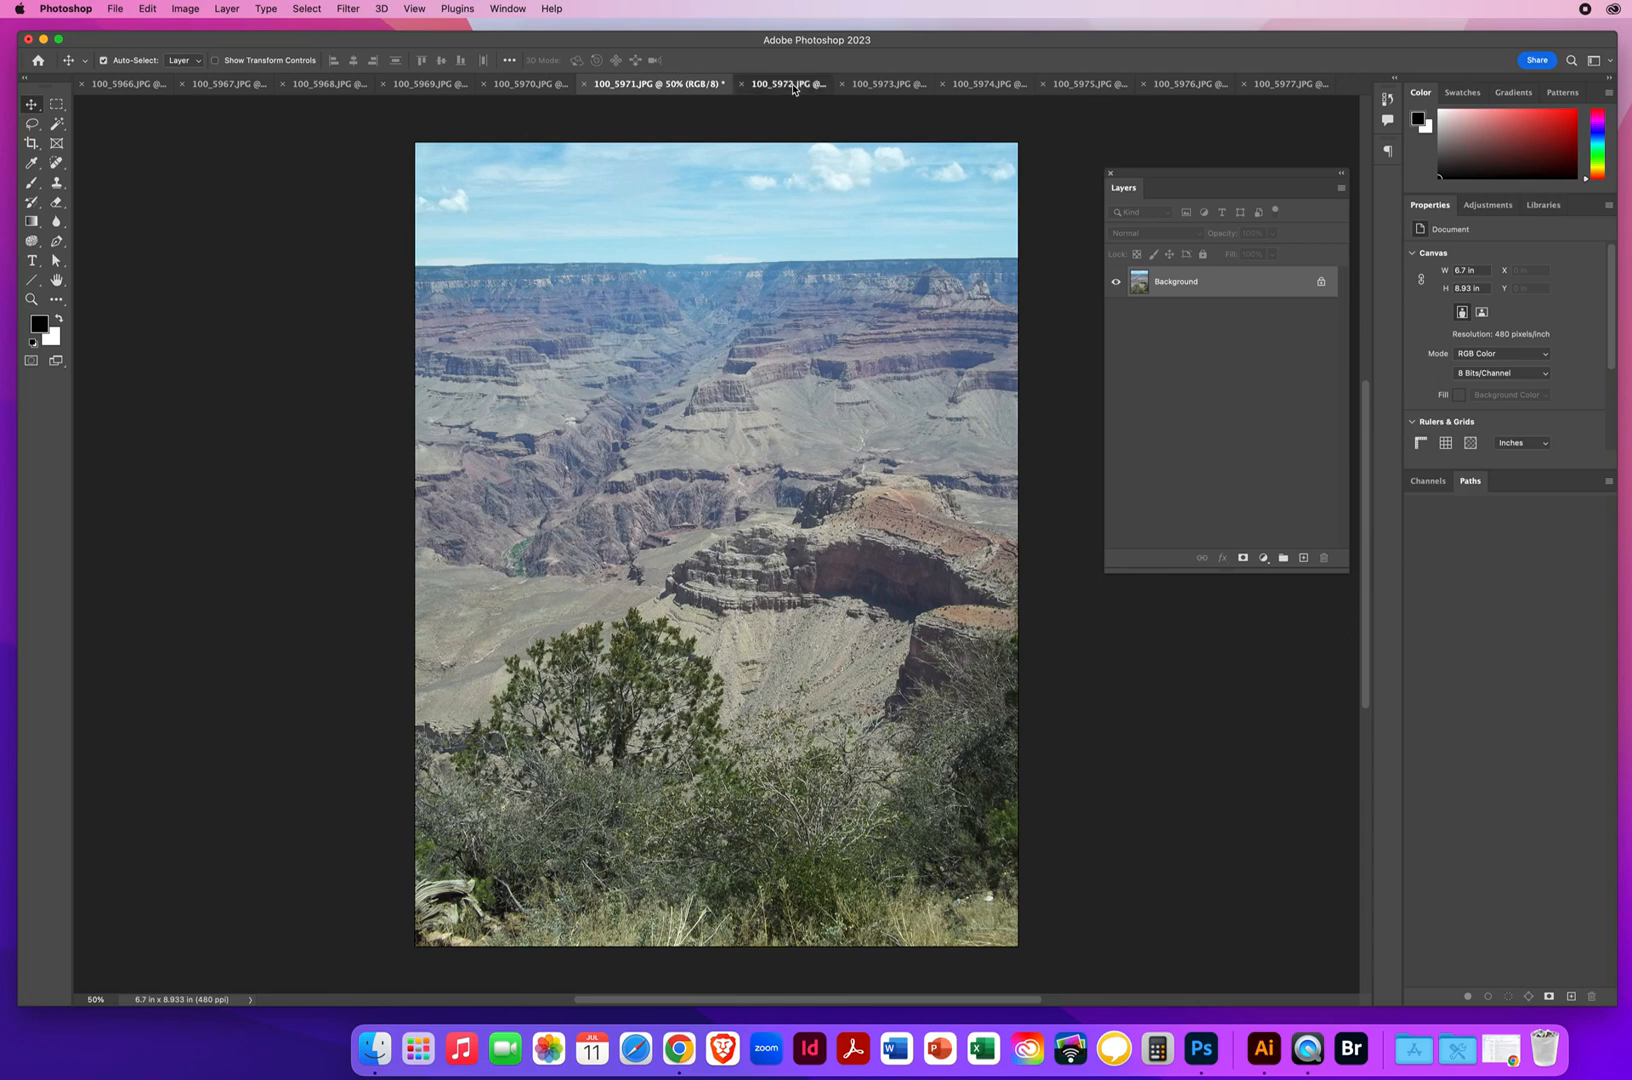
pyautogui.click(793, 85)
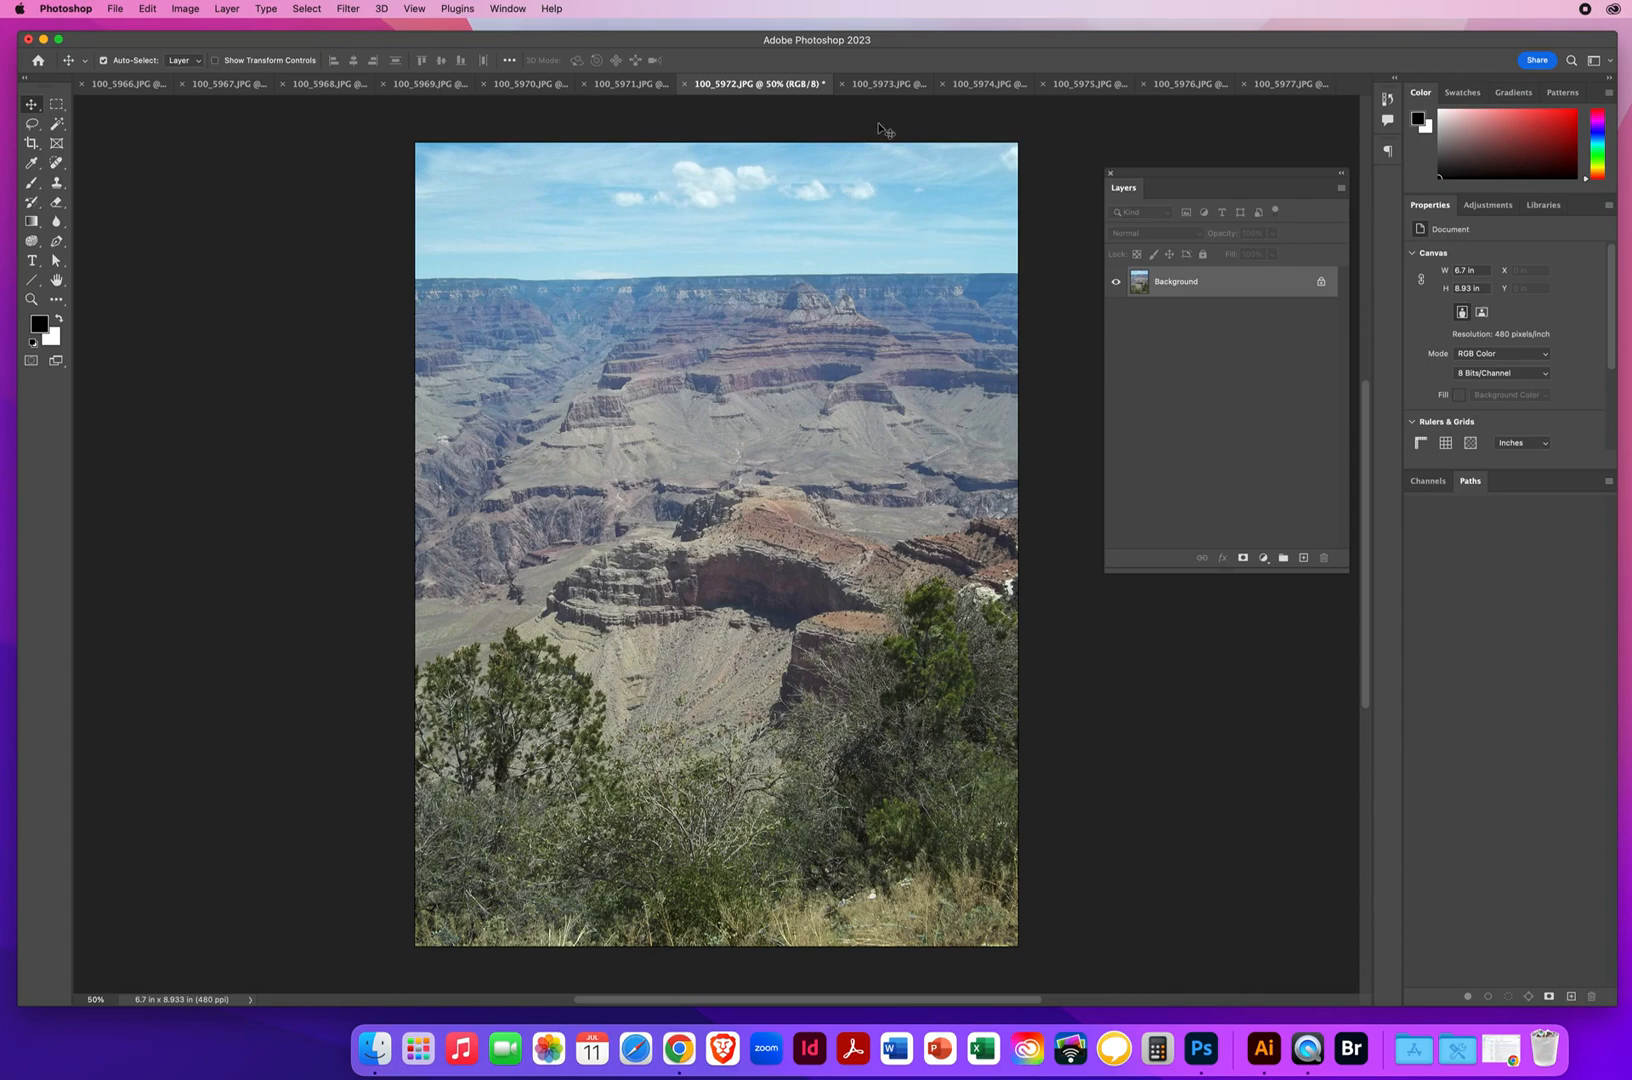
pyautogui.click(871, 86)
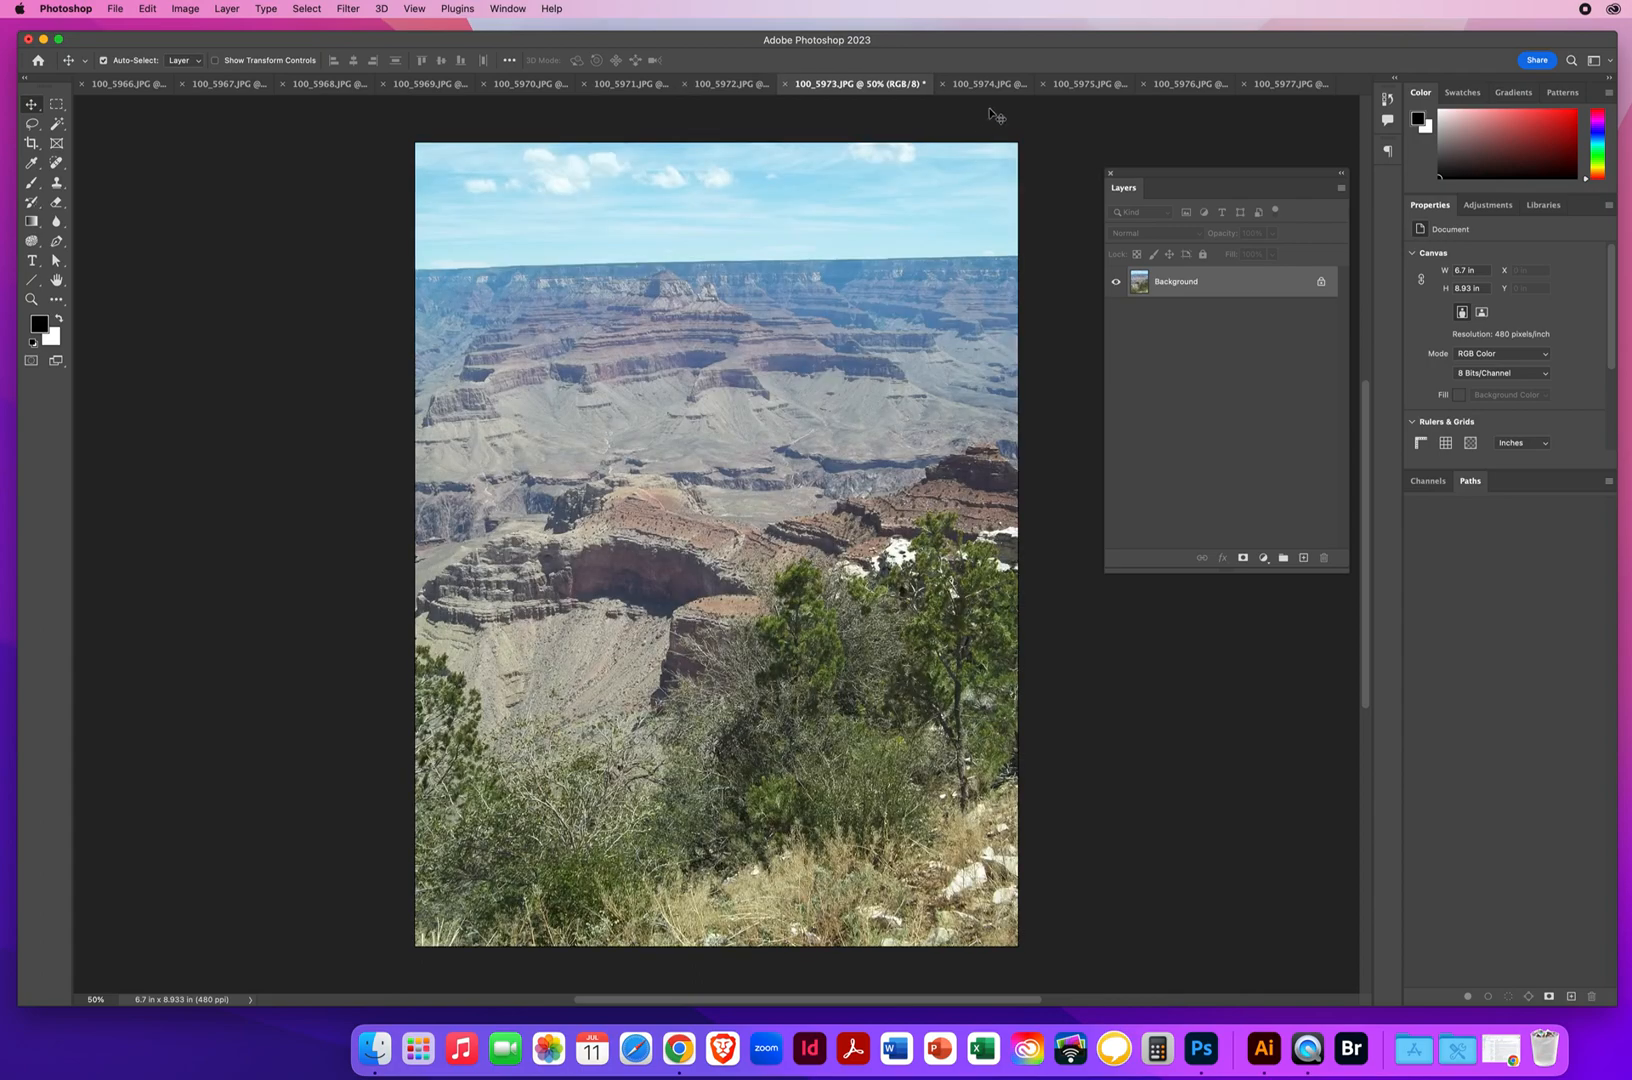
pyautogui.click(985, 86)
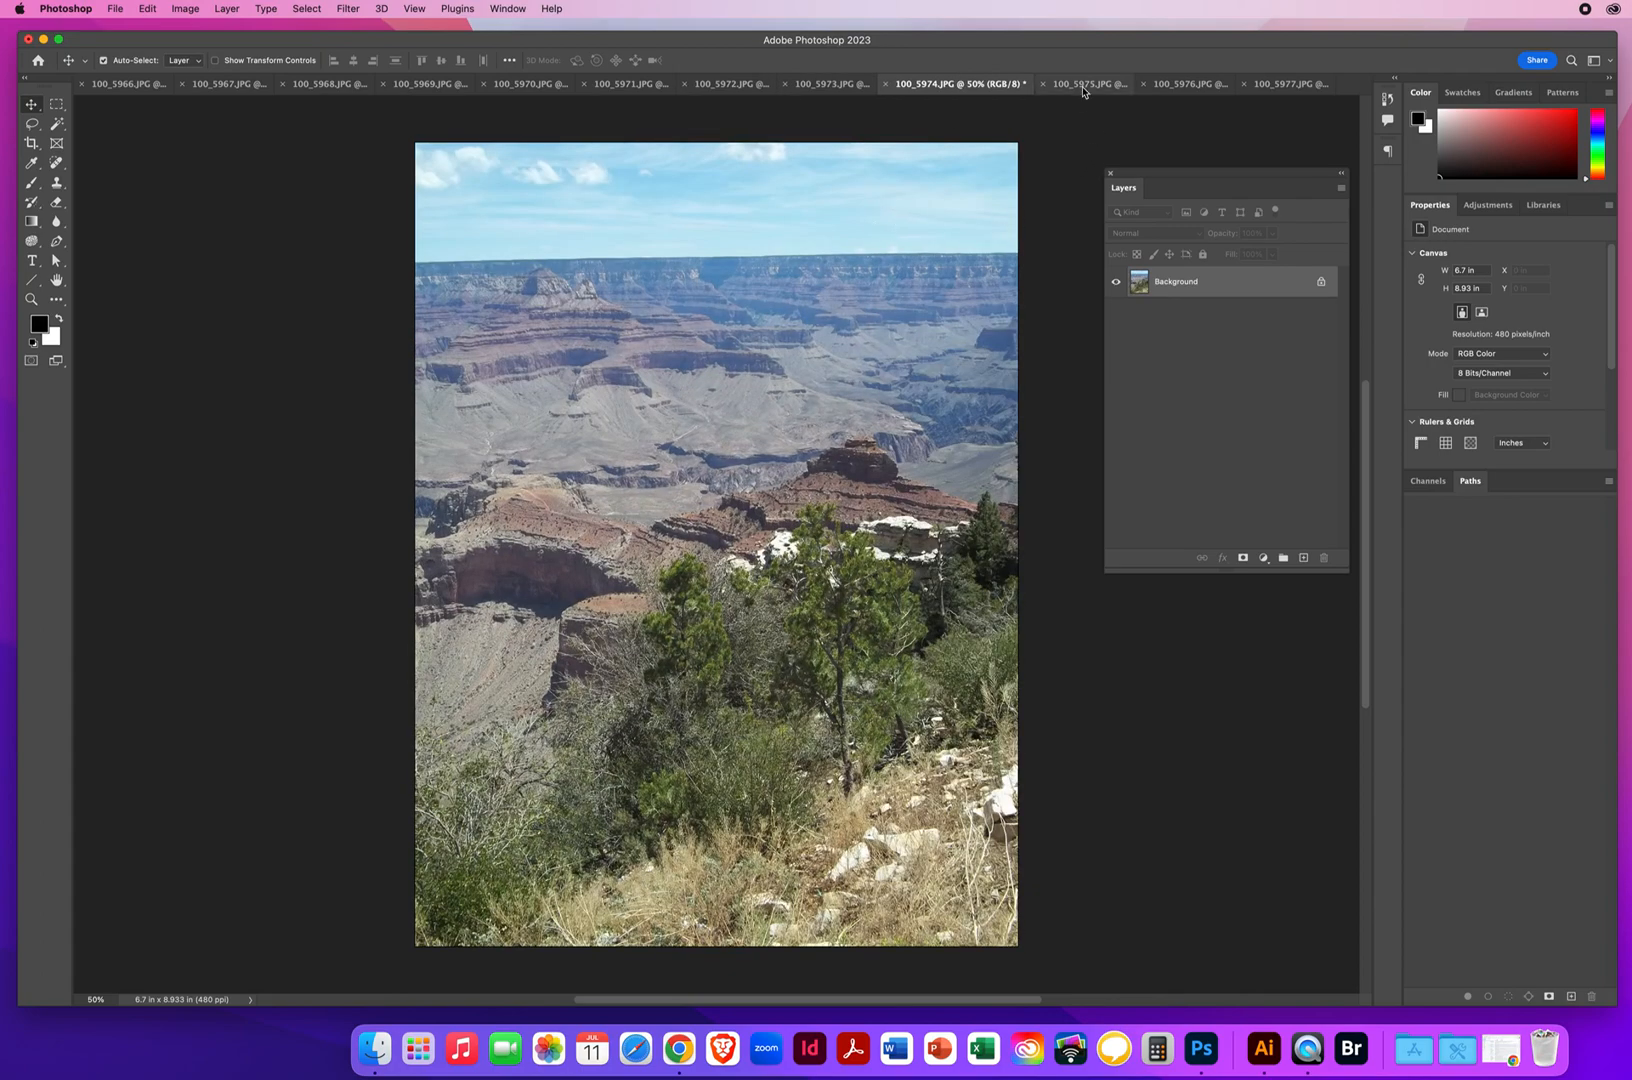
pyautogui.click(1085, 86)
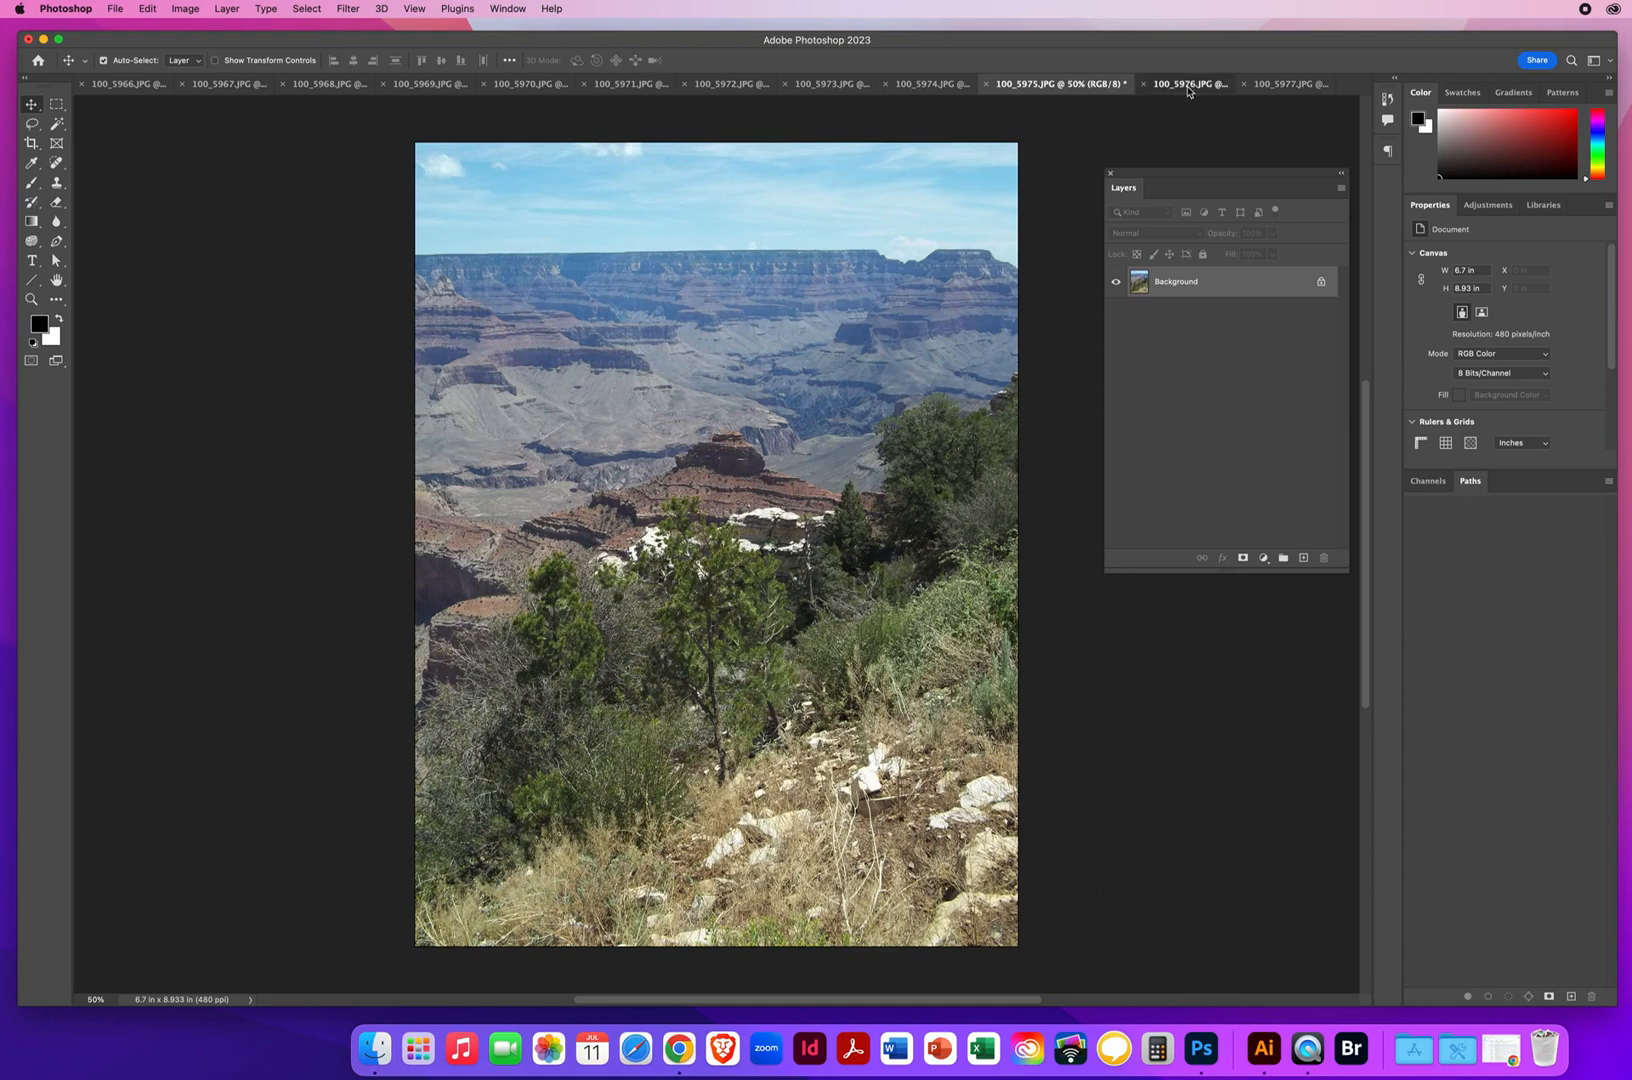
pyautogui.click(1185, 84)
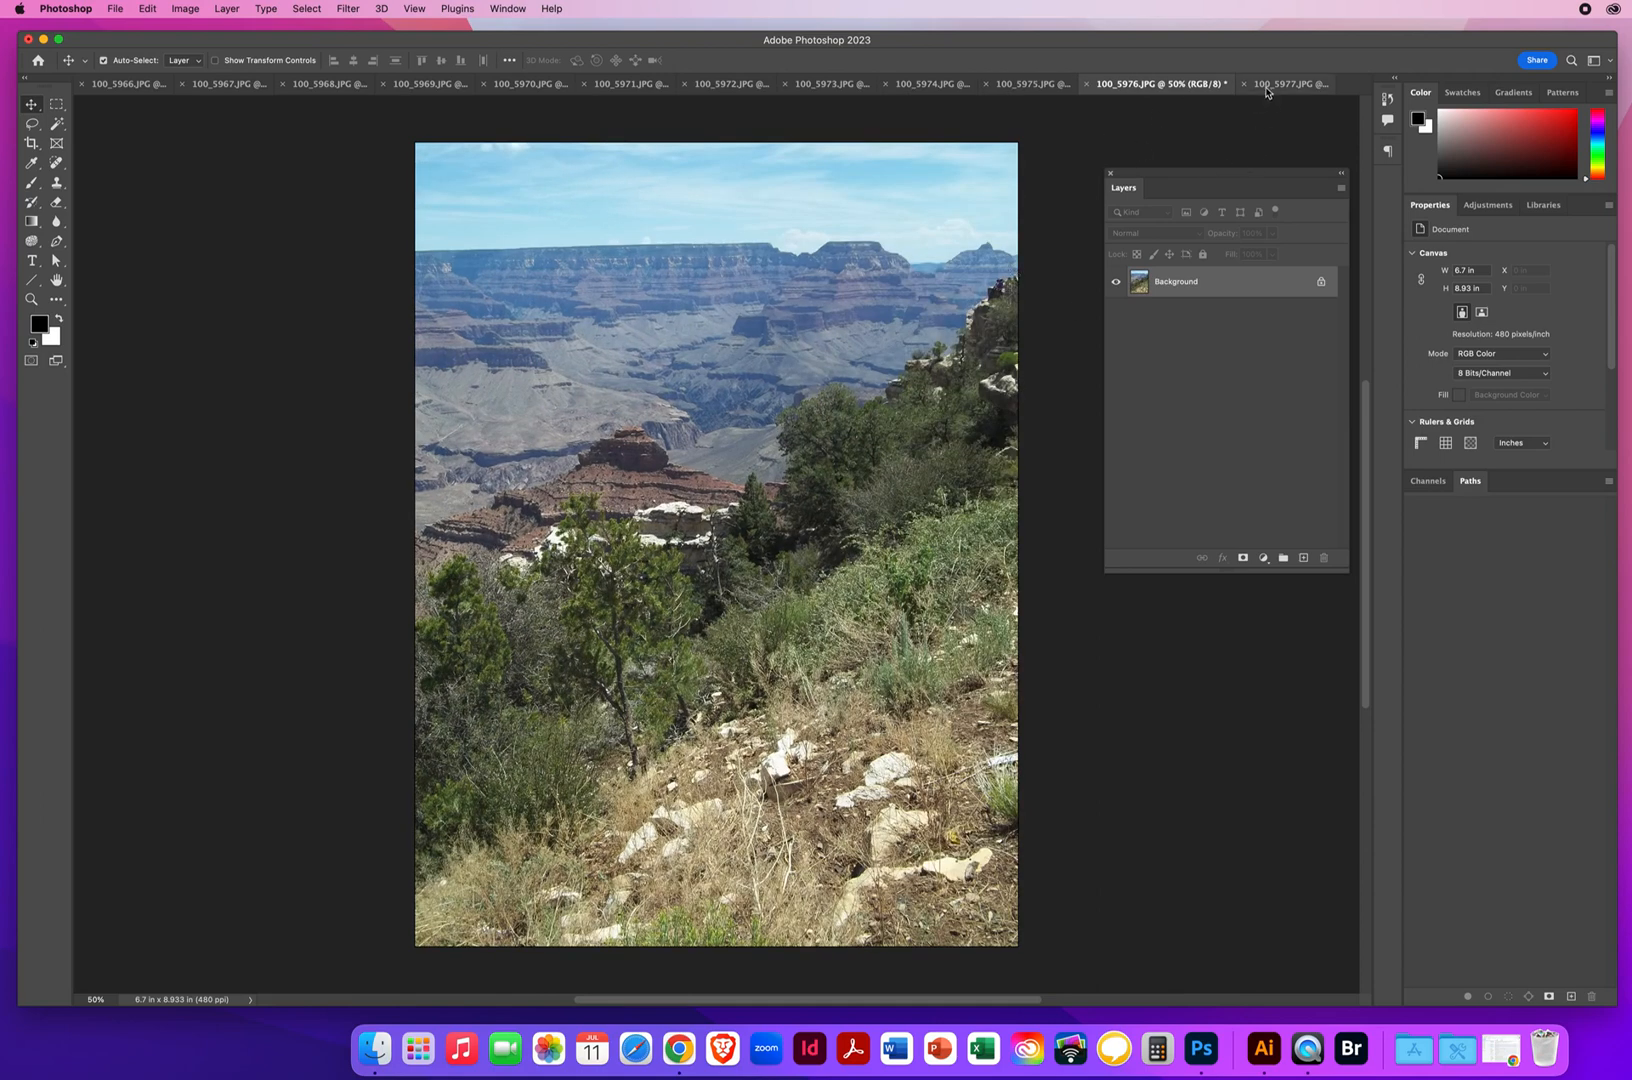
pyautogui.click(1290, 84)
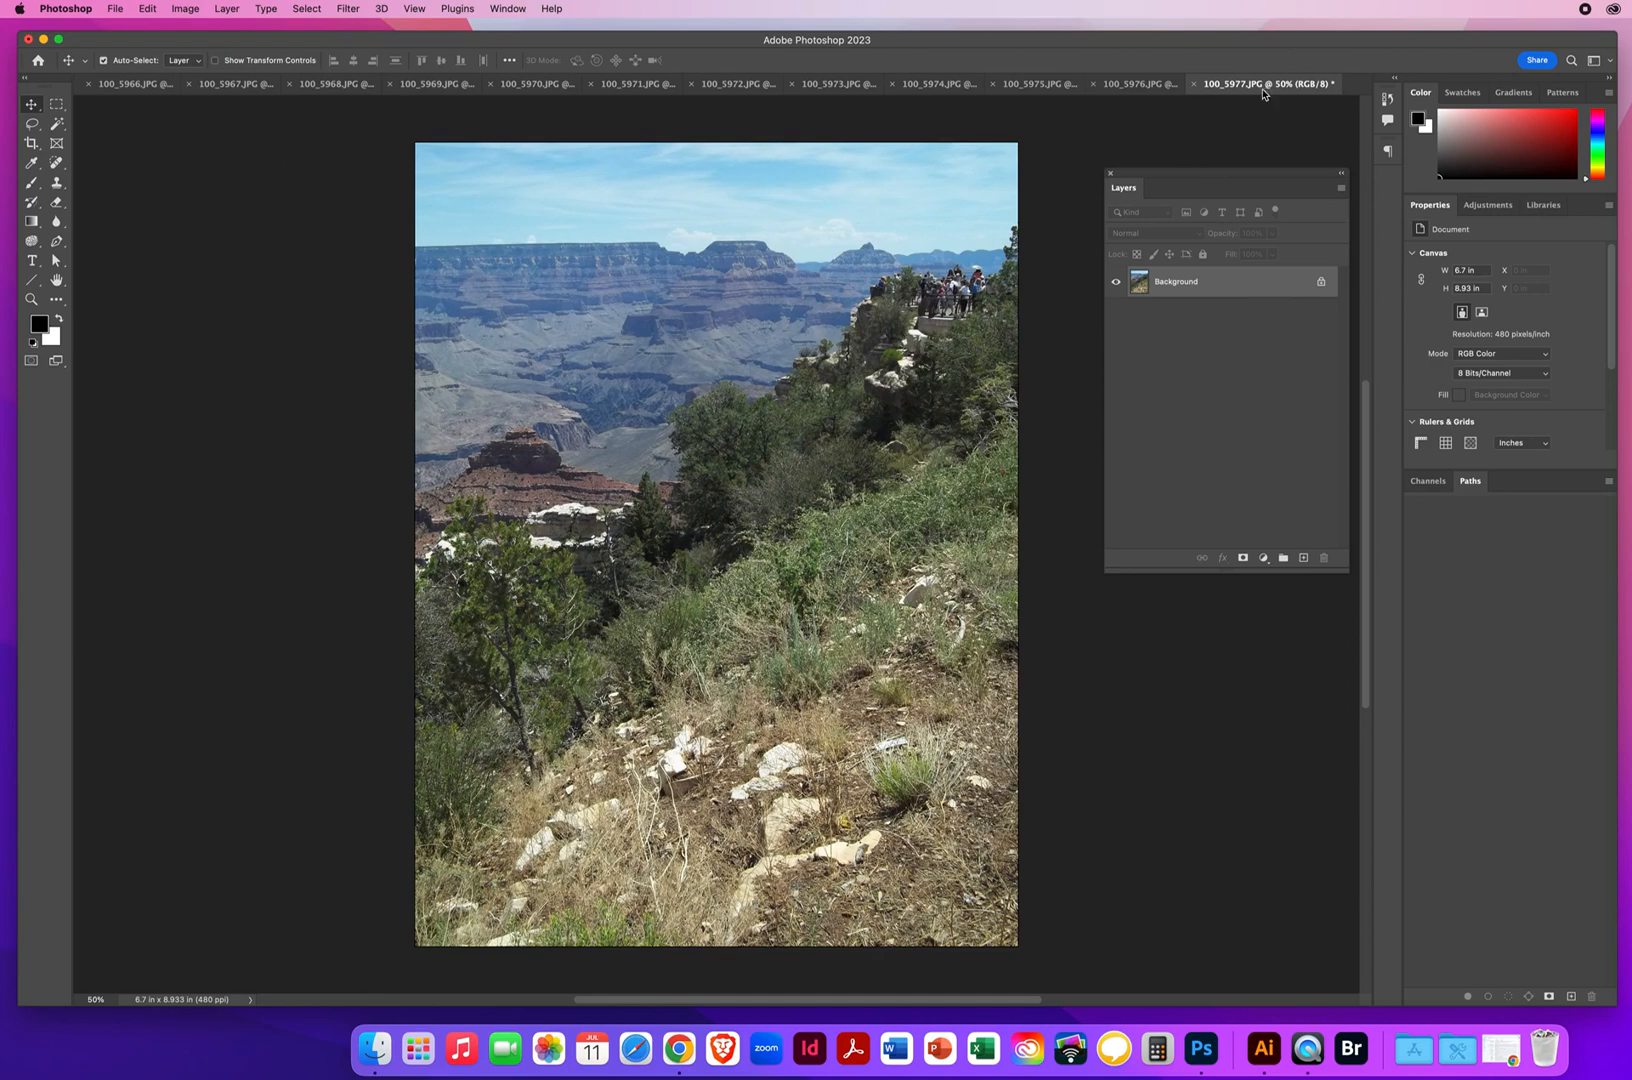
pyautogui.click(113, 86)
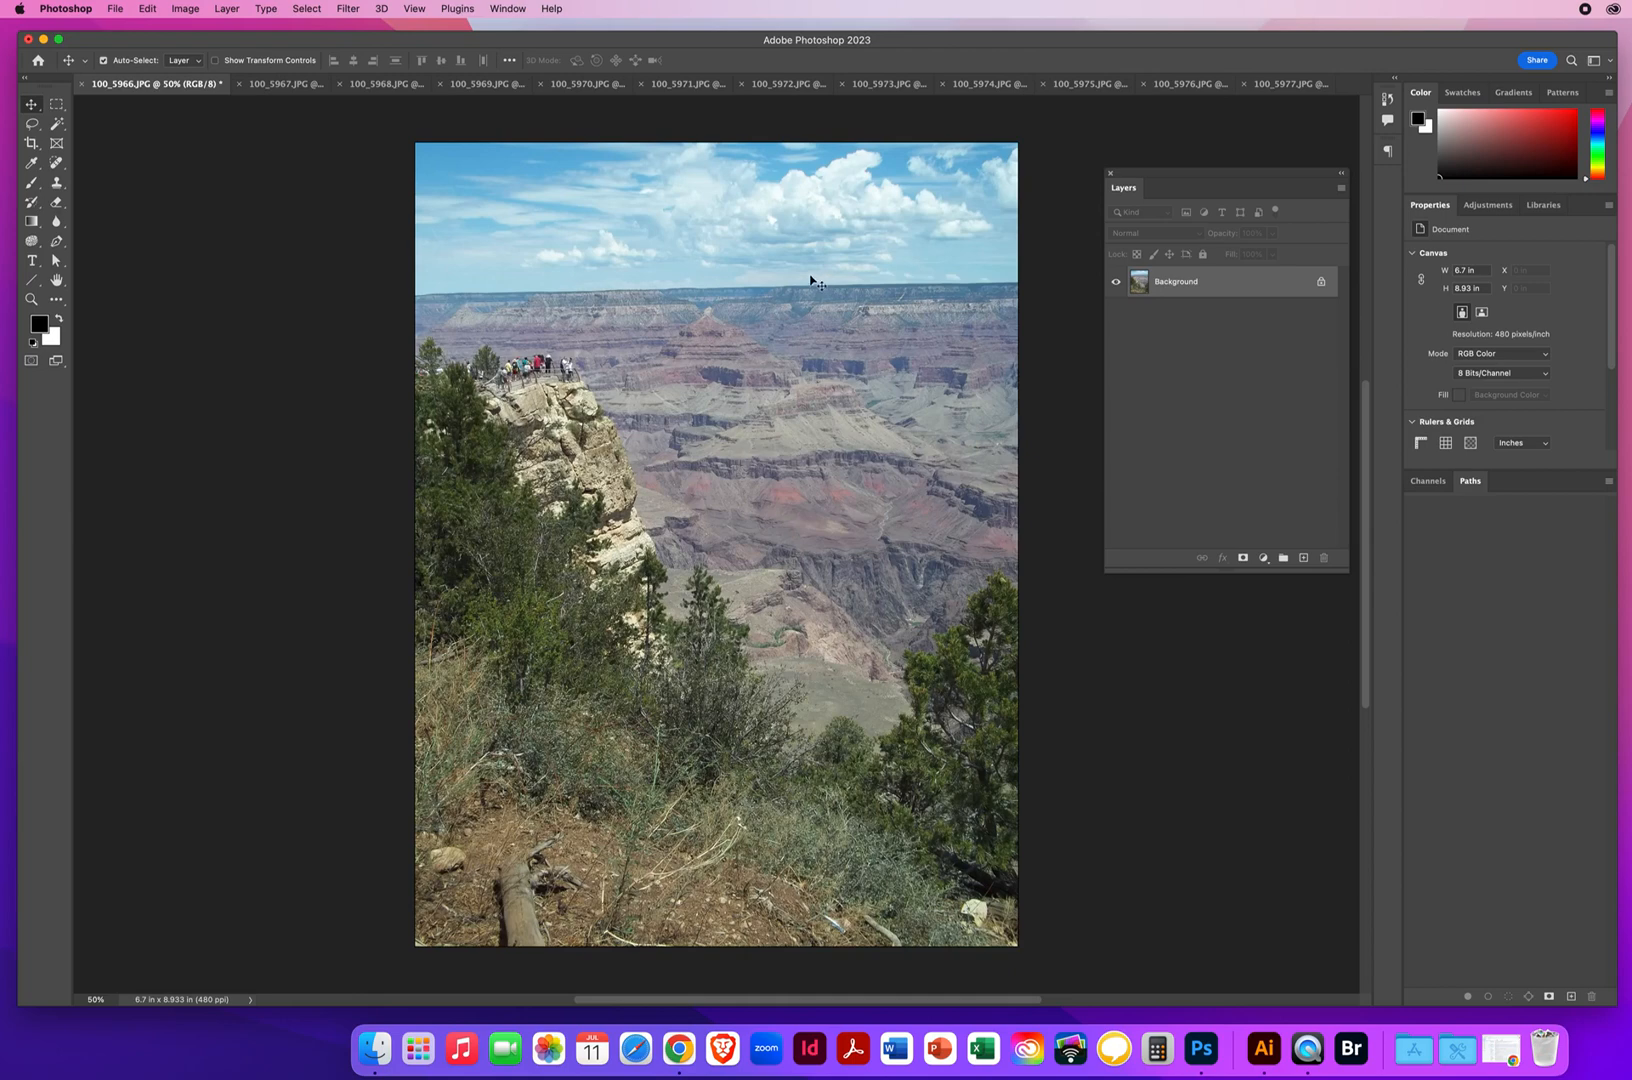
# Close all twelve Grand Canyon photos
pyautogui.click(1245, 85)
pyautogui.click(84, 86)
pyautogui.click(84, 86)
pyautogui.click(84, 86)
pyautogui.click(84, 86)
pyautogui.click(84, 86)
pyautogui.click(84, 86)
pyautogui.click(84, 86)
pyautogui.click(84, 86)
pyautogui.click(84, 86)
pyautogui.click(84, 86)
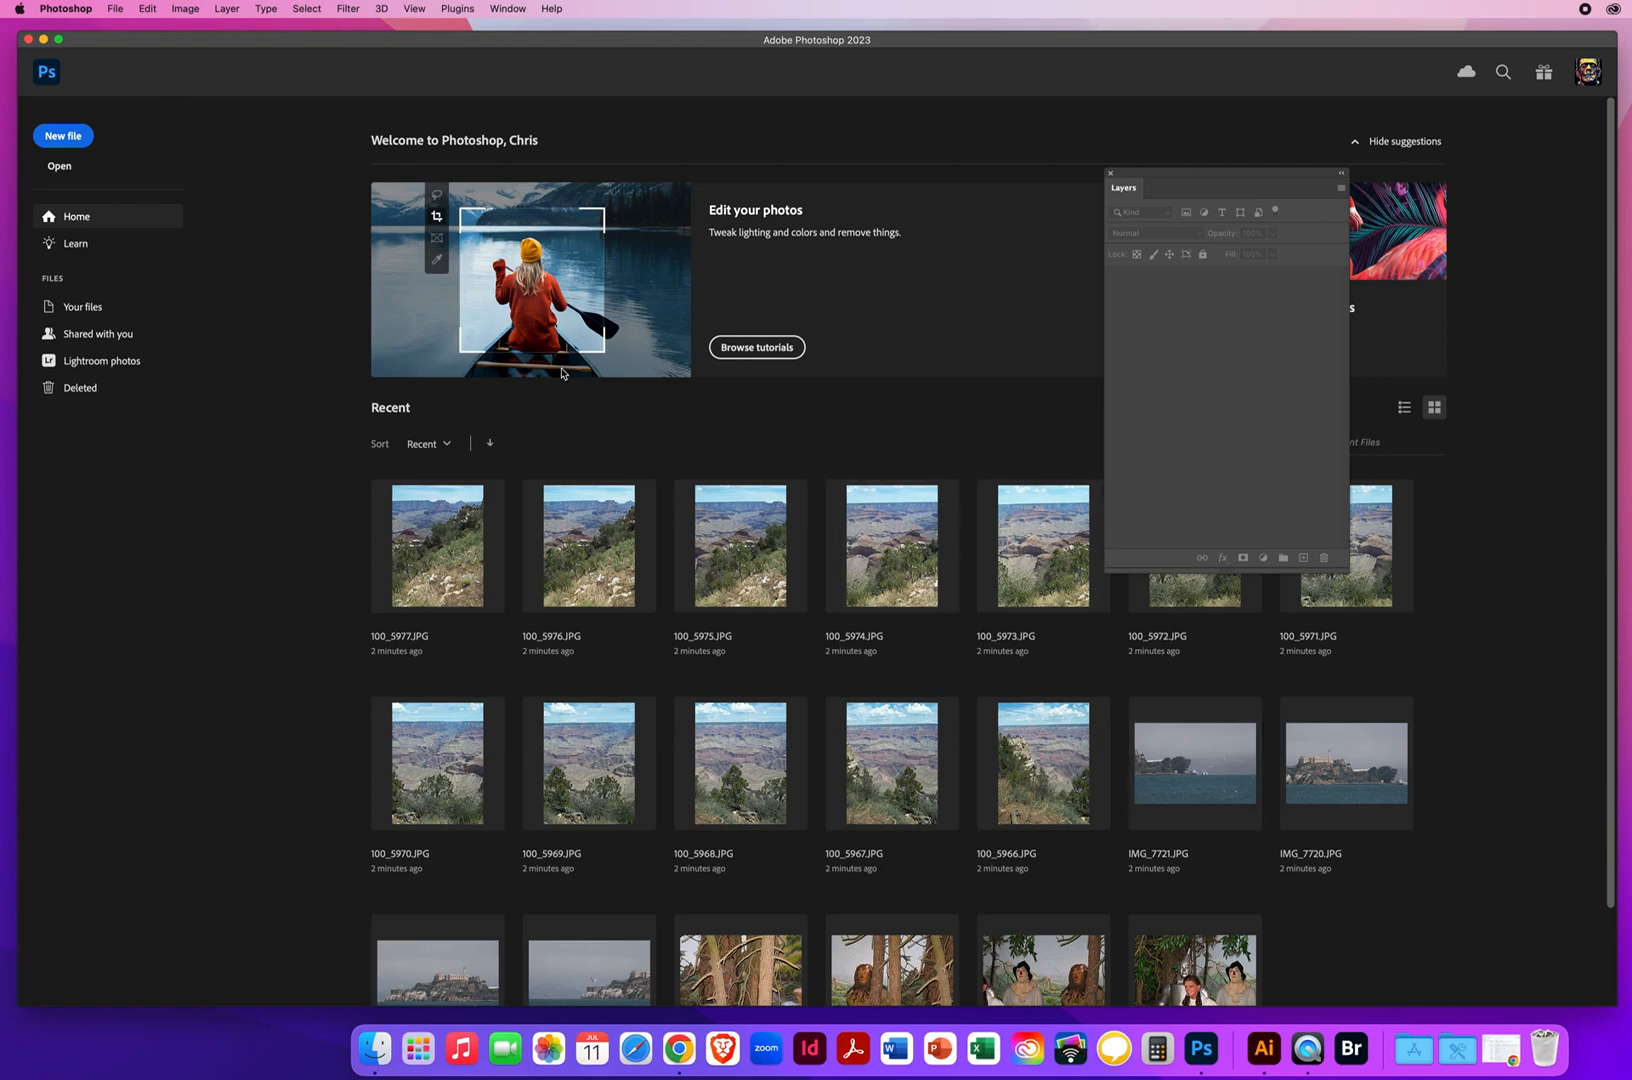
# Clear the list of recently opened files
pyautogui.click(115, 10)
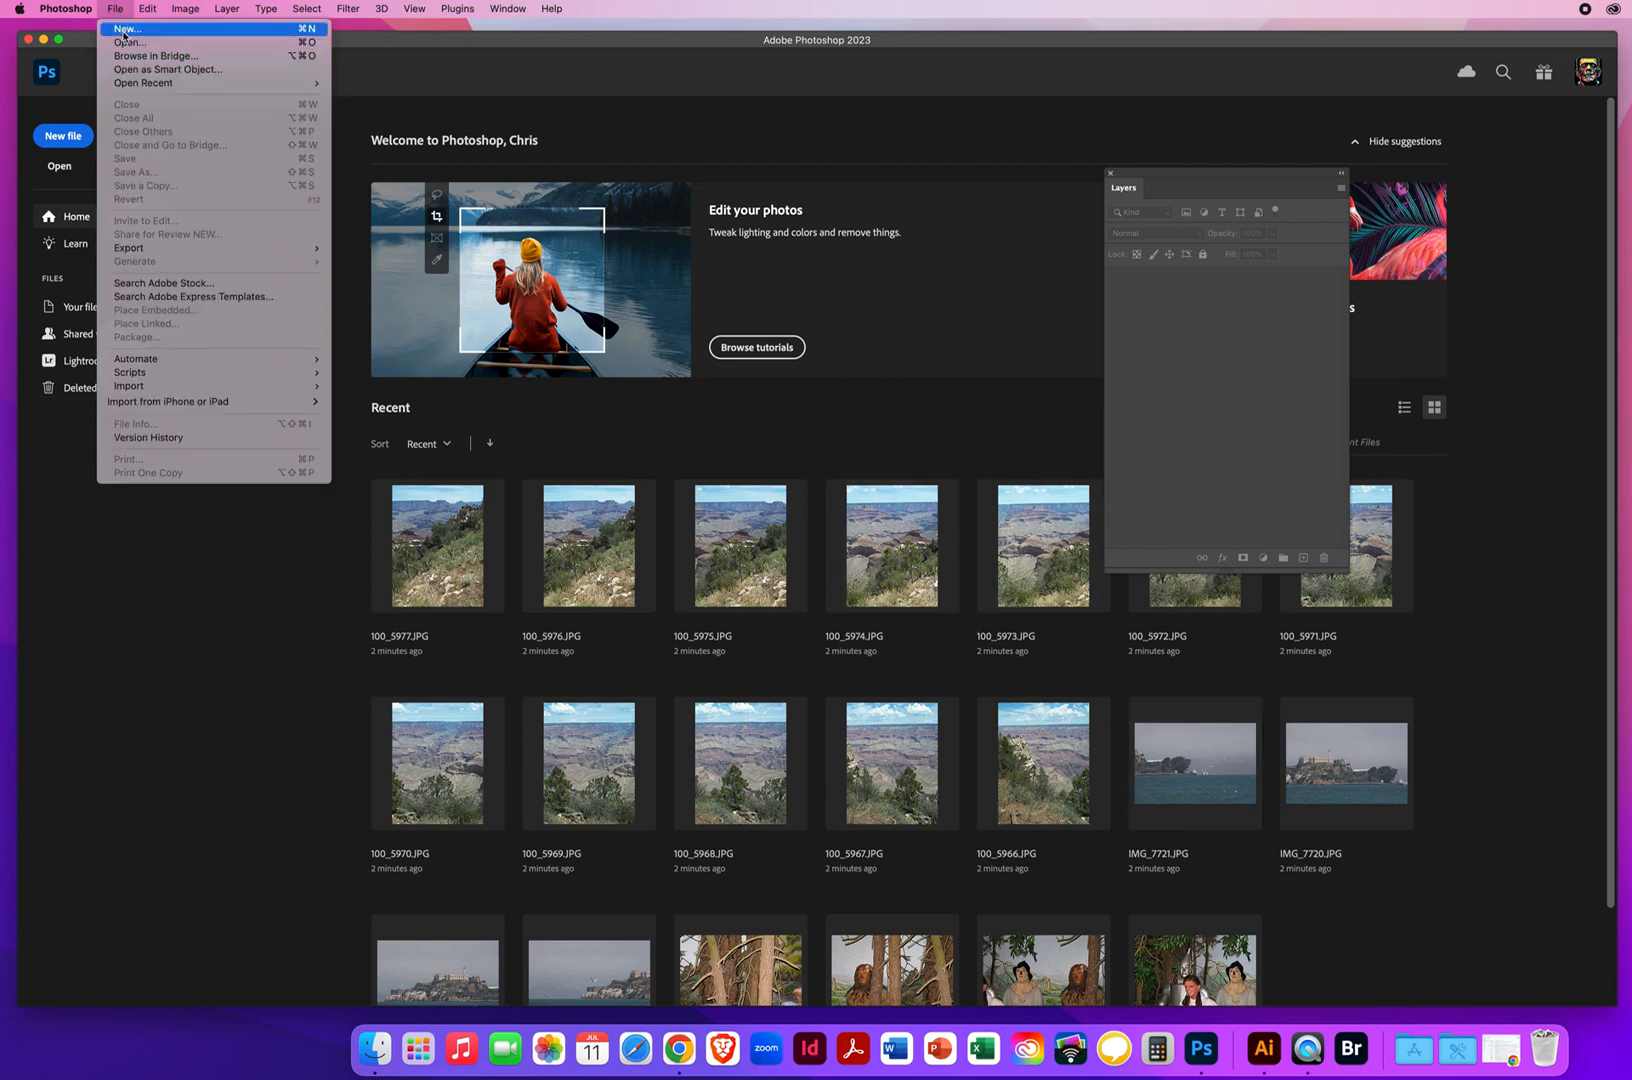
pyautogui.moveTo(129, 84)
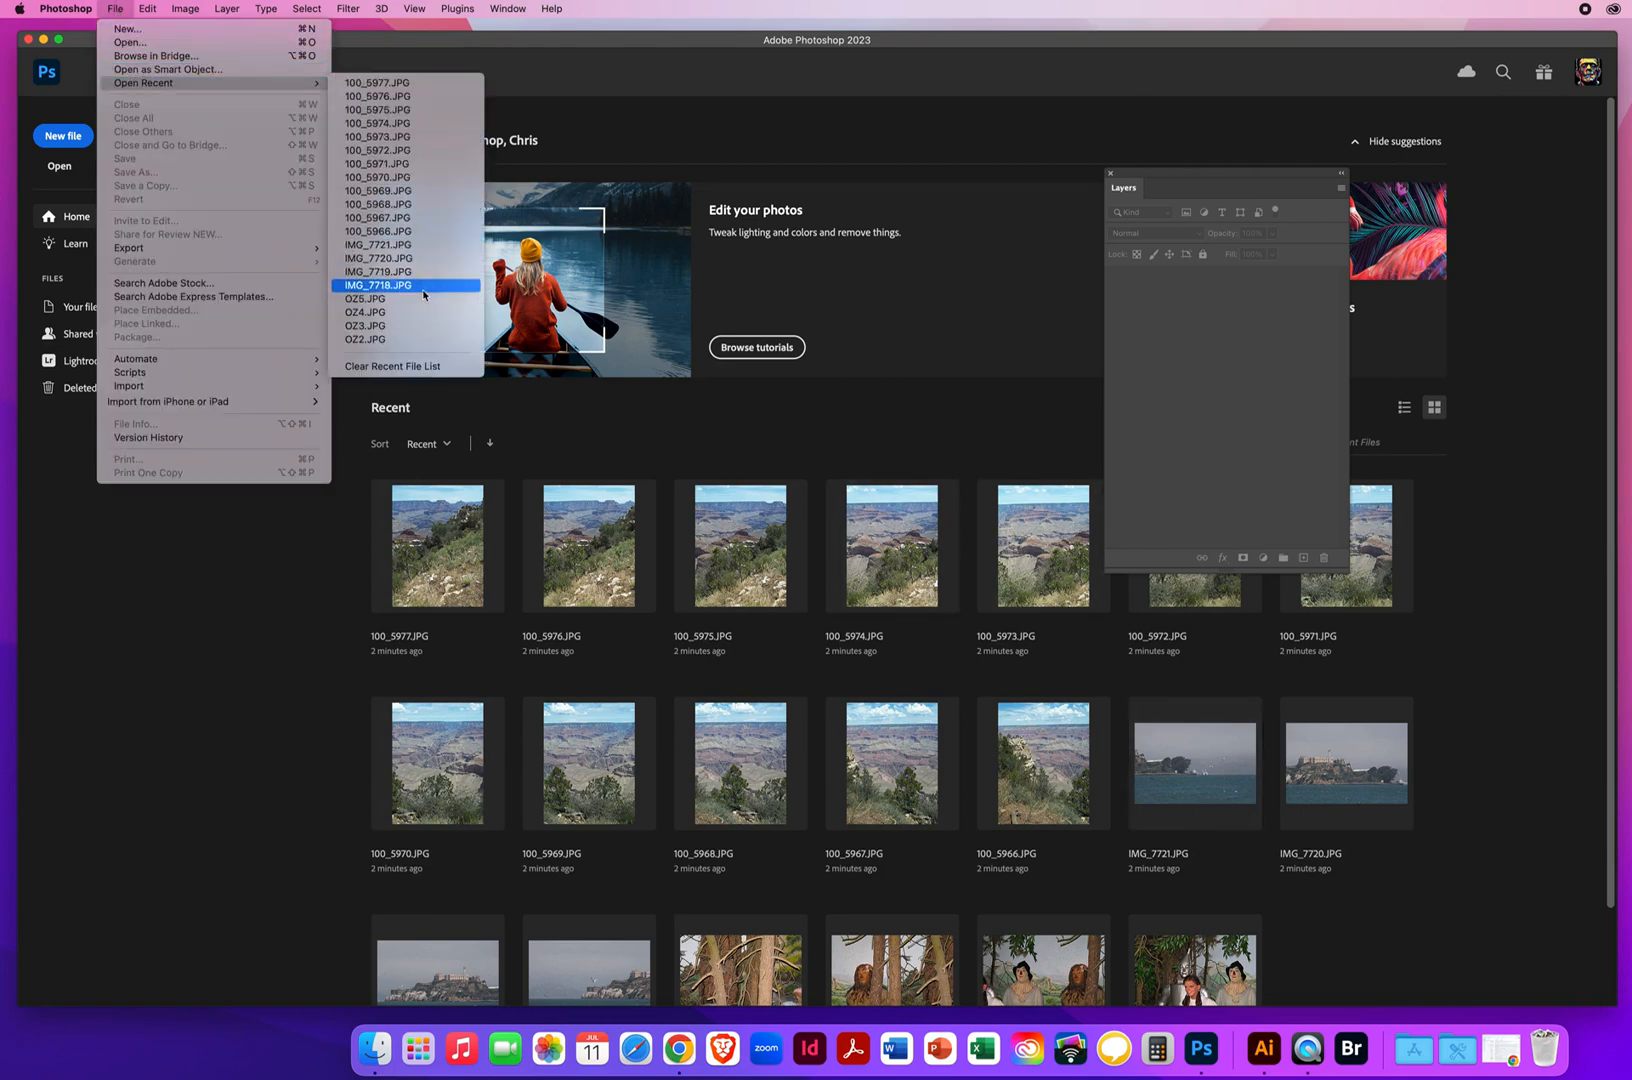
pyautogui.click(397, 367)
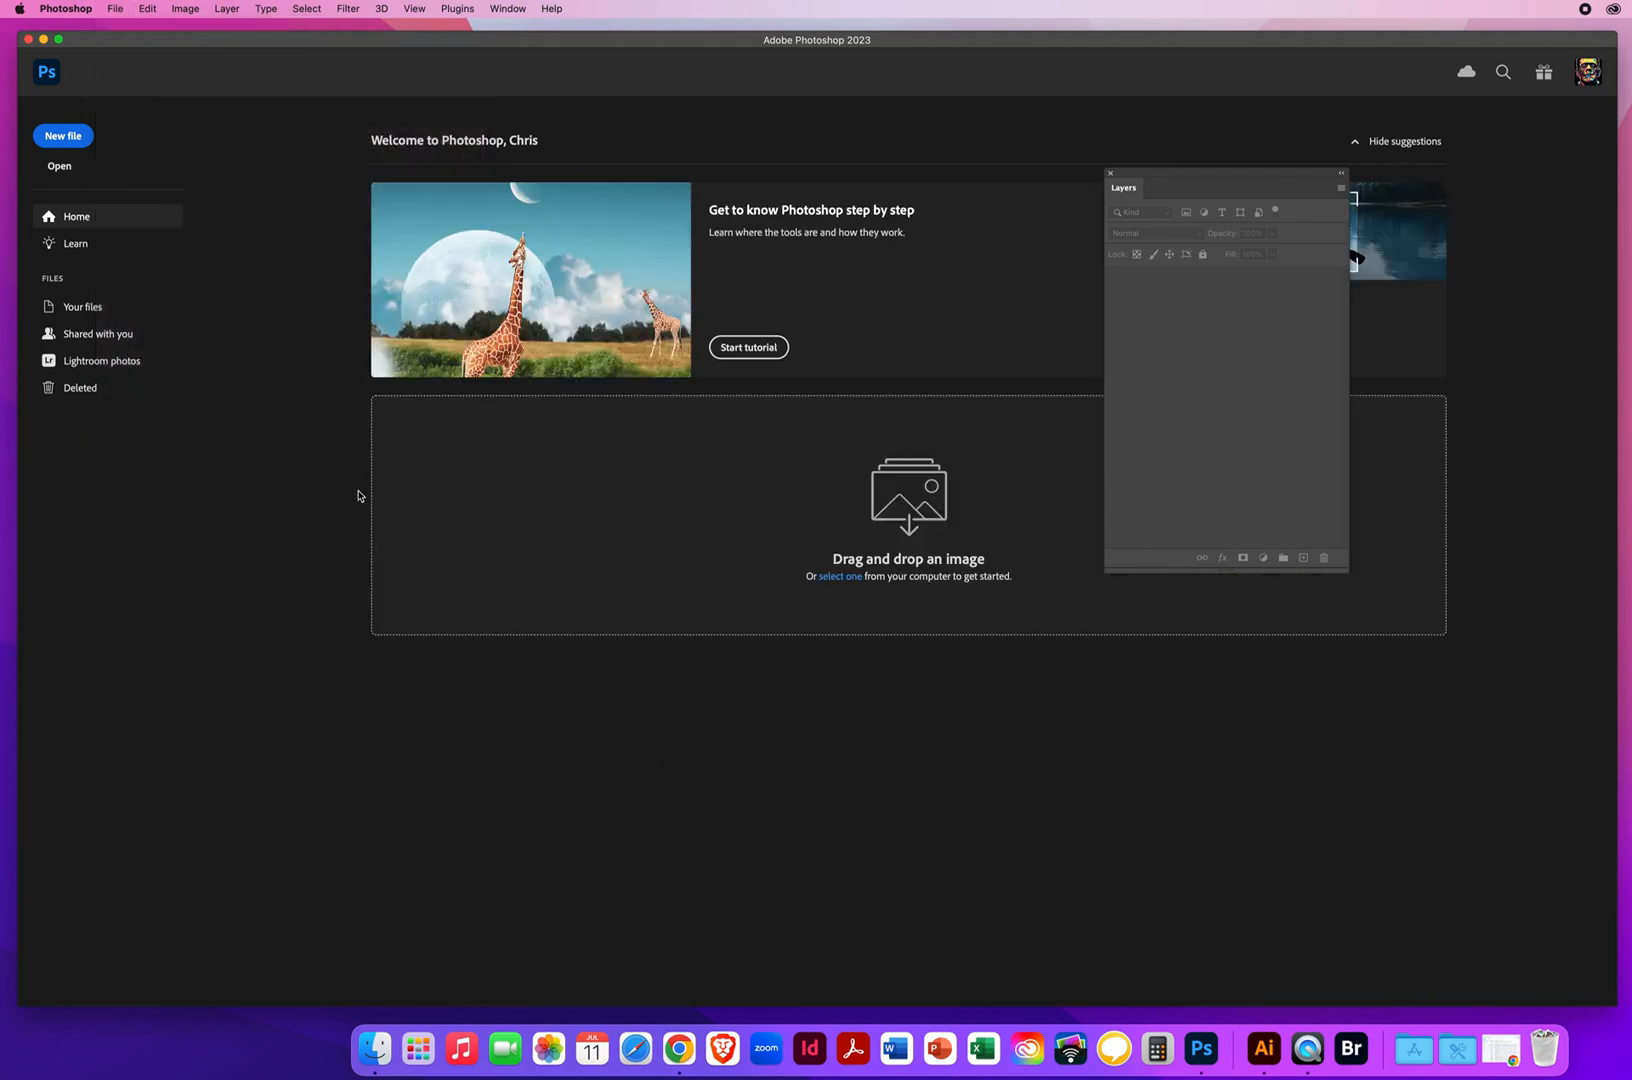
# Switch to Adobe Bridge to browse for the images and reposition its window over Photoshop
pyautogui.click(116, 11)
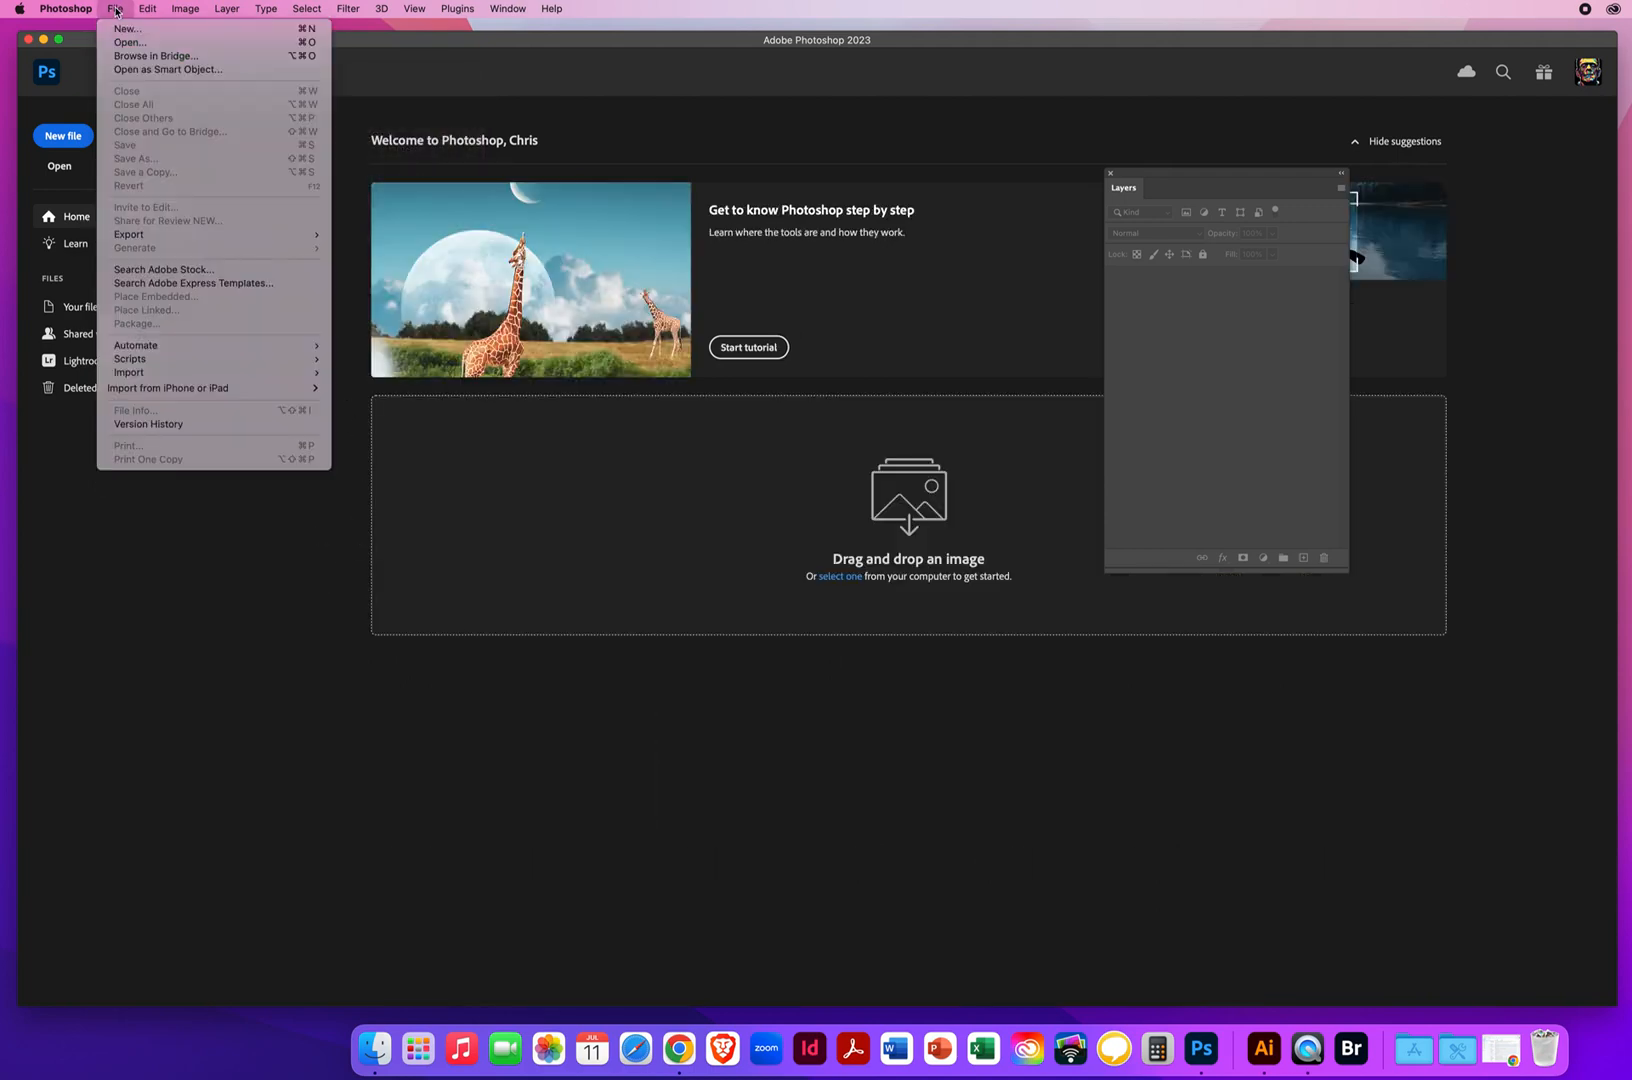
pyautogui.click(124, 57)
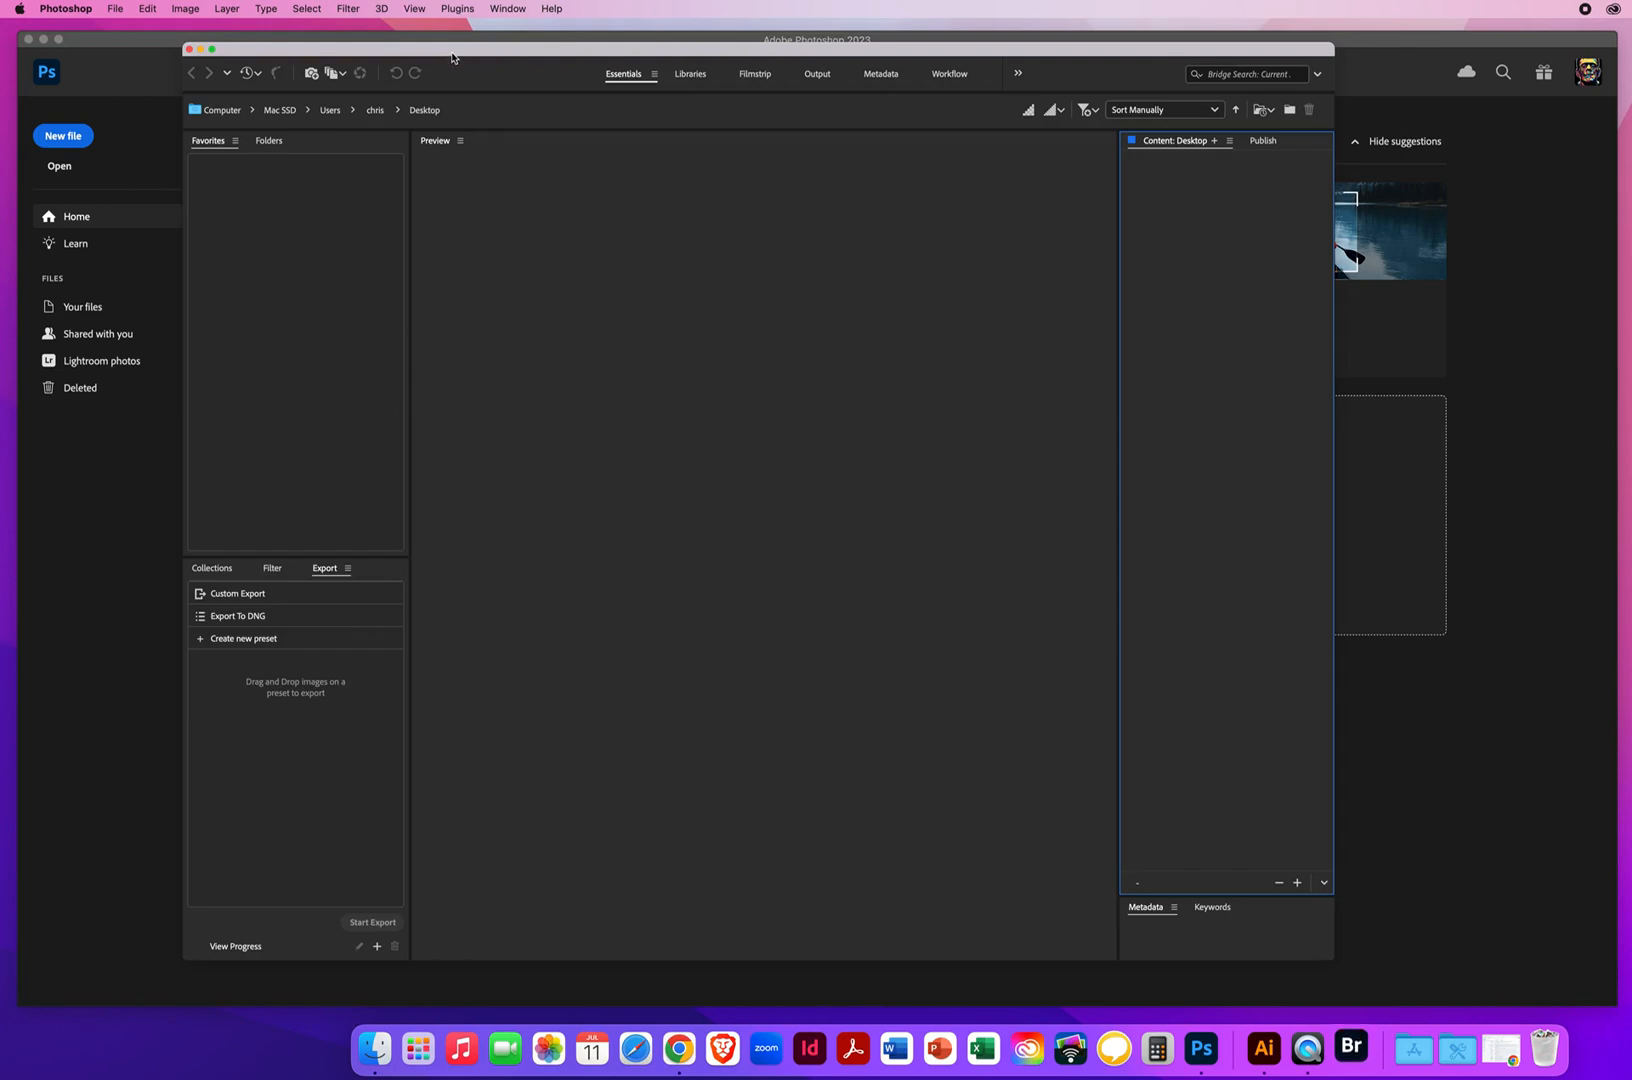
pyautogui.moveTo(455, 54); pyautogui.dragTo(406, 67)
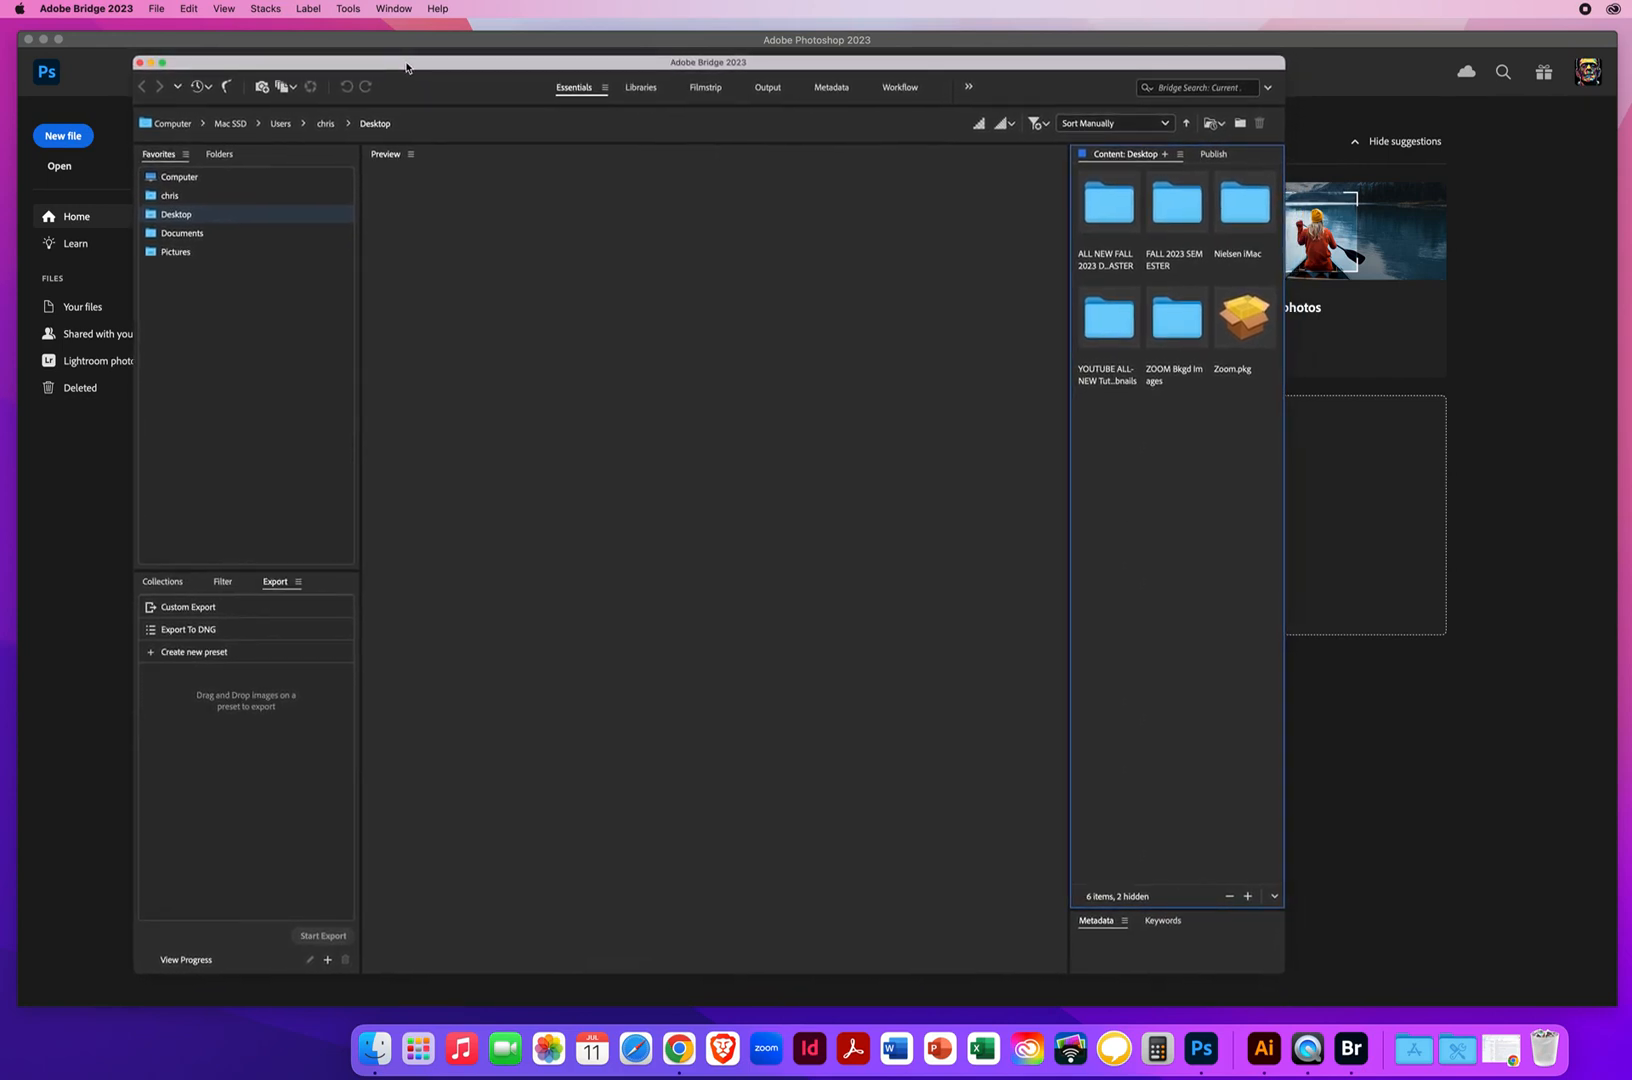
# Set the Bridge workspace to Essentials
pyautogui.click(395, 9)
pyautogui.moveTo(394, 35)
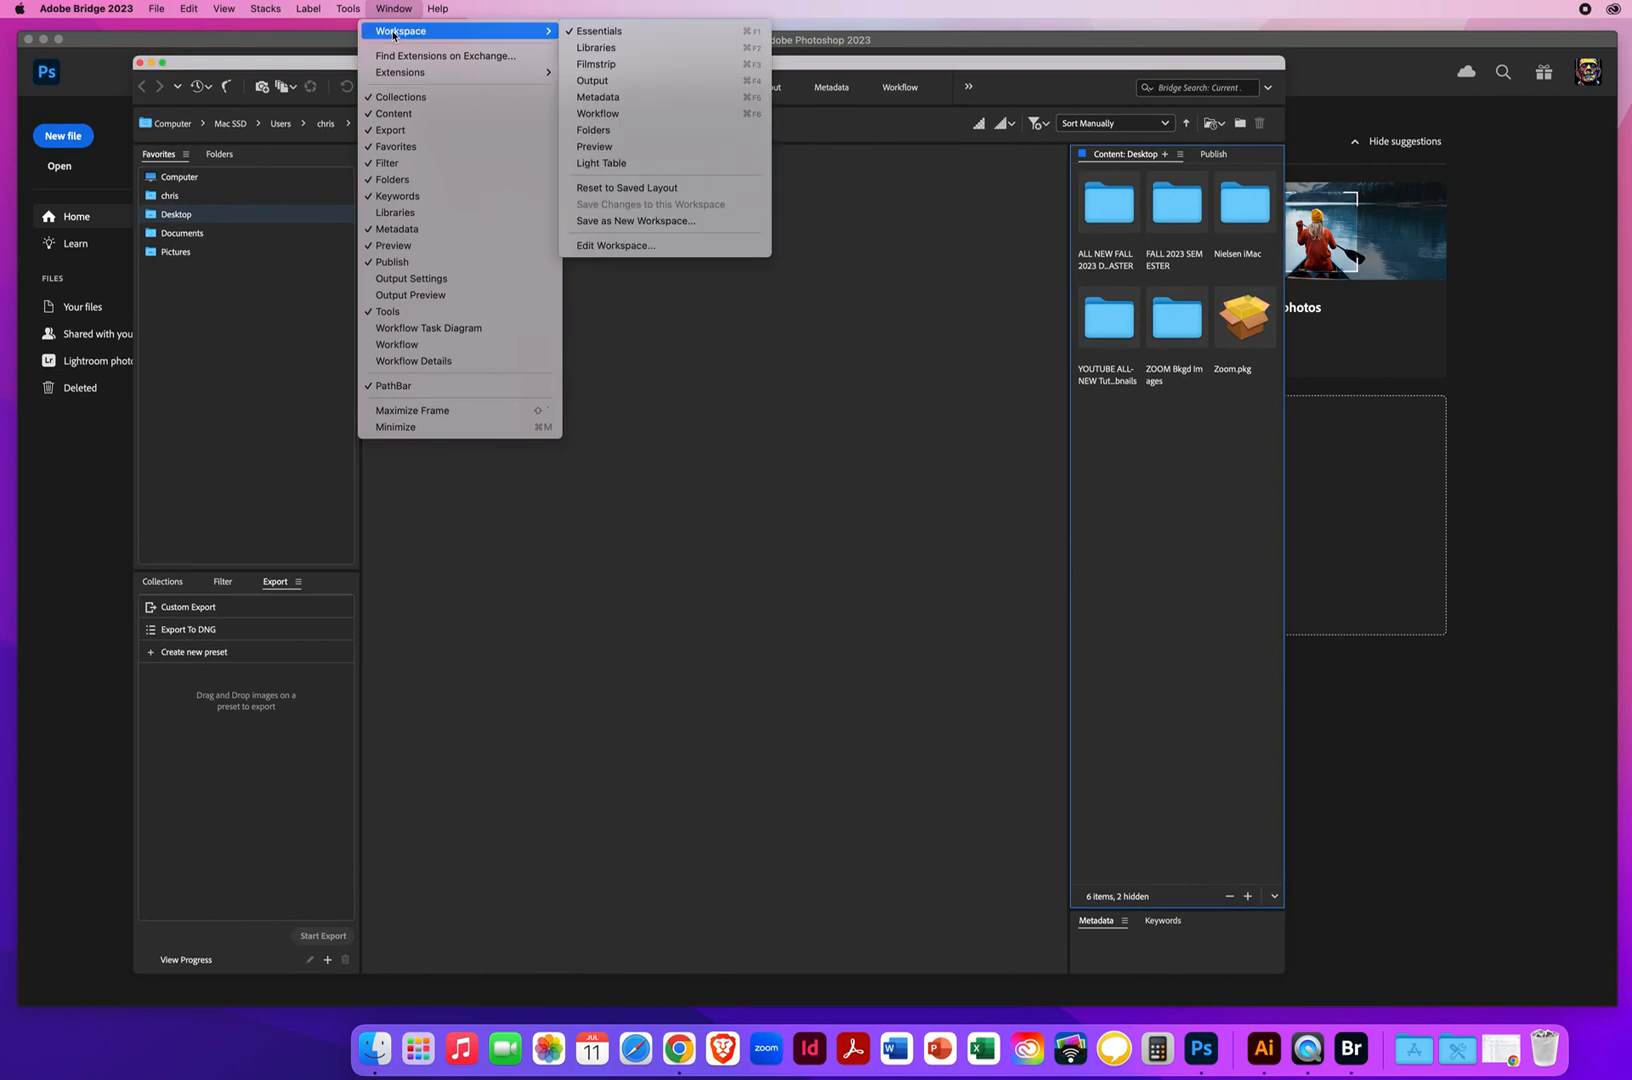
pyautogui.click(597, 31)
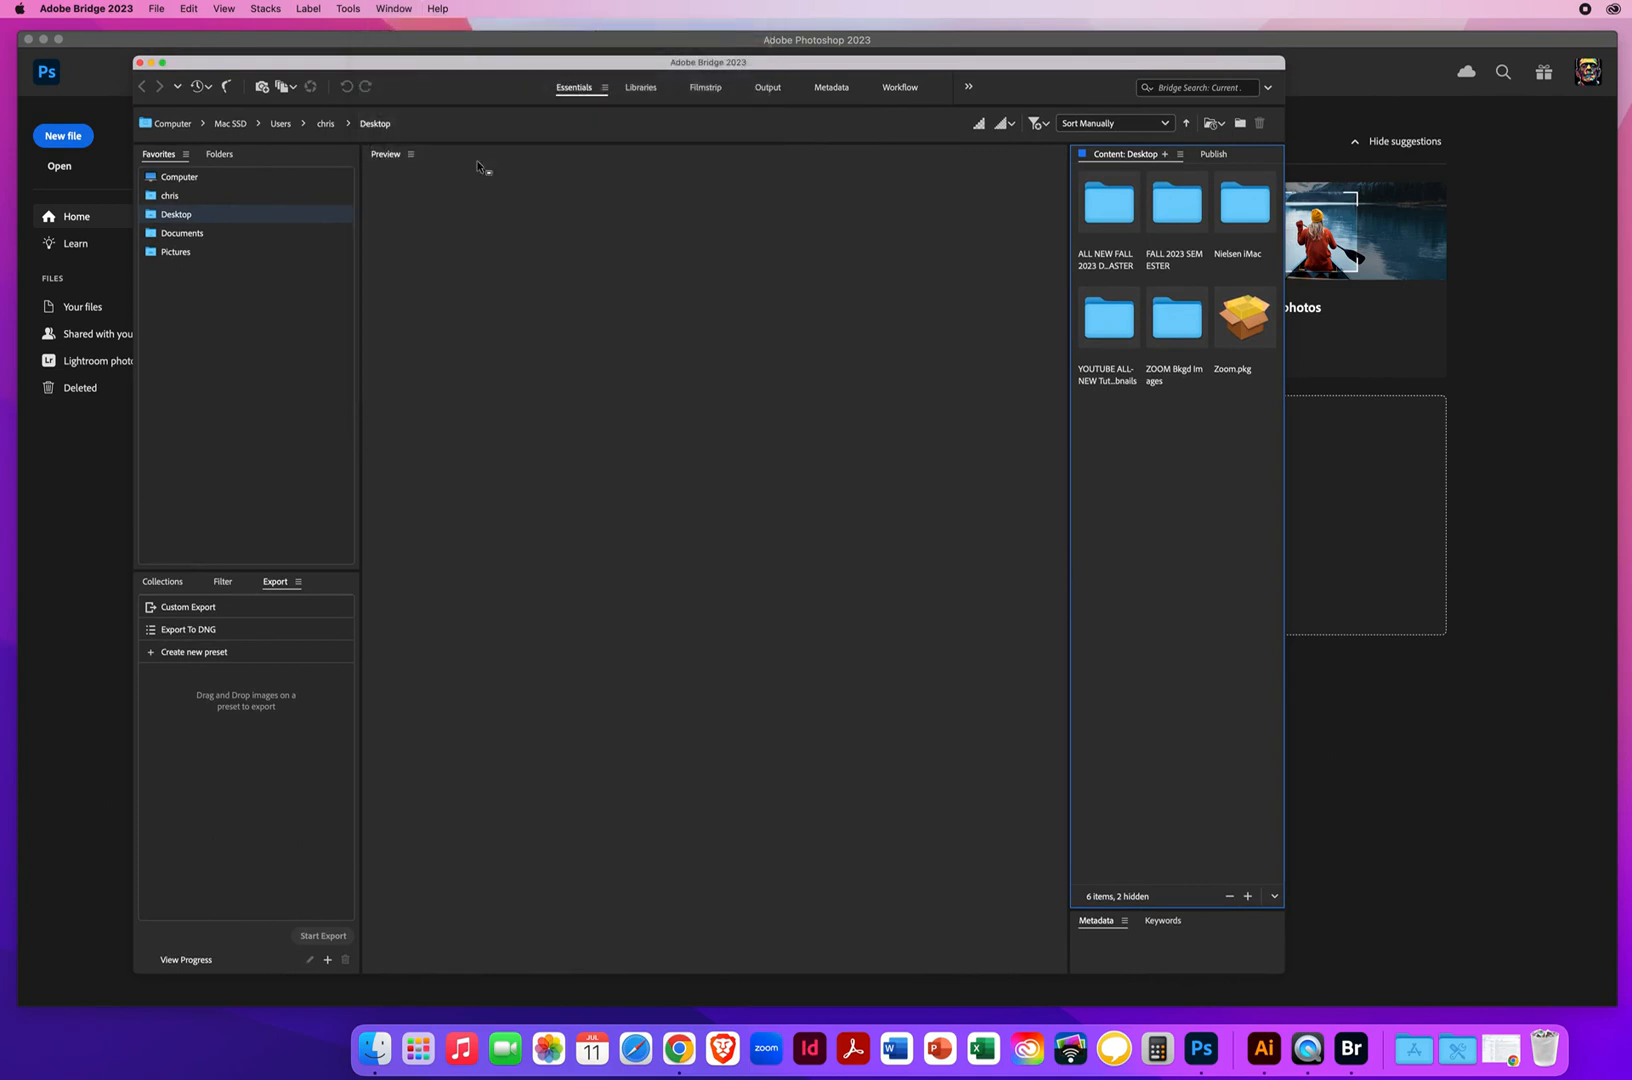
pyautogui.click(394, 9)
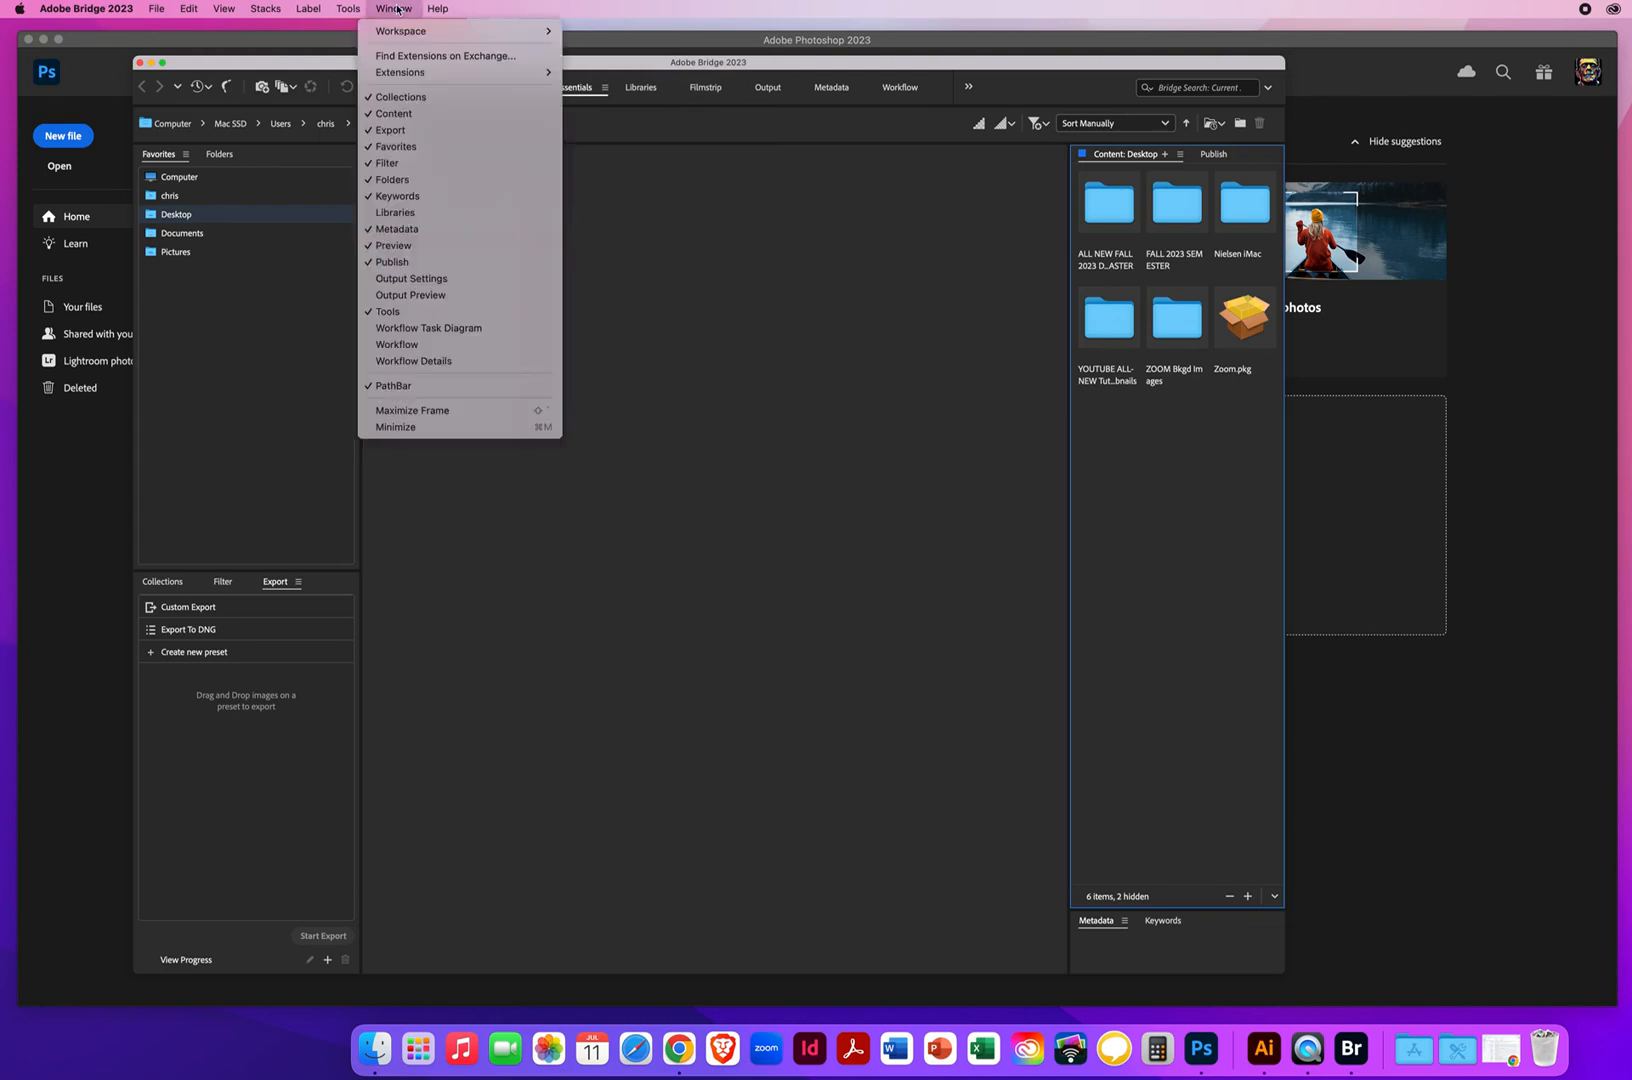
pyautogui.moveTo(396, 34)
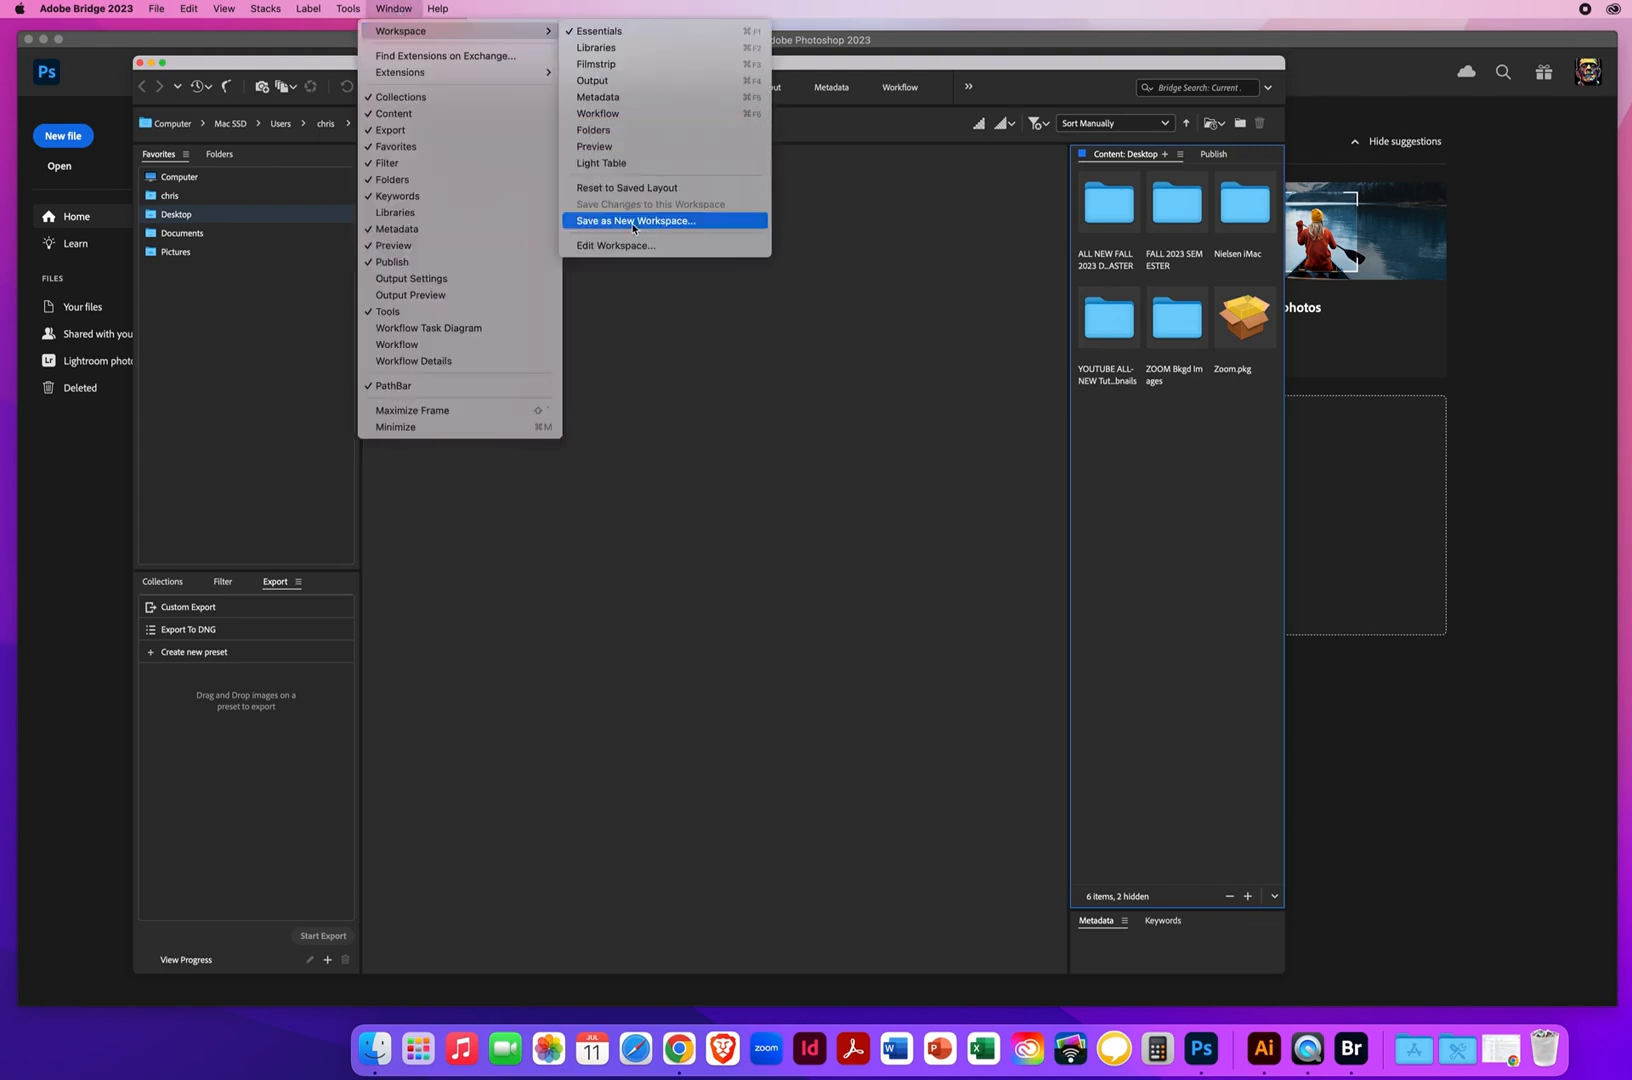
pyautogui.click(634, 31)
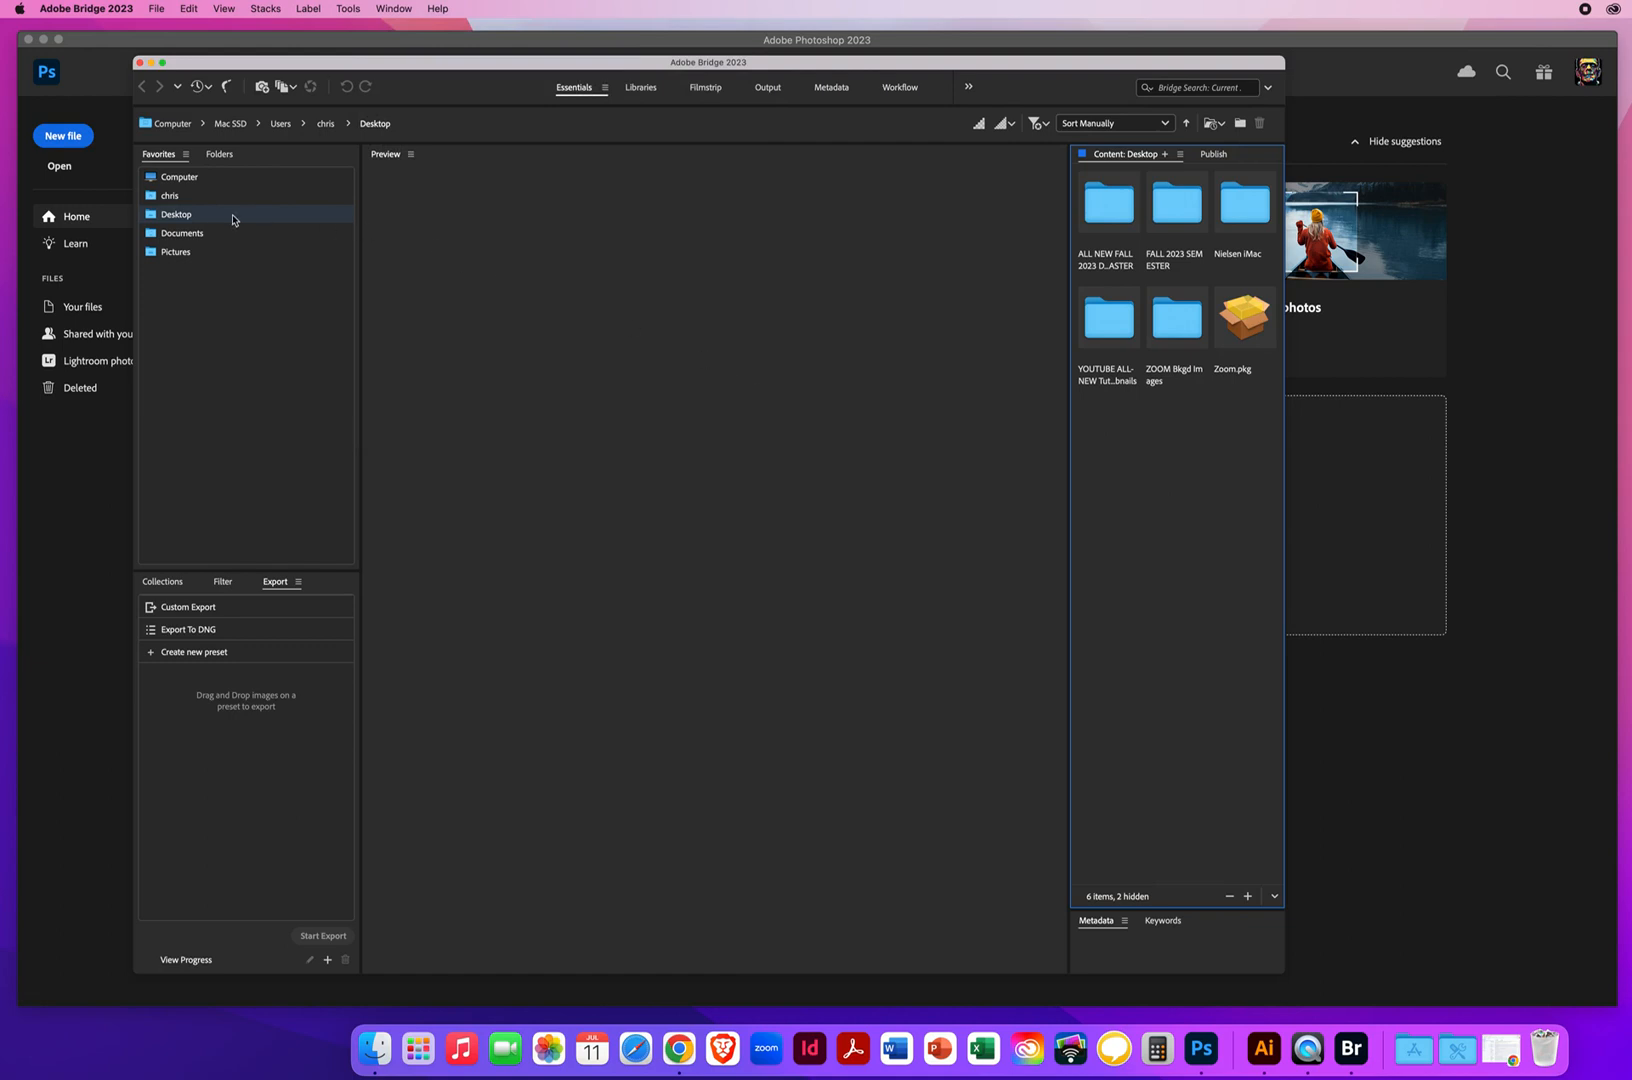
# From the Desktop, browse through ALL NEW FALL 2023 DEMOS MASTER, PS DEMOS and PS - CHAPTER 3 into the 3.6 Make ONLY 1 Panoramic Image folder
pyautogui.click(197, 219)
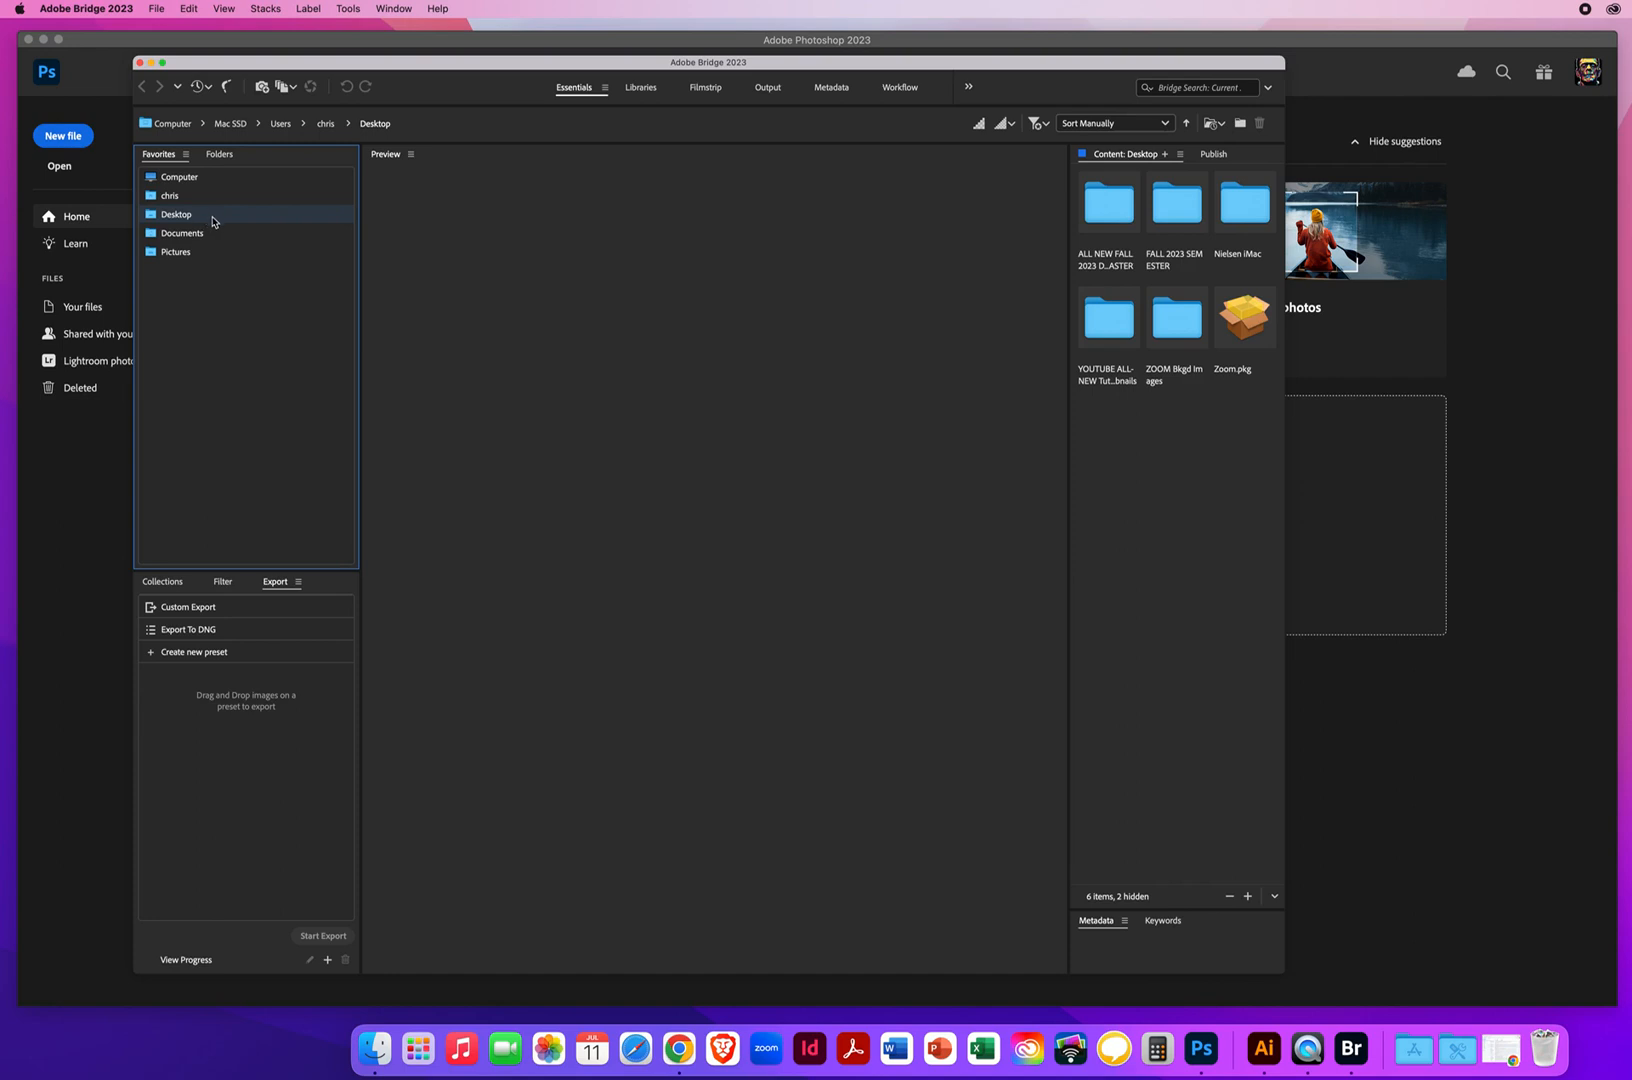
pyautogui.click(1107, 208)
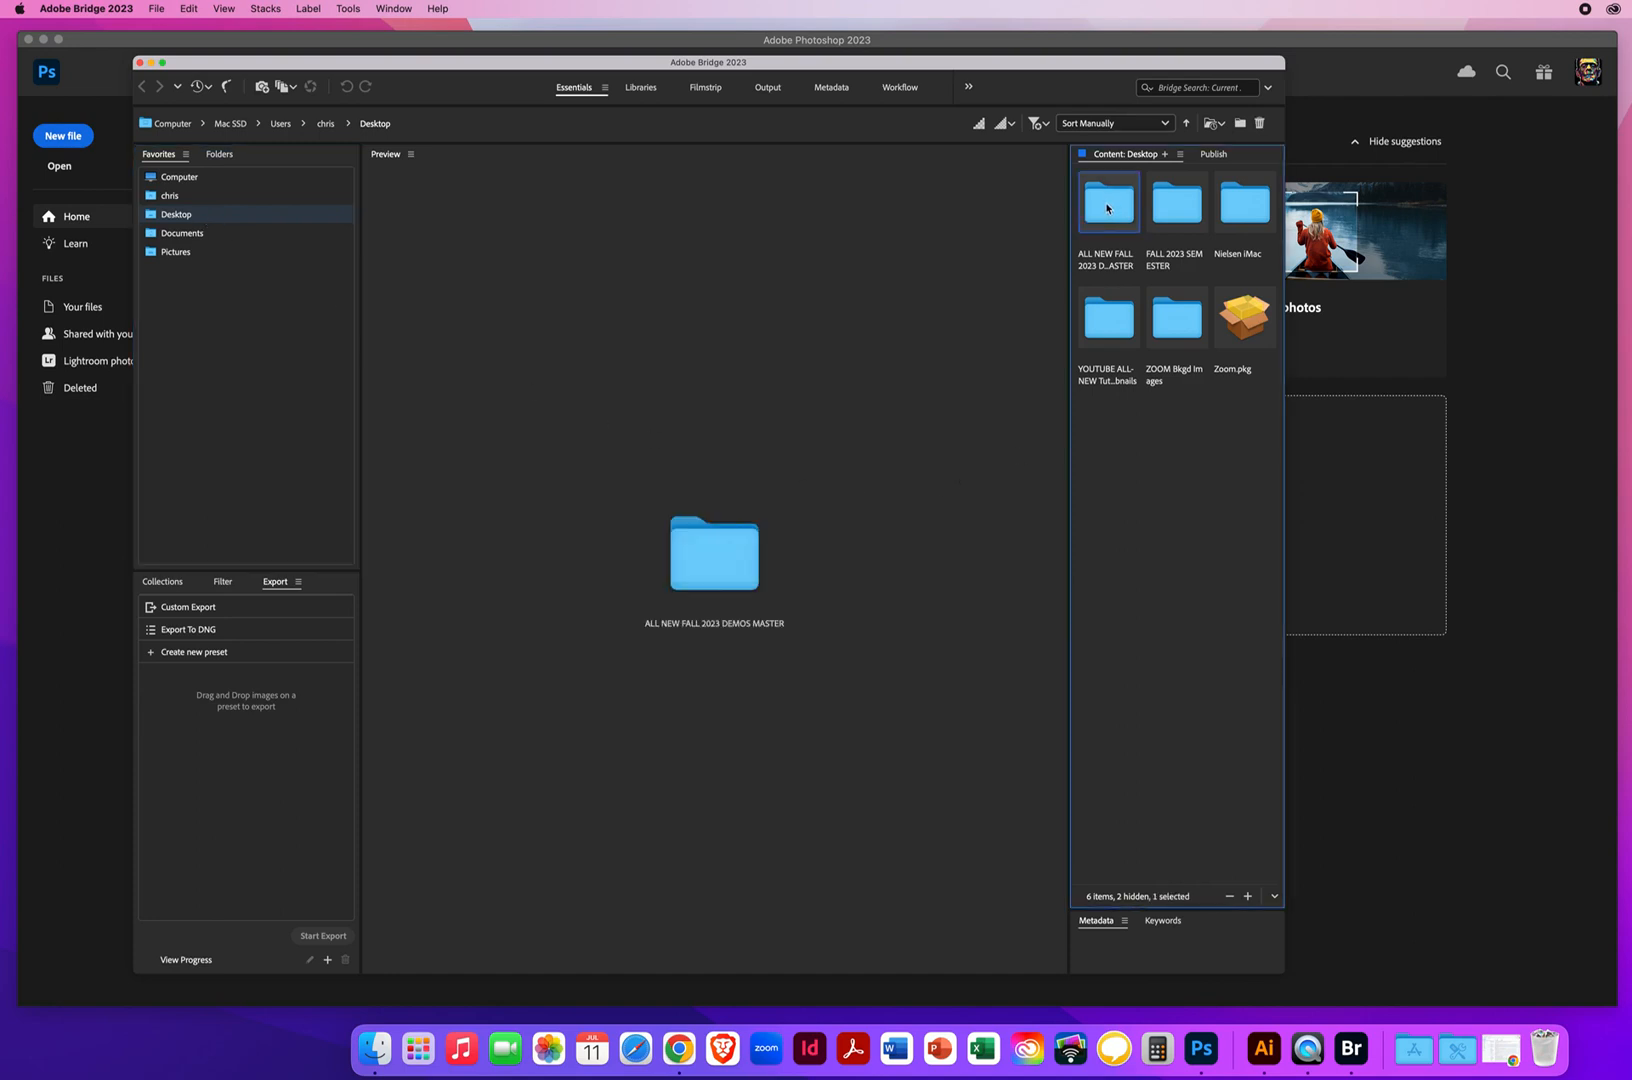
pyautogui.doubleClick(1107, 208)
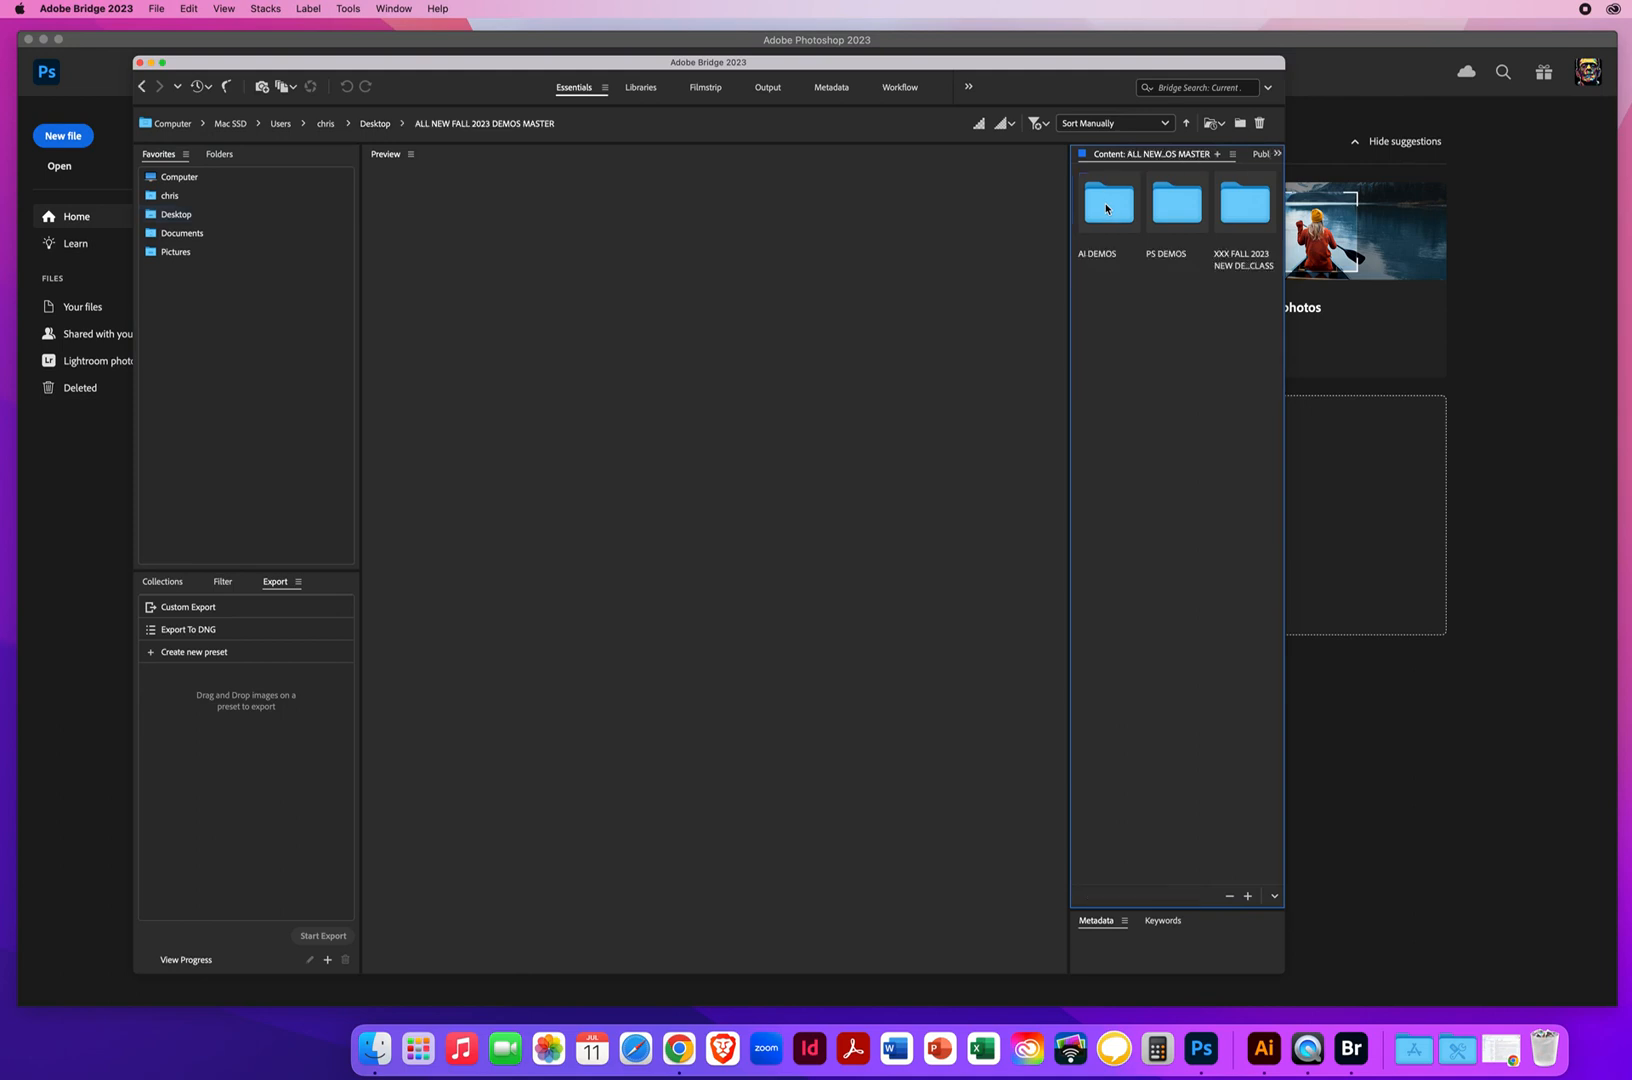
pyautogui.click(1177, 205)
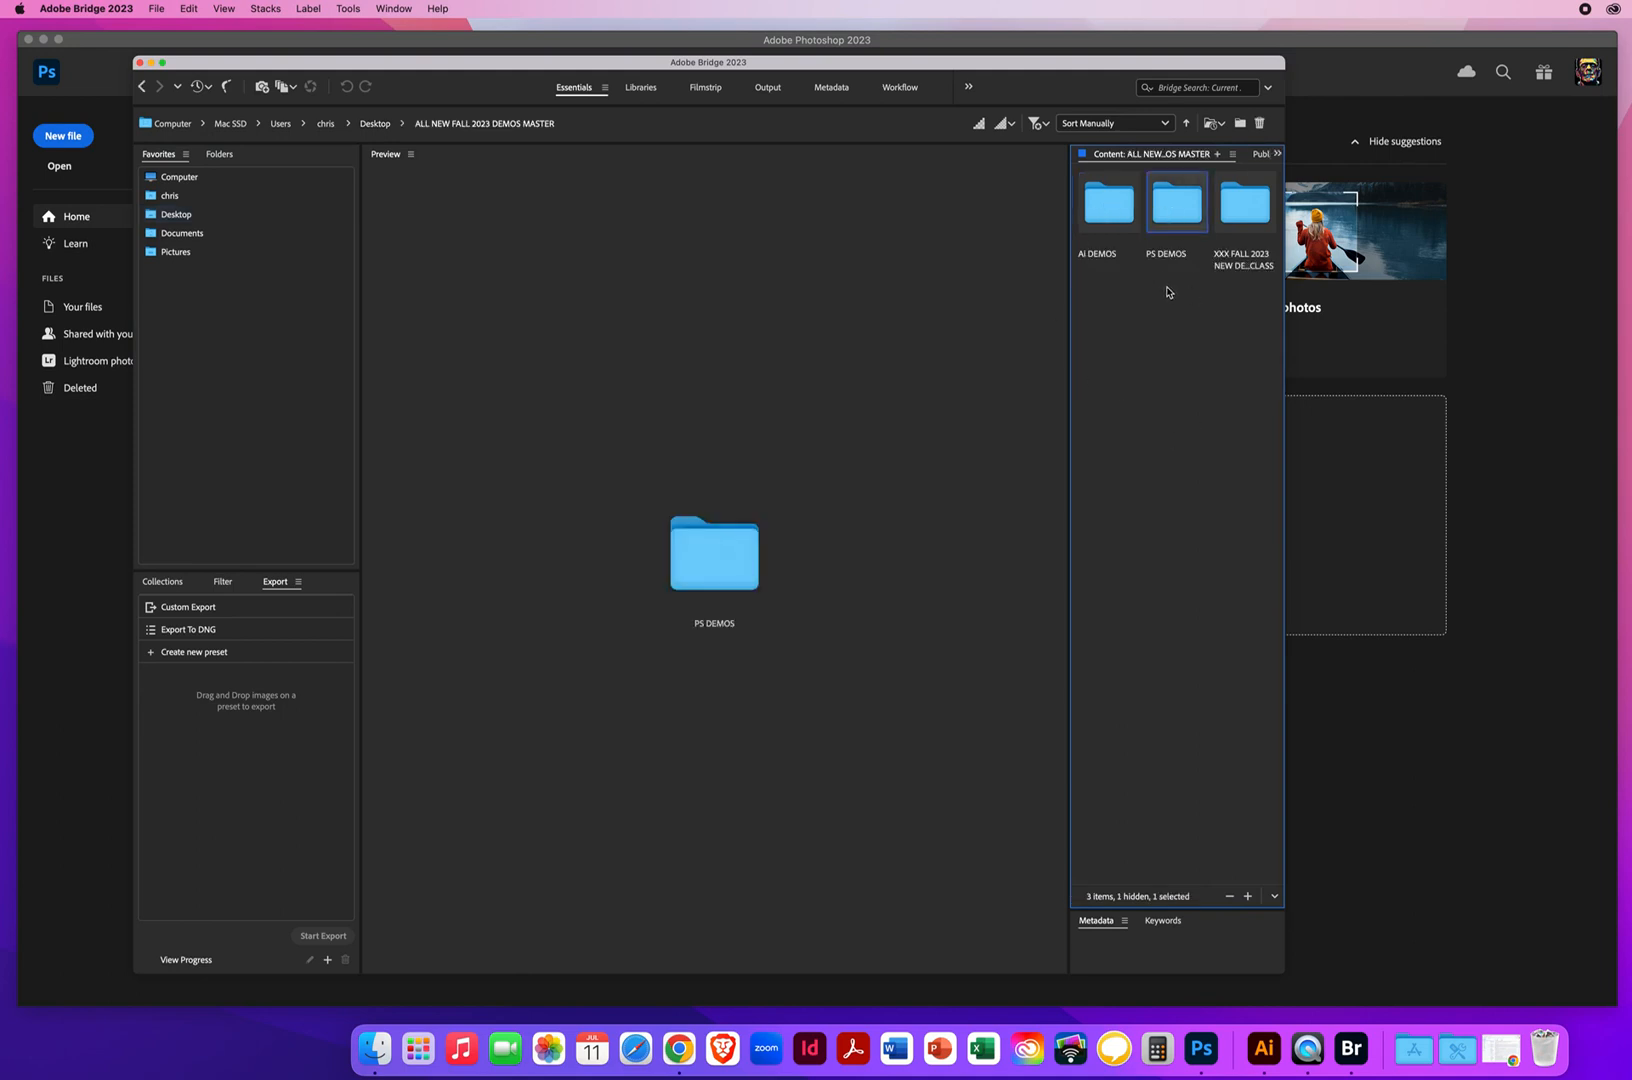
pyautogui.doubleClick(1171, 208)
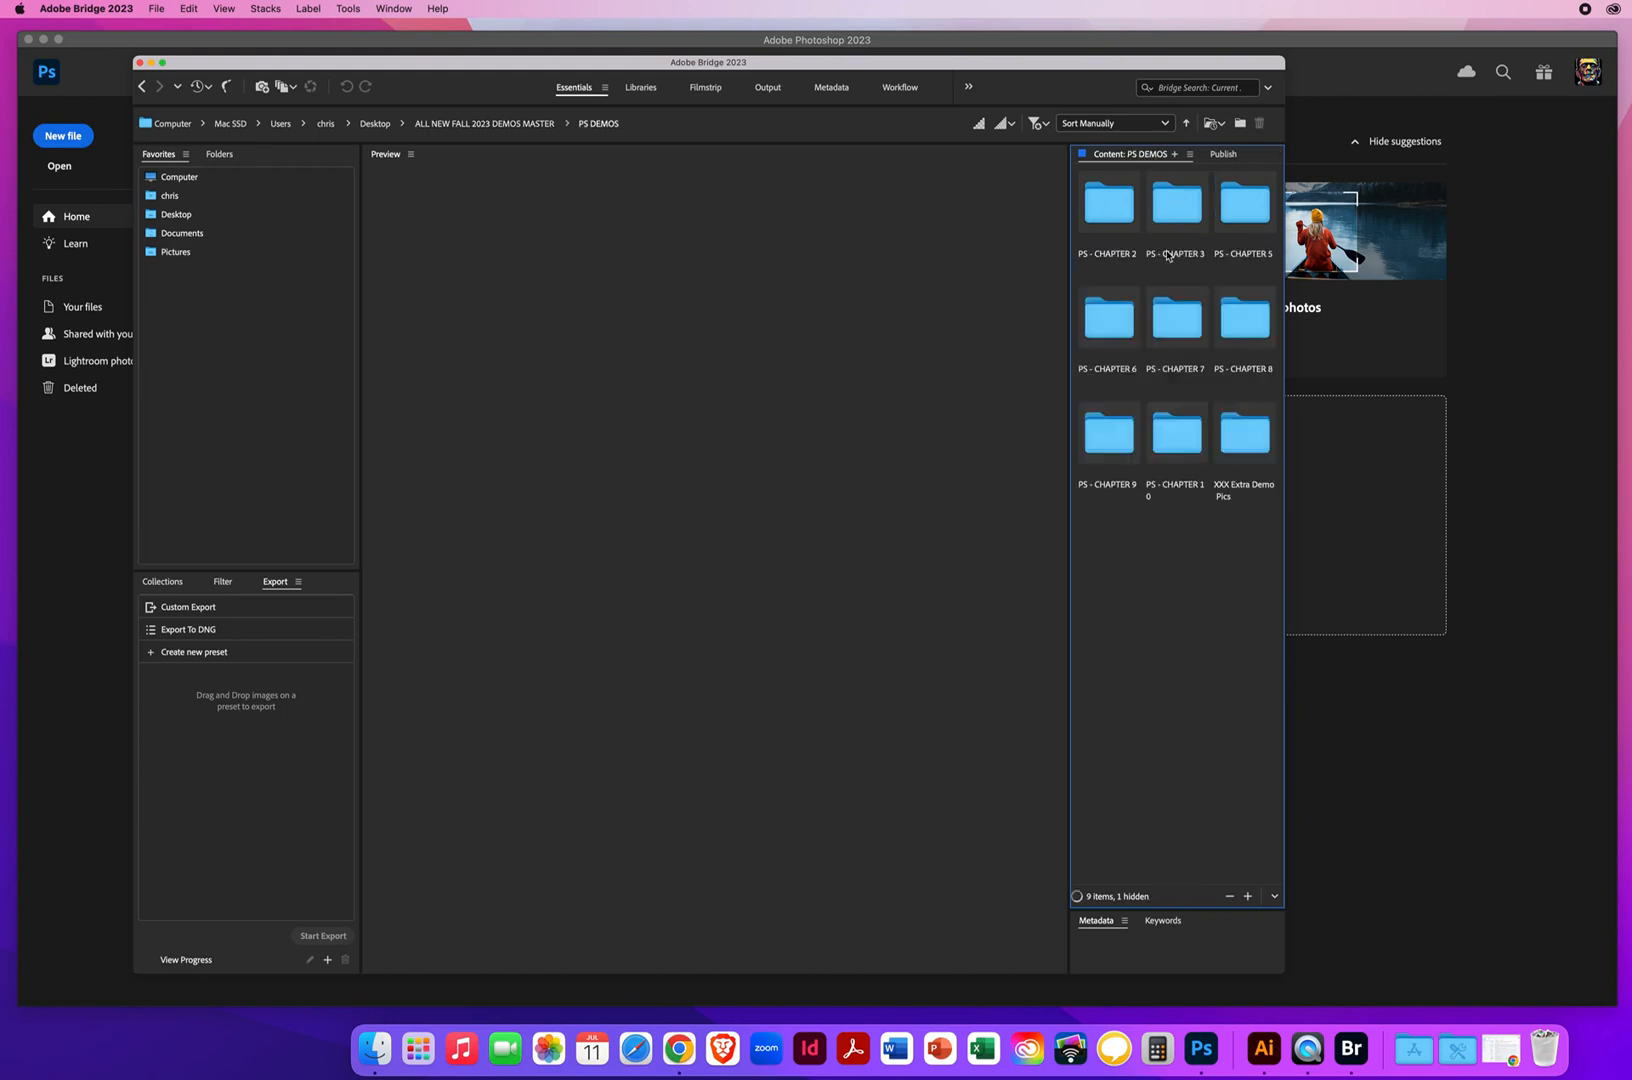
pyautogui.click(1185, 234)
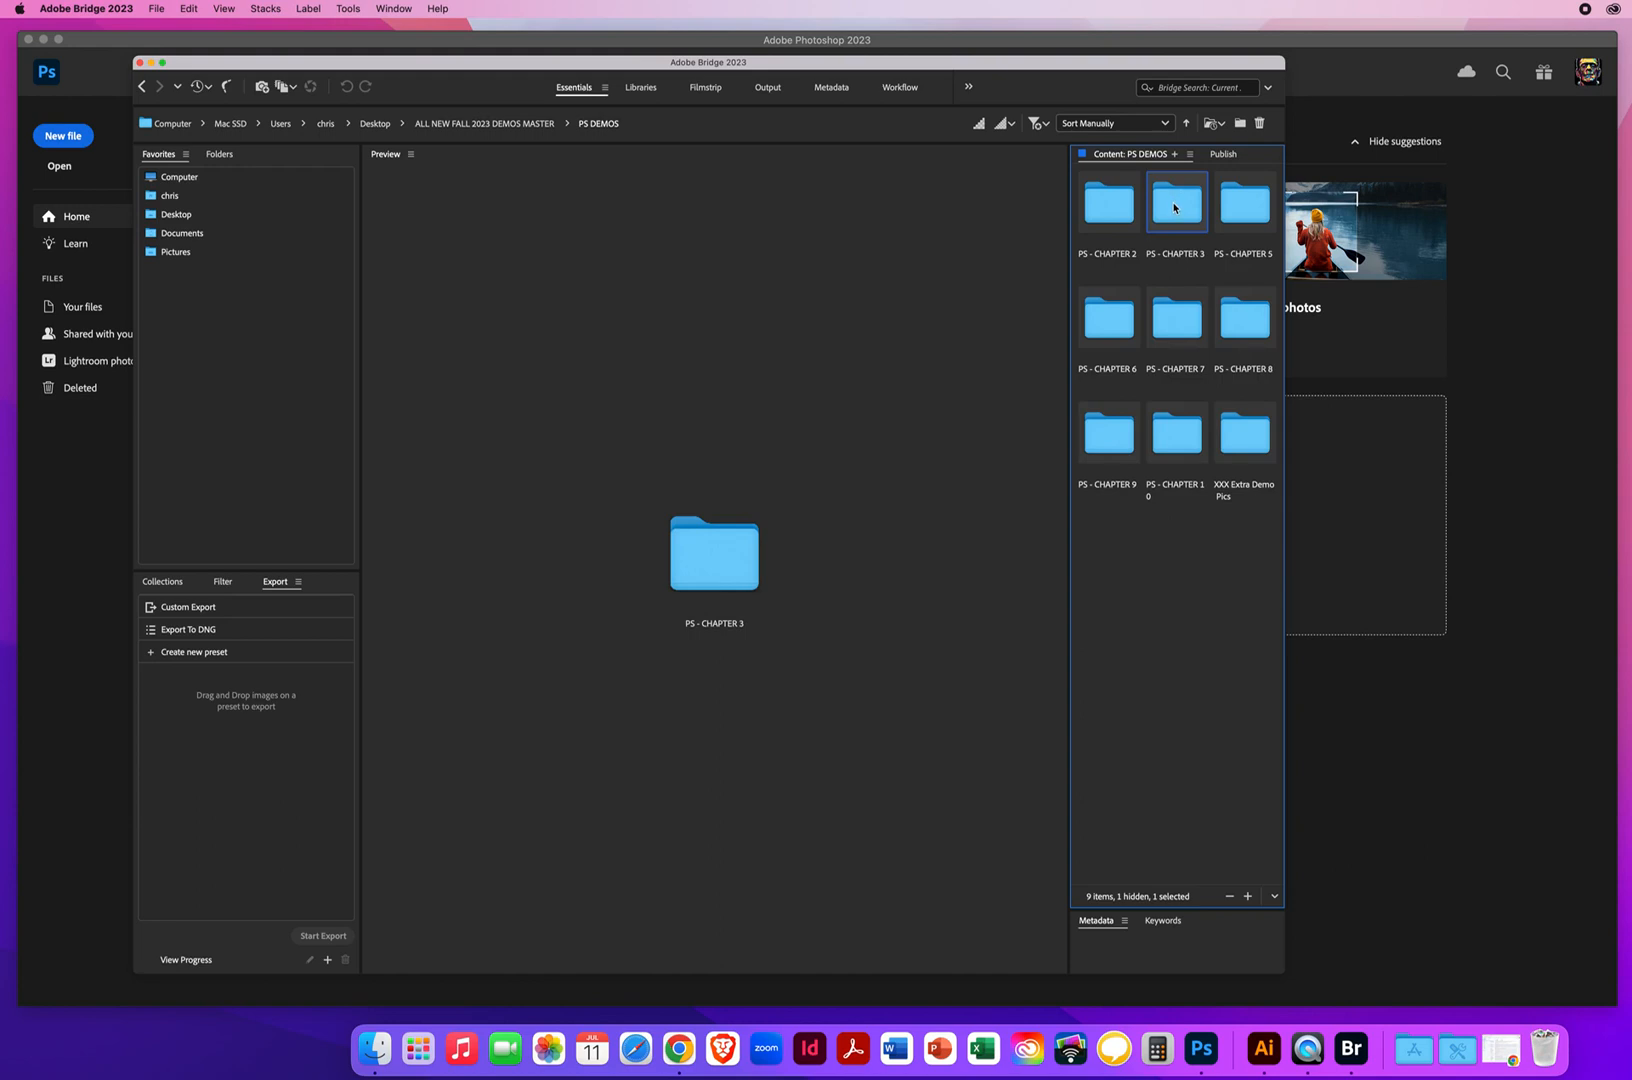
pyautogui.doubleClick(1175, 209)
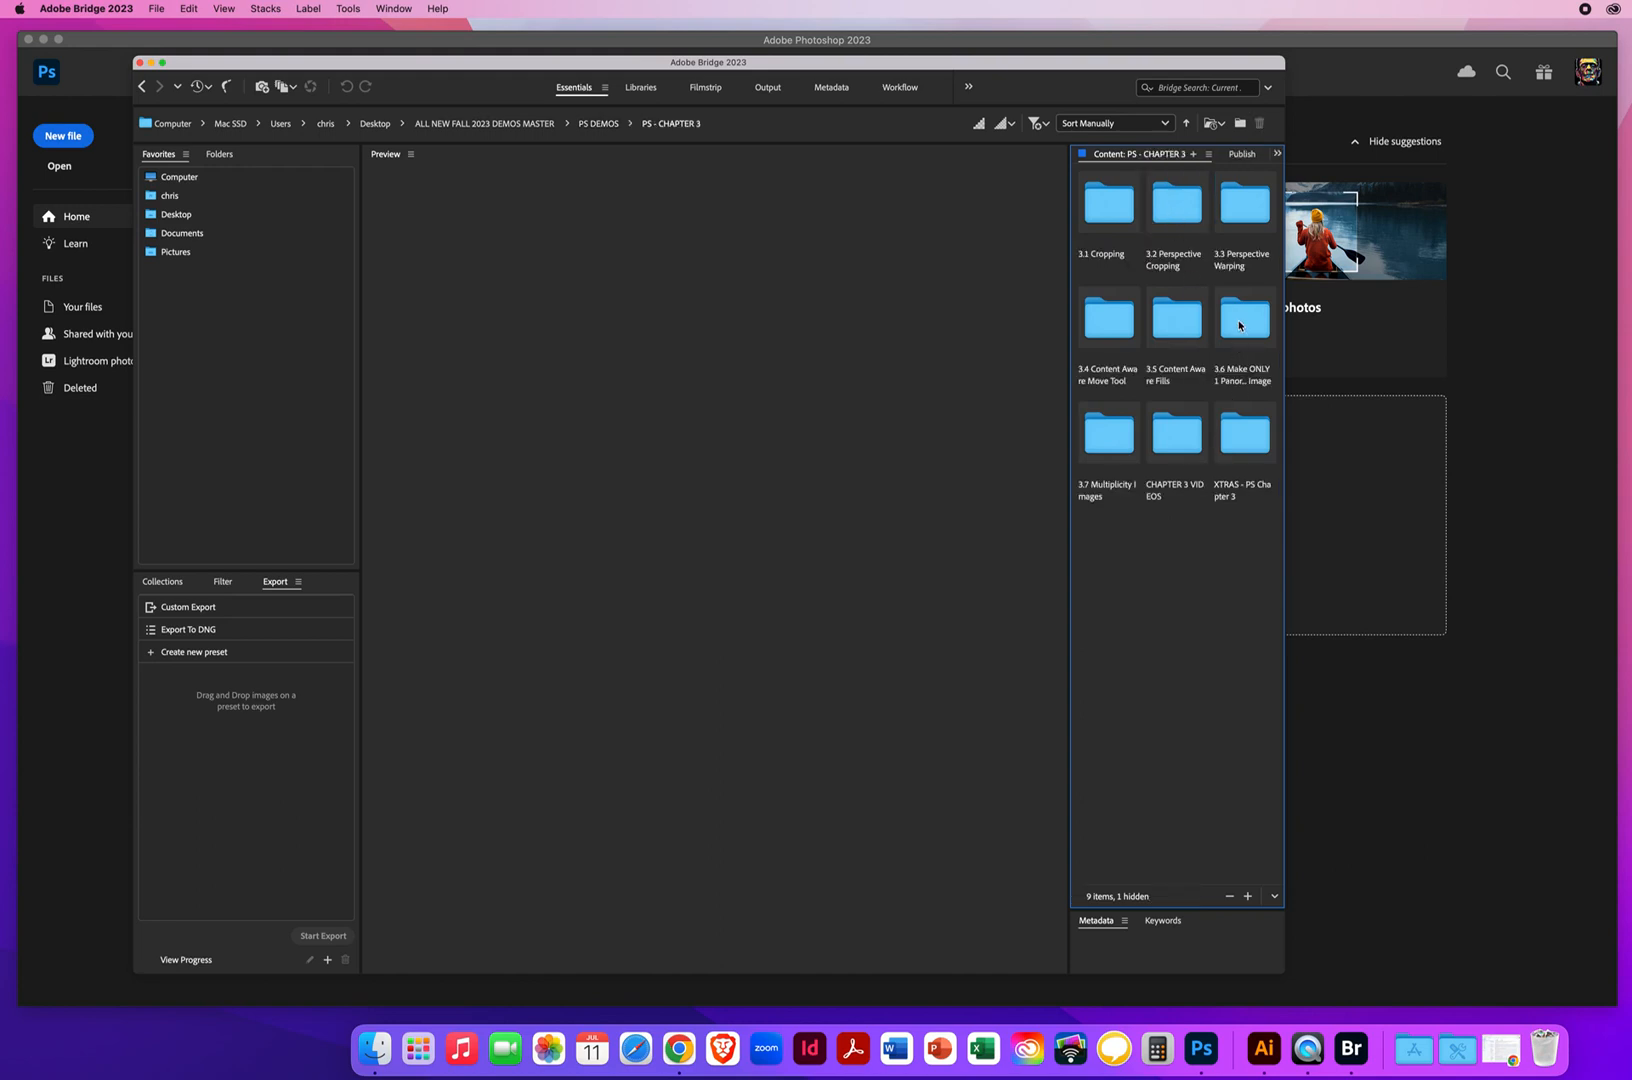
pyautogui.click(1239, 322)
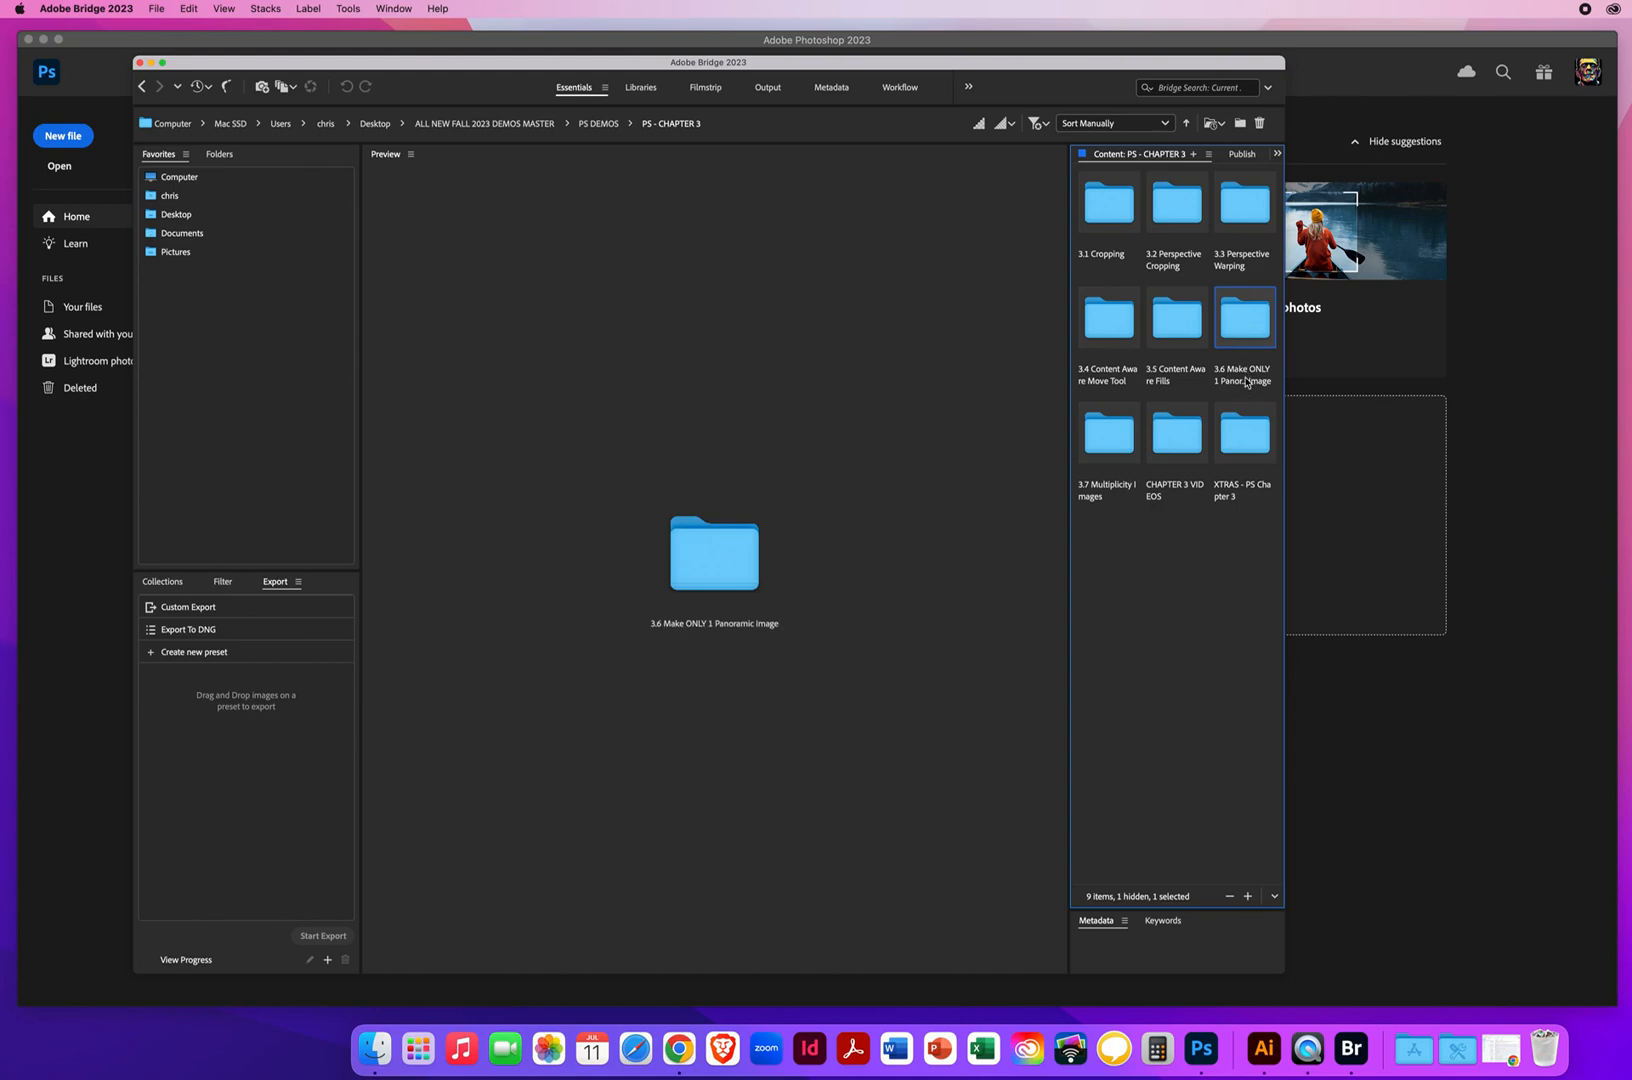
pyautogui.doubleClick(1245, 325)
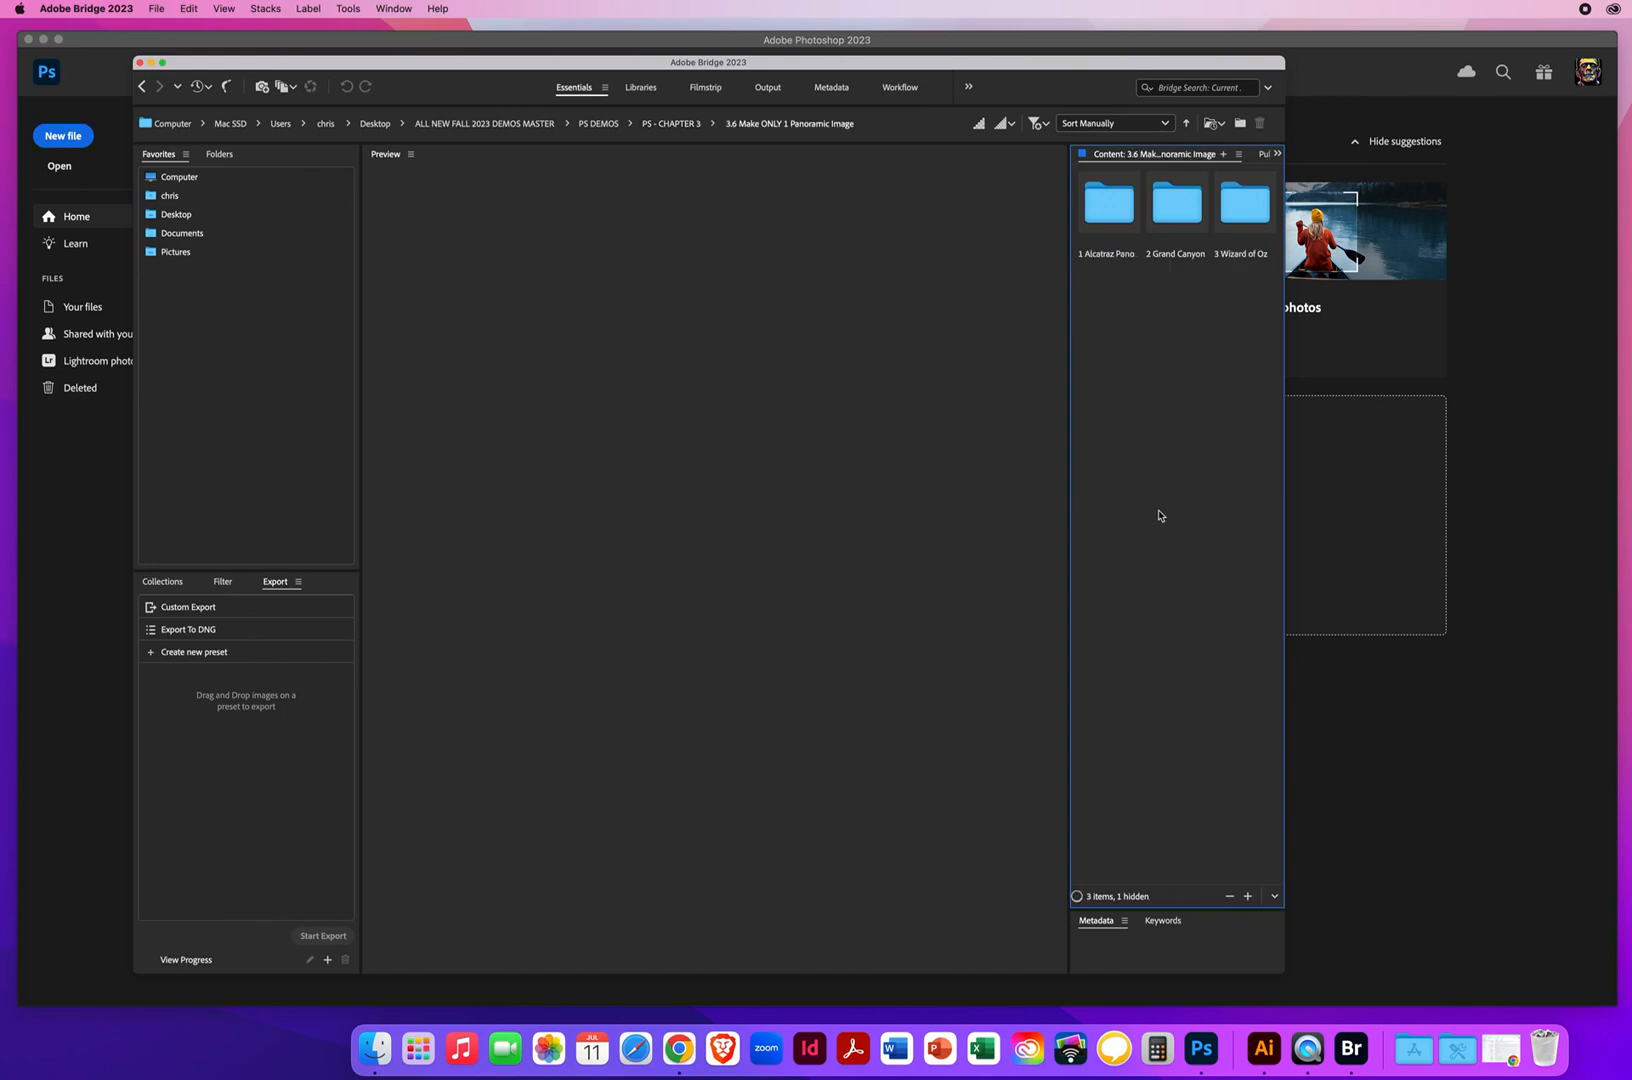
# Widen the Bridge window and open the 3 Wizard of Oz folder
pyautogui.moveTo(1285, 972); pyautogui.dragTo(1421, 968)
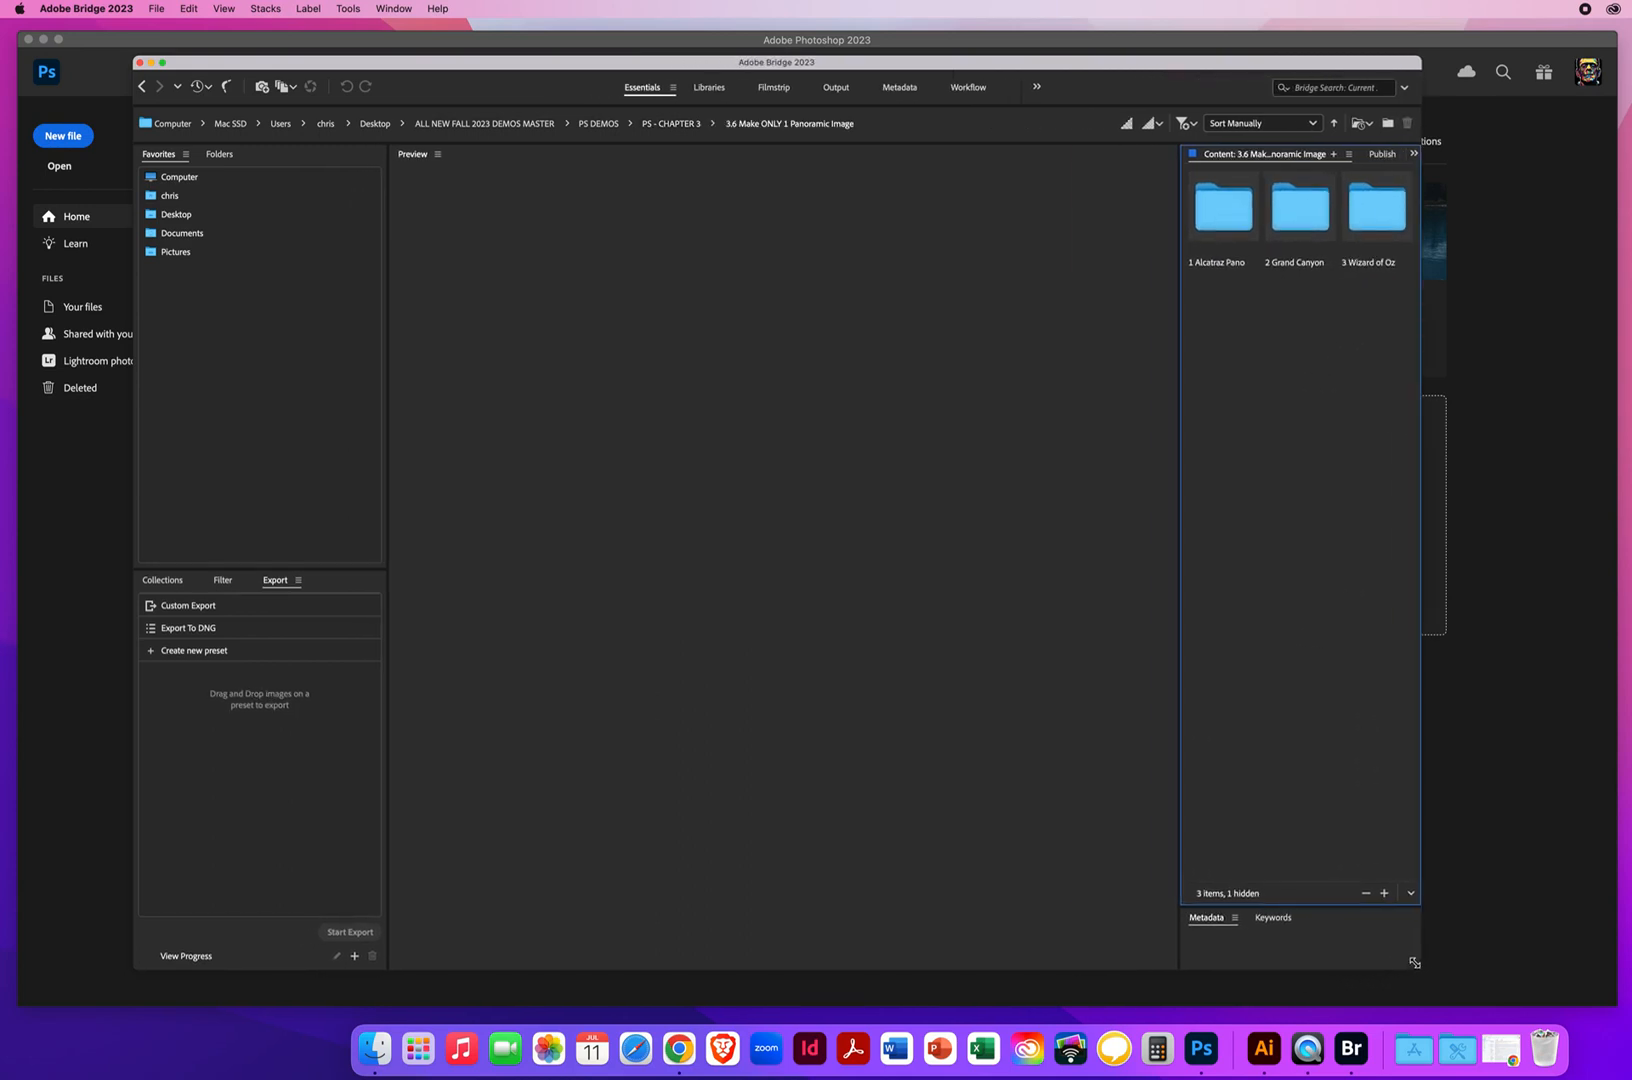
pyautogui.click(1223, 219)
pyautogui.click(1295, 219)
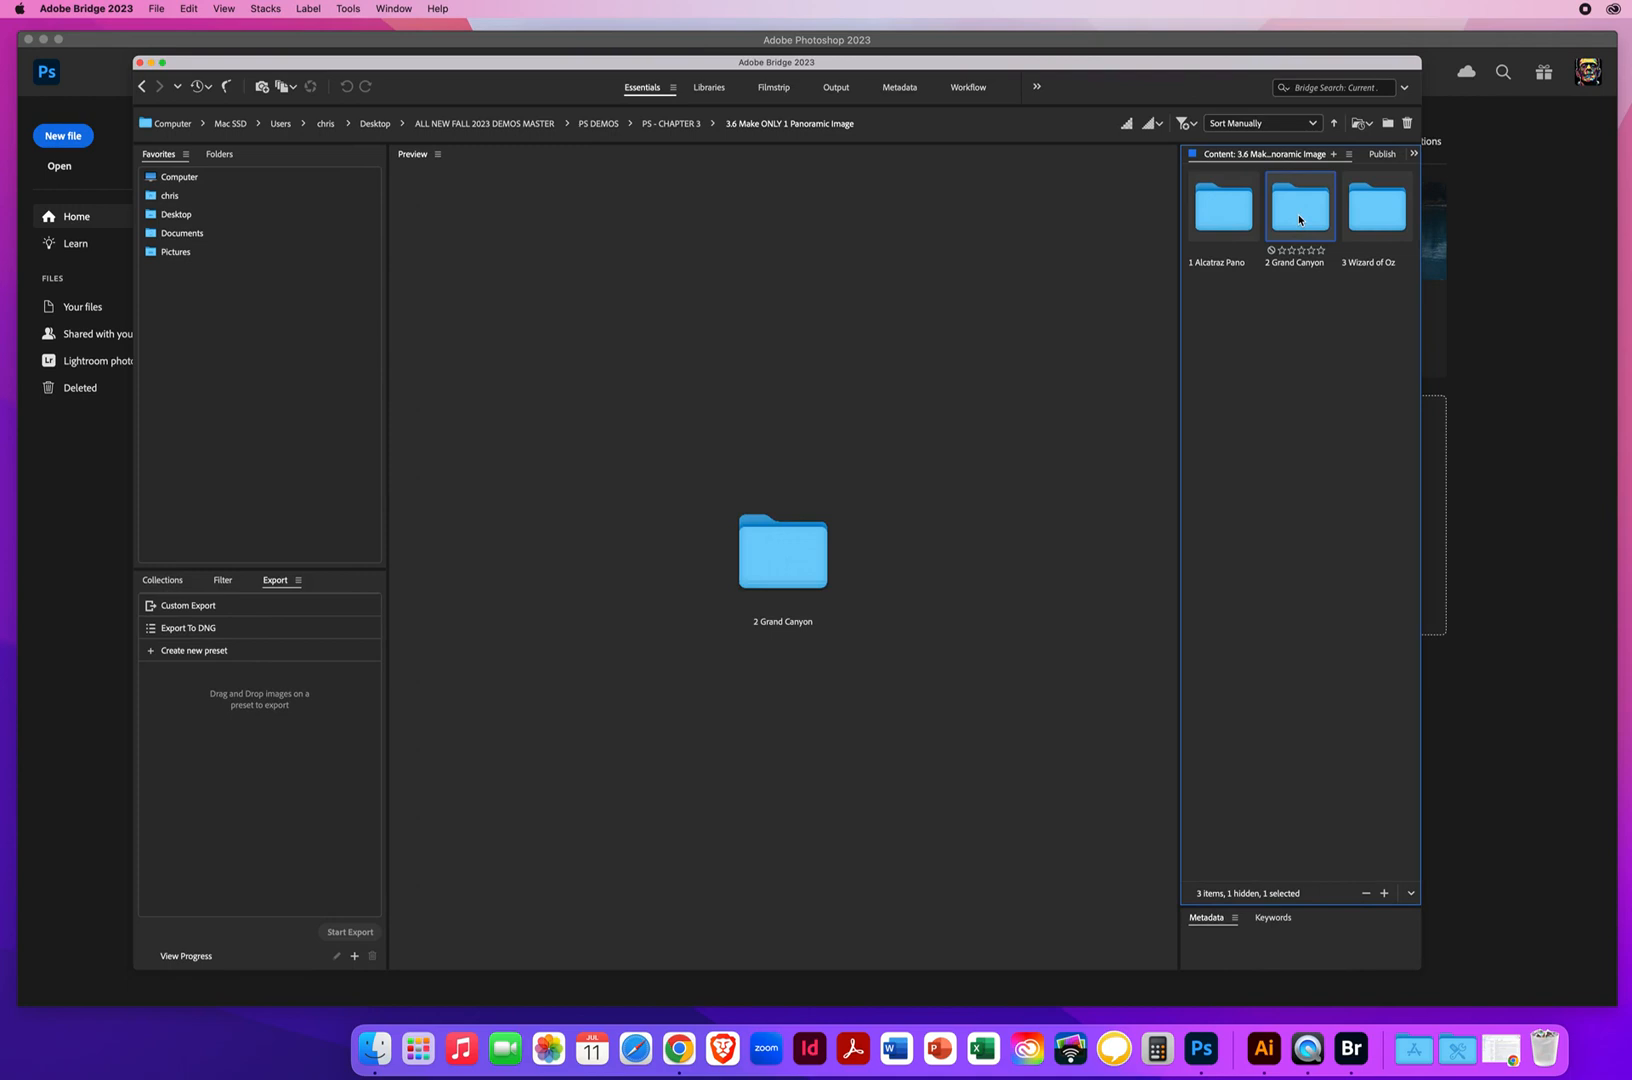
pyautogui.click(1356, 220)
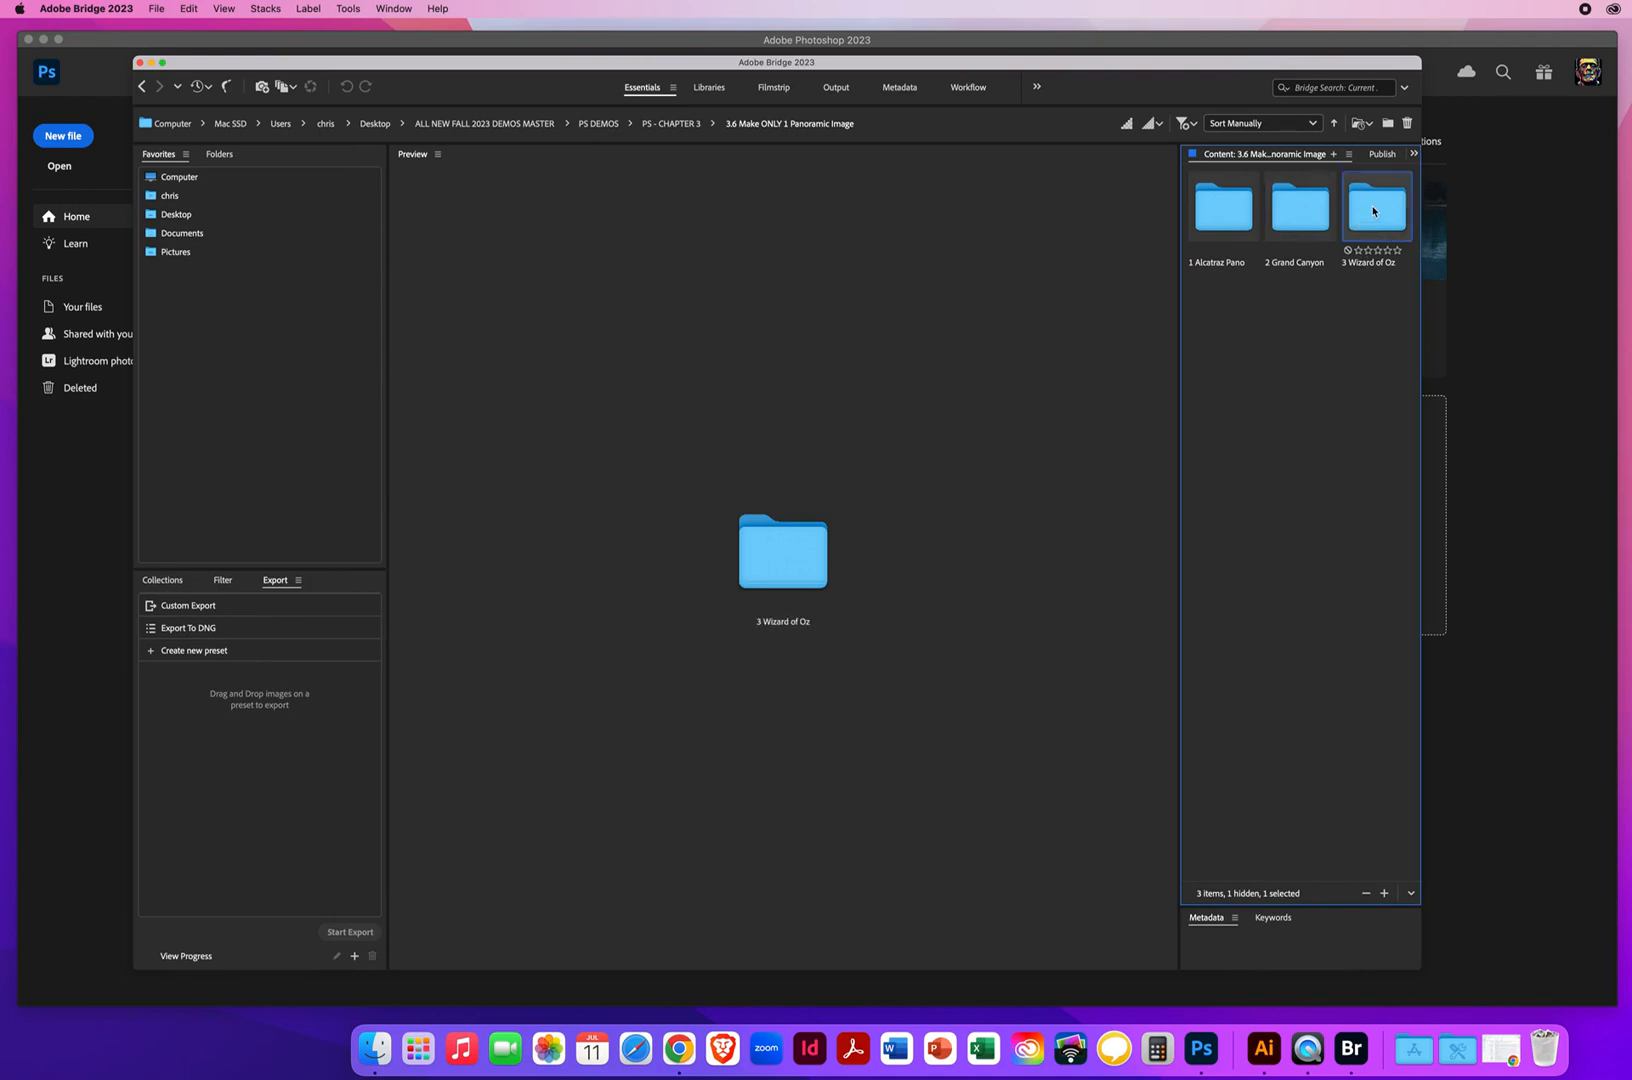
pyautogui.doubleClick(1373, 211)
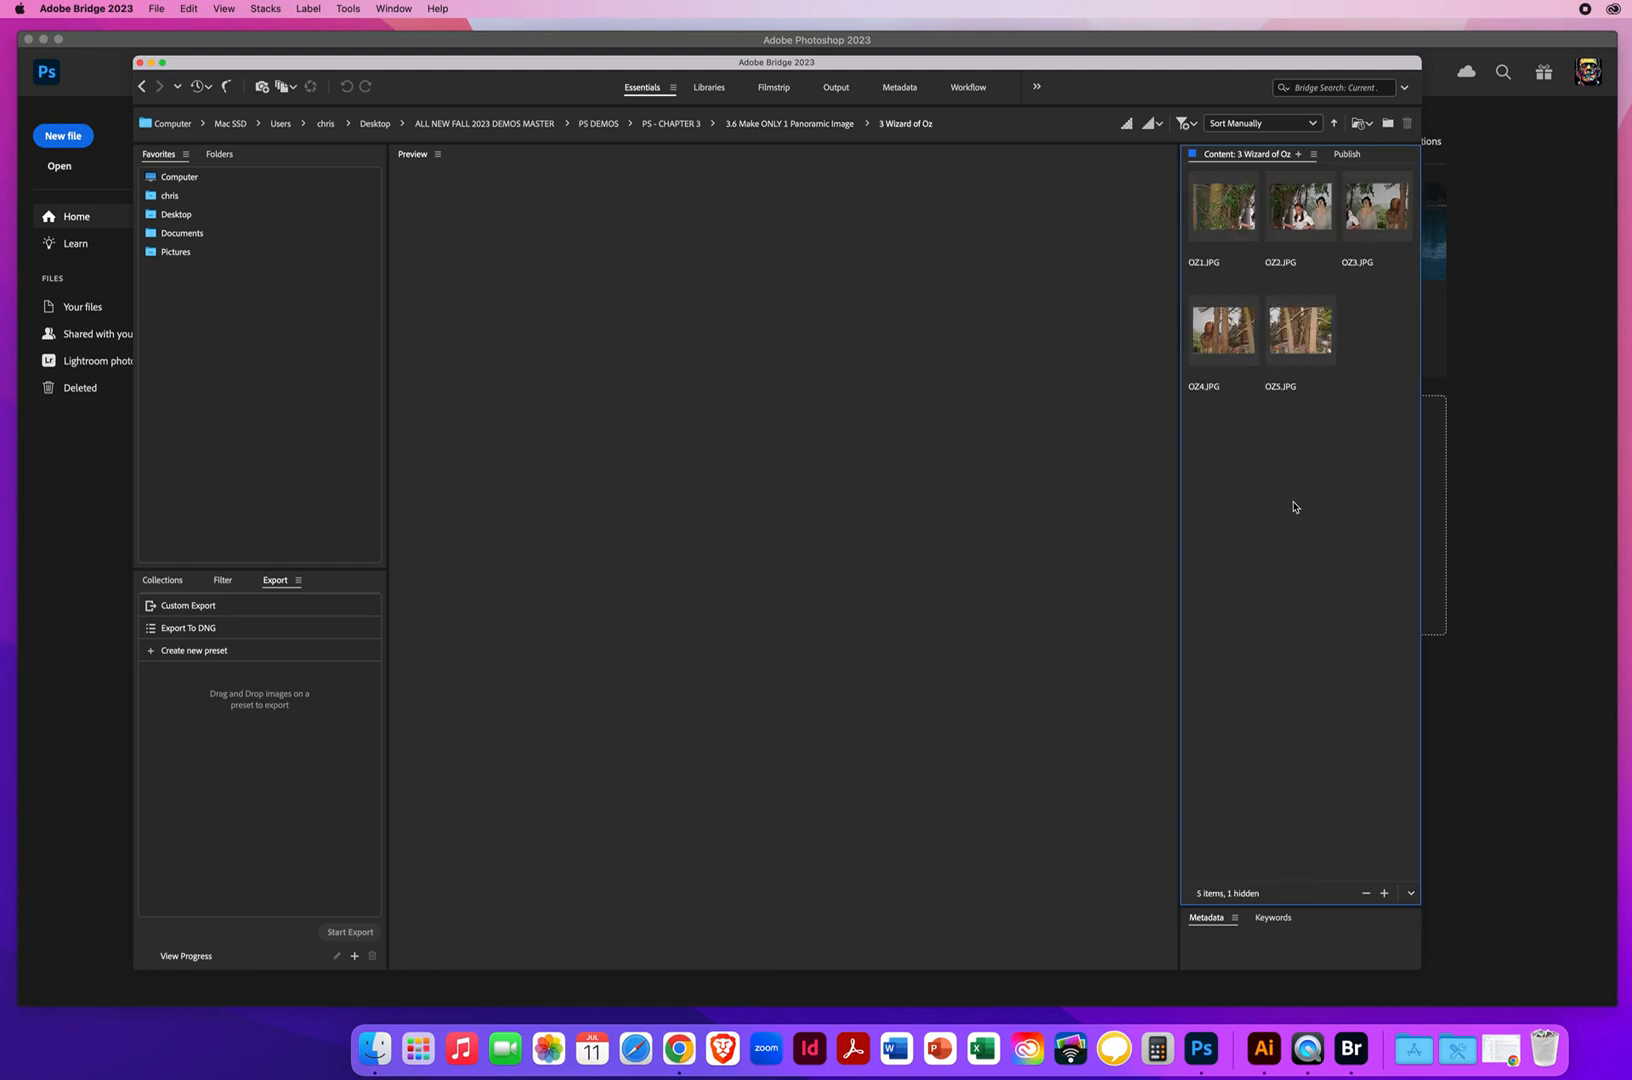
# Preview the photos OZ1.JPG through OZ5.JPG one by one and compare how neighbouring shots overlap
pyautogui.click(1234, 220)
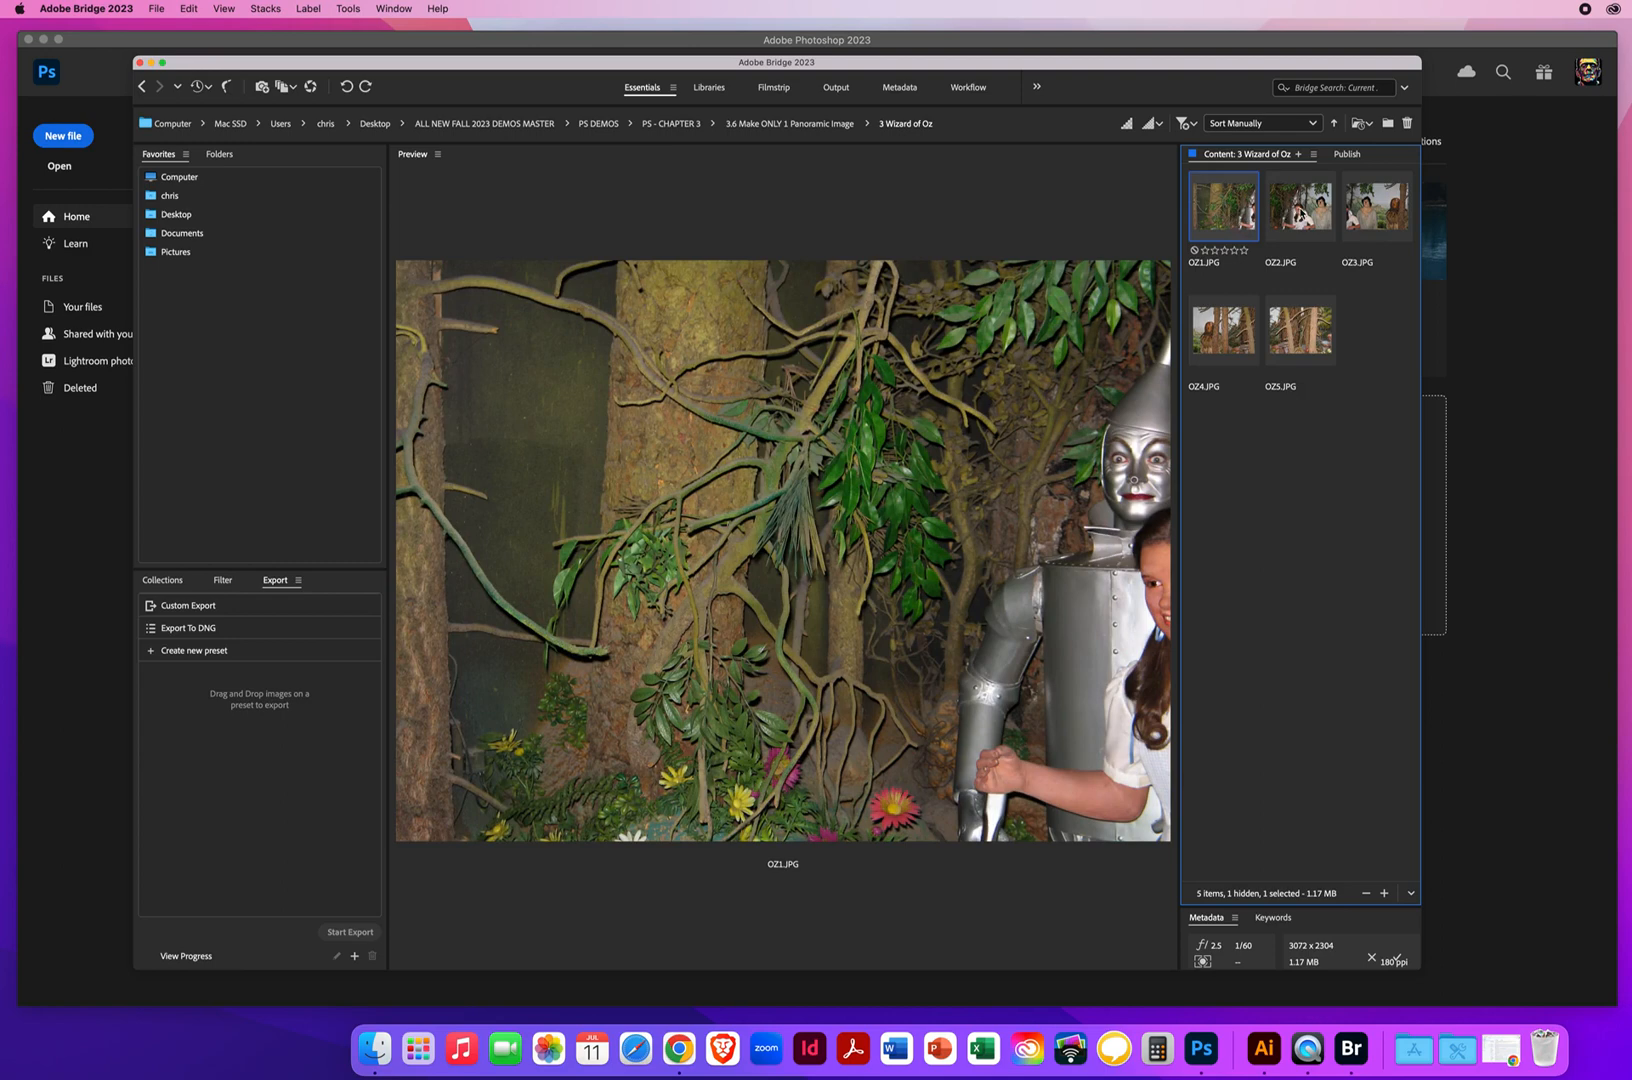
pyautogui.click(1301, 215)
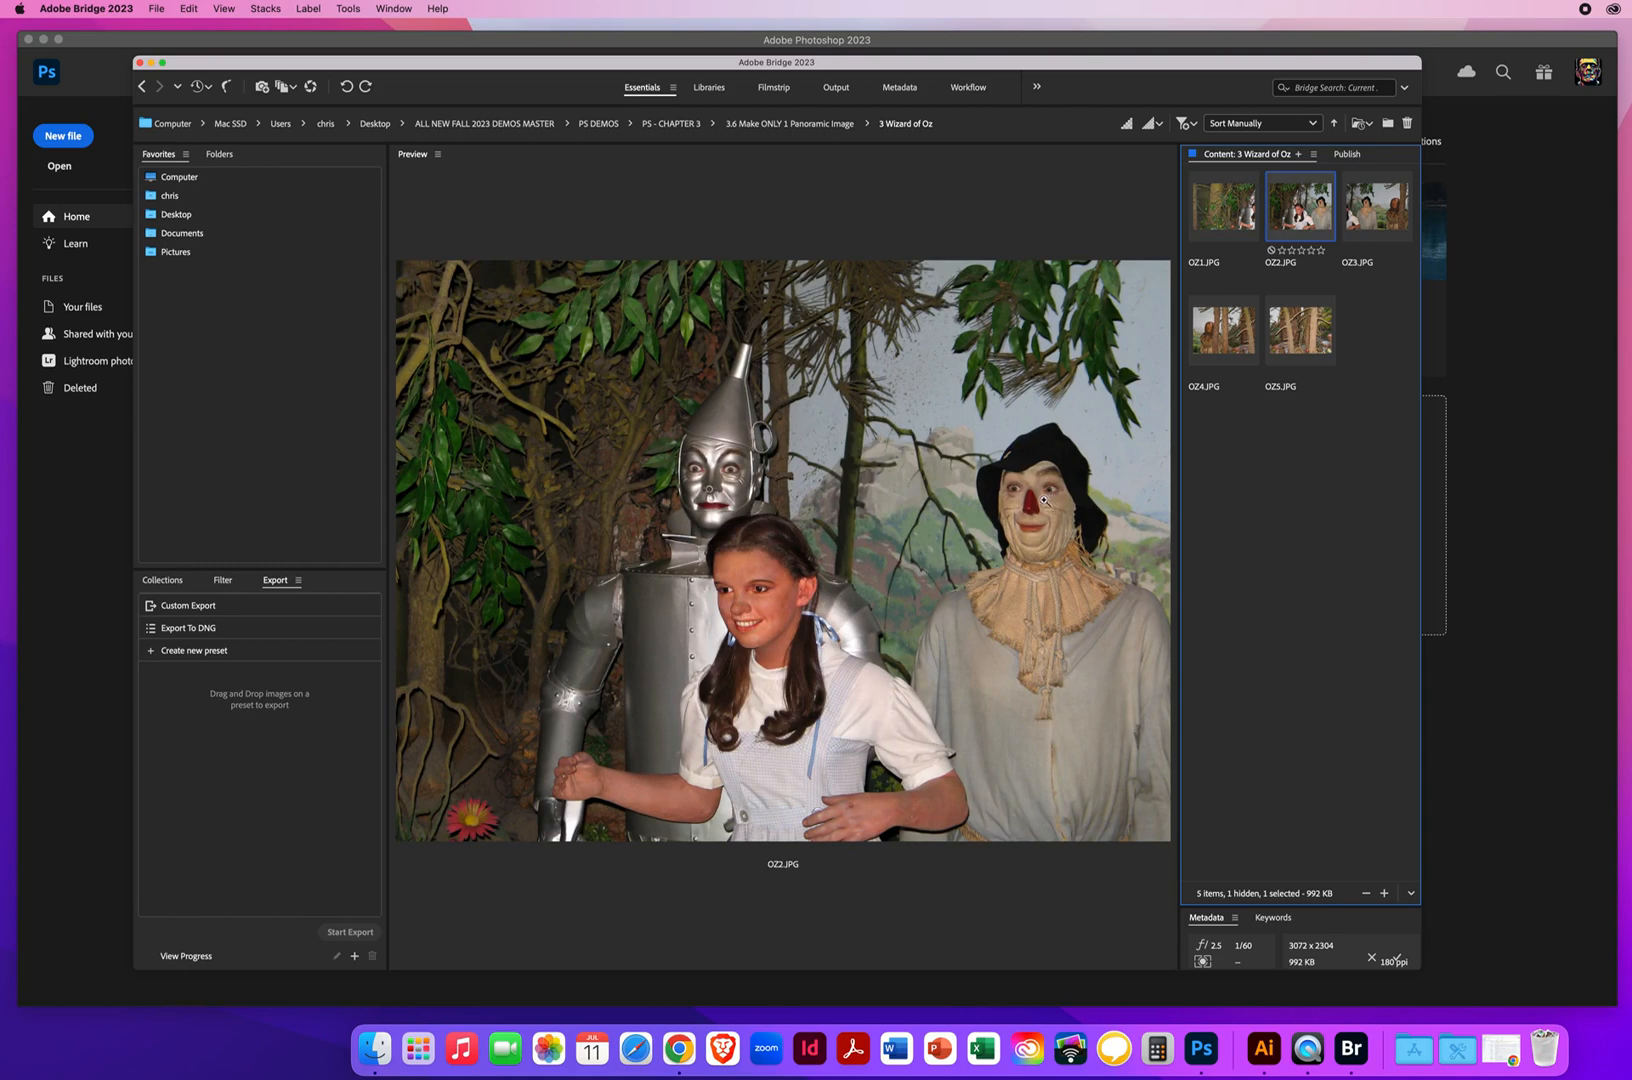
pyautogui.click(1376, 221)
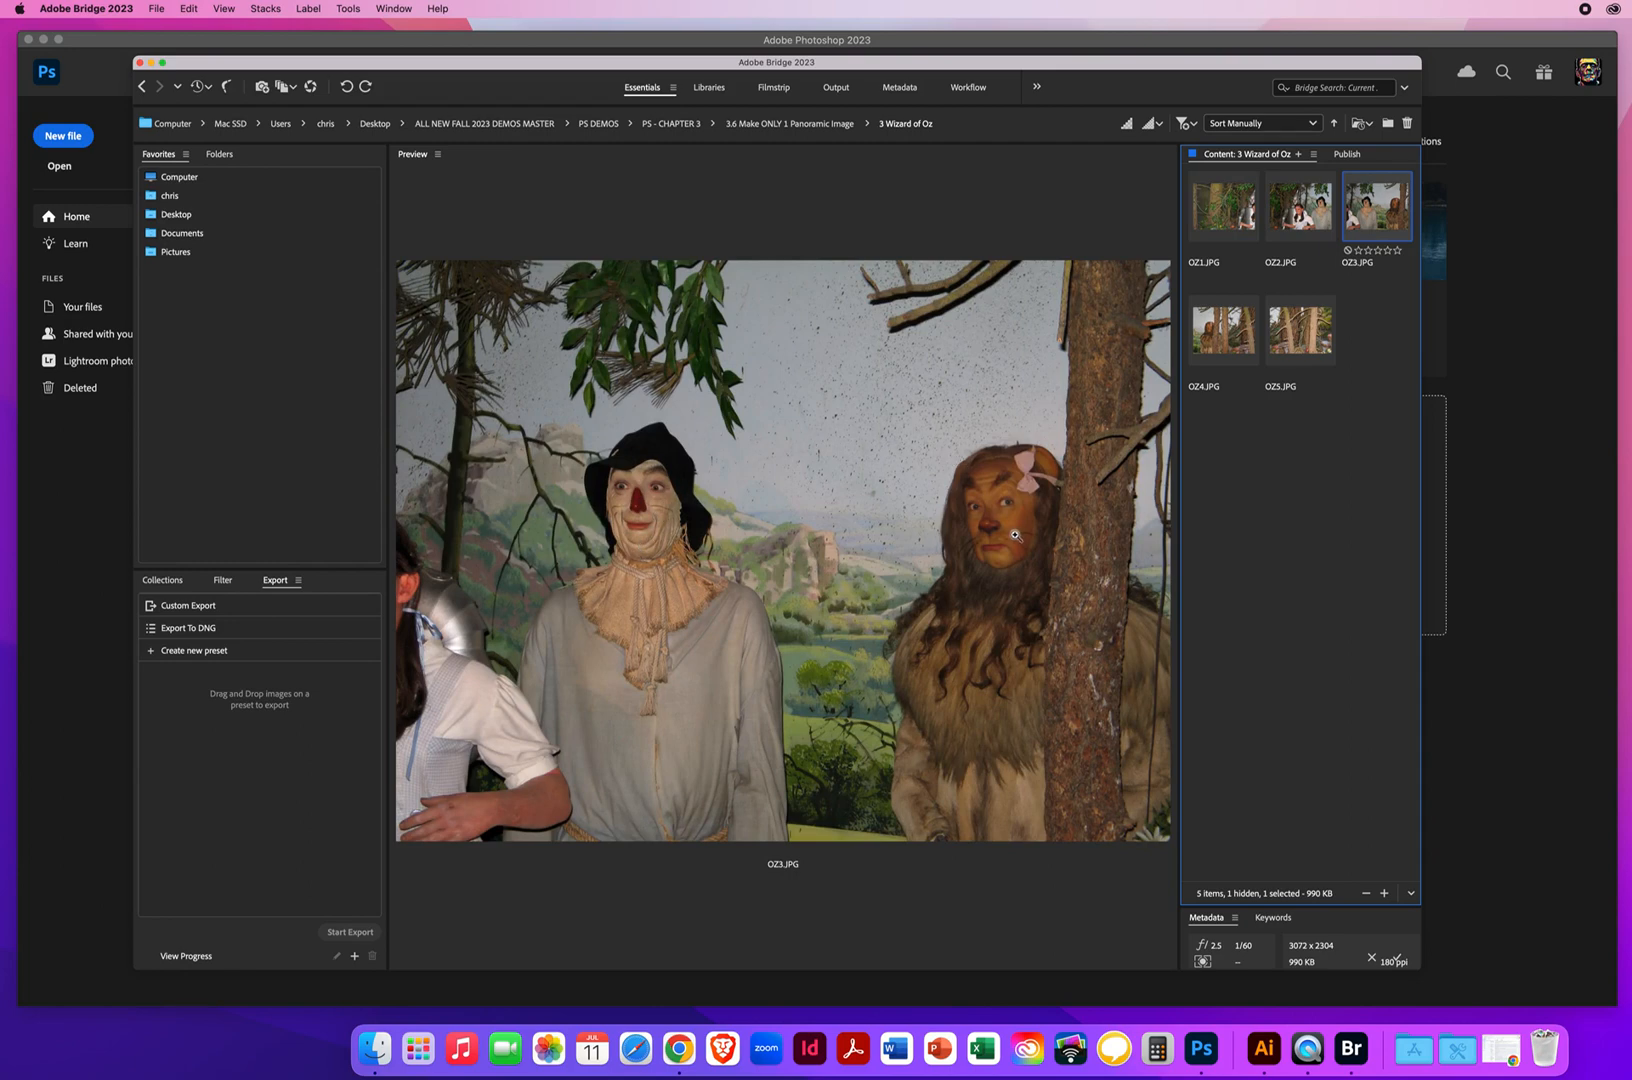
pyautogui.click(1220, 338)
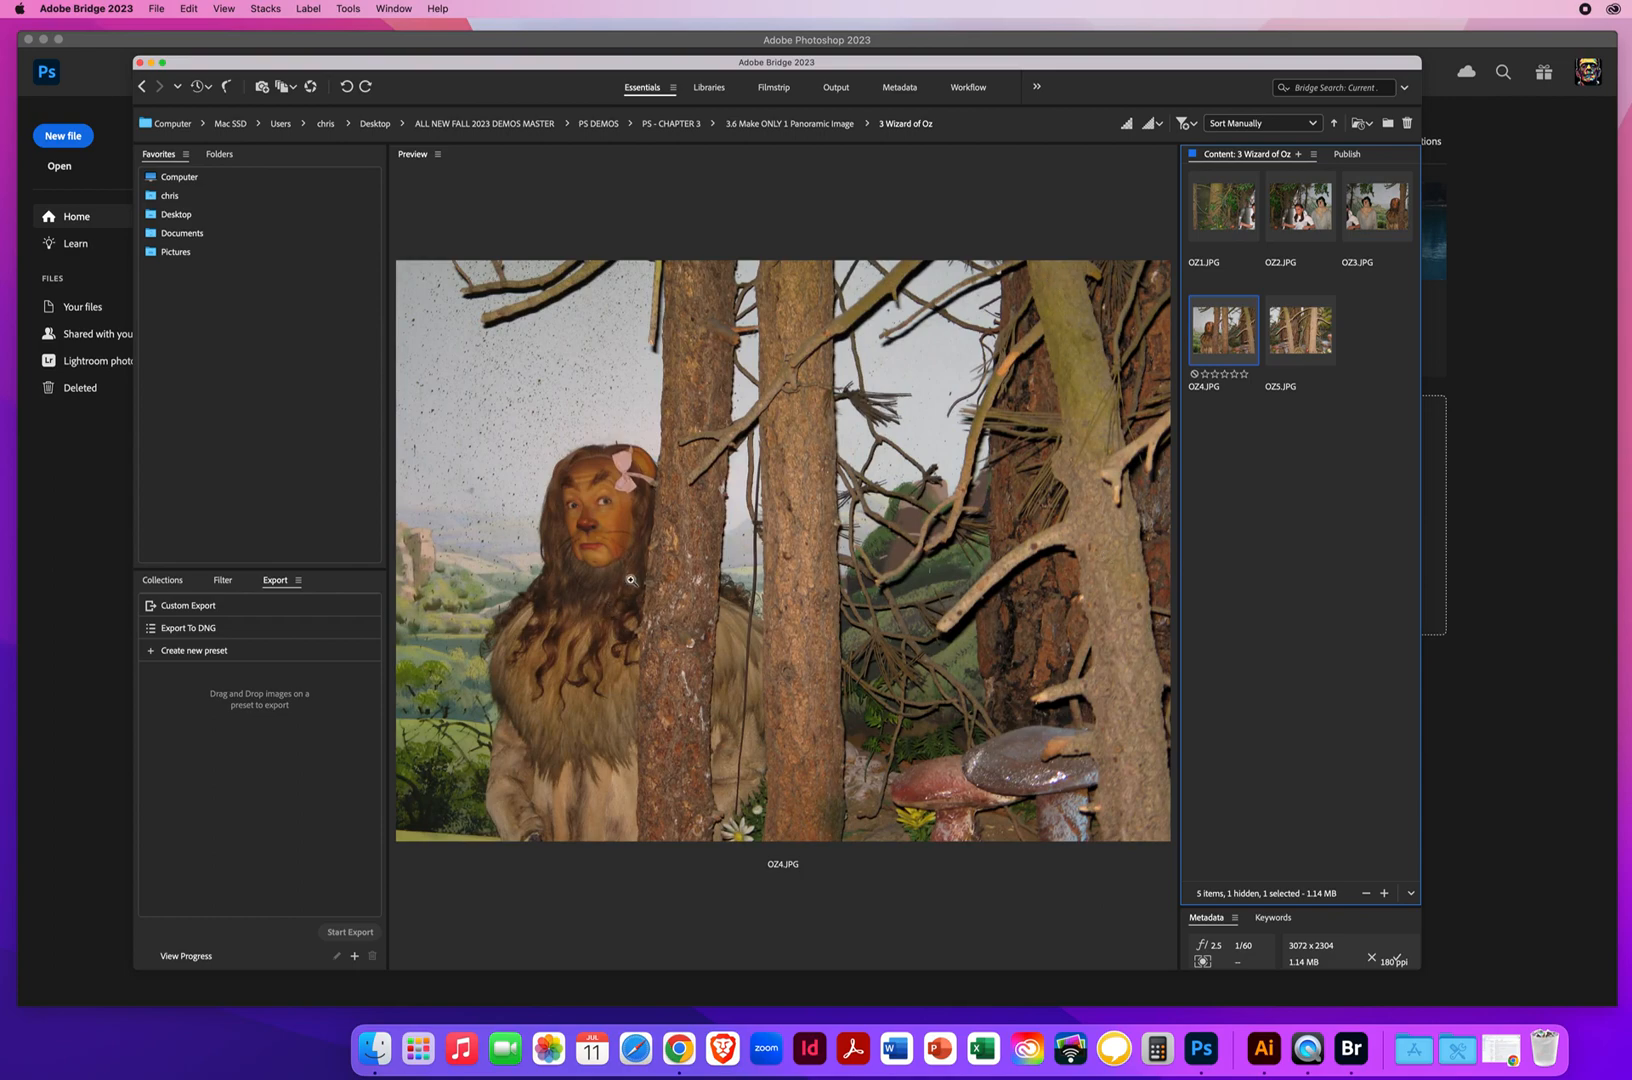
pyautogui.click(1296, 342)
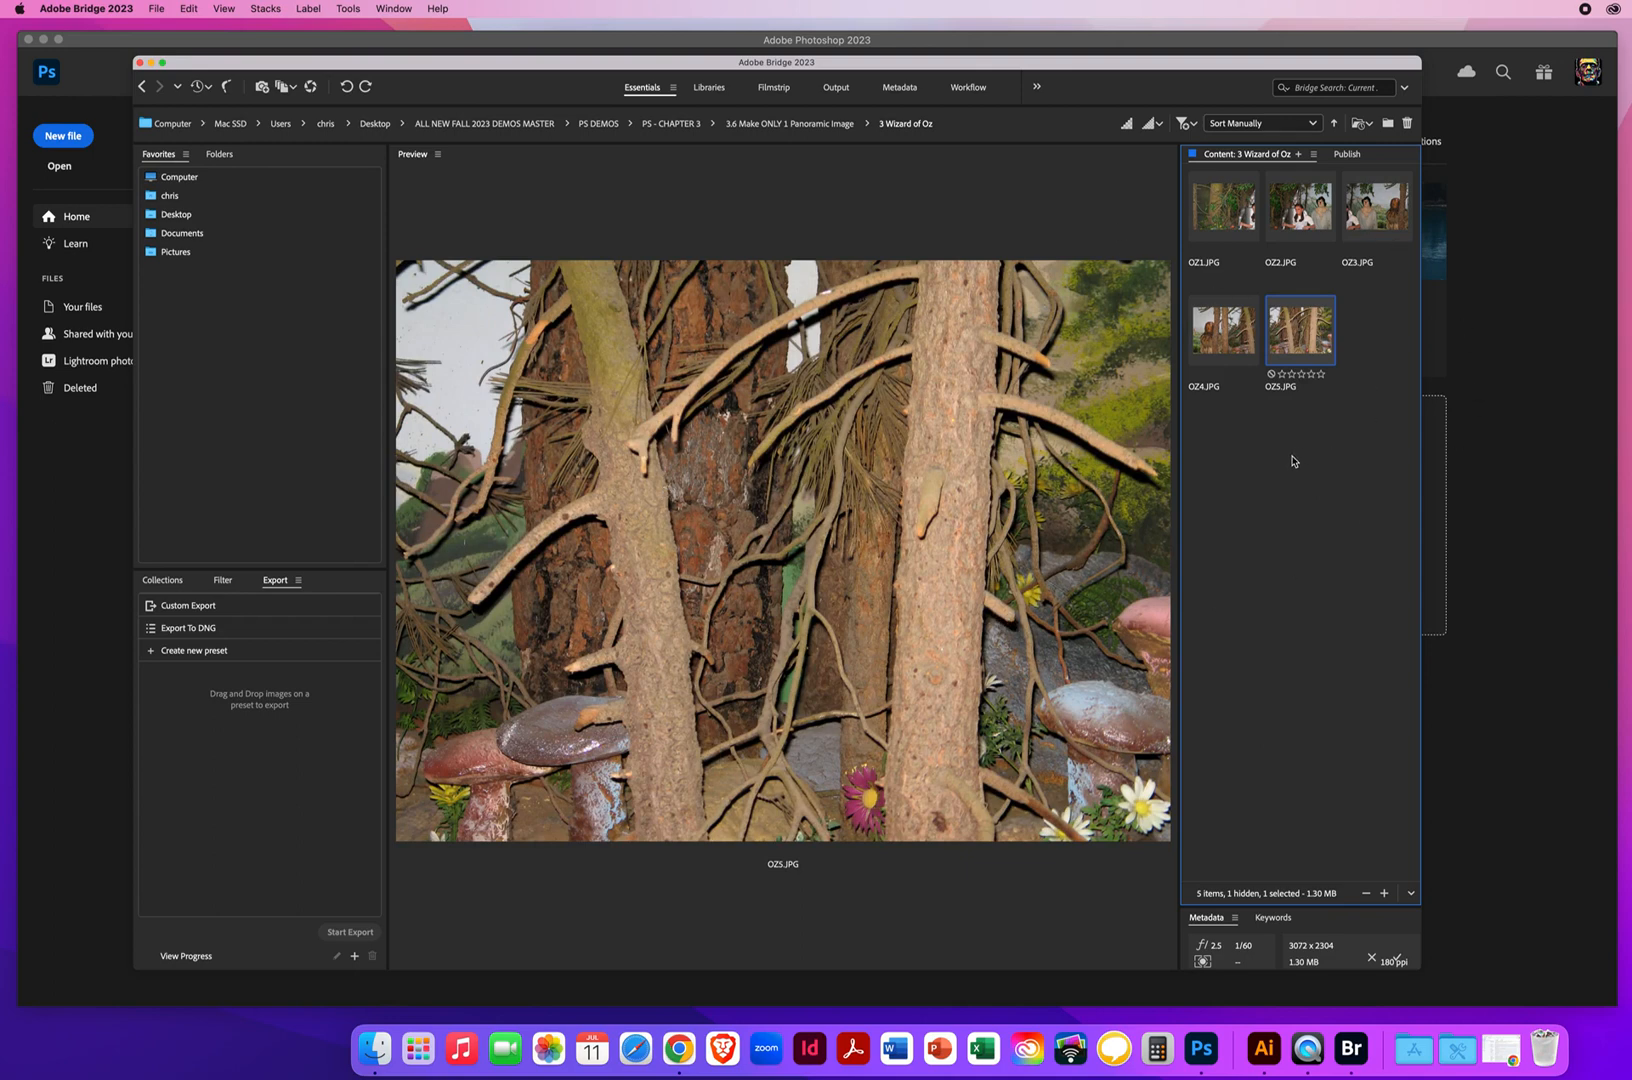
pyautogui.click(1241, 222)
pyautogui.click(1300, 212)
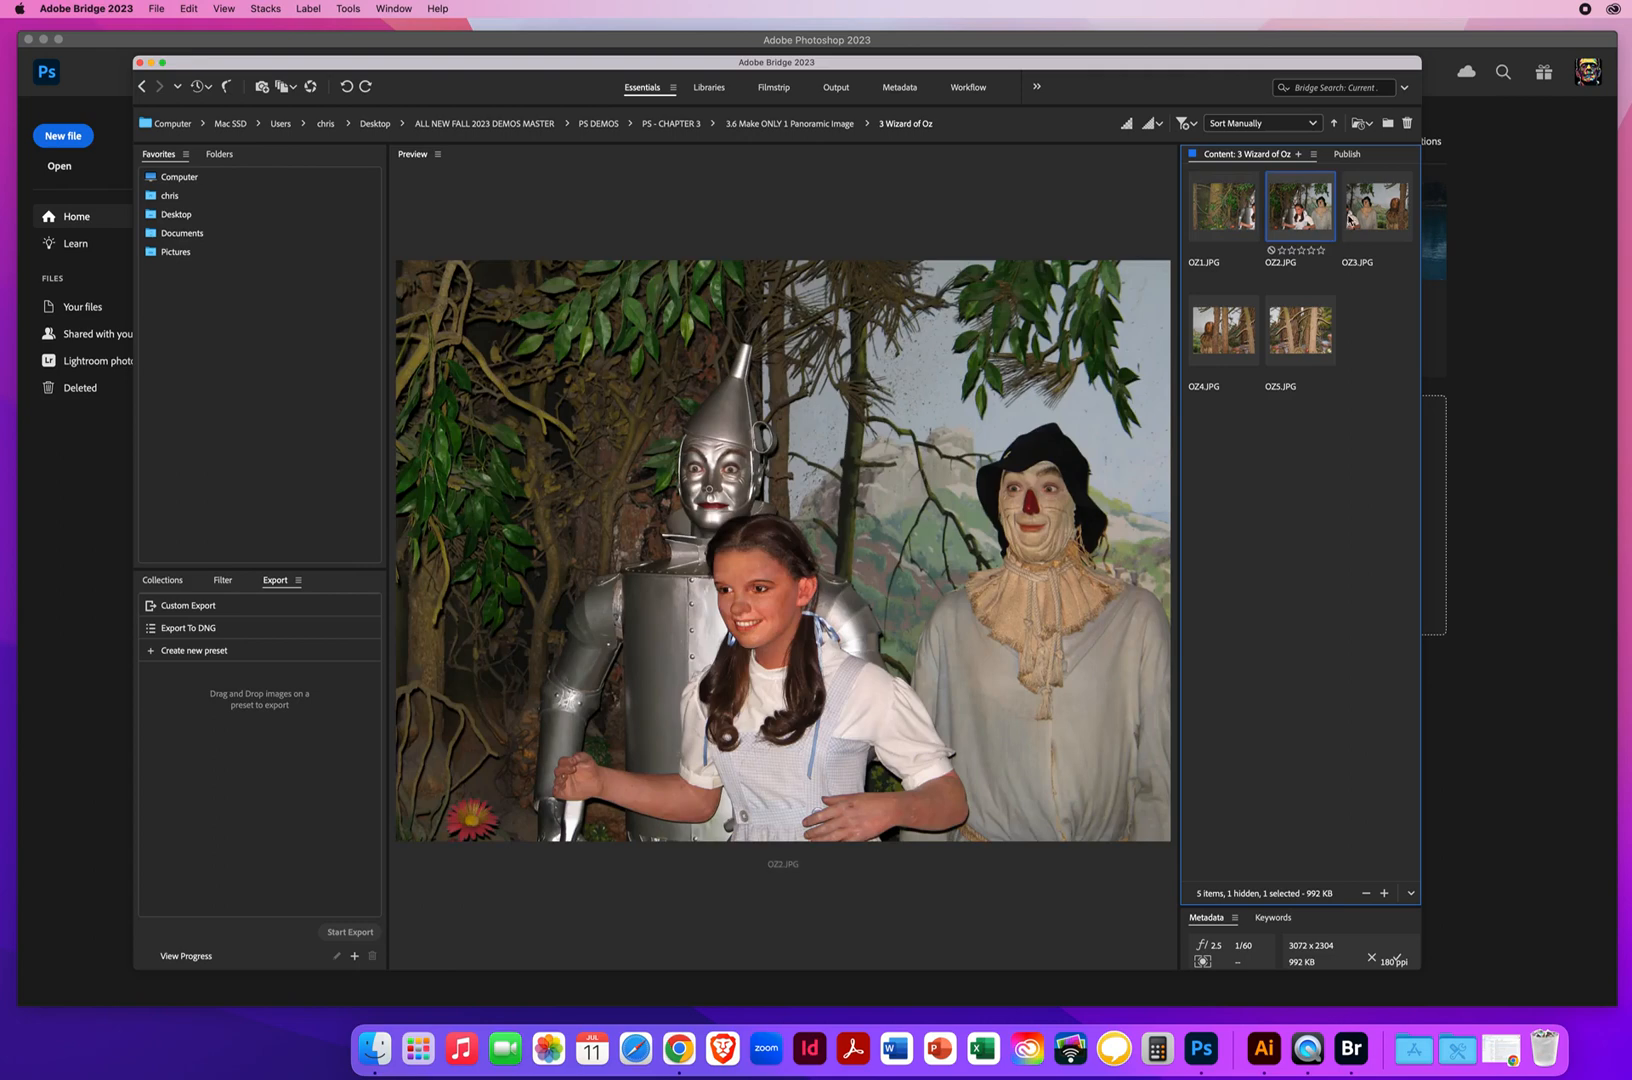
pyautogui.click(1354, 215)
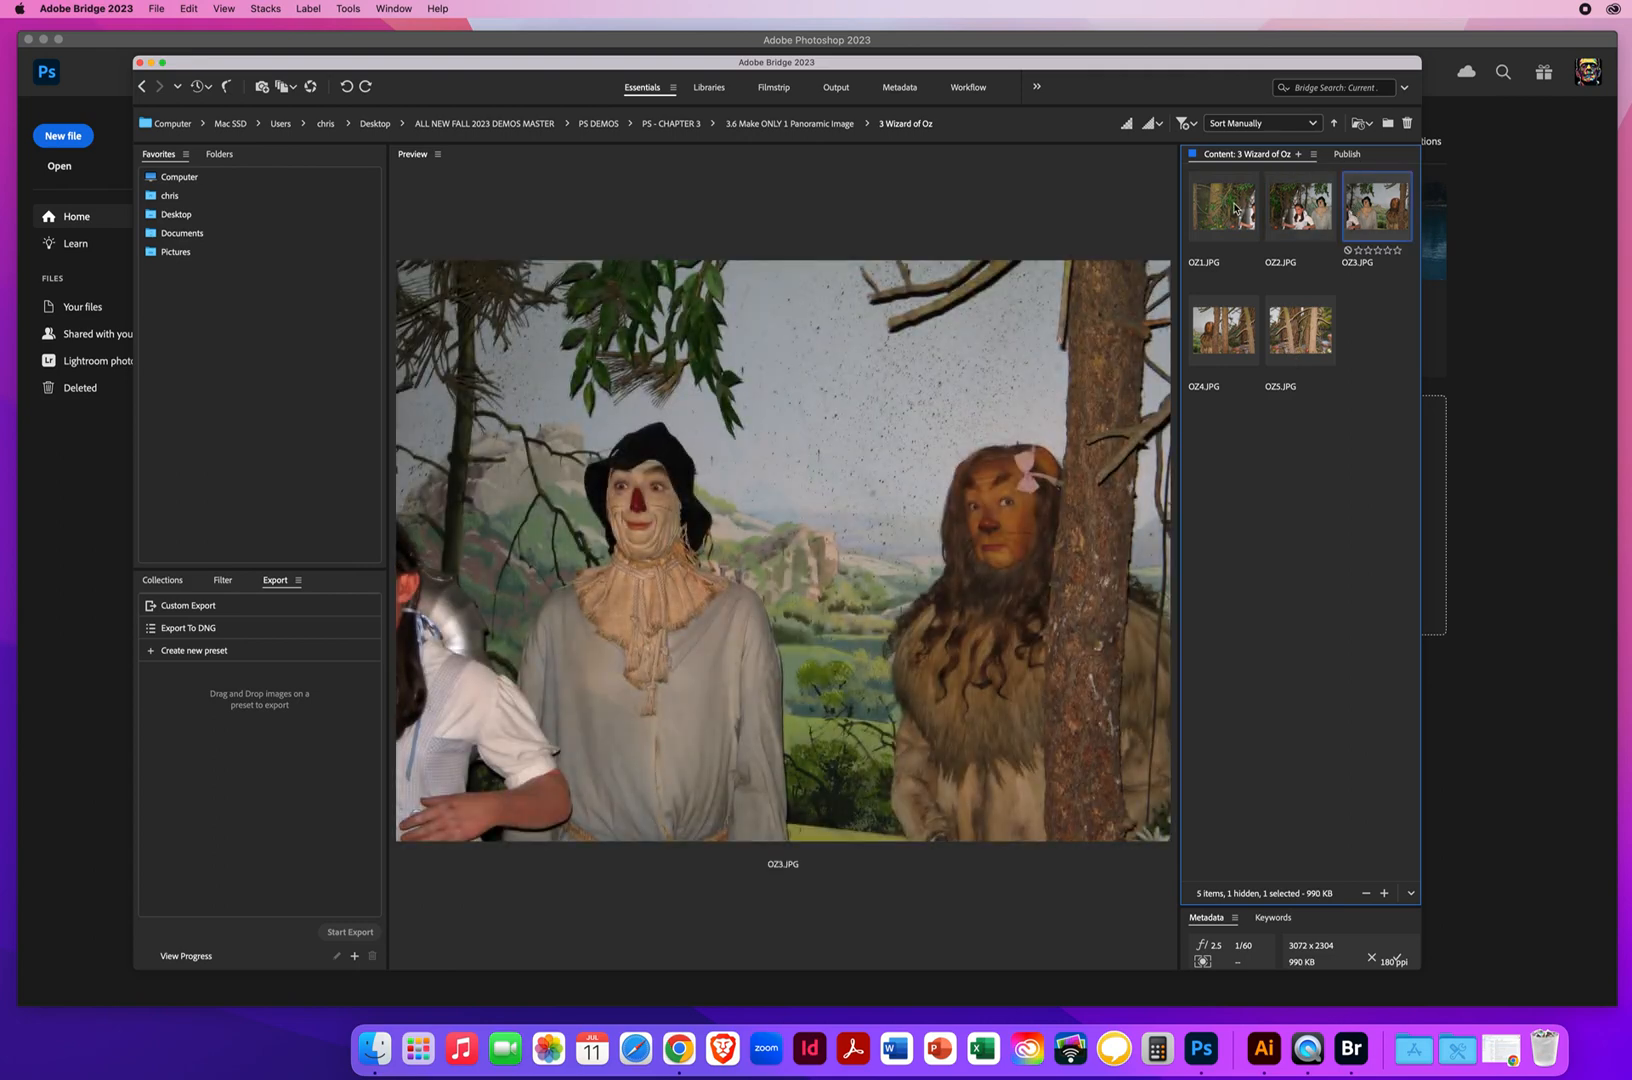
# Select all five Wizard of Oz photos, from OZ1.JPG through OZ5.JPG
pyautogui.click(1237, 213)
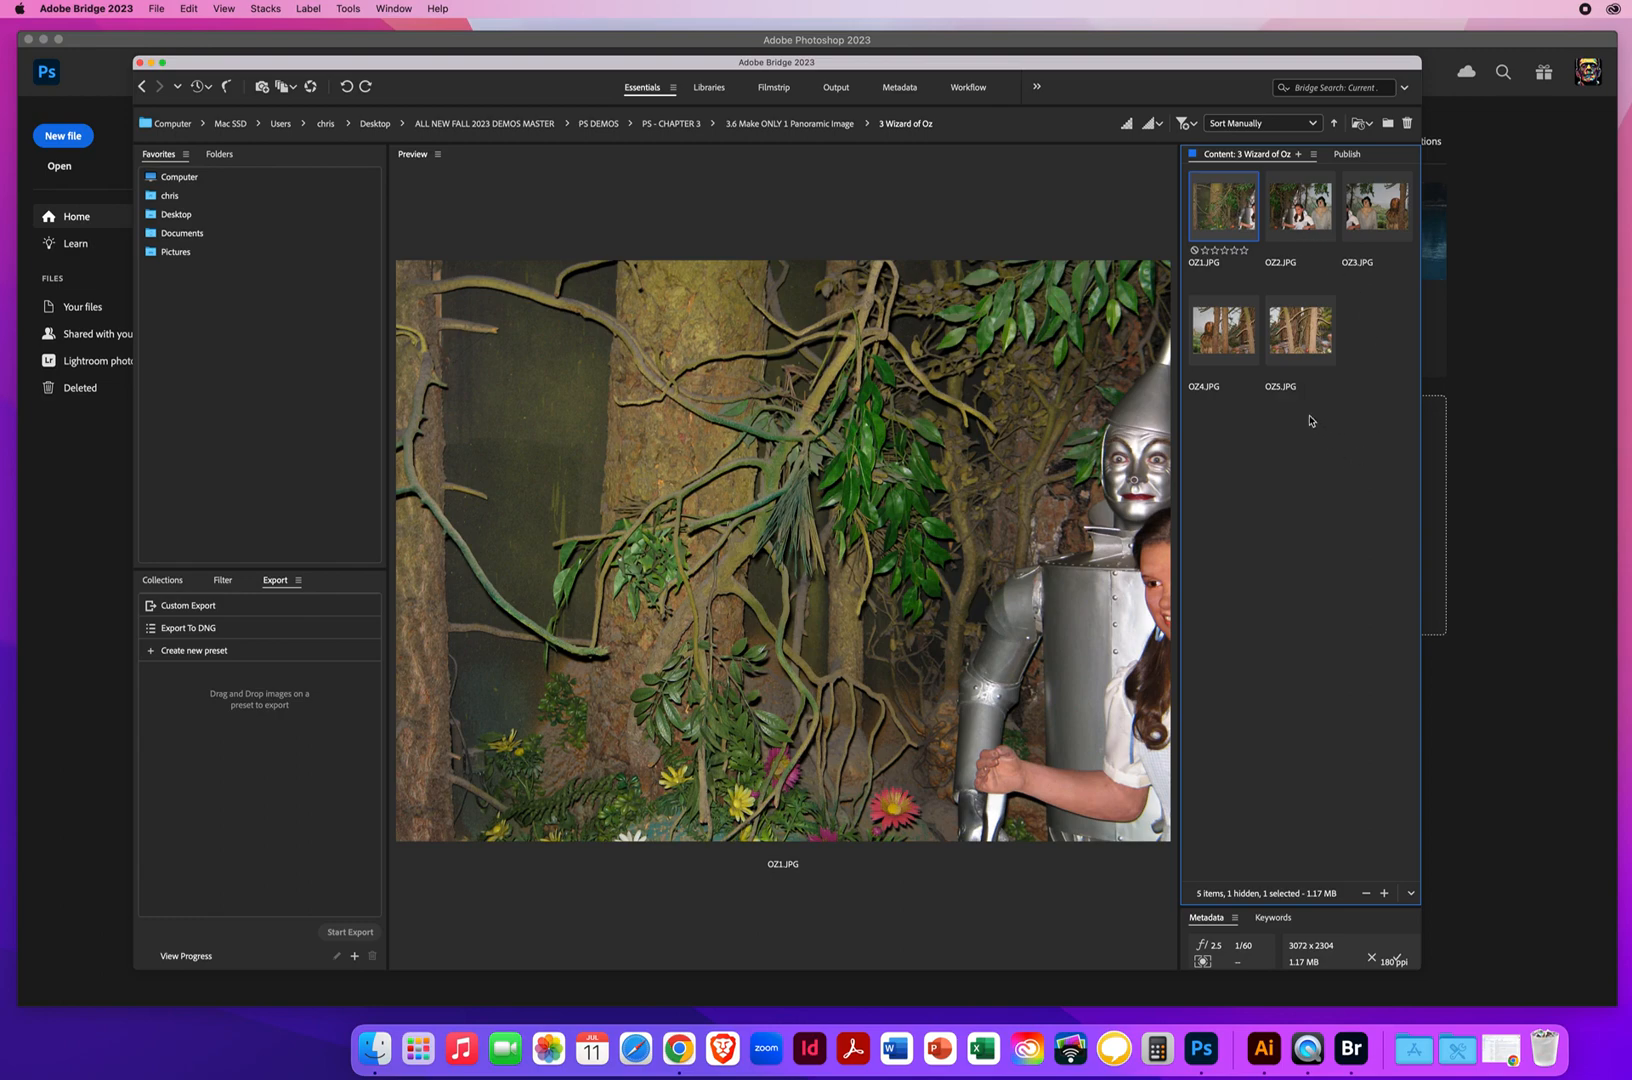
pyautogui.keyDown('shift'); pyautogui.click(1283, 350); pyautogui.keyUp('shift')
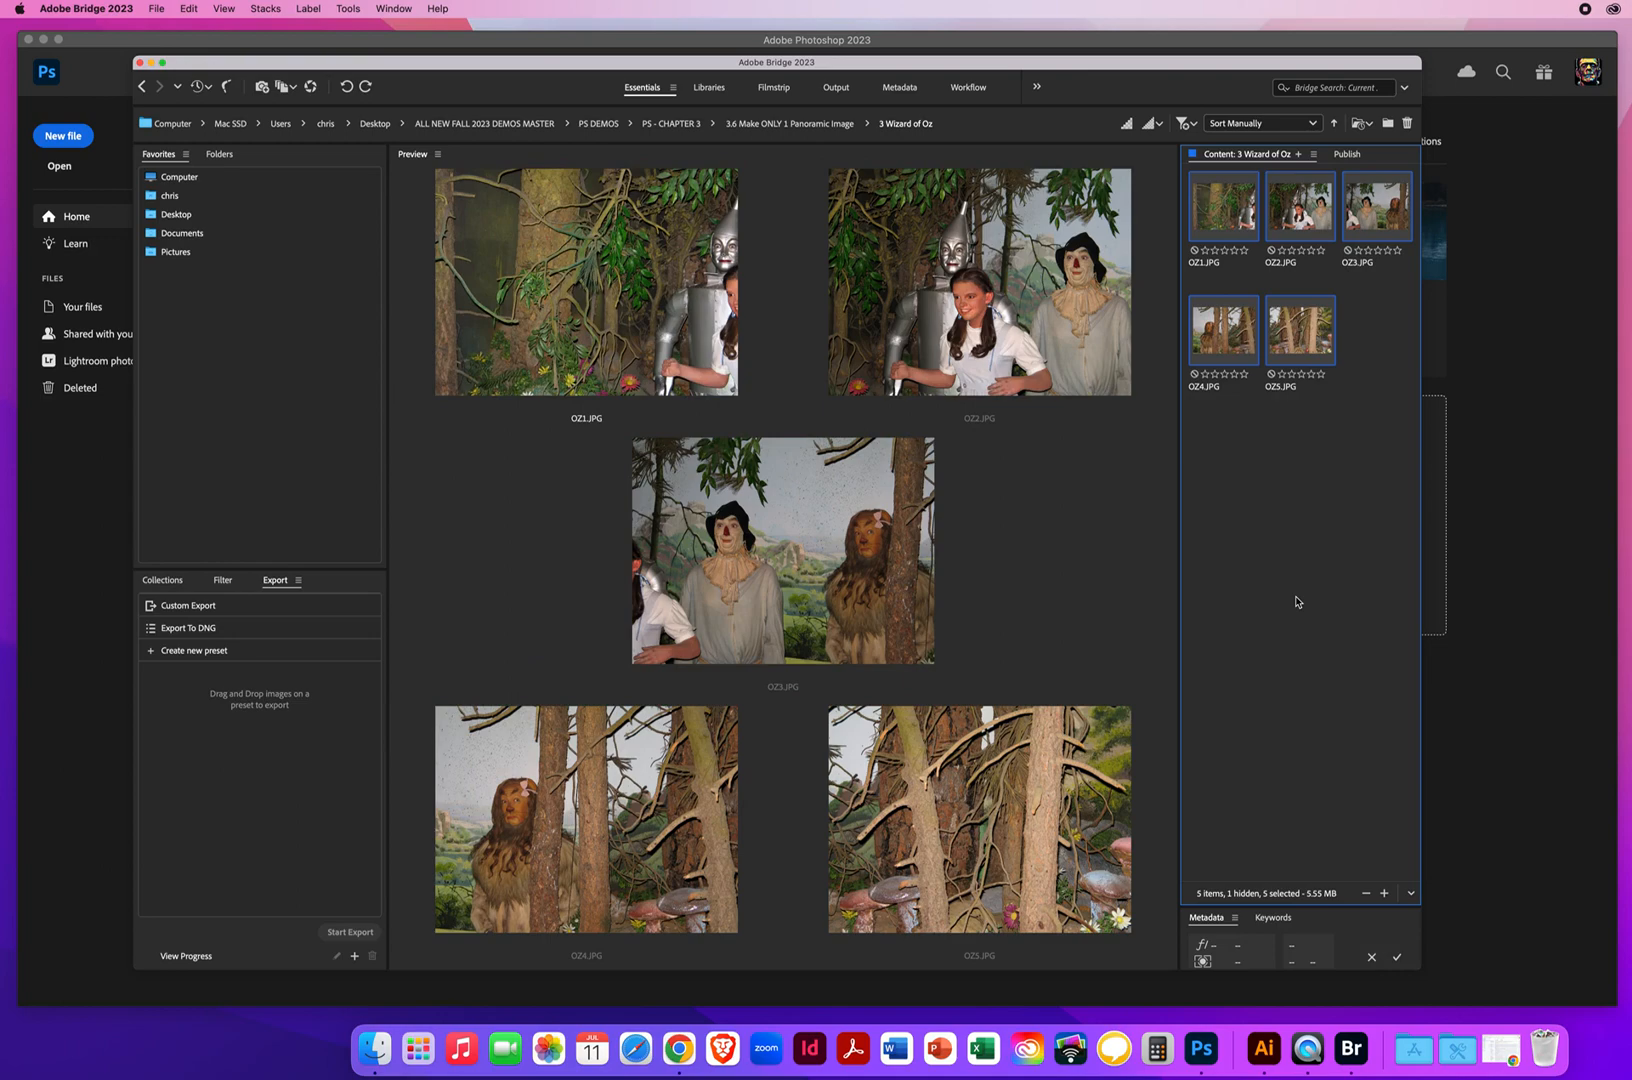
pyautogui.click(1229, 222)
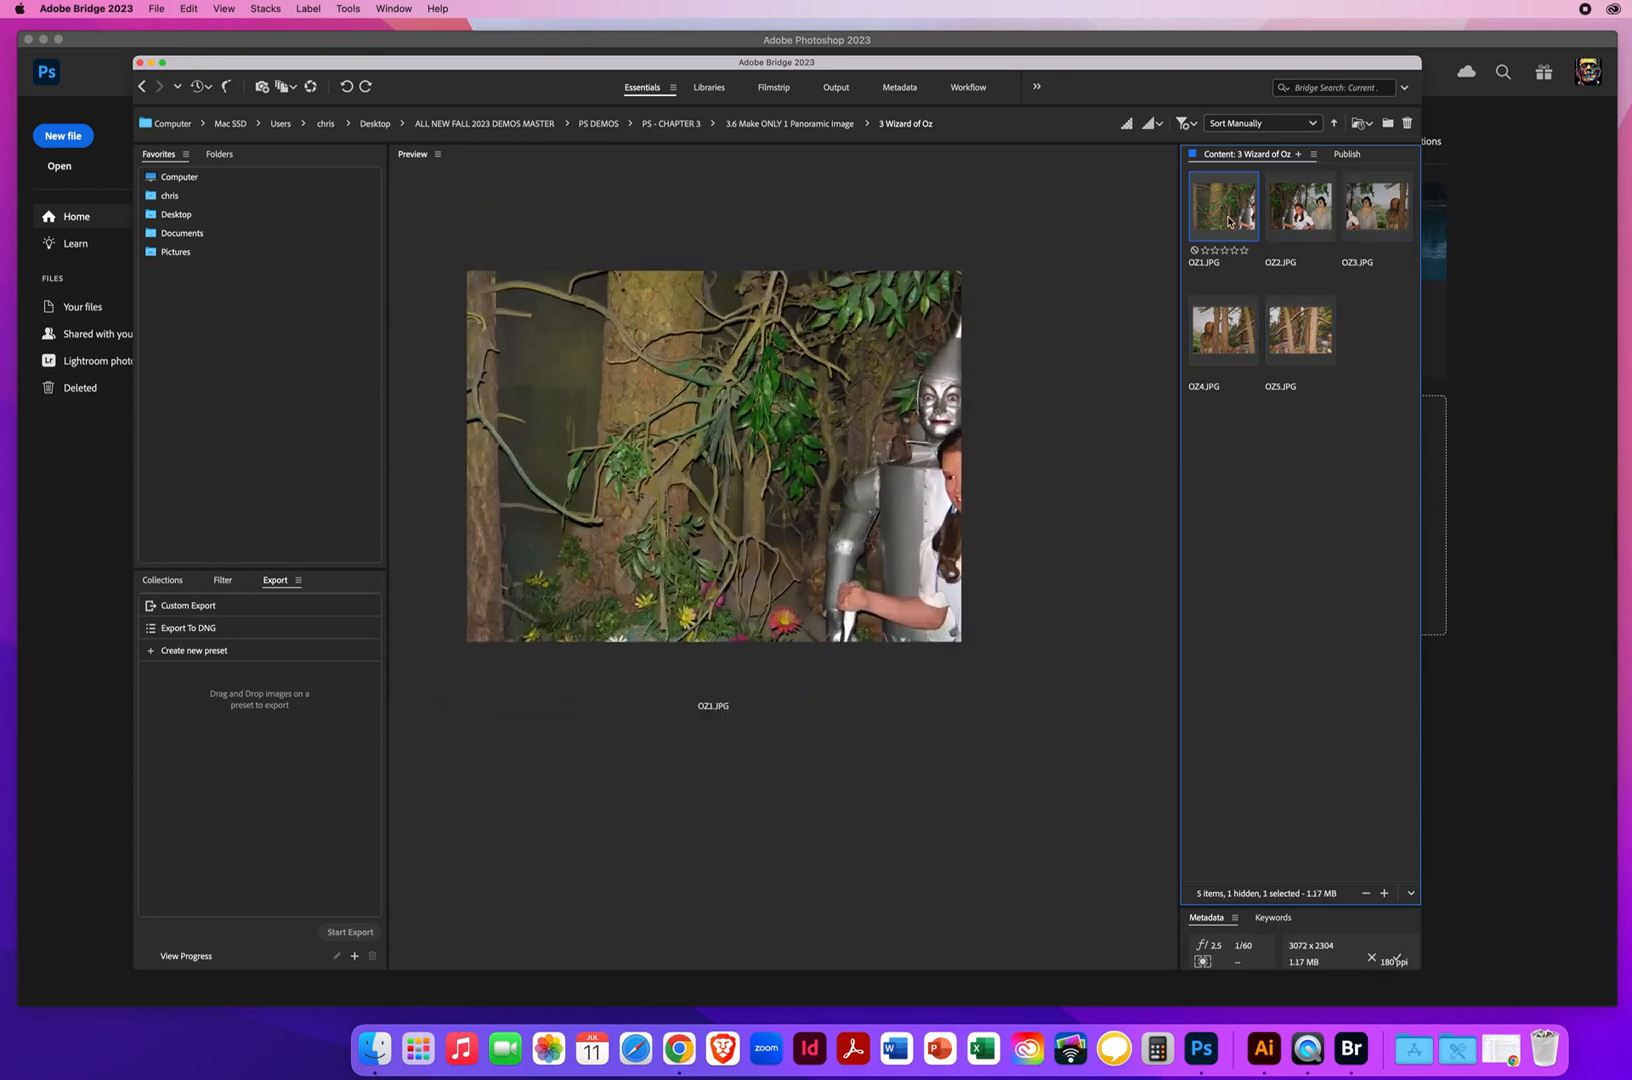
pyautogui.keyDown('shift'); pyautogui.click(1316, 346); pyautogui.keyUp('shift')
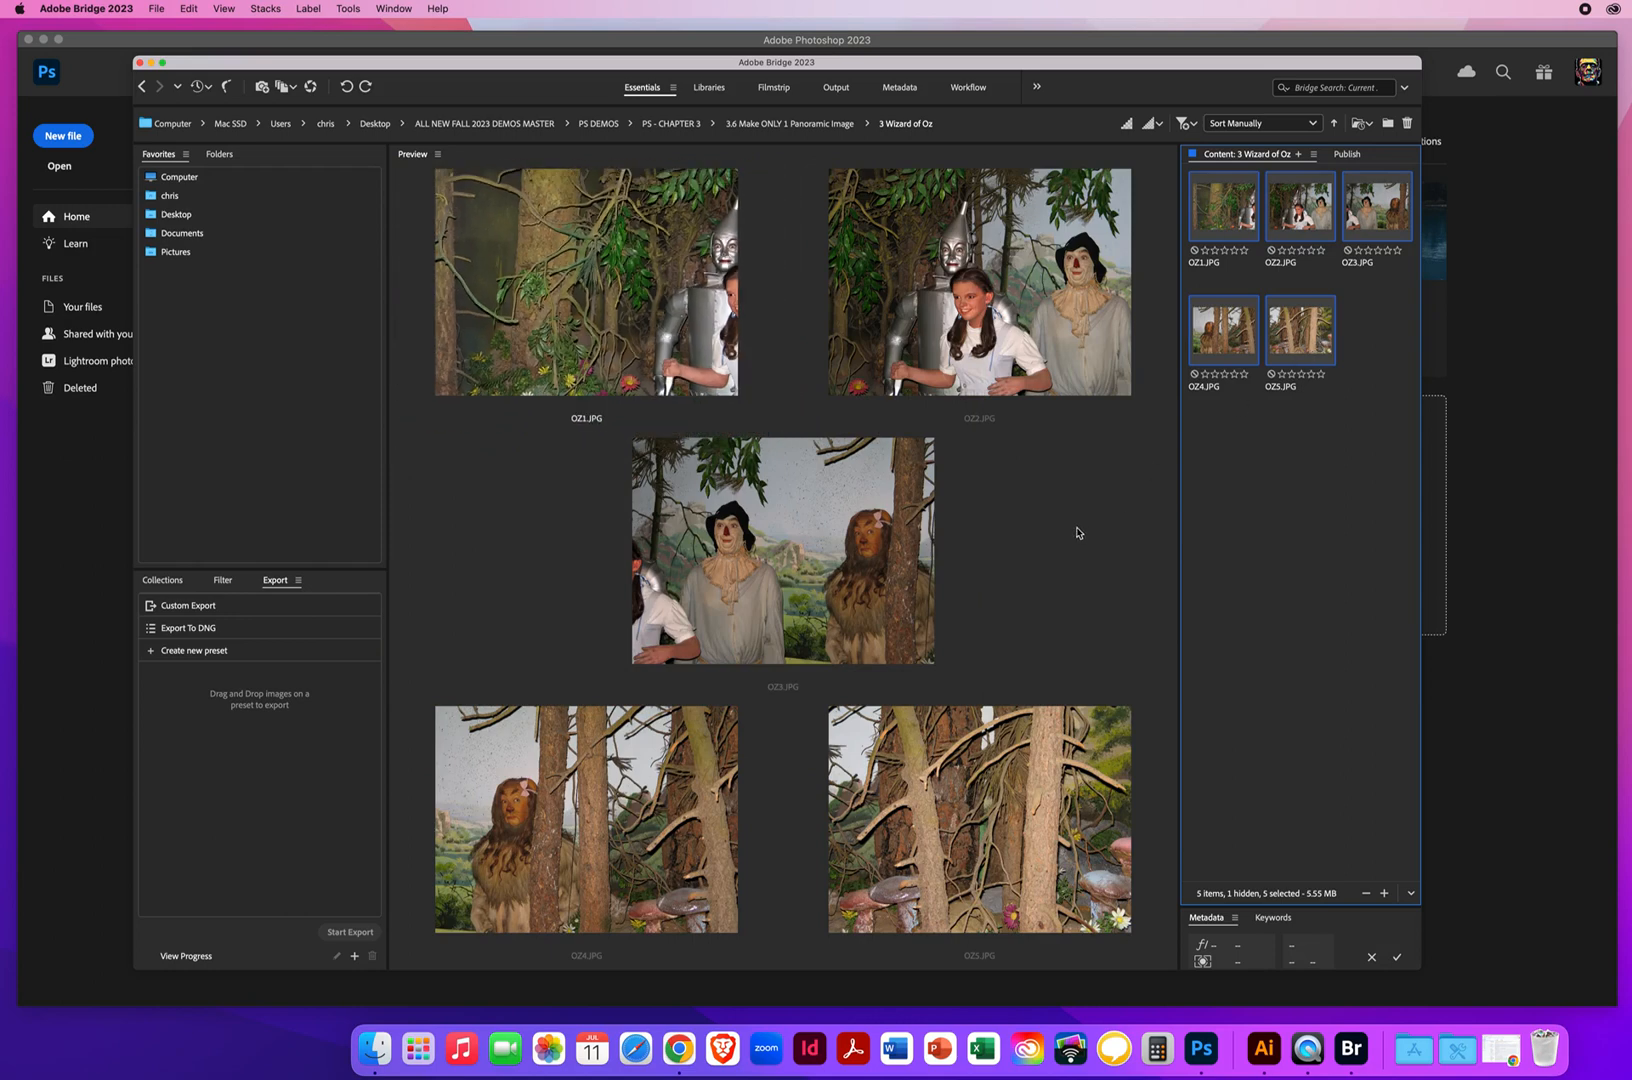
# Try to load the five selected photos into Photoshop layers, declining to queue the command
pyautogui.click(351, 10)
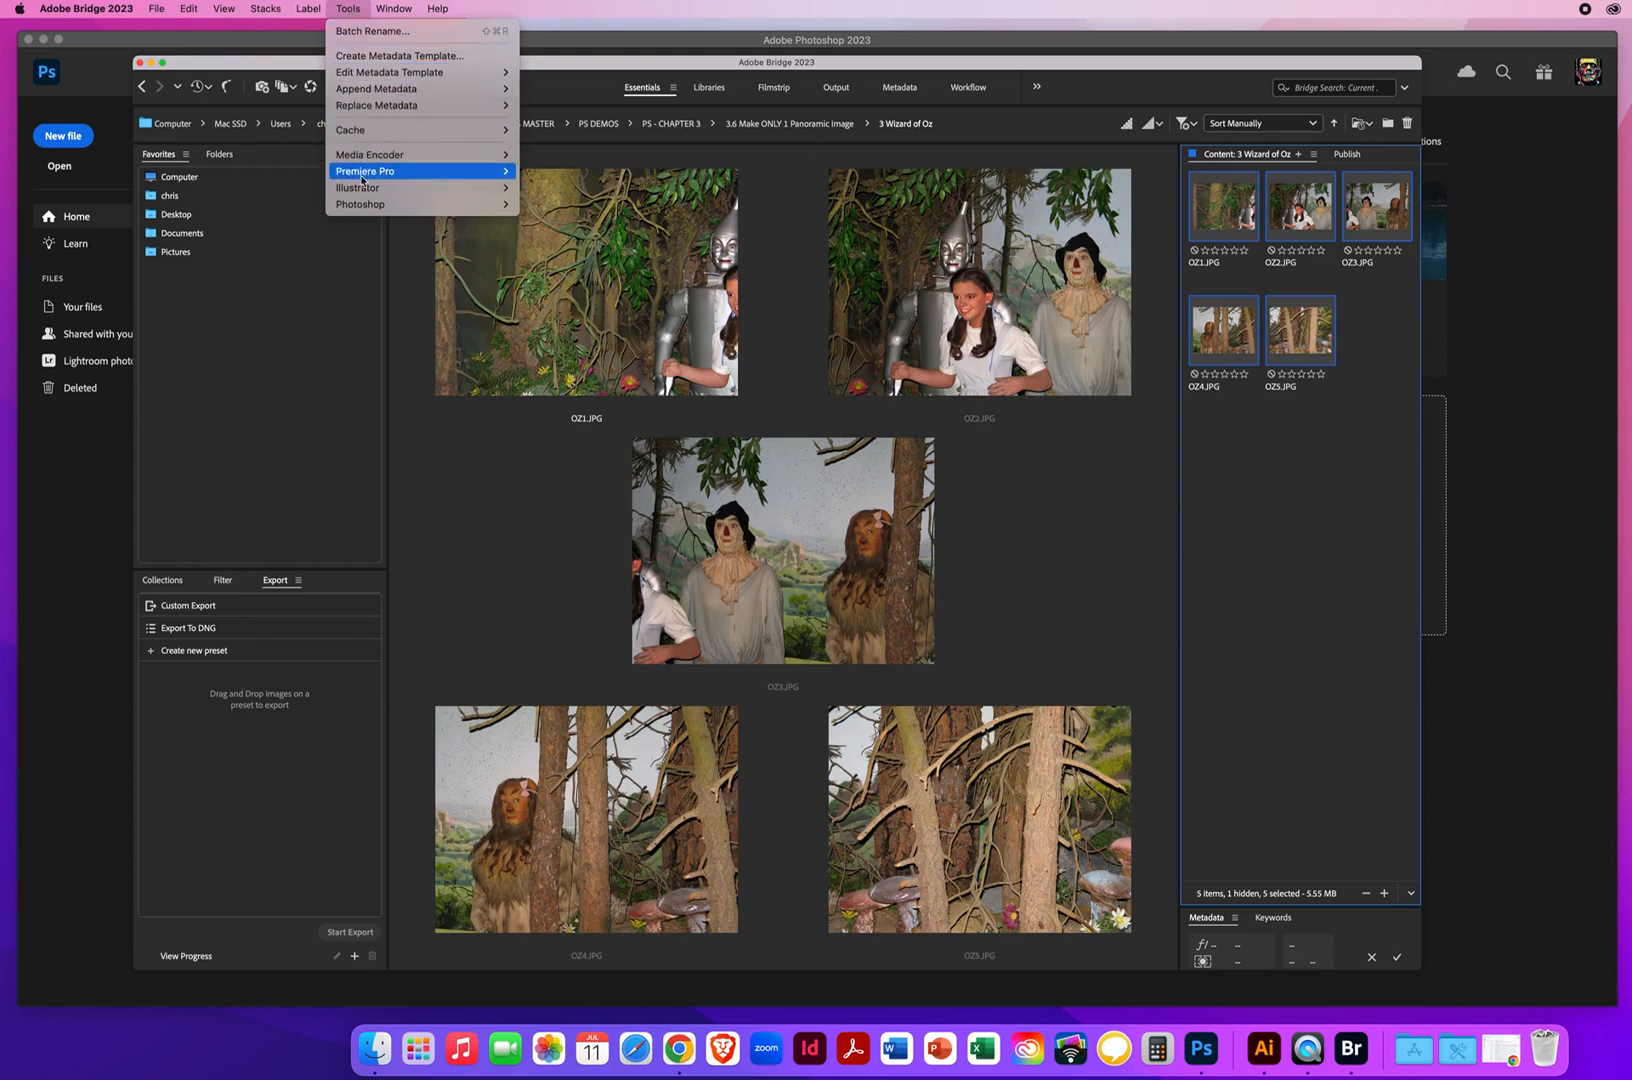
pyautogui.moveTo(353, 206)
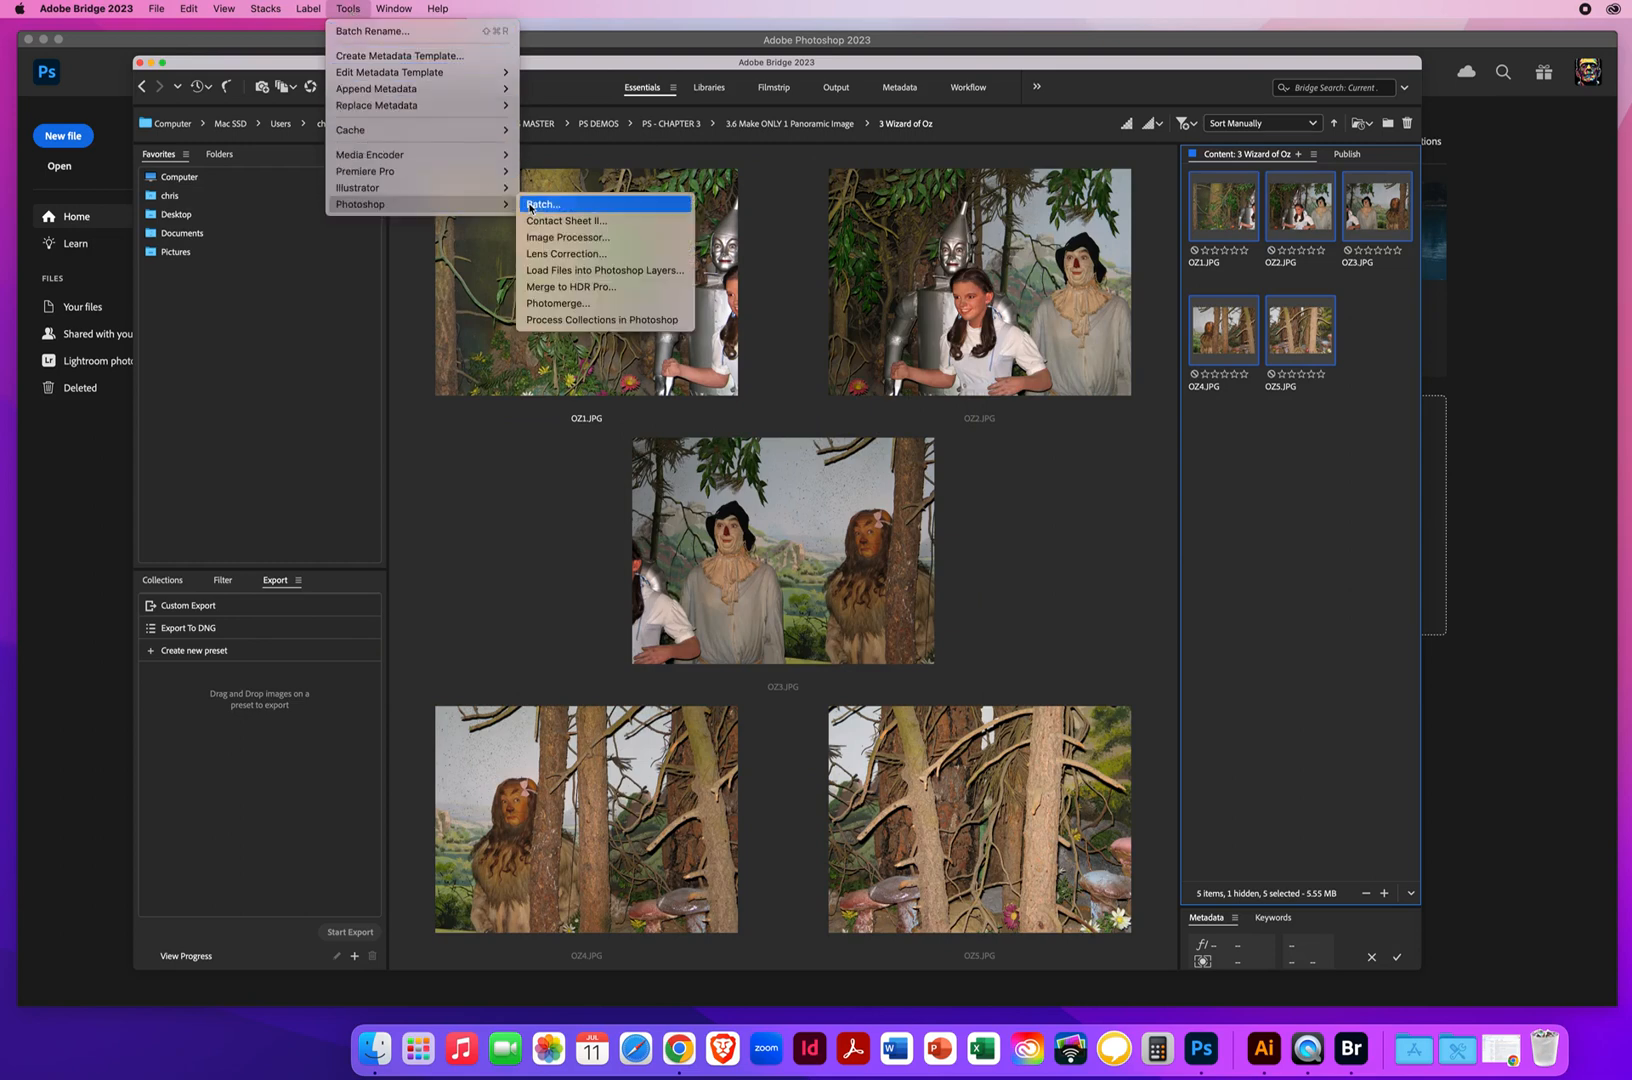
pyautogui.click(632, 275)
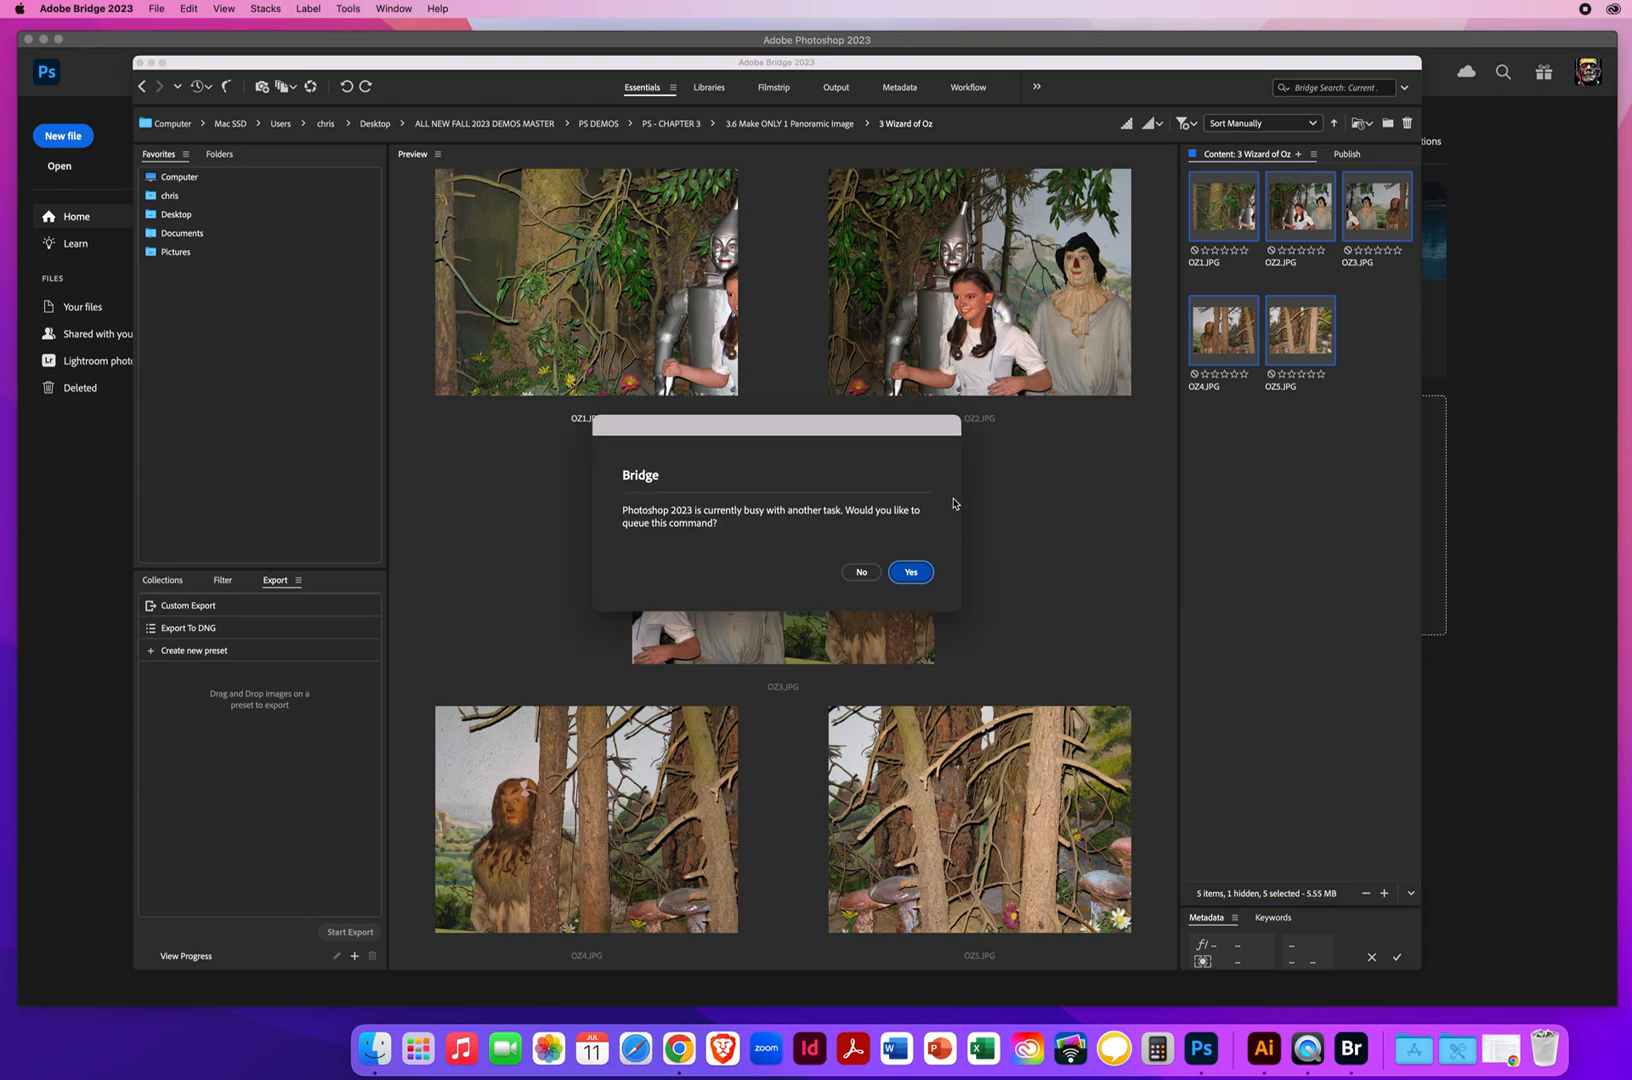
pyautogui.moveTo(786, 426); pyautogui.dragTo(995, 463)
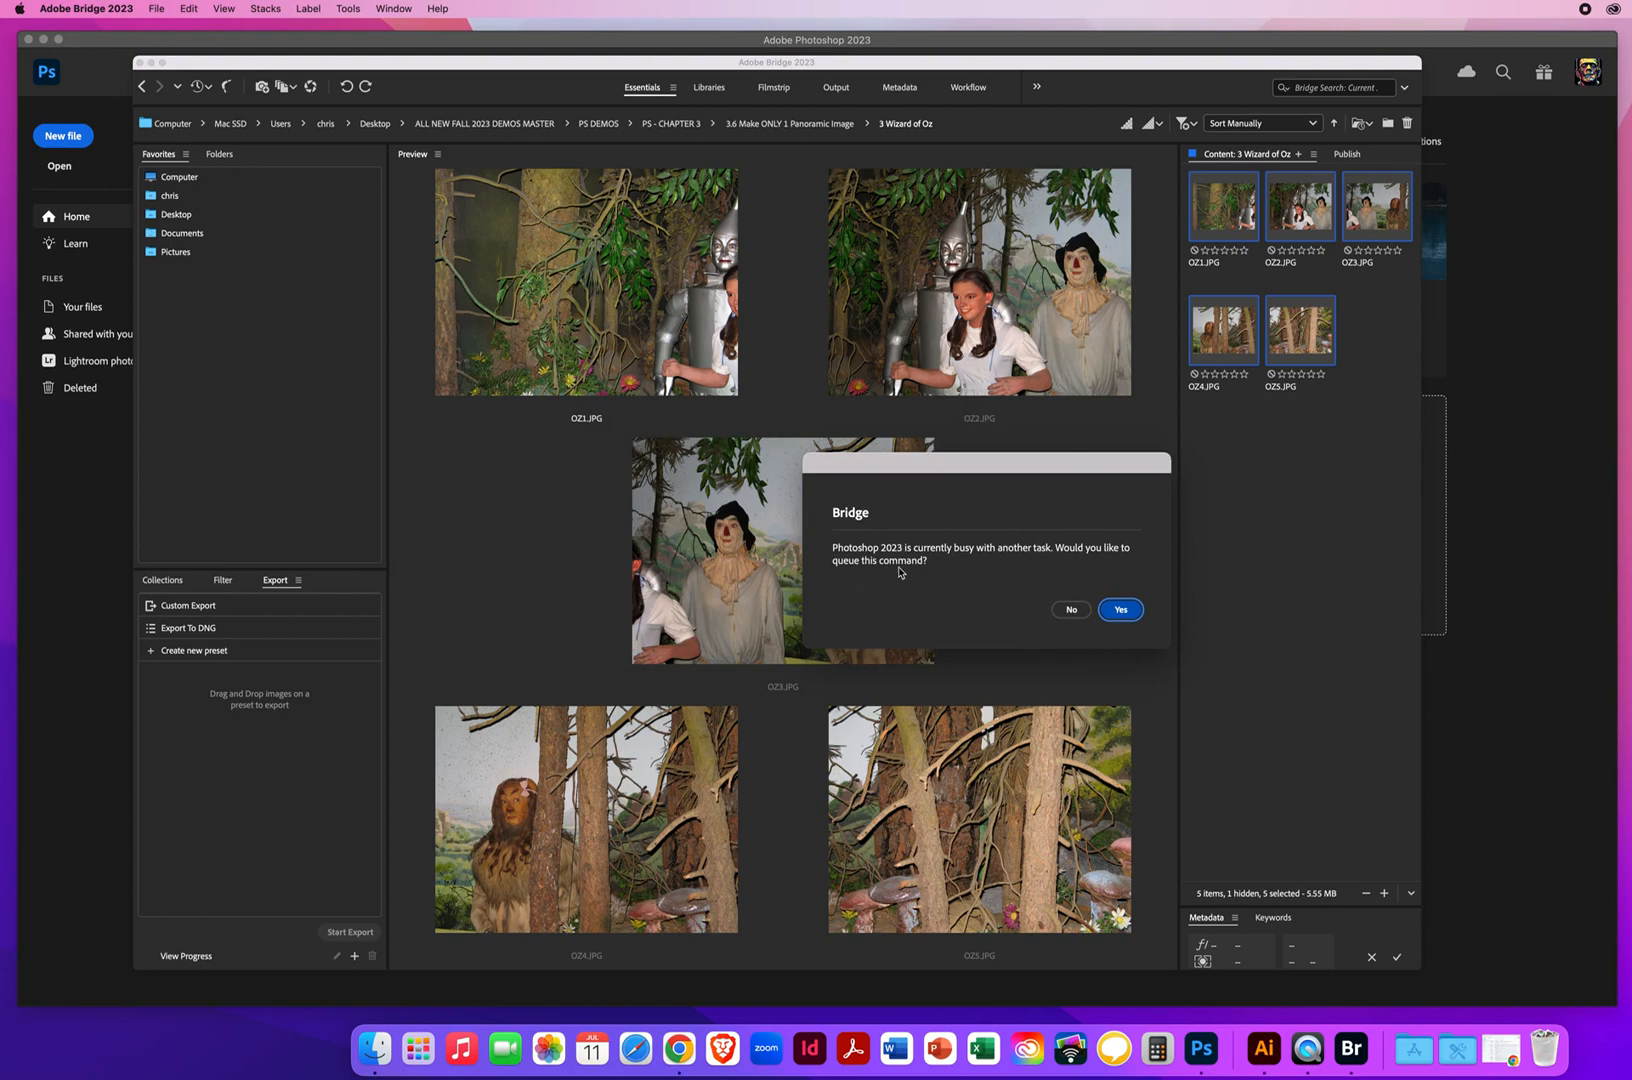
pyautogui.click(1070, 610)
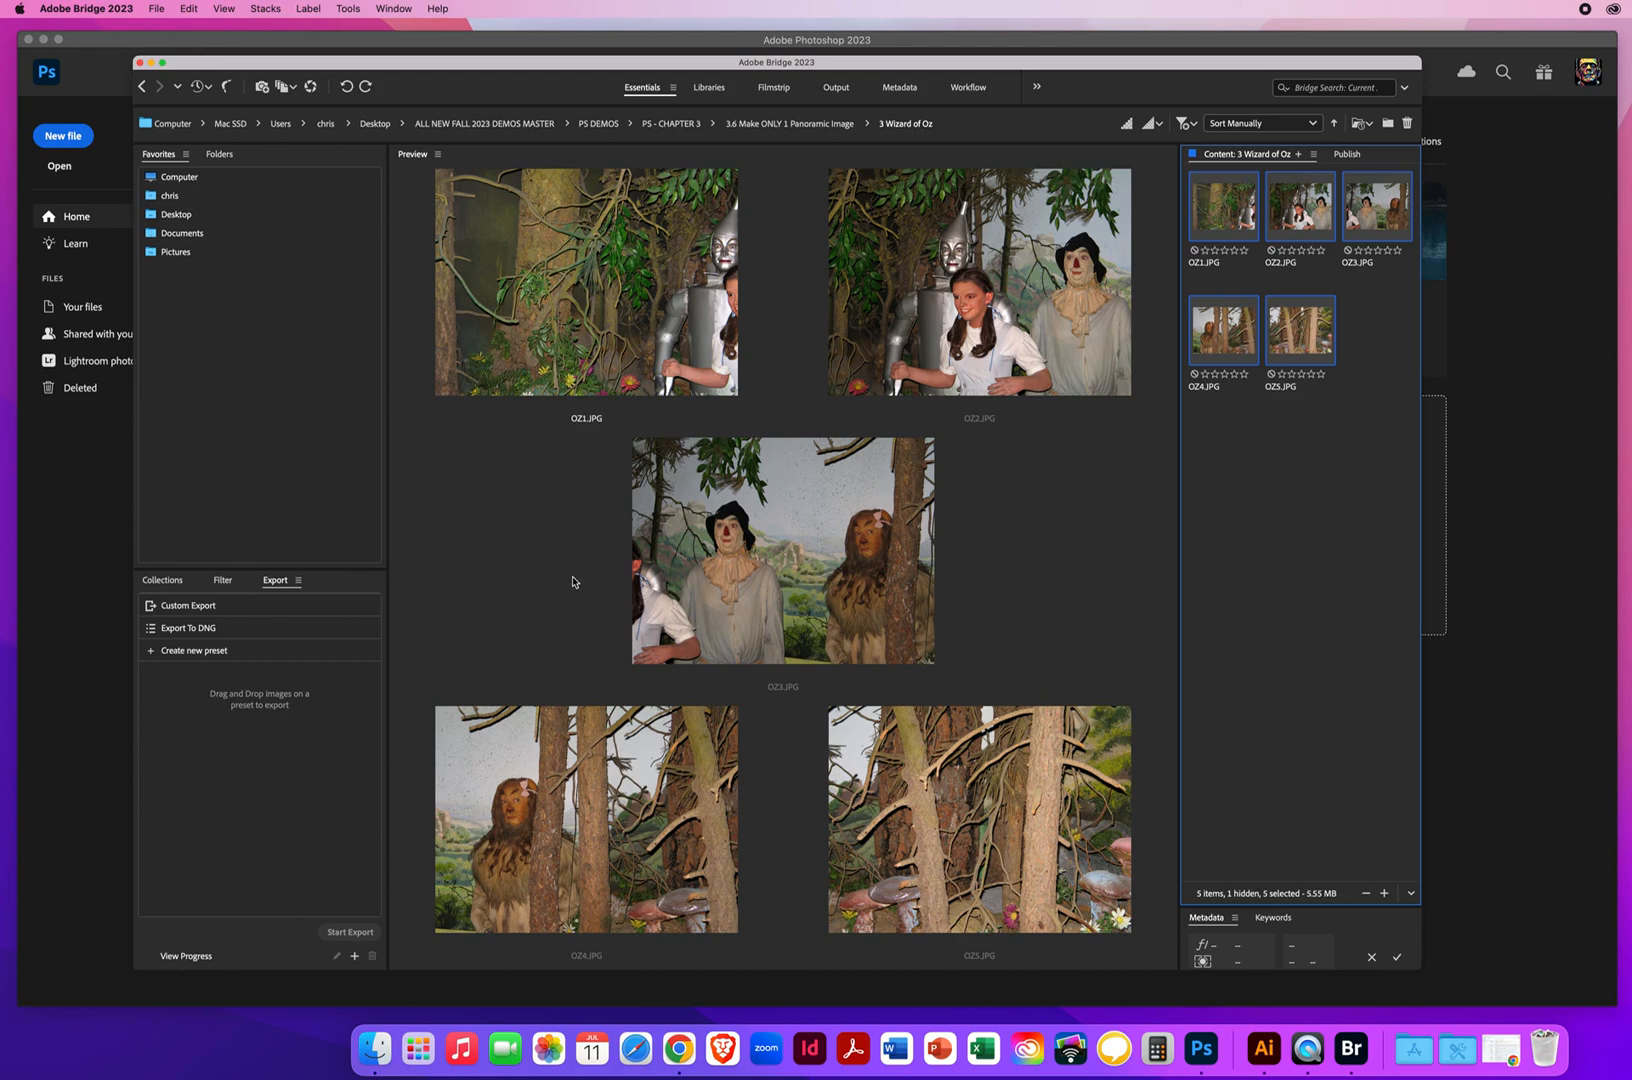
pyautogui.click(348, 9)
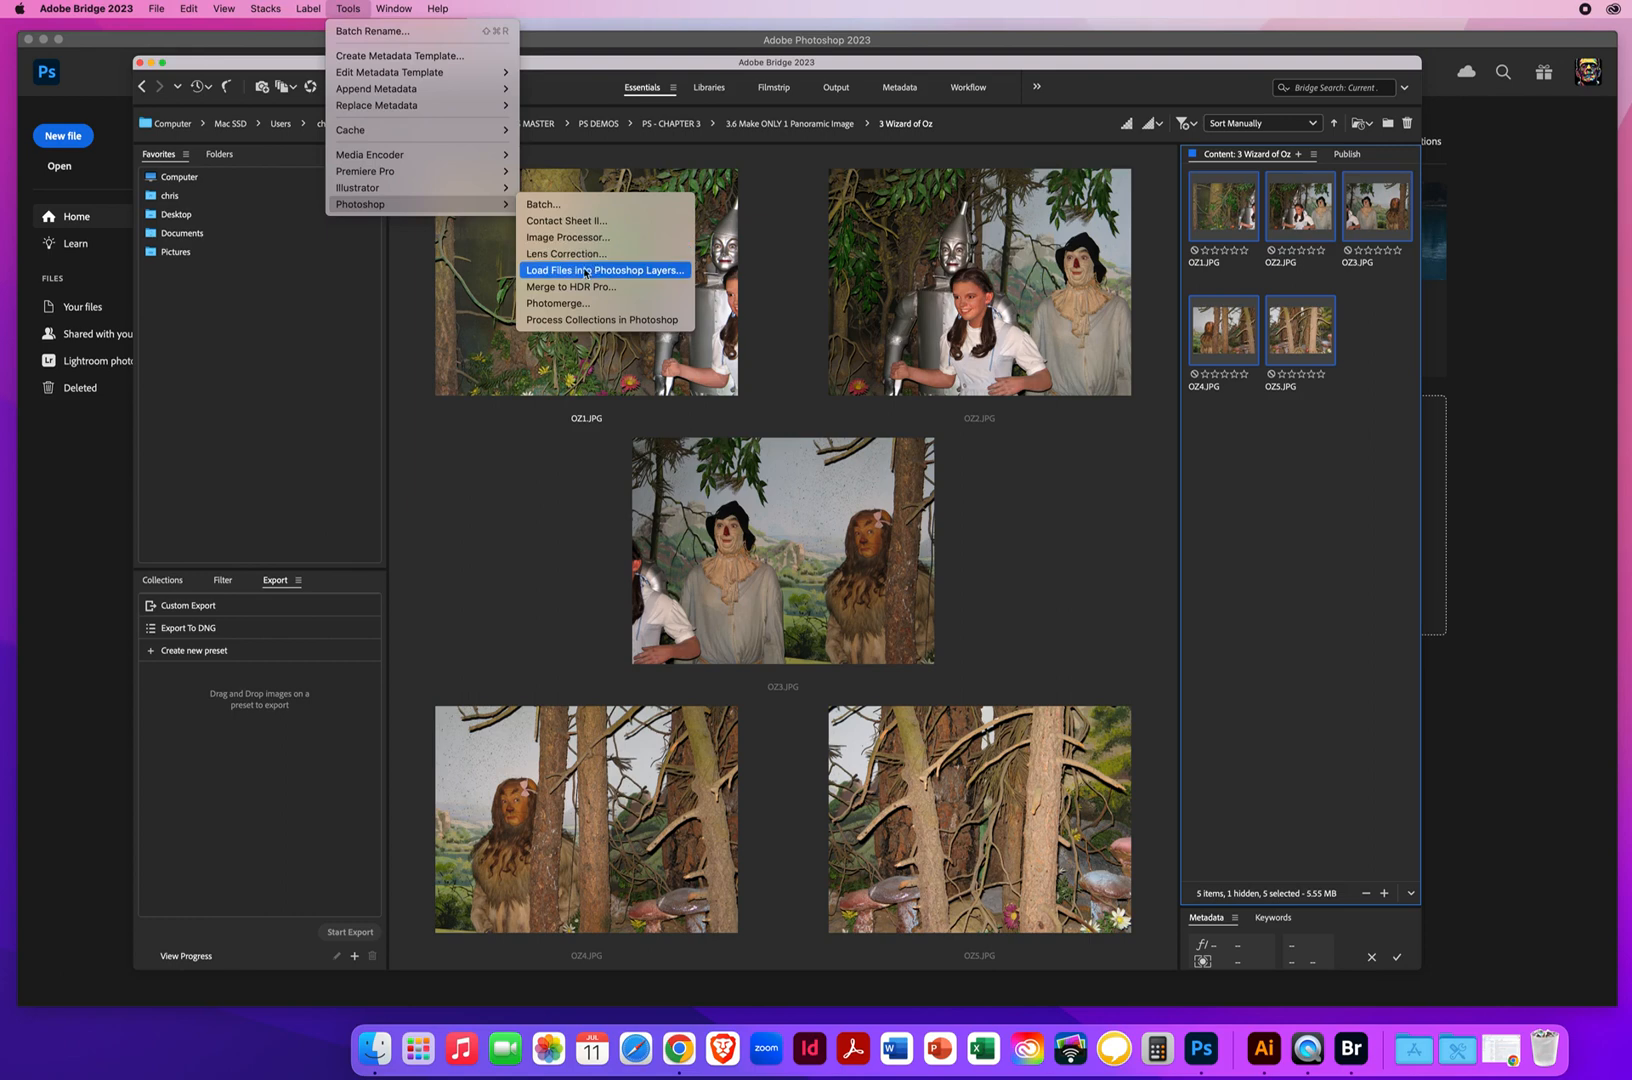
pyautogui.click(583, 272)
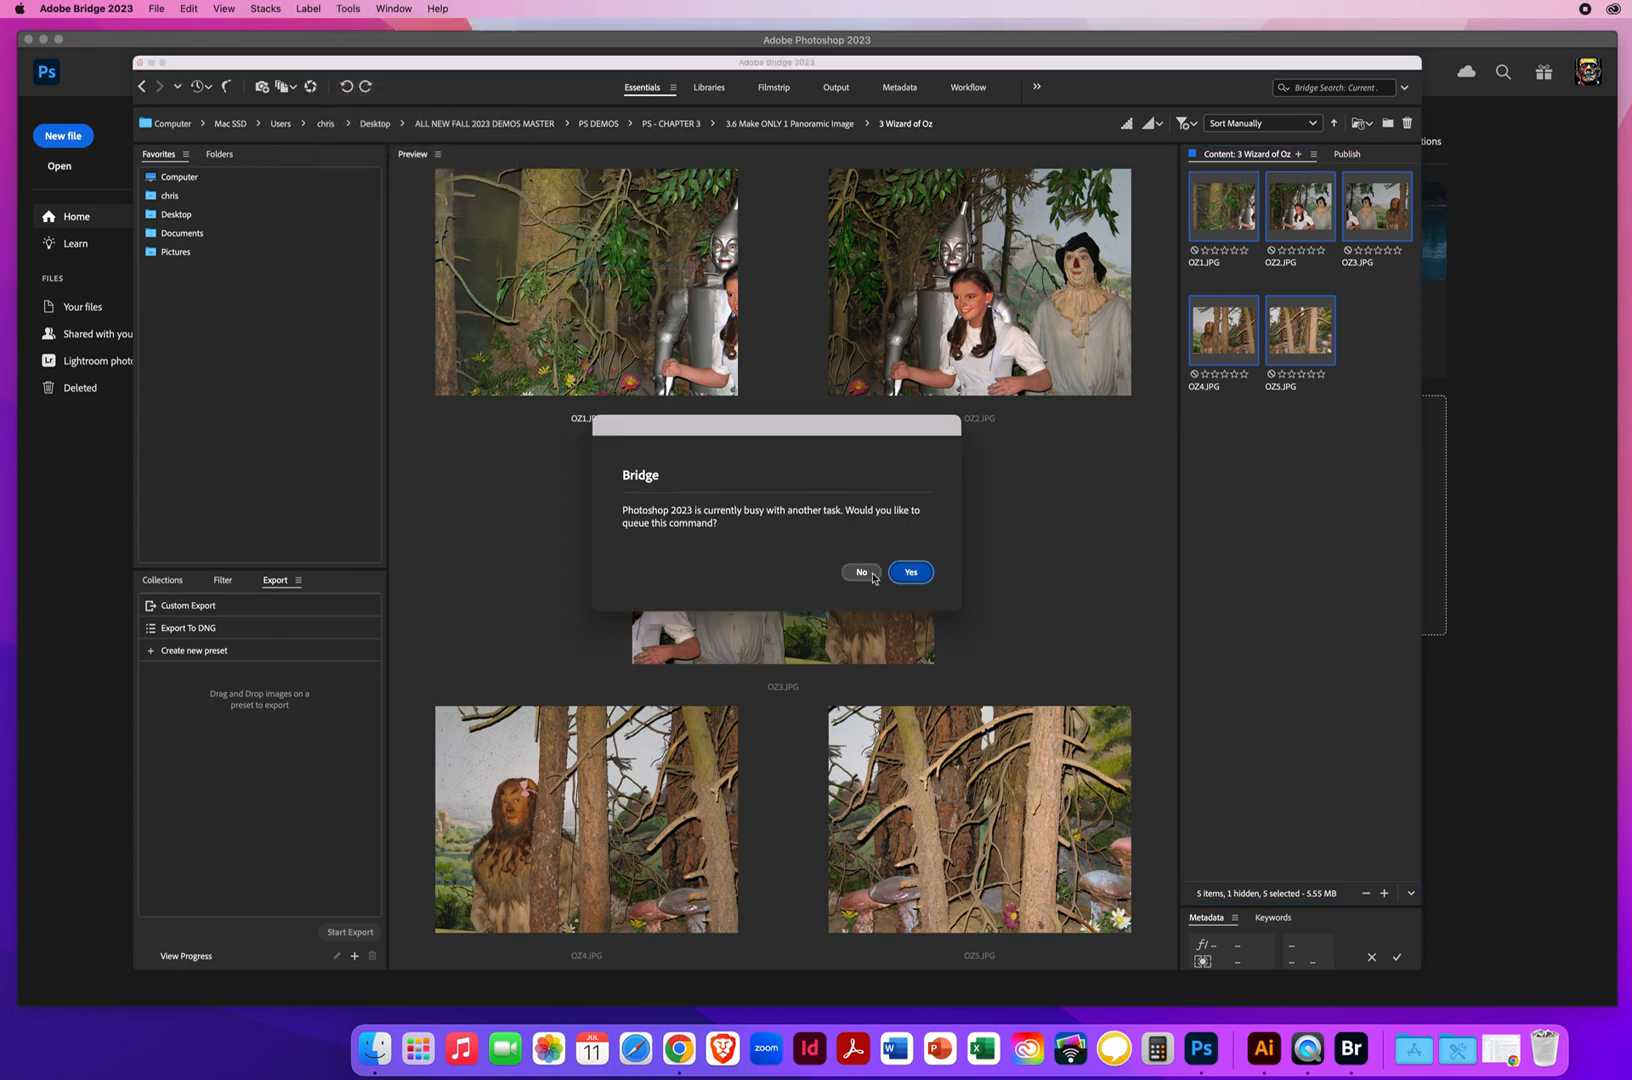
pyautogui.click(861, 577)
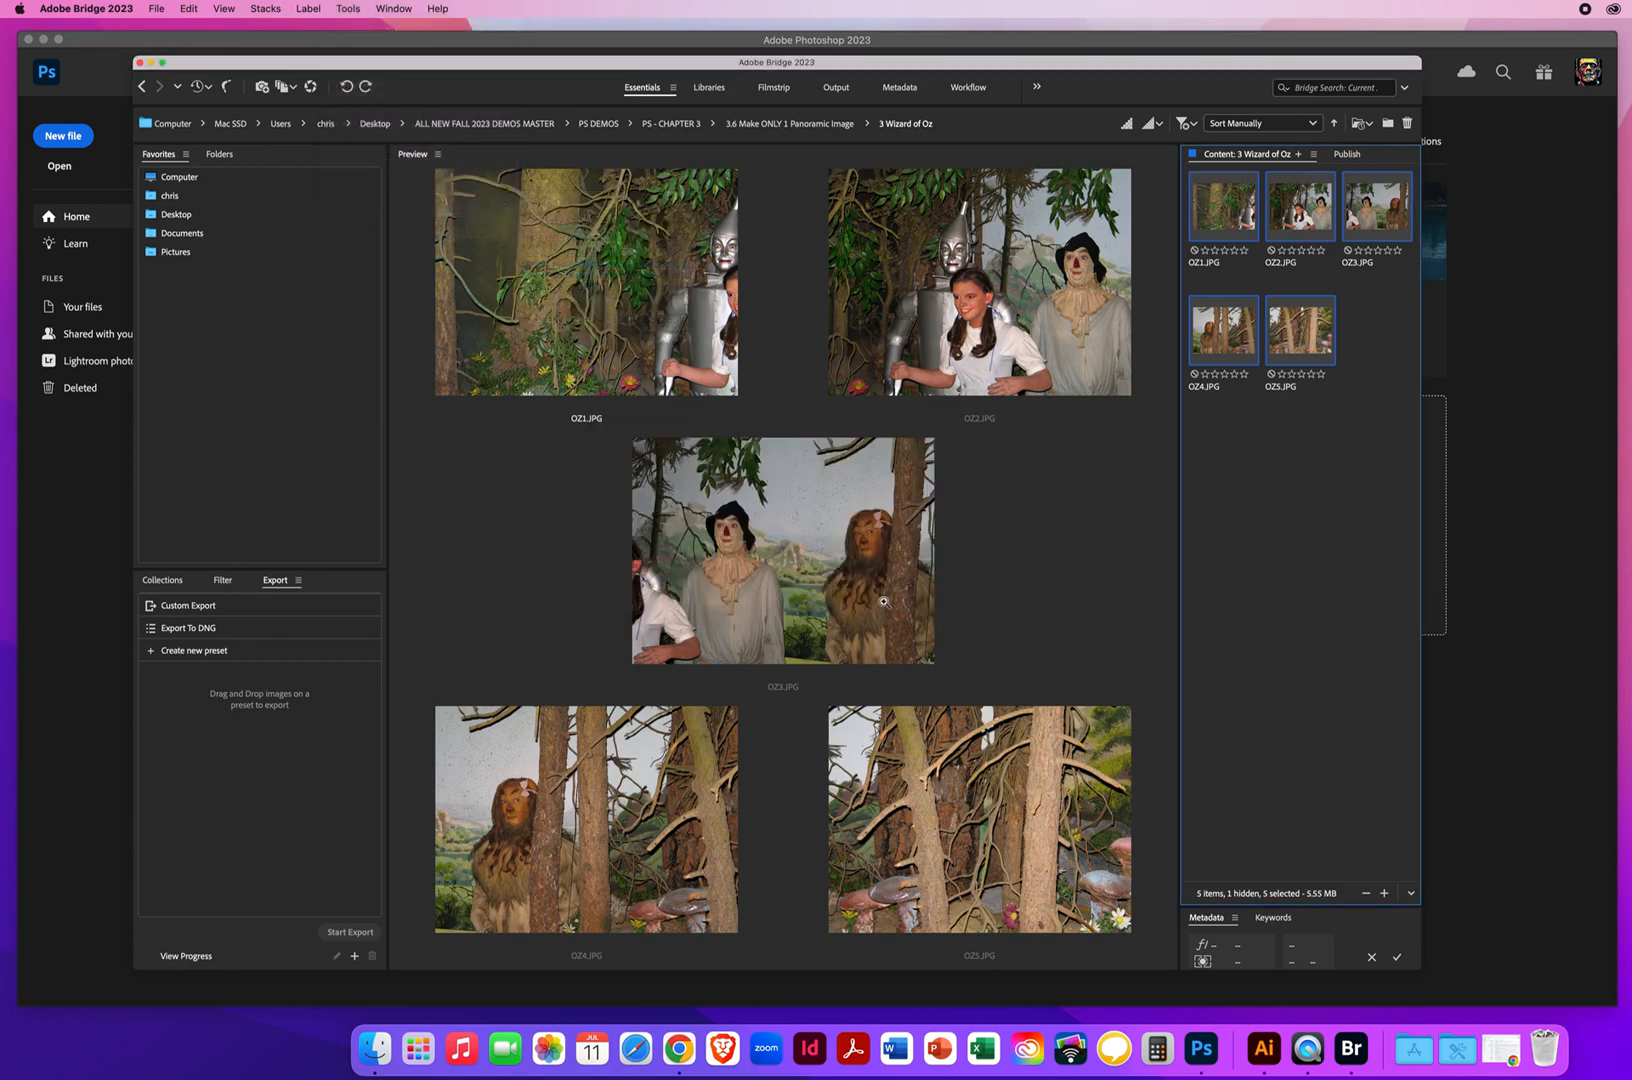
# Load the five selected Wizard of Oz photos from Bridge into a single Photoshop document as separate layers
pyautogui.click(348, 9)
pyautogui.moveTo(368, 204)
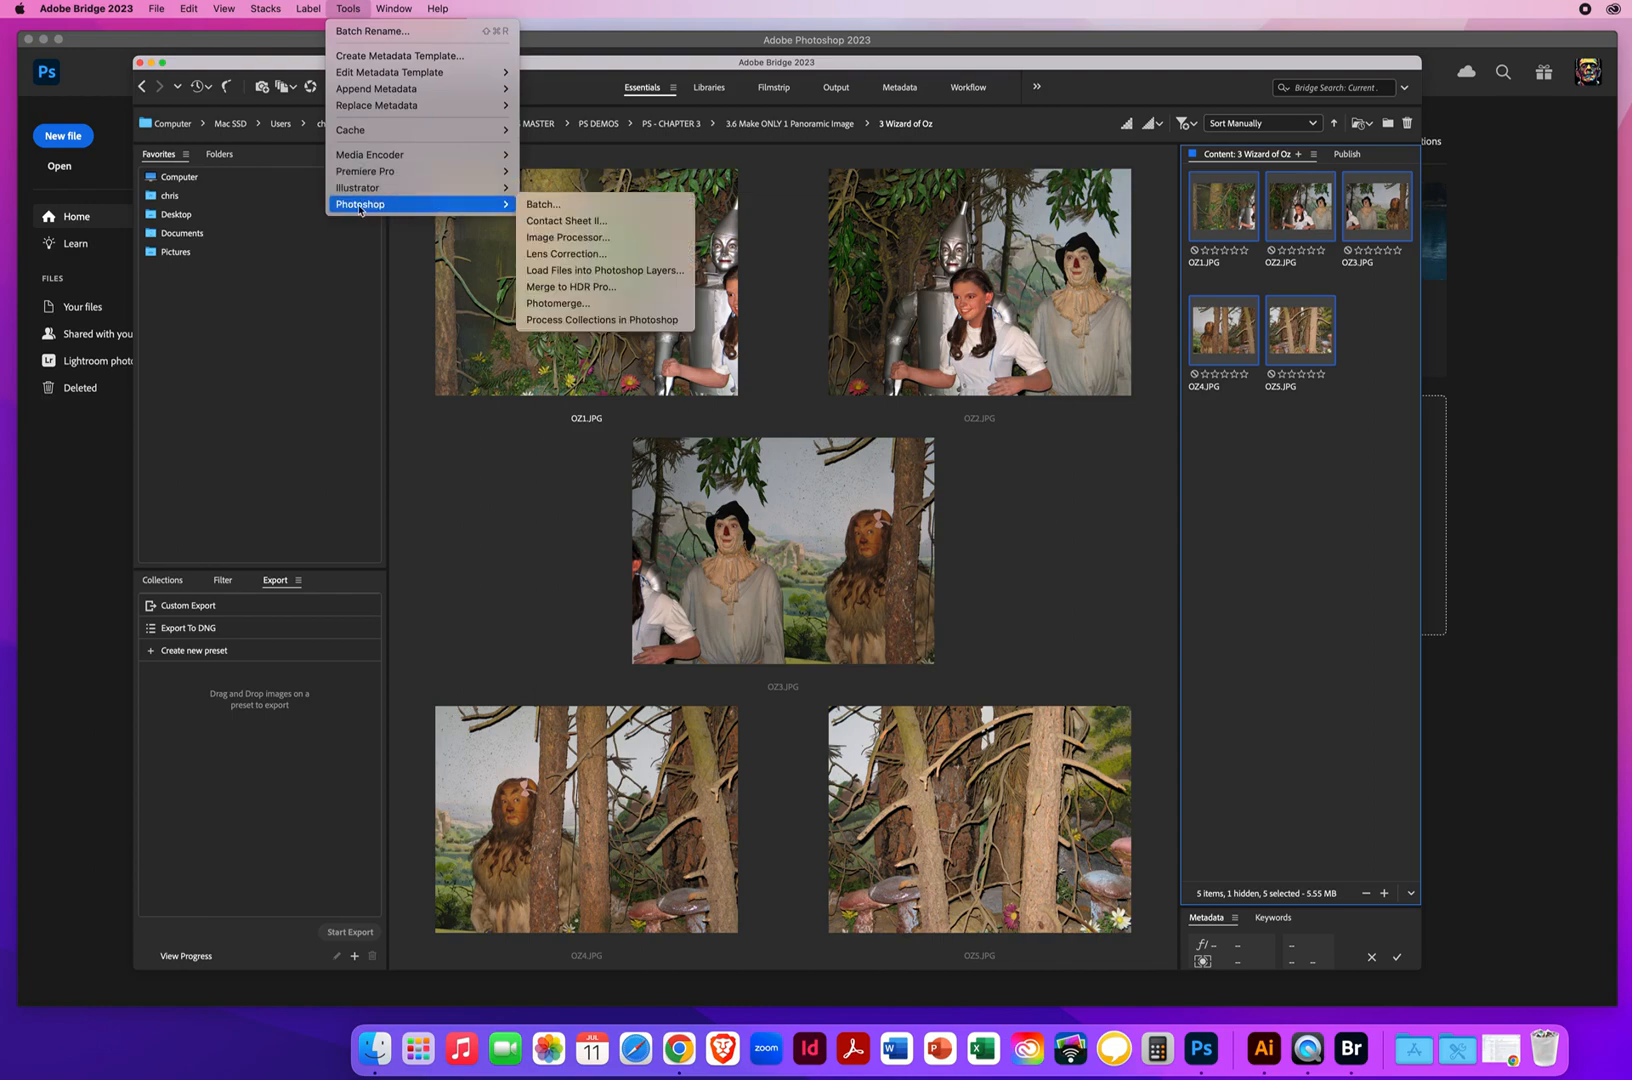
pyautogui.click(566, 271)
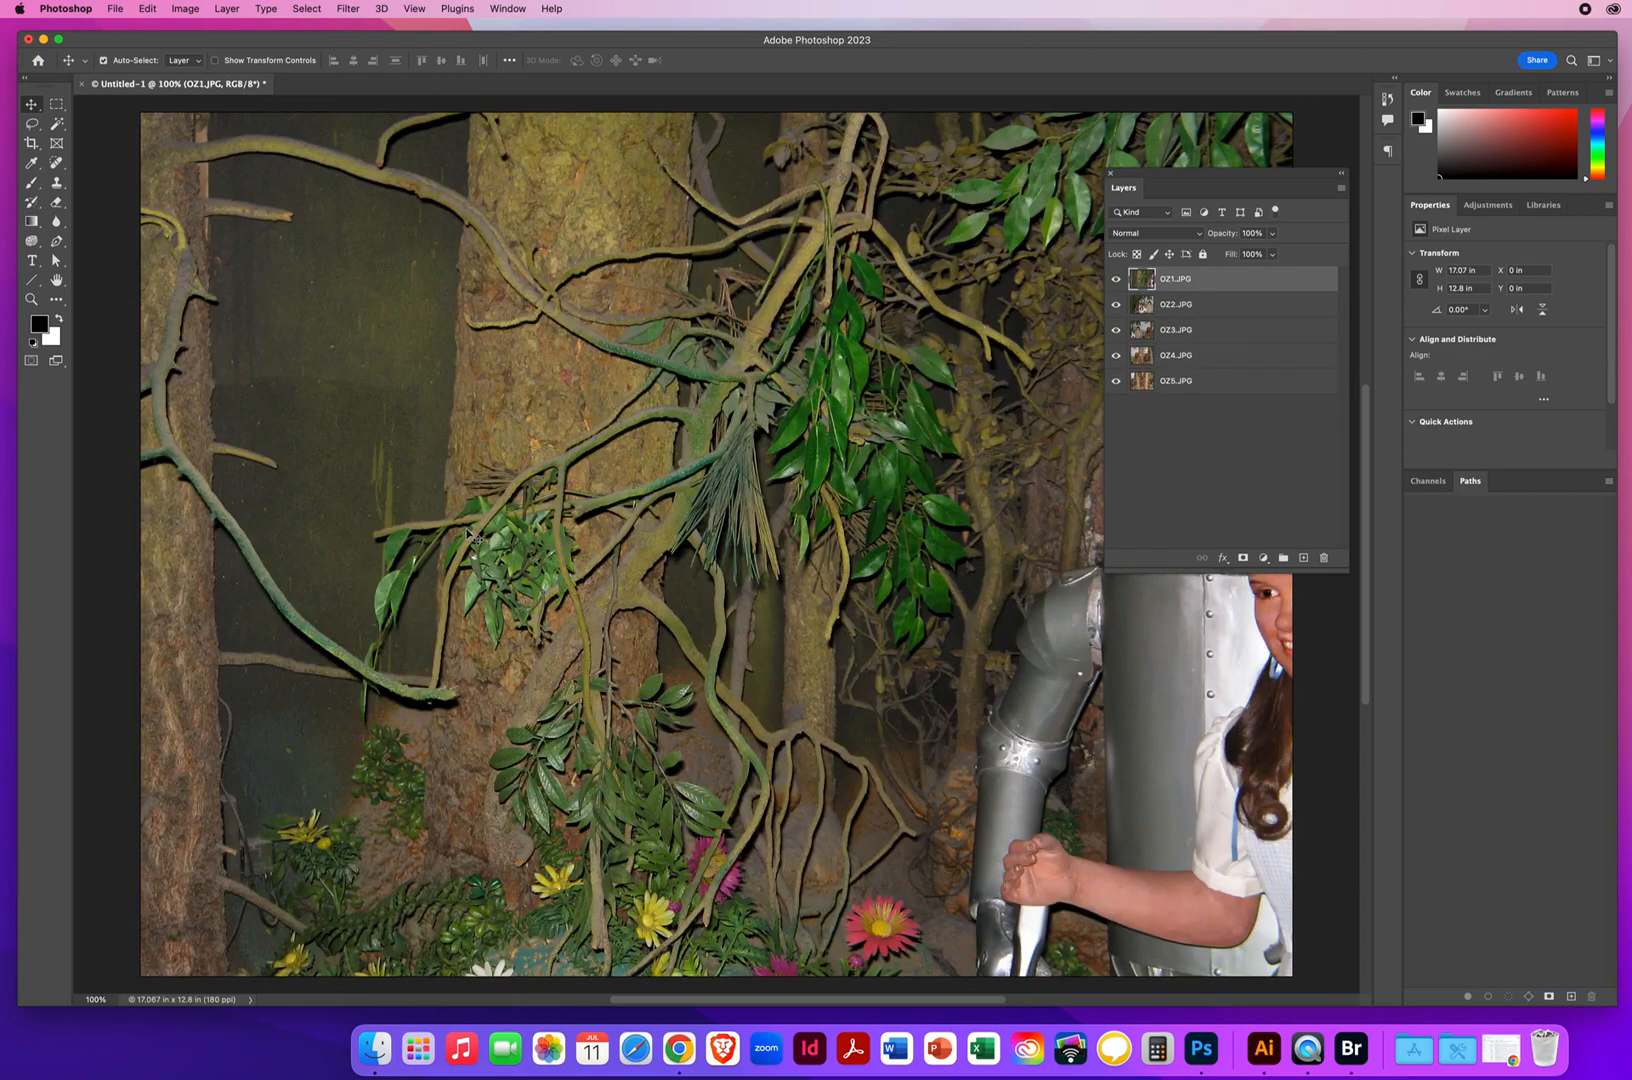
pyautogui.click(31, 299)
pyautogui.moveTo(771, 560); pyautogui.dragTo(716, 561)
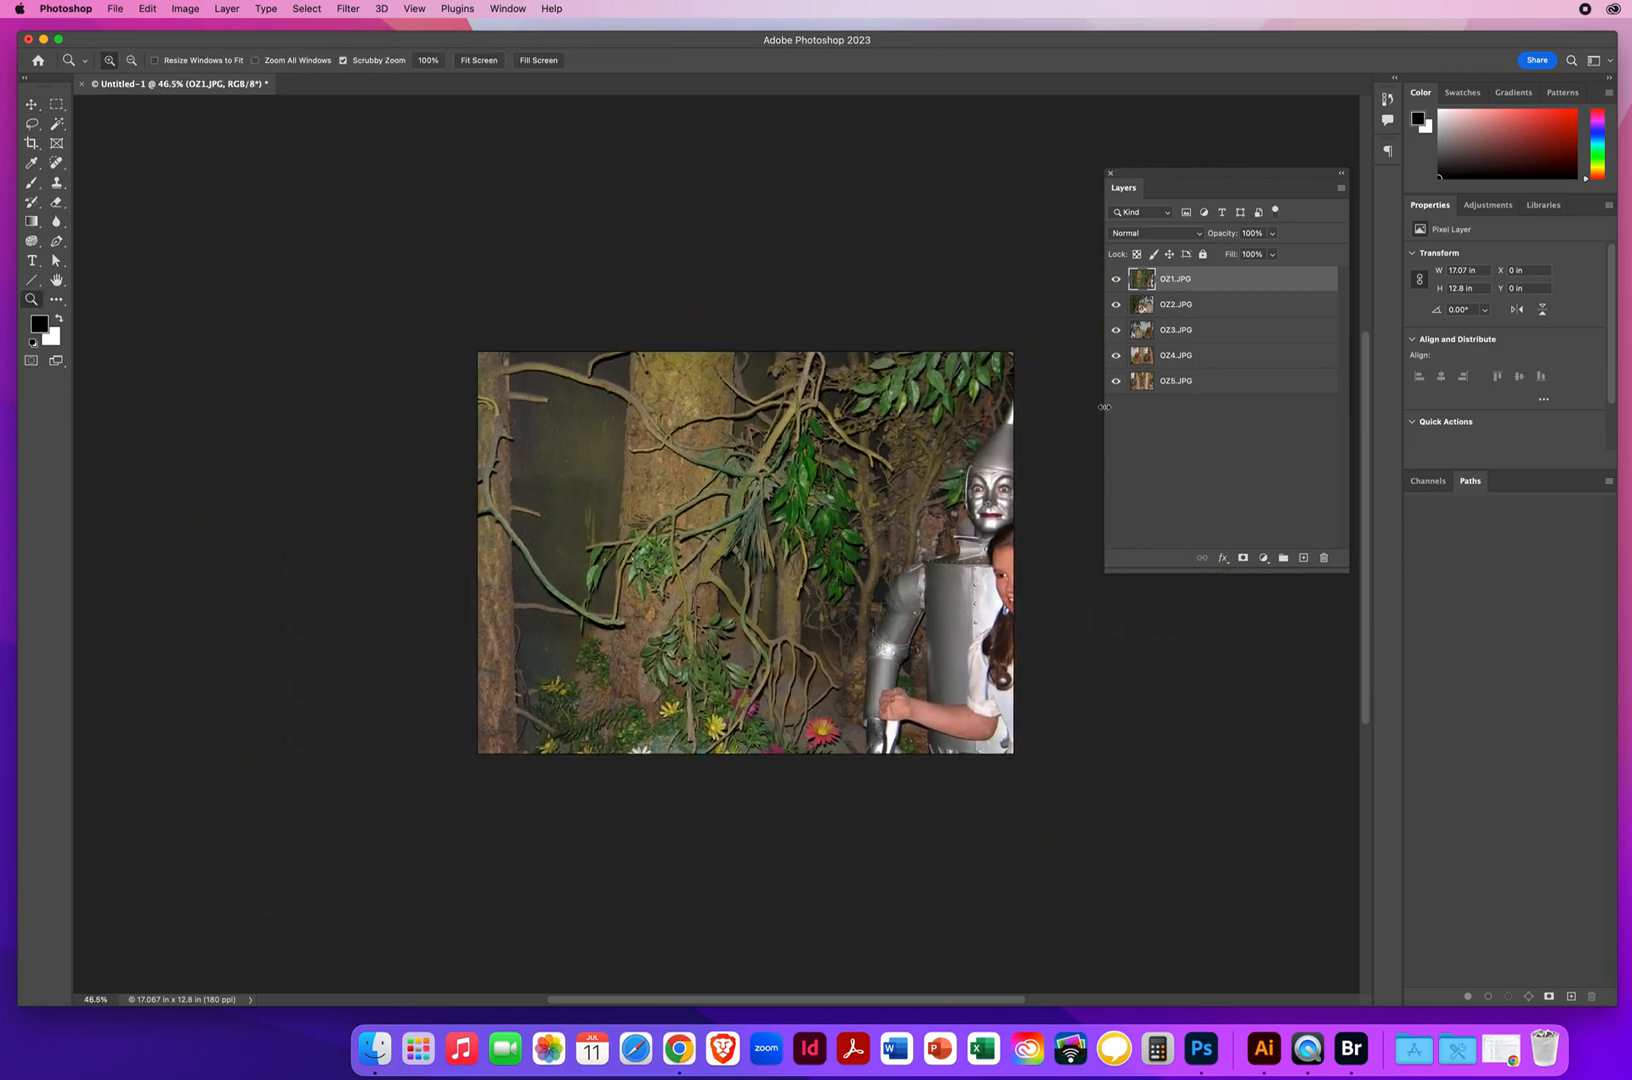
# Hide the layers from OZ1.JPG down to OZ4.JPG one by one to view each photo beneath, and show them all again
pyautogui.click(1116, 280)
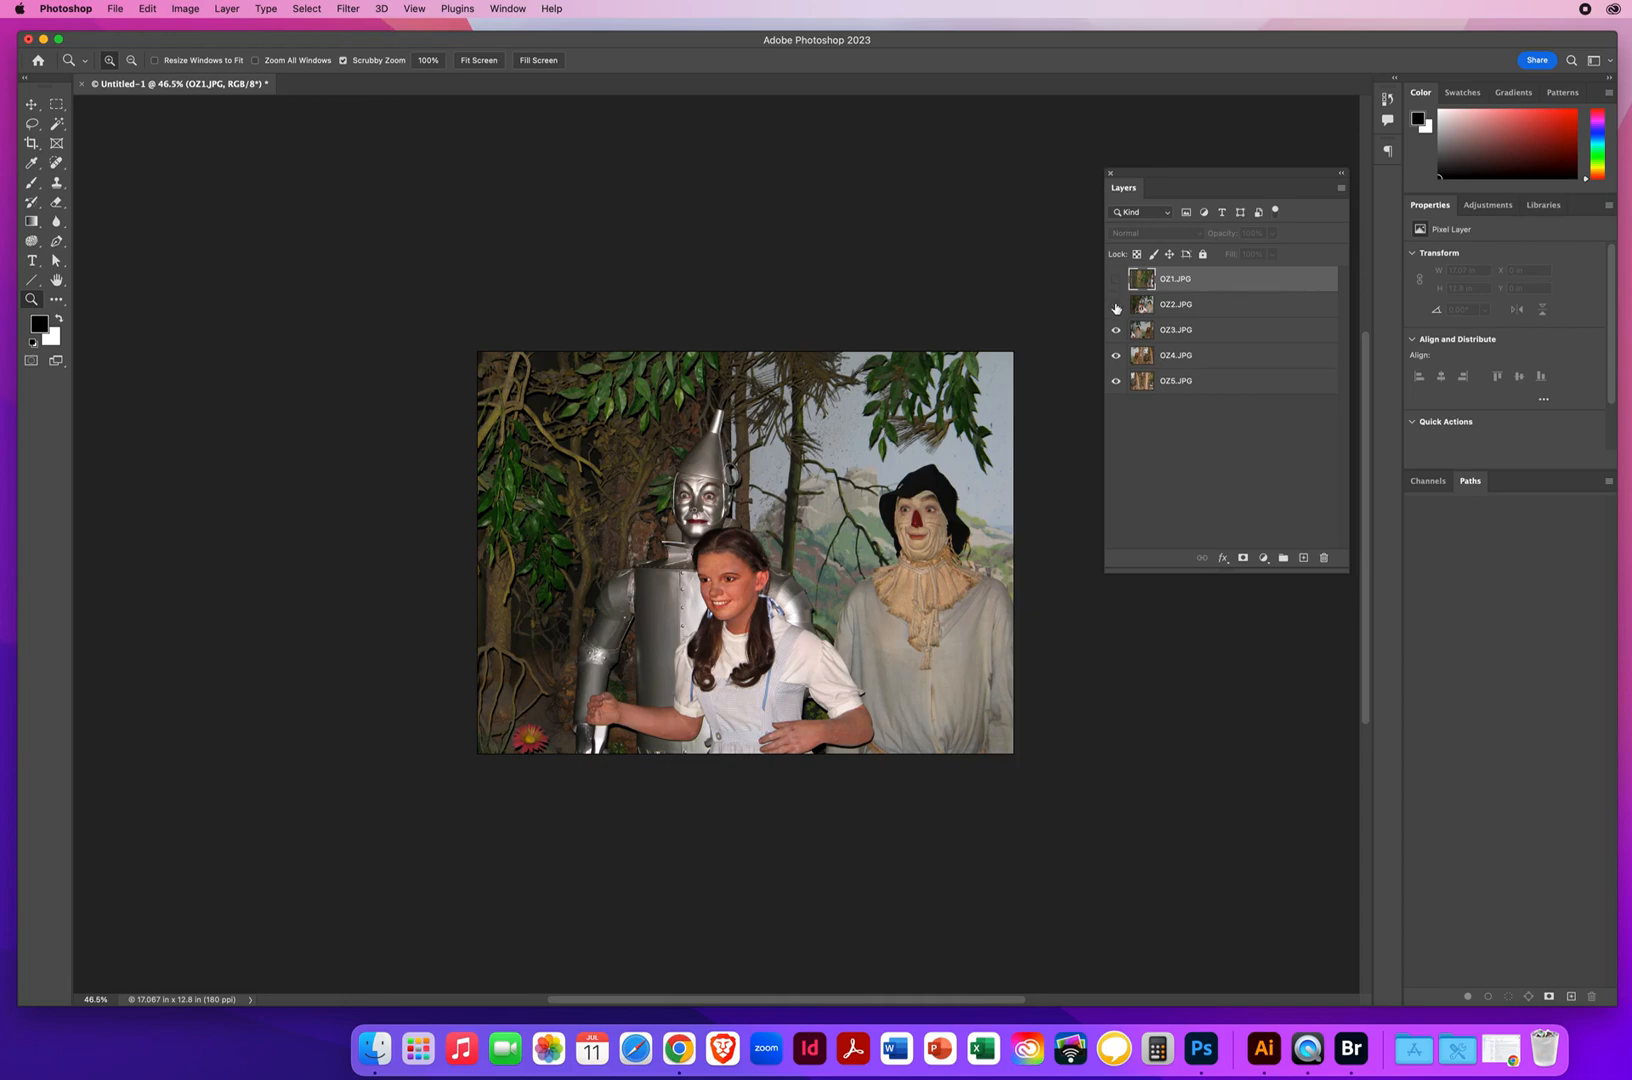
pyautogui.click(1116, 308)
pyautogui.click(1116, 330)
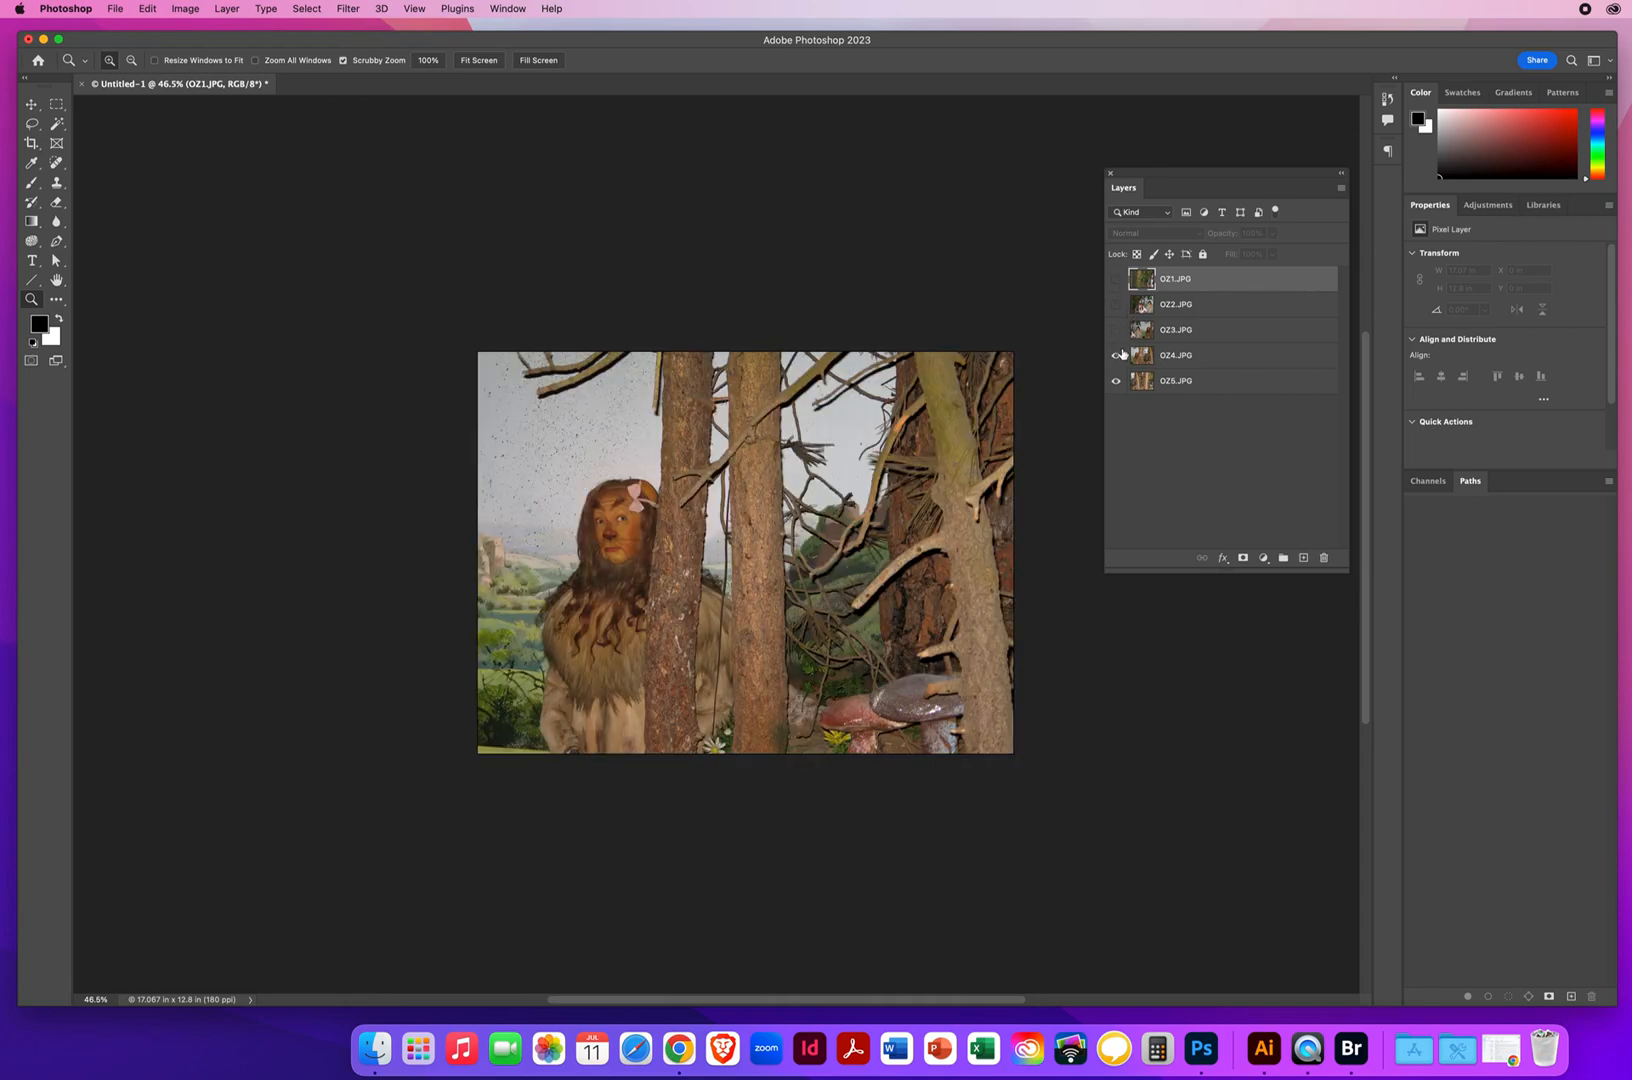
pyautogui.click(1117, 356)
pyautogui.moveTo(1117, 357); pyautogui.dragTo(1117, 279)
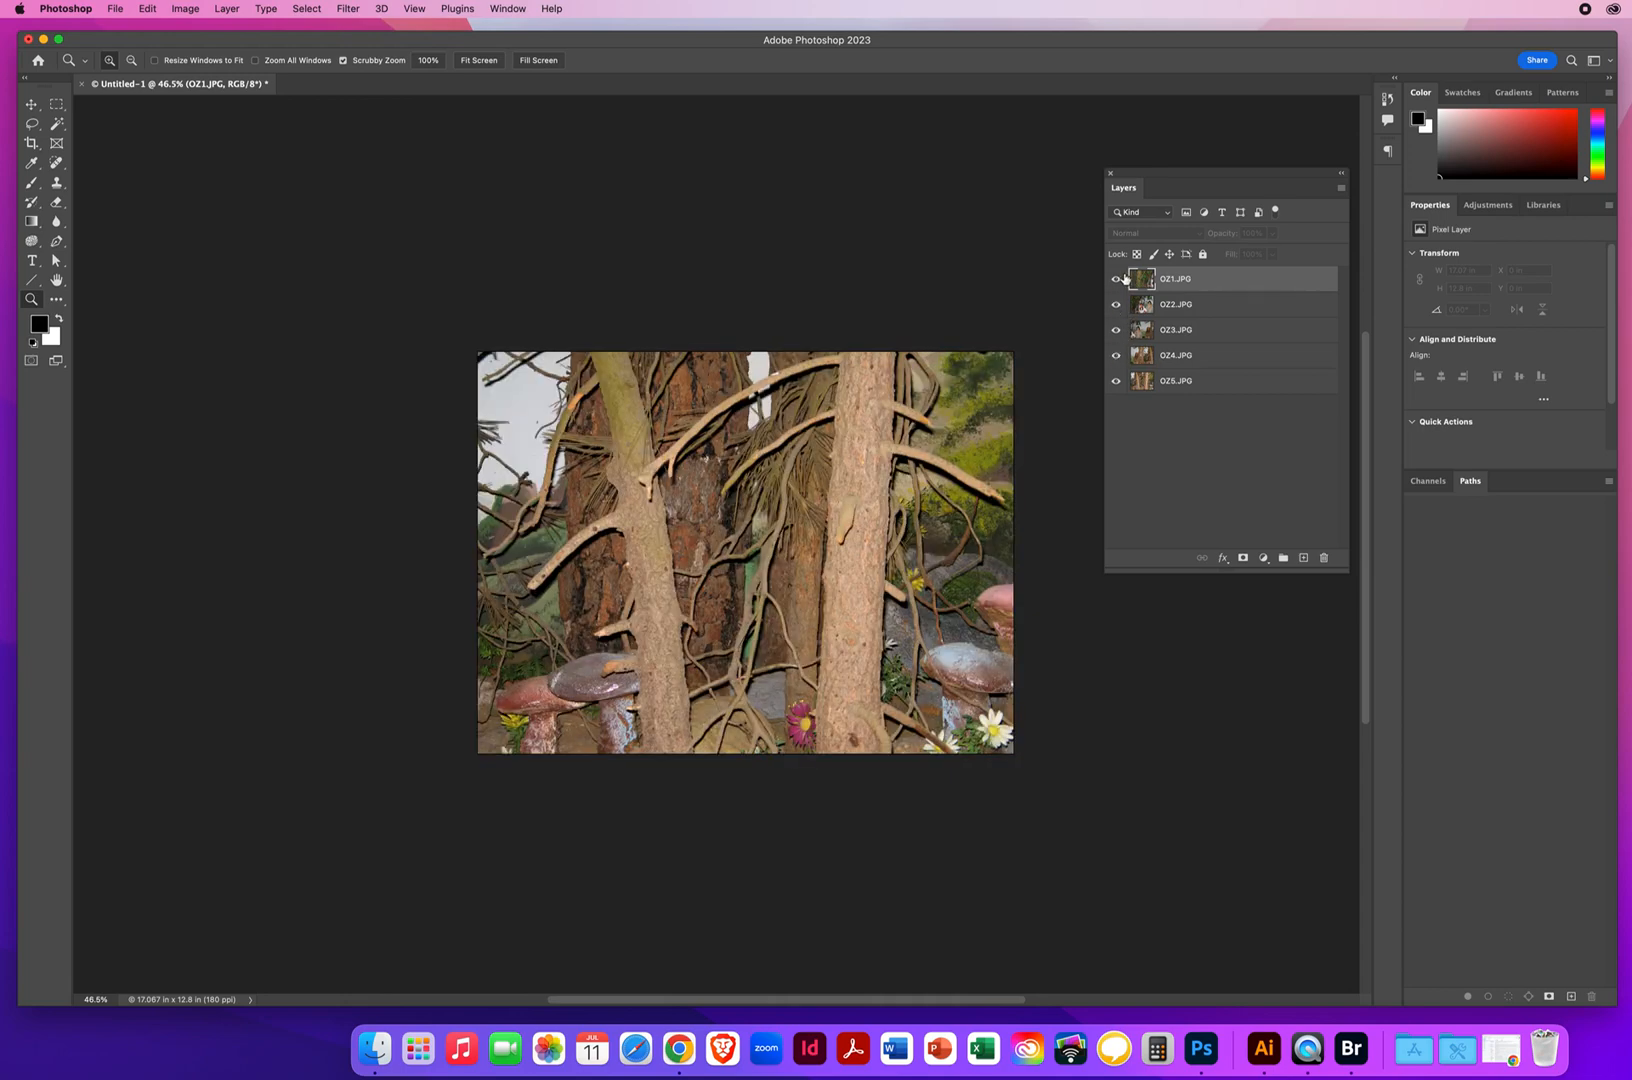
# Select all five photo layers, from OZ1.JPG through OZ5.JPG
pyautogui.moveTo(1141, 174); pyautogui.dragTo(1114, 176)
pyautogui.click(40, 106)
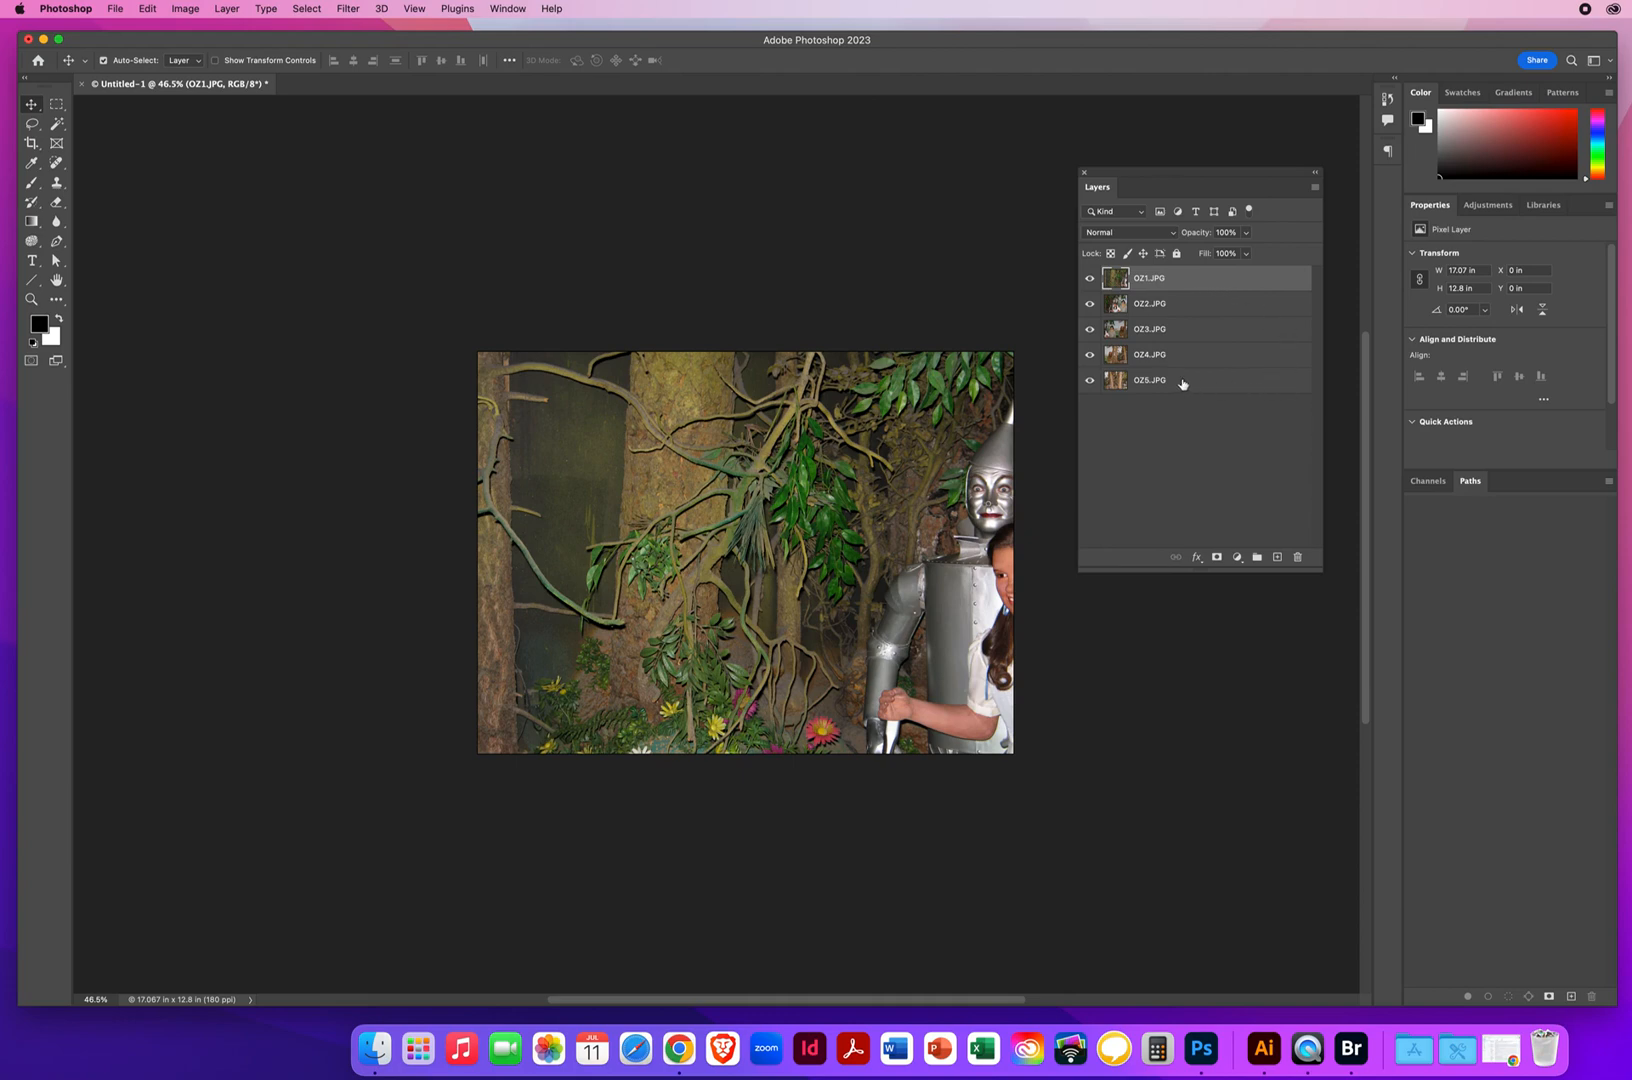
pyautogui.keyDown('shift'); pyautogui.click(1182, 384); pyautogui.keyUp('shift')
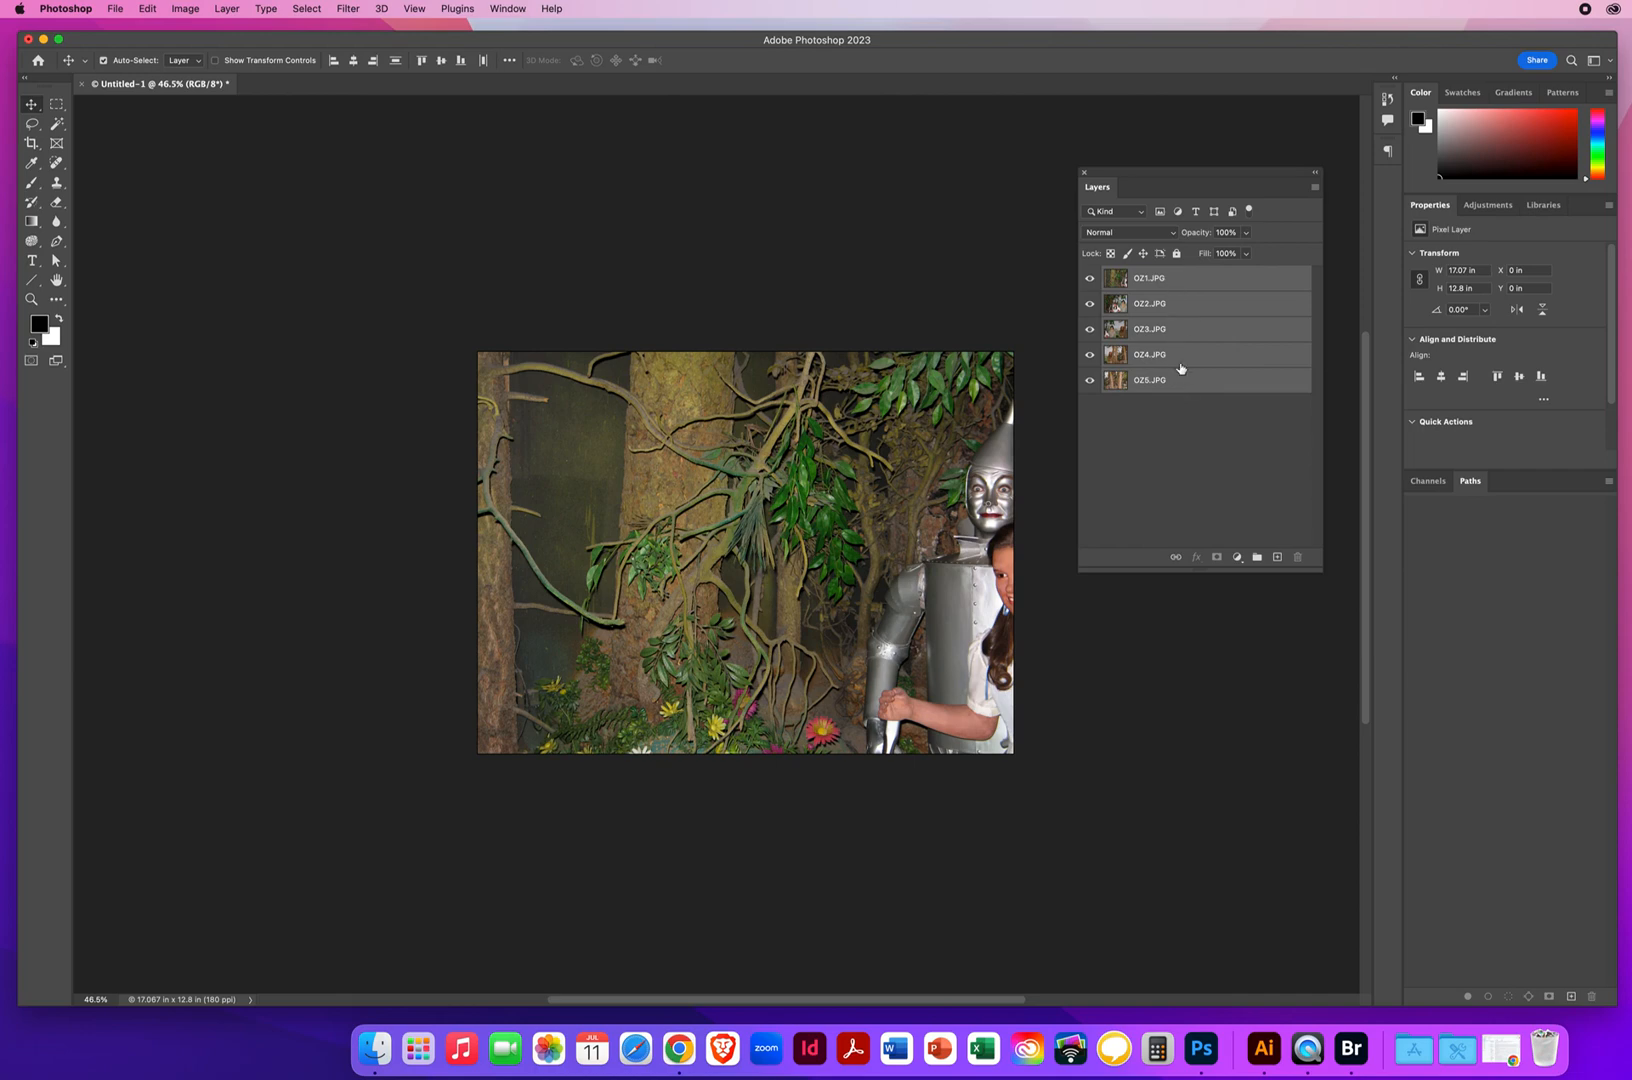
pyautogui.click(1196, 280)
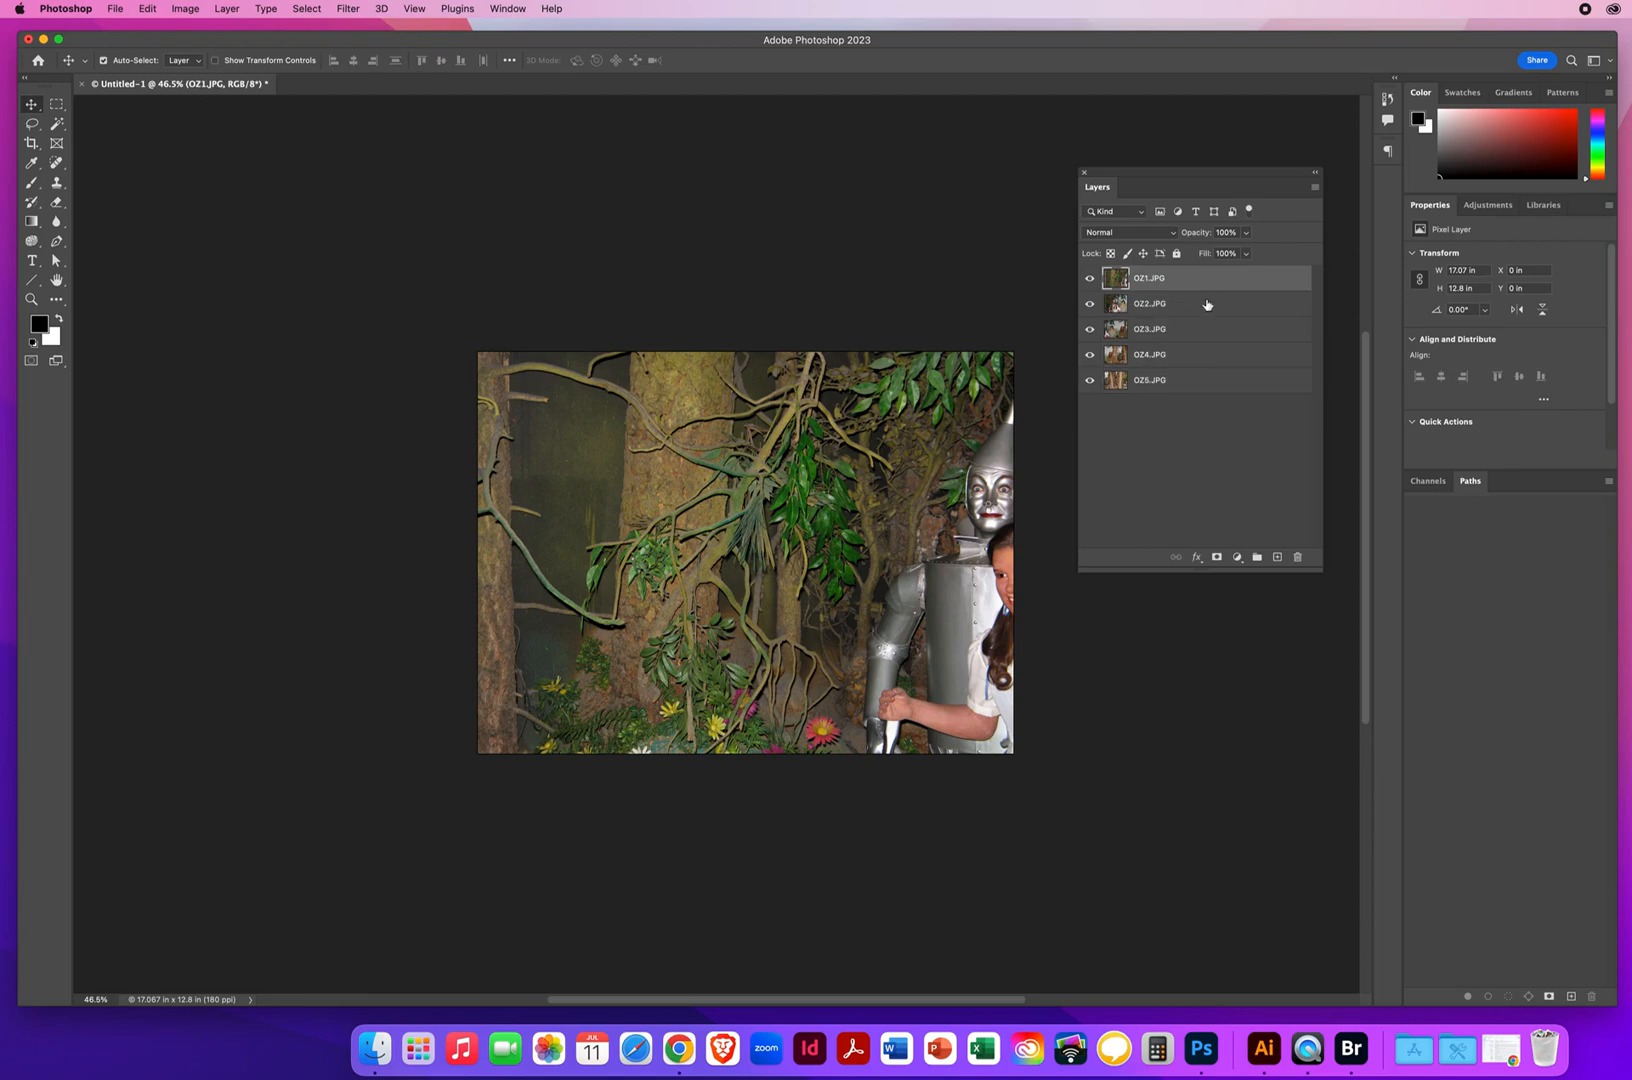
pyautogui.keyDown('shift'); pyautogui.click(1199, 389); pyautogui.keyUp('shift')
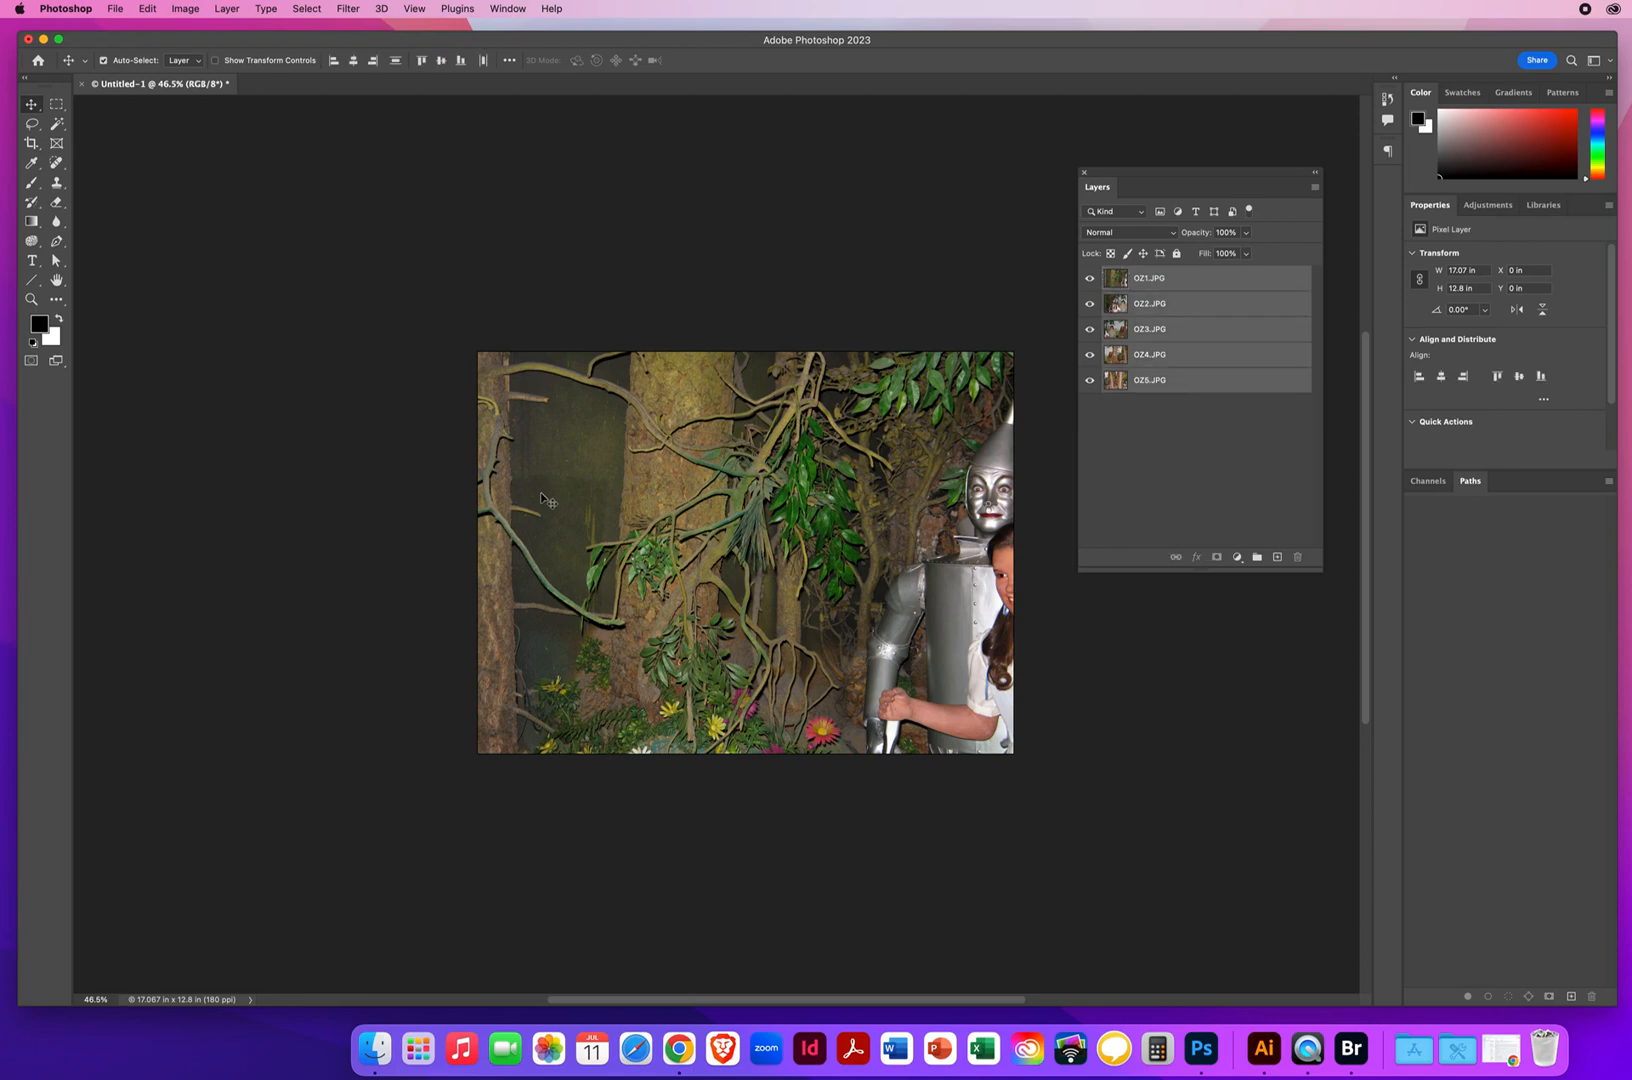
# Auto-align the five selected layers using the Auto projection, without any lens correction
pyautogui.click(149, 9)
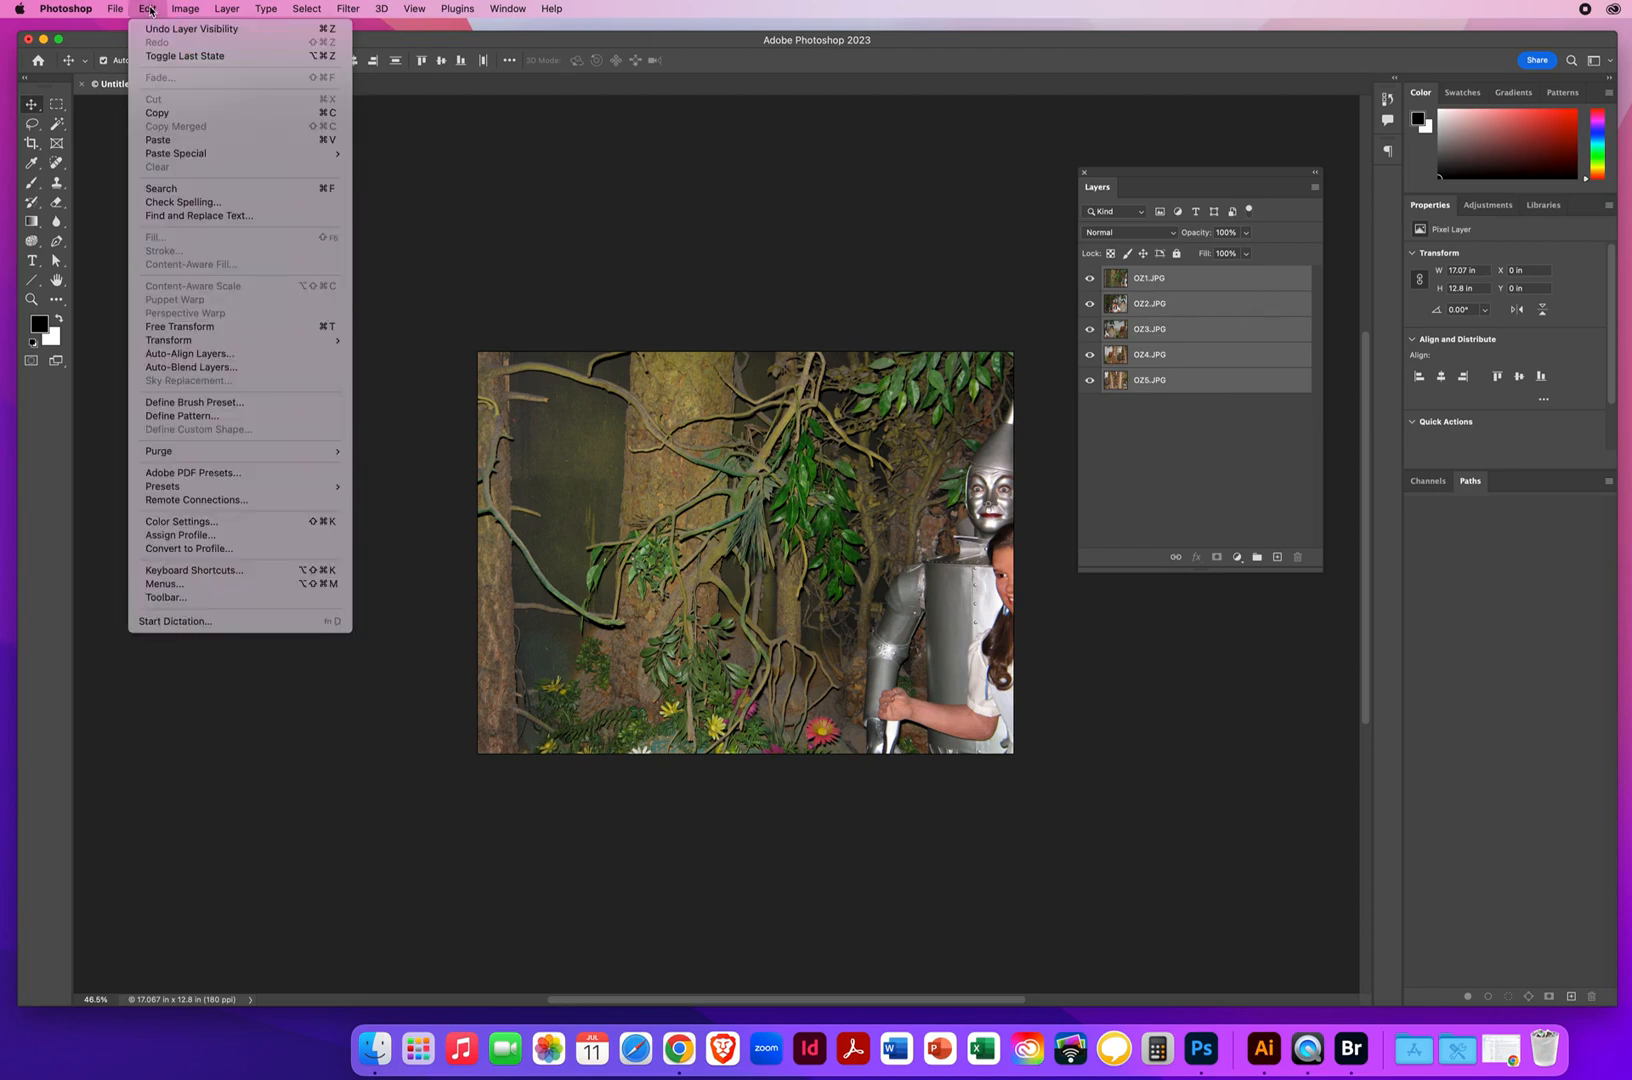
pyautogui.click(185, 355)
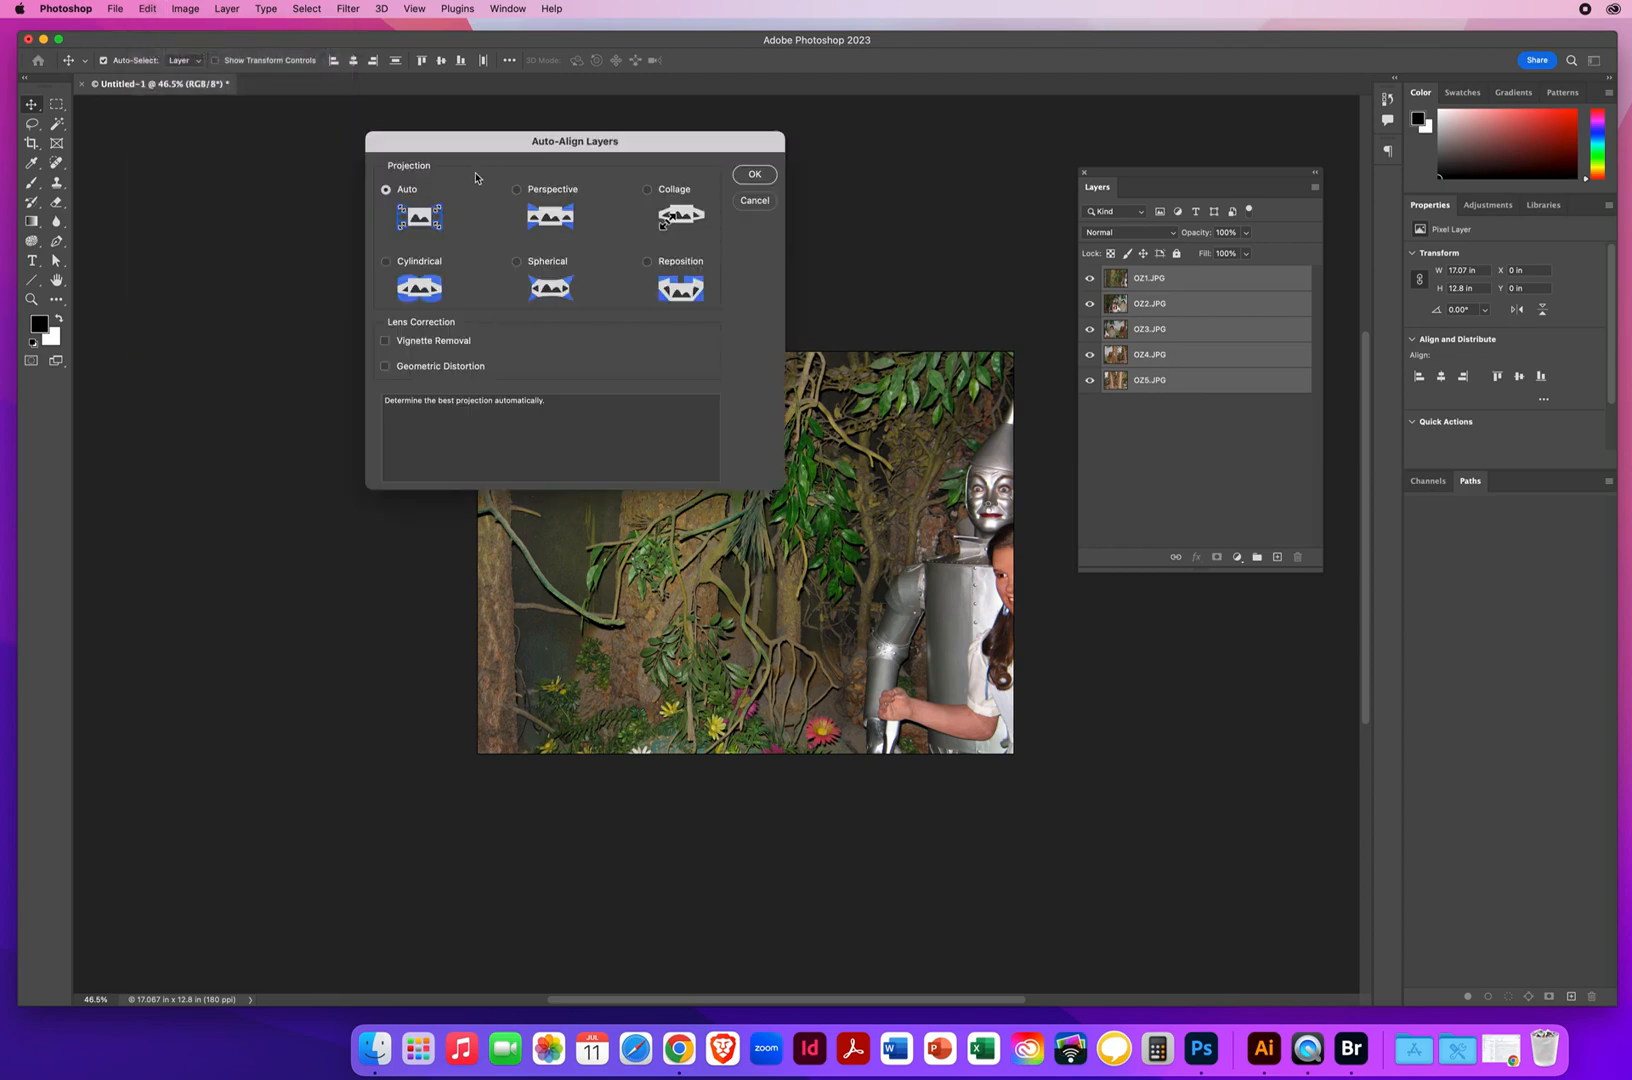
pyautogui.moveTo(480, 143); pyautogui.dragTo(295, 153)
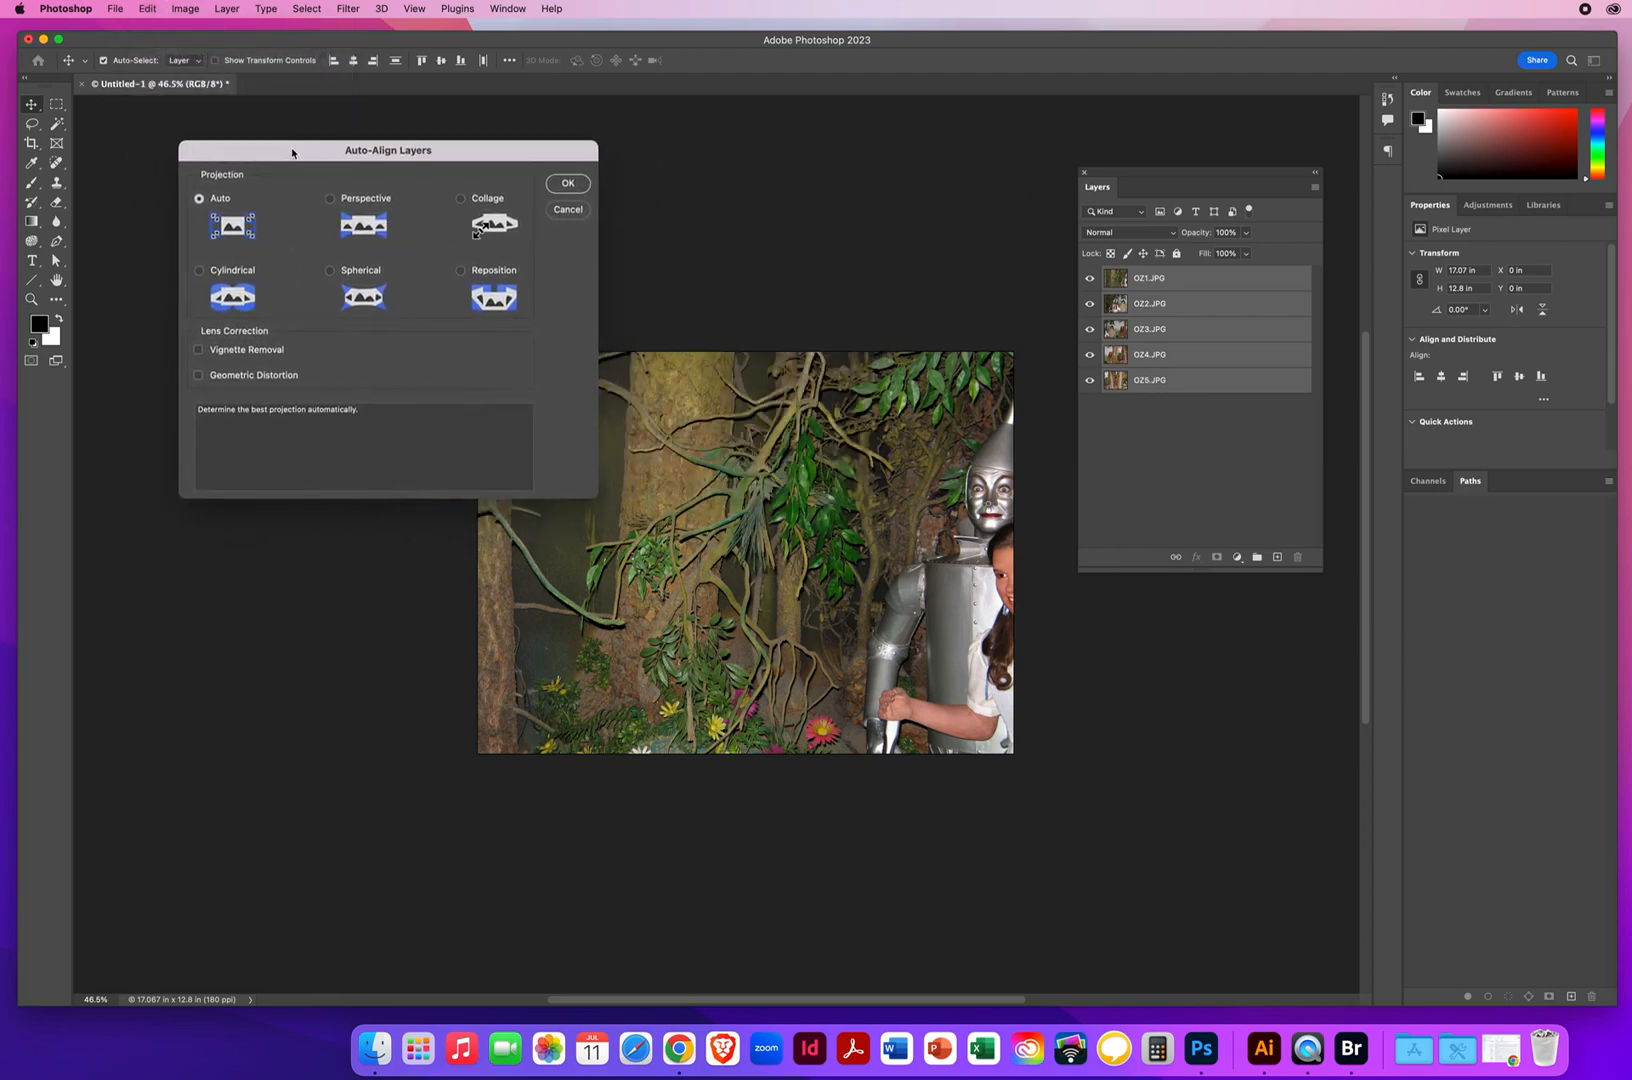
pyautogui.click(568, 185)
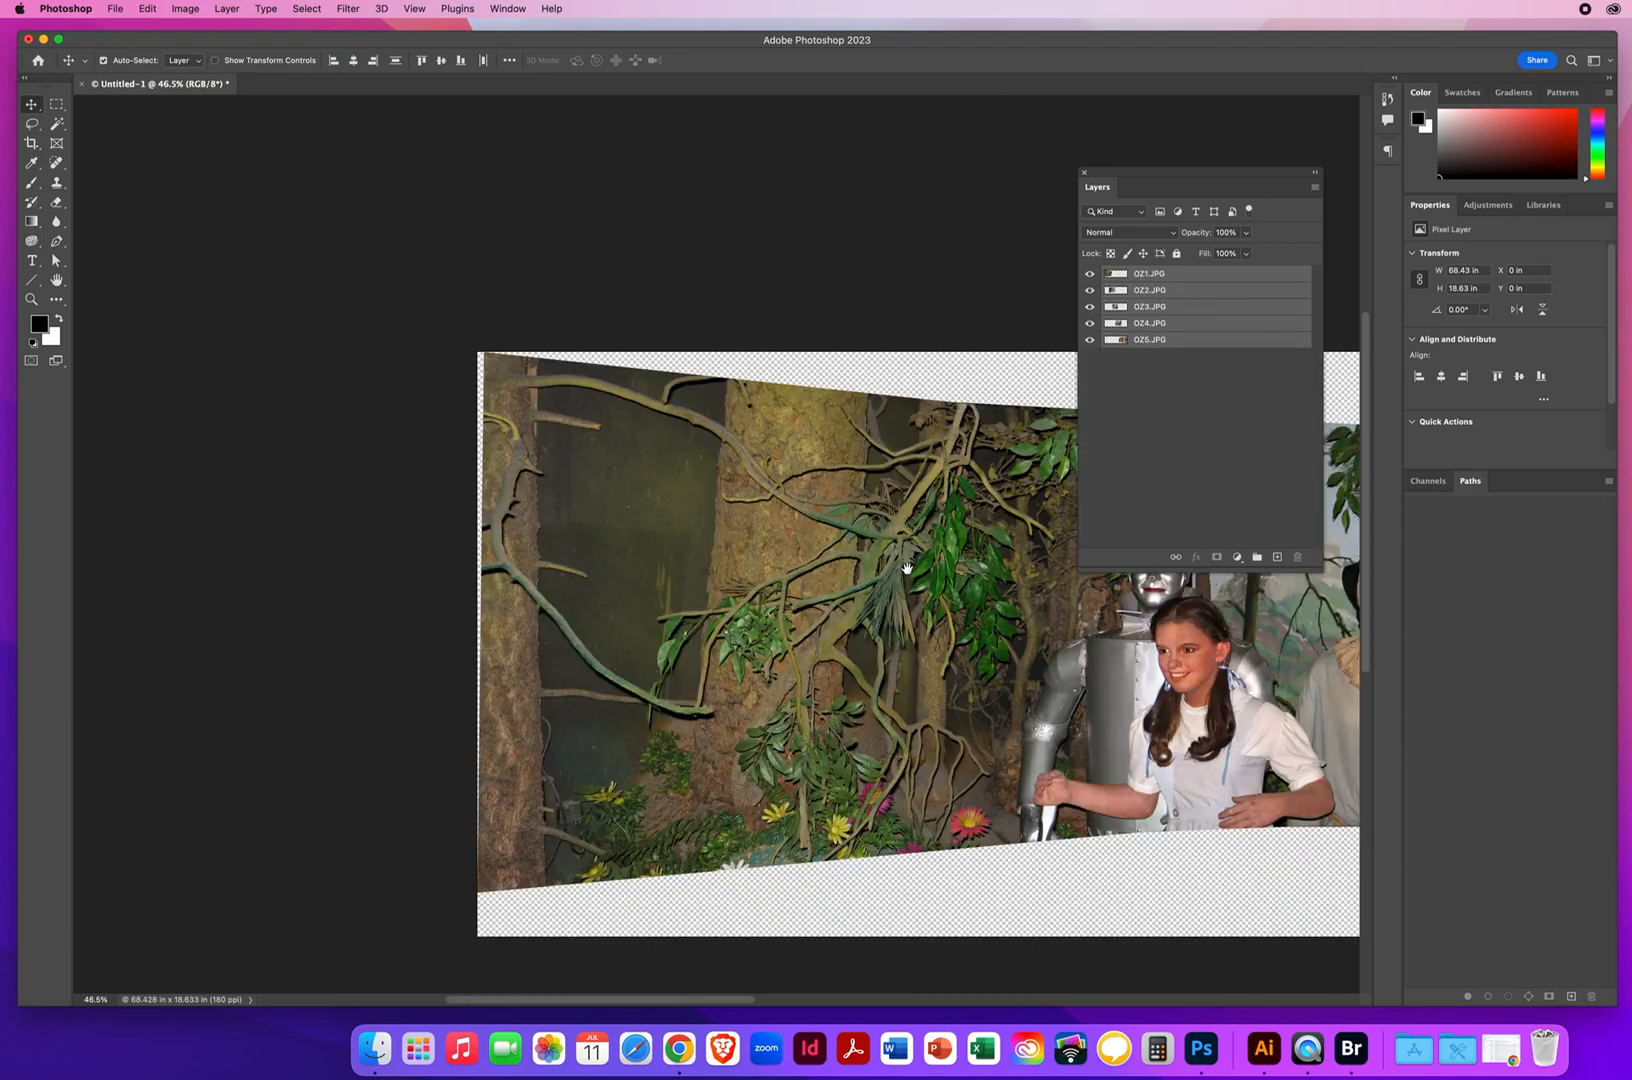
# Examine the aligned panorama across its full width, keeping the floating Layers panel clear of the photos
pyautogui.moveTo(770, 507); pyautogui.dragTo(490, 475)
pyautogui.press('z')
pyautogui.moveTo(886, 494); pyautogui.dragTo(785, 494)
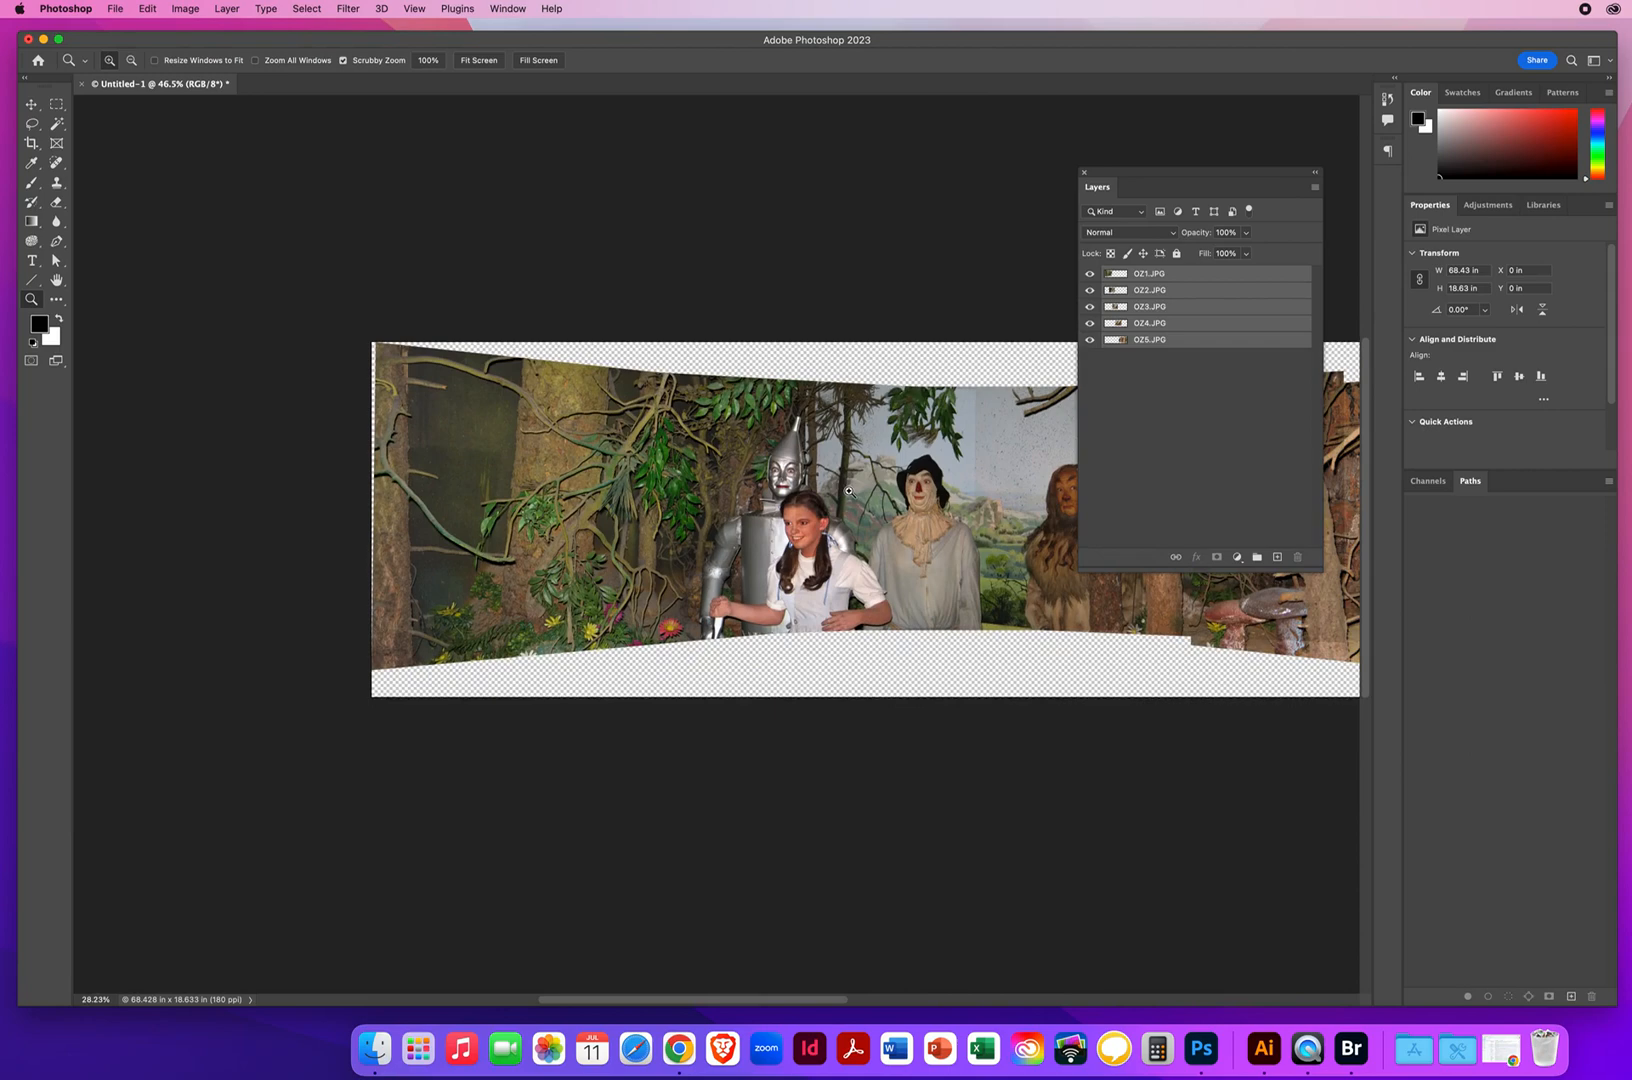
pyautogui.moveTo(1112, 175); pyautogui.dragTo(1167, 176)
pyautogui.moveTo(769, 507); pyautogui.dragTo(508, 495)
pyautogui.moveTo(1163, 176); pyautogui.dragTo(1298, 166)
pyautogui.moveTo(1297, 167); pyautogui.dragTo(1296, 167)
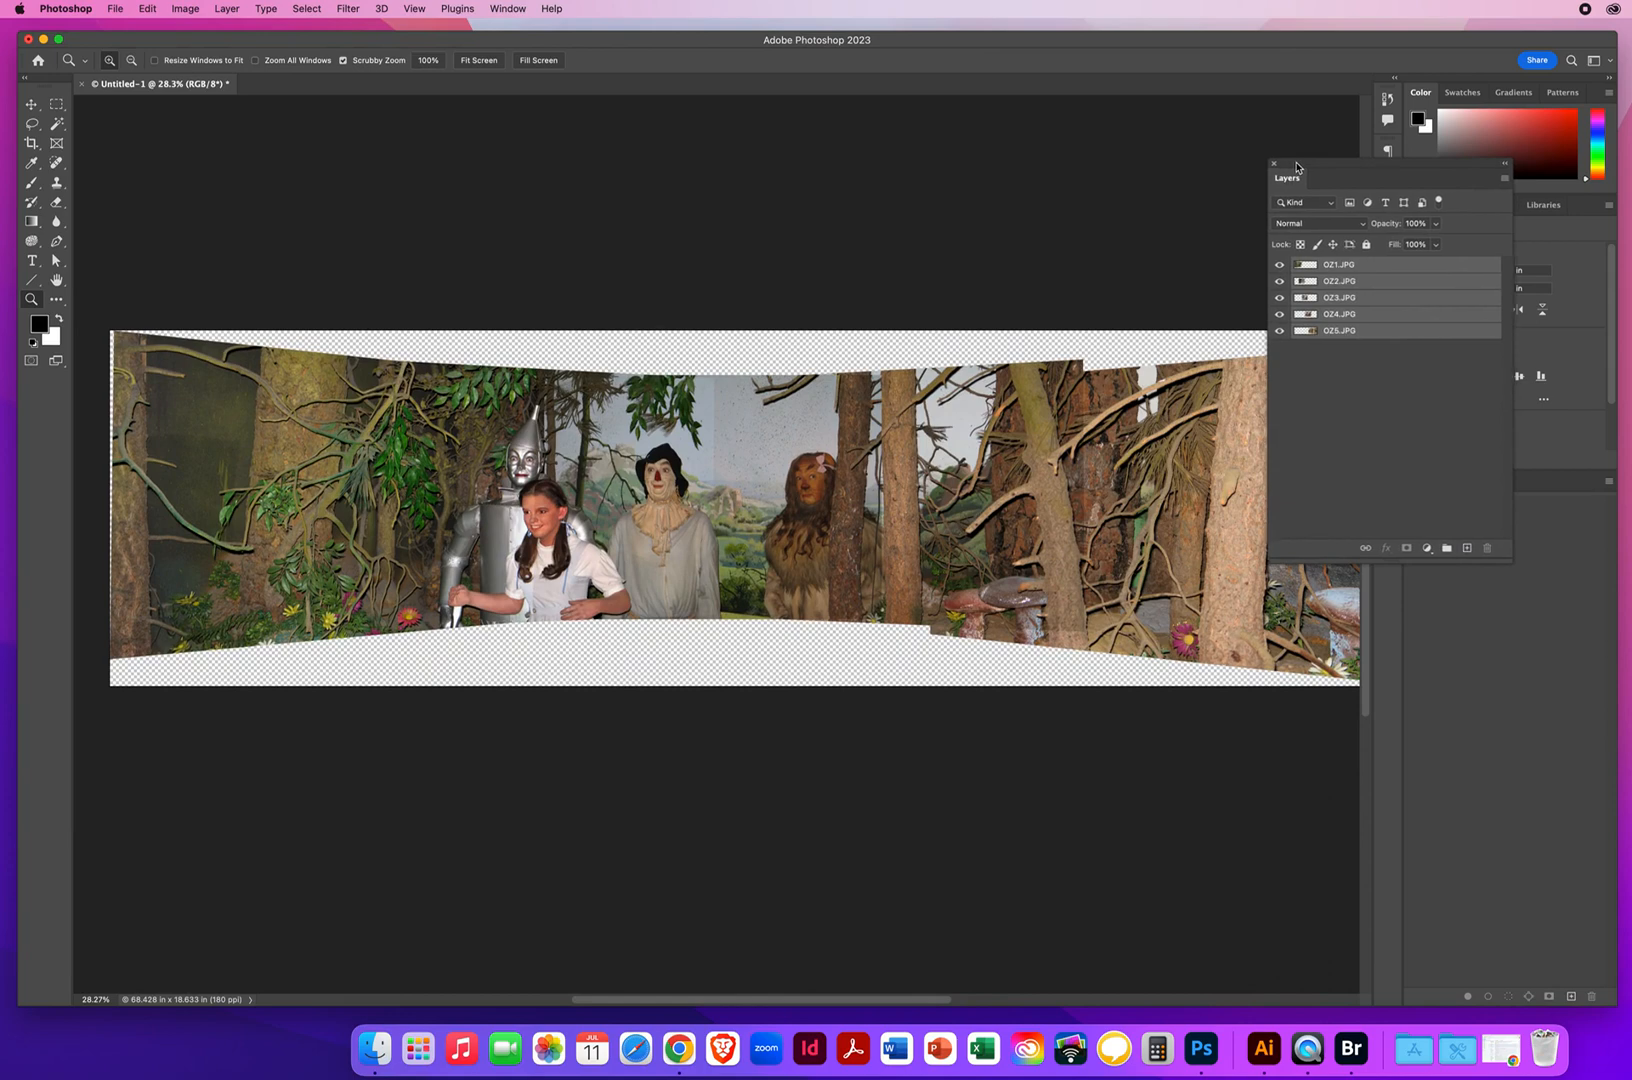
pyautogui.click(31, 104)
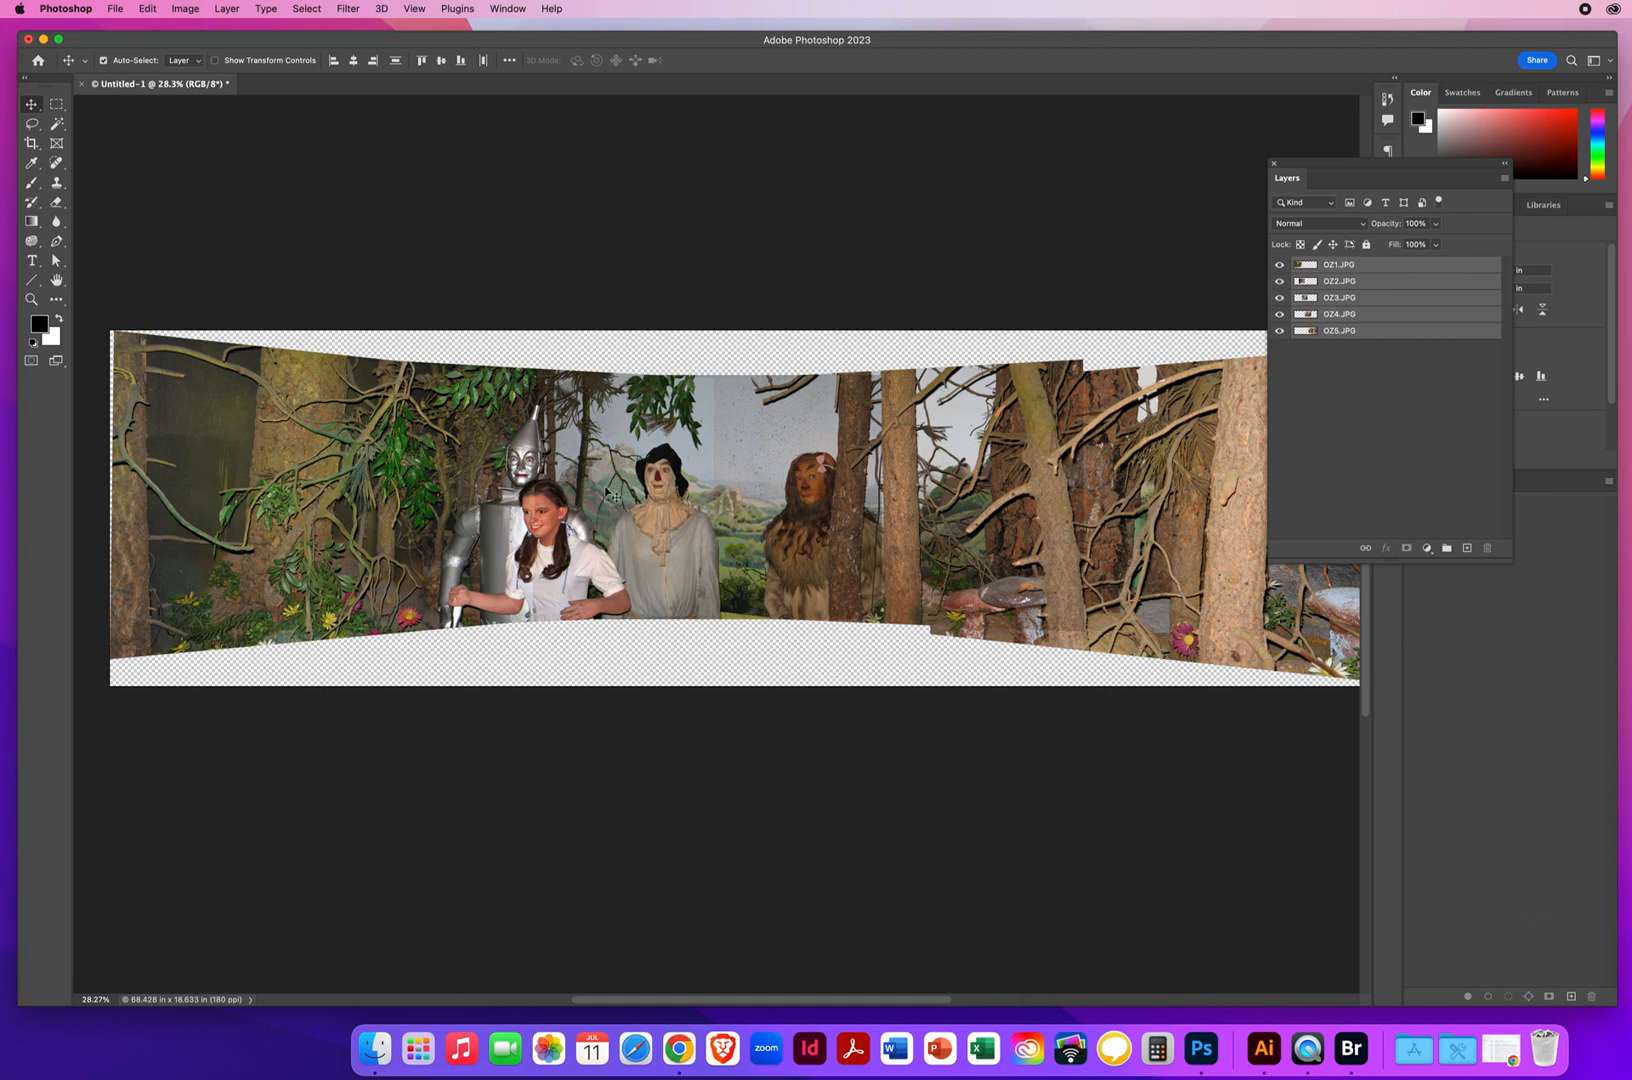
pyautogui.click(38, 303)
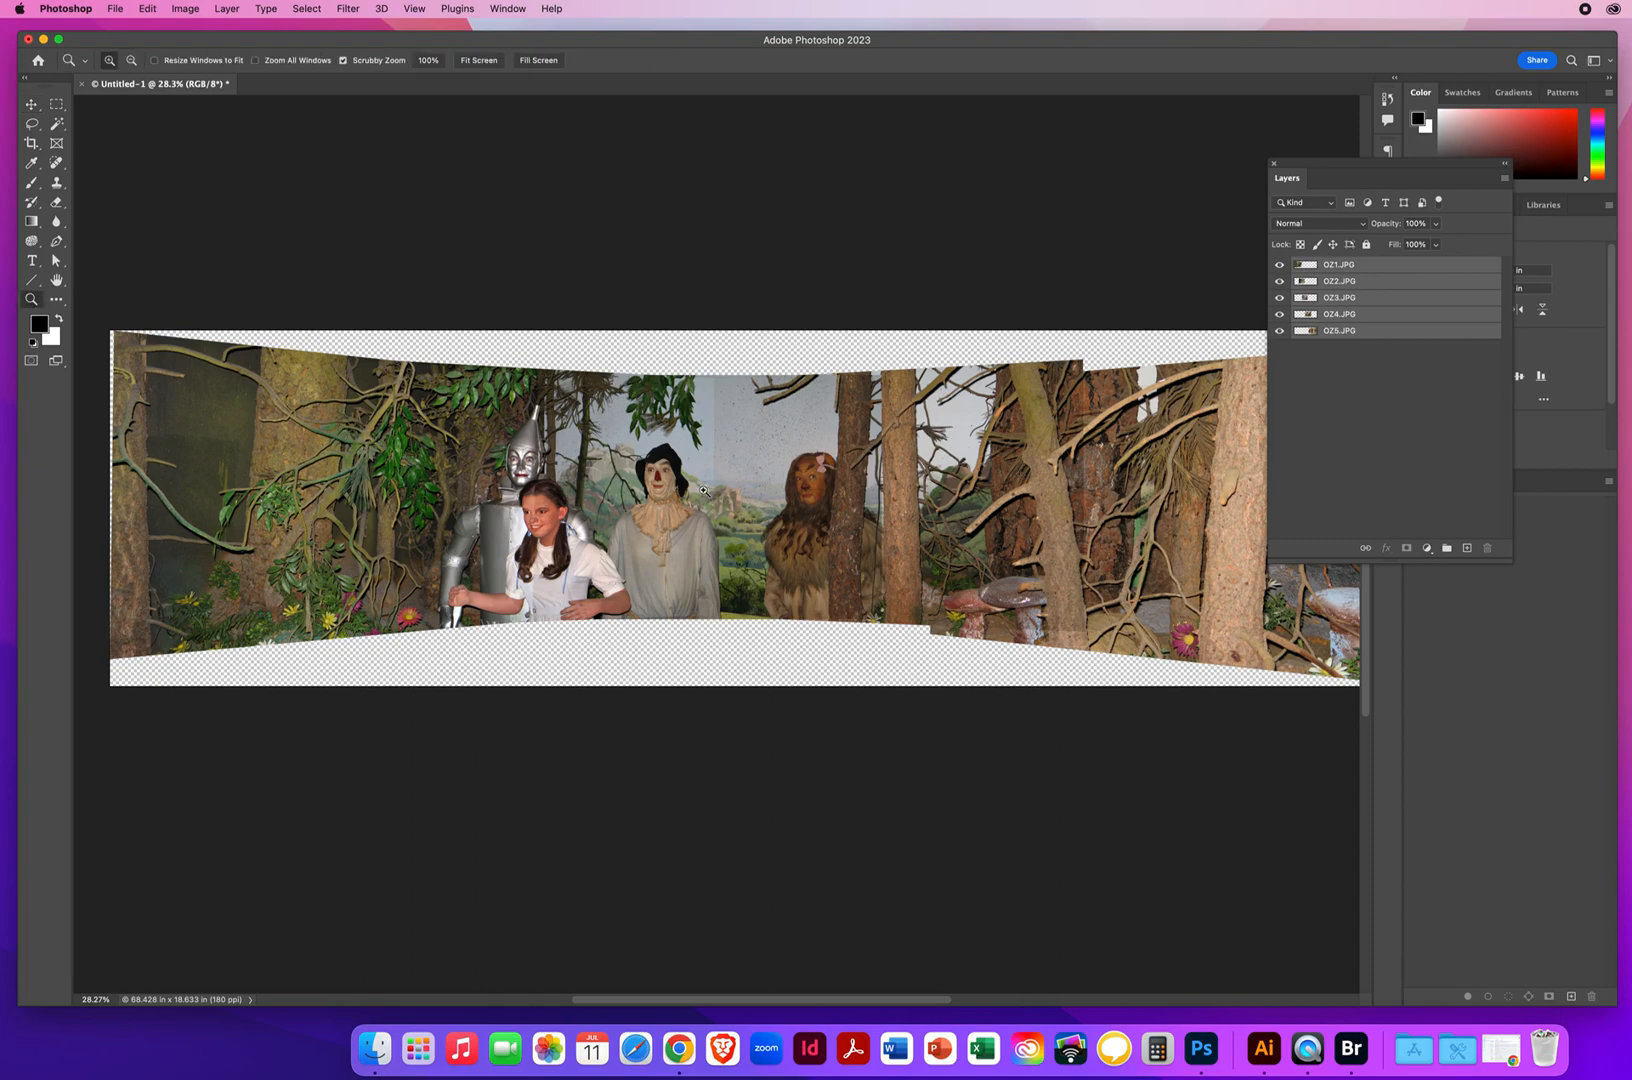
# Inspect the seams between neighbouring photos up close for differences in tone, from the Tin Man across to the trees
pyautogui.moveTo(711, 471); pyautogui.dragTo(717, 545)
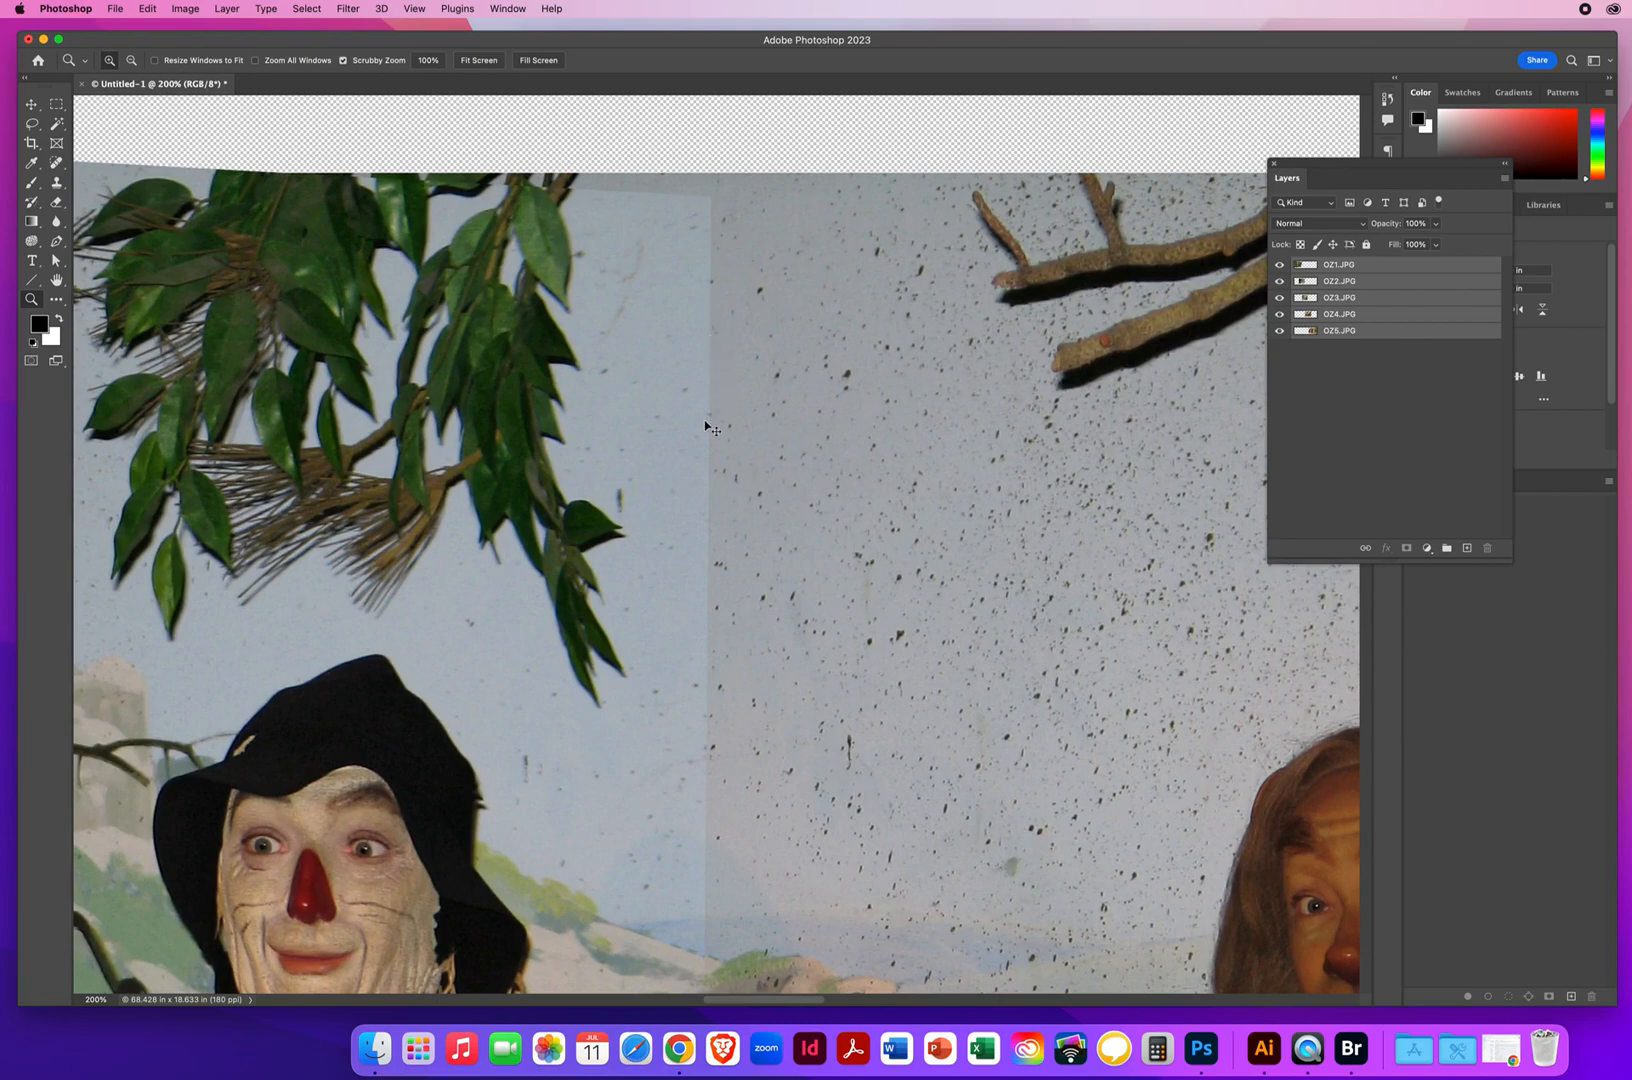
pyautogui.moveTo(250, 612); pyautogui.dragTo(1086, 535)
pyautogui.moveTo(473, 556); pyautogui.dragTo(1259, 517)
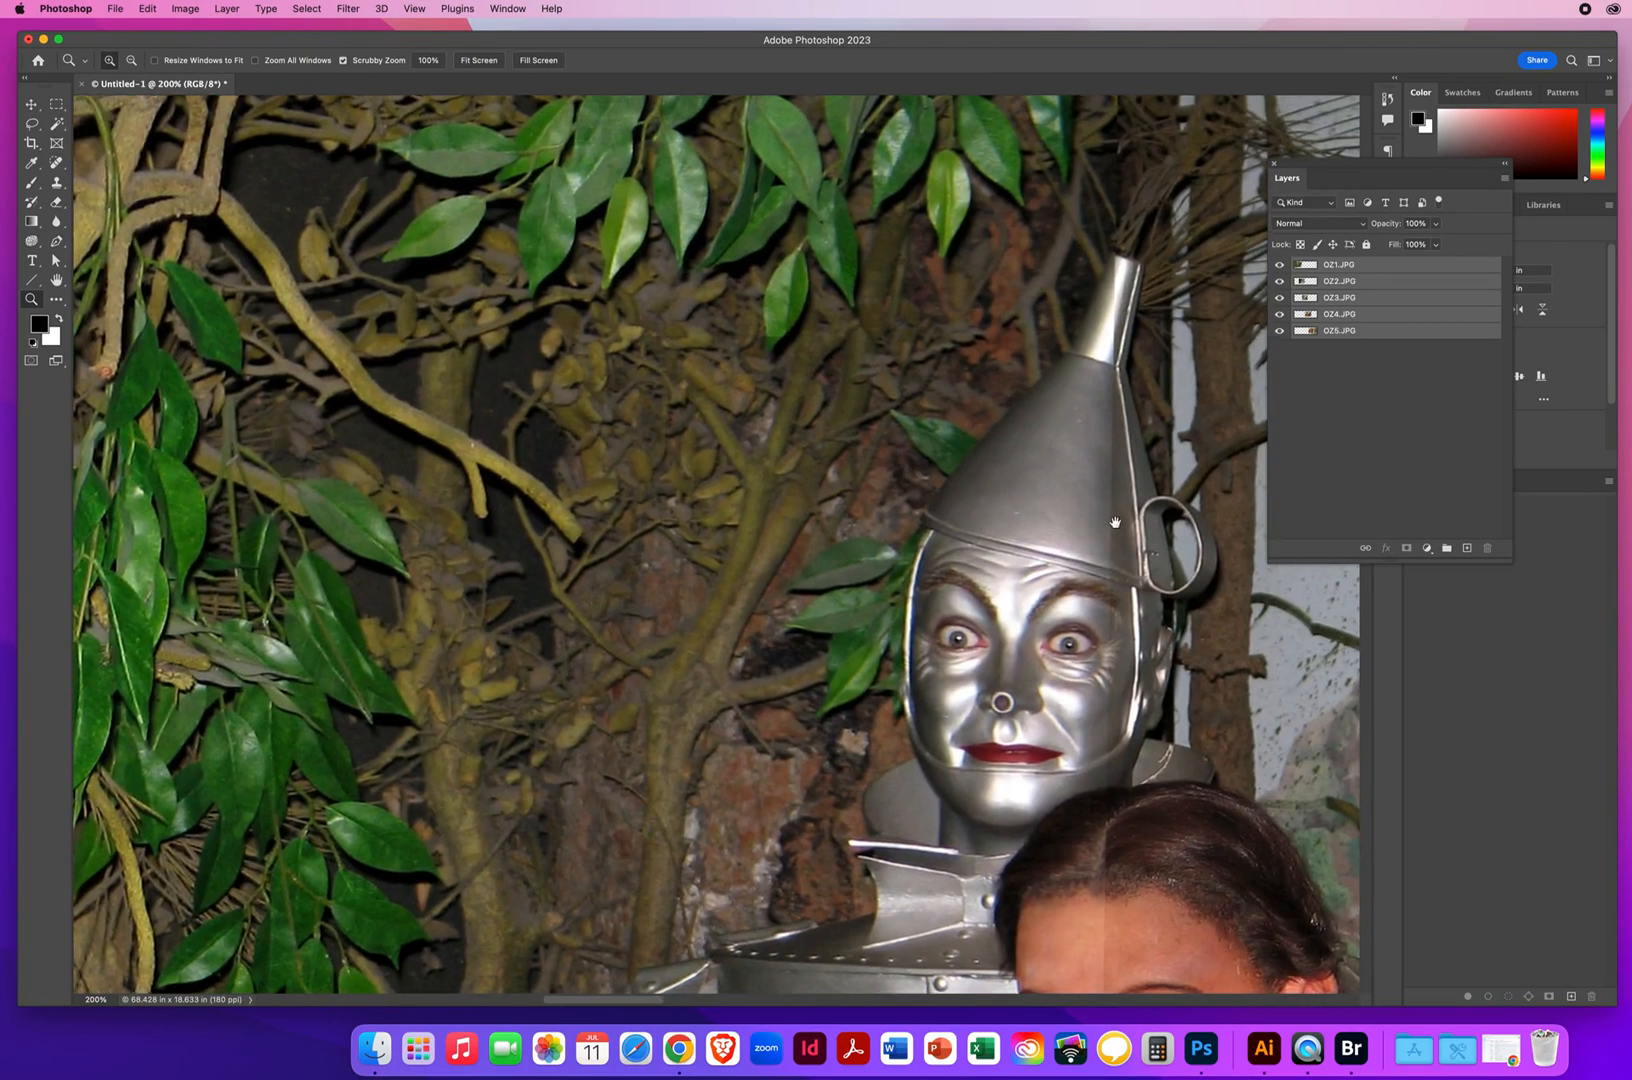
pyautogui.moveTo(1005, 512); pyautogui.dragTo(200, 433)
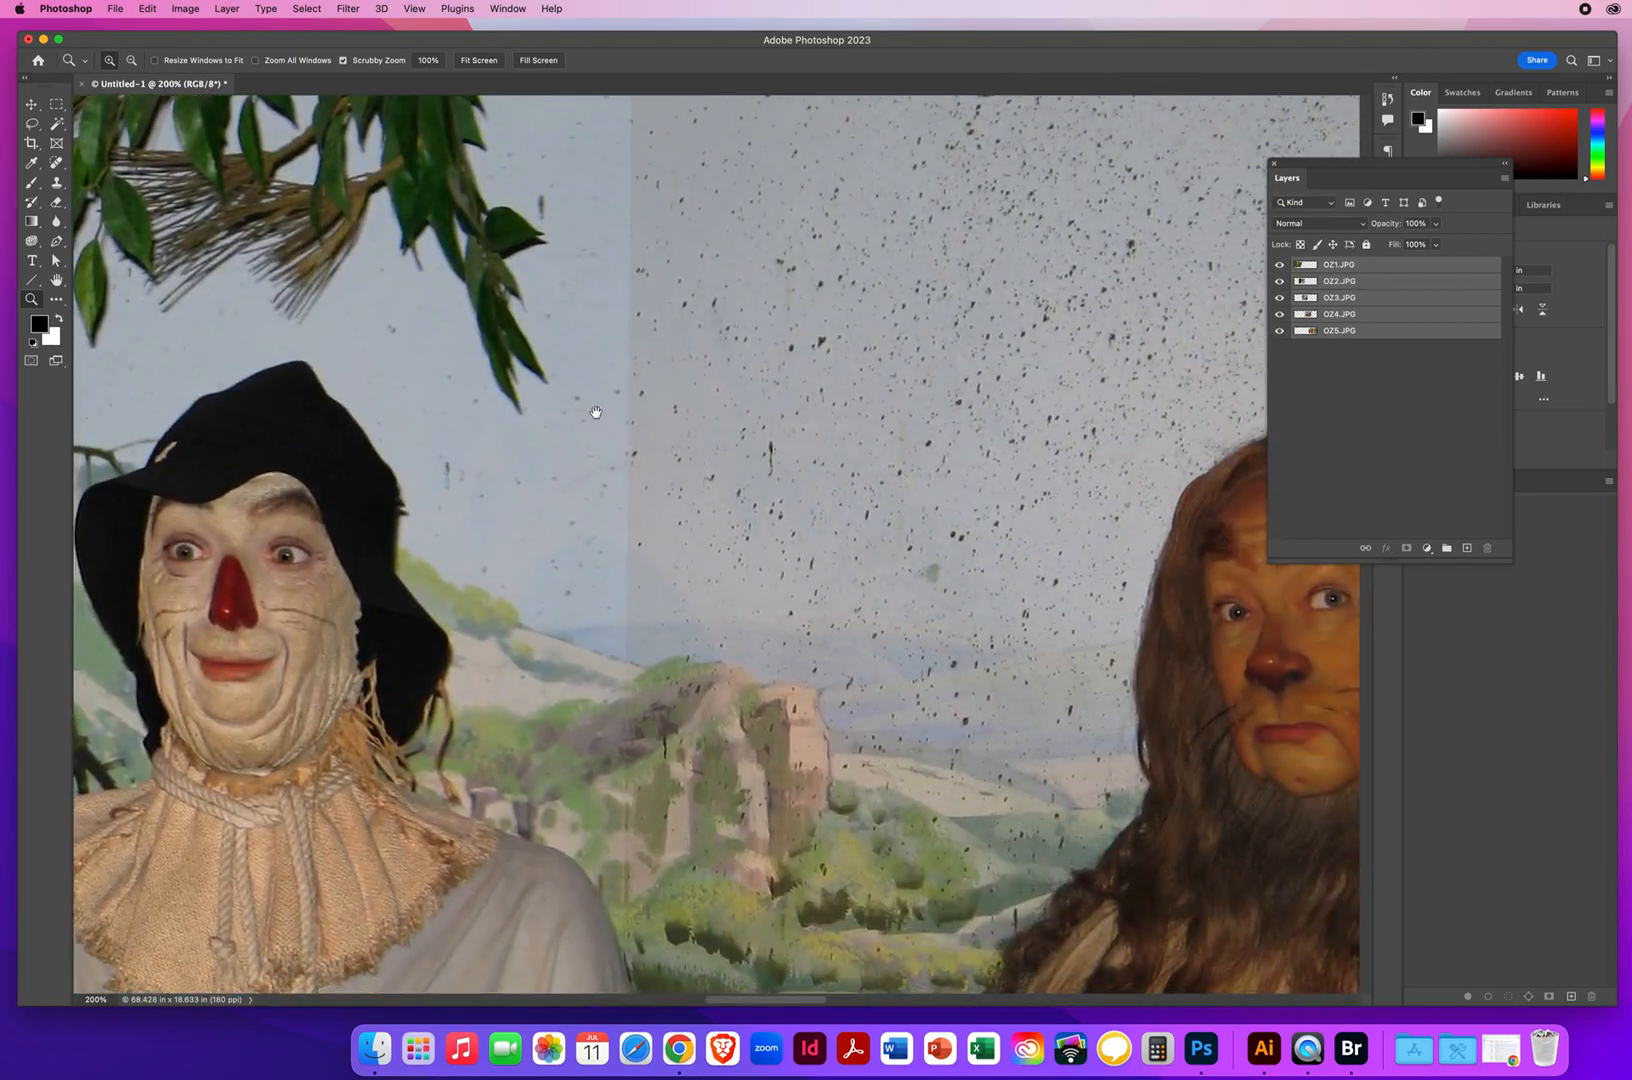
pyautogui.moveTo(941, 586); pyautogui.dragTo(266, 565)
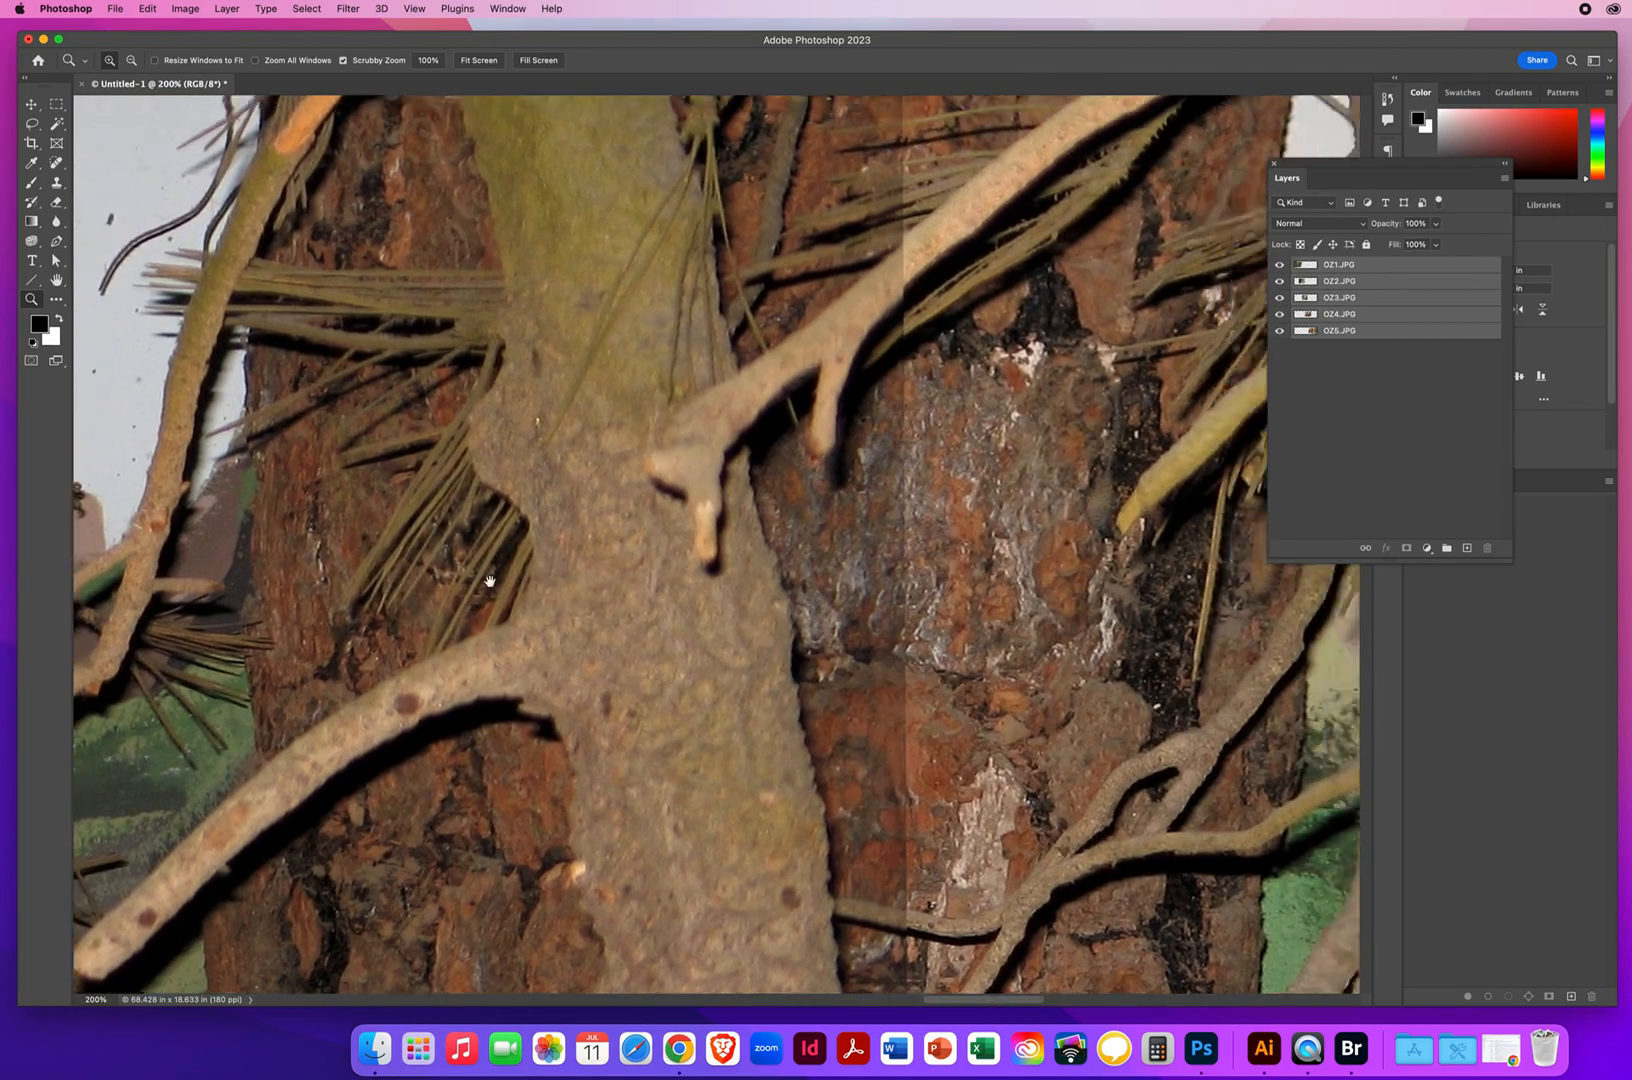
pyautogui.moveTo(485, 572); pyautogui.dragTo(219, 676)
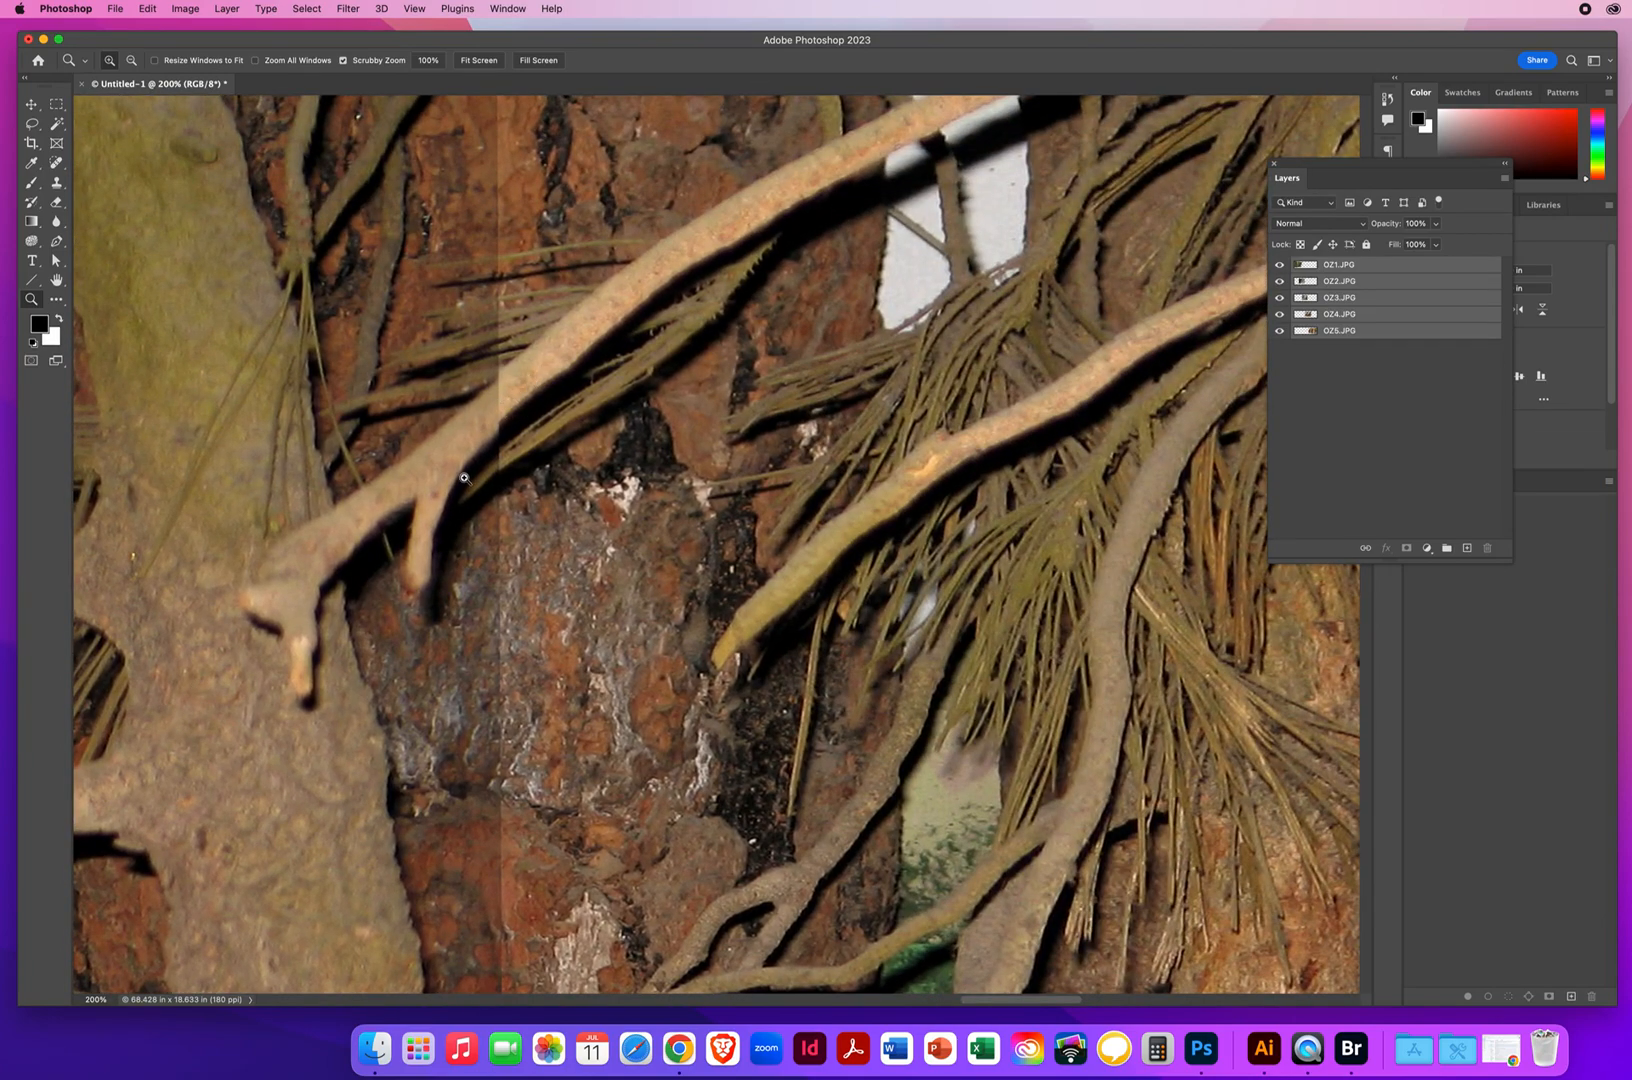
pyautogui.moveTo(519, 565); pyautogui.dragTo(788, 504)
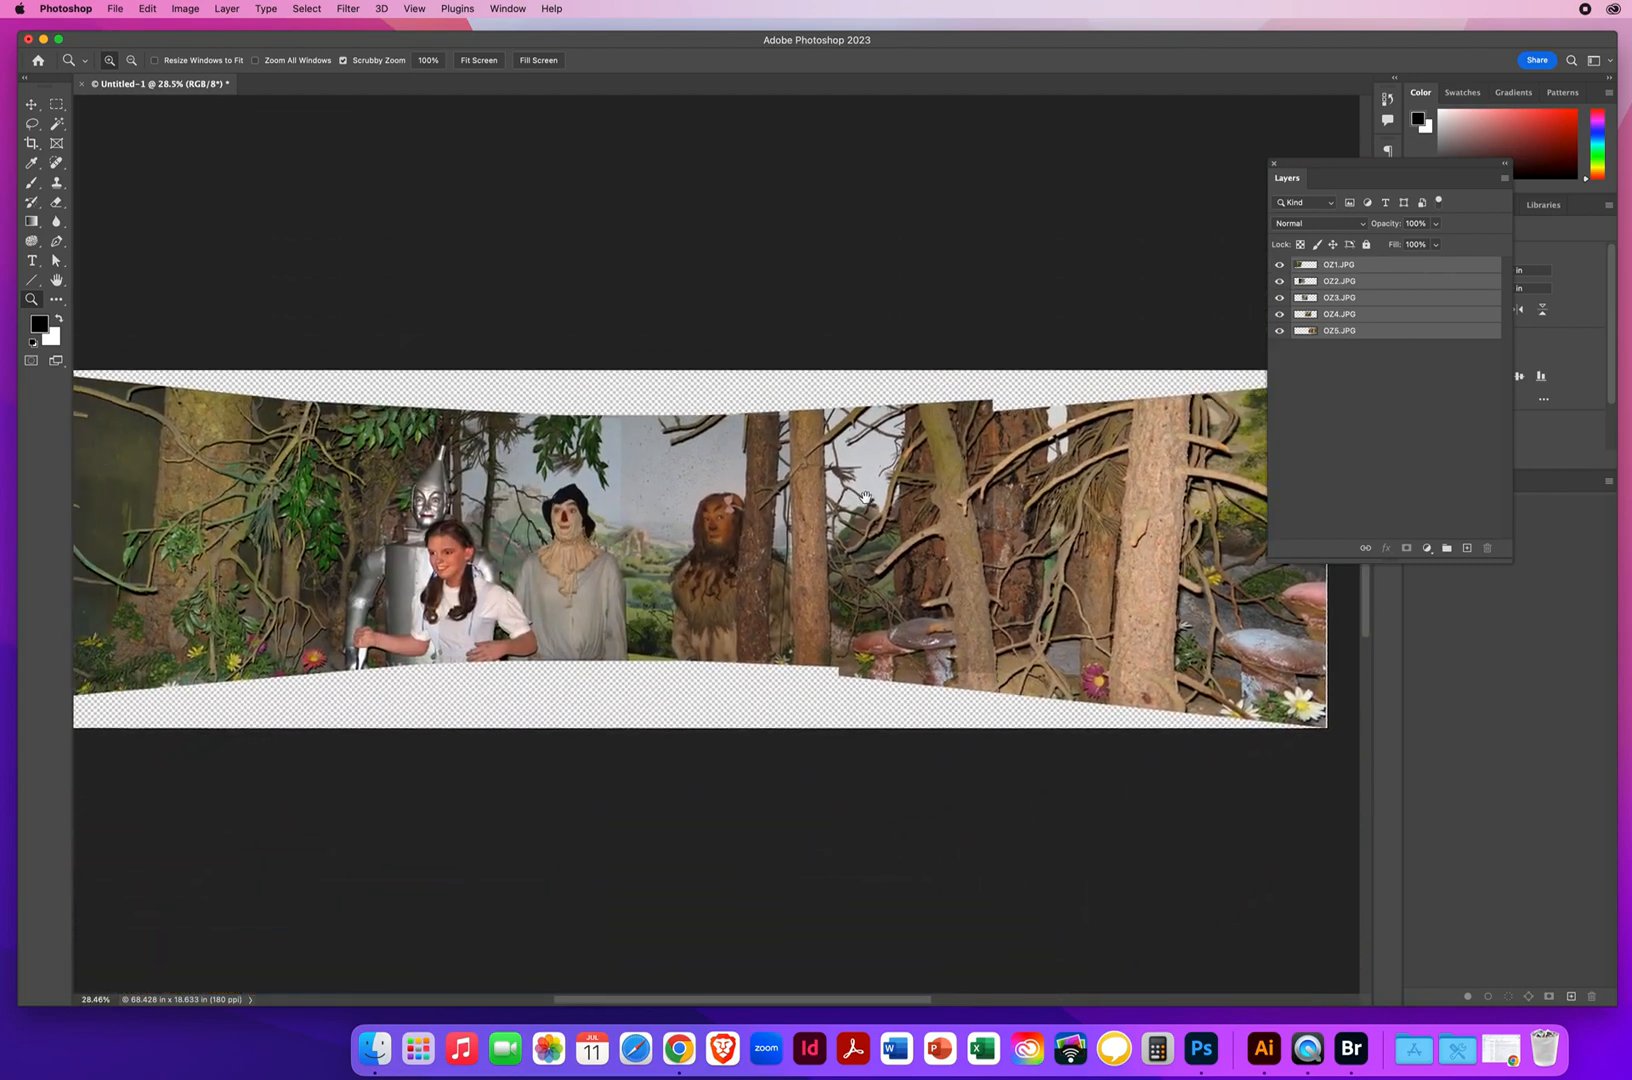
pyautogui.moveTo(696, 531); pyautogui.dragTo(682, 530)
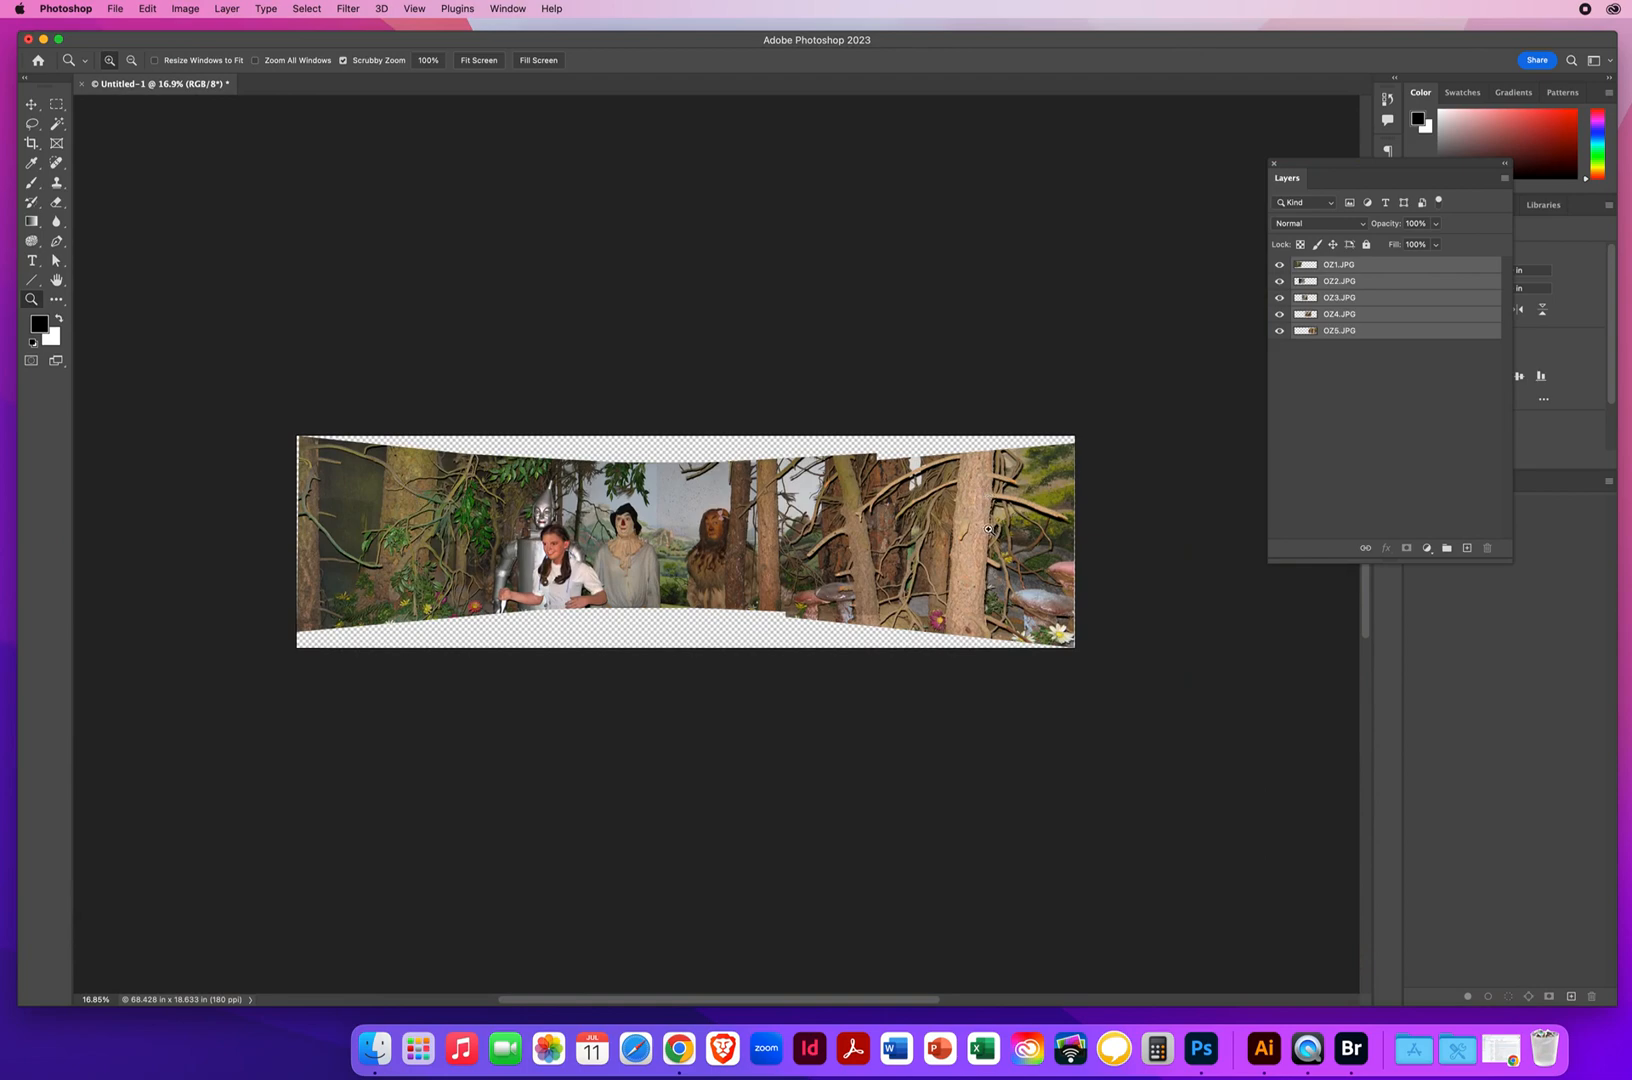
# Auto-blend the five aligned layers with the Panorama method and Seamless Tones and Colors, leaving Content Aware Fill Transparent Areas off
pyautogui.moveTo(1339, 165); pyautogui.dragTo(1097, 145)
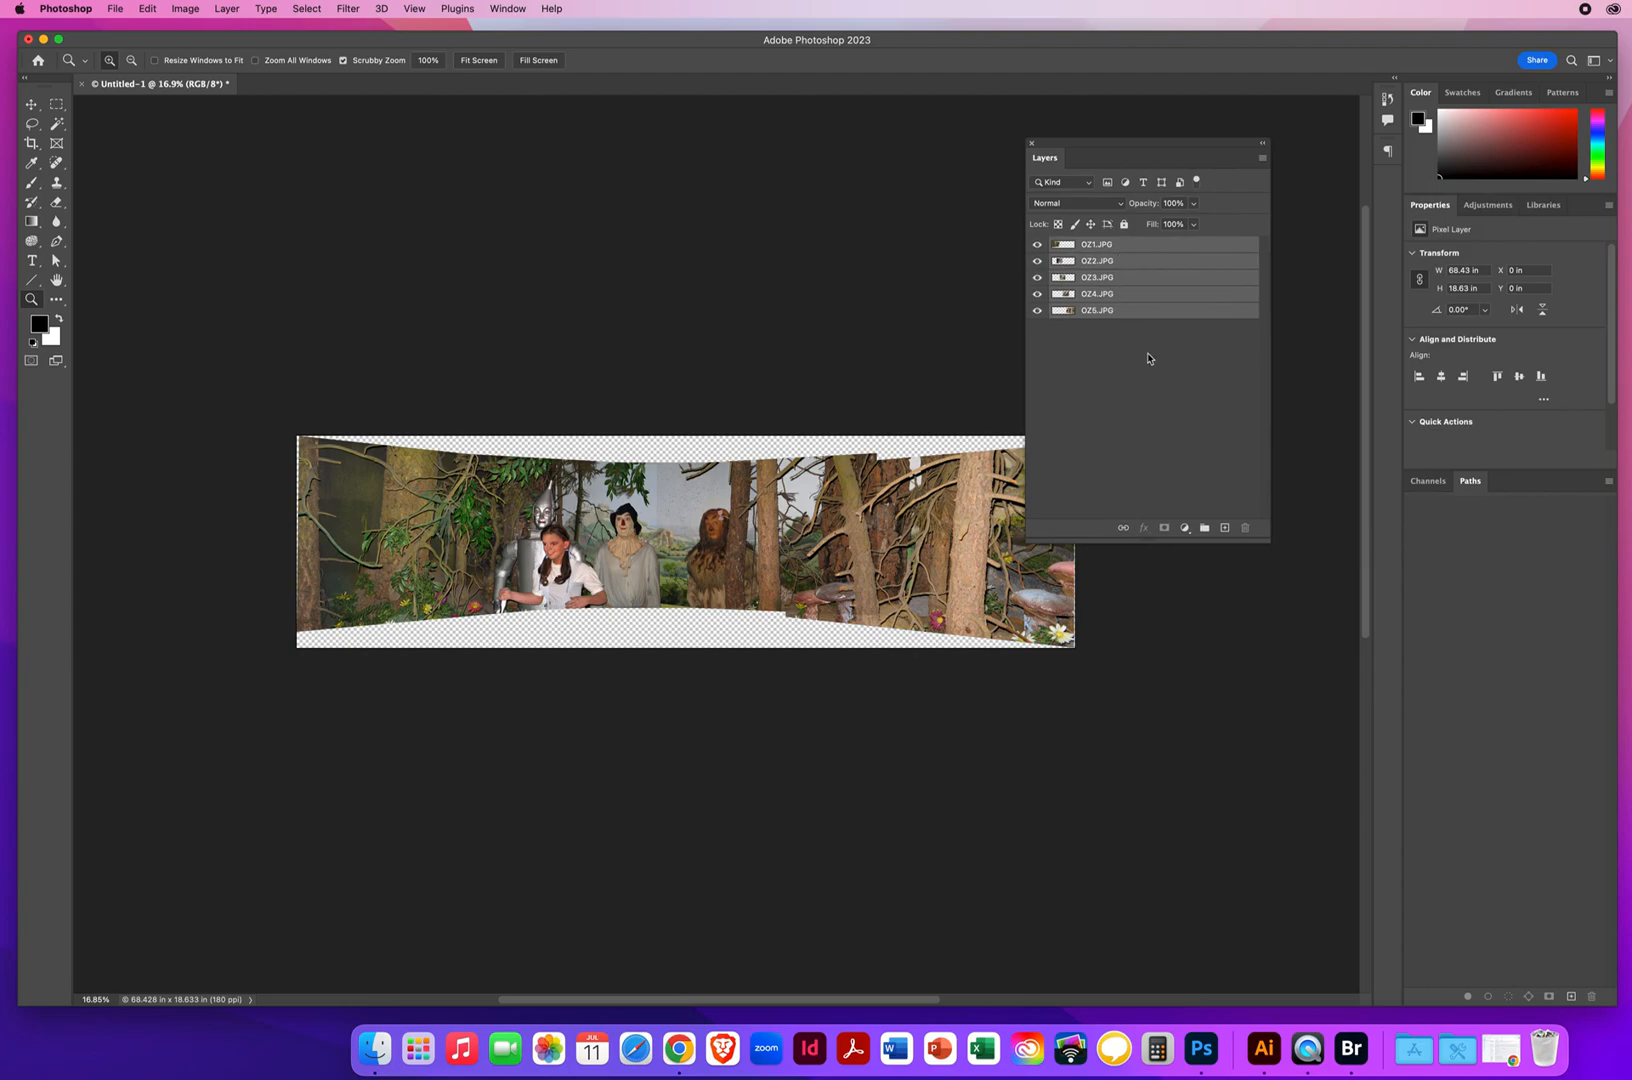
pyautogui.moveTo(665, 500); pyautogui.dragTo(677, 416)
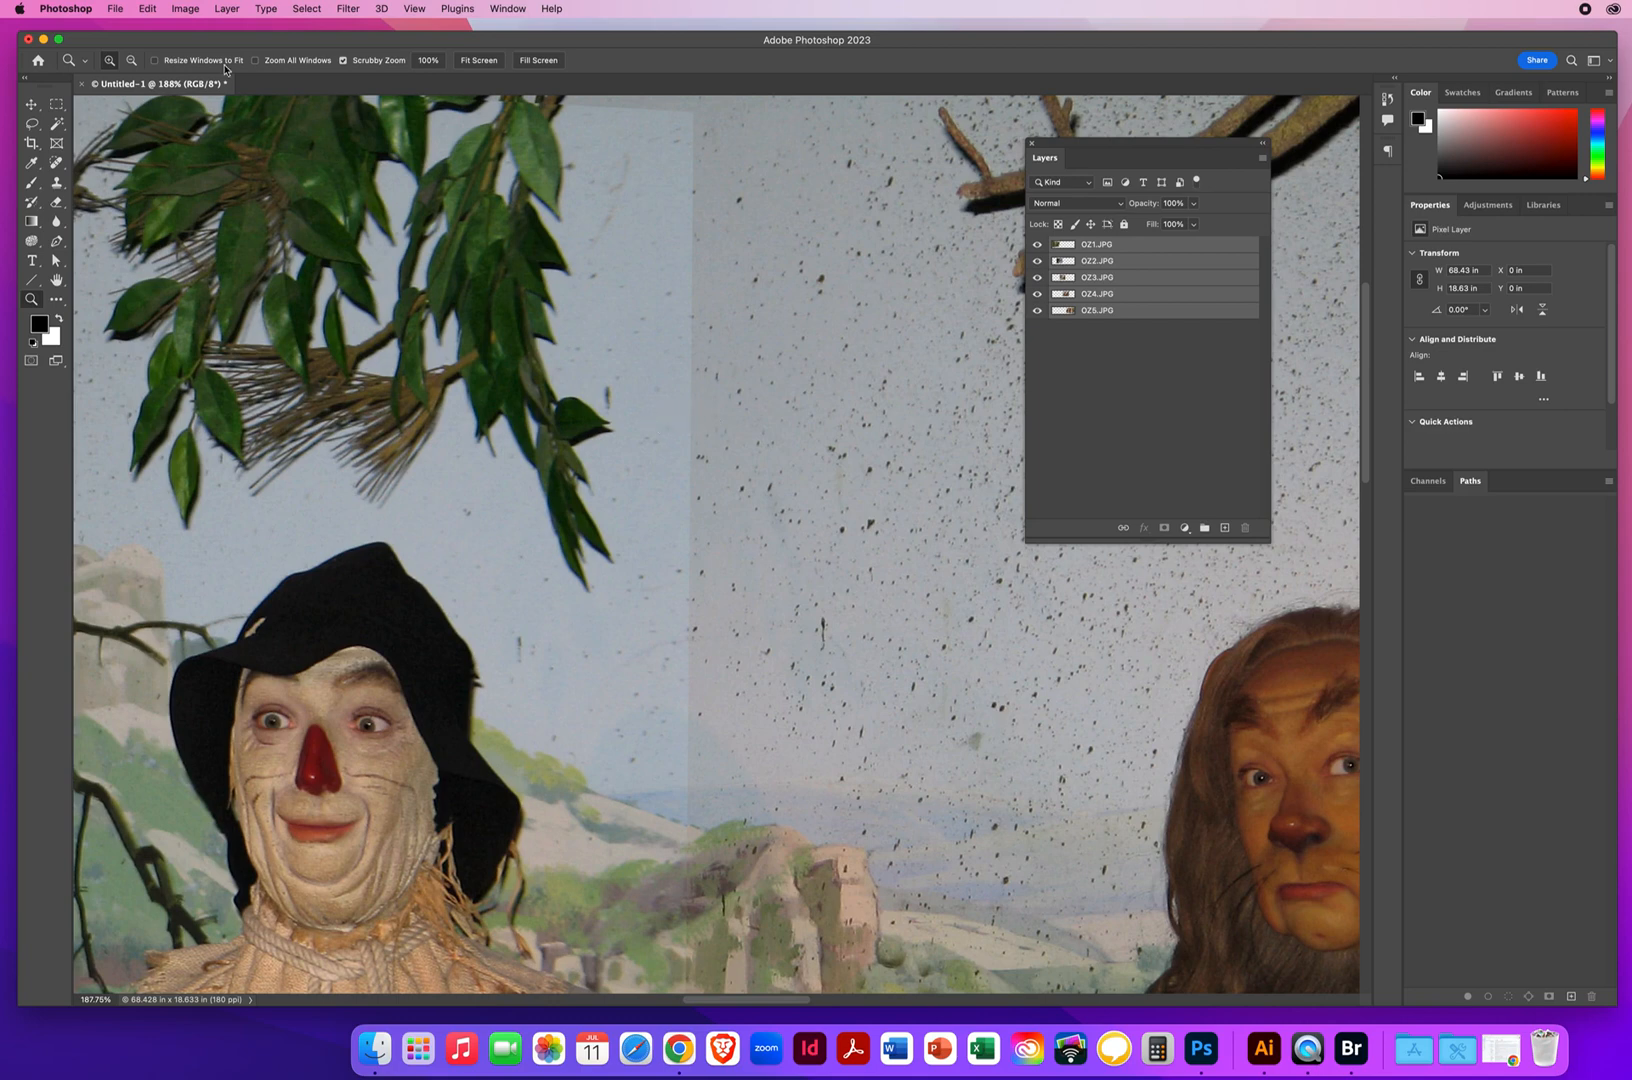
pyautogui.click(148, 10)
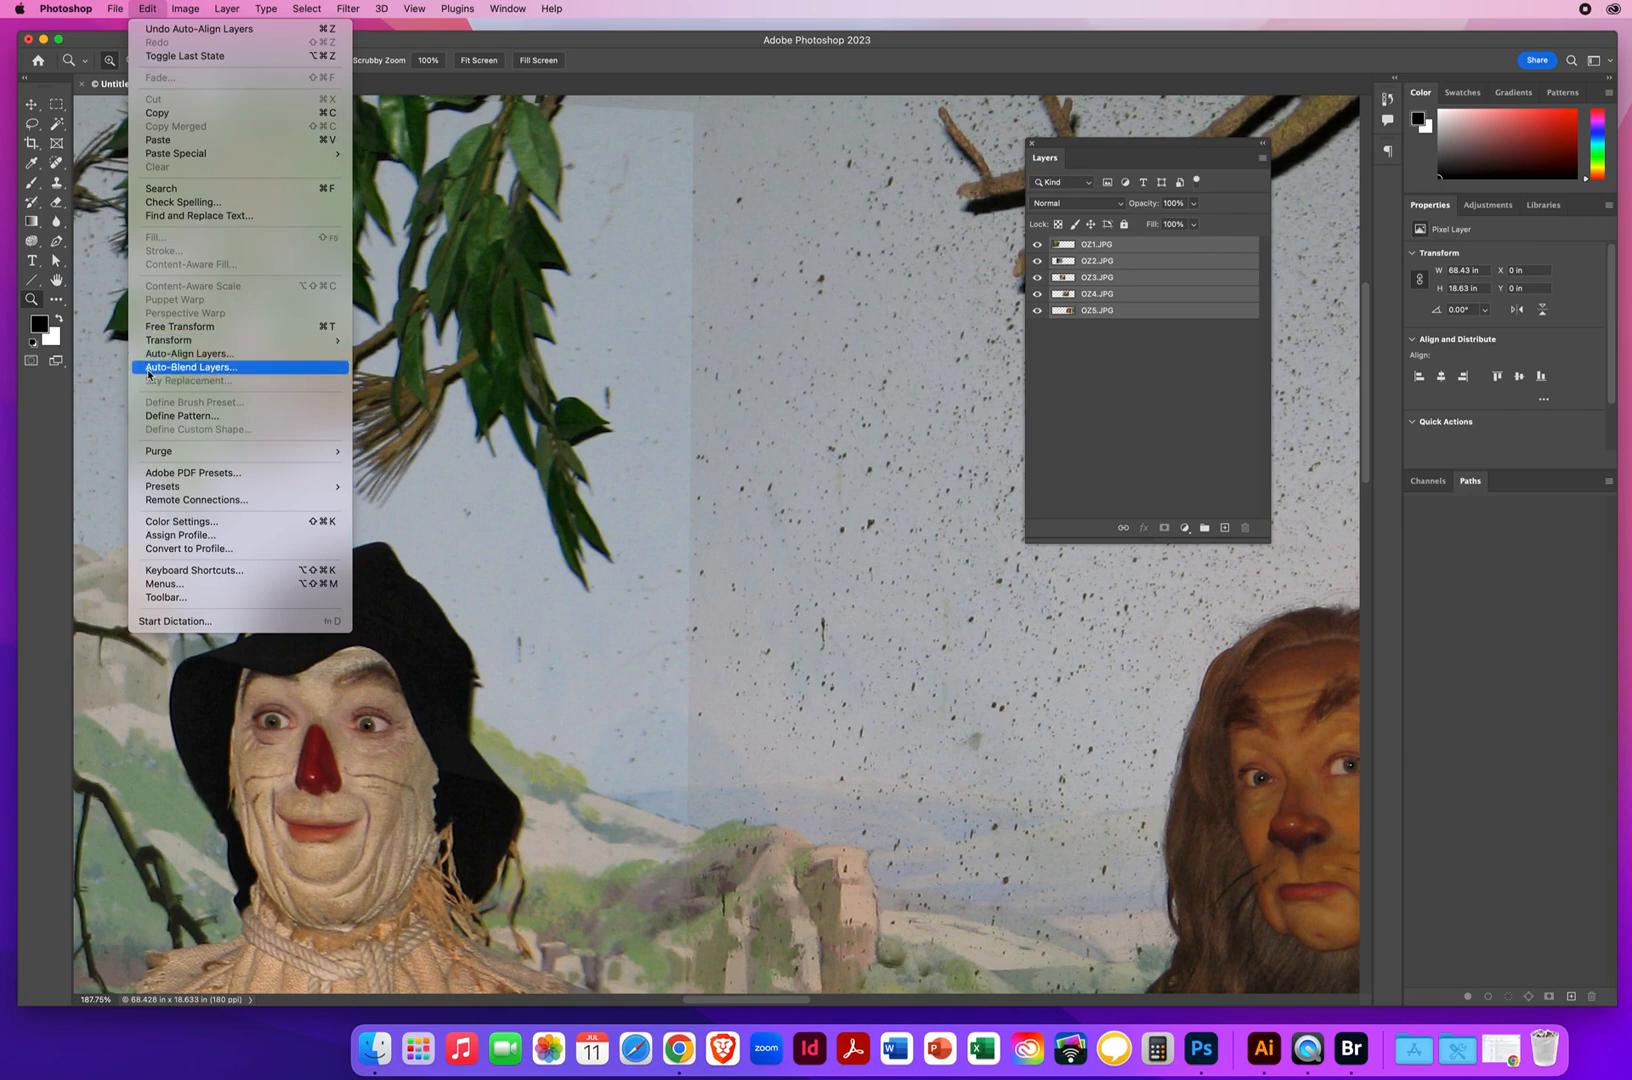
pyautogui.click(211, 369)
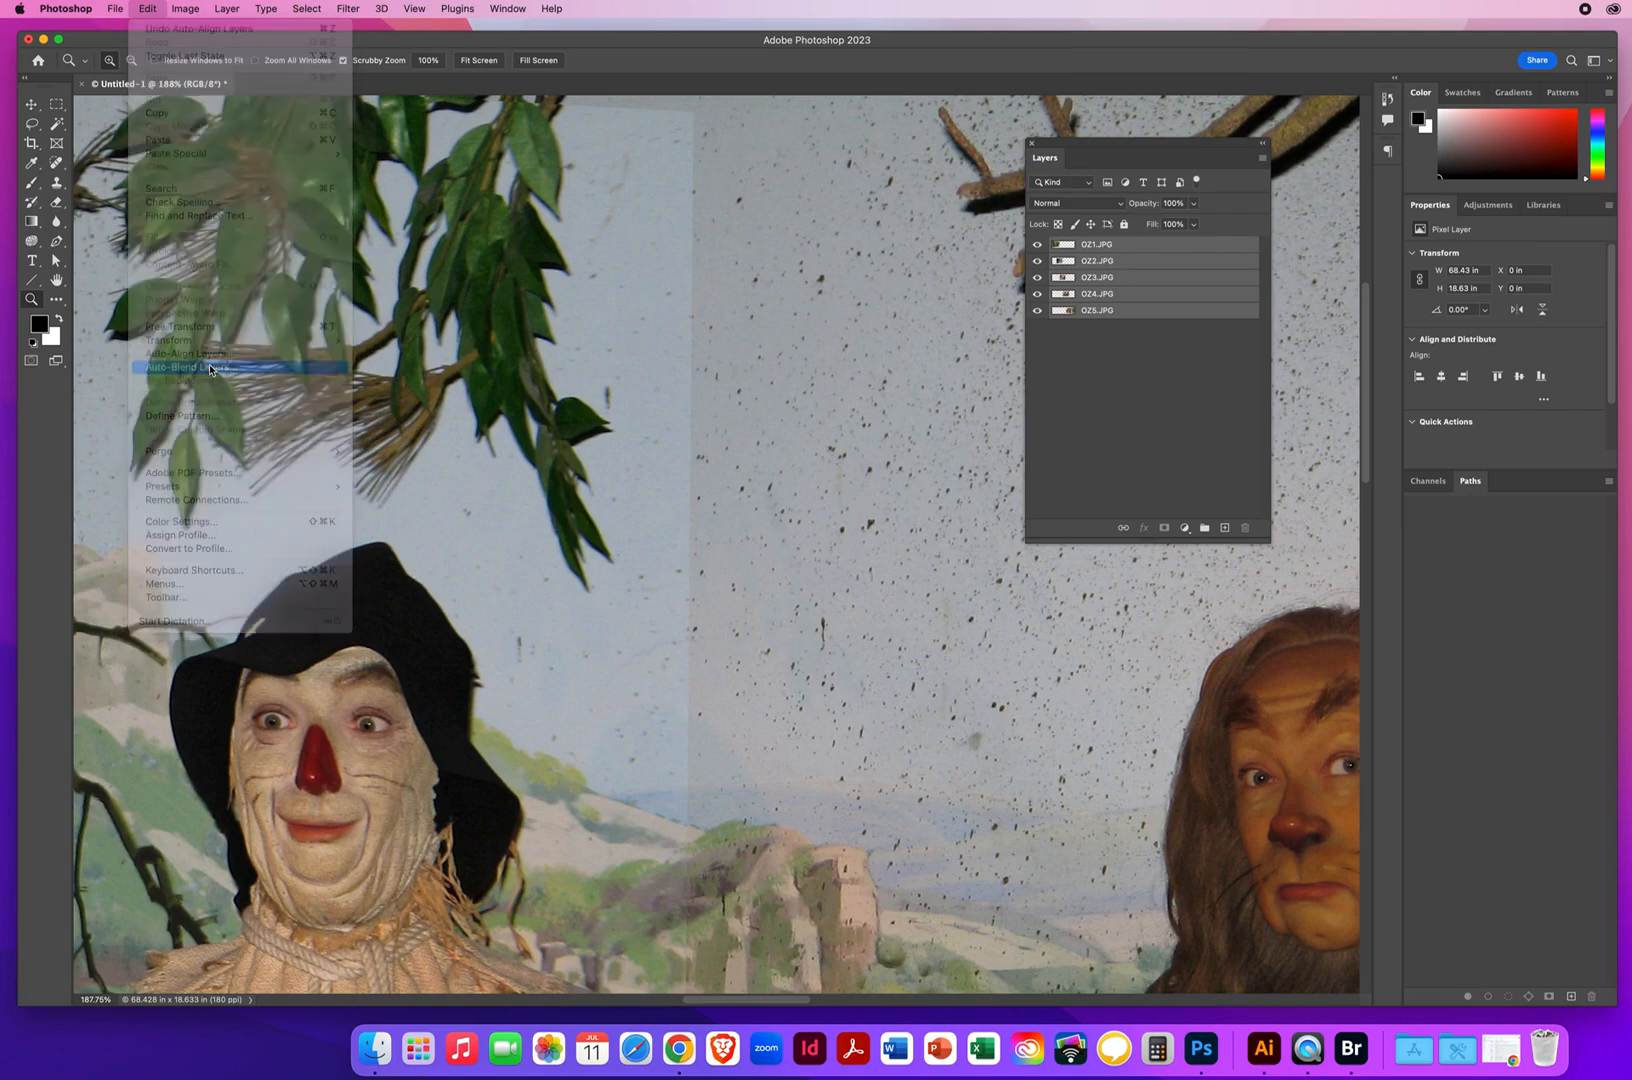
pyautogui.moveTo(1027, 522); pyautogui.dragTo(621, 315)
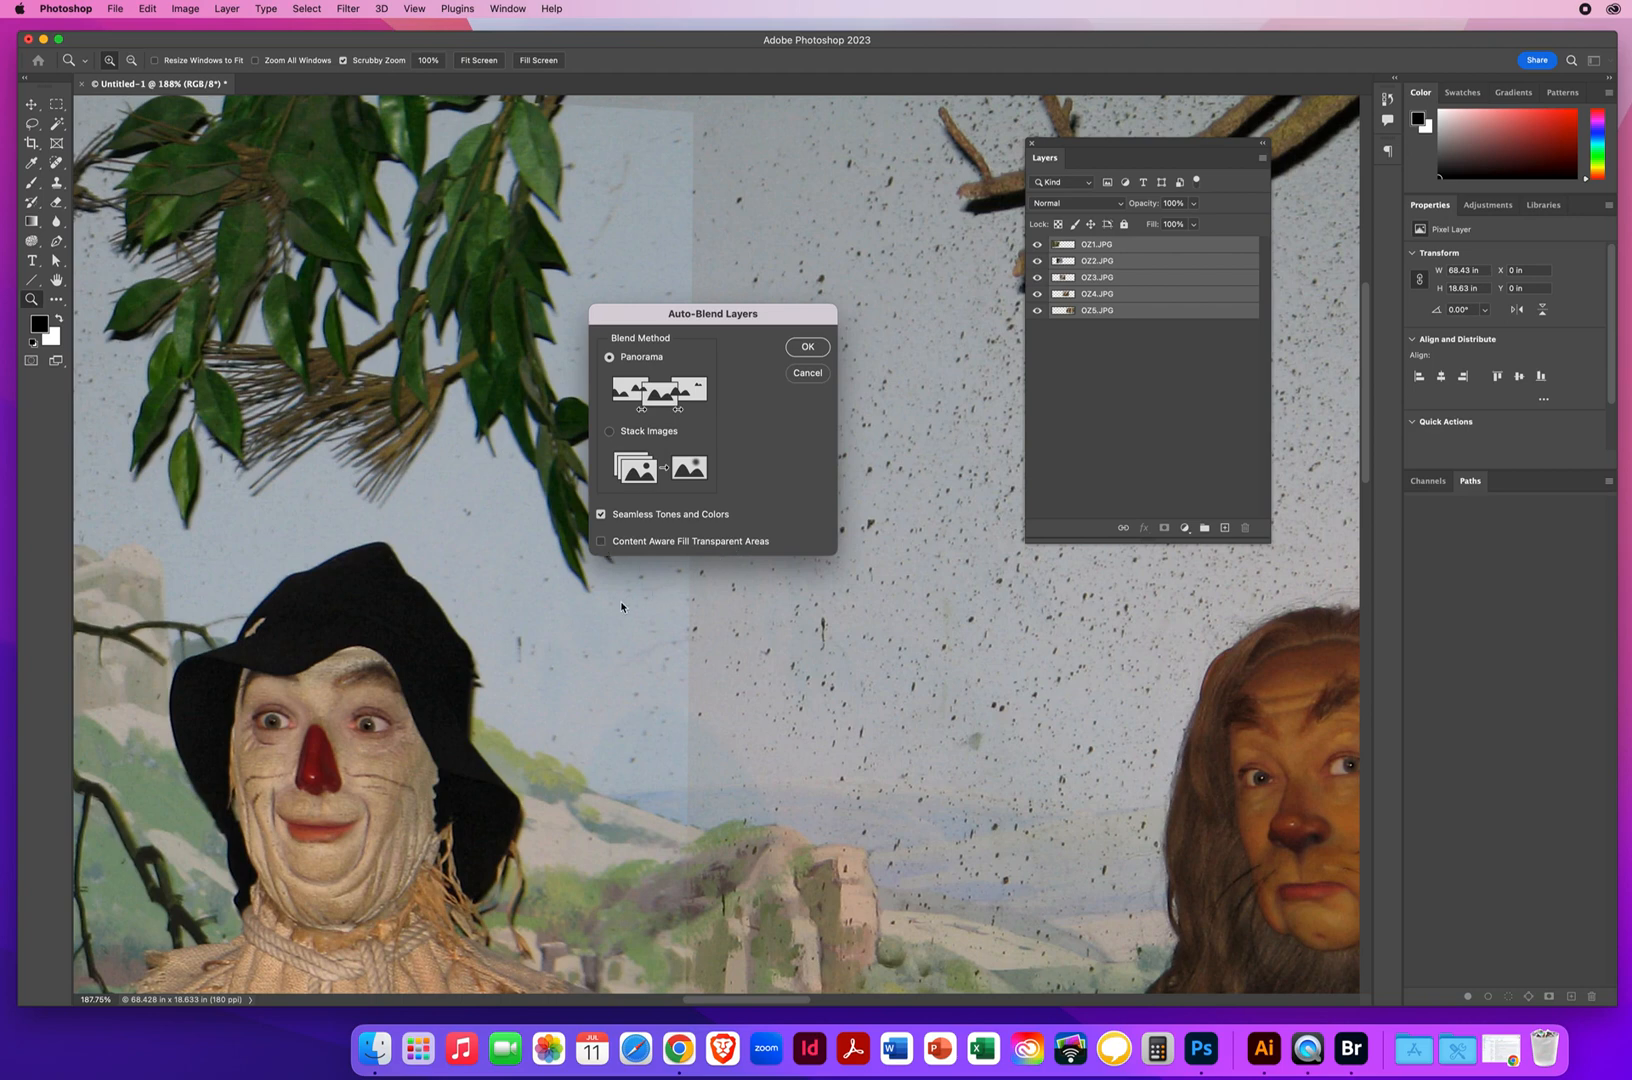
pyautogui.click(805, 348)
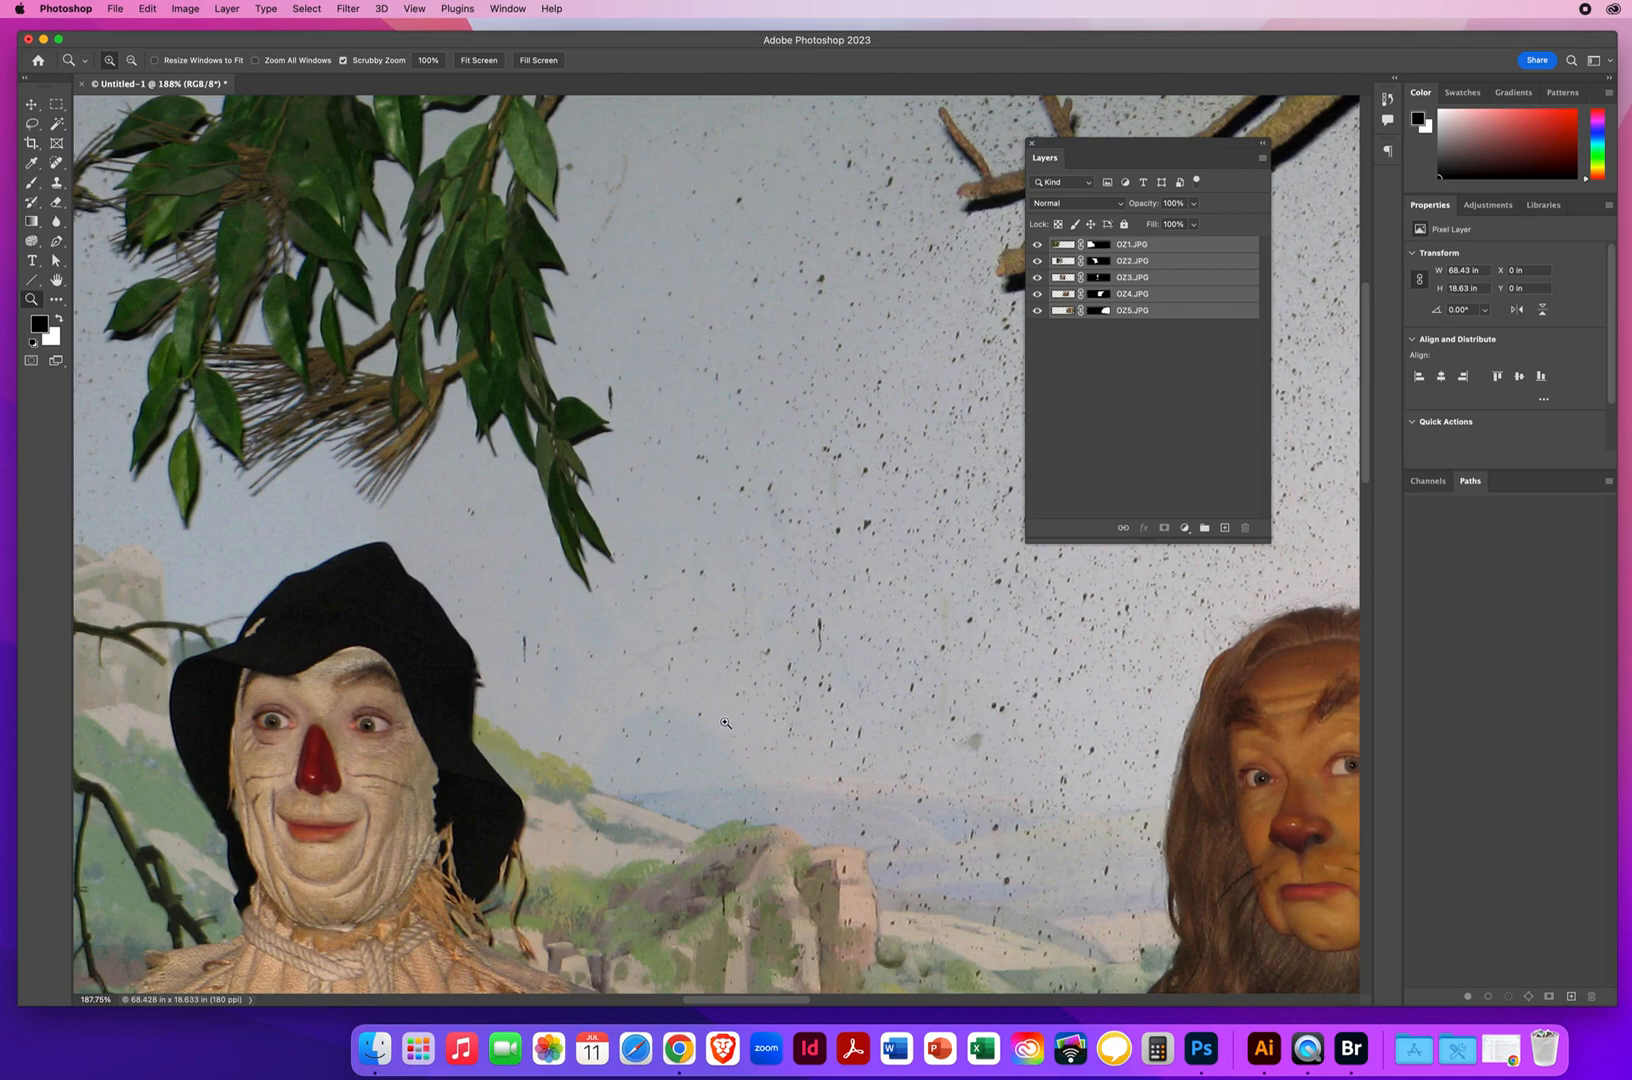
# Hide every layer except OZ1.JPG and examine the masked portion it contributes to the blended panorama
pyautogui.moveTo(713, 611); pyautogui.dragTo(565, 613)
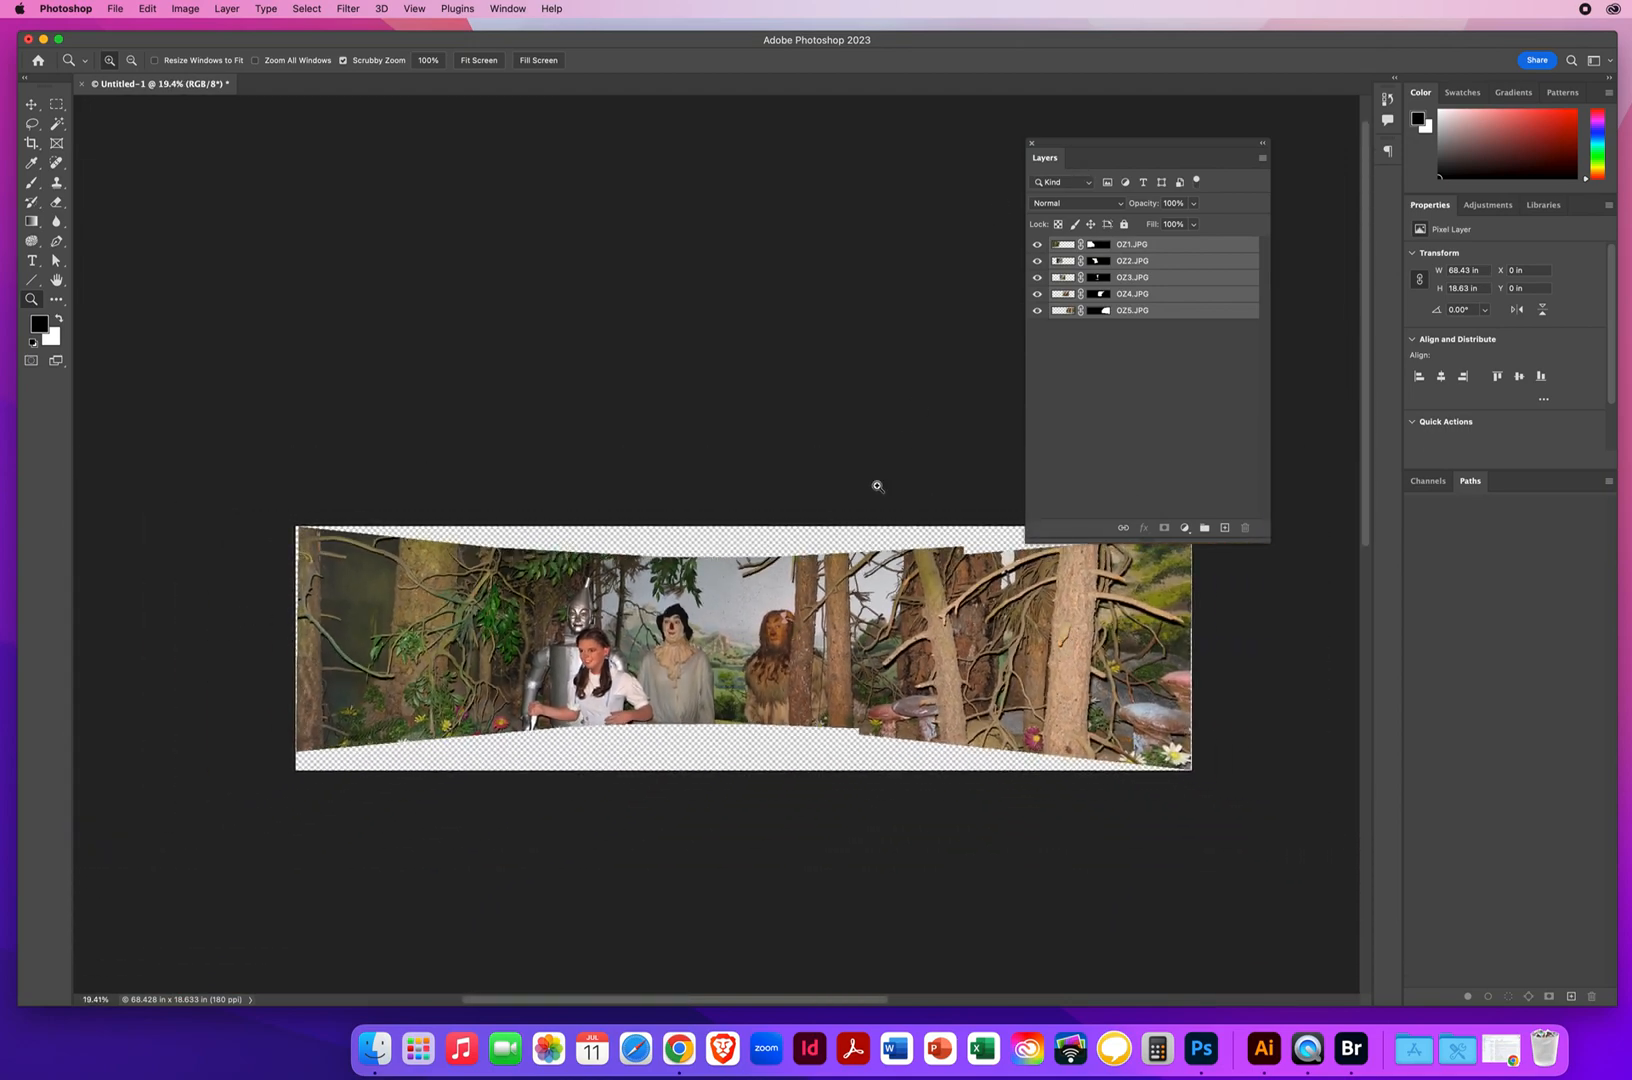
pyautogui.moveTo(776, 593); pyautogui.dragTo(795, 592)
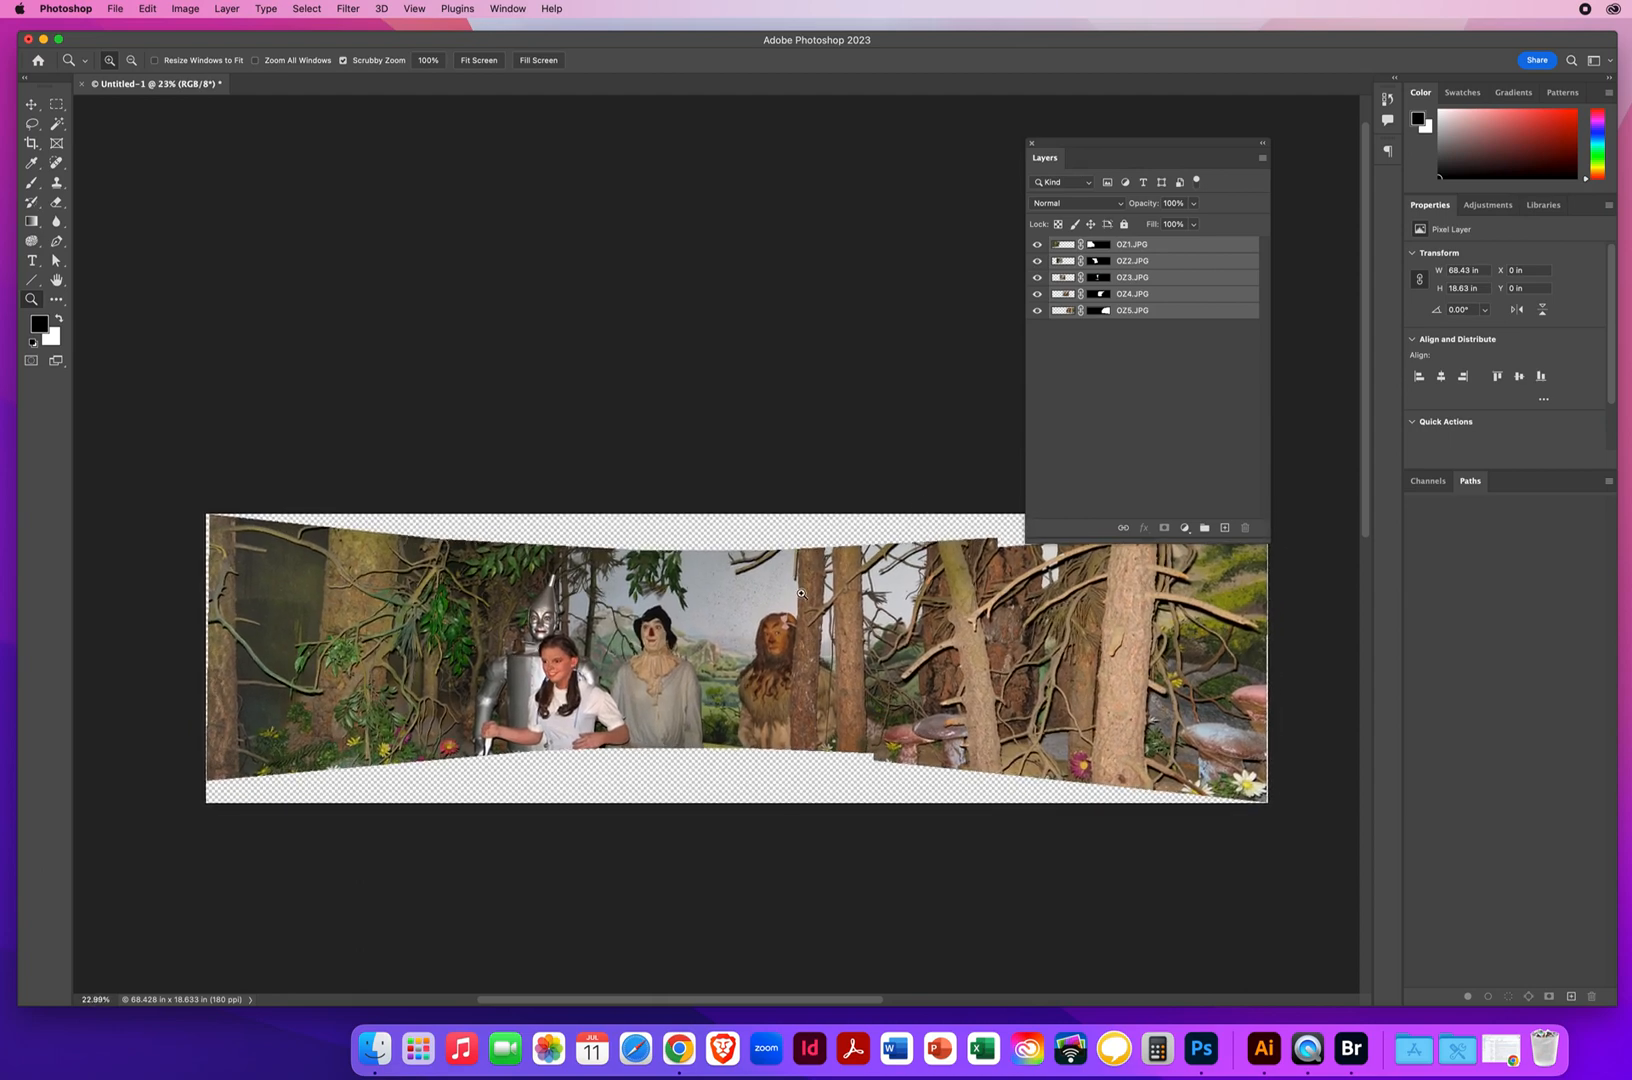
pyautogui.moveTo(1102, 146); pyautogui.dragTo(907, 108)
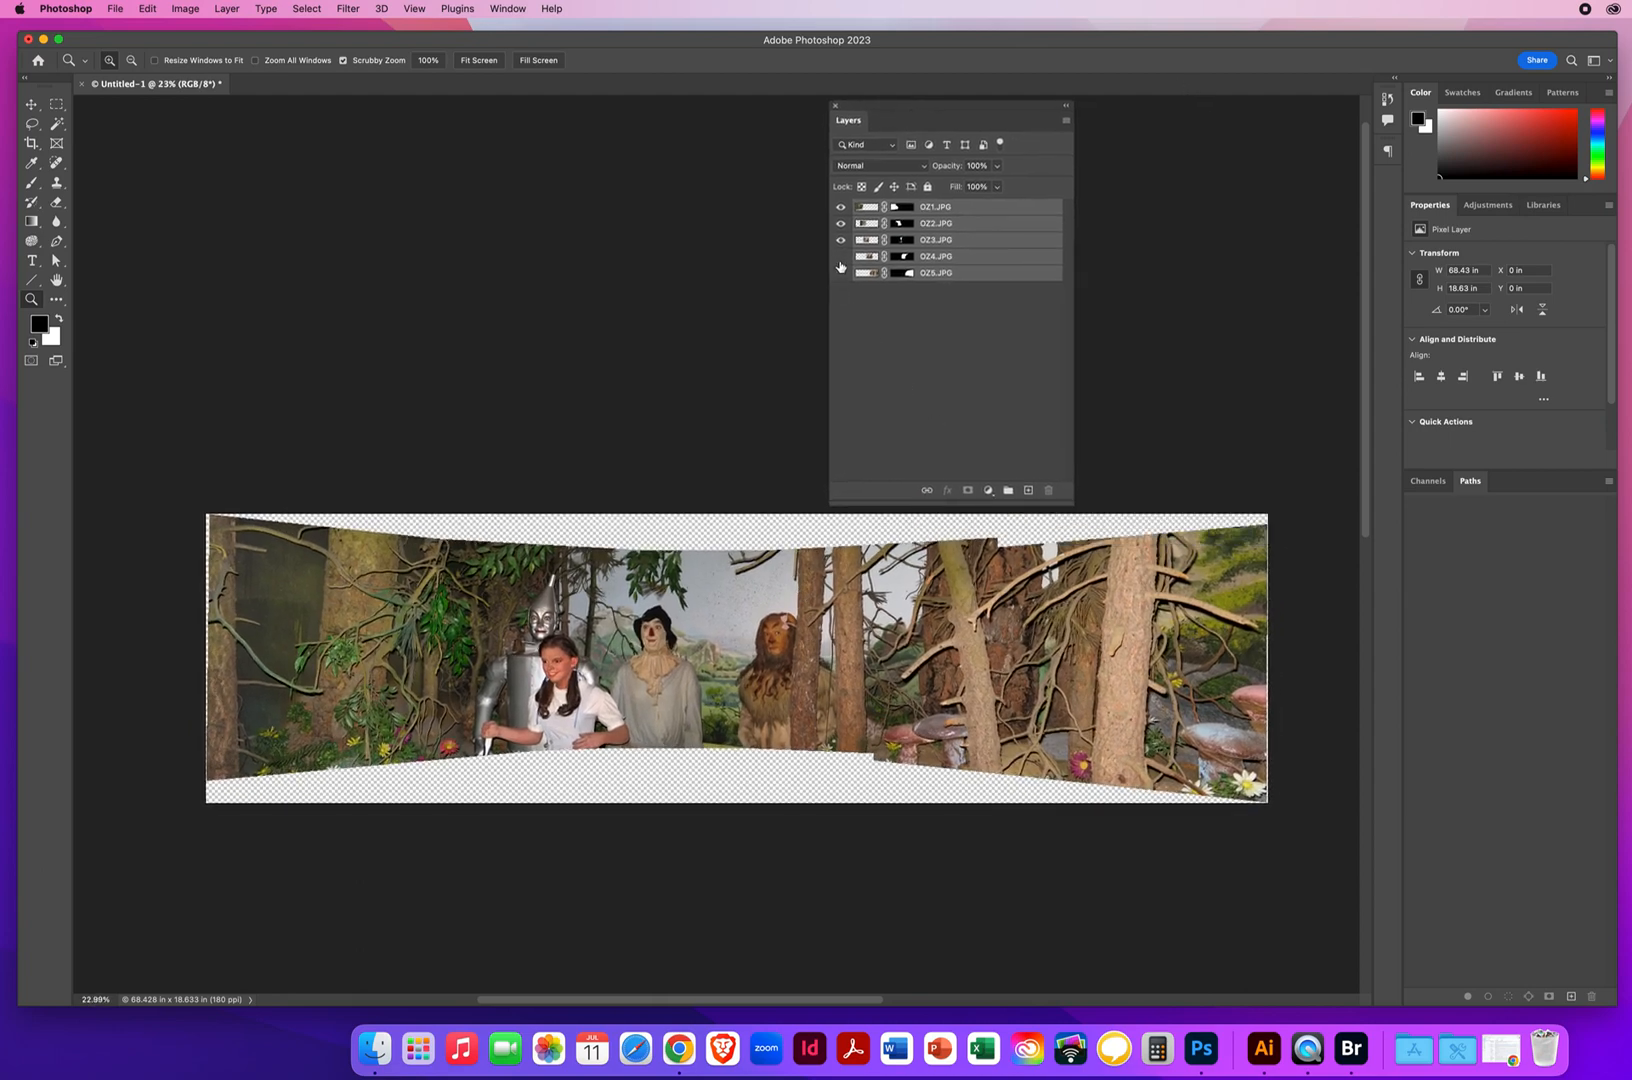
pyautogui.moveTo(840, 240); pyautogui.dragTo(840, 223)
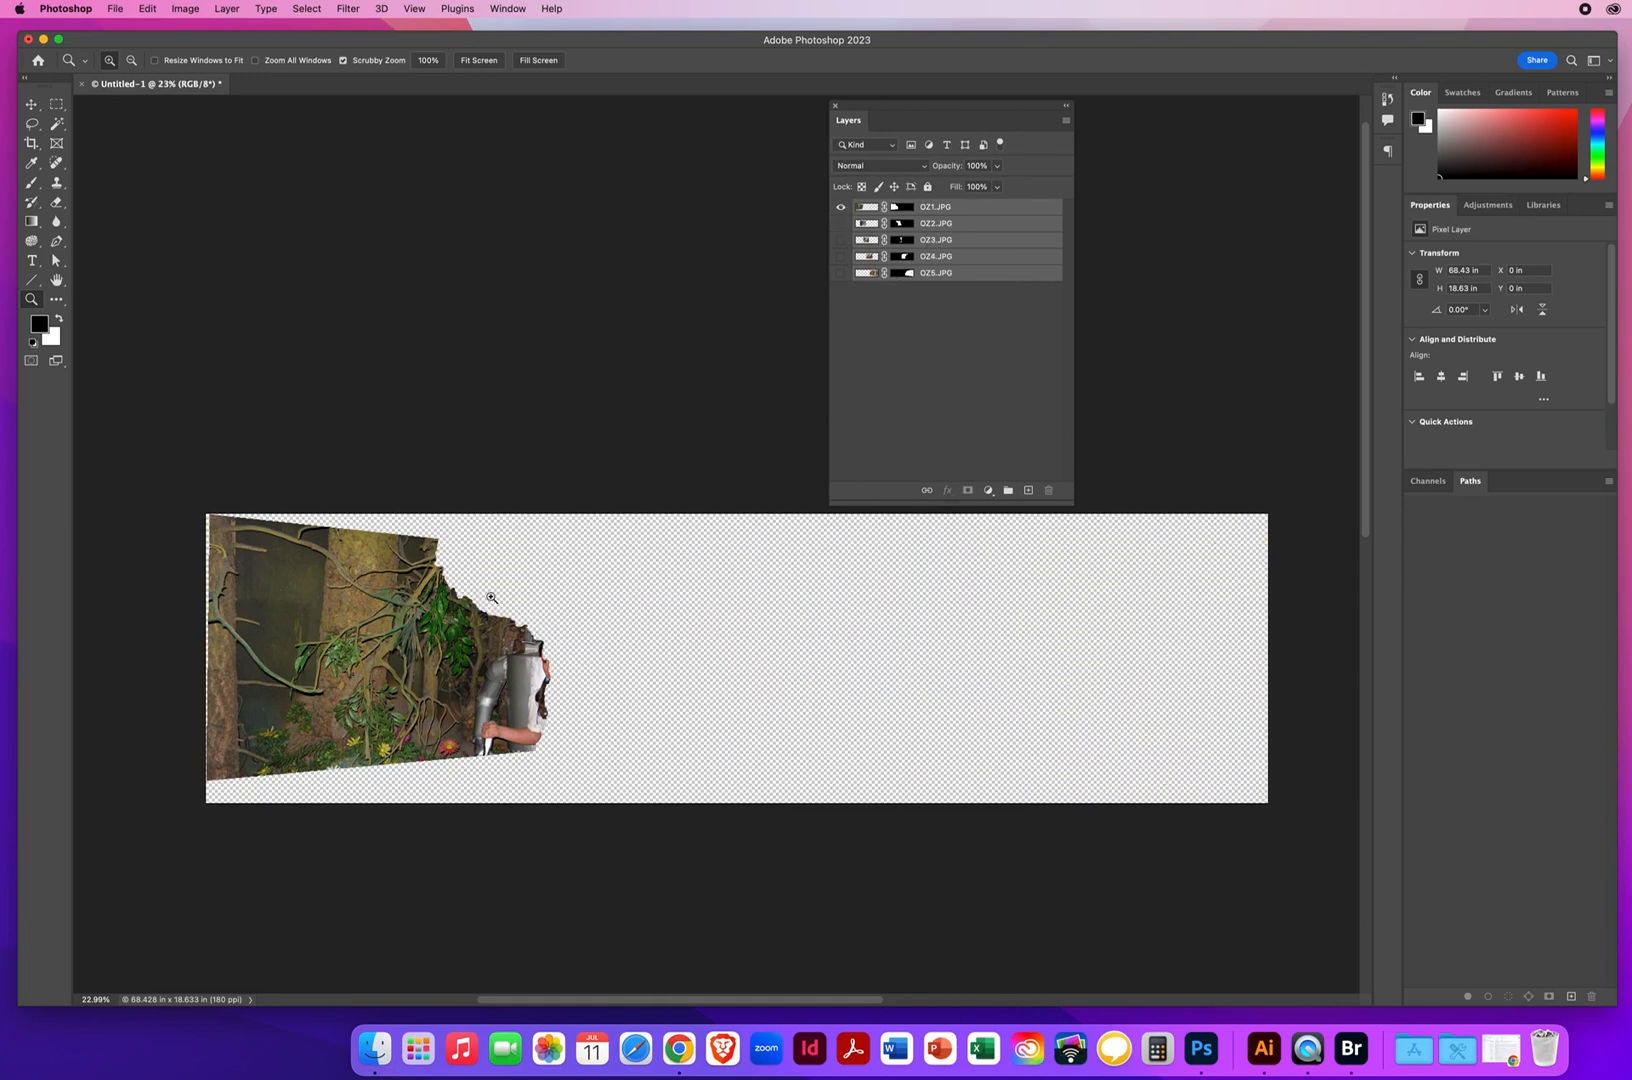
pyautogui.moveTo(543, 633); pyautogui.dragTo(587, 637)
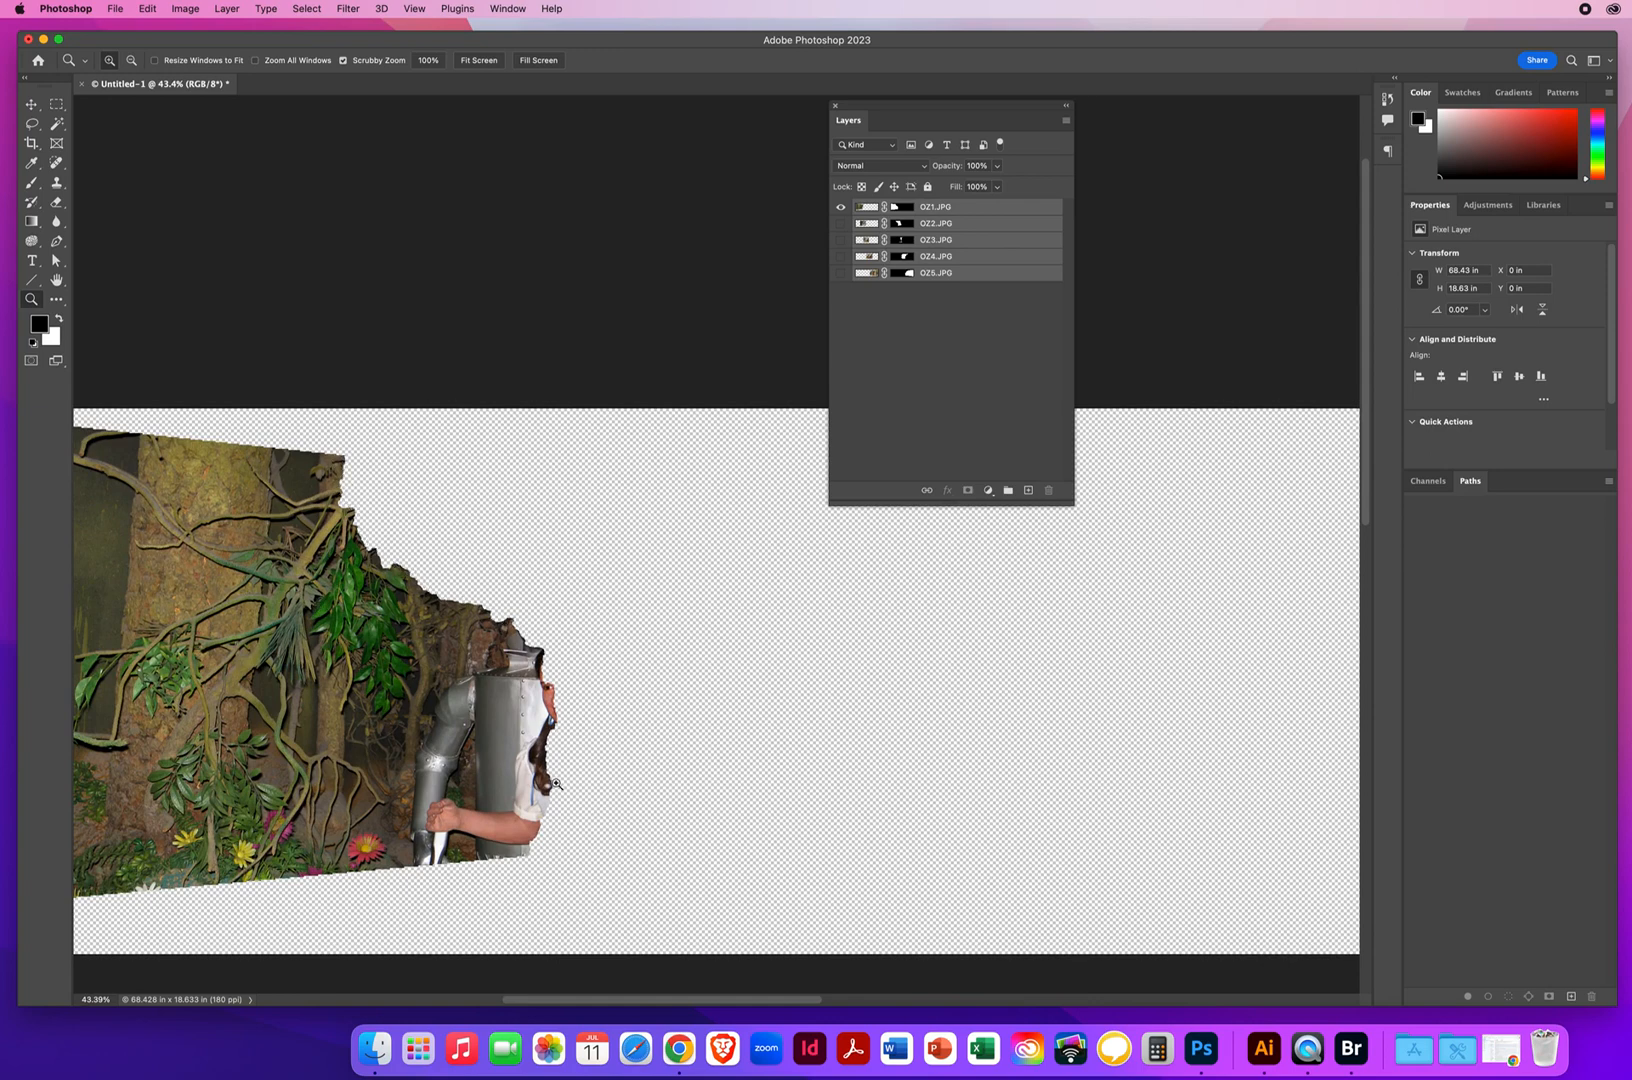
# Show layers OZ2.JPG through OZ5.JPG one after another to examine how each masked piece joins its neighbour
pyautogui.click(932, 225)
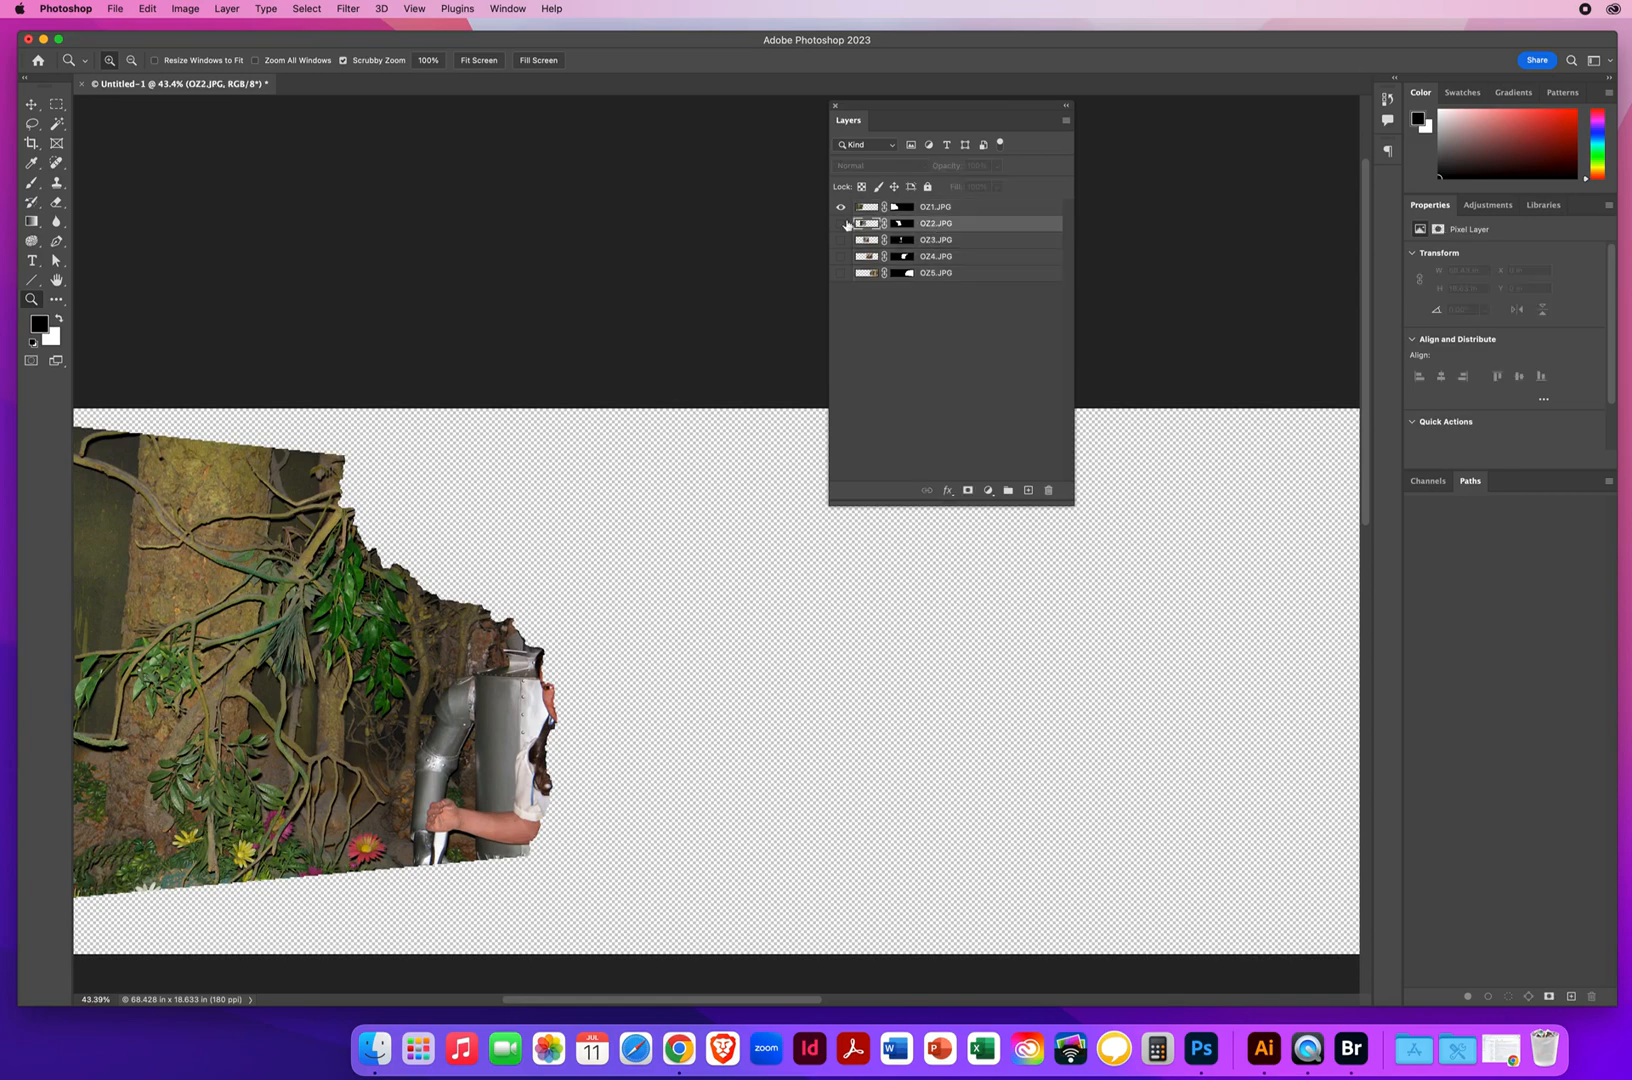
pyautogui.click(840, 225)
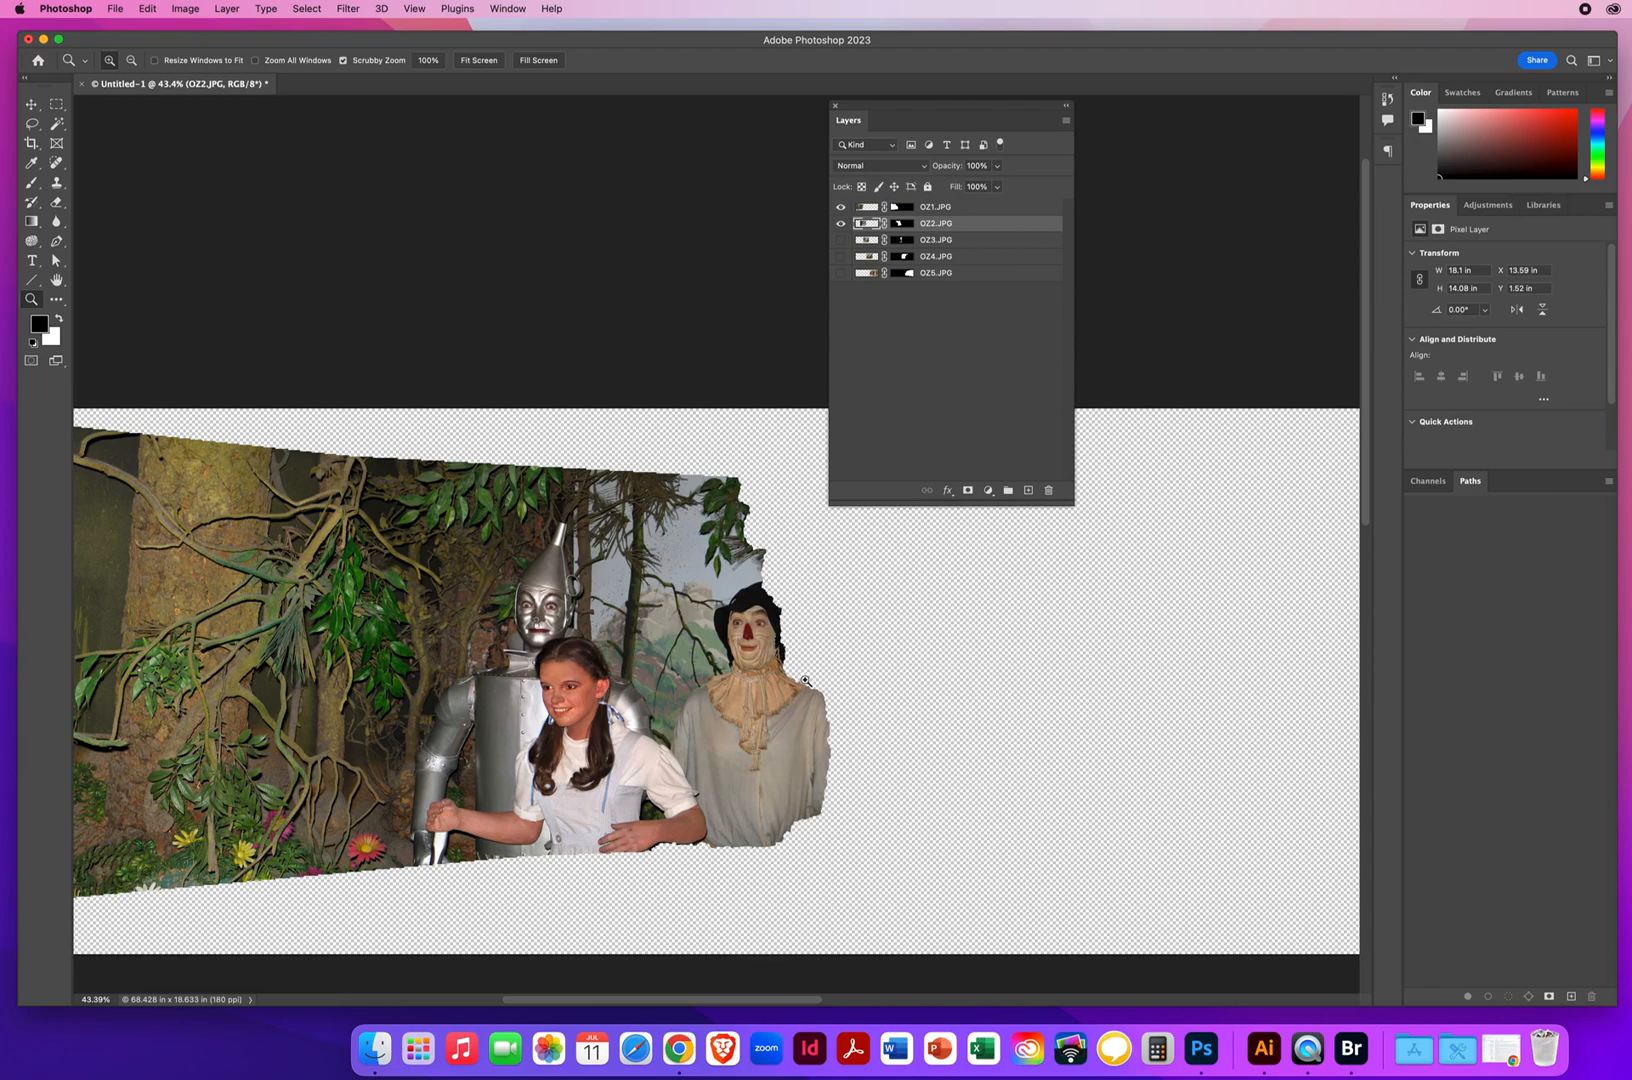
pyautogui.click(840, 241)
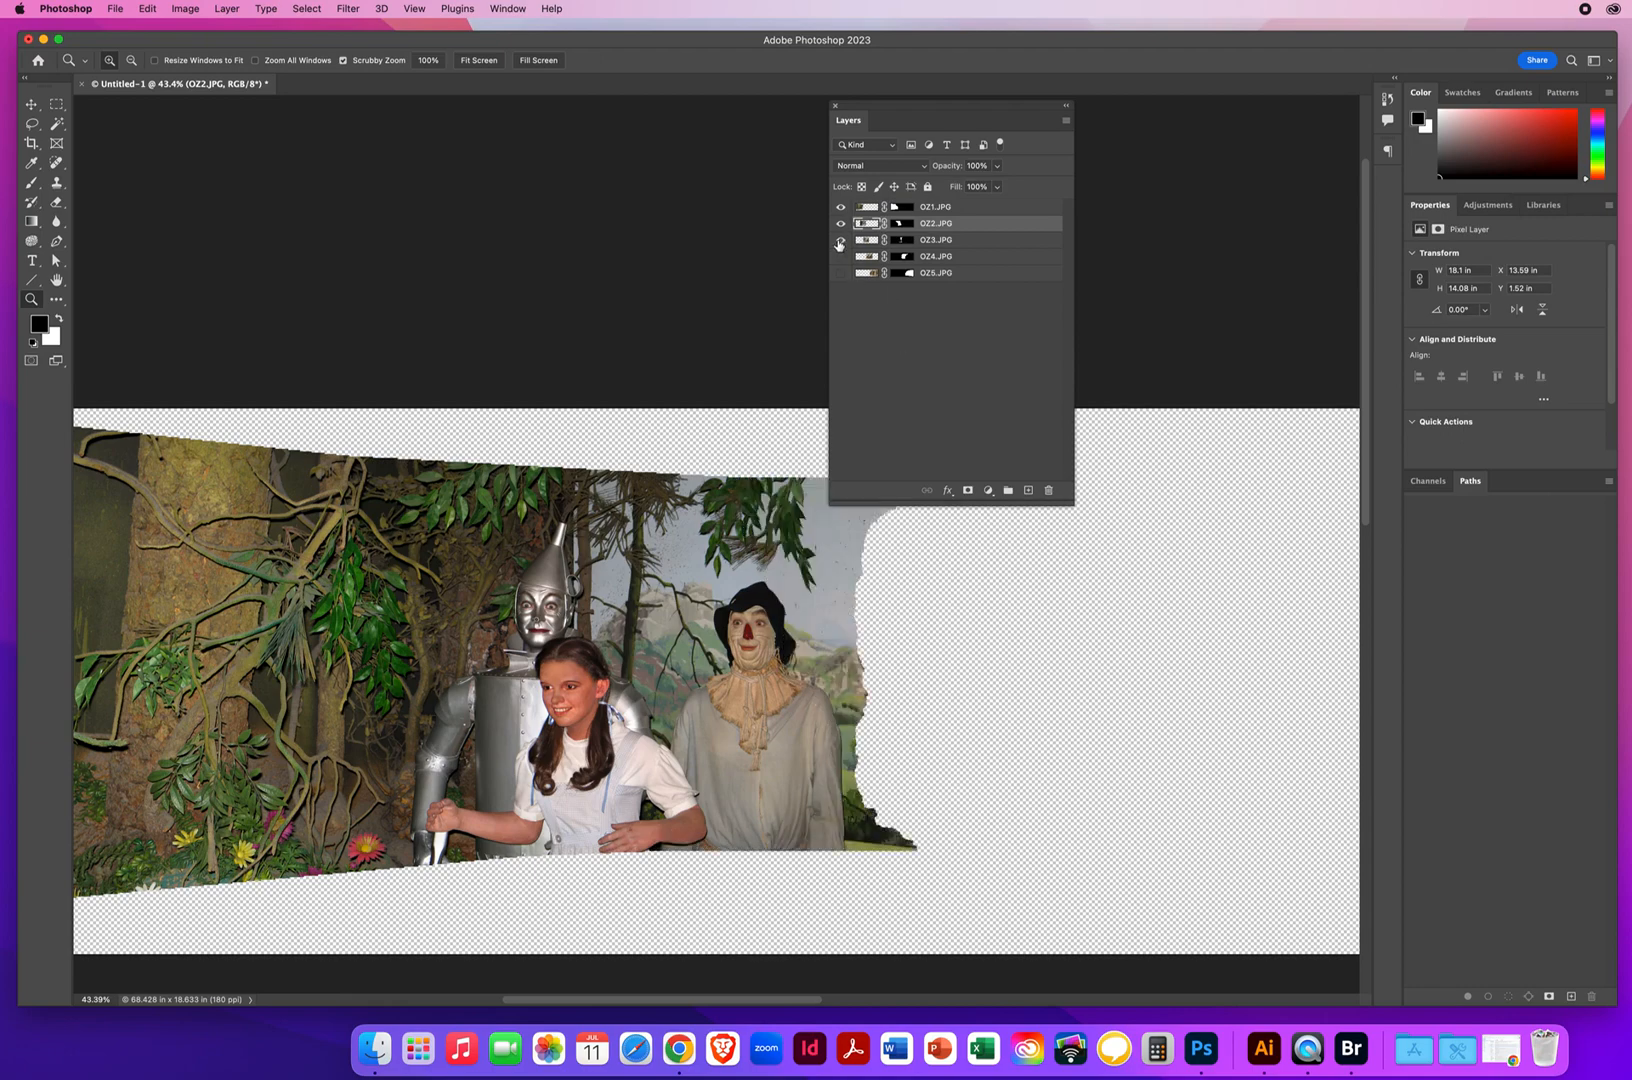
pyautogui.click(840, 241)
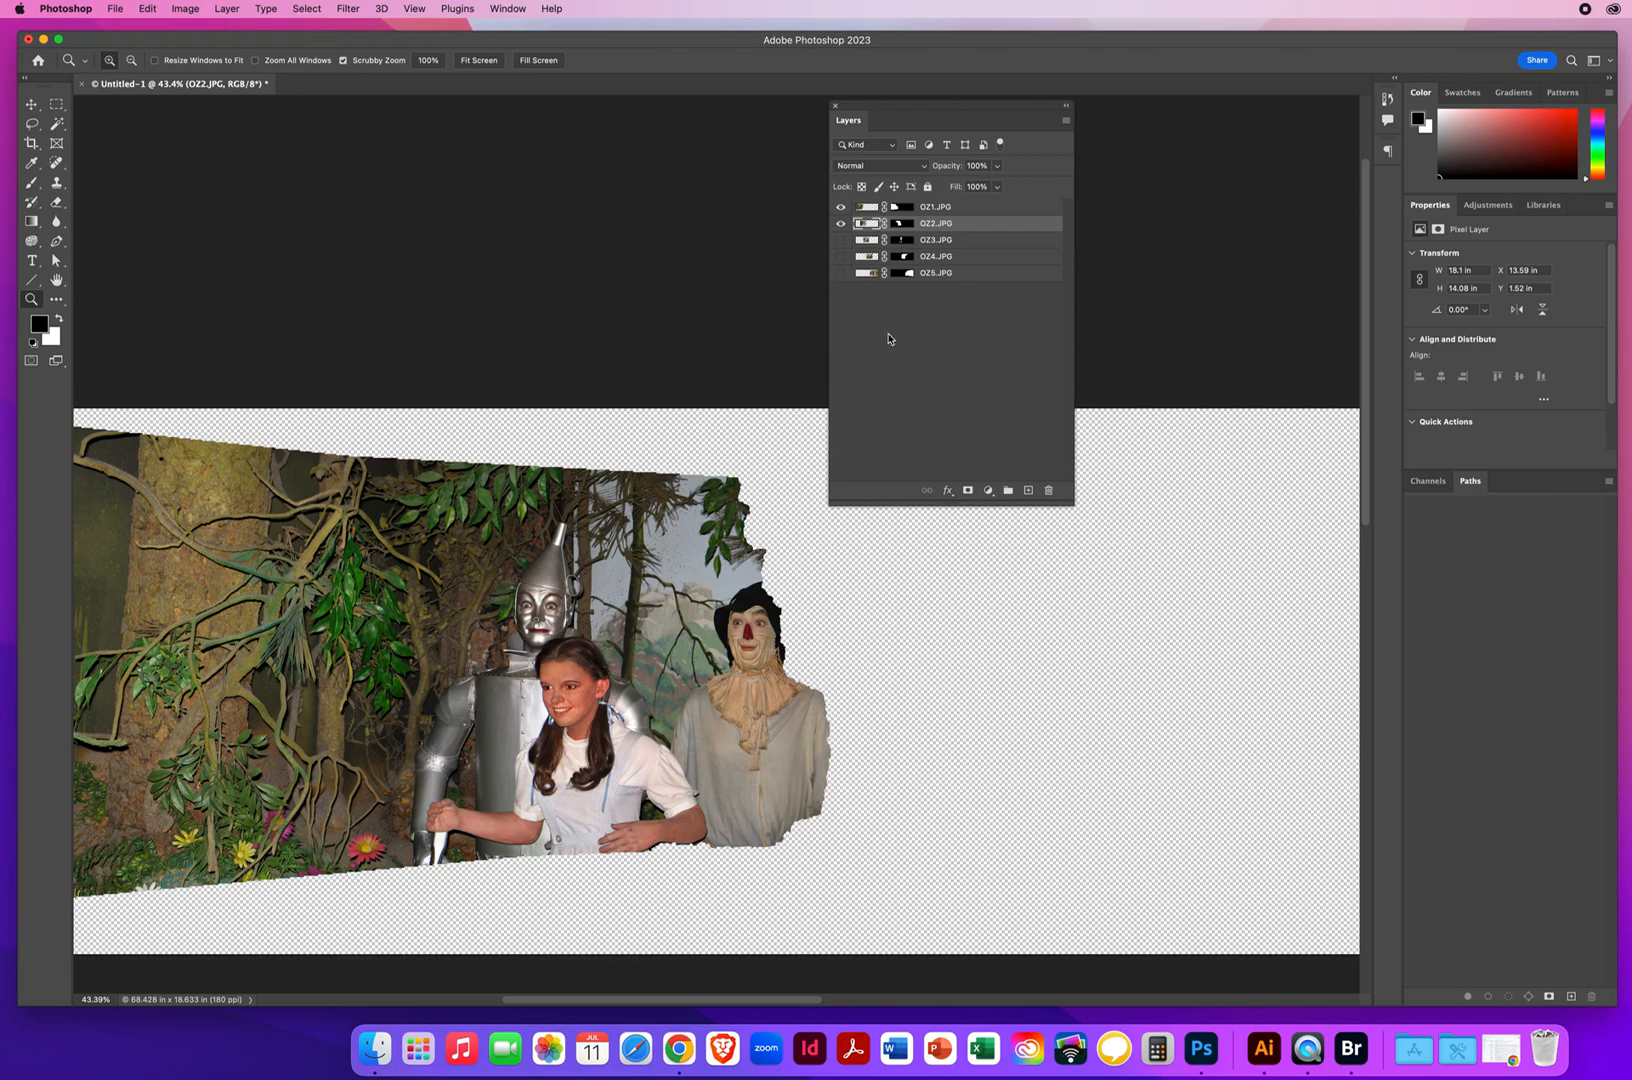
pyautogui.click(840, 240)
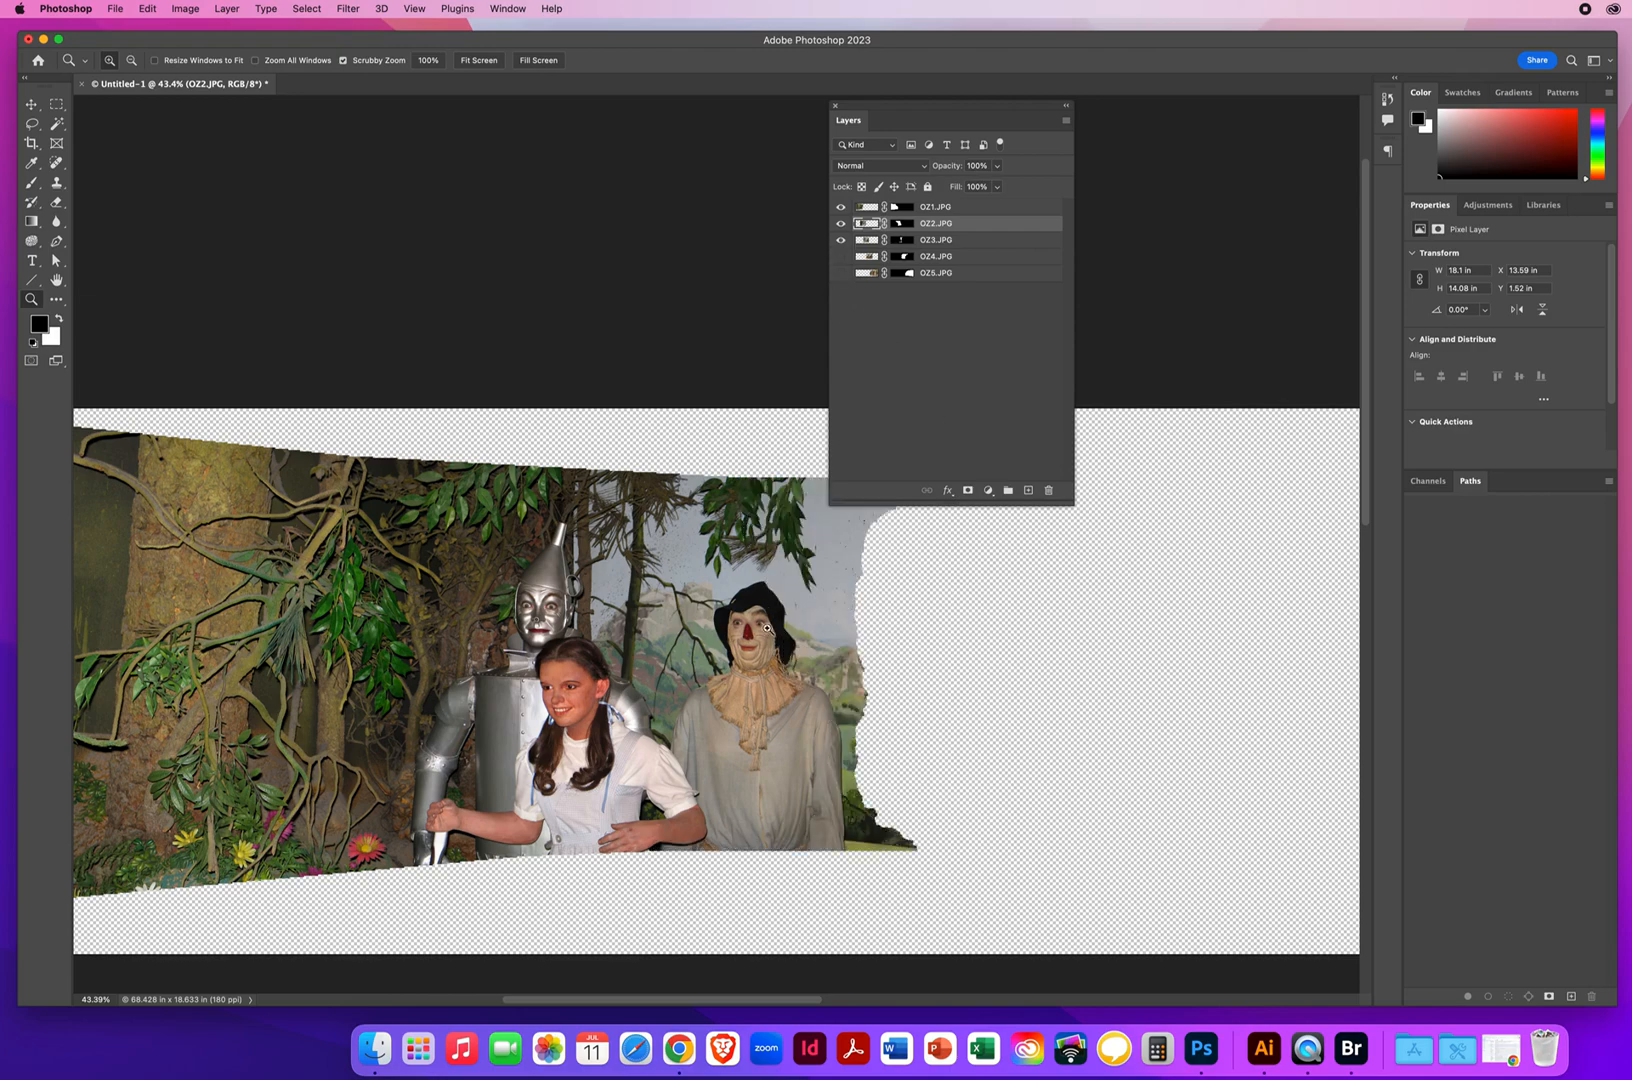
pyautogui.moveTo(947, 786); pyautogui.dragTo(576, 634)
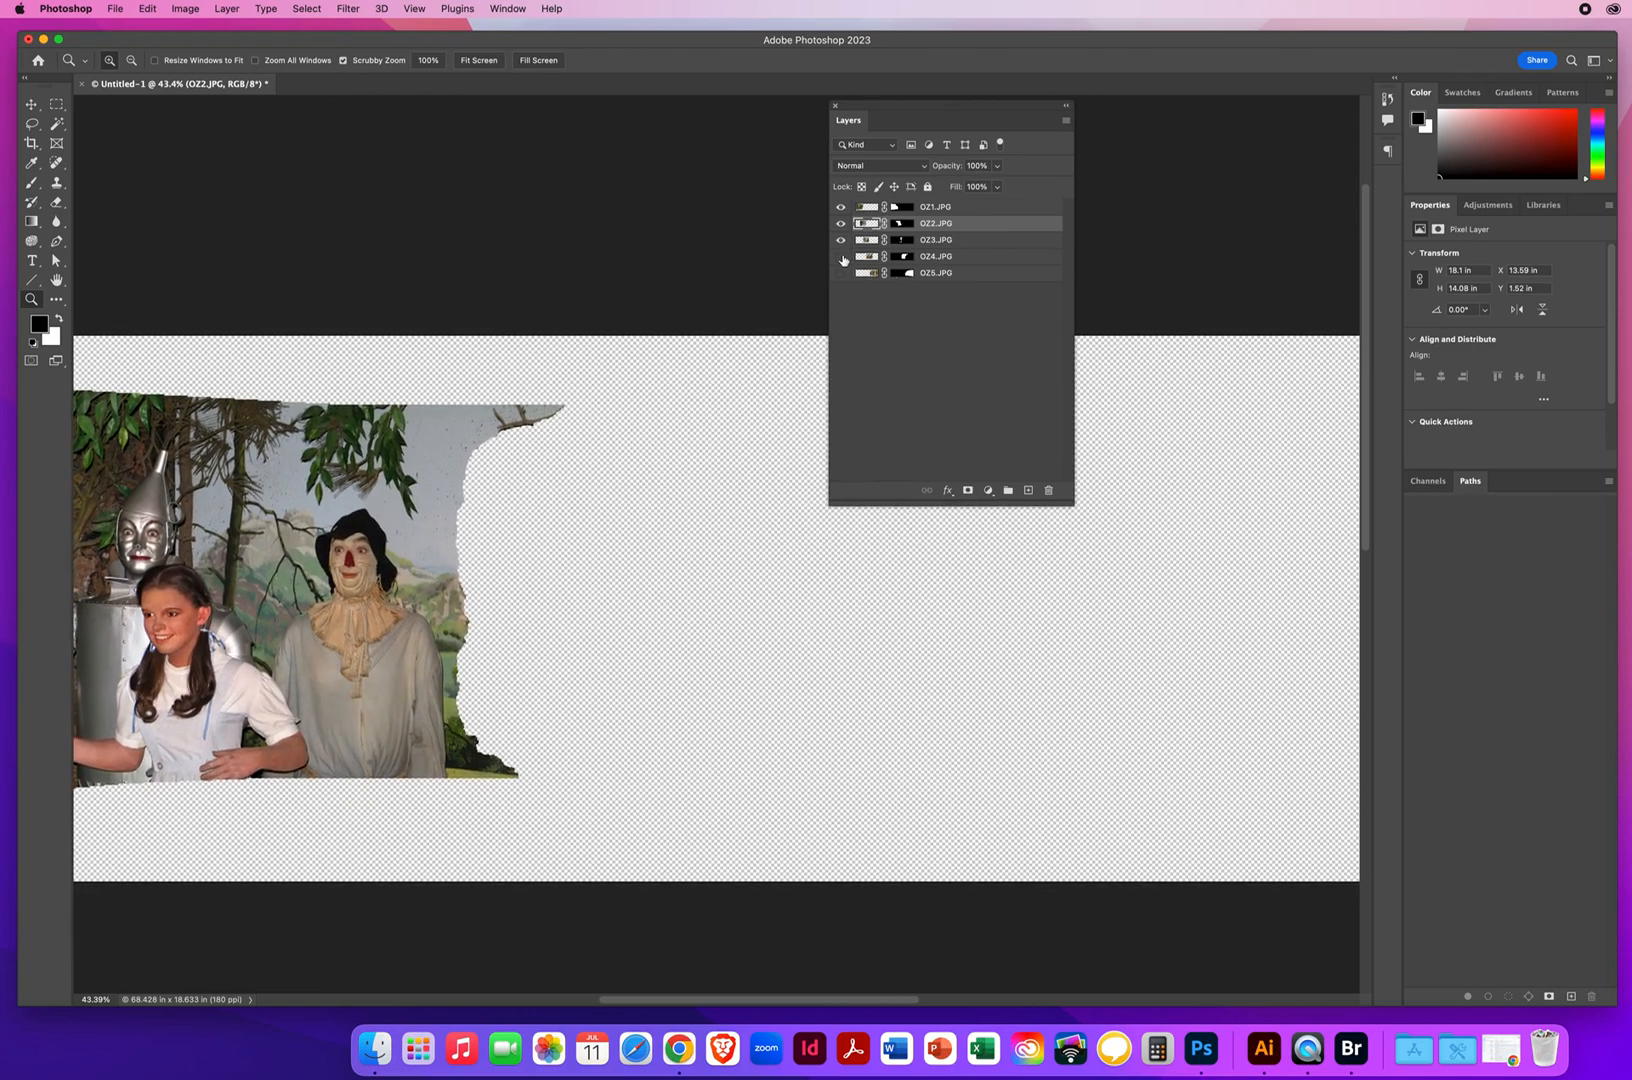
pyautogui.click(841, 257)
pyautogui.click(841, 257)
pyautogui.click(841, 257)
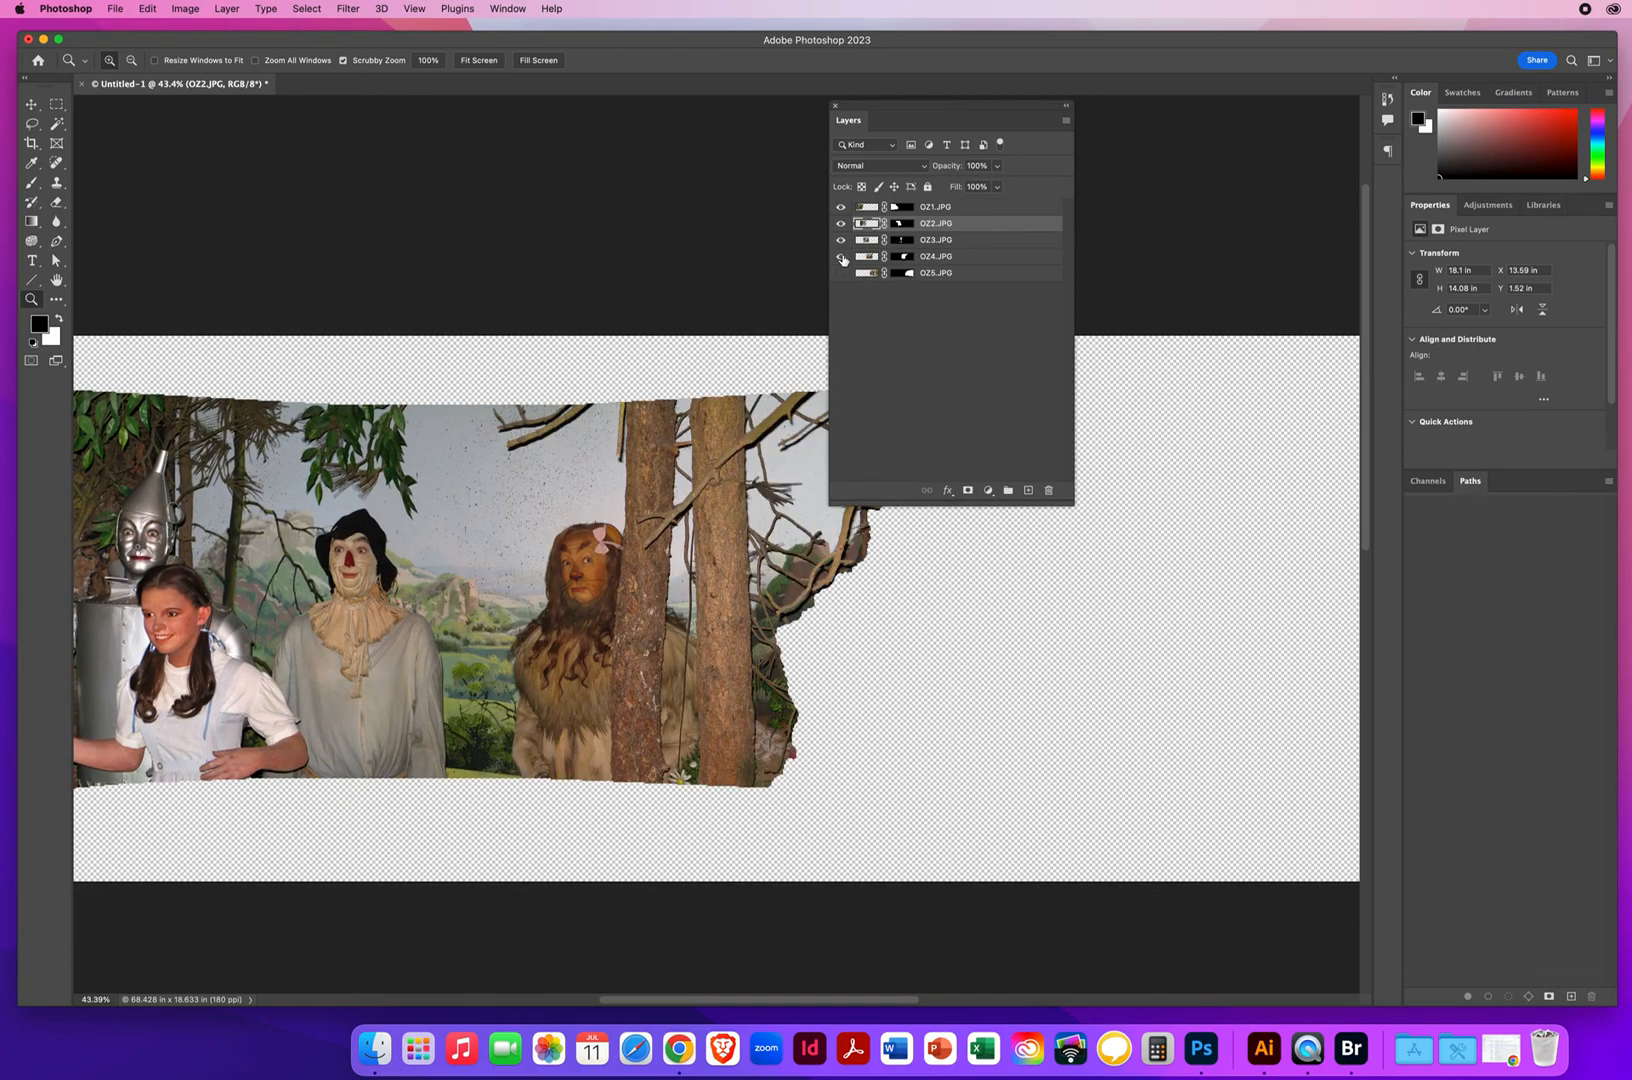
pyautogui.click(841, 273)
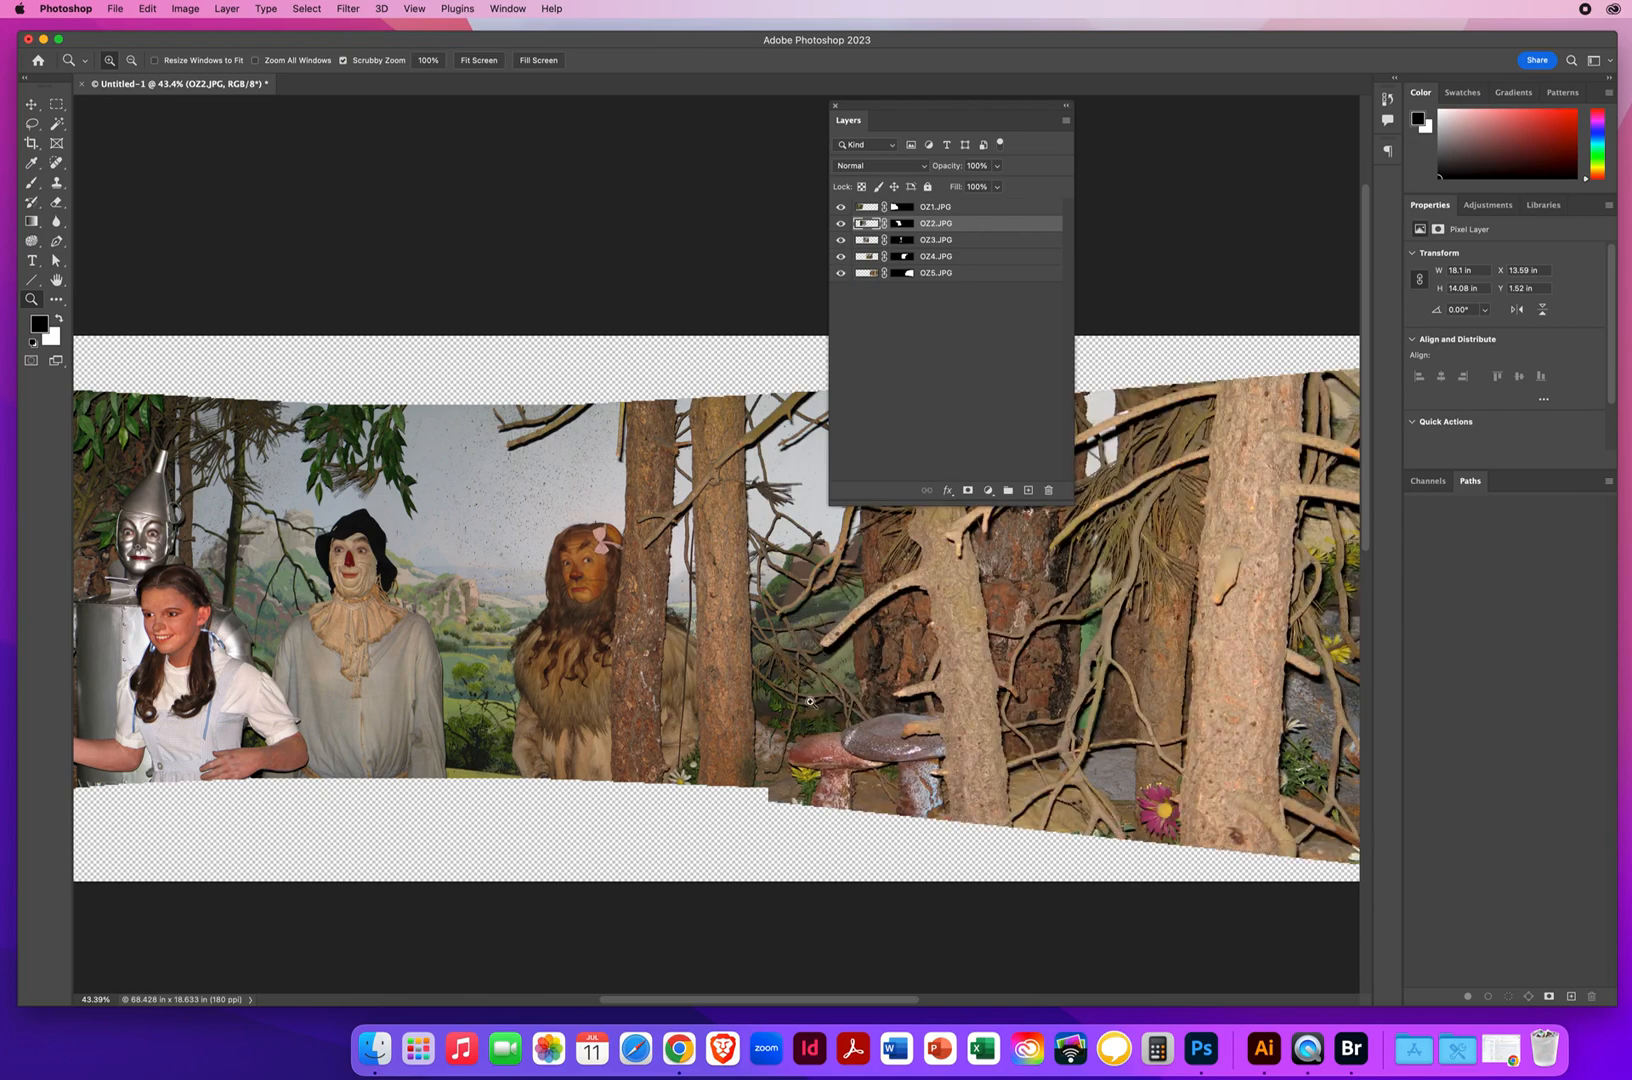
# Flatten the five blended layers into a single background layer and shorten the floating Layers panel to uncover the photo
pyautogui.keyDown('alt'); pyautogui.click(633, 602); pyautogui.keyUp('alt')
pyautogui.keyDown('alt'); pyautogui.click(633, 602); pyautogui.keyUp('alt')
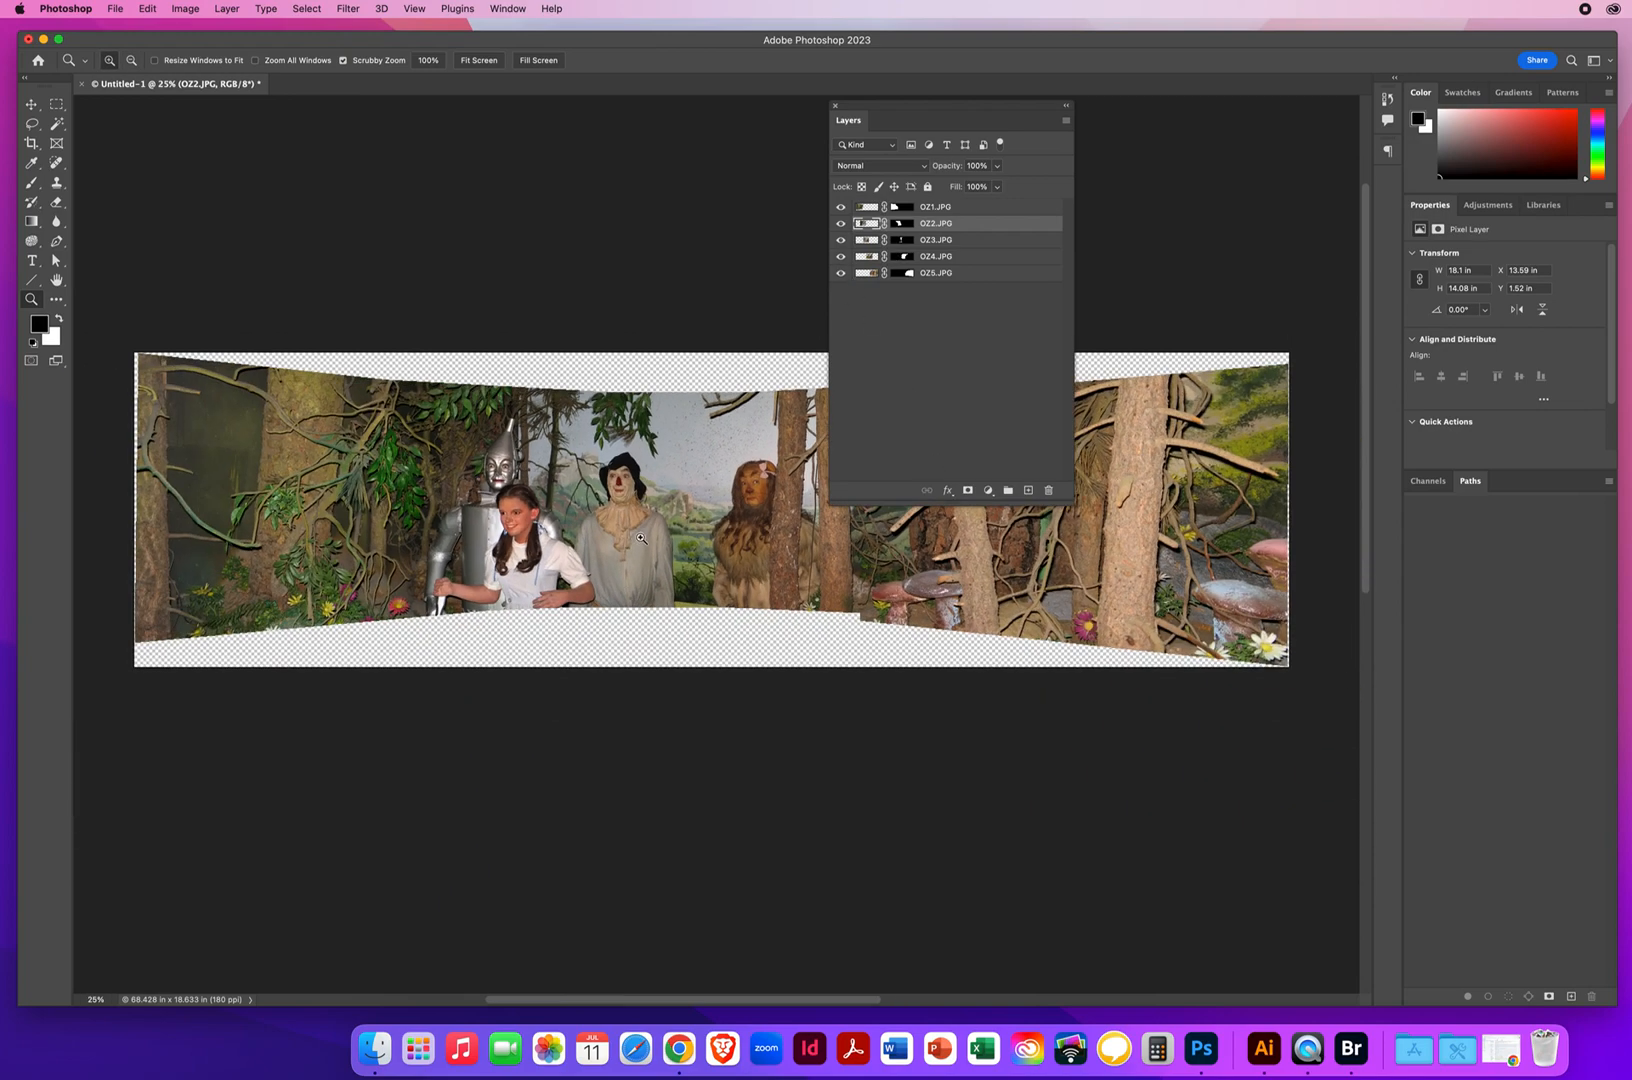
pyautogui.moveTo(652, 562); pyautogui.dragTo(619, 752)
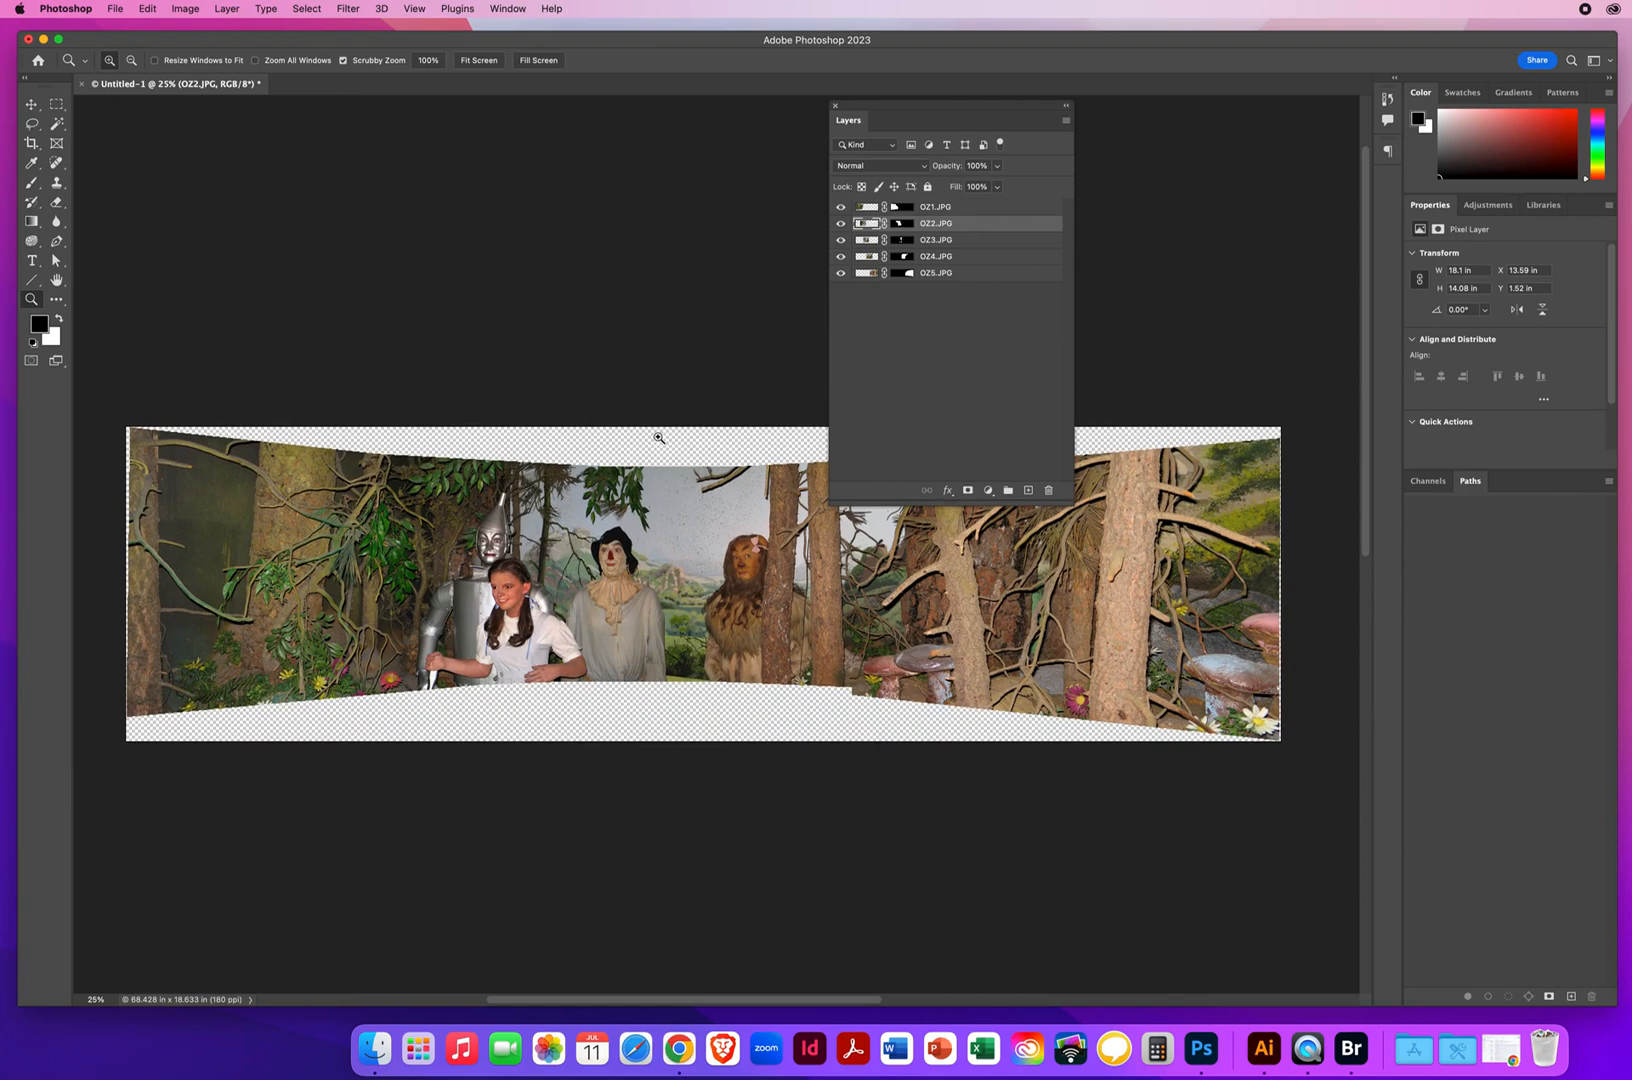
pyautogui.moveTo(921, 110); pyautogui.dragTo(967, 144)
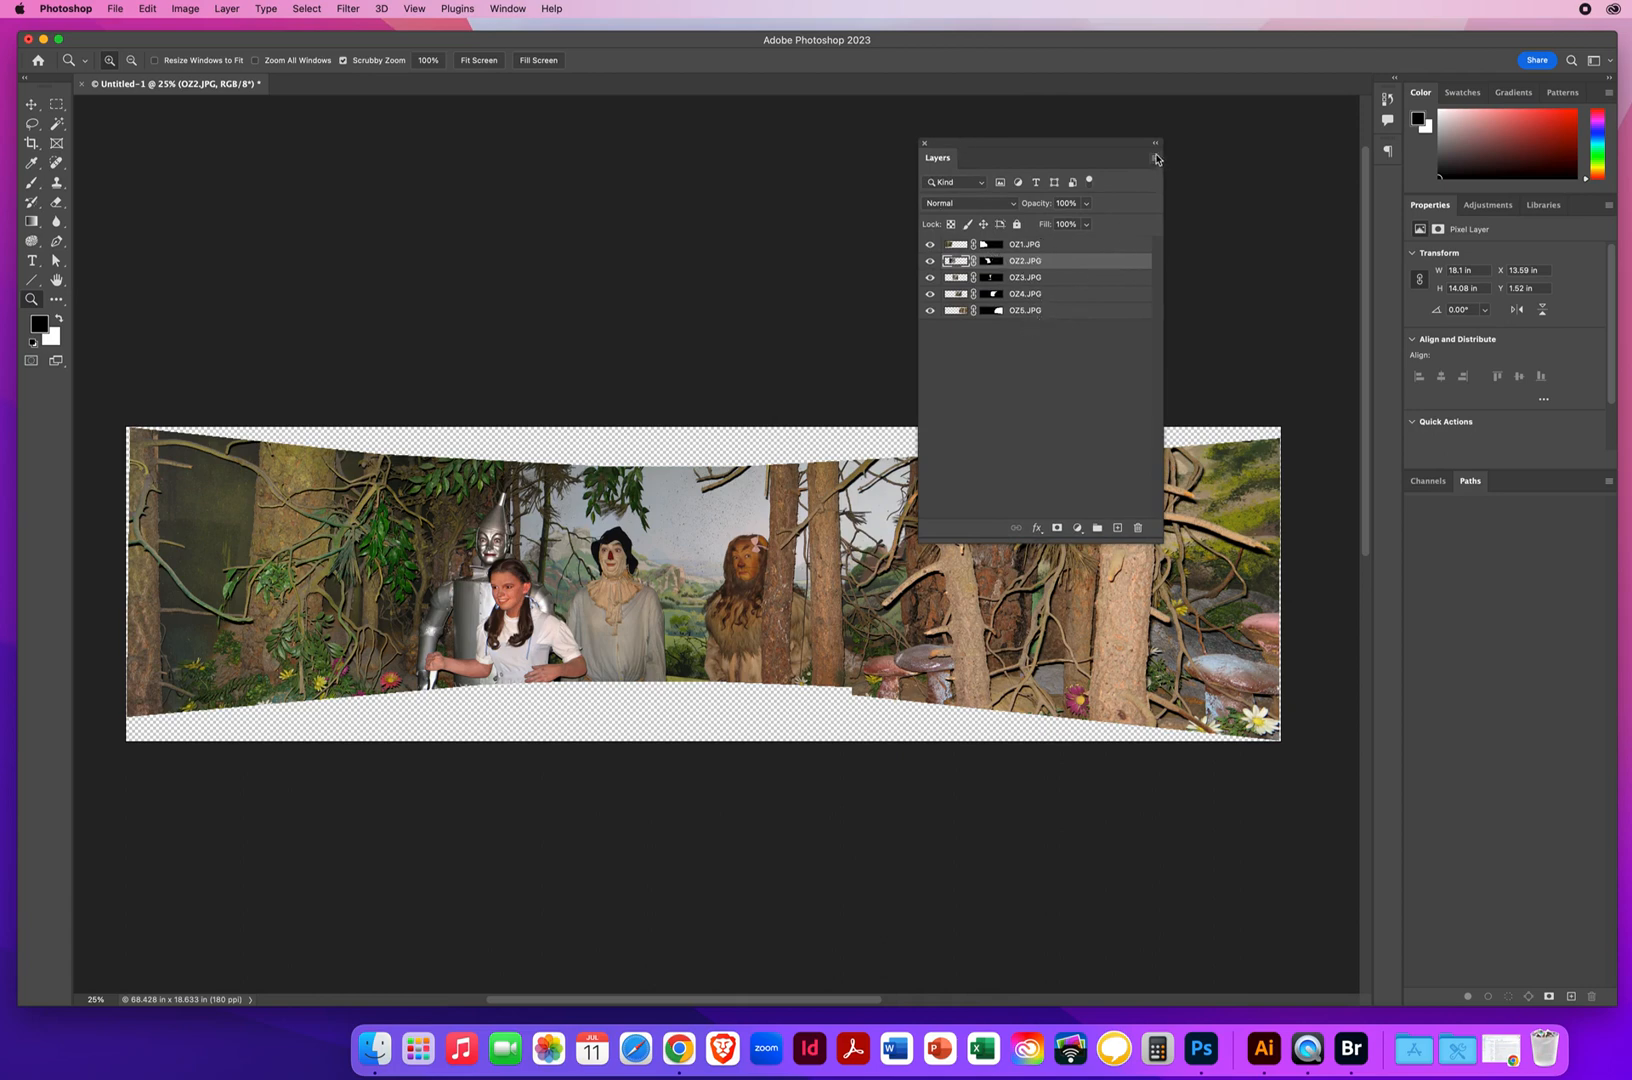
pyautogui.click(1156, 160)
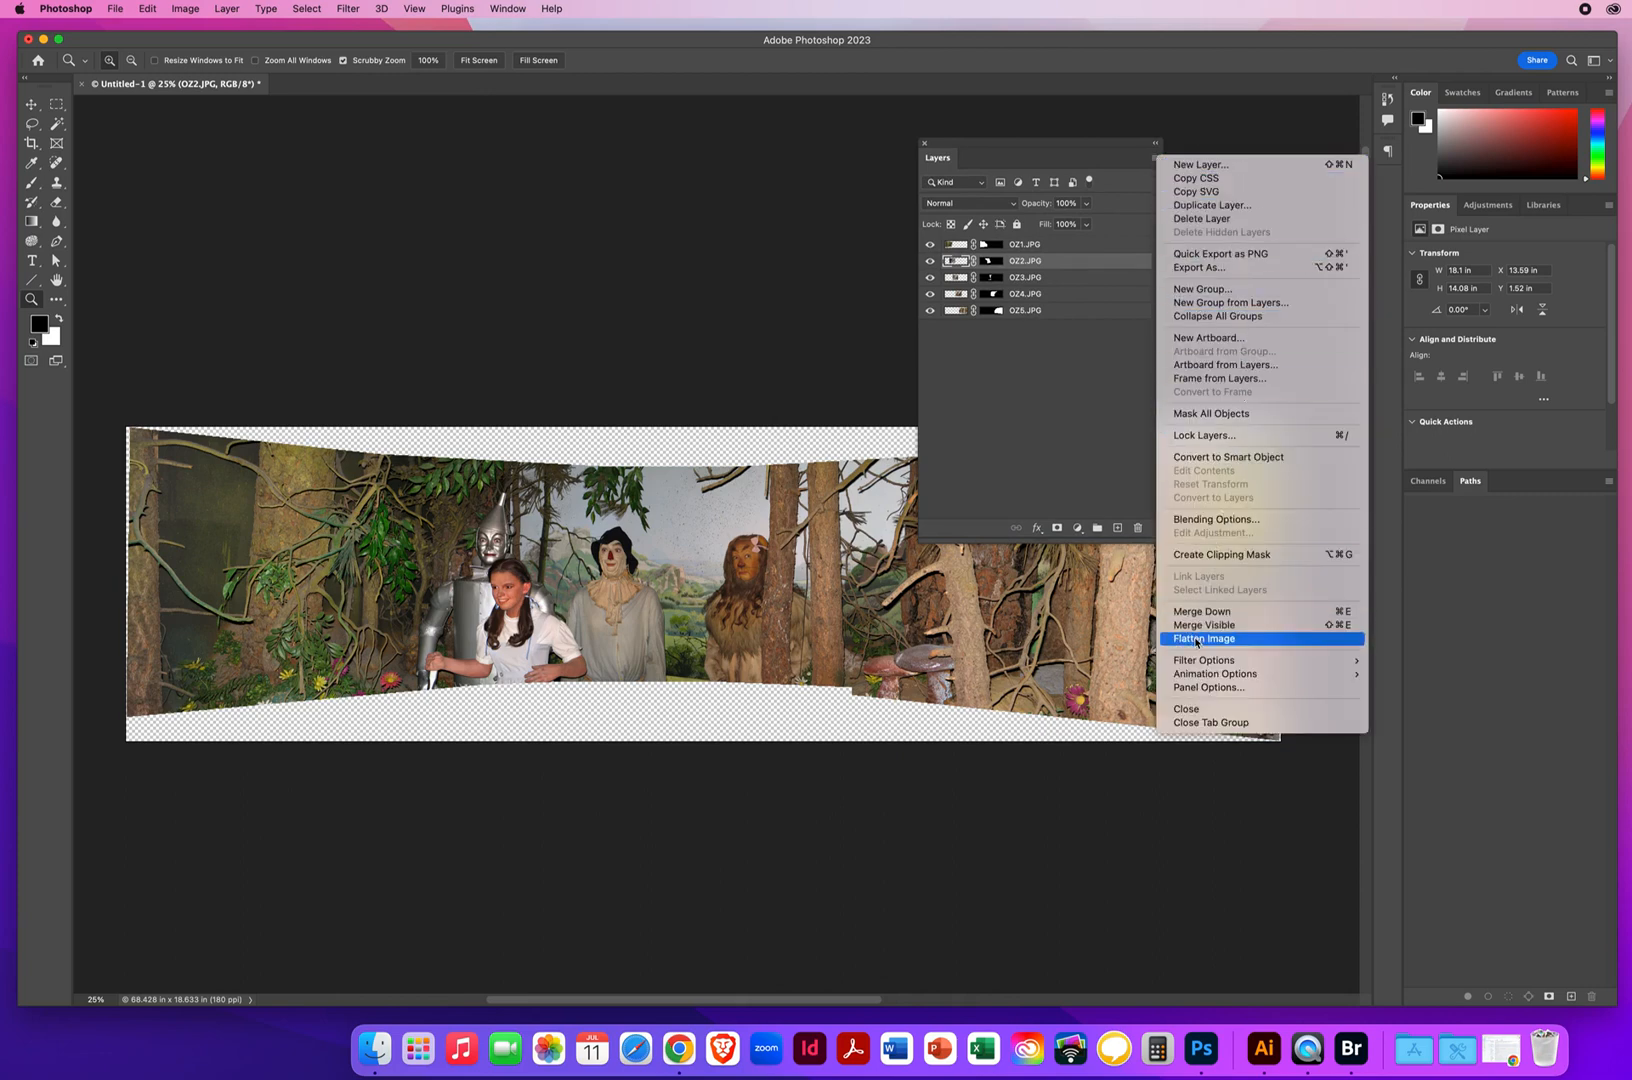
pyautogui.click(1197, 642)
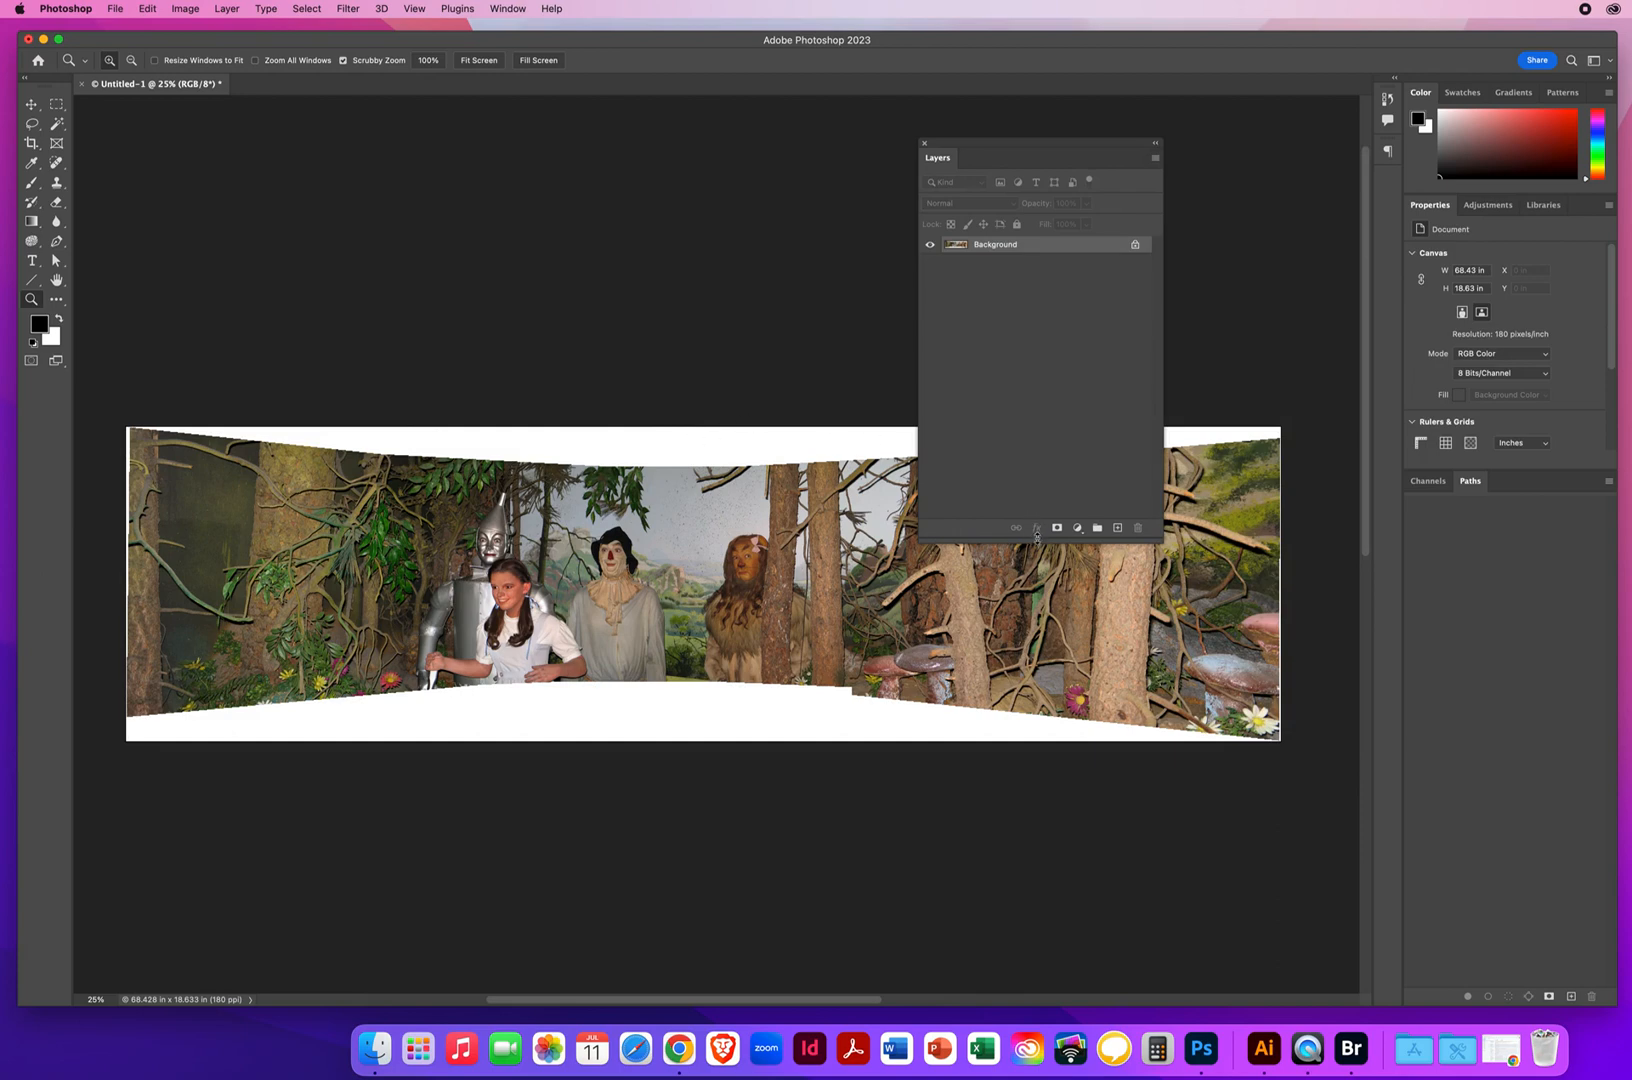
pyautogui.moveTo(1035, 540); pyautogui.dragTo(1038, 379)
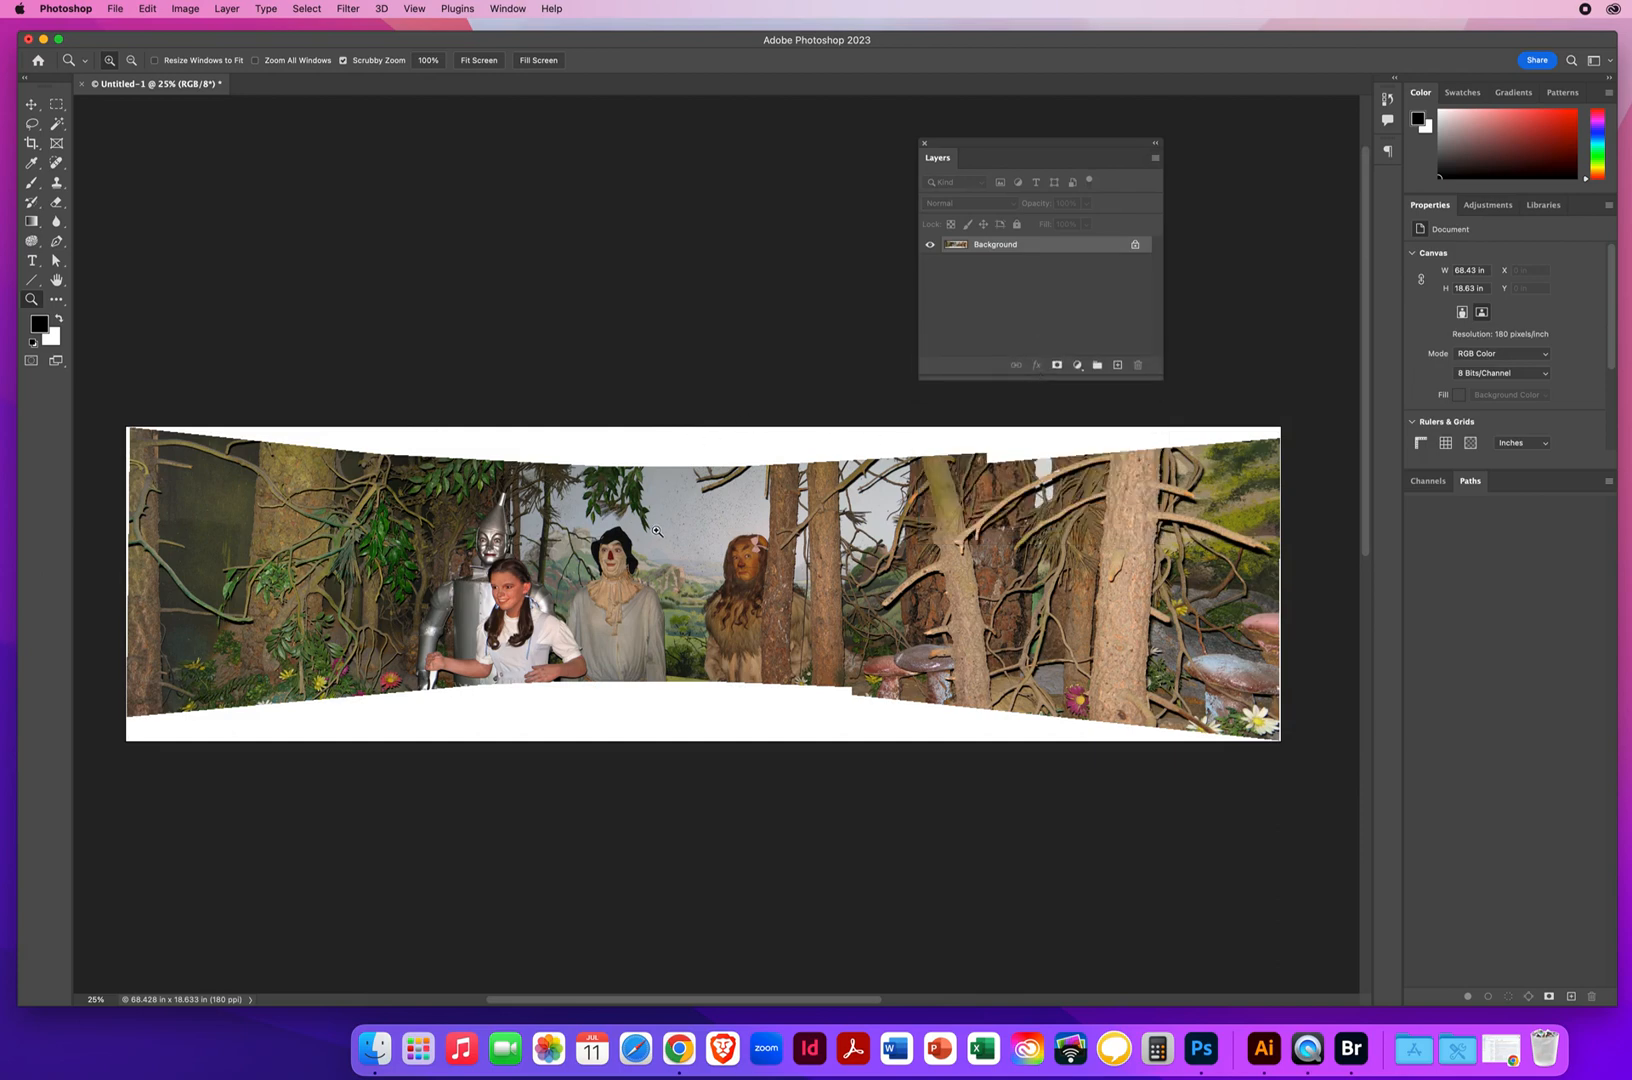
# Crop away the white areas above and below the panorama and thin strips at both ends, leaving about 67.6 × 12.5 in
pyautogui.click(31, 144)
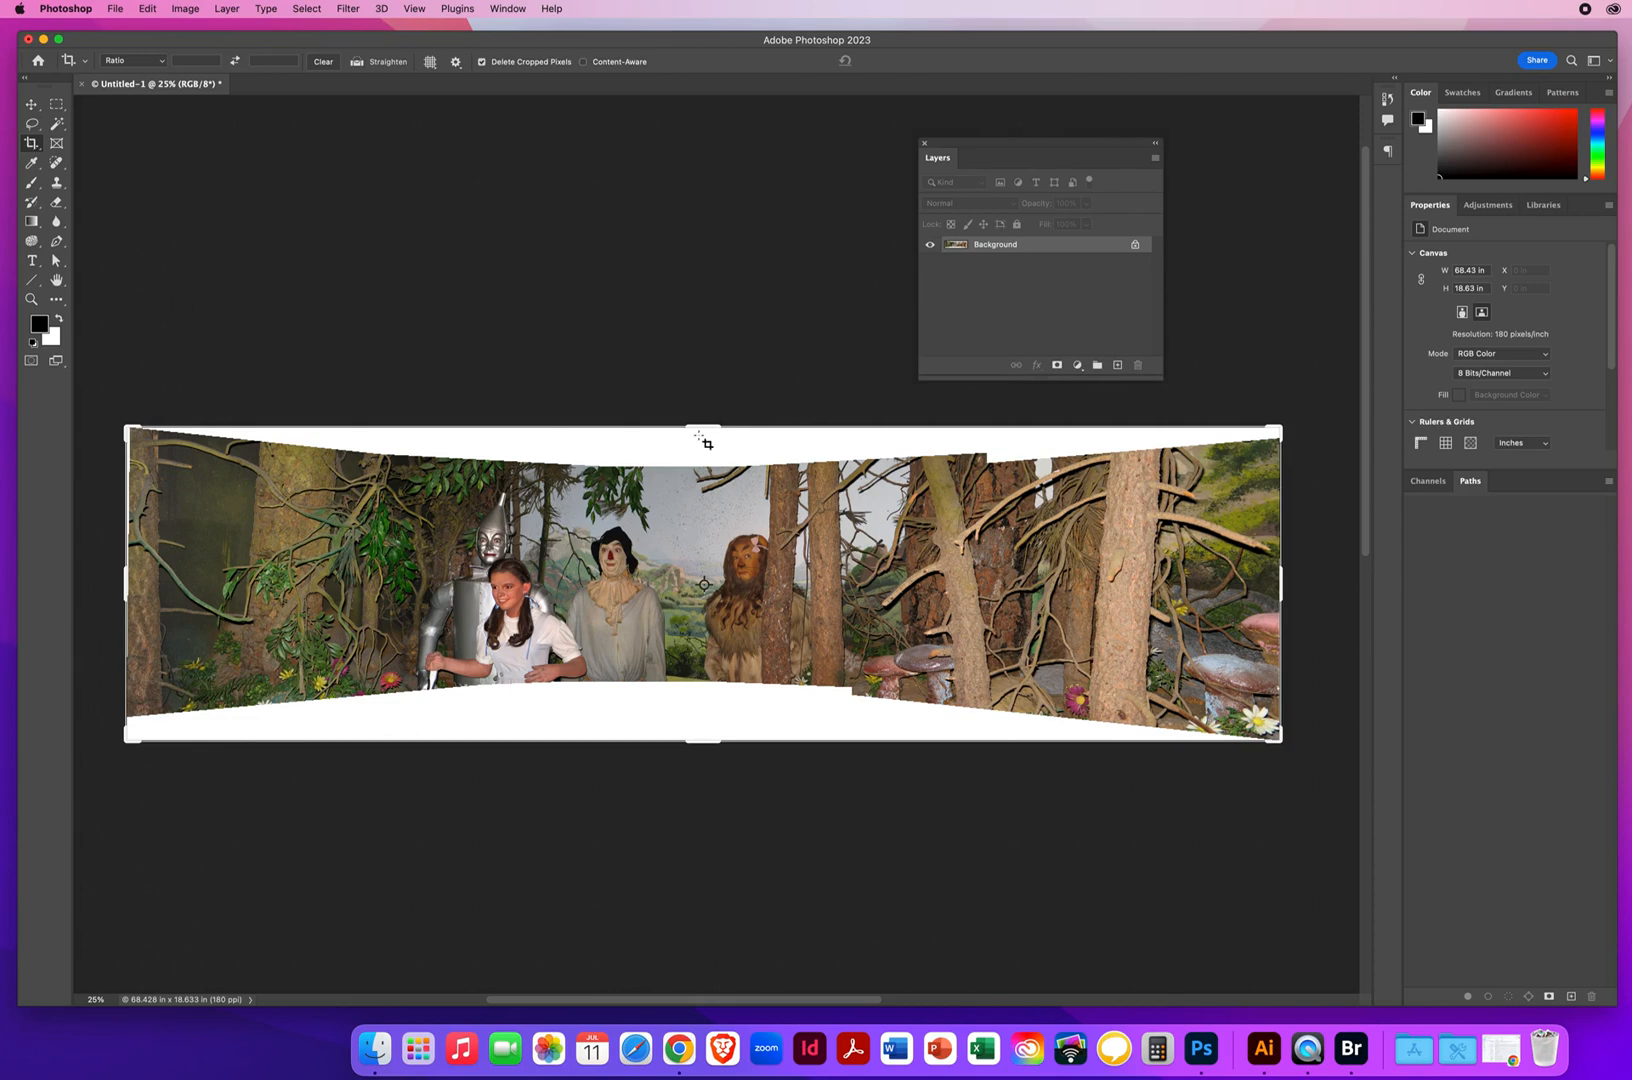
pyautogui.moveTo(701, 431); pyautogui.dragTo(692, 452)
pyautogui.moveTo(692, 452); pyautogui.dragTo(692, 449)
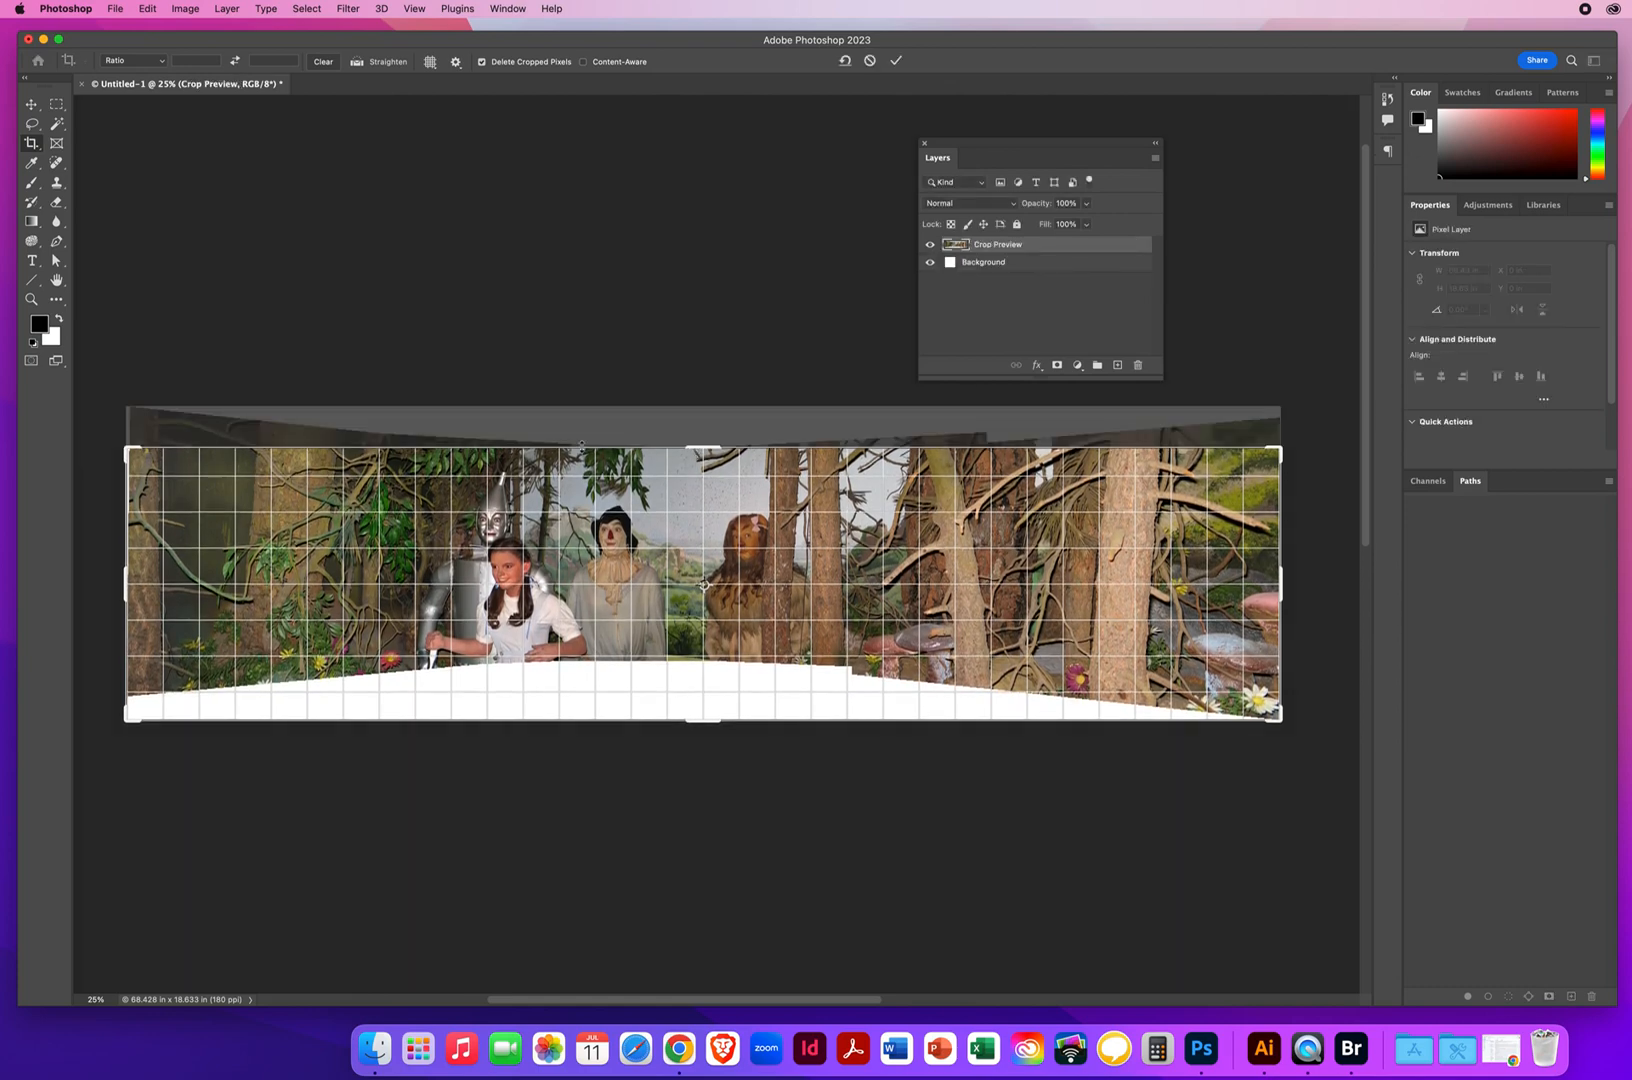
pyautogui.moveTo(700, 721); pyautogui.dragTo(690, 692)
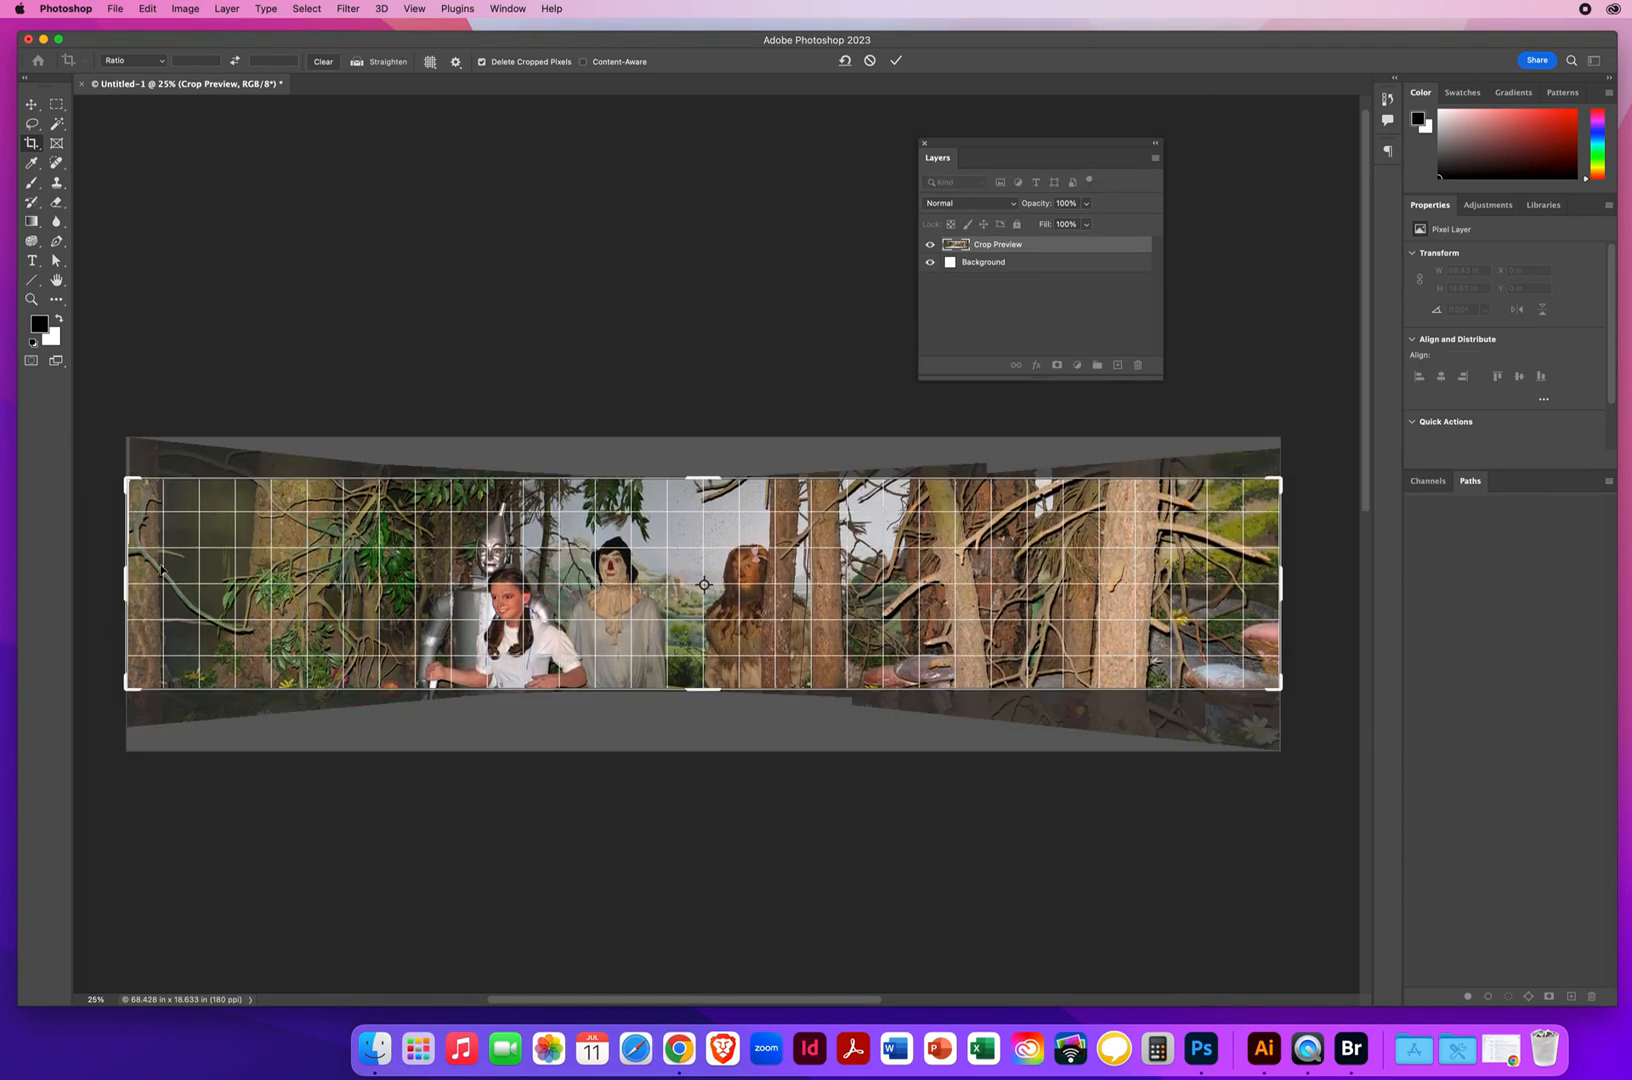
pyautogui.moveTo(127, 580); pyautogui.dragTo(130, 580)
pyautogui.moveTo(1265, 590); pyautogui.dragTo(1273, 588)
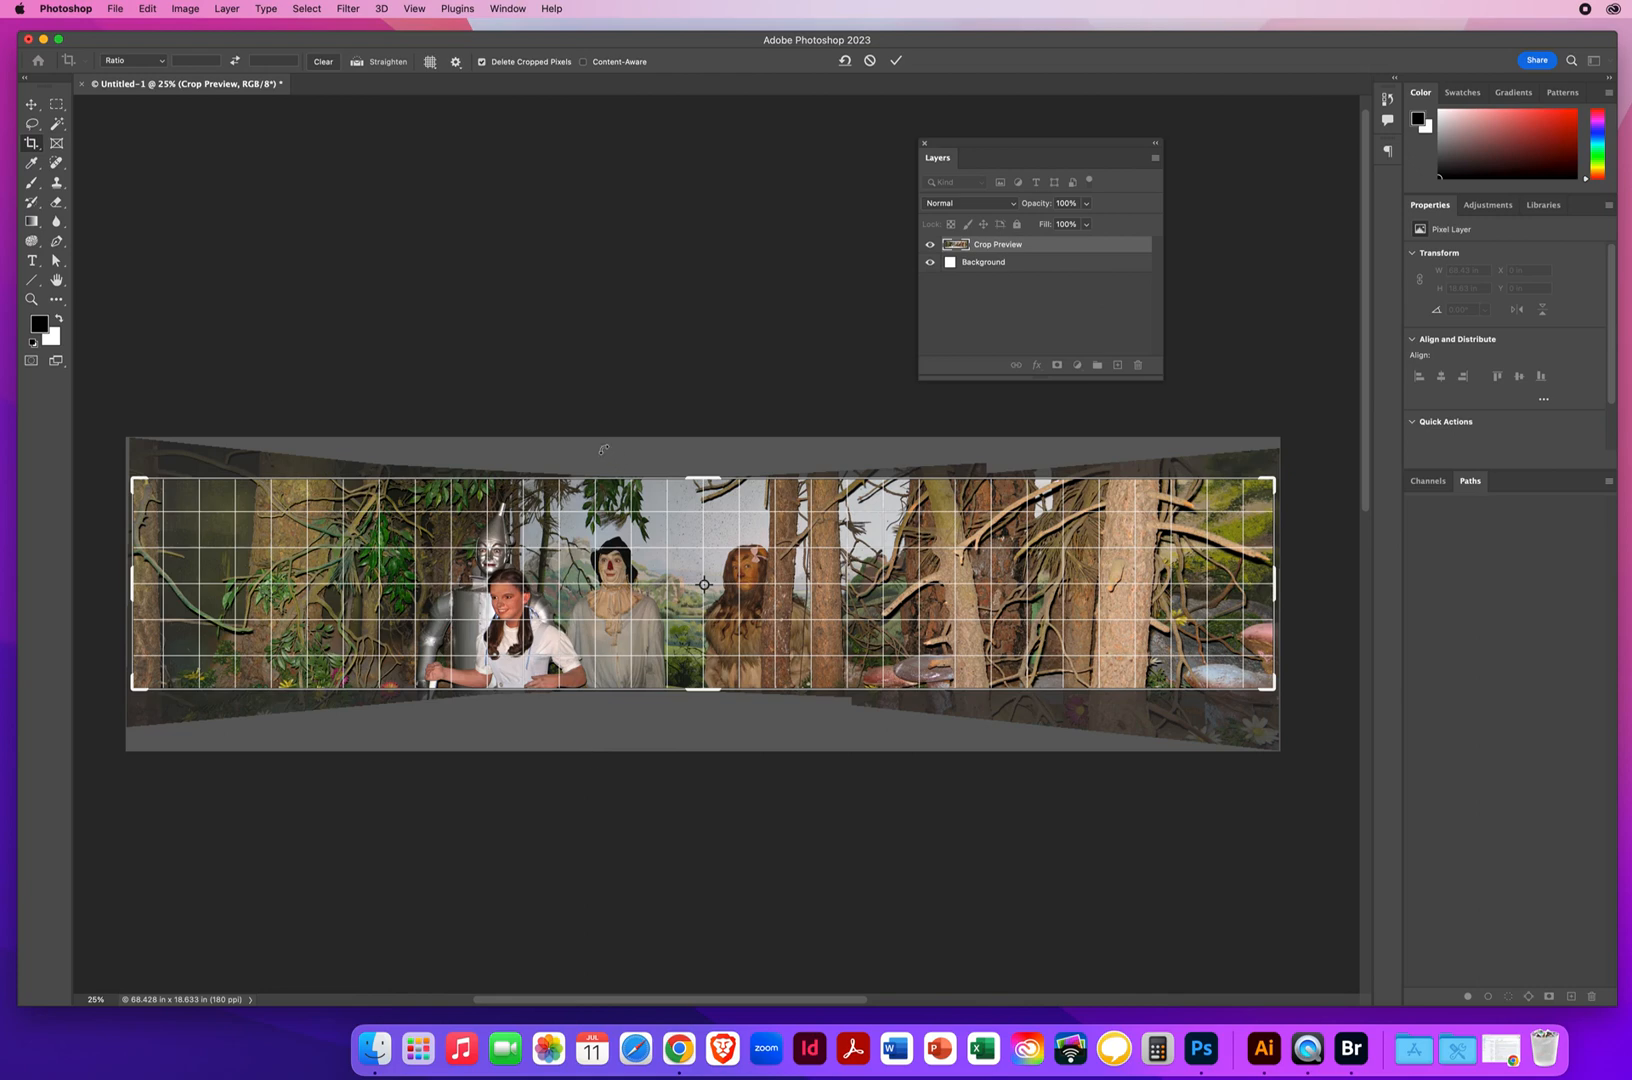
pyautogui.press('Return')
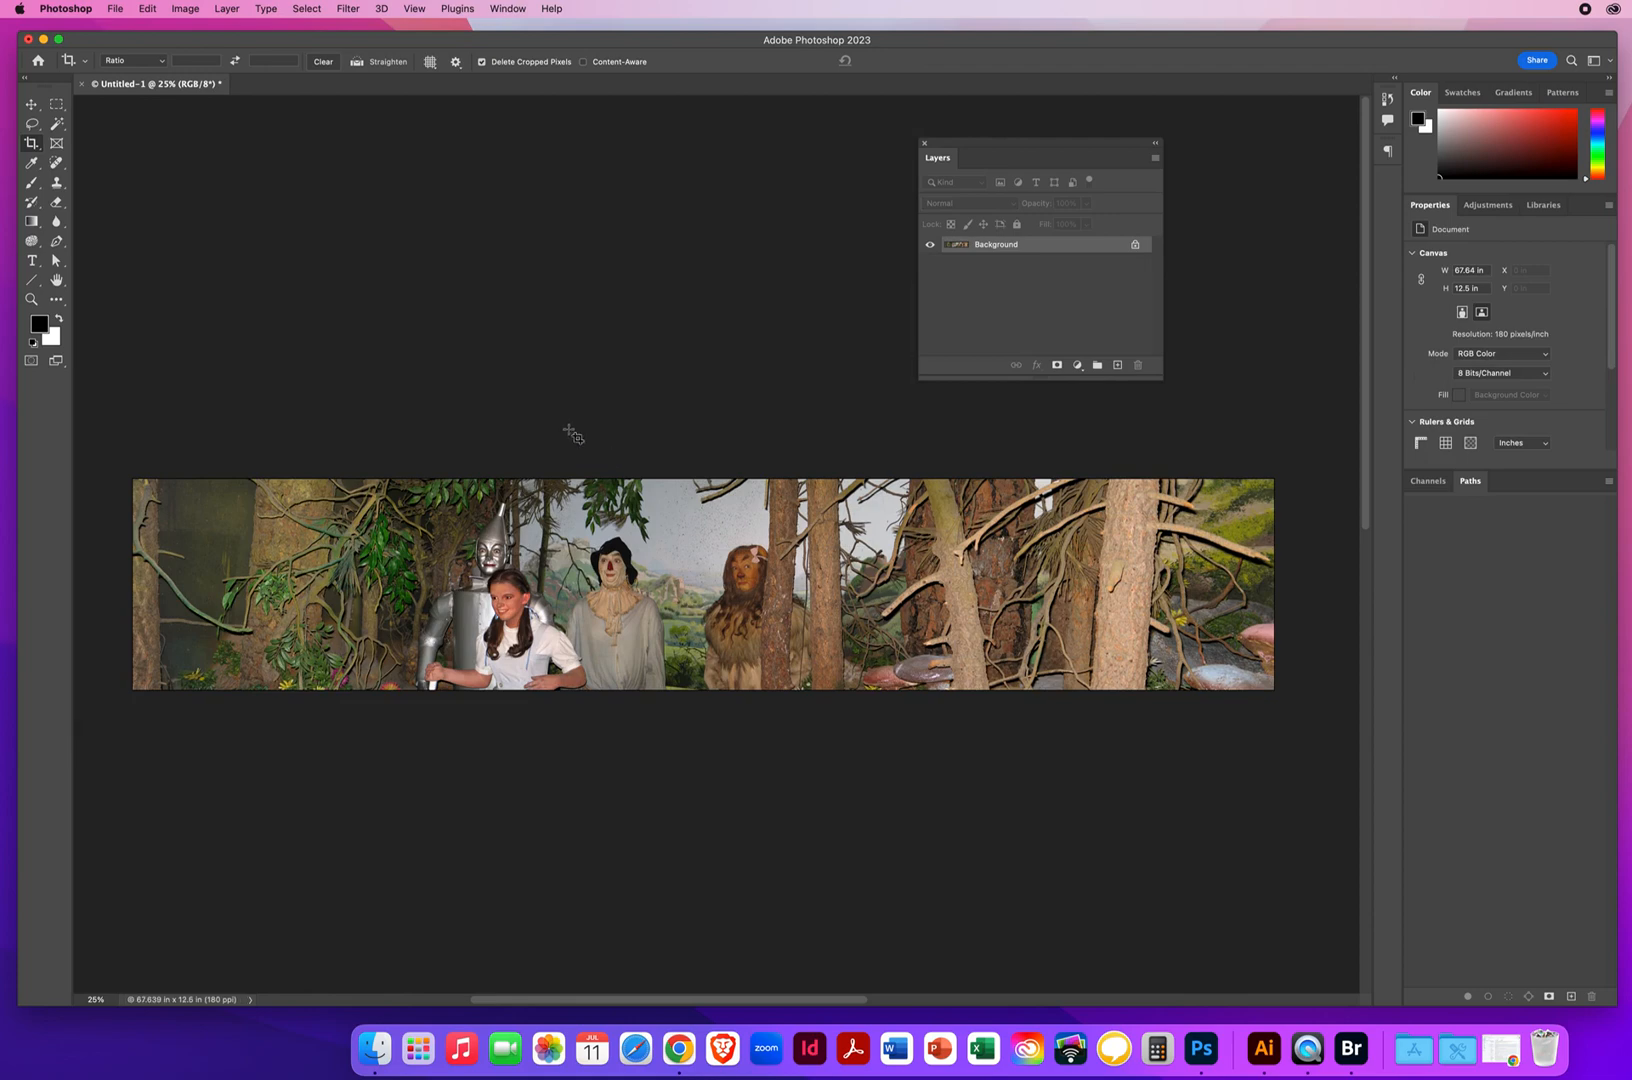
# Slightly increase the saturation of the whole panorama with a Hue/Saturation adjustment, leaving hue and lightness at 0
pyautogui.click(31, 104)
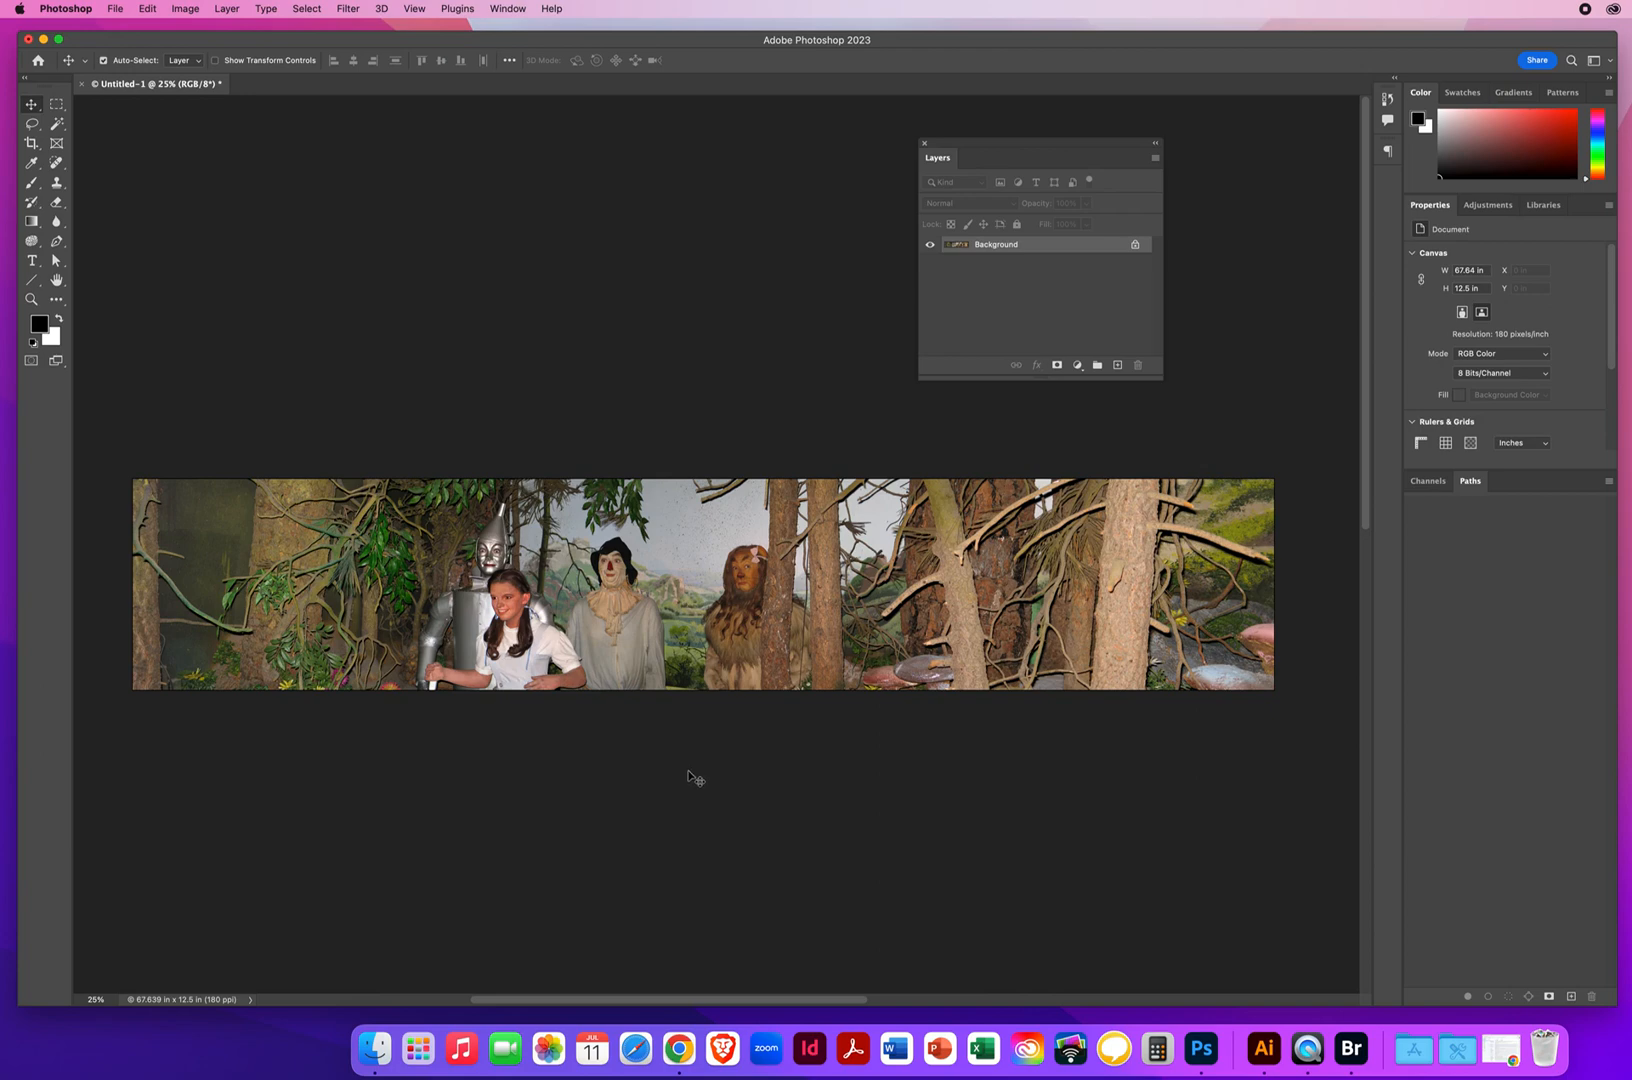
pyautogui.click(186, 8)
pyautogui.moveTo(189, 54)
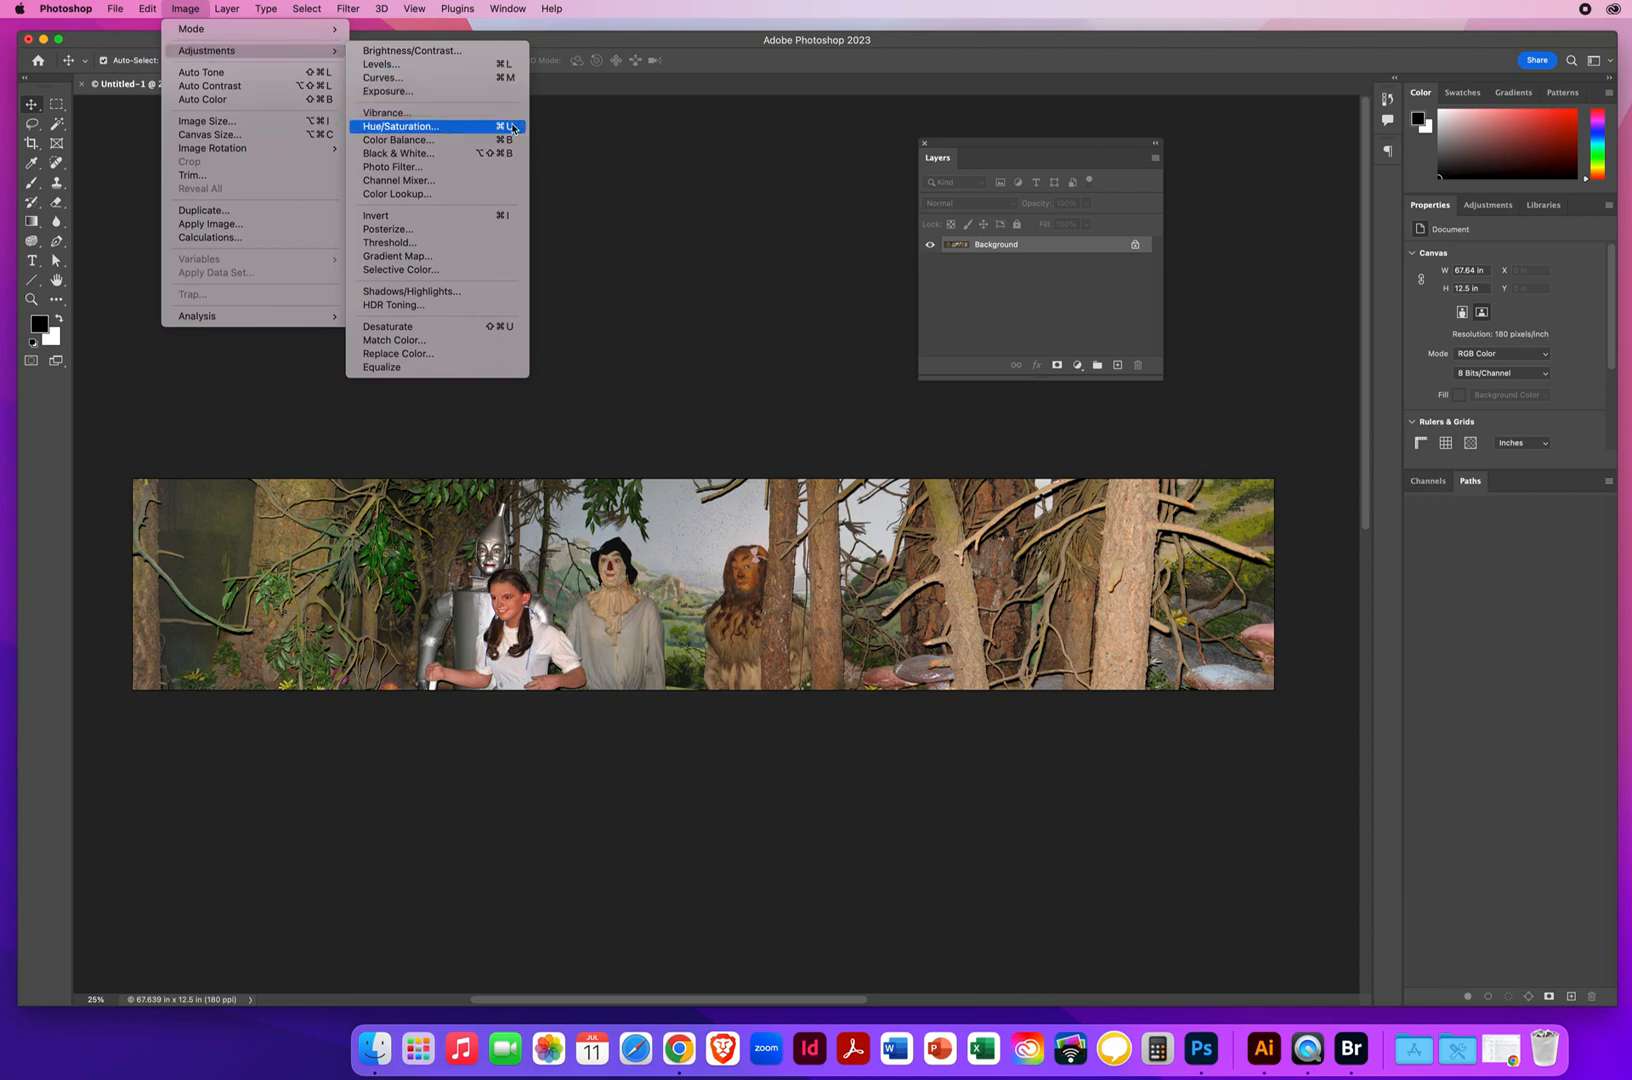
pyautogui.click(446, 126)
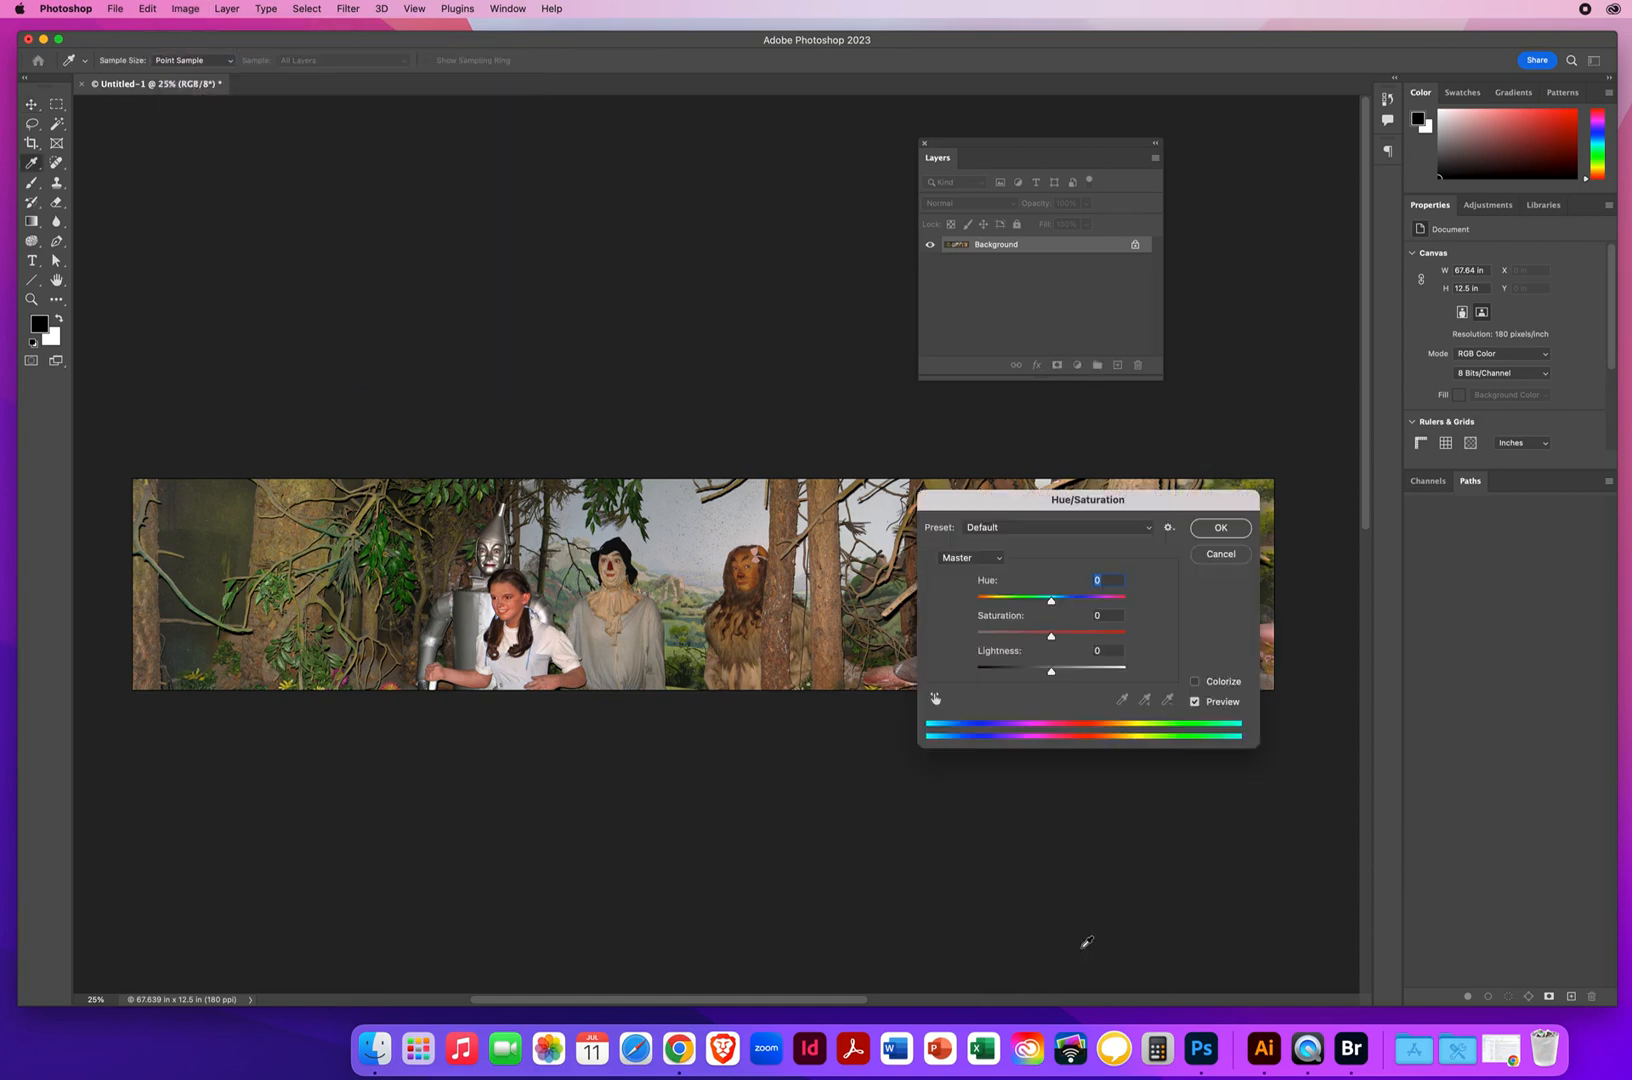
pyautogui.moveTo(964, 511); pyautogui.dragTo(456, 161)
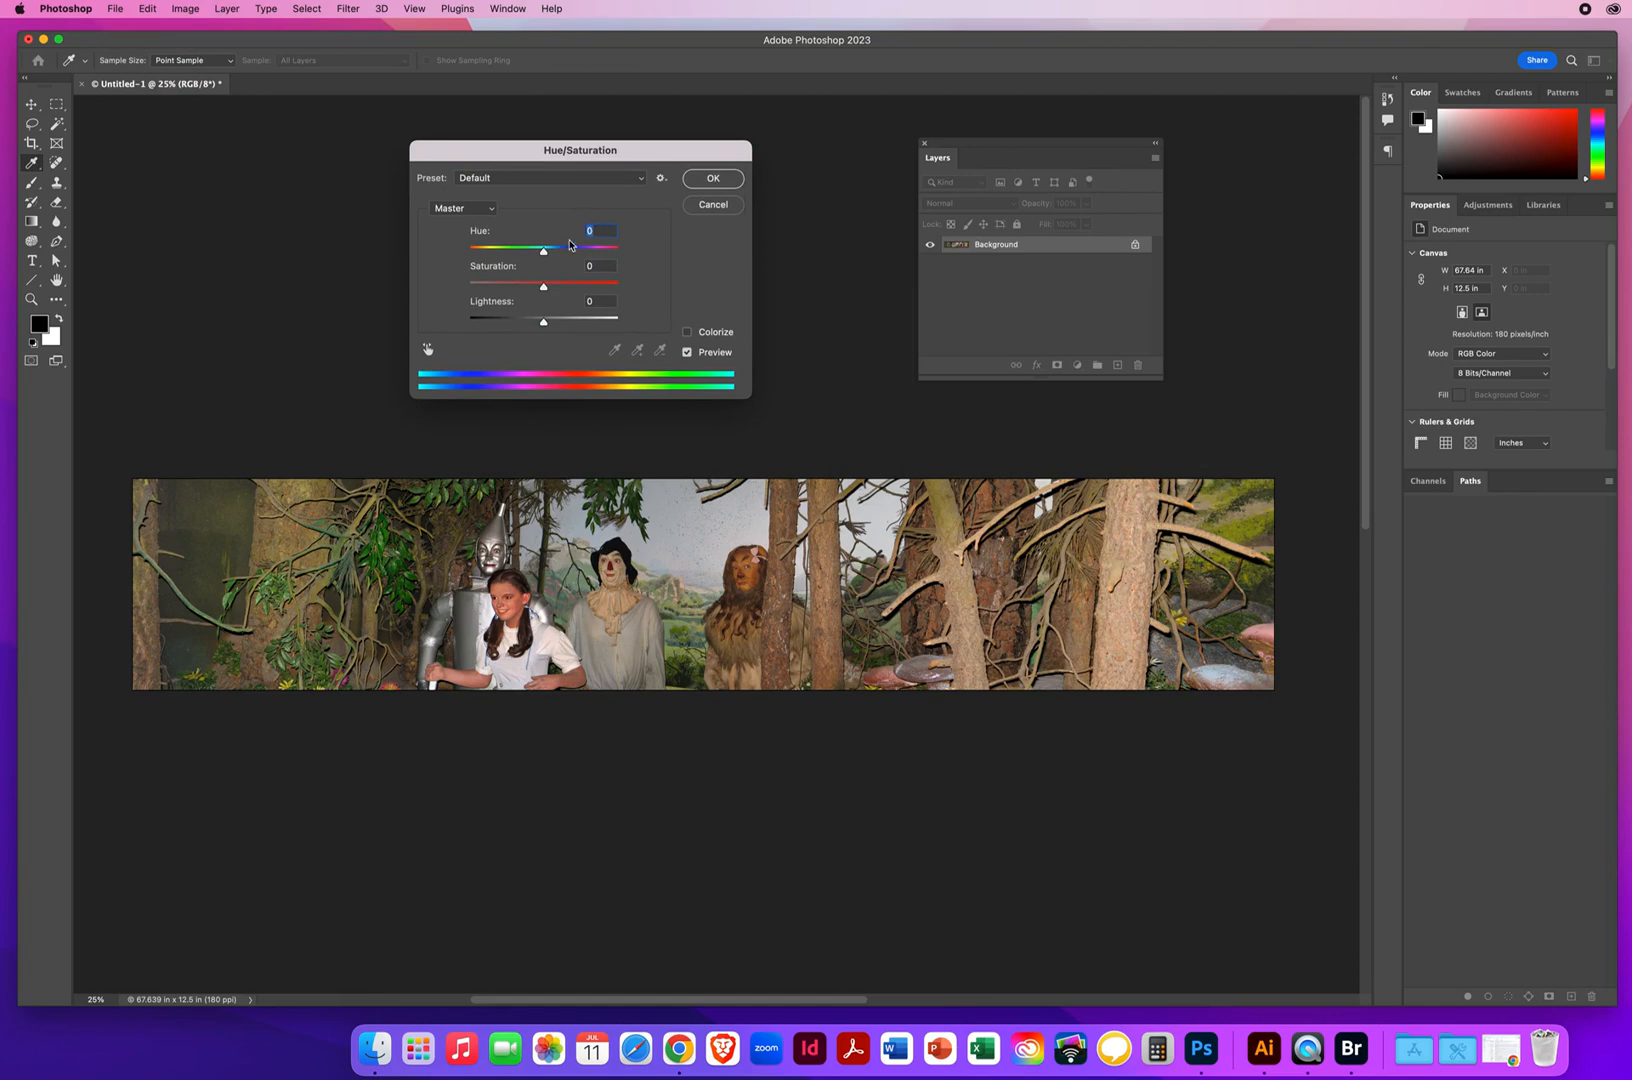
pyautogui.moveTo(546, 291)
pyautogui.mouseDown()
pyautogui.moveTo(615, 291)
pyautogui.moveTo(456, 288)
pyautogui.moveTo(560, 290)
pyautogui.mouseUp()
pyautogui.click(704, 180)
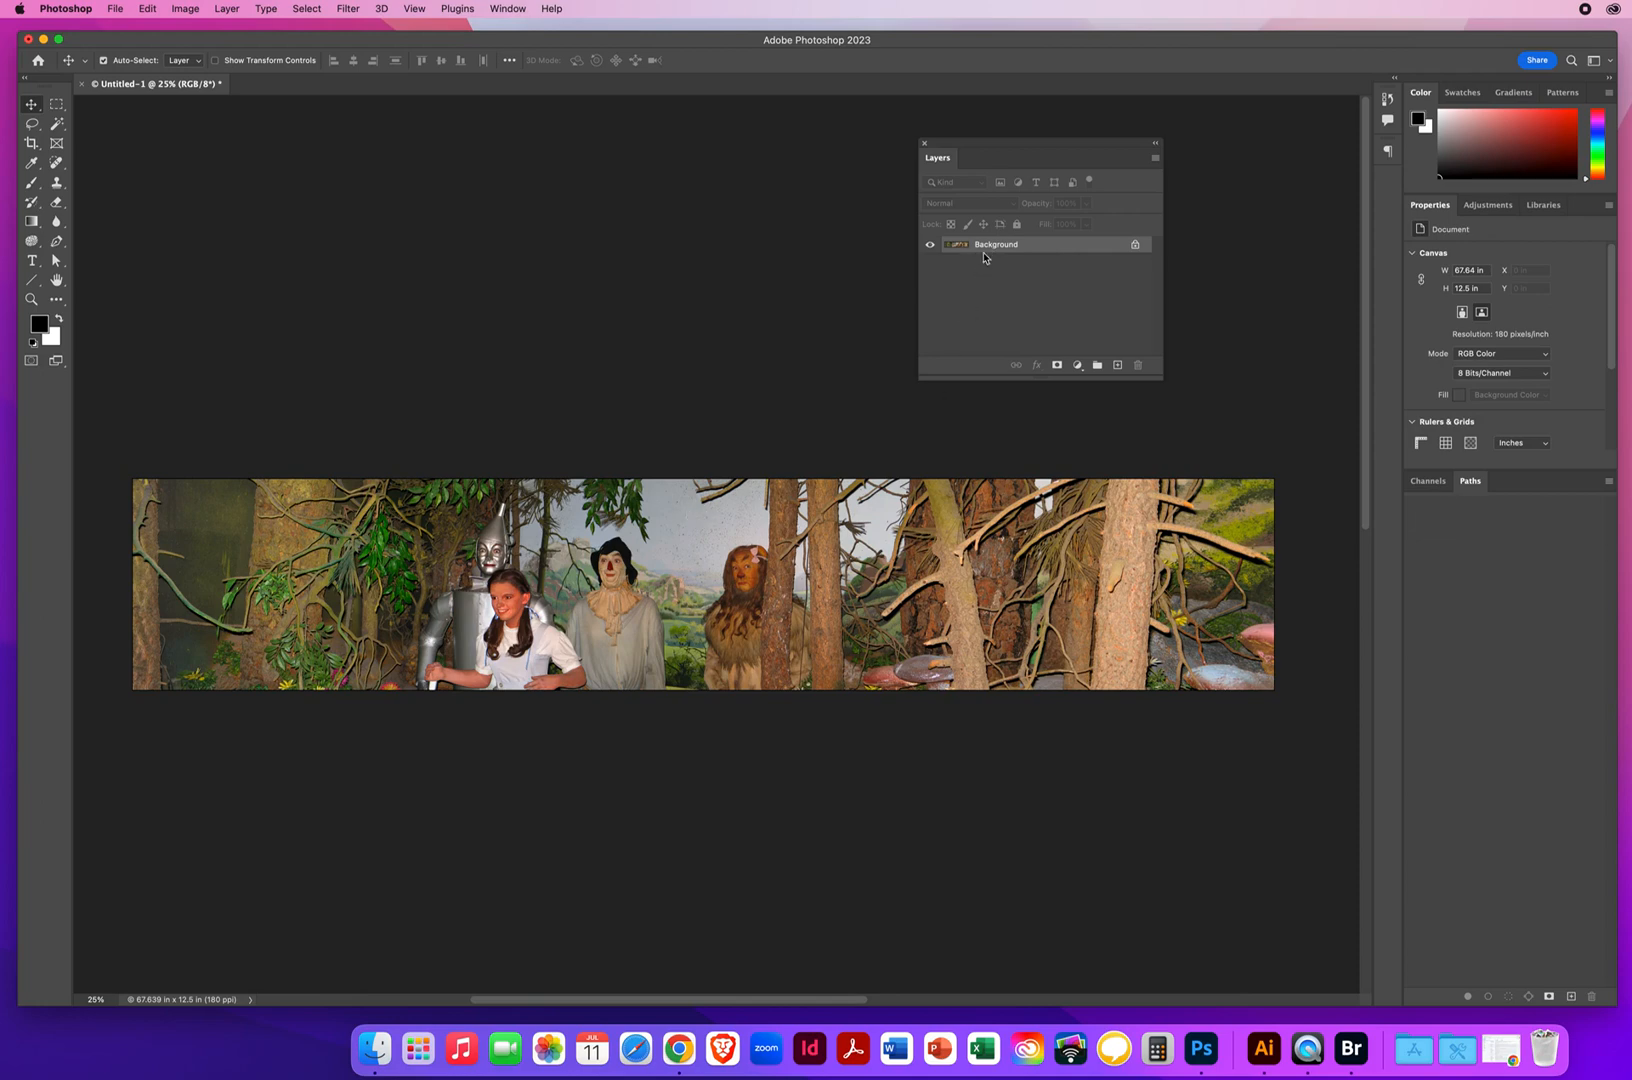
# Save a High-quality progressive JPEG copy to the Desktop, named with the author's full name followed by PanoramicOz
pyautogui.click(116, 8)
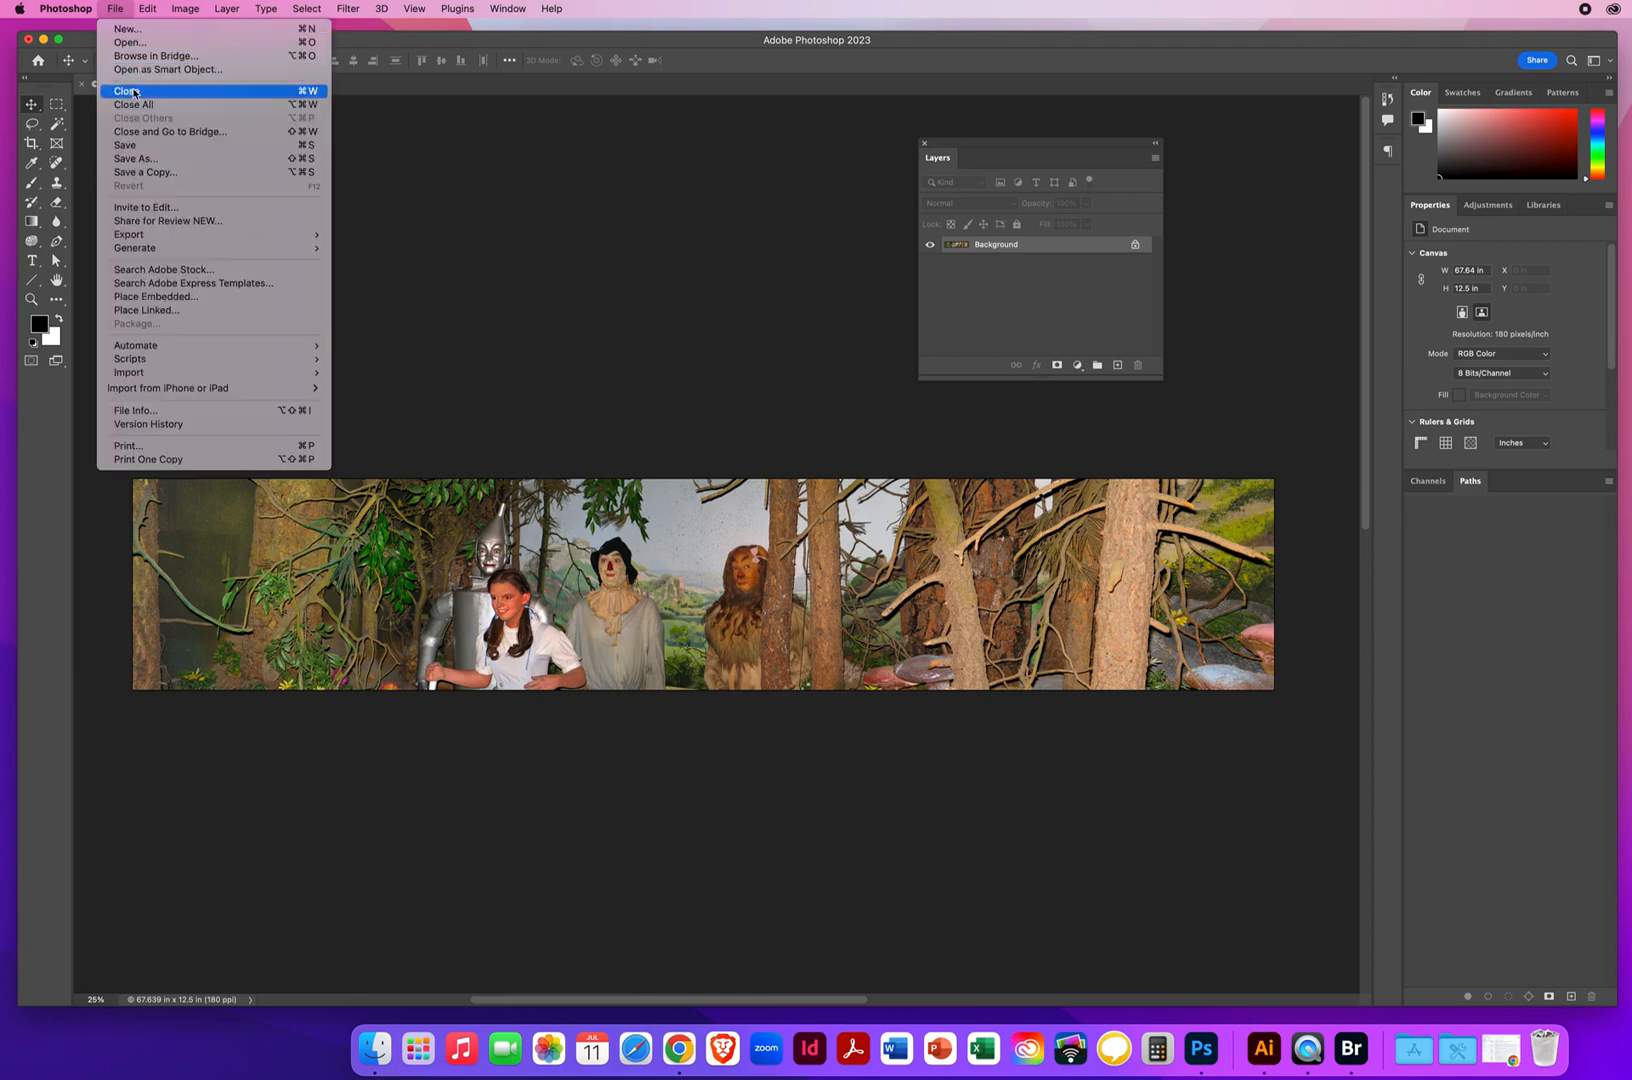
pyautogui.click(133, 172)
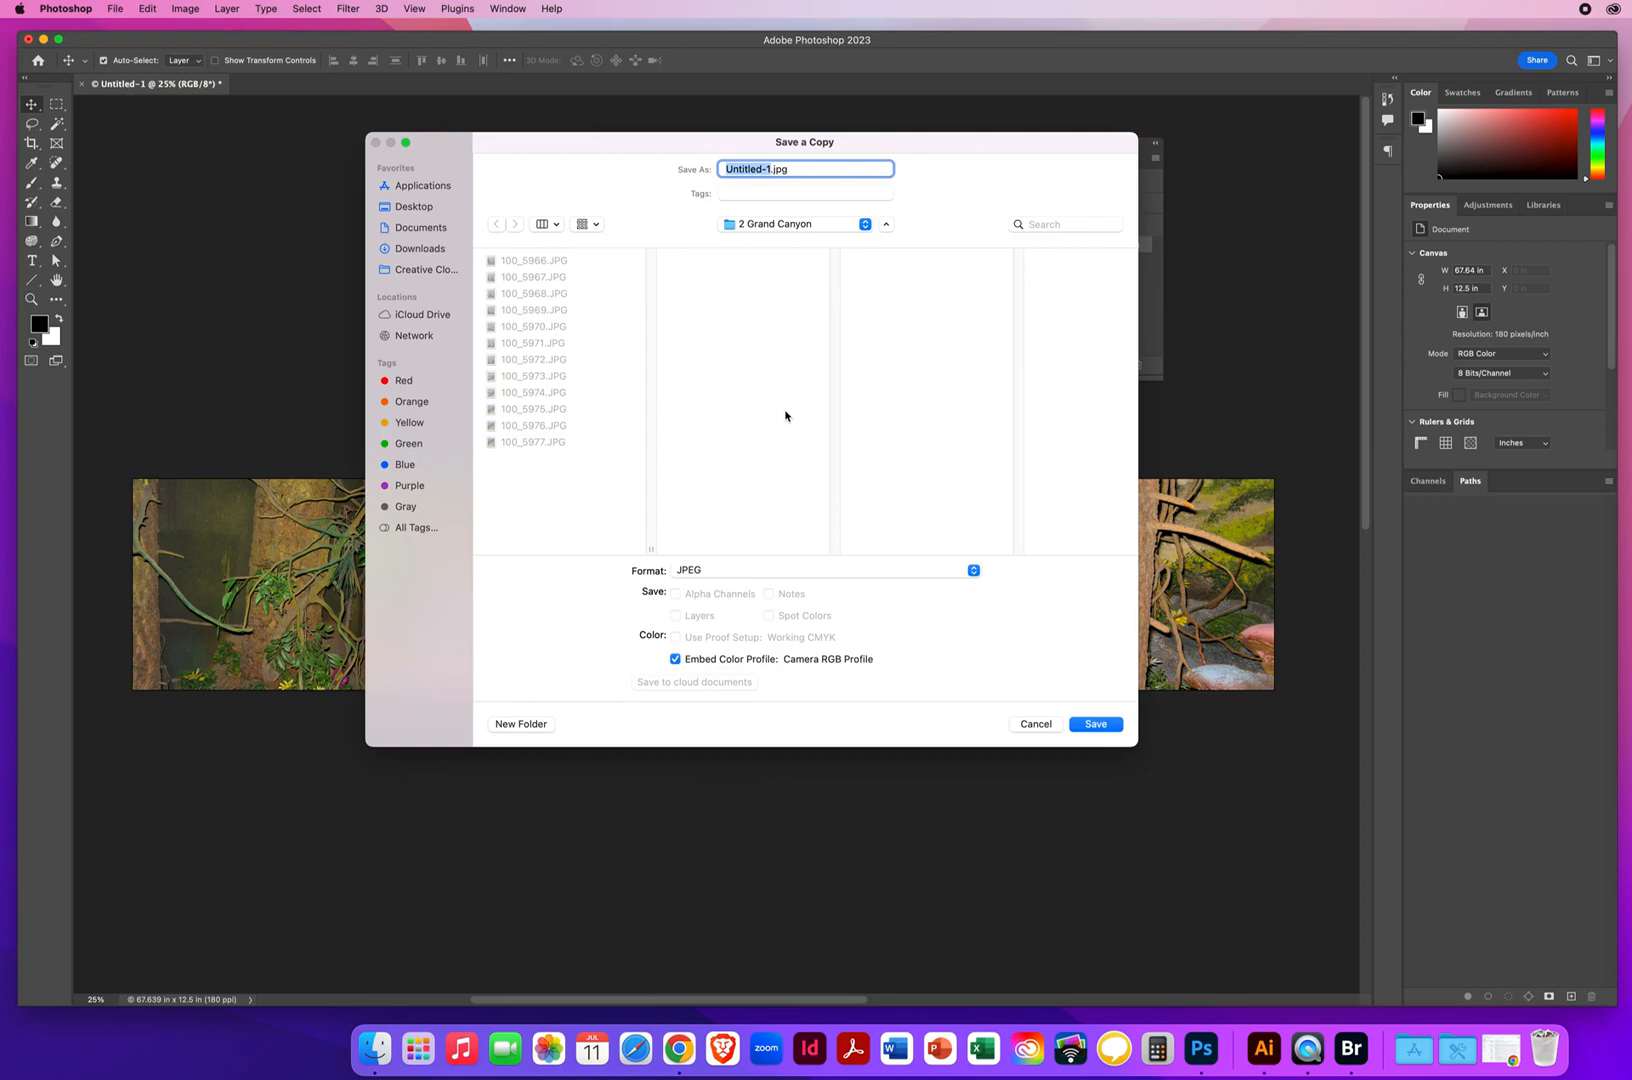
pyautogui.write('NielsenChris')
pyautogui.write('Panoramic')
pyautogui.write('O2')
pyautogui.click(418, 207)
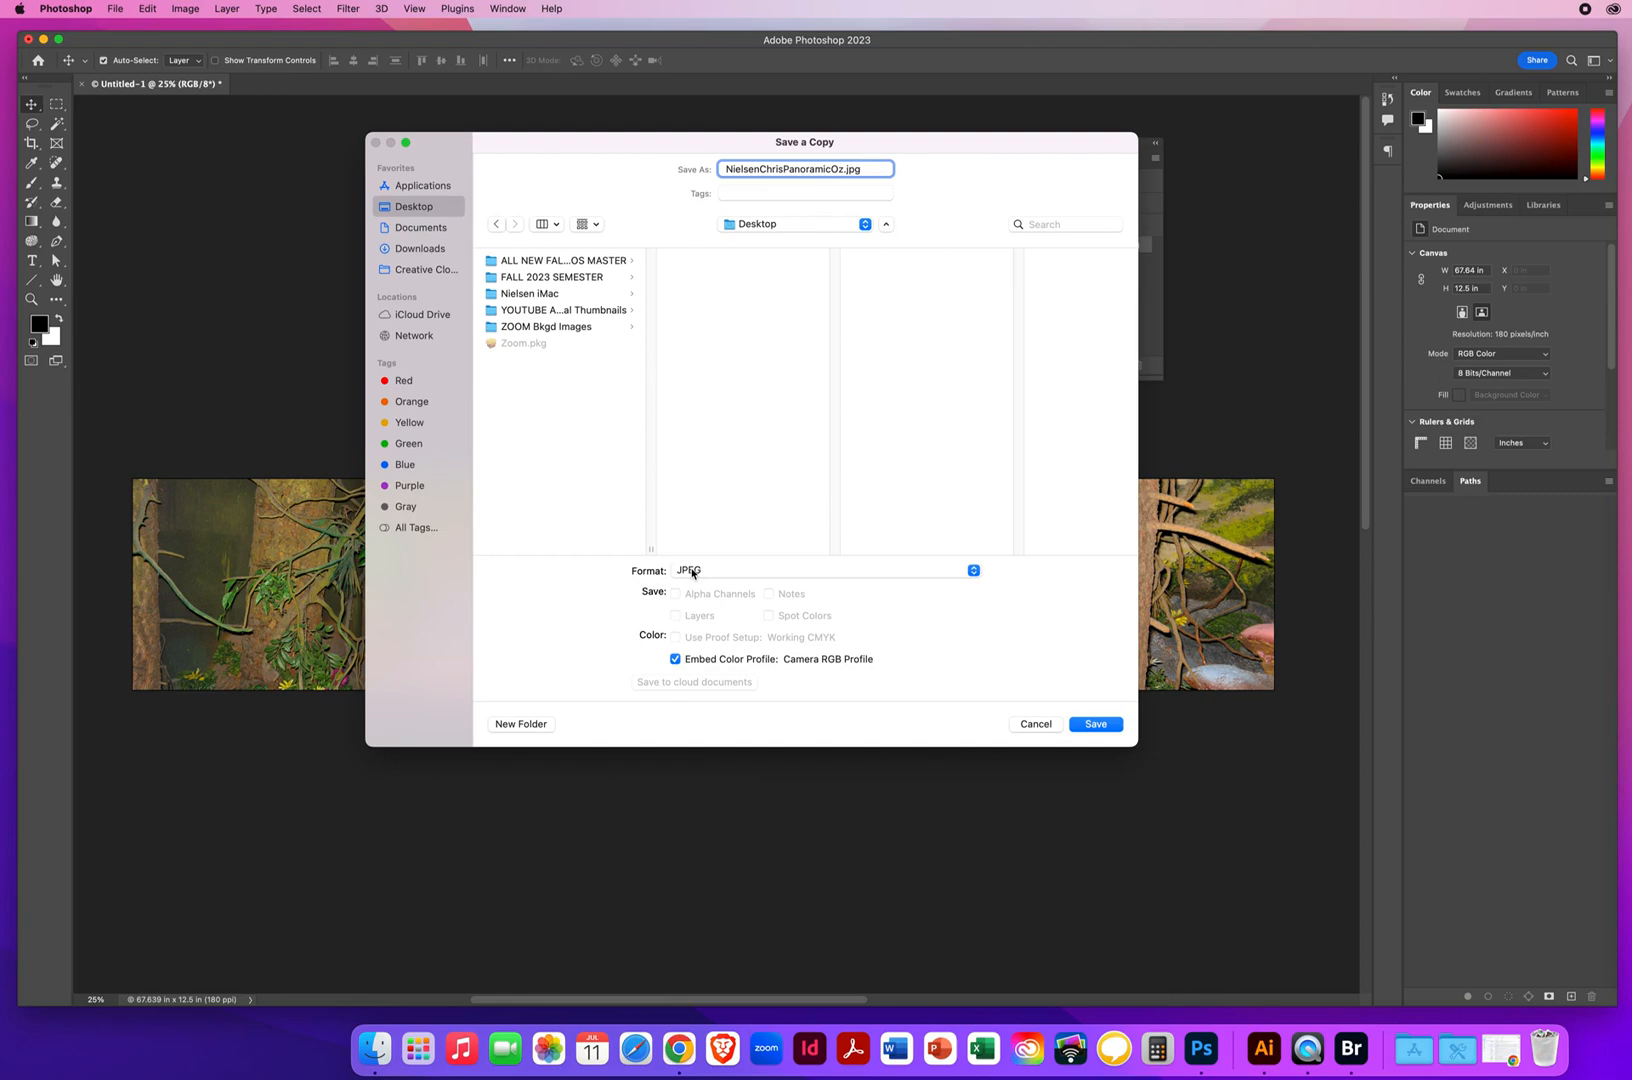
pyautogui.click(1097, 724)
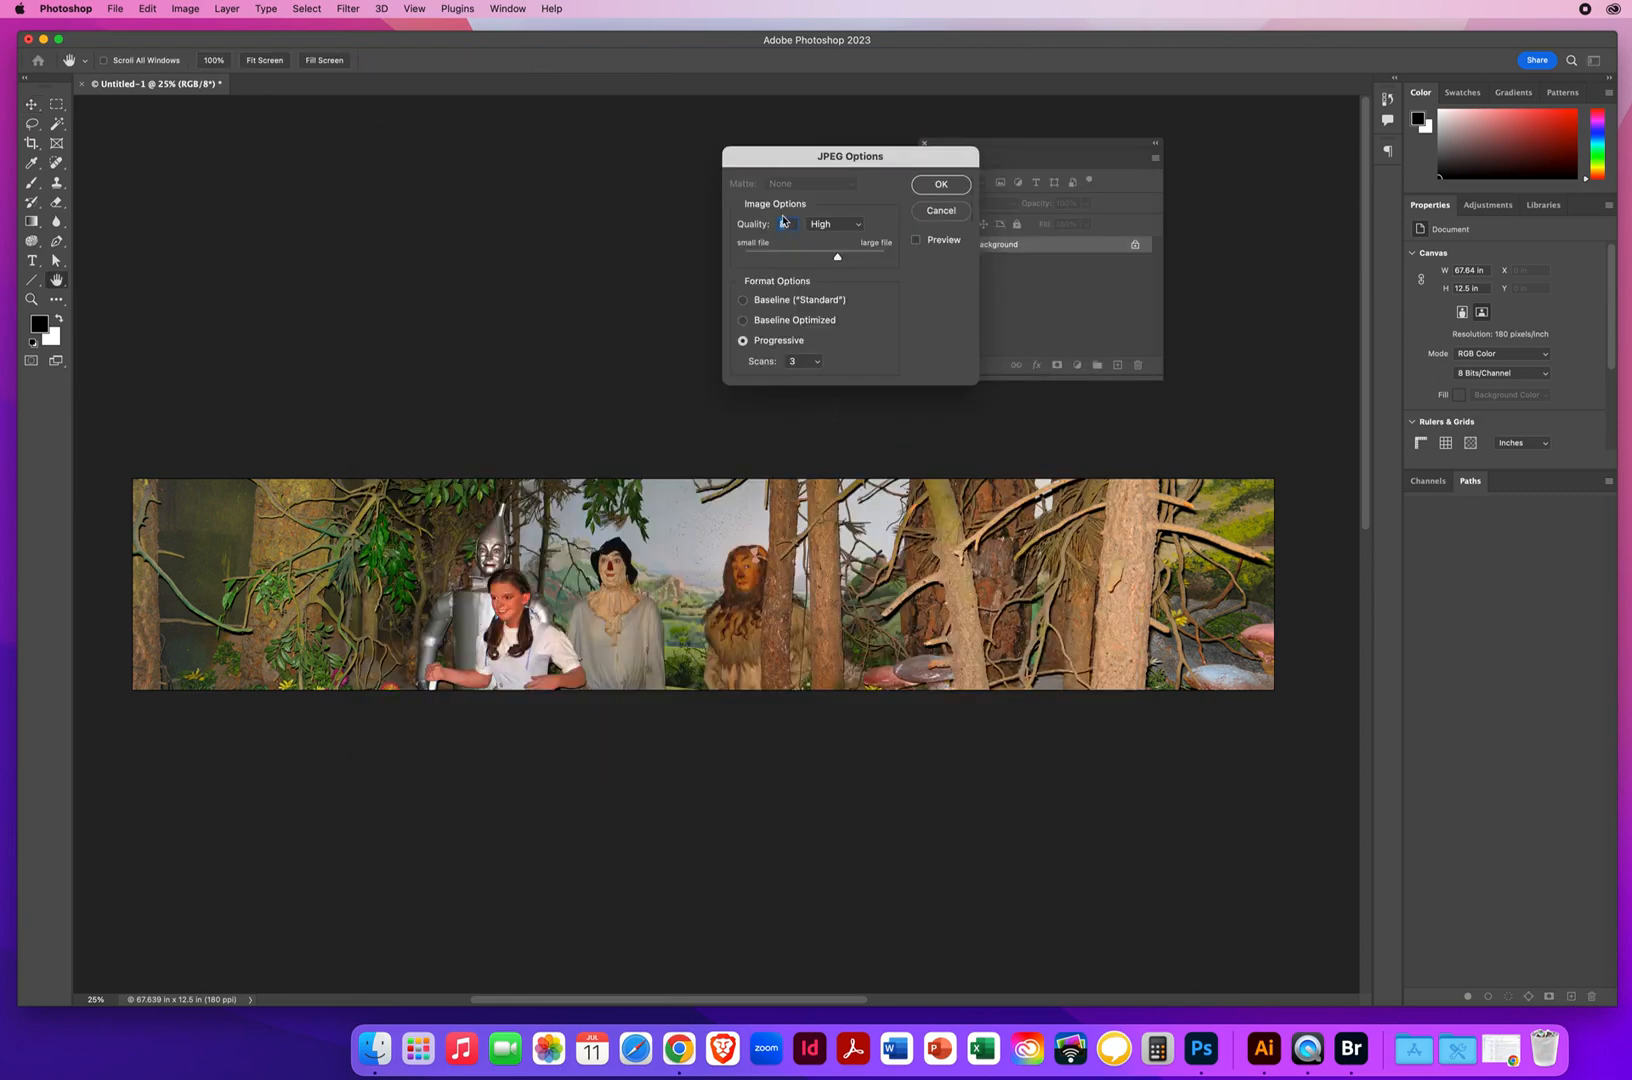
pyautogui.click(937, 186)
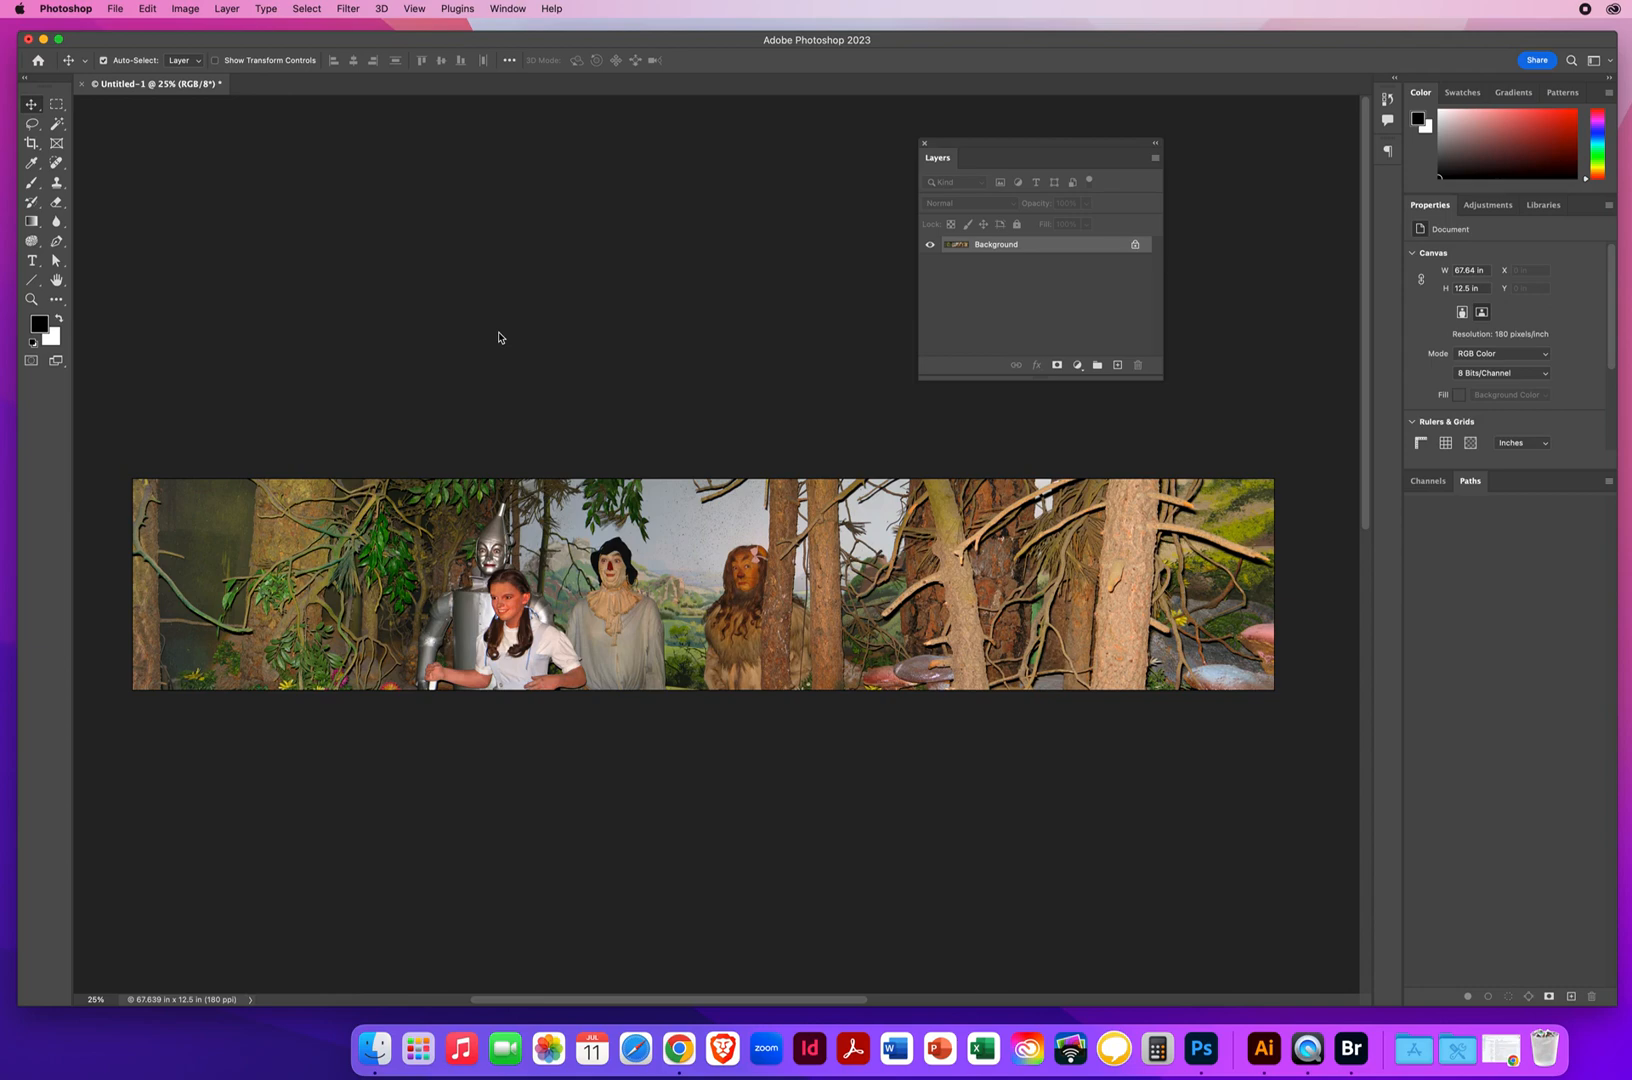
# Close the Oz panorama without saving, then switch to Bridge and open the folder 1 Alcatraz Pano
pyautogui.click(82, 85)
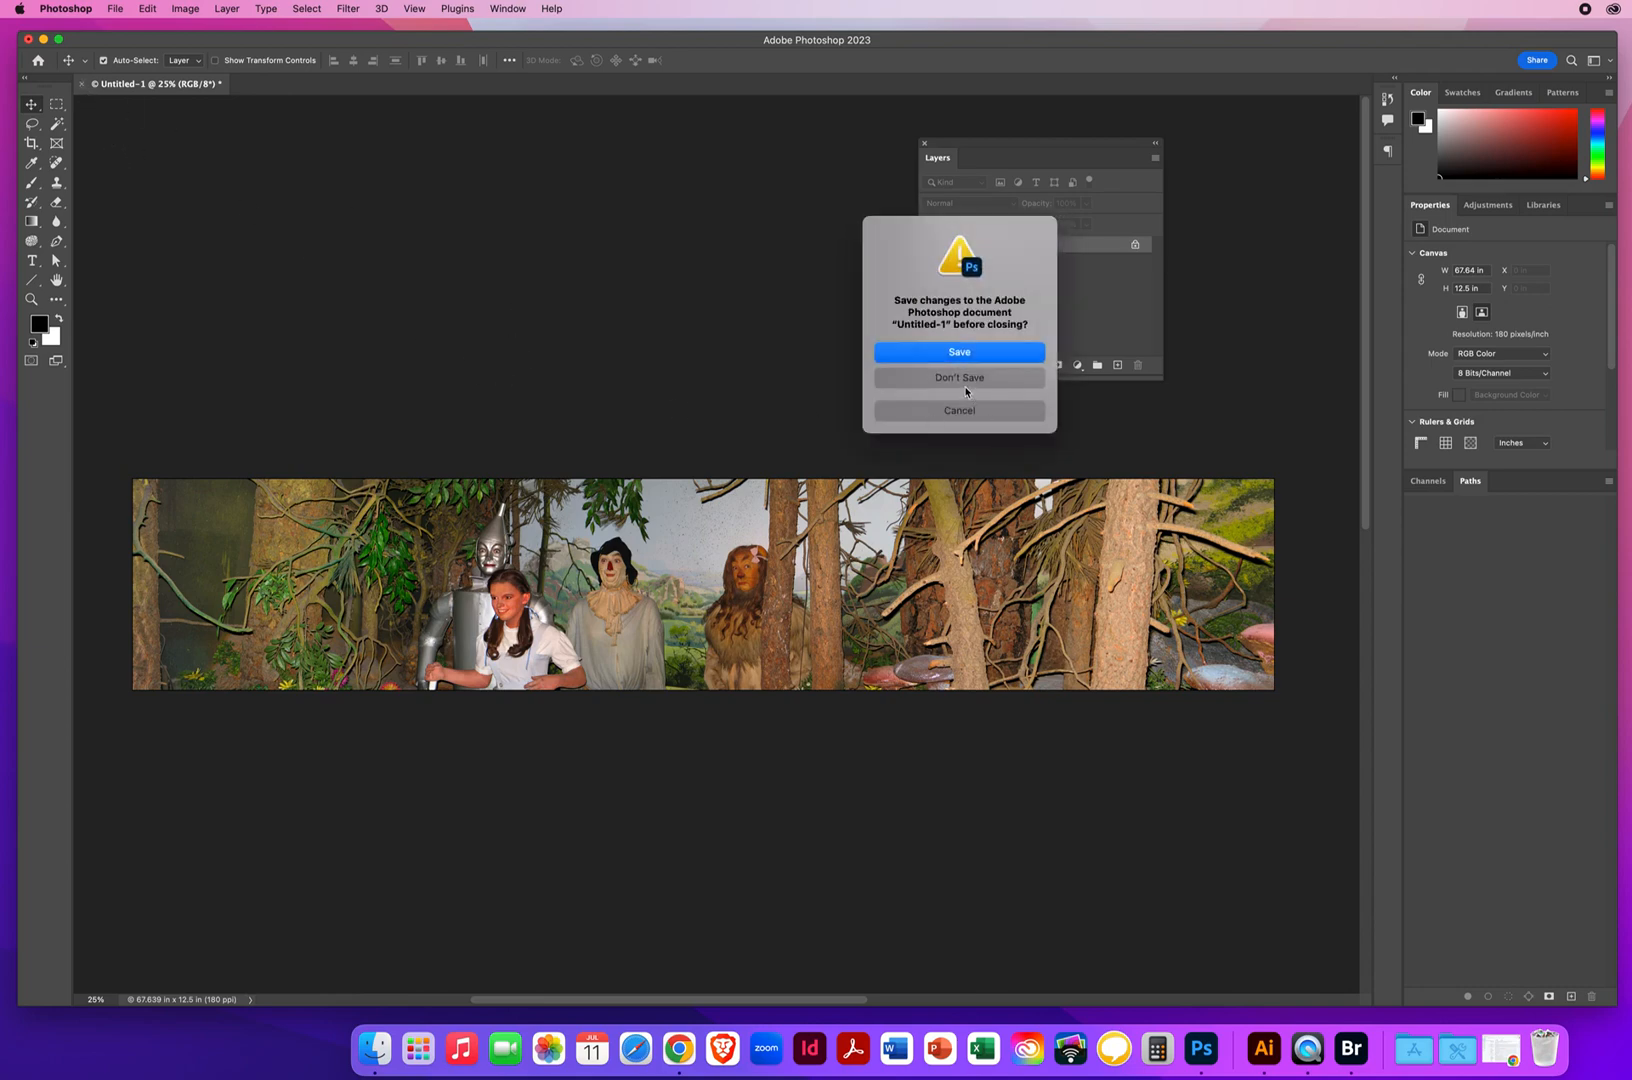
pyautogui.click(916, 379)
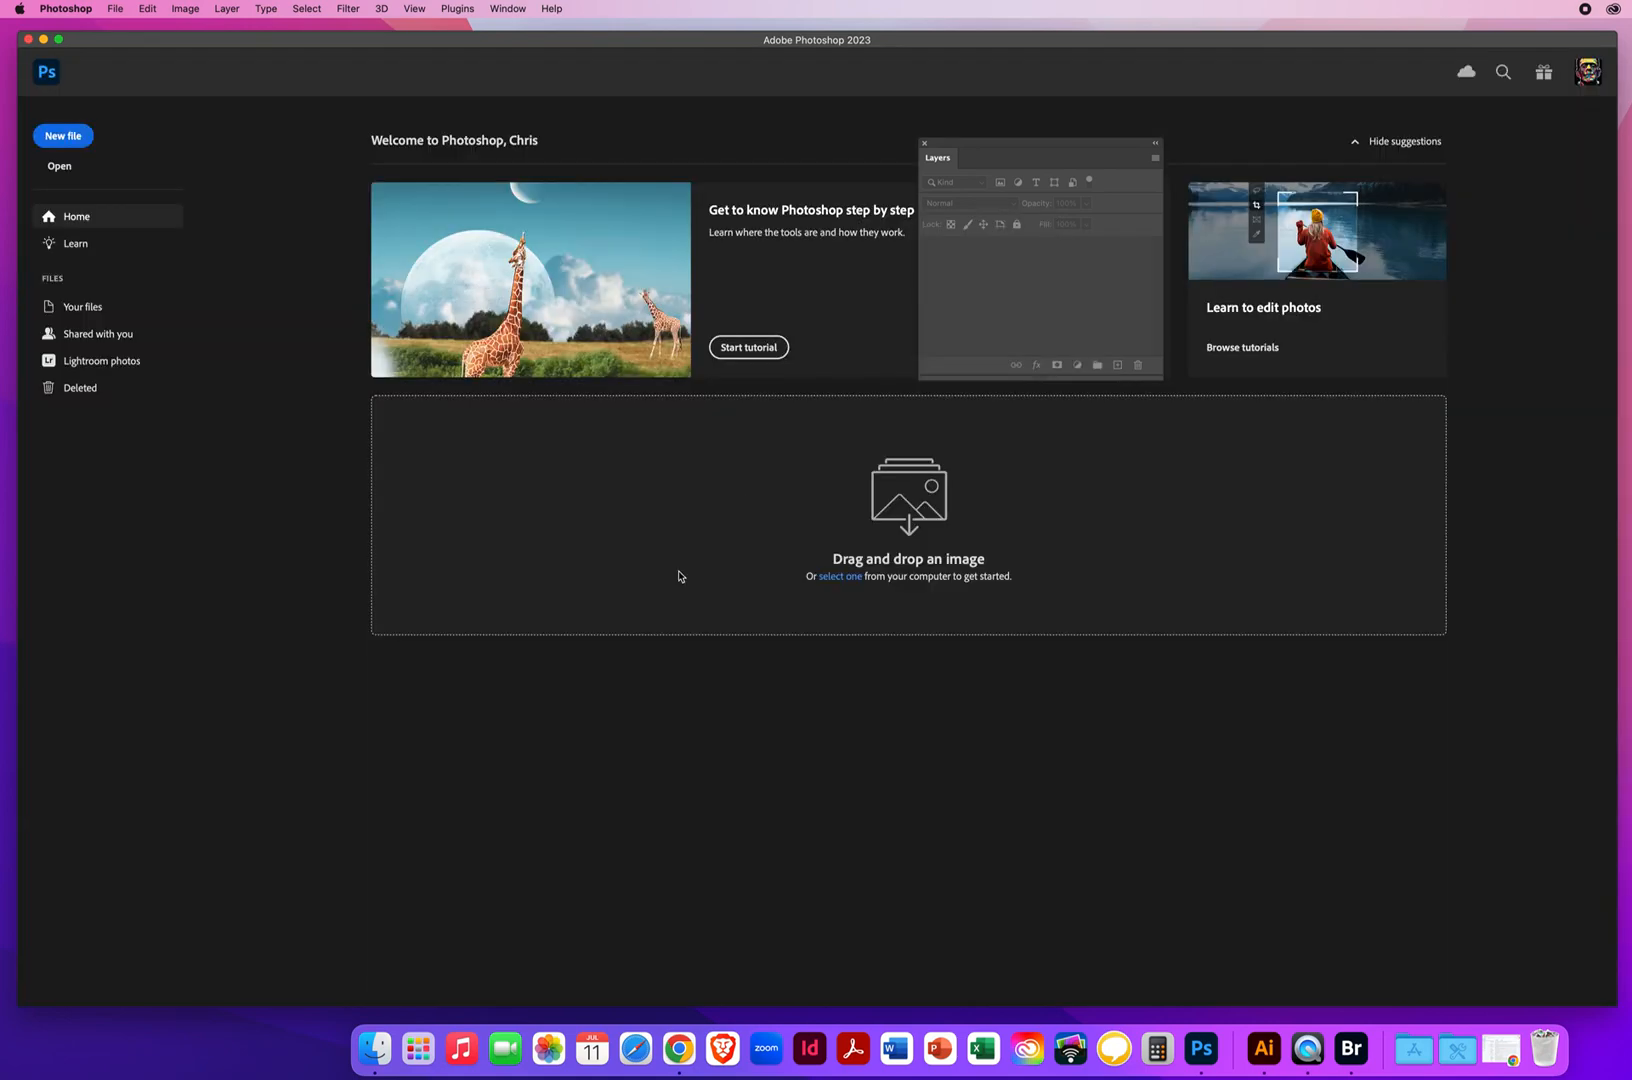
pyautogui.click(119, 10)
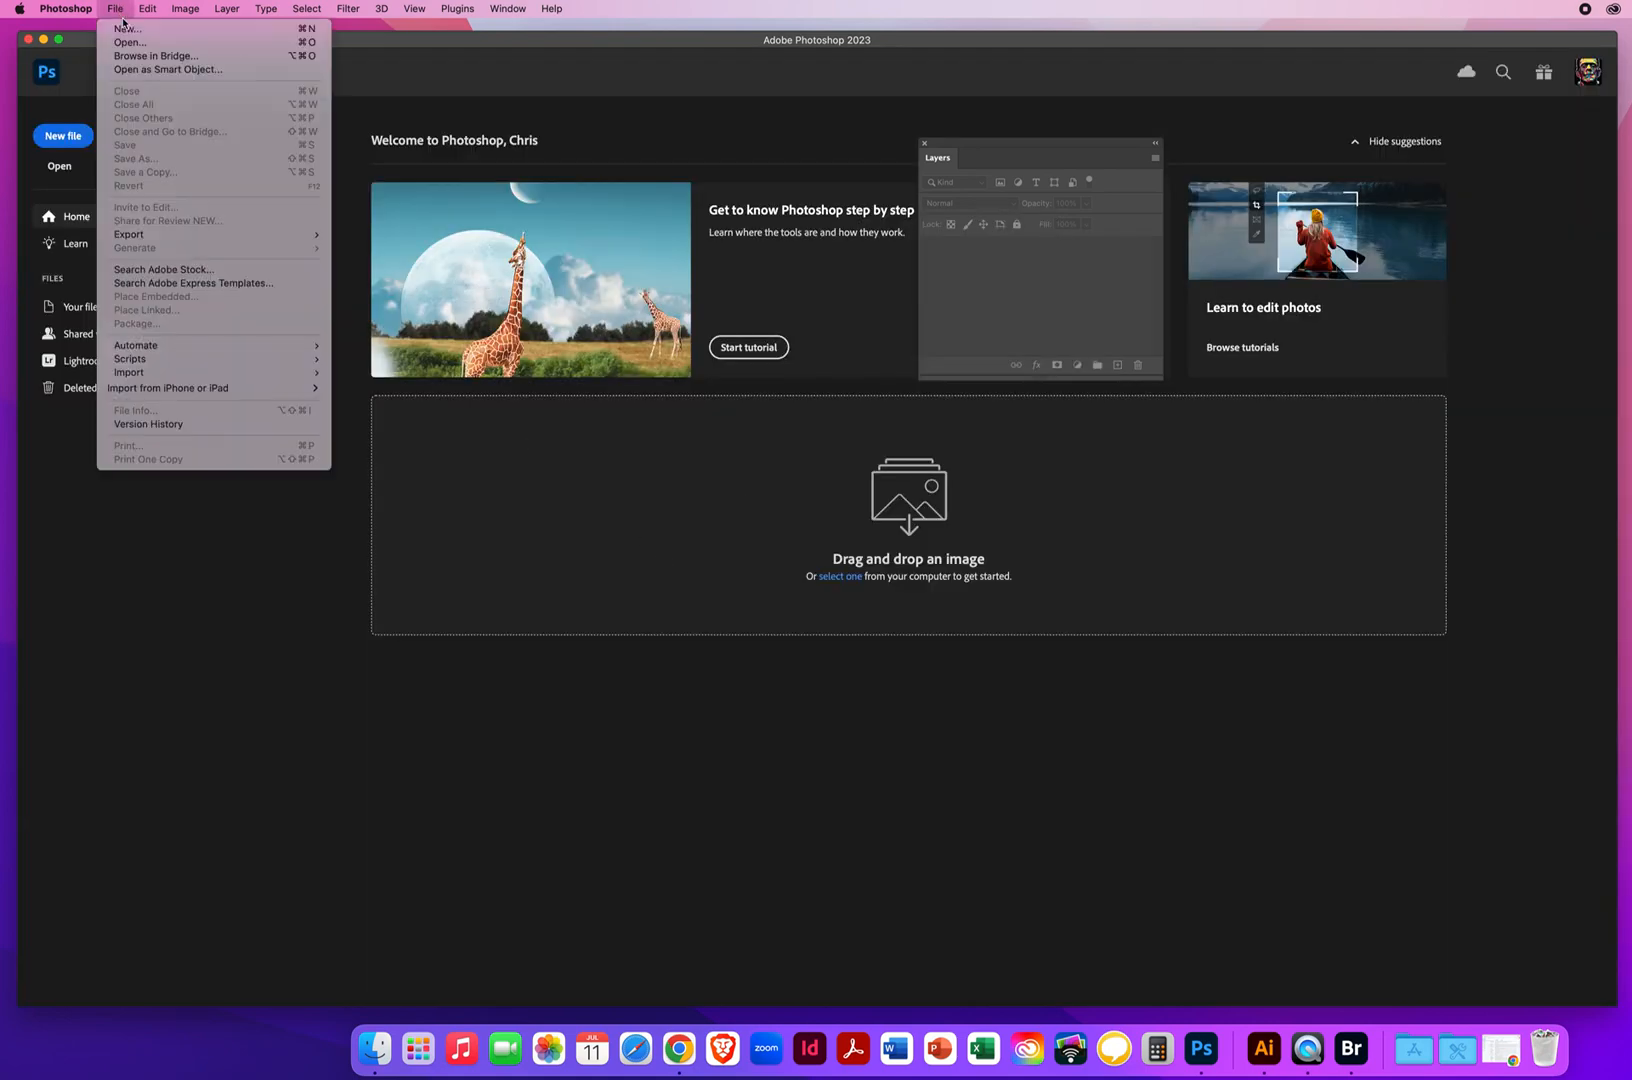
pyautogui.click(162, 59)
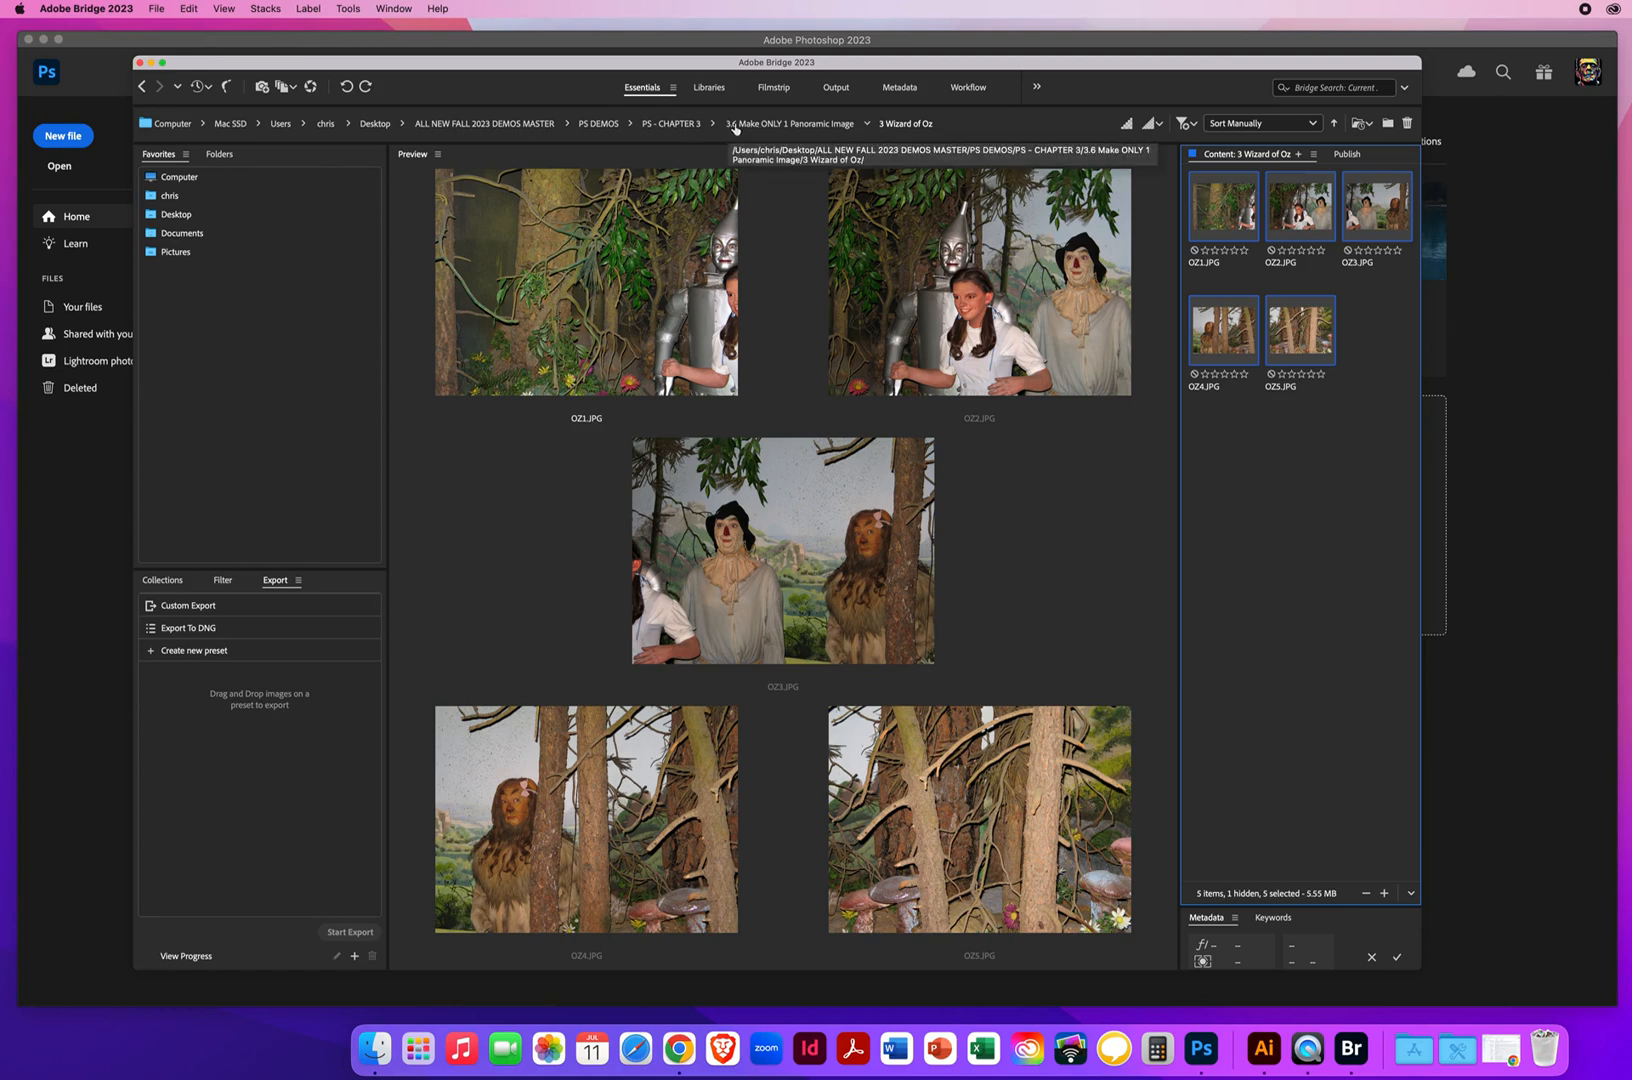
pyautogui.click(803, 124)
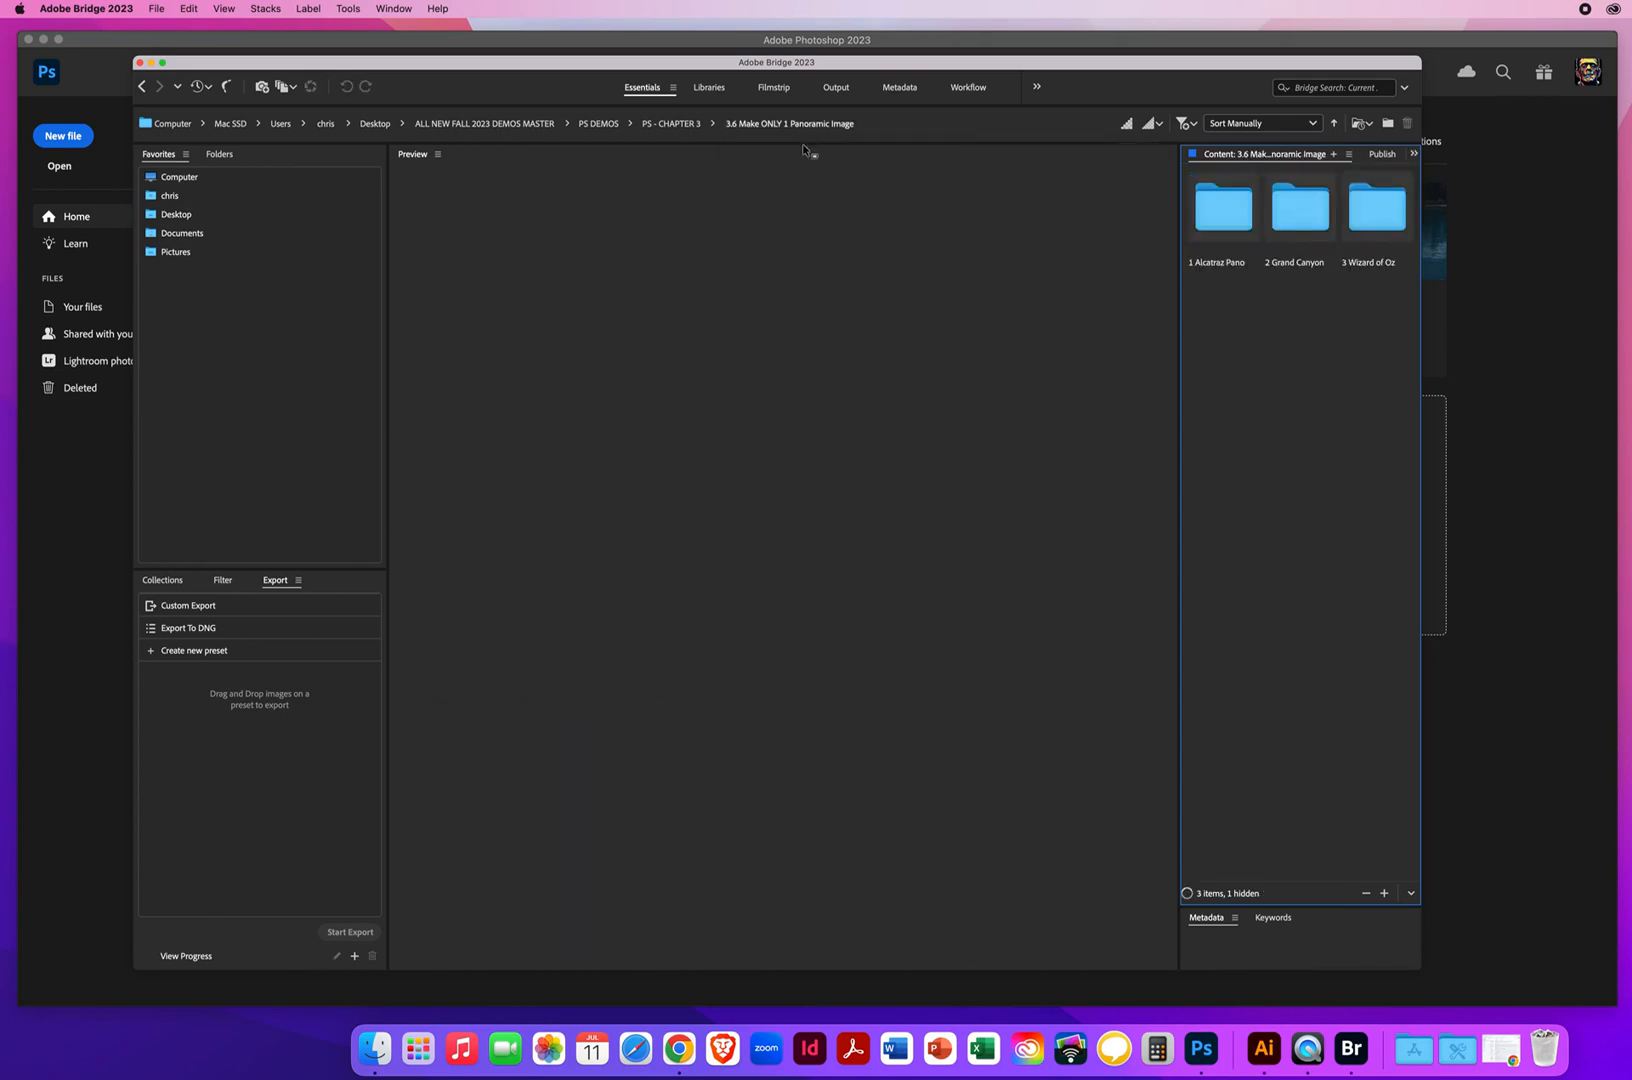
pyautogui.doubleClick(1223, 215)
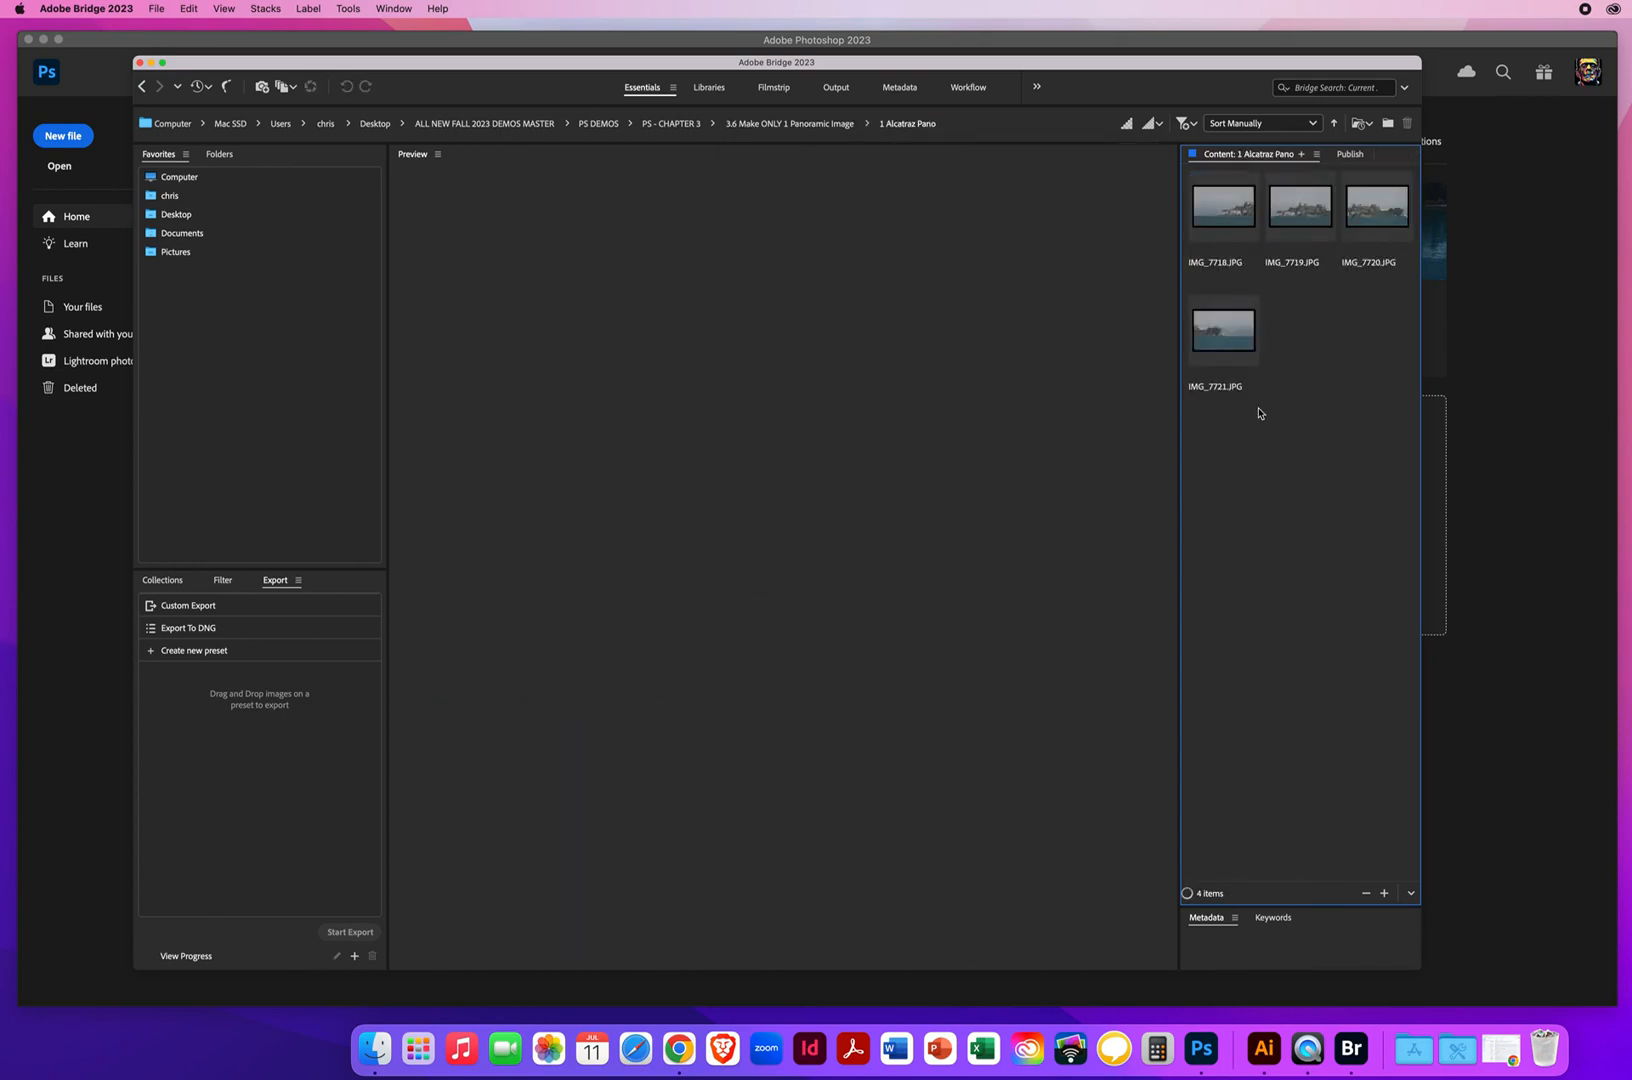
# Preview the Alcatraz photos, then select IMG_7718 through IMG_7721 and load them as layers into one Photoshop document
pyautogui.click(1227, 220)
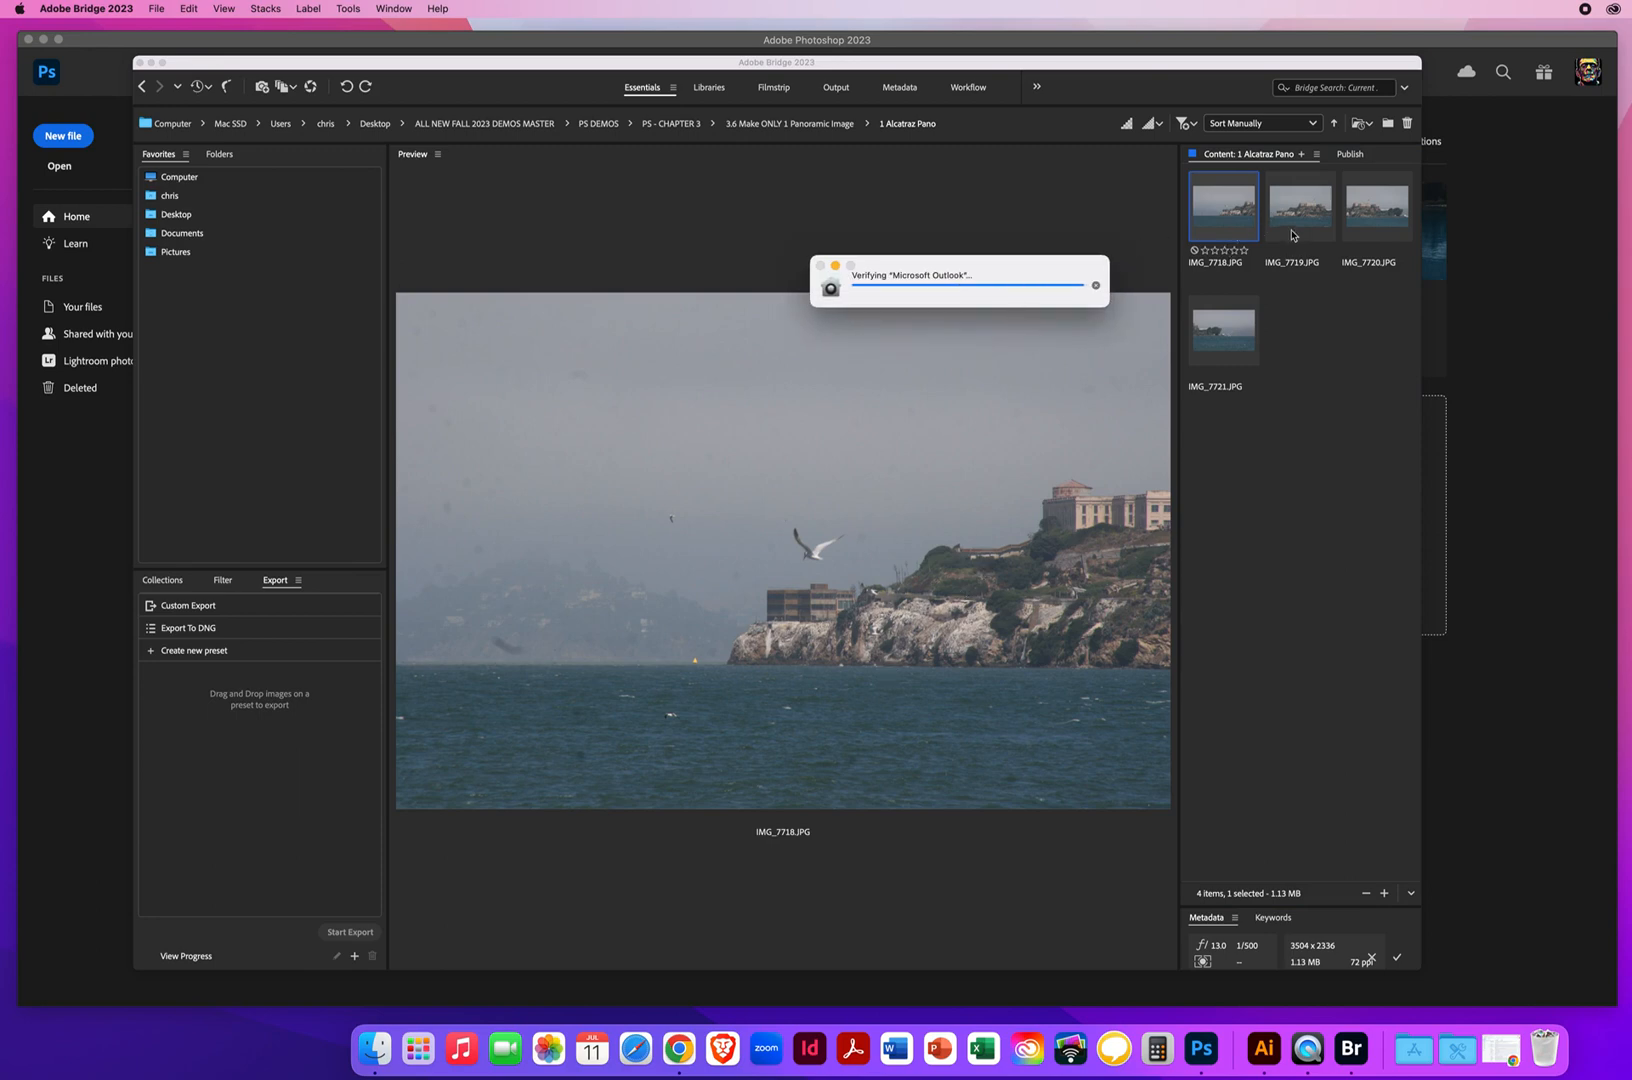
pyautogui.click(1294, 221)
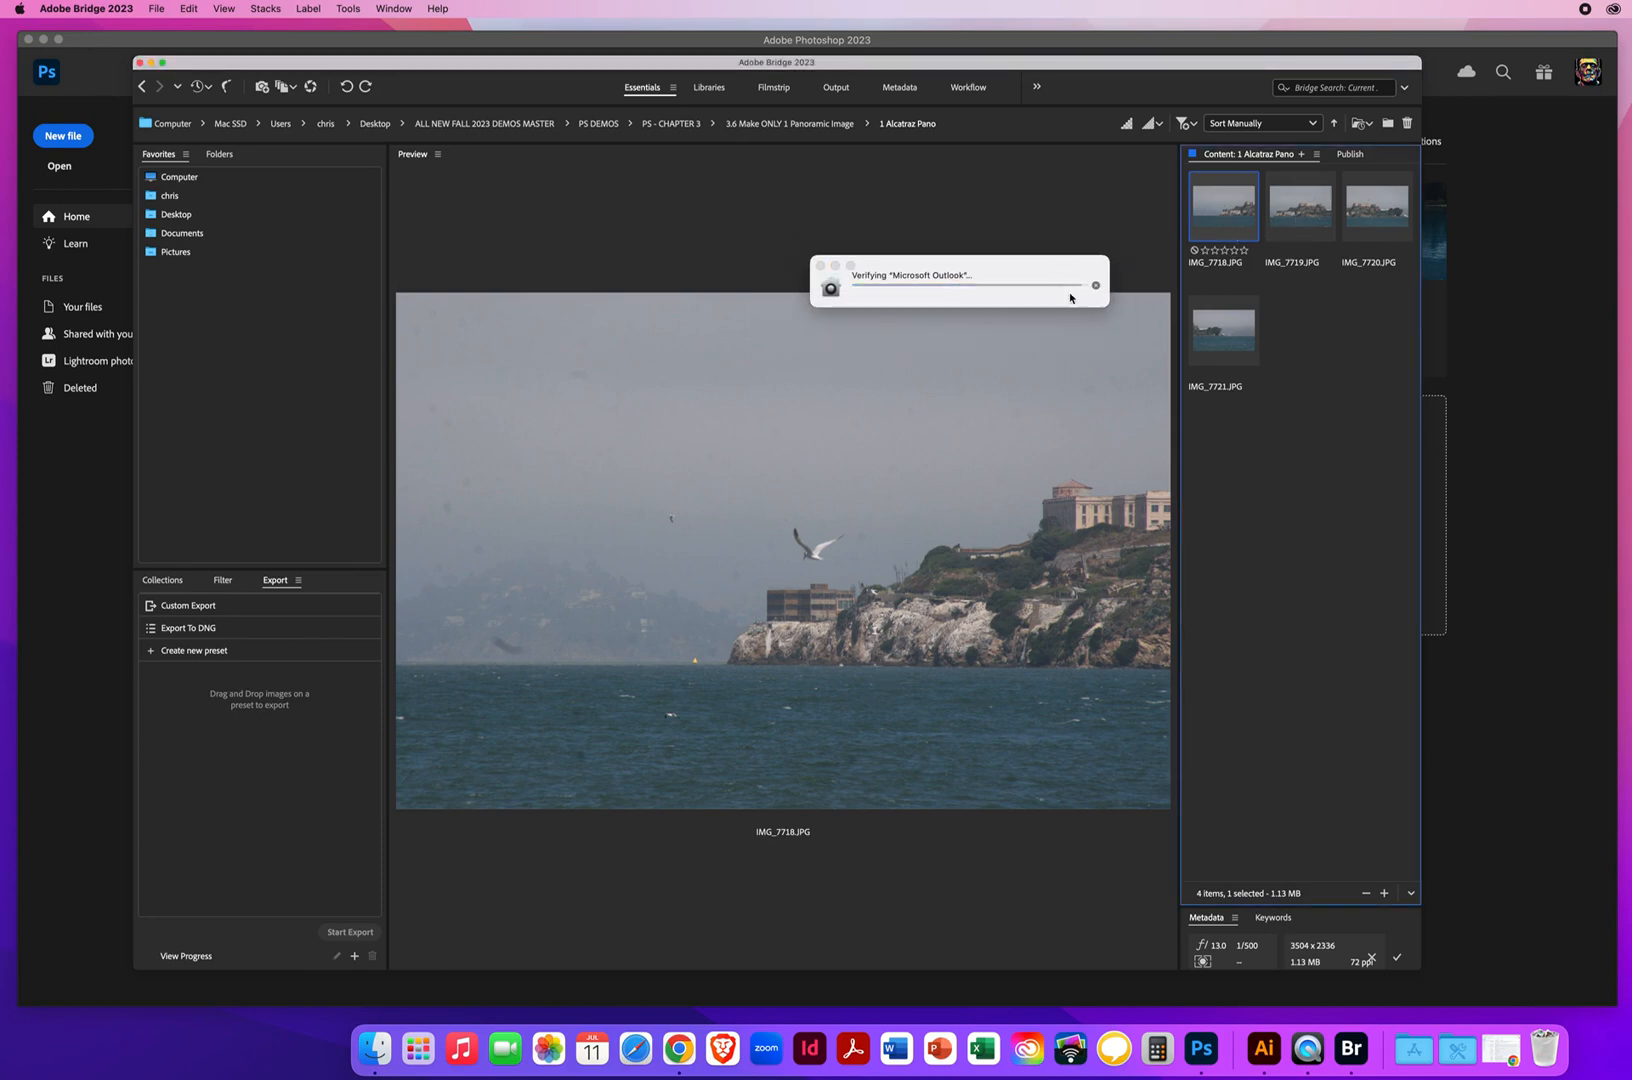
pyautogui.click(1308, 221)
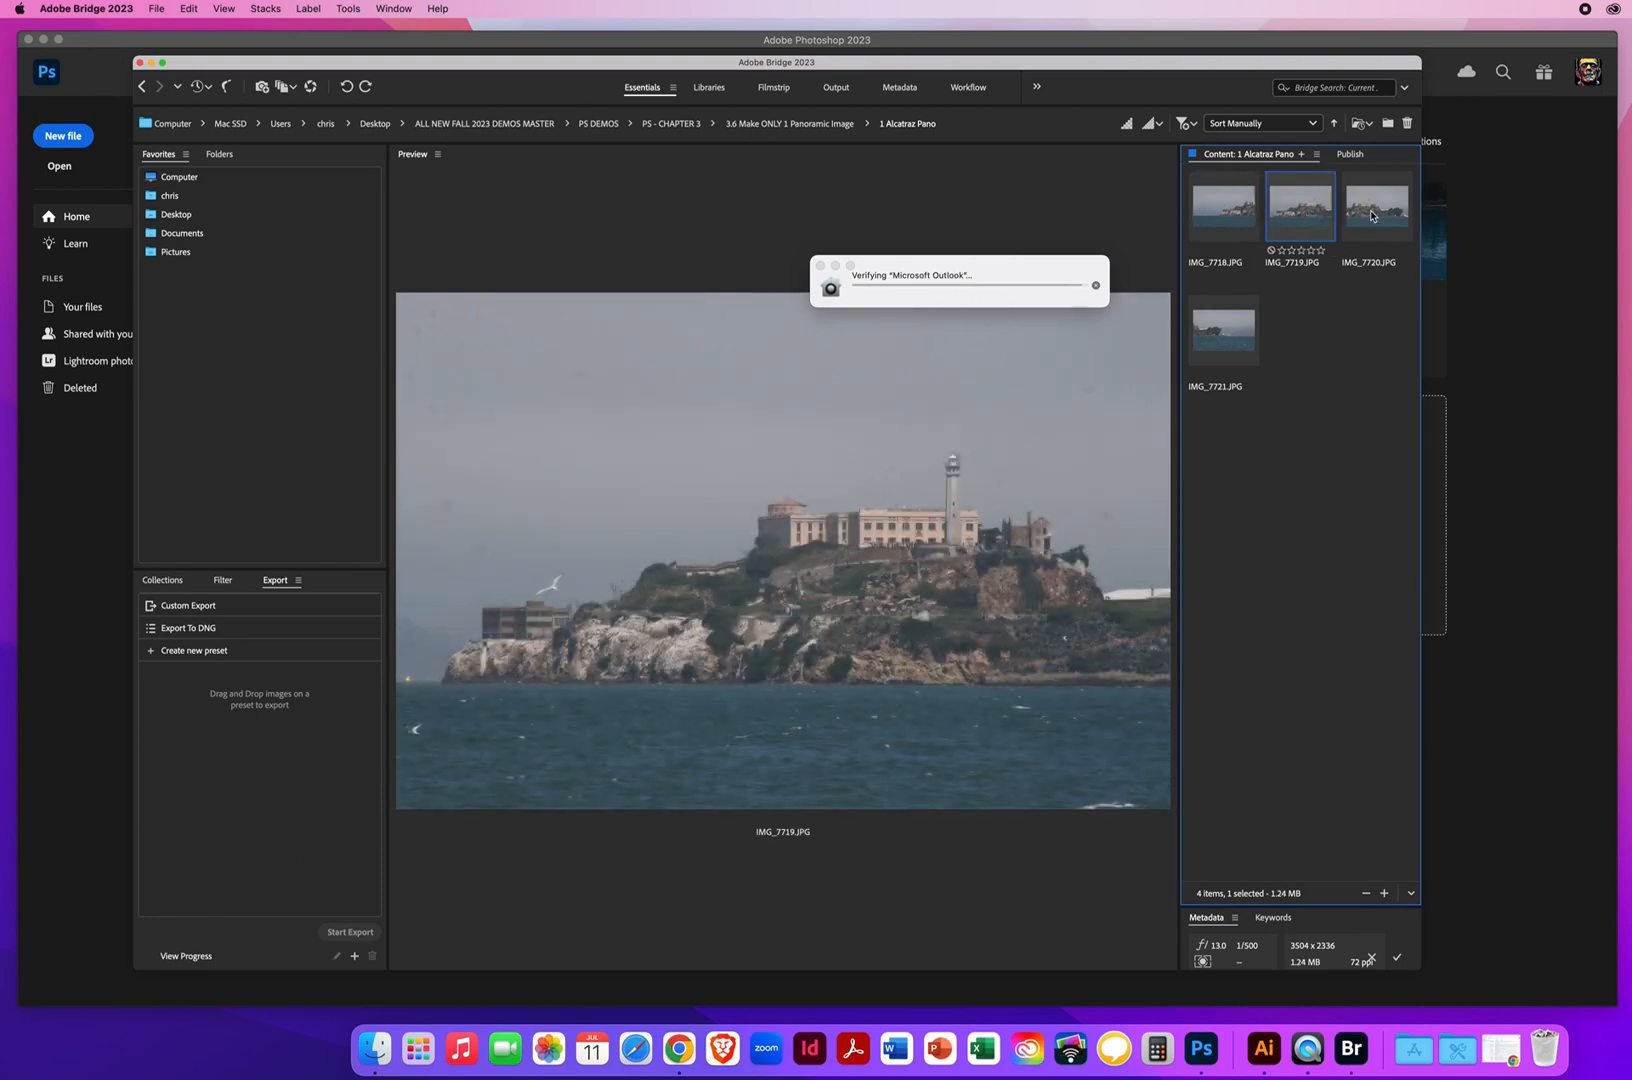
pyautogui.click(1352, 221)
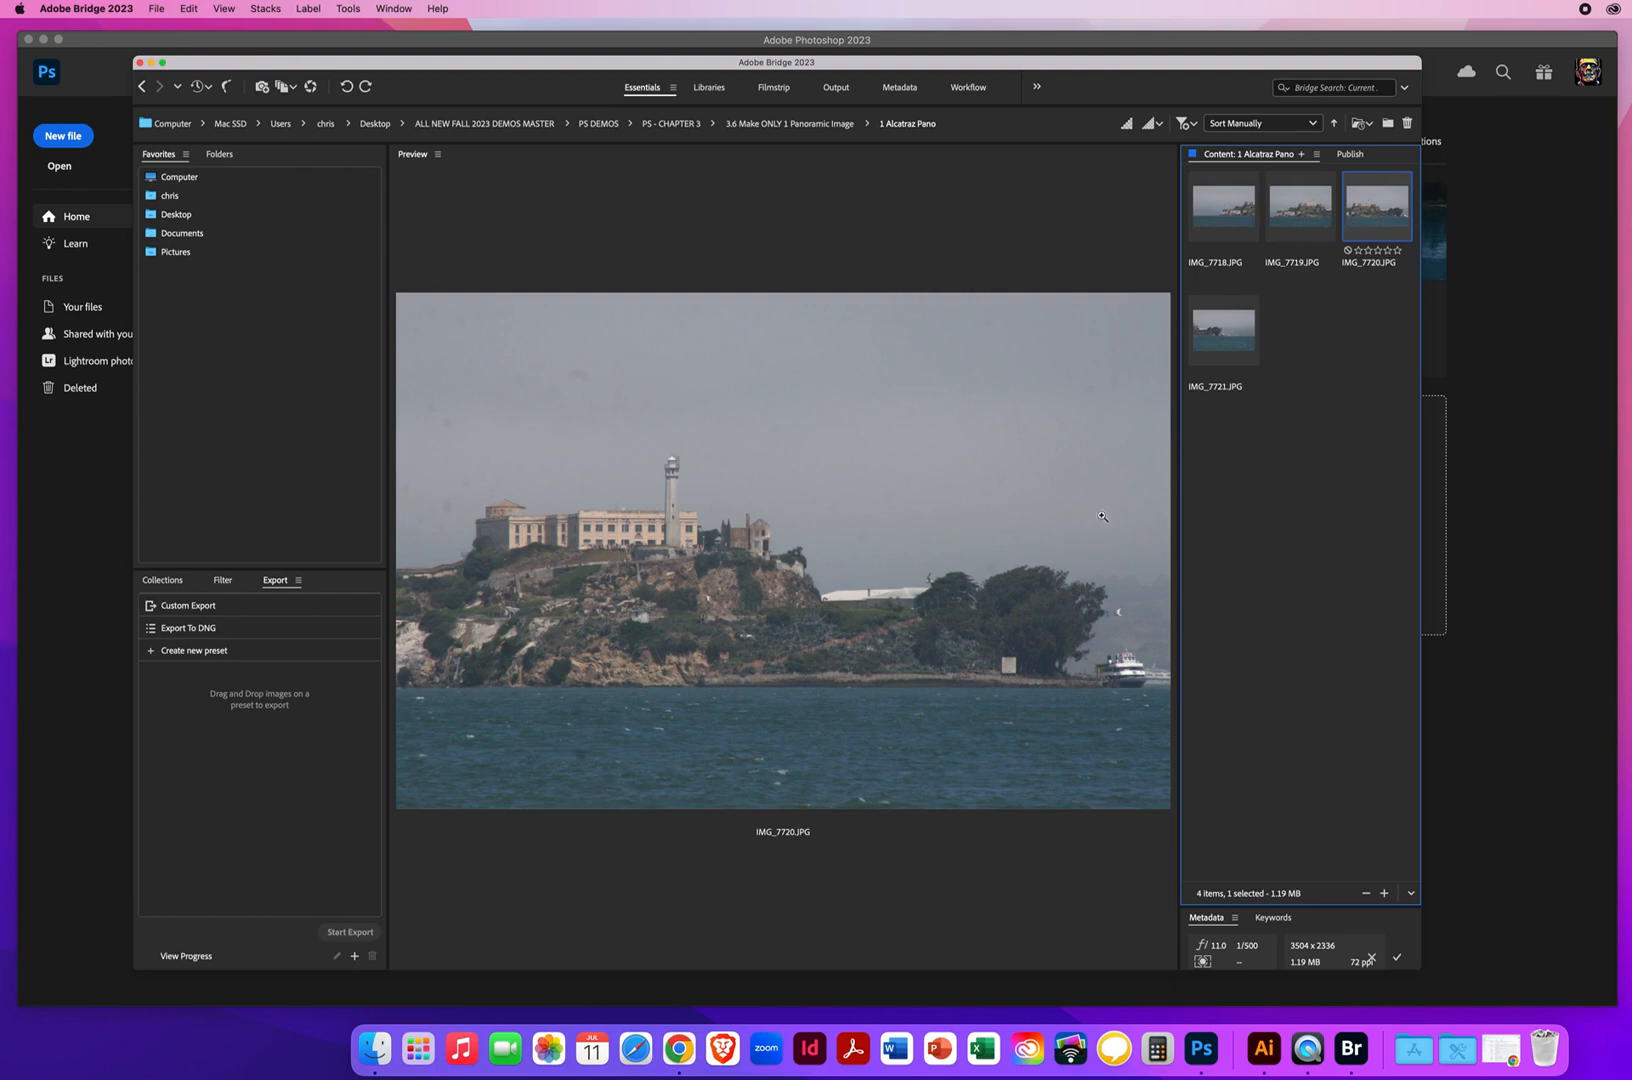
pyautogui.click(1216, 333)
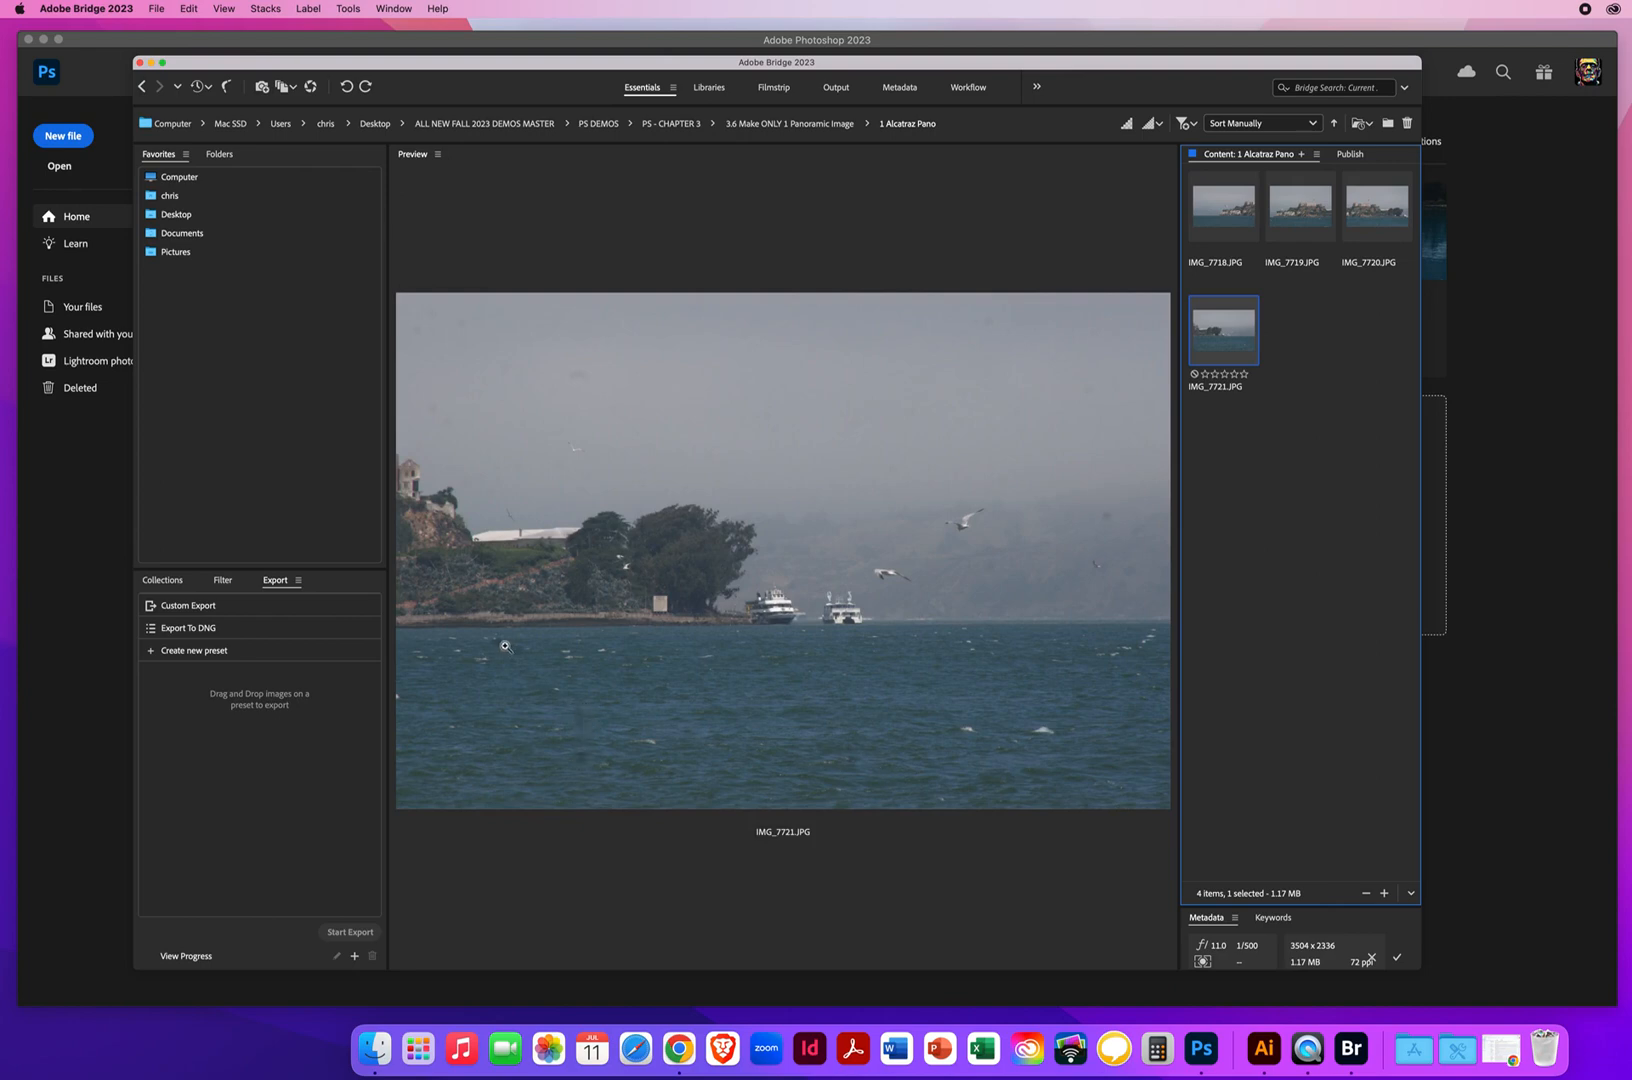
pyautogui.click(1225, 215)
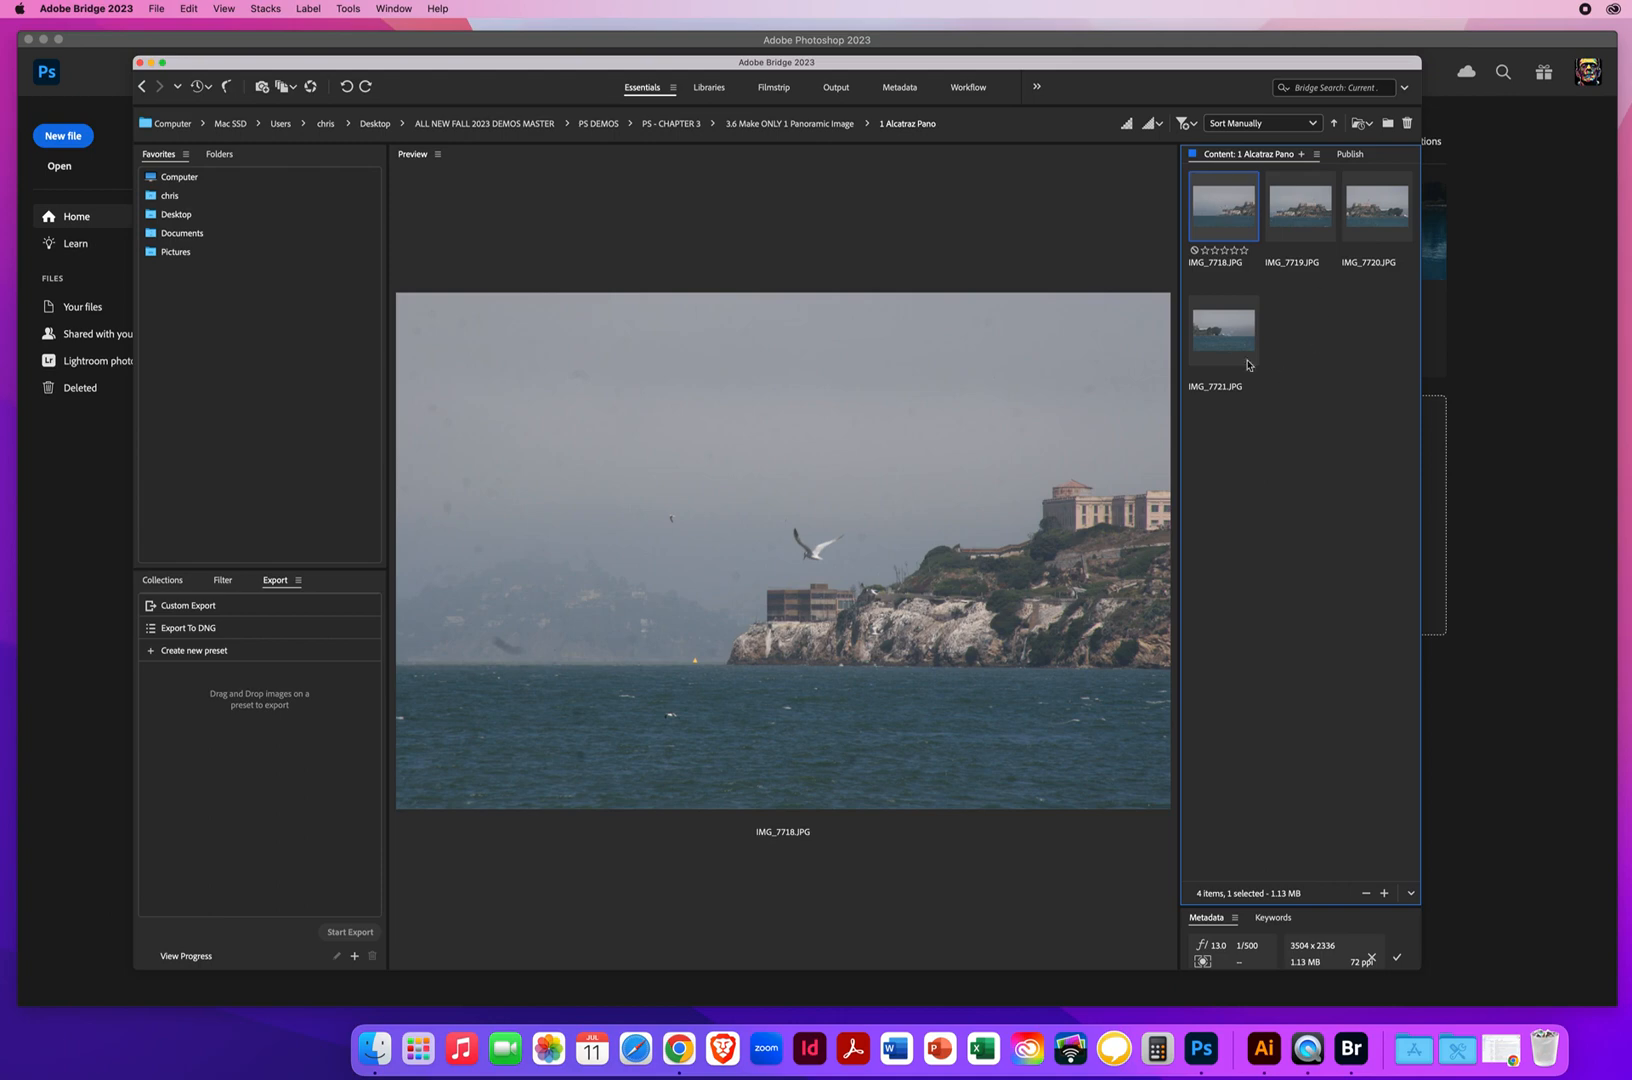
pyautogui.keyDown('shift'); pyautogui.click(1211, 342); pyautogui.keyUp('shift')
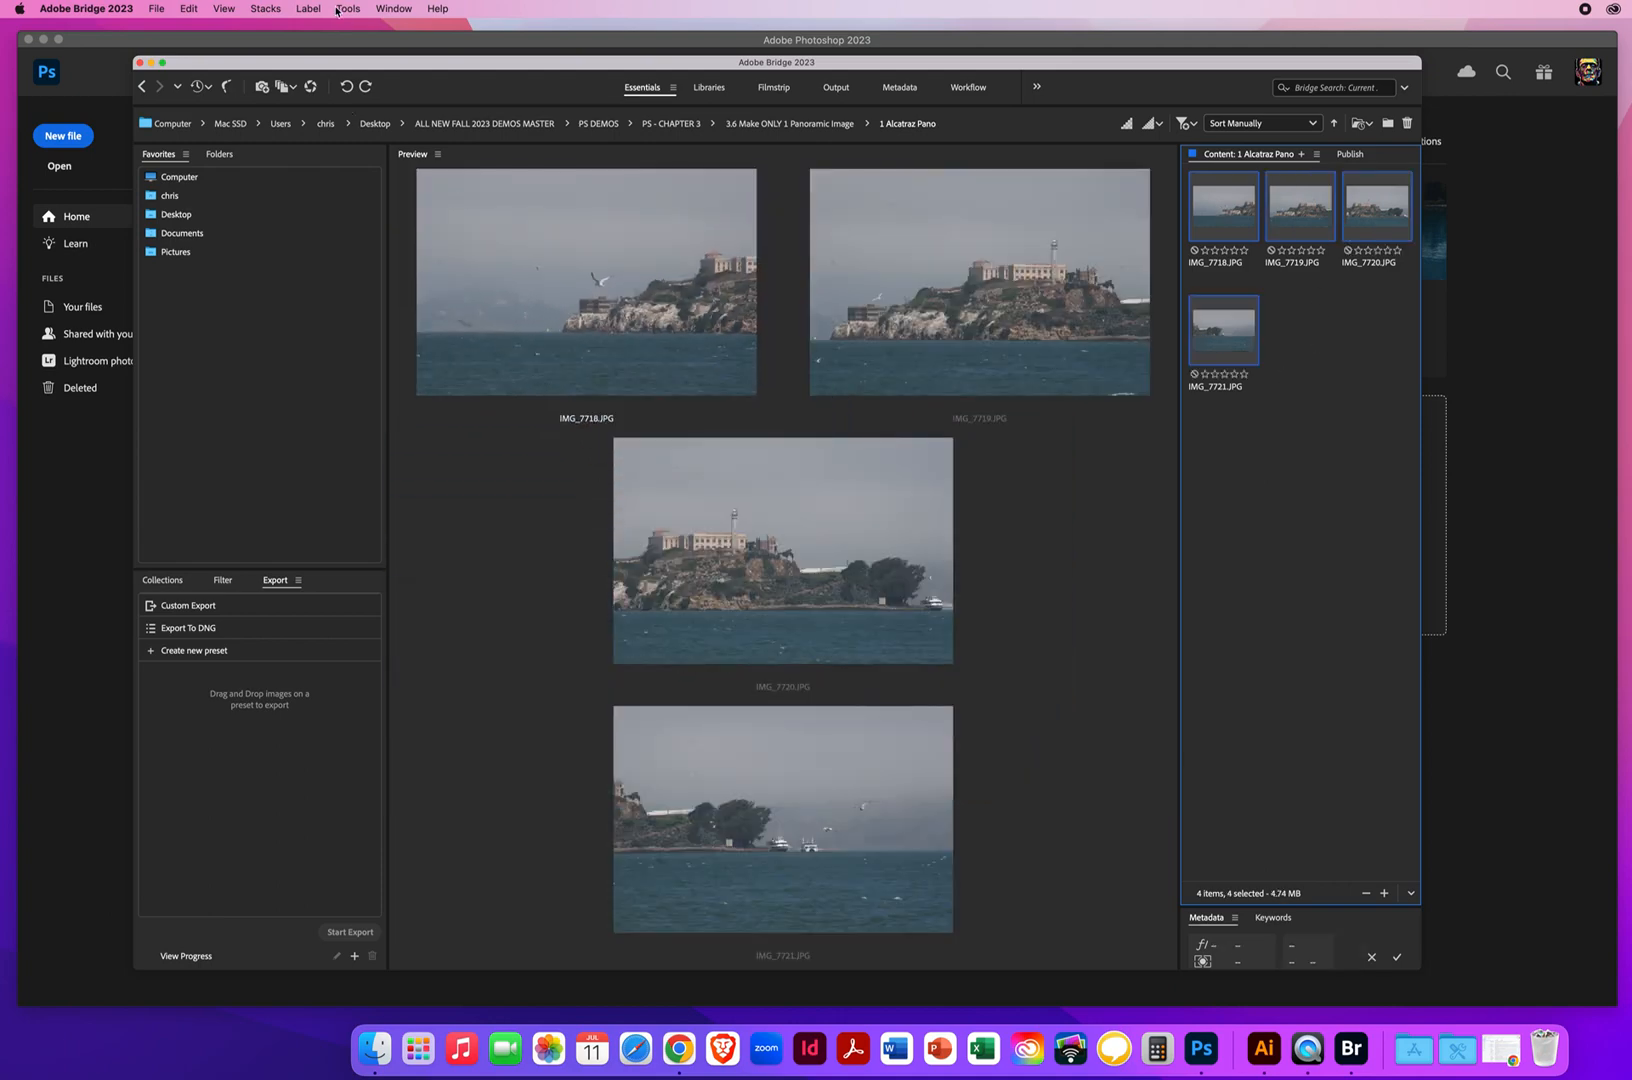
pyautogui.click(347, 9)
pyautogui.moveTo(353, 210)
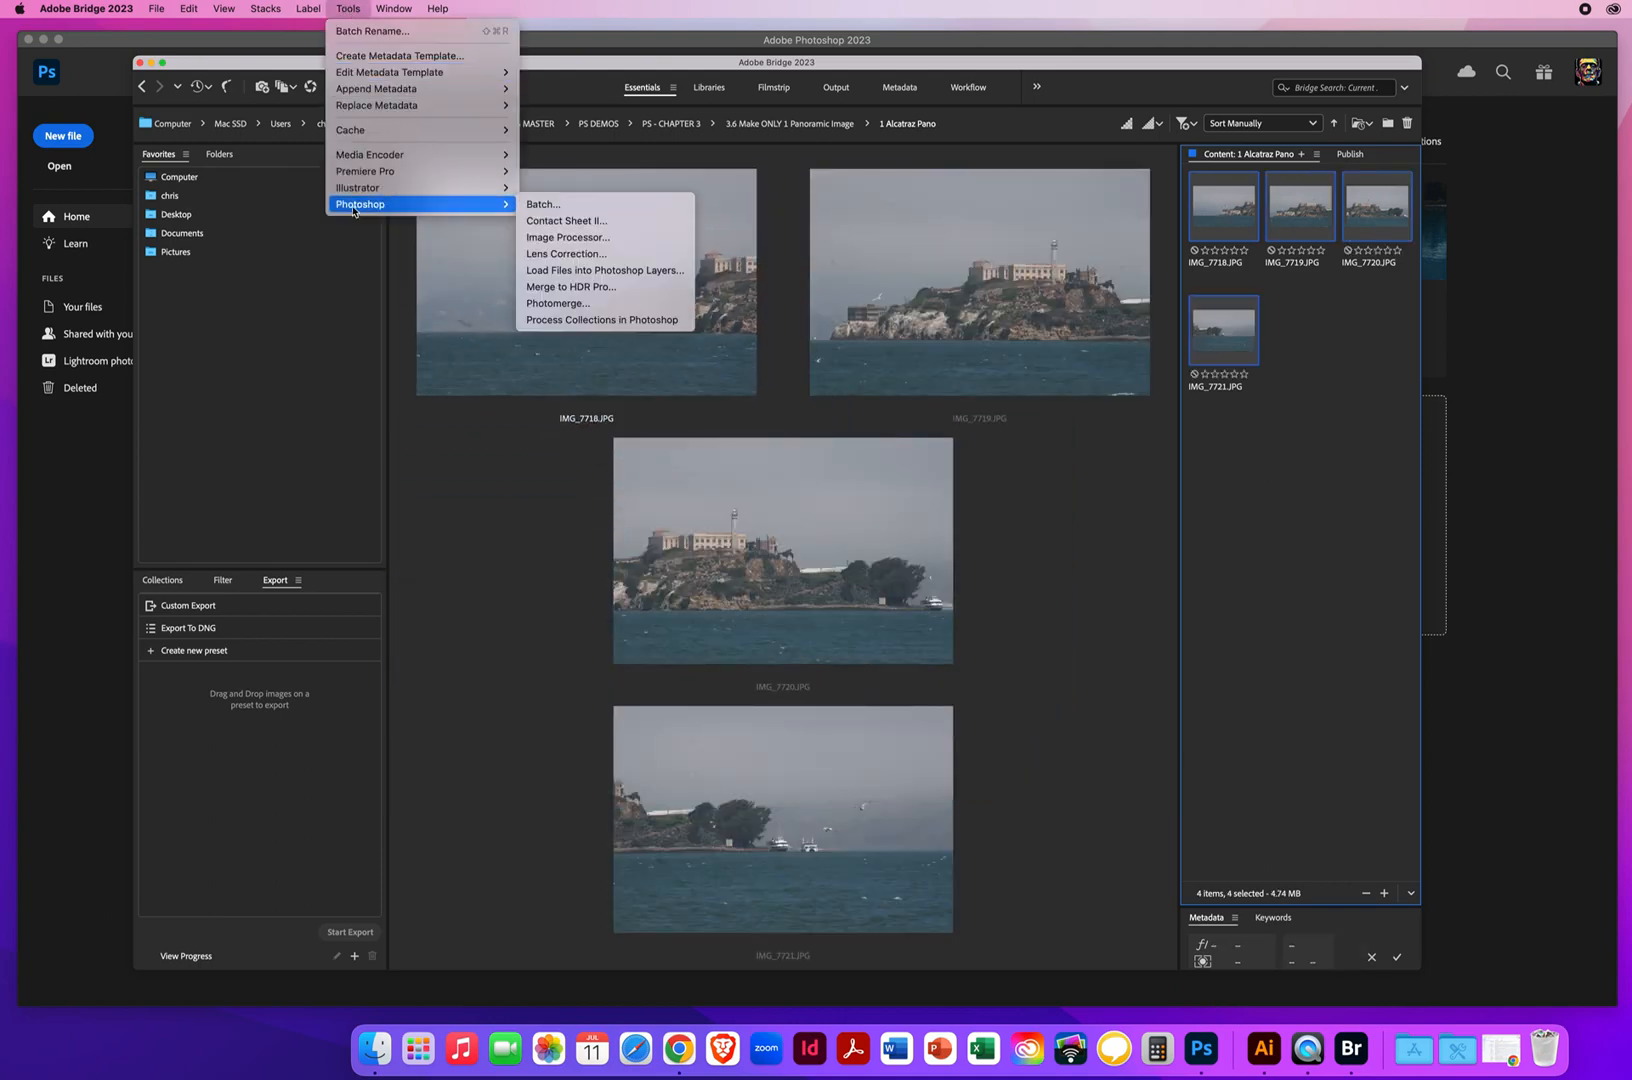
pyautogui.click(591, 271)
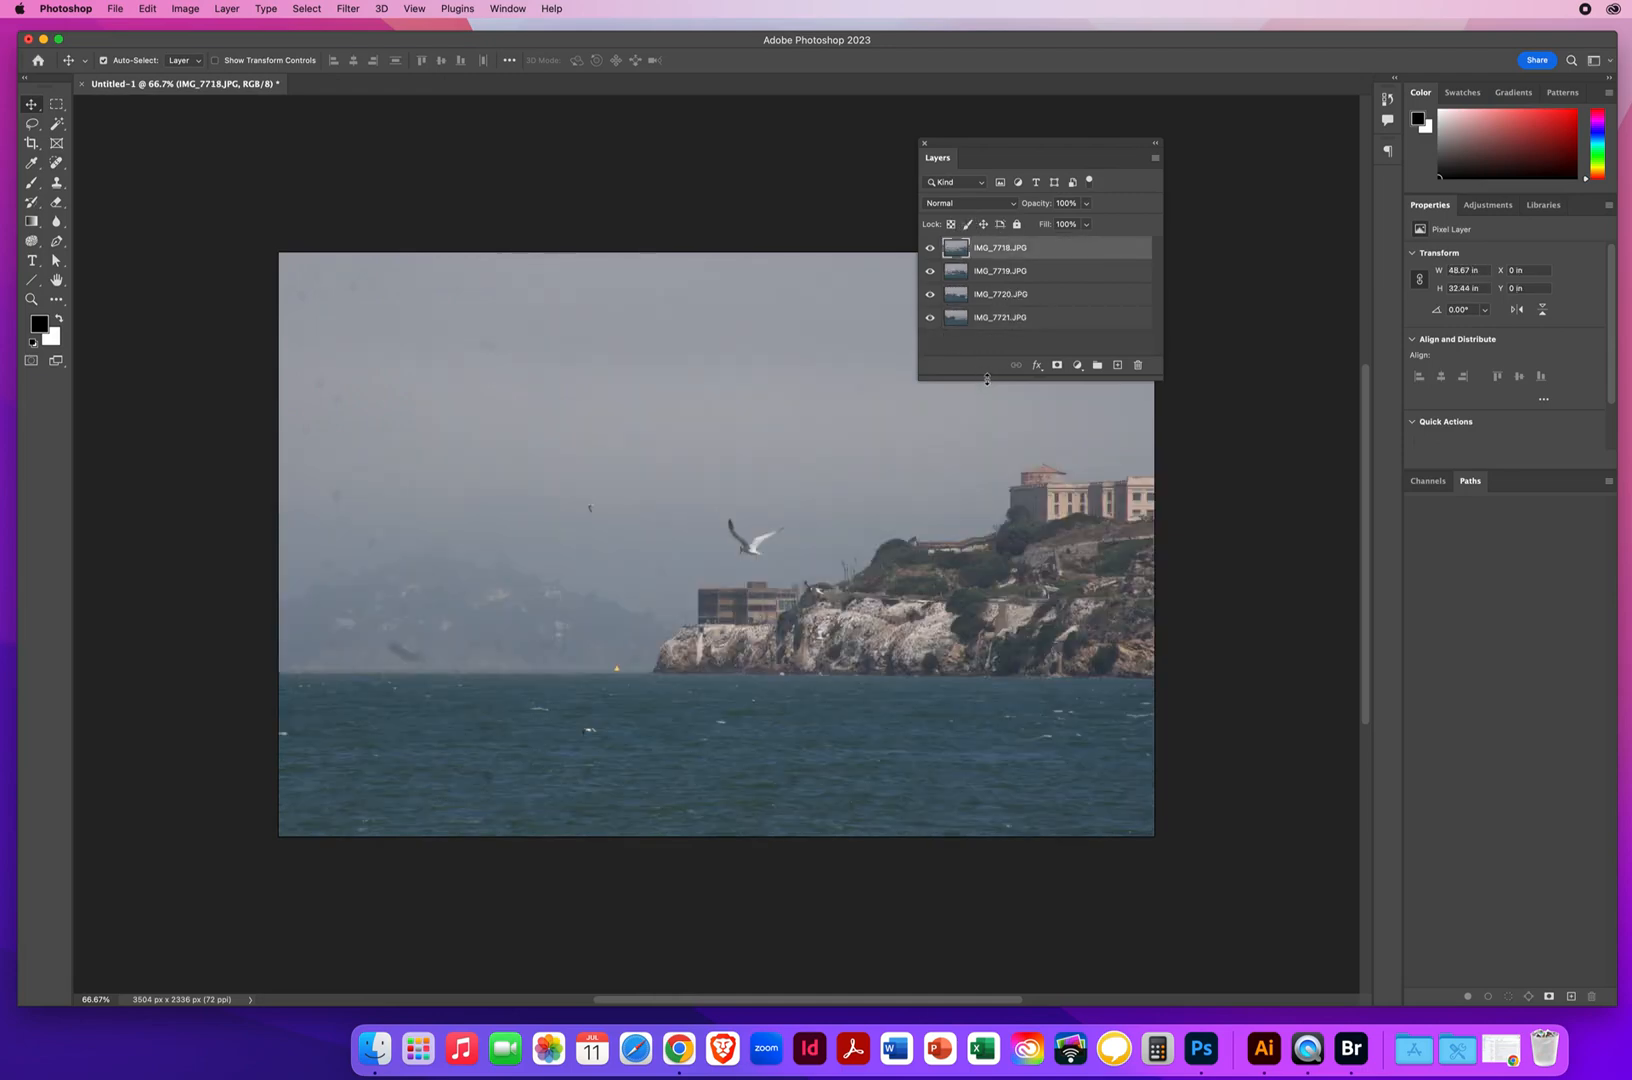
# Lengthen the floating Layers panel, select all four photo layers and auto-align them with the Auto projection
pyautogui.moveTo(987, 378); pyautogui.dragTo(1016, 545)
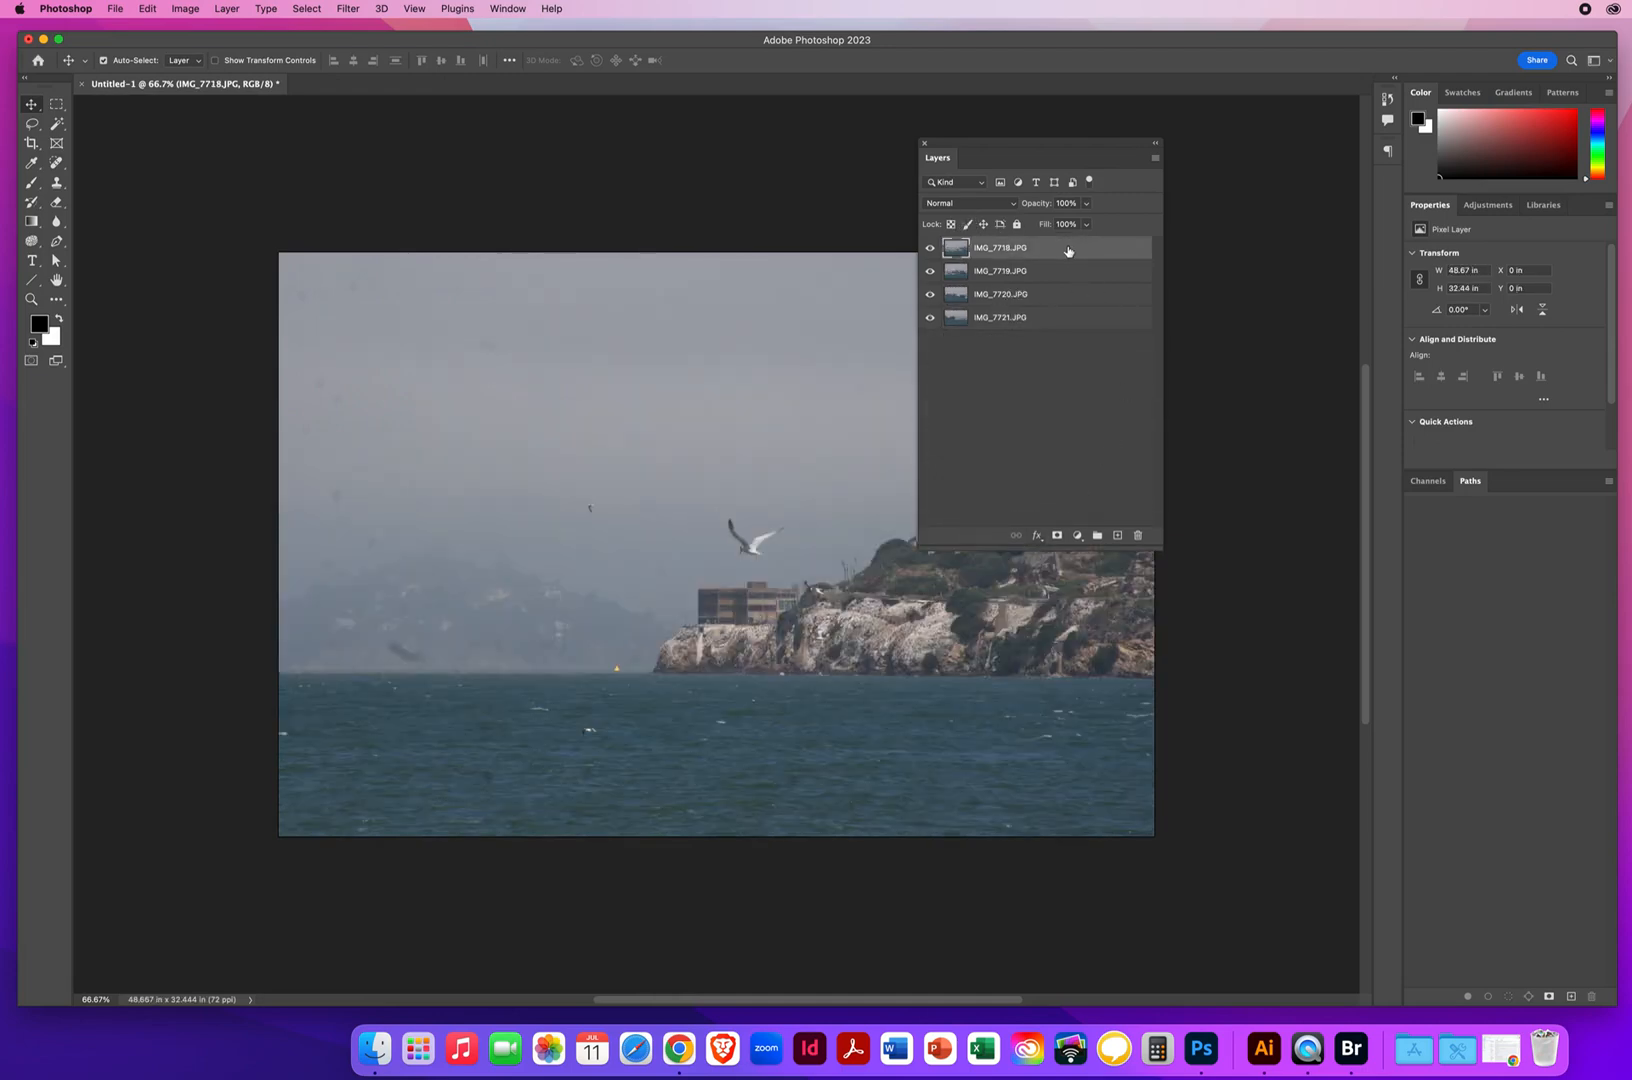
pyautogui.keyDown('shift'); pyautogui.click(1049, 326); pyautogui.keyUp('shift')
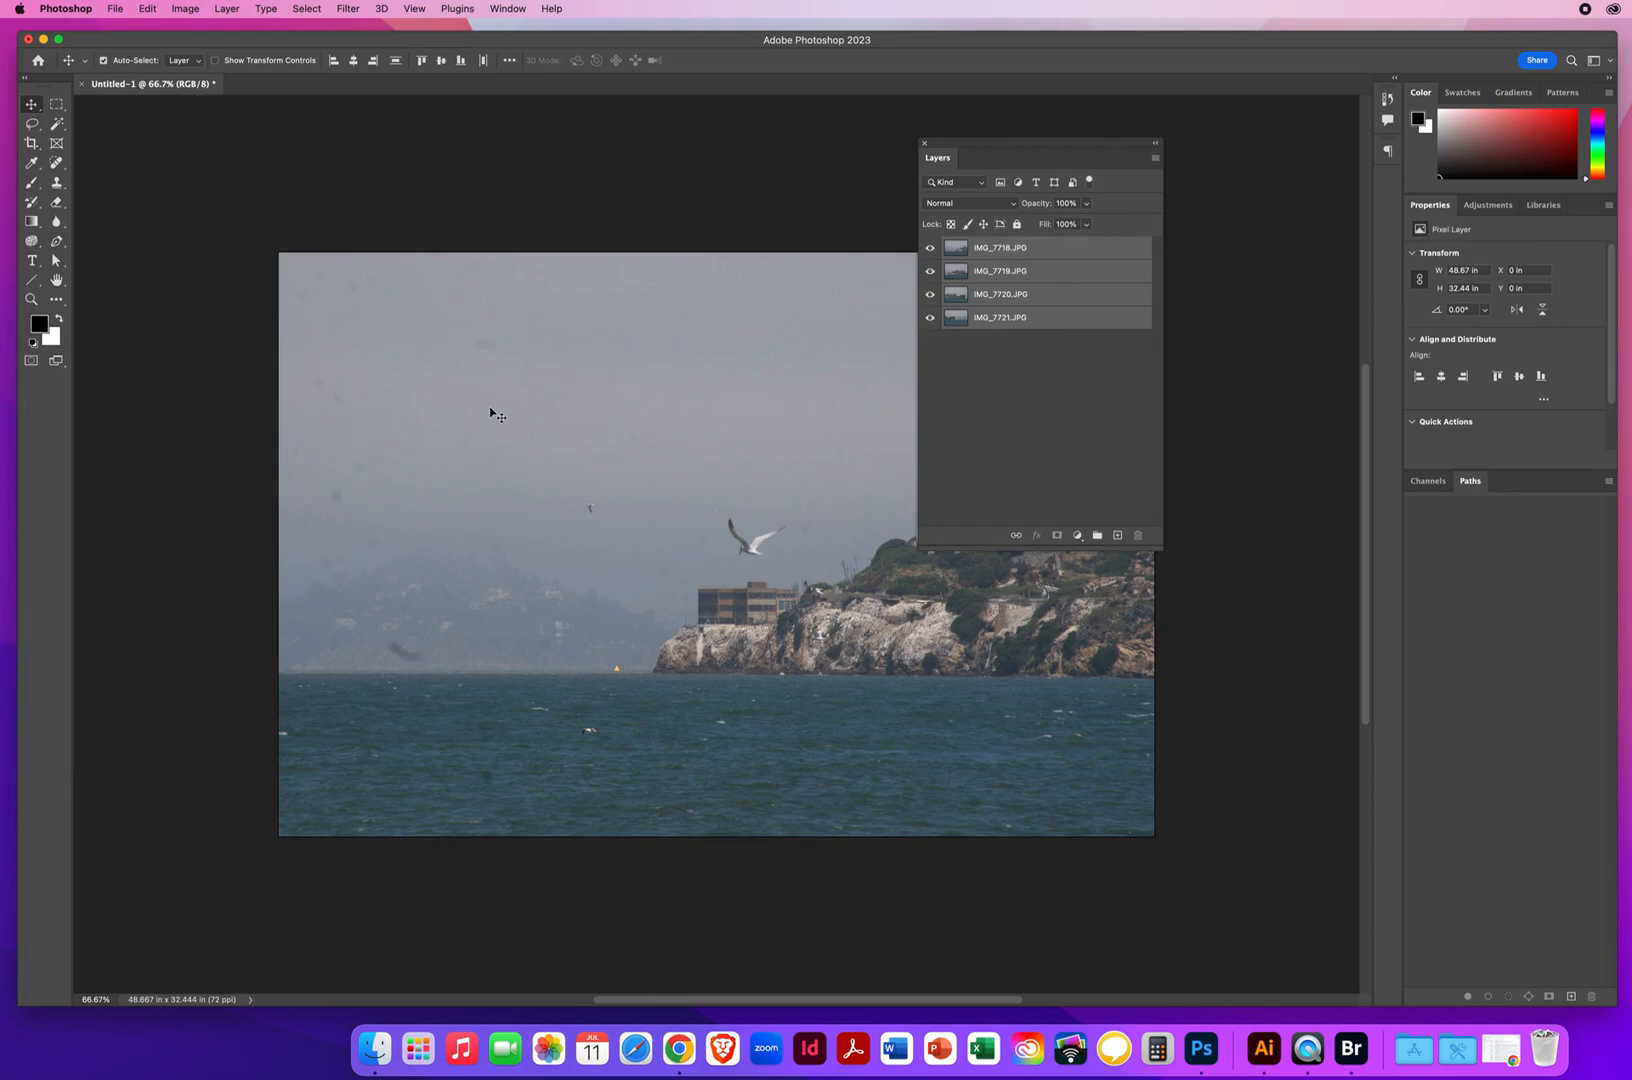
pyautogui.click(147, 9)
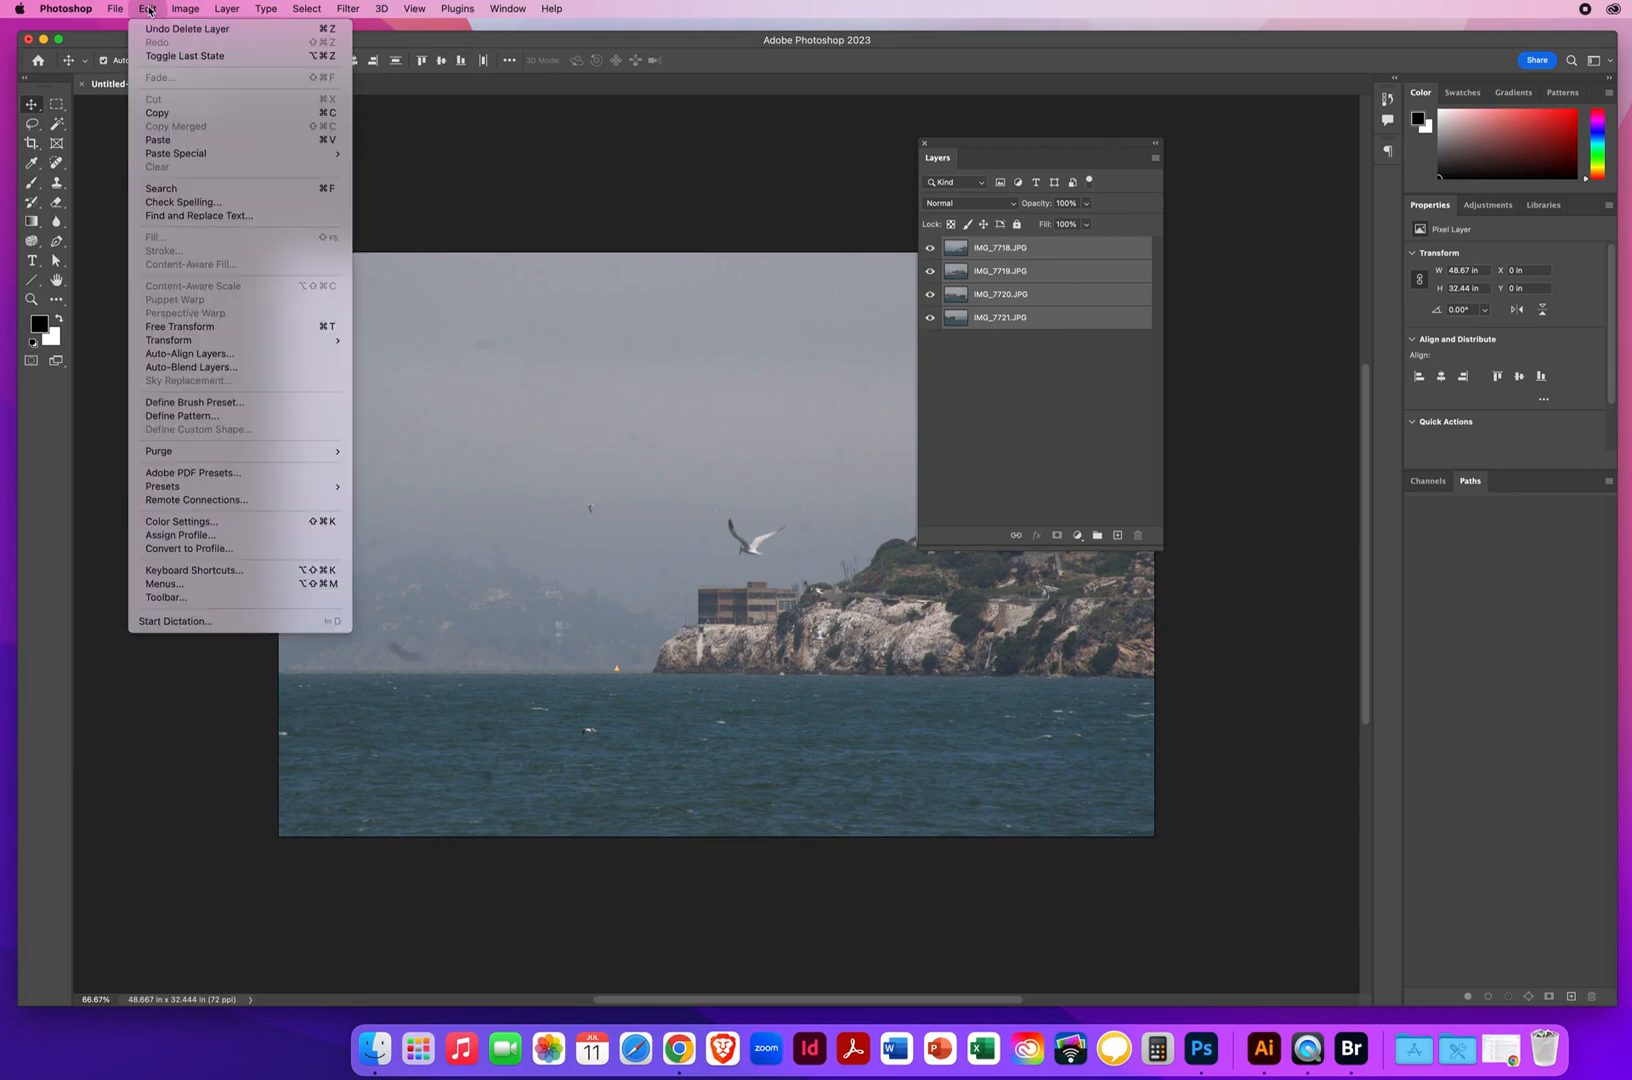
pyautogui.click(201, 356)
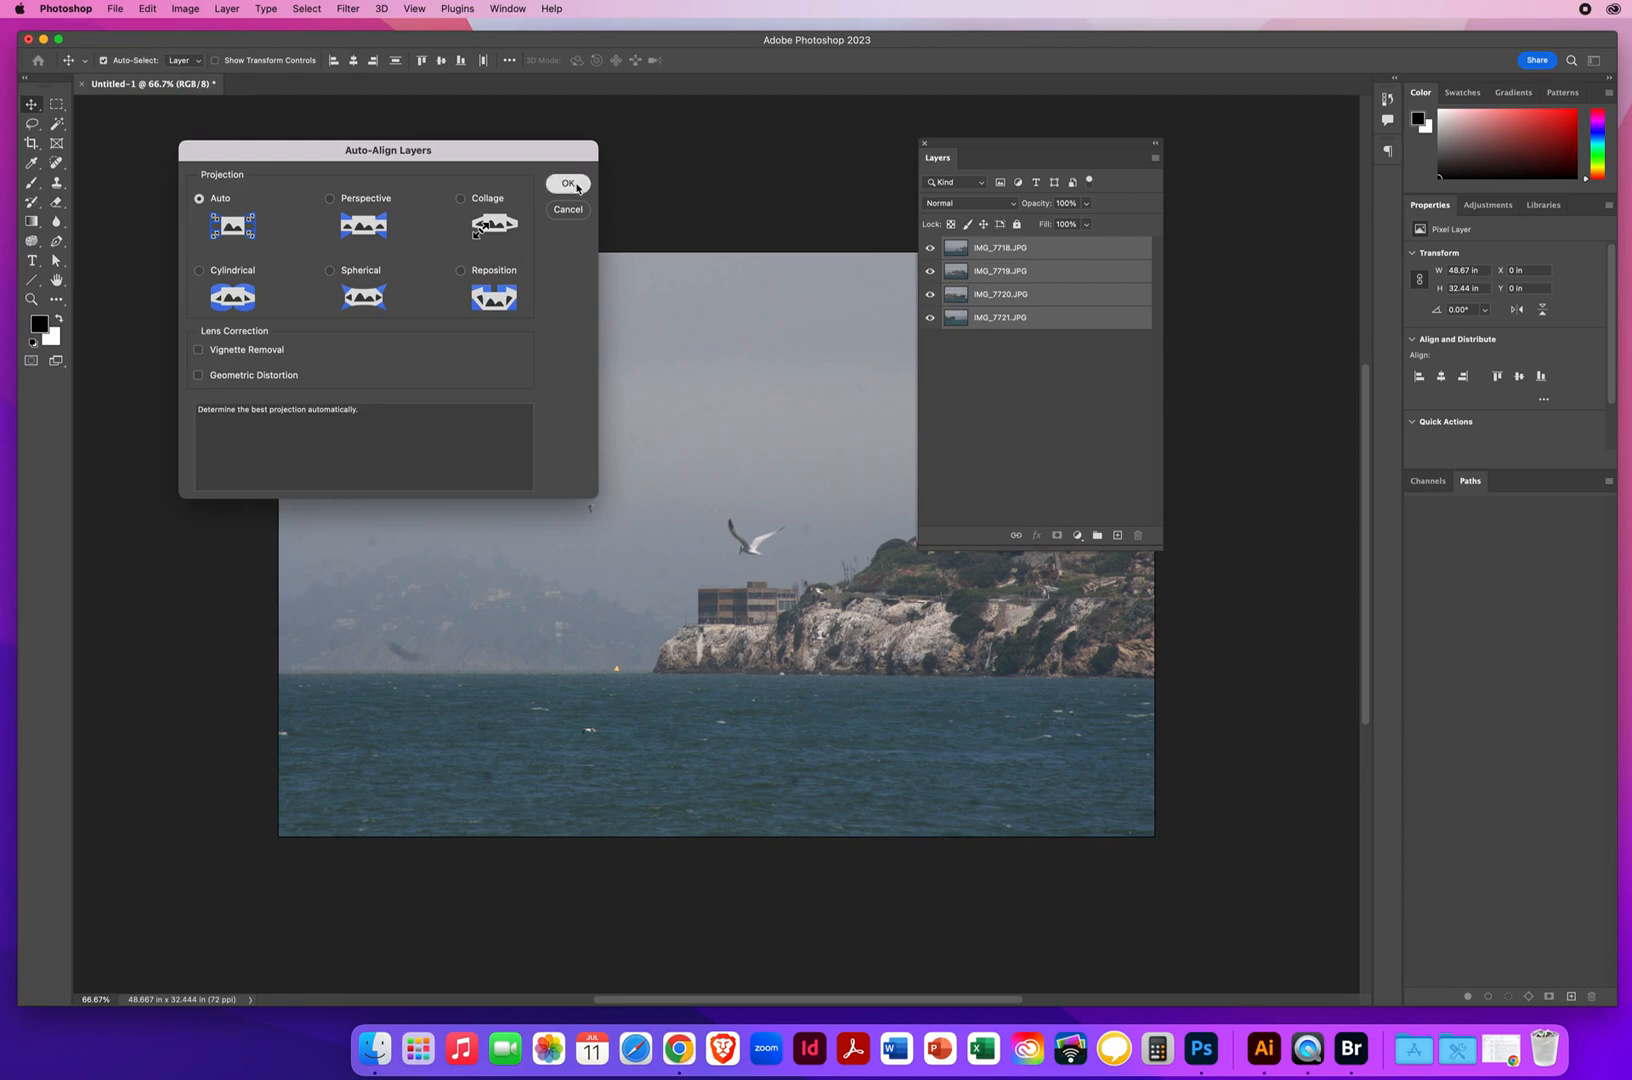
pyautogui.click(574, 185)
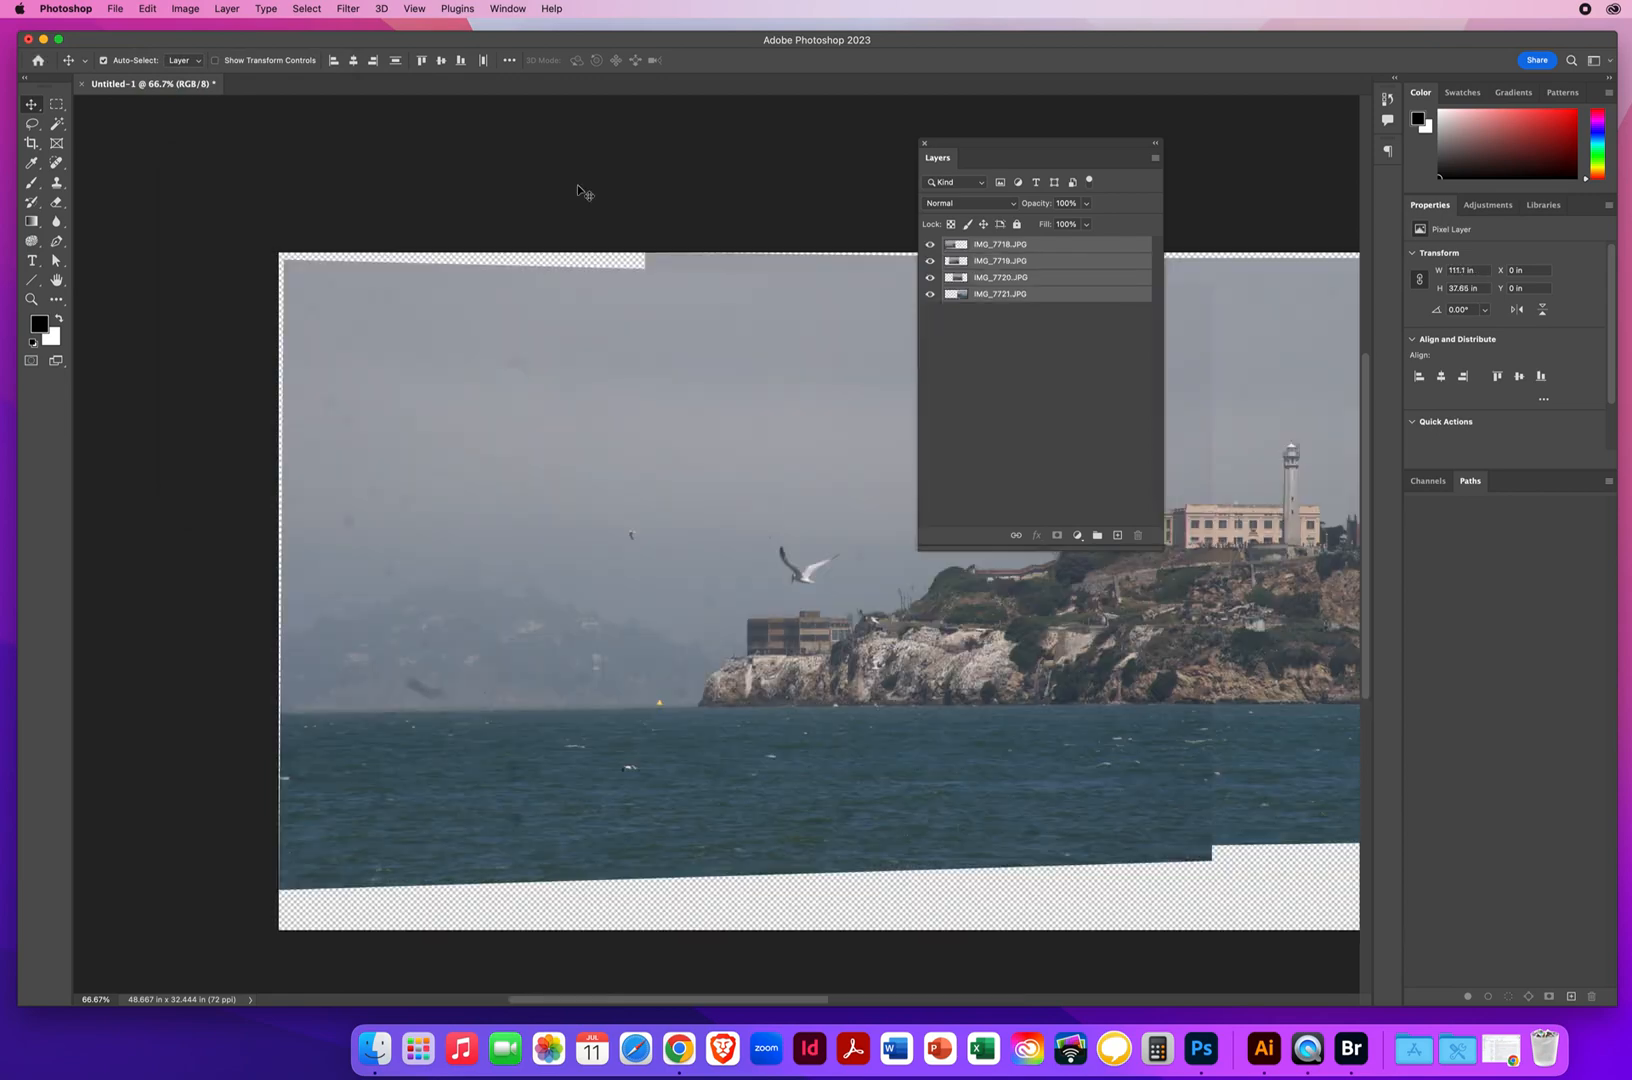
# Auto-blend the four aligned layers as a Panorama with Seamless Tones and Colors, leaving Content Aware Fill Transparent Areas off
pyautogui.click(34, 303)
pyautogui.keyDown('alt'); pyautogui.click(993, 715); pyautogui.keyUp('alt')
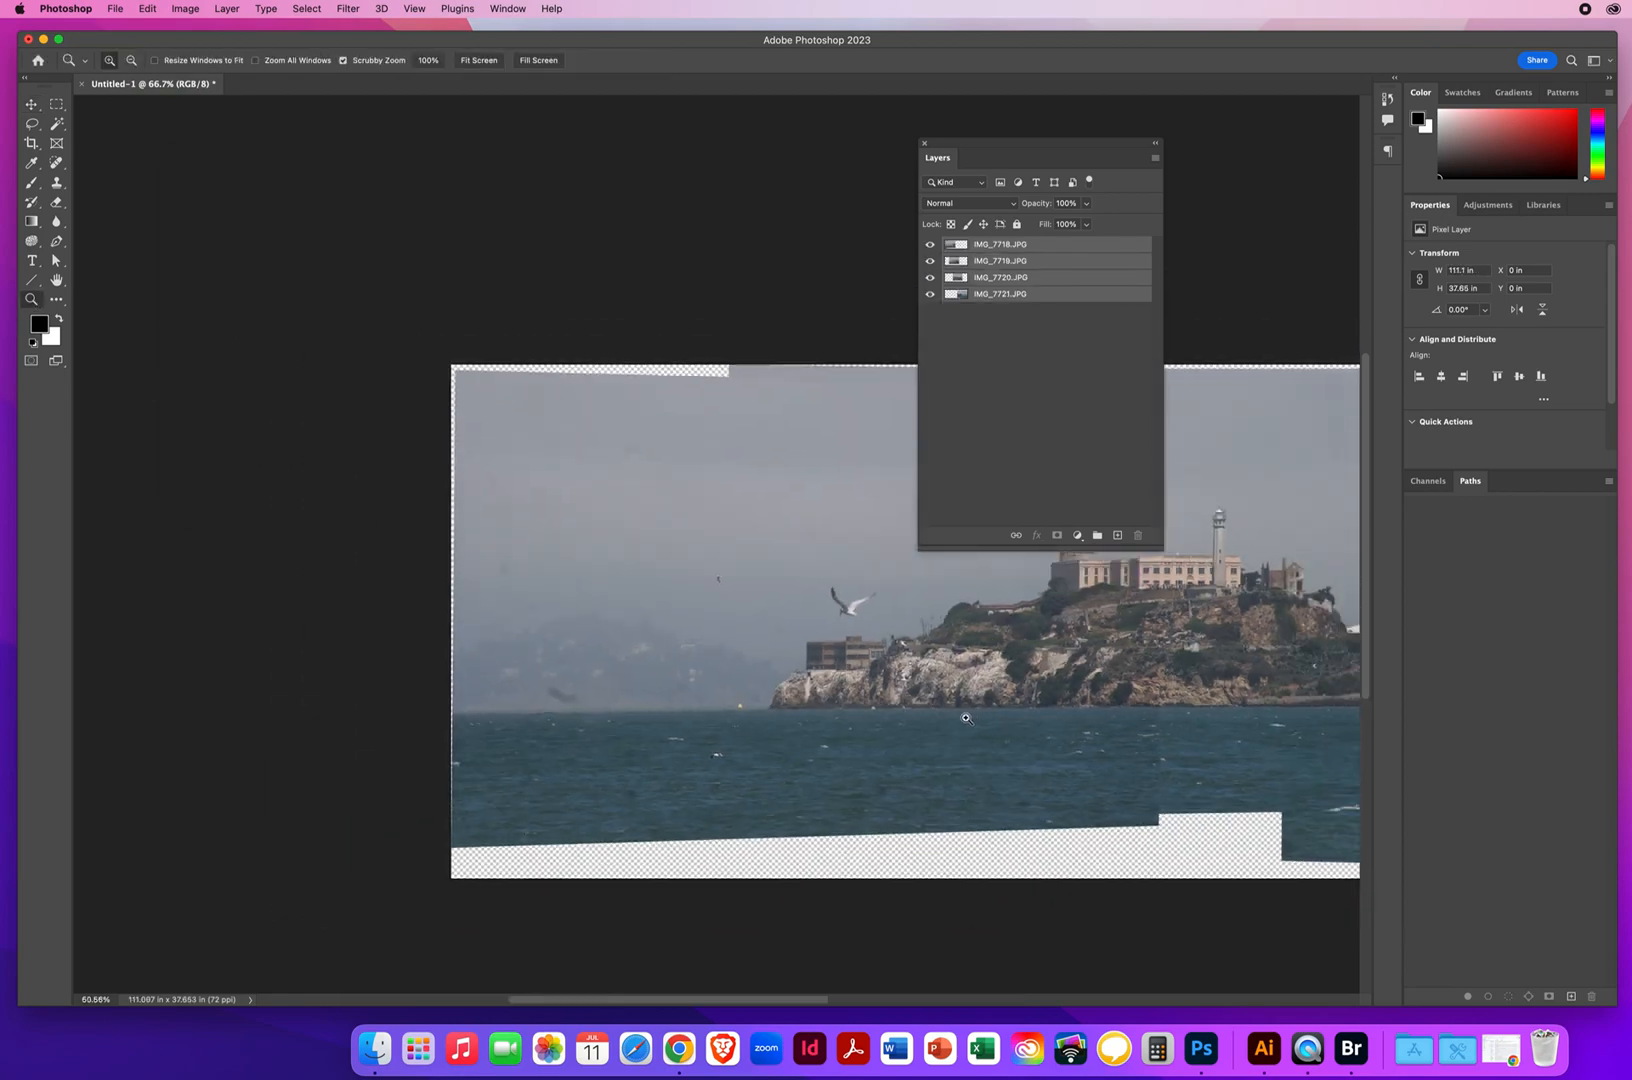
pyautogui.moveTo(1007, 711); pyautogui.dragTo(613, 640)
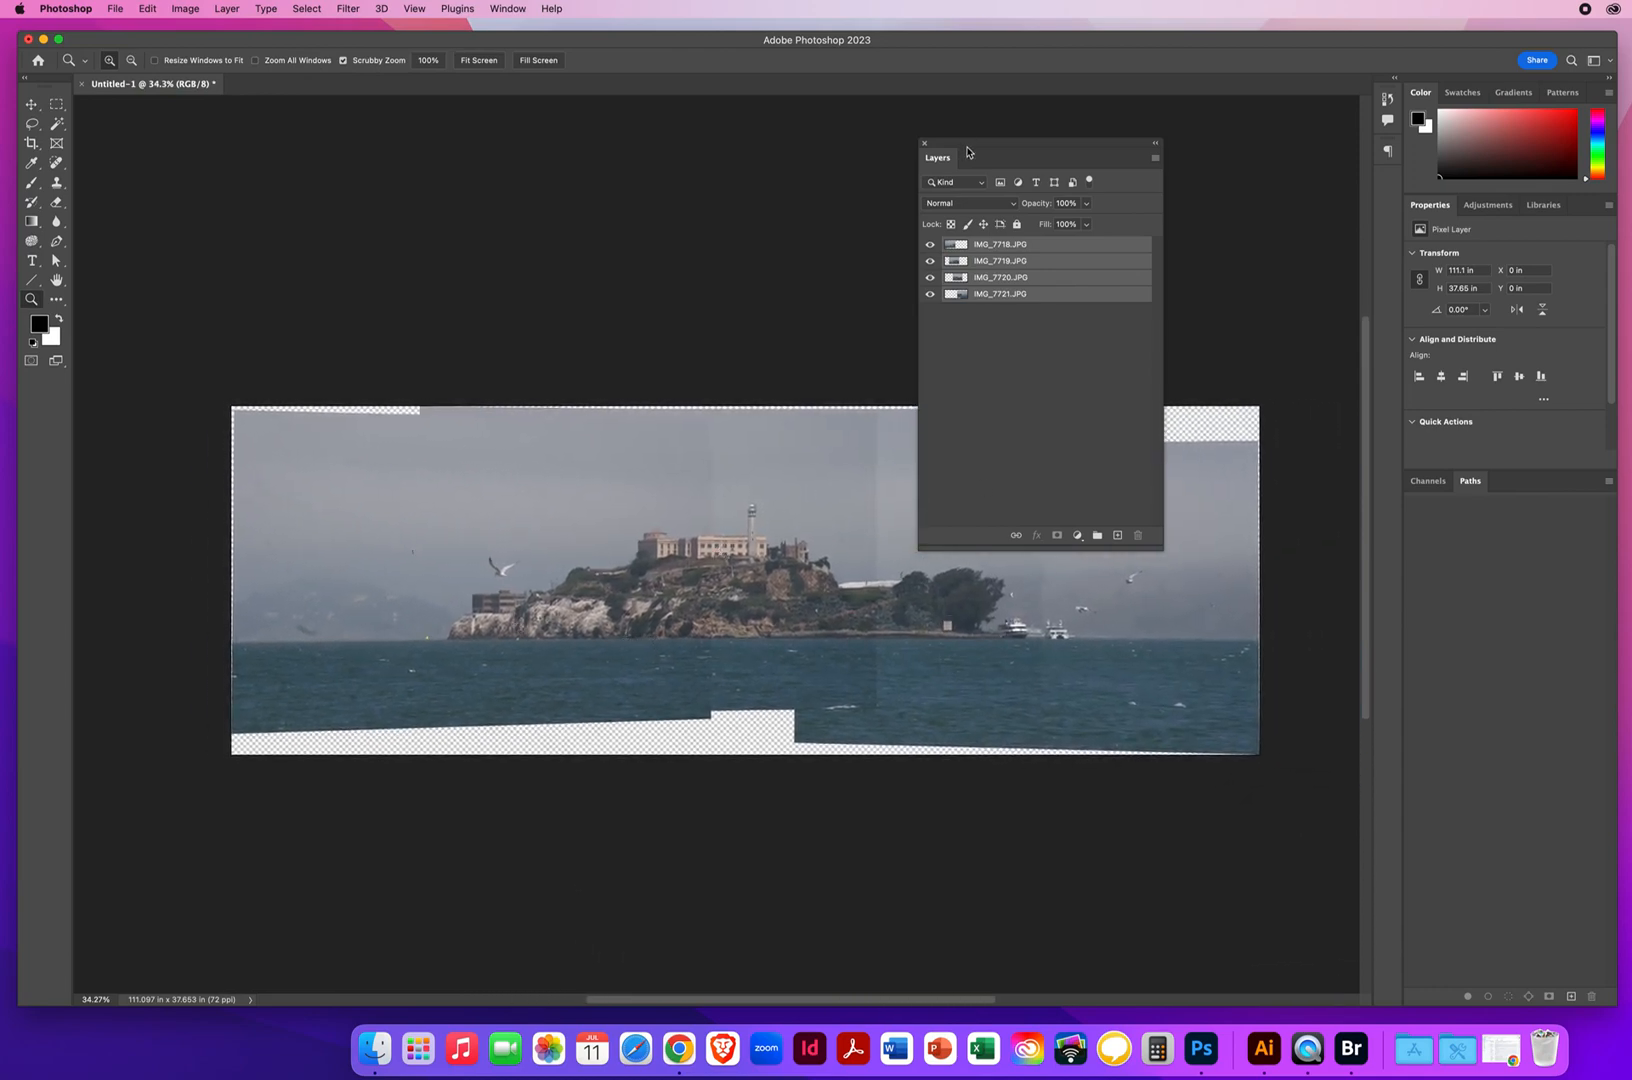
pyautogui.moveTo(967, 152); pyautogui.dragTo(1127, 138)
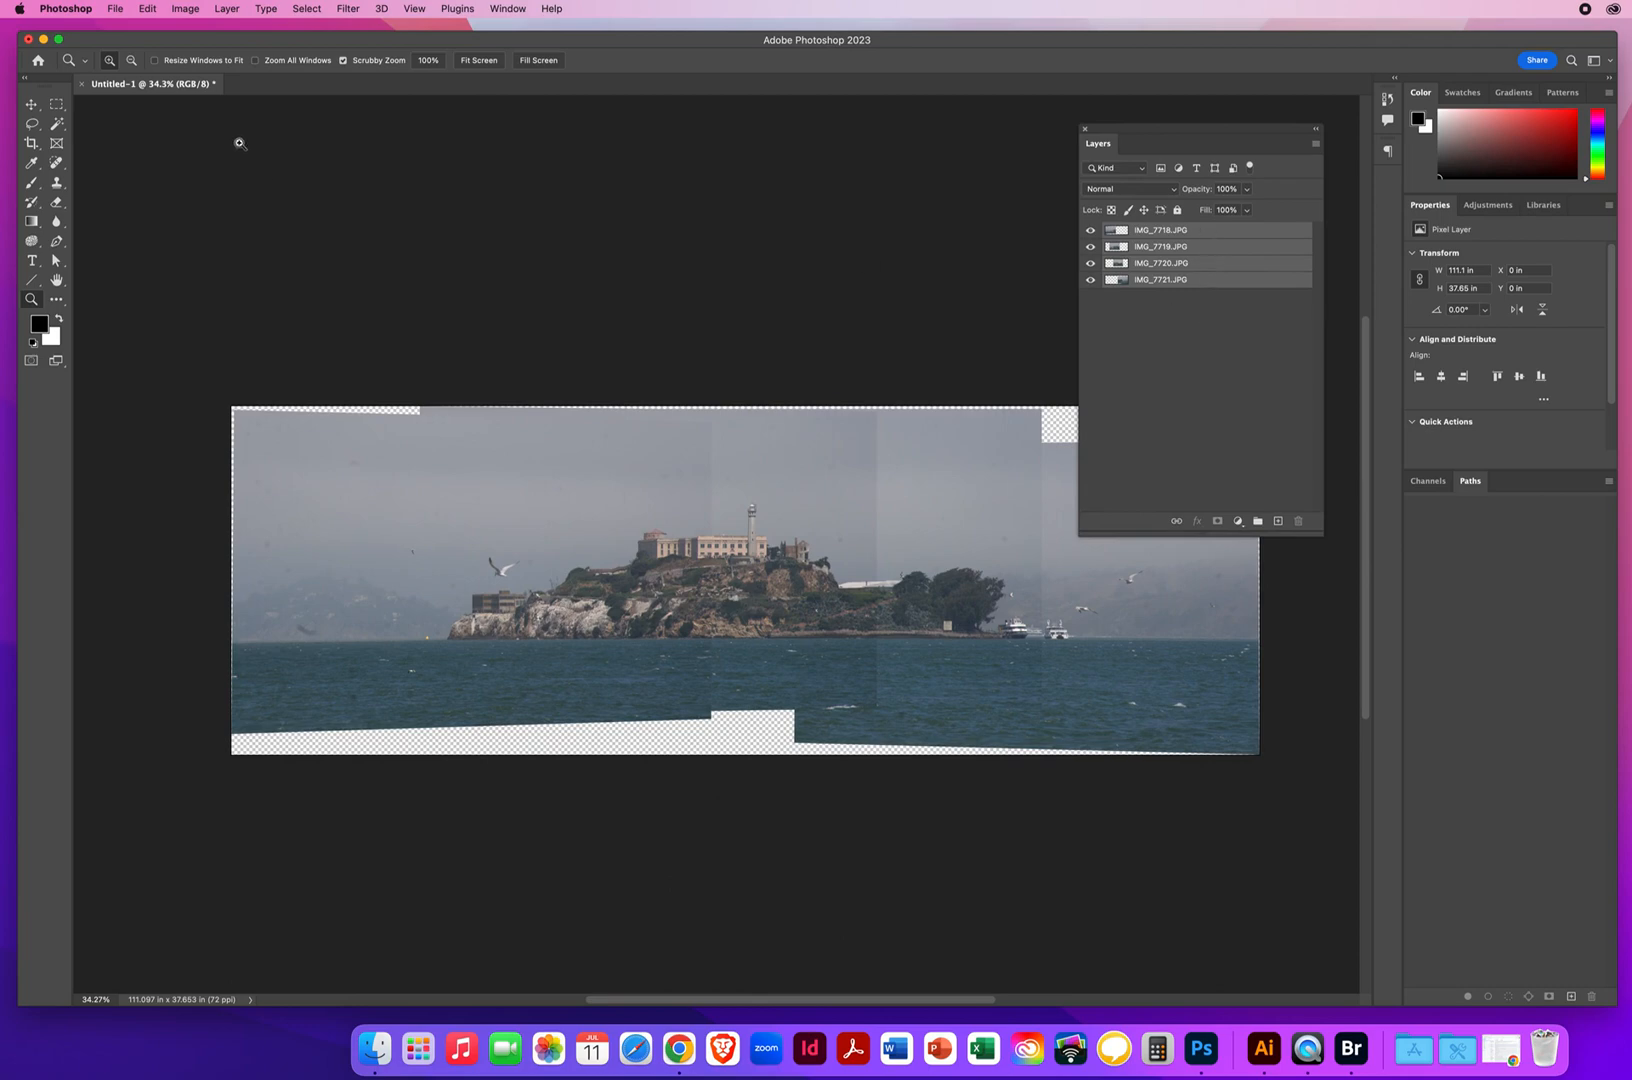
pyautogui.click(148, 9)
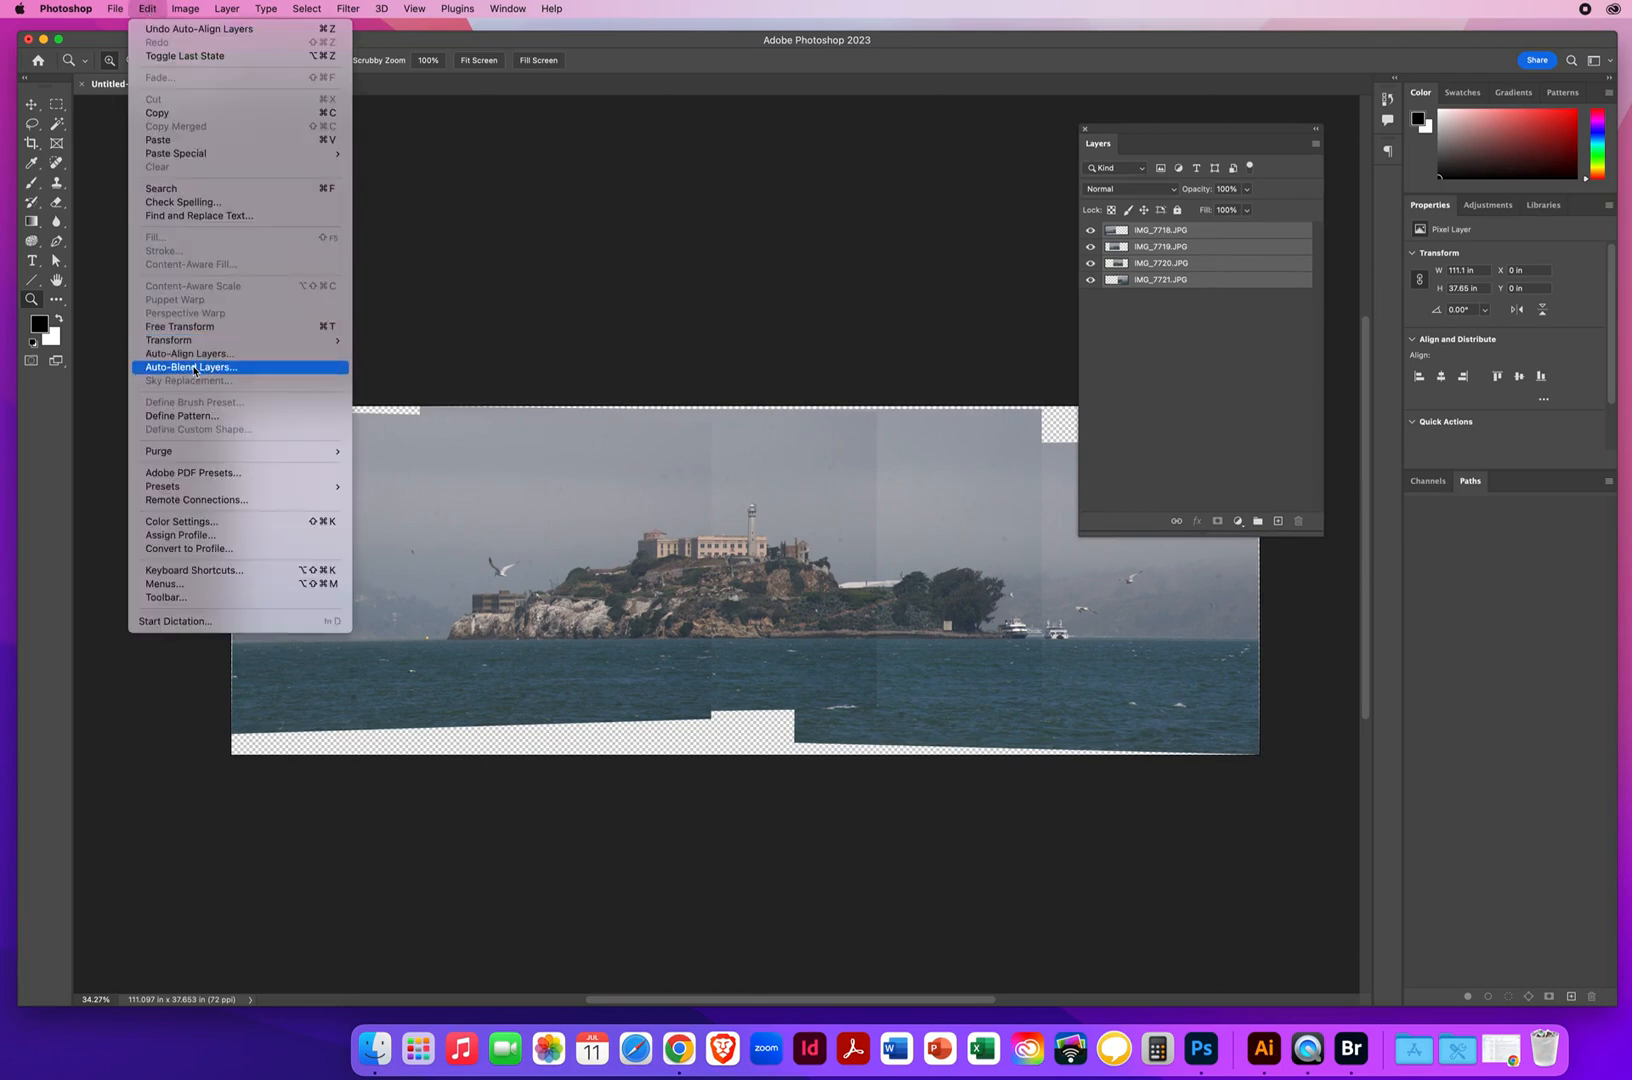
pyautogui.click(195, 368)
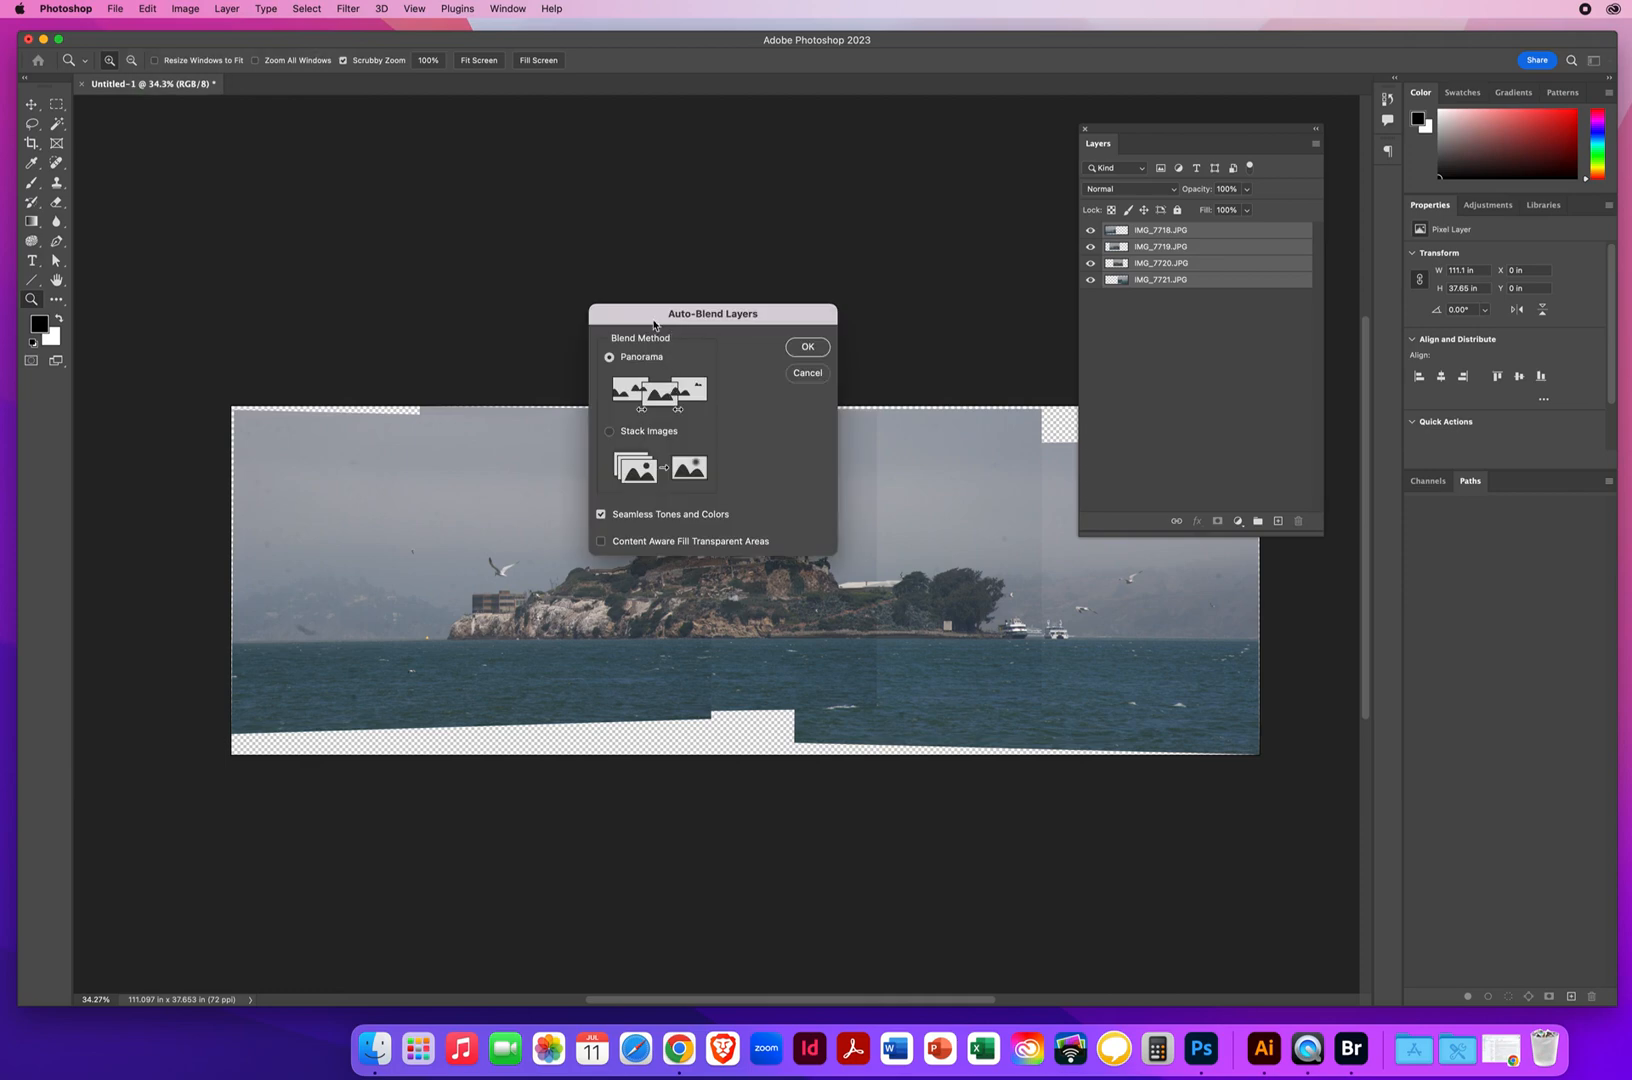
pyautogui.moveTo(655, 325); pyautogui.dragTo(674, 169)
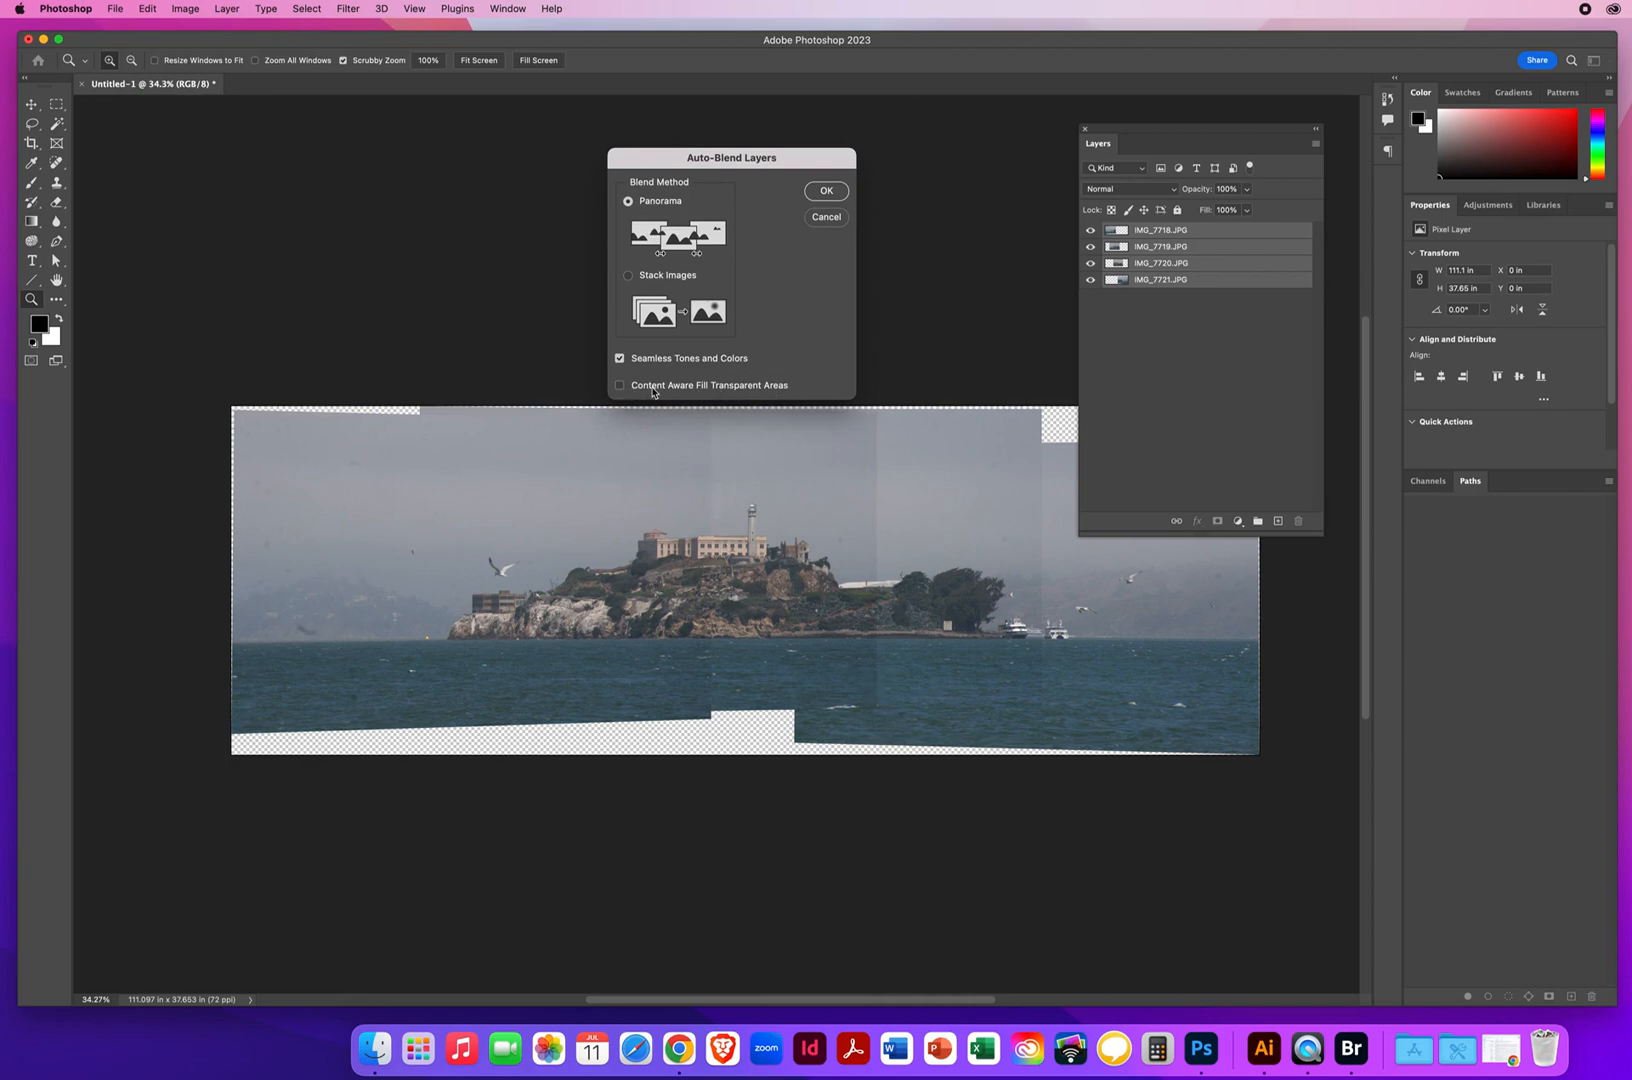
pyautogui.click(827, 193)
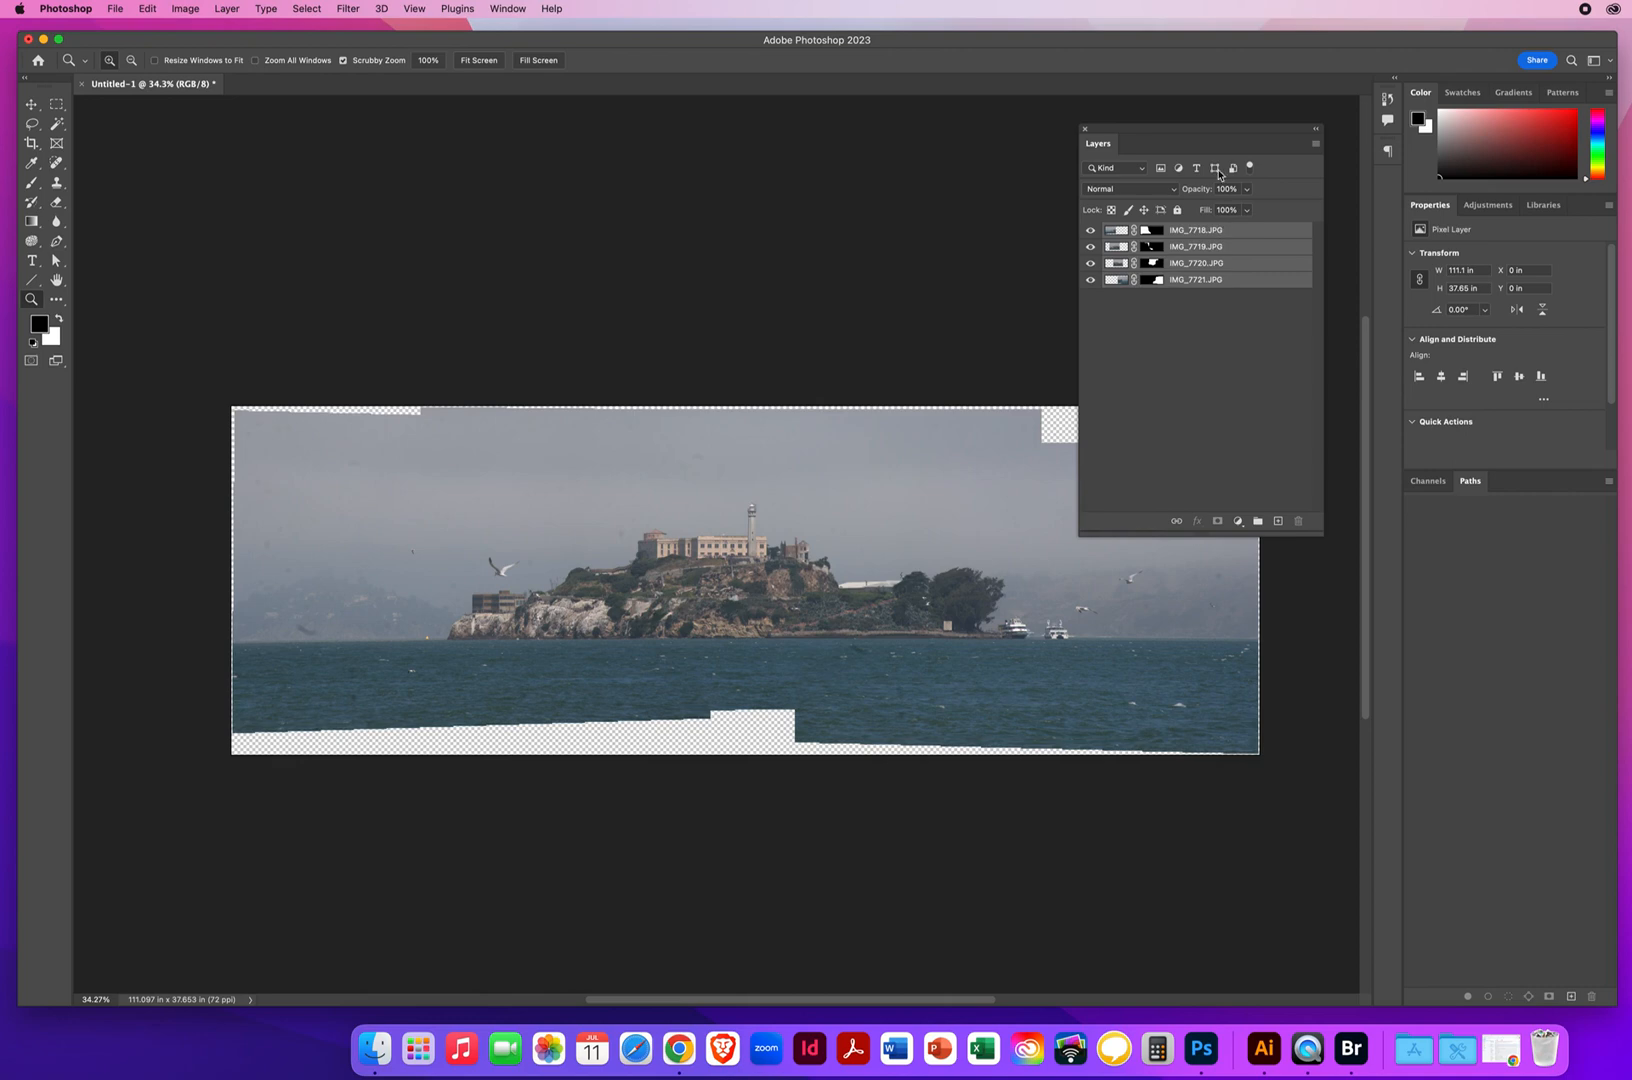
# Flatten the four blended Alcatraz layers into a single background layer
pyautogui.moveTo(1311, 147); pyautogui.dragTo(1053, 125)
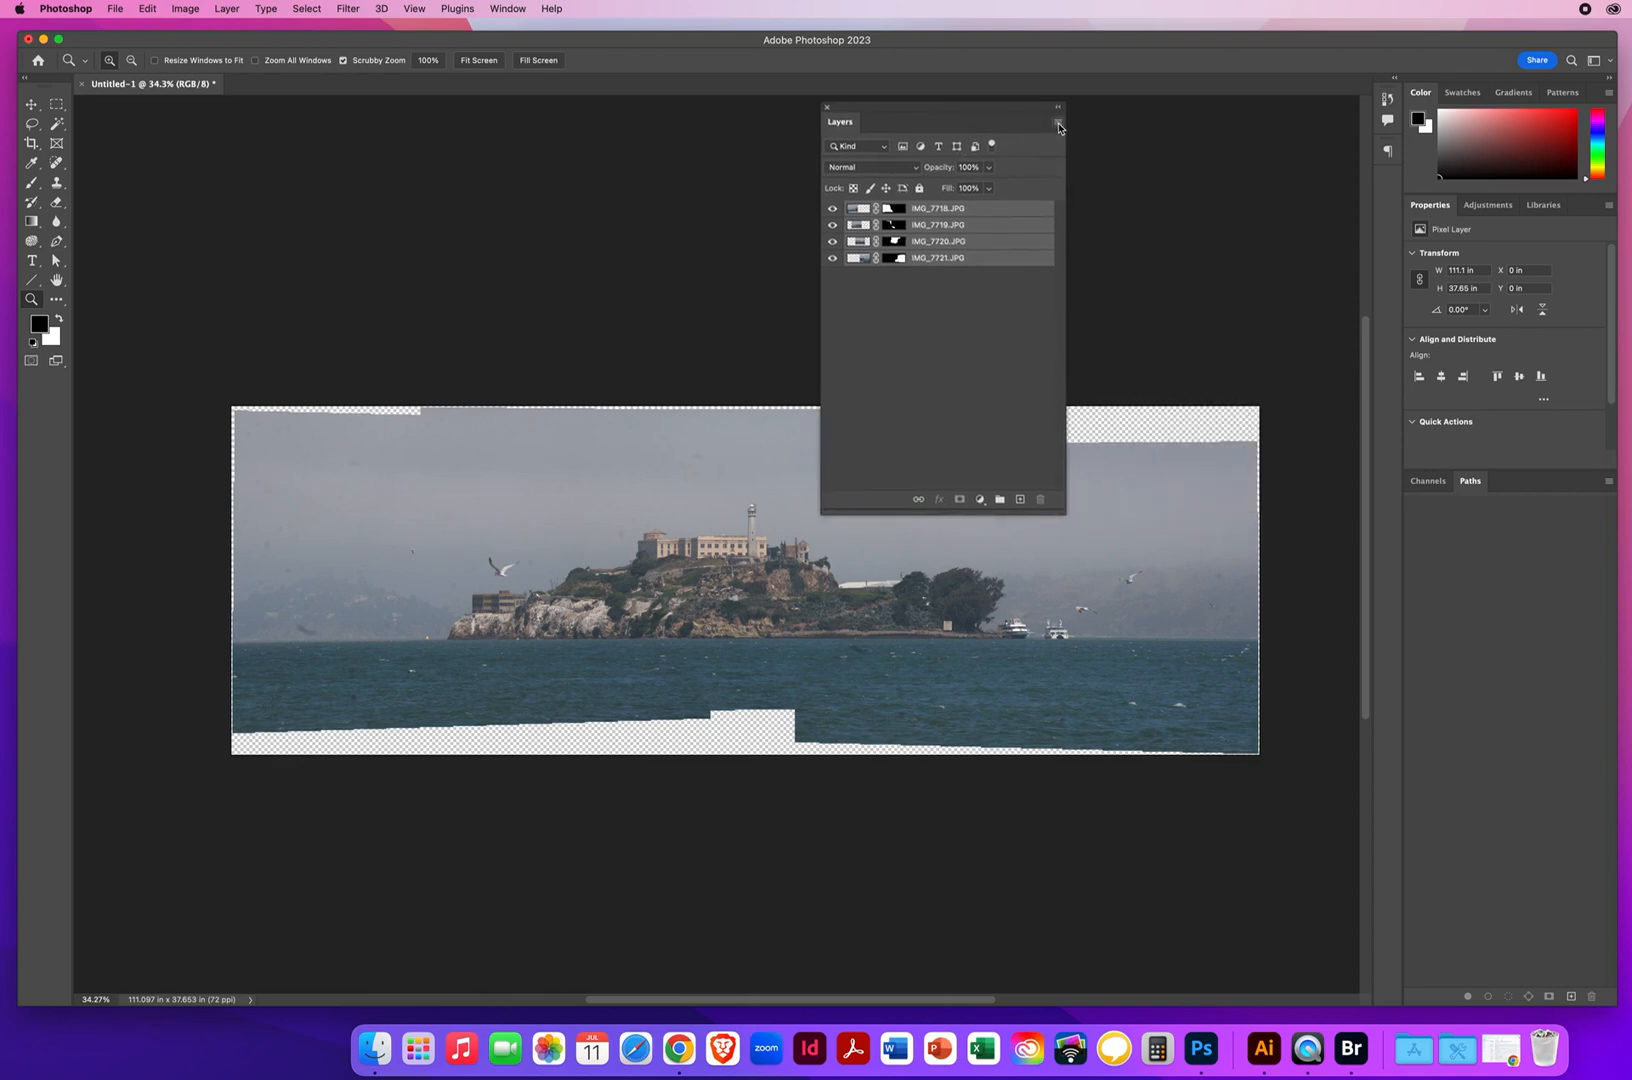
pyautogui.click(1057, 124)
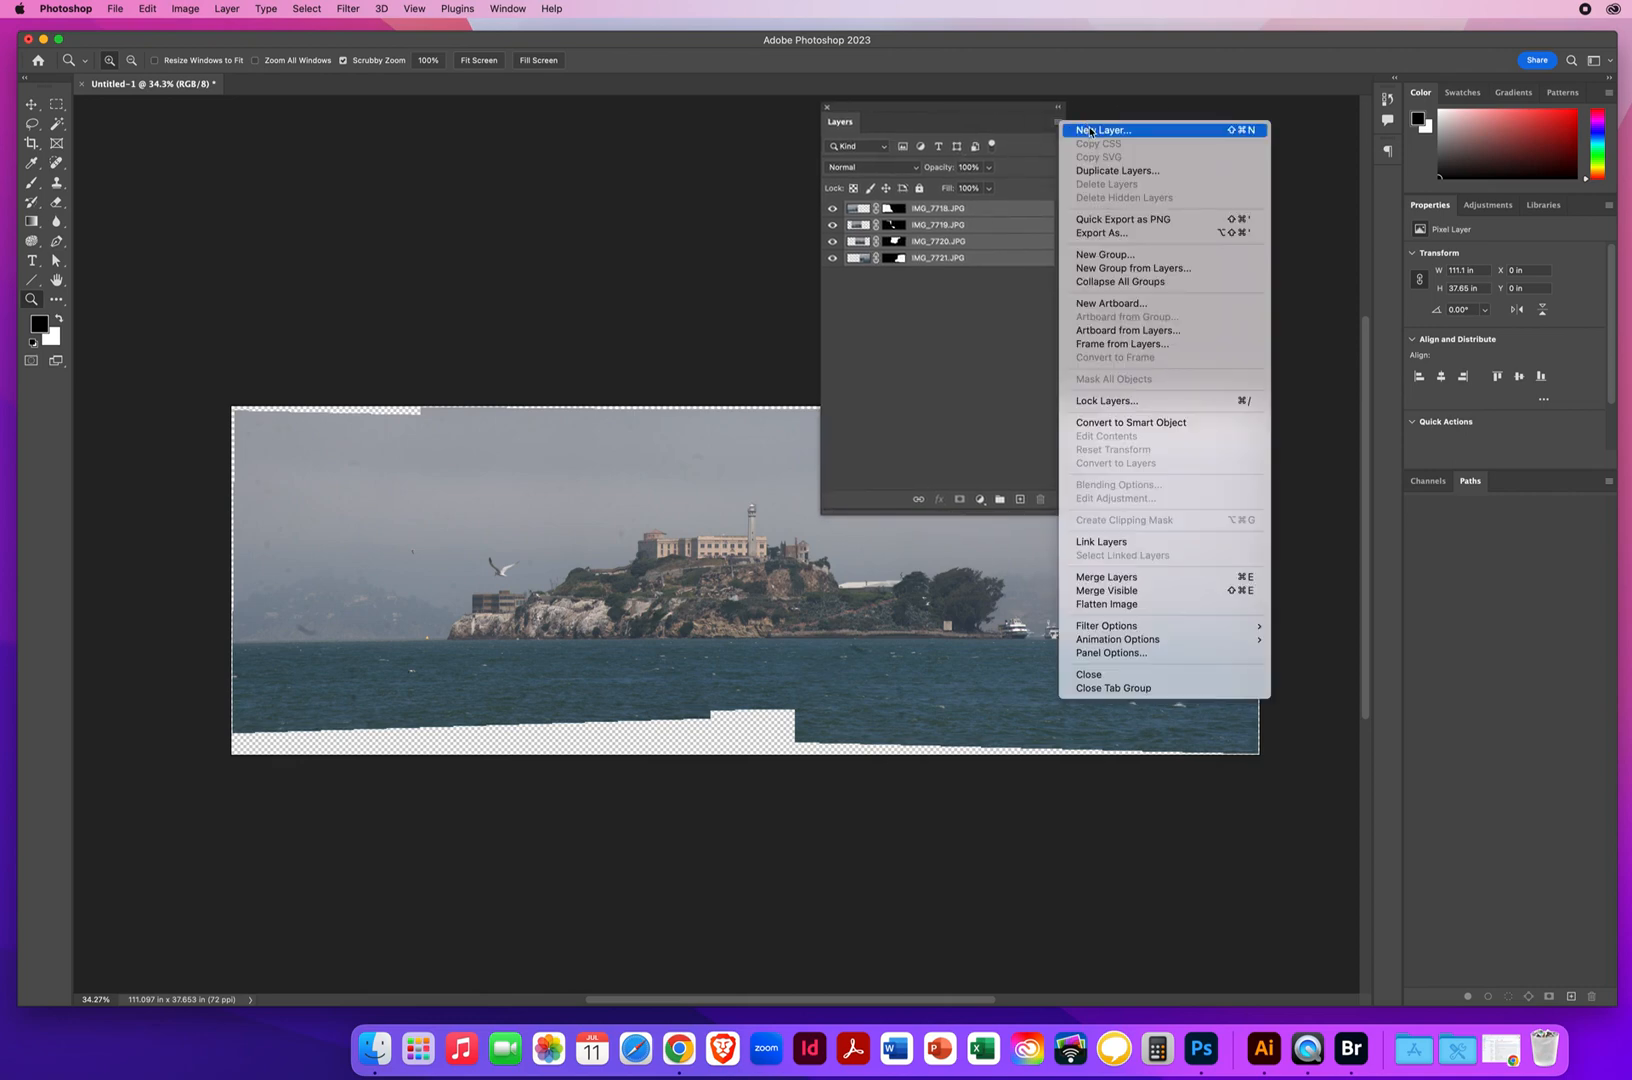
pyautogui.click(1110, 604)
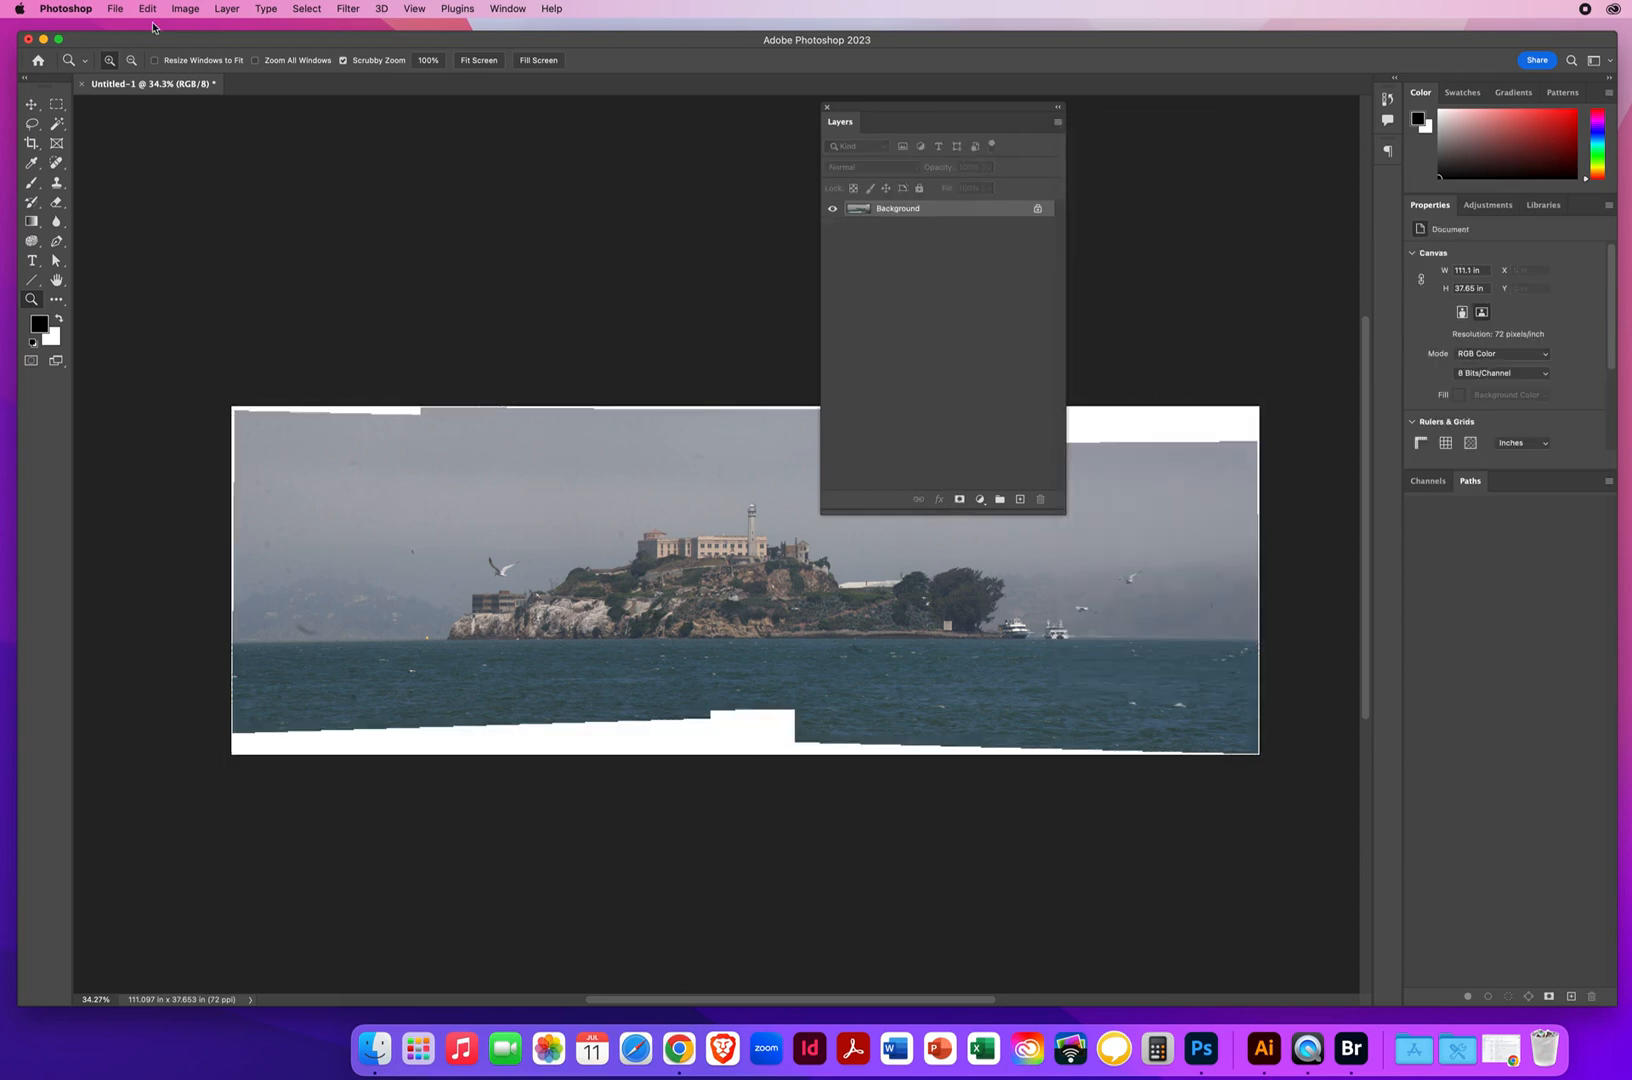
# Crop the white areas off all four edges, leaving about 109.9 × 28.1 in, and shorten the floating Layers panel
pyautogui.click(31, 145)
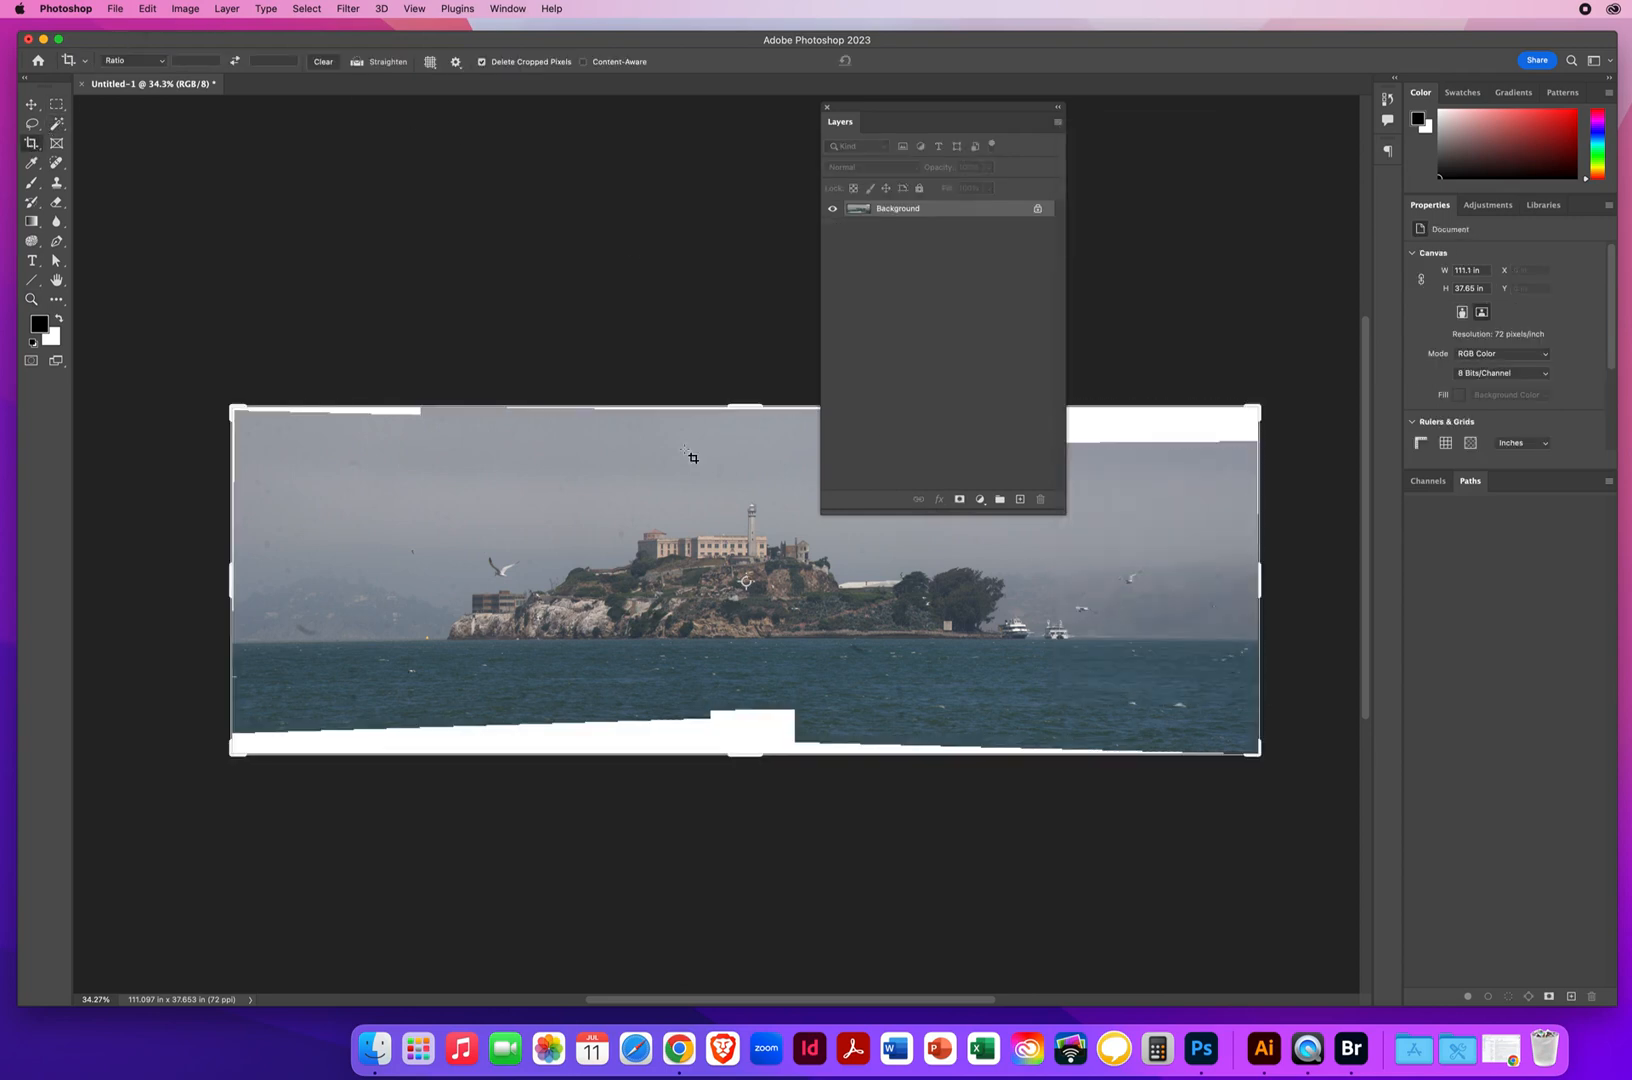
pyautogui.moveTo(744, 407); pyautogui.dragTo(739, 431)
pyautogui.moveTo(748, 735); pyautogui.dragTo(745, 712)
pyautogui.moveTo(1259, 584); pyautogui.dragTo(1255, 584)
pyautogui.moveTo(230, 582); pyautogui.dragTo(232, 576)
pyautogui.press('Return')
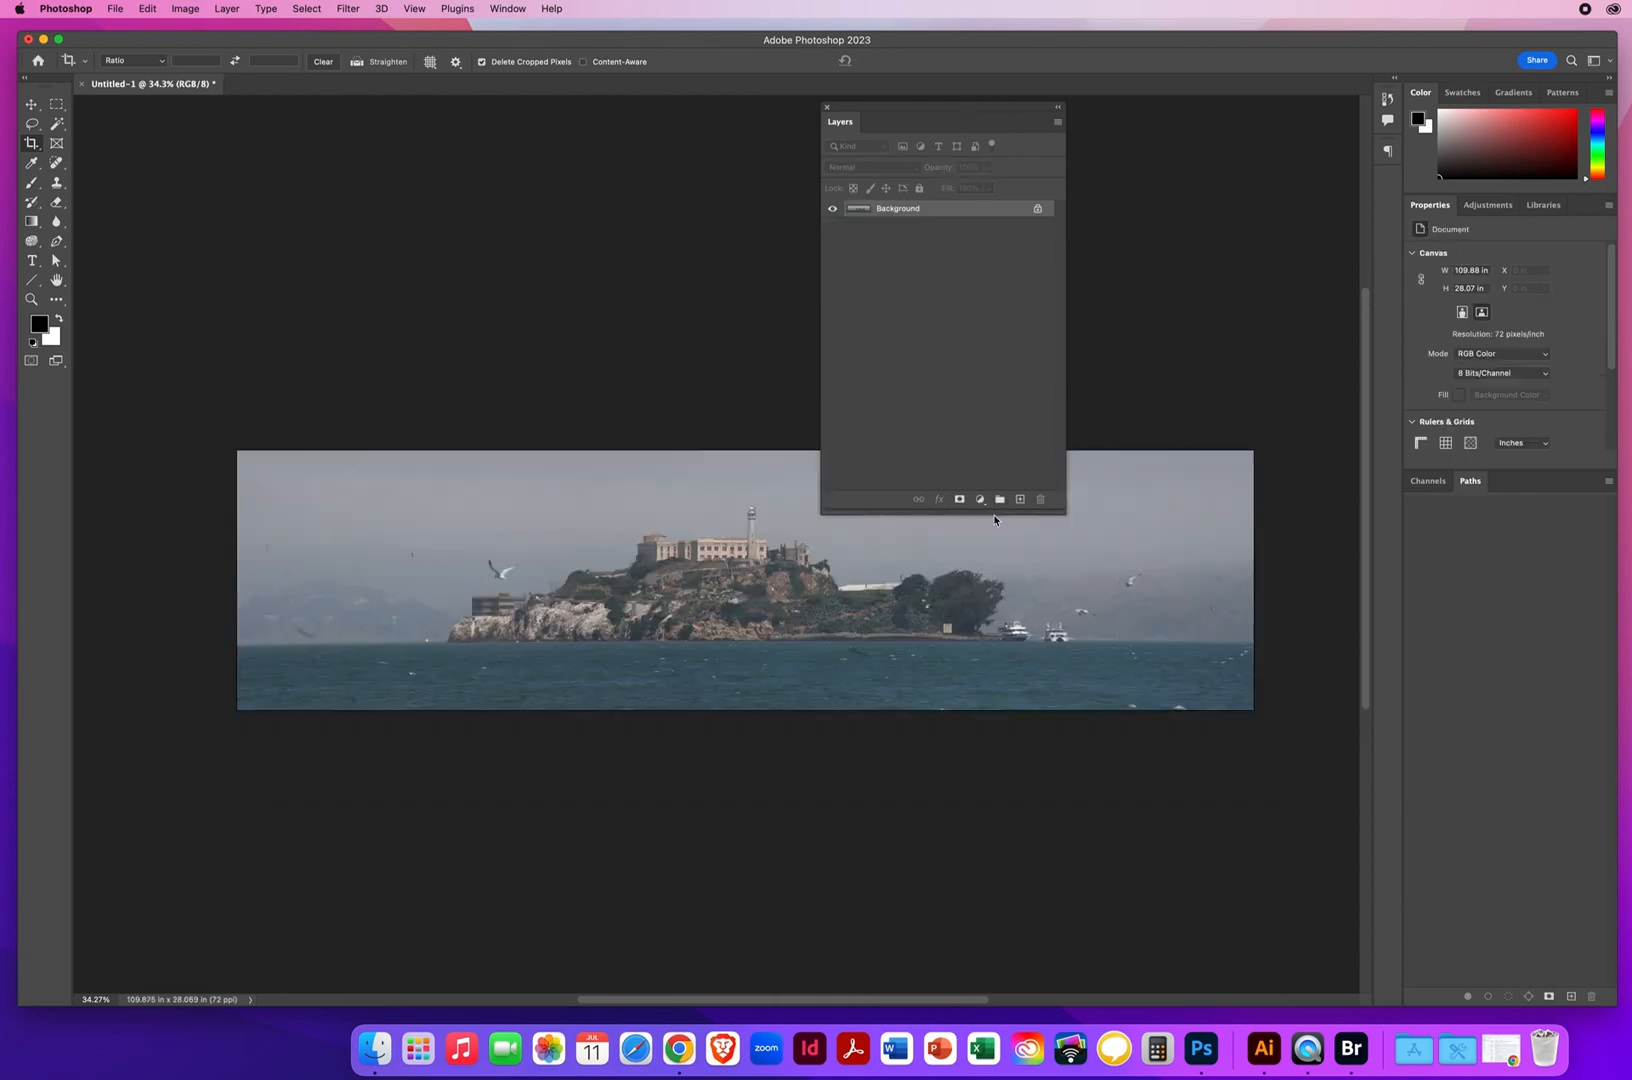
pyautogui.moveTo(995, 515); pyautogui.dragTo(1002, 390)
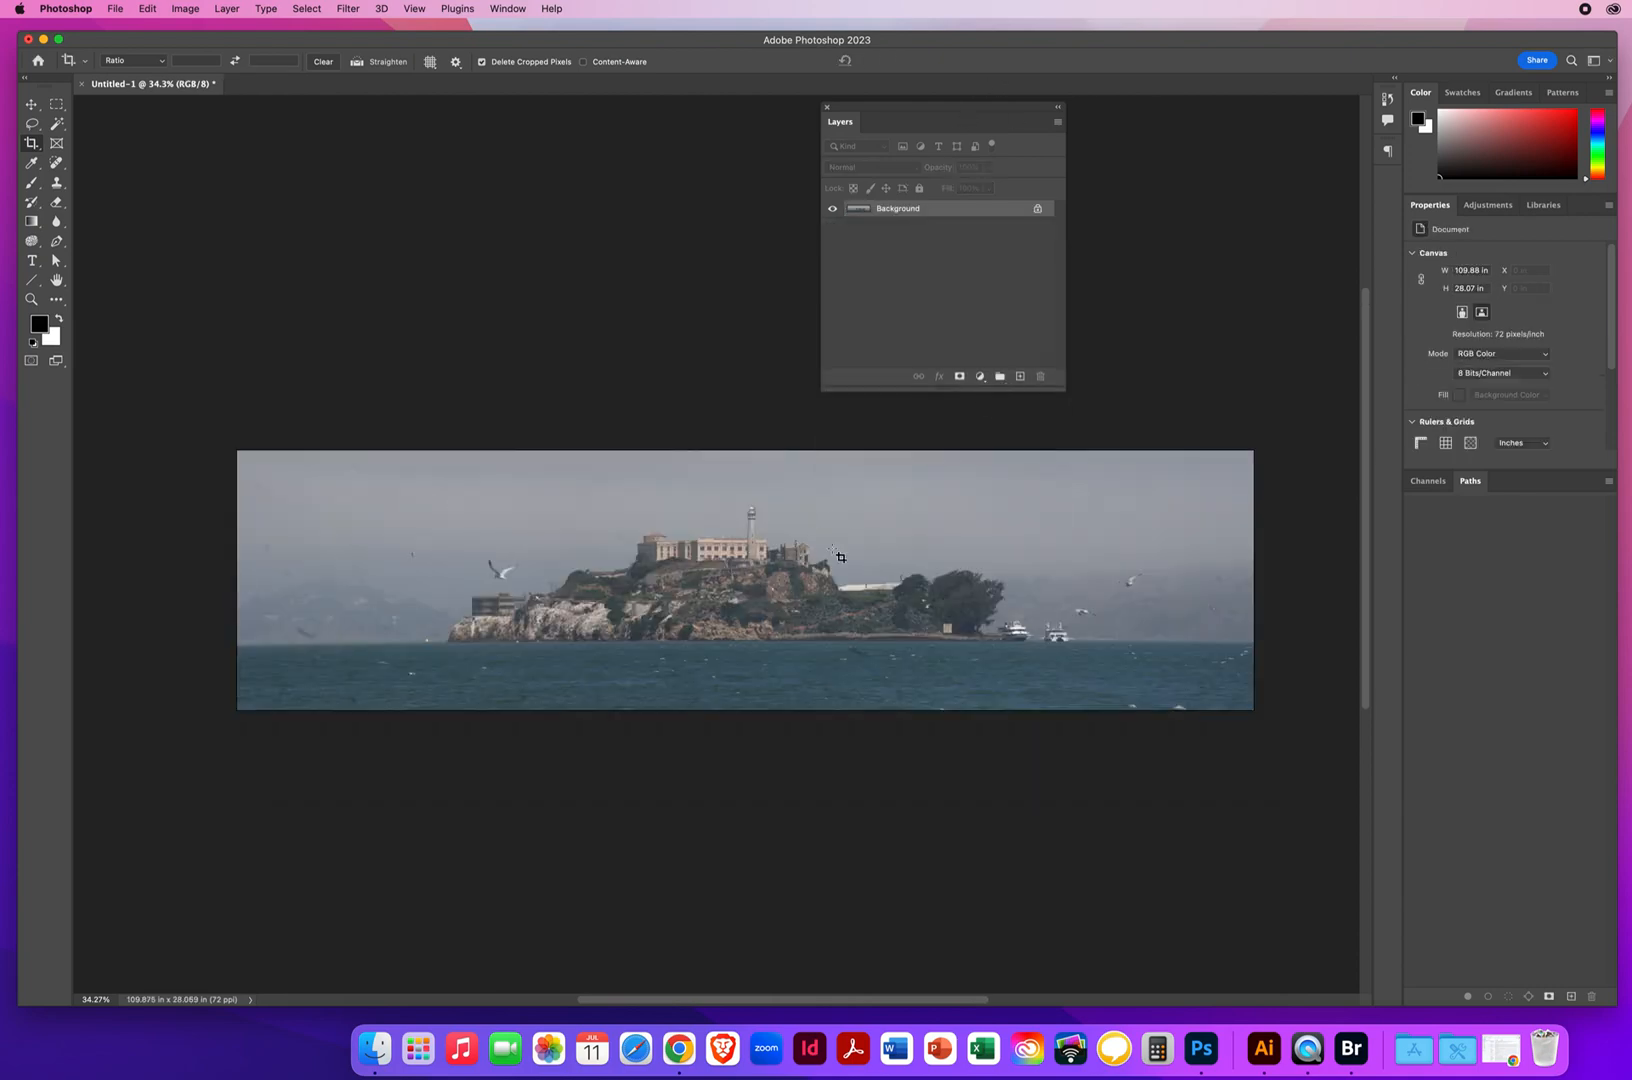
# Remove the blurred bird over the distant hills and nearby dark spots in the water with the Spot Healing Brush, using Content-Aware
pyautogui.click(31, 299)
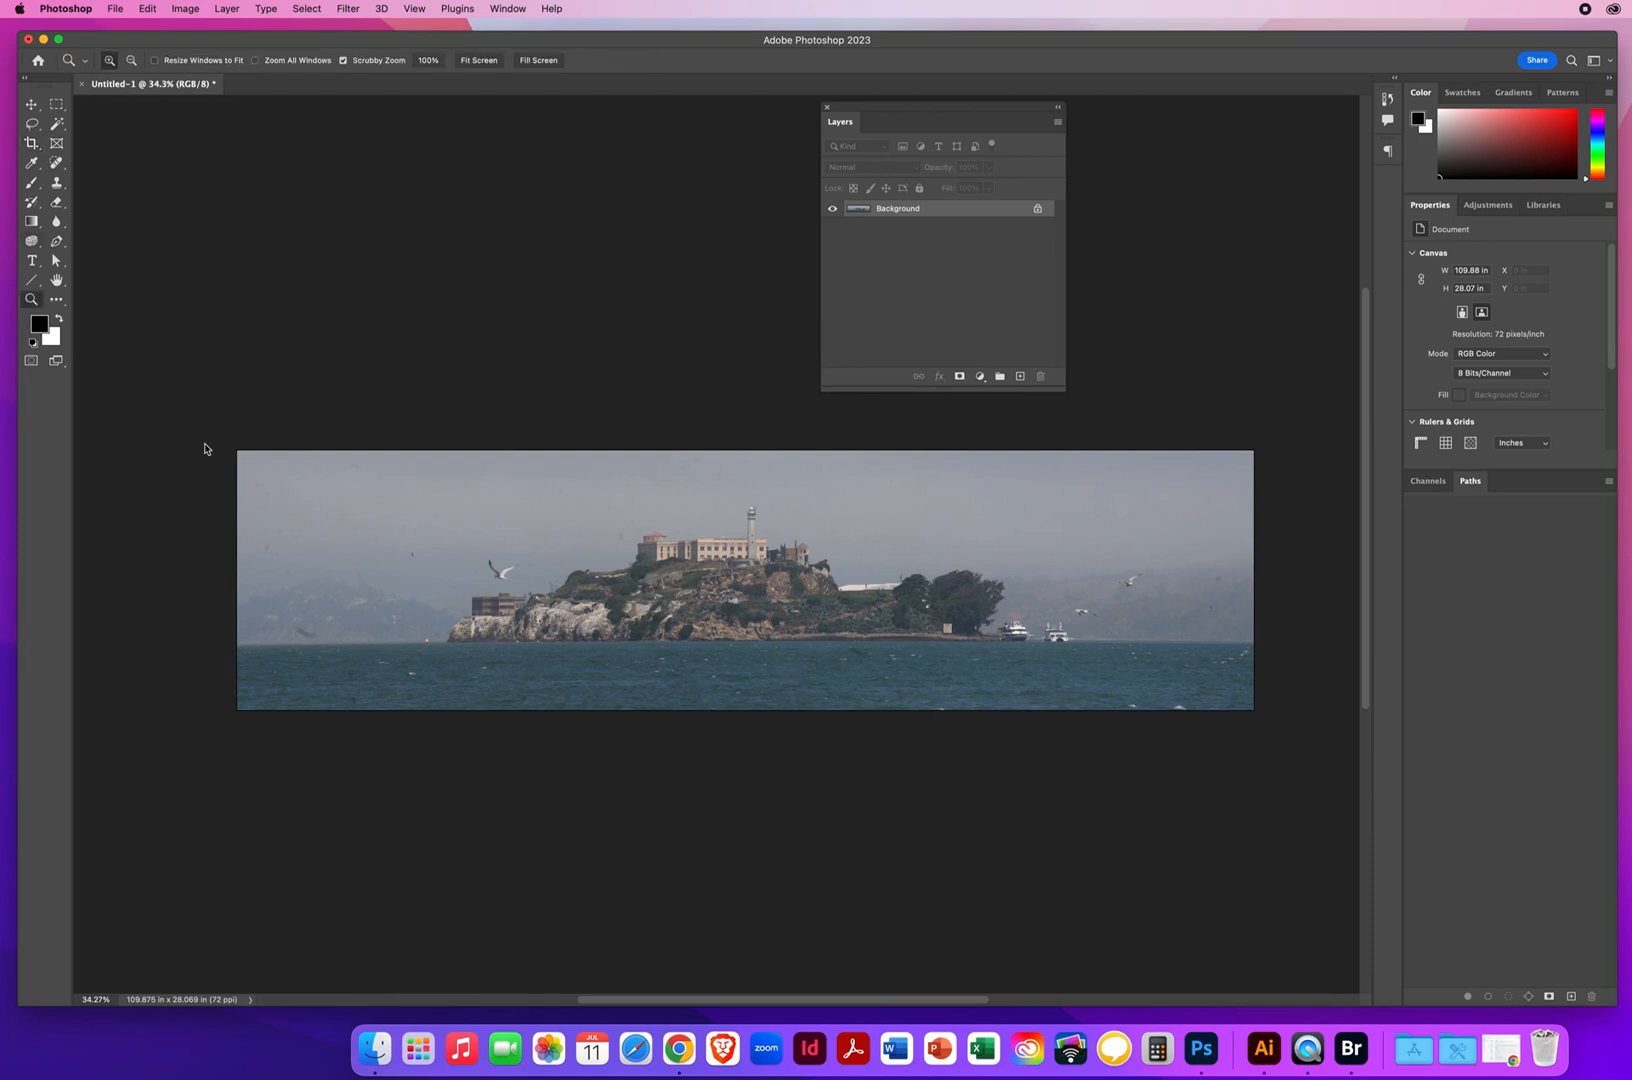
pyautogui.click(335, 637)
pyautogui.click(720, 548)
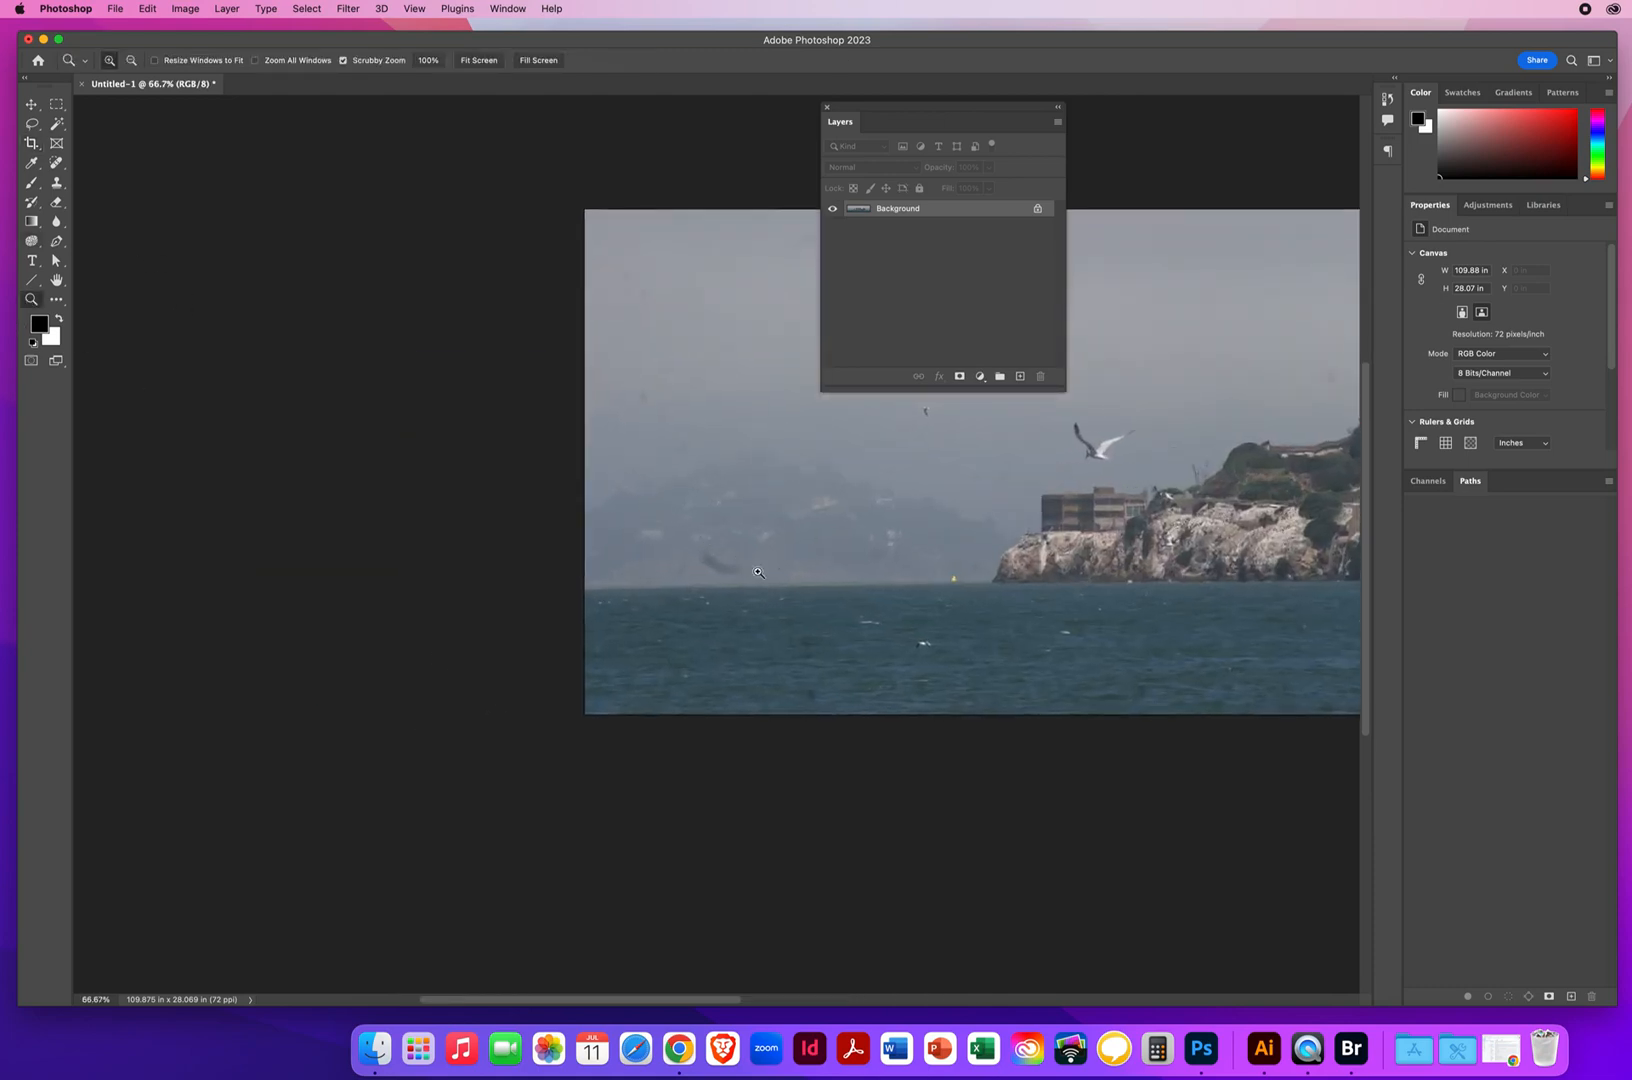
pyautogui.click(758, 572)
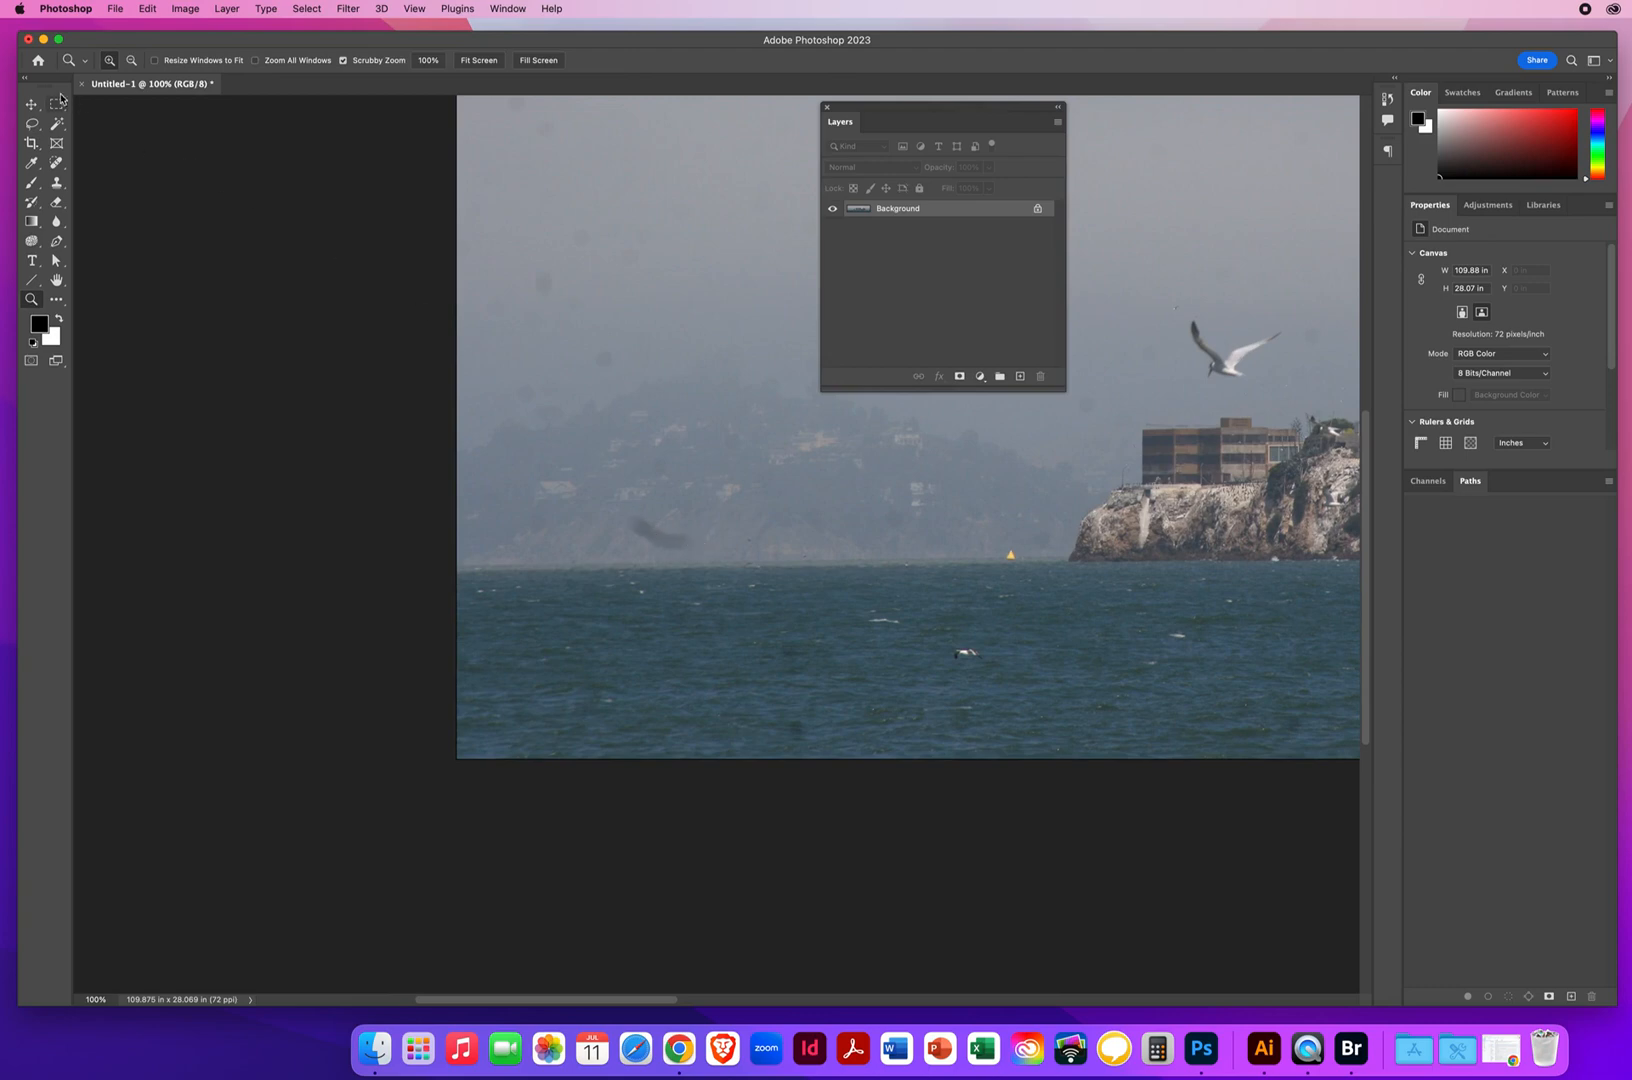
pyautogui.click(55, 160)
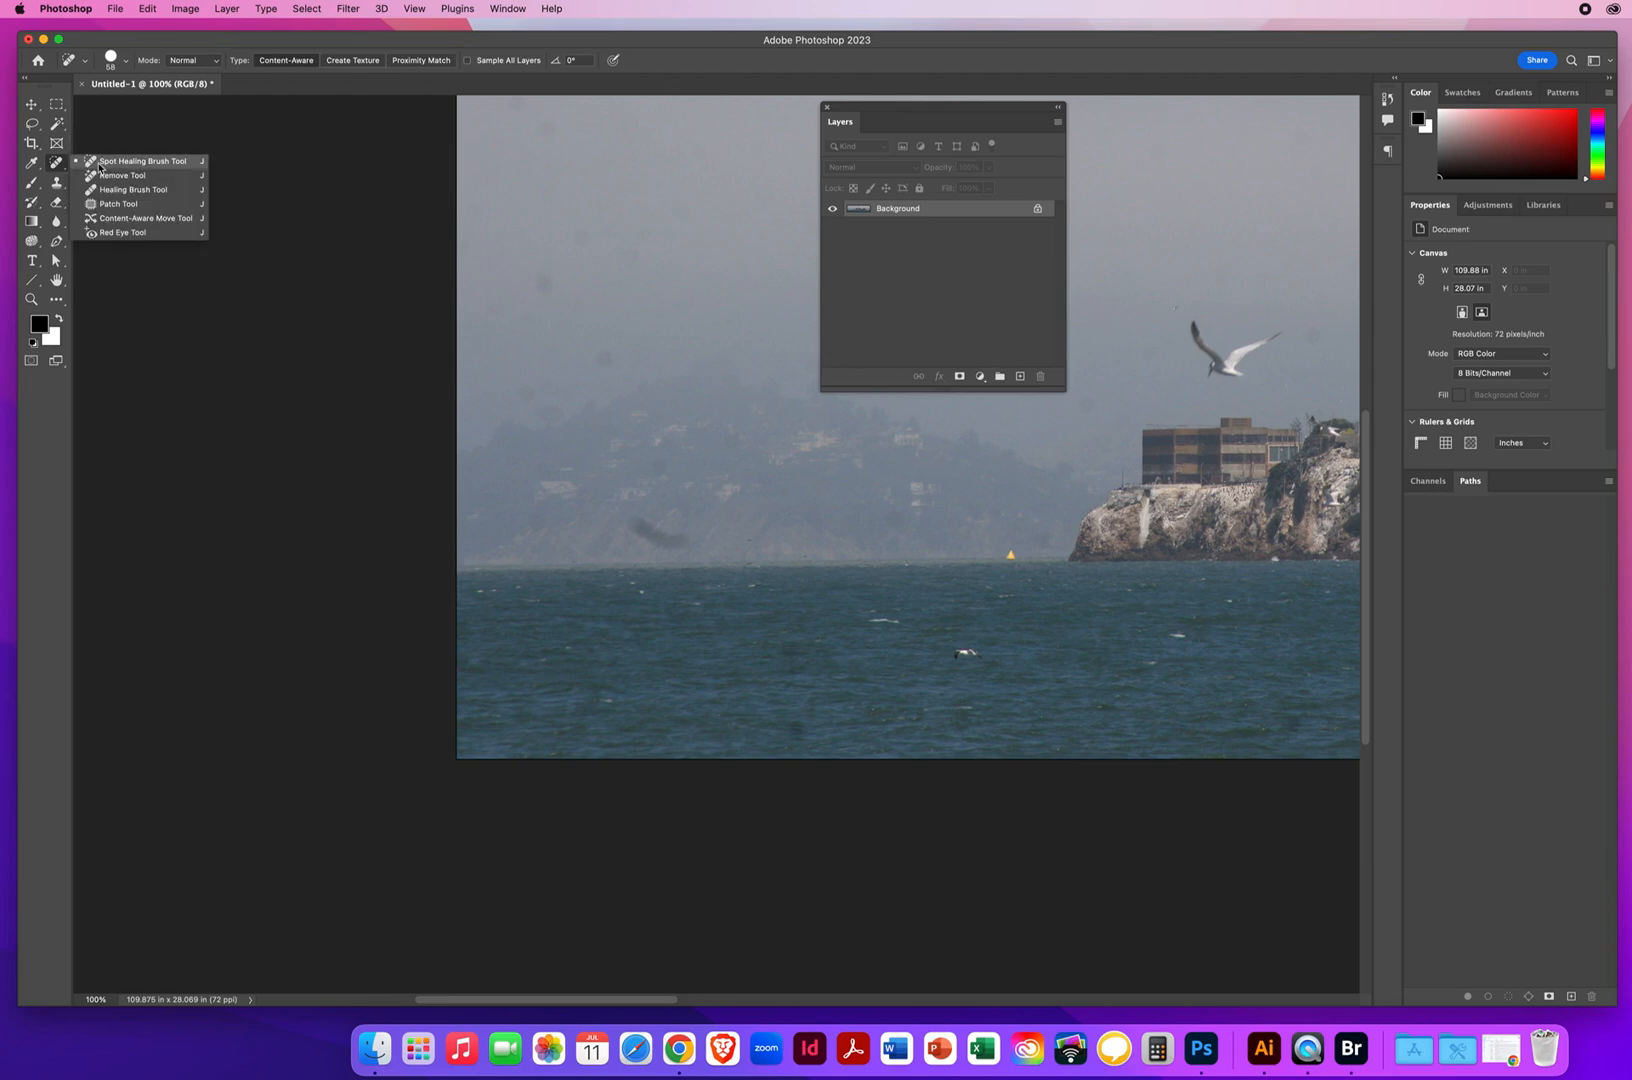
pyautogui.click(122, 162)
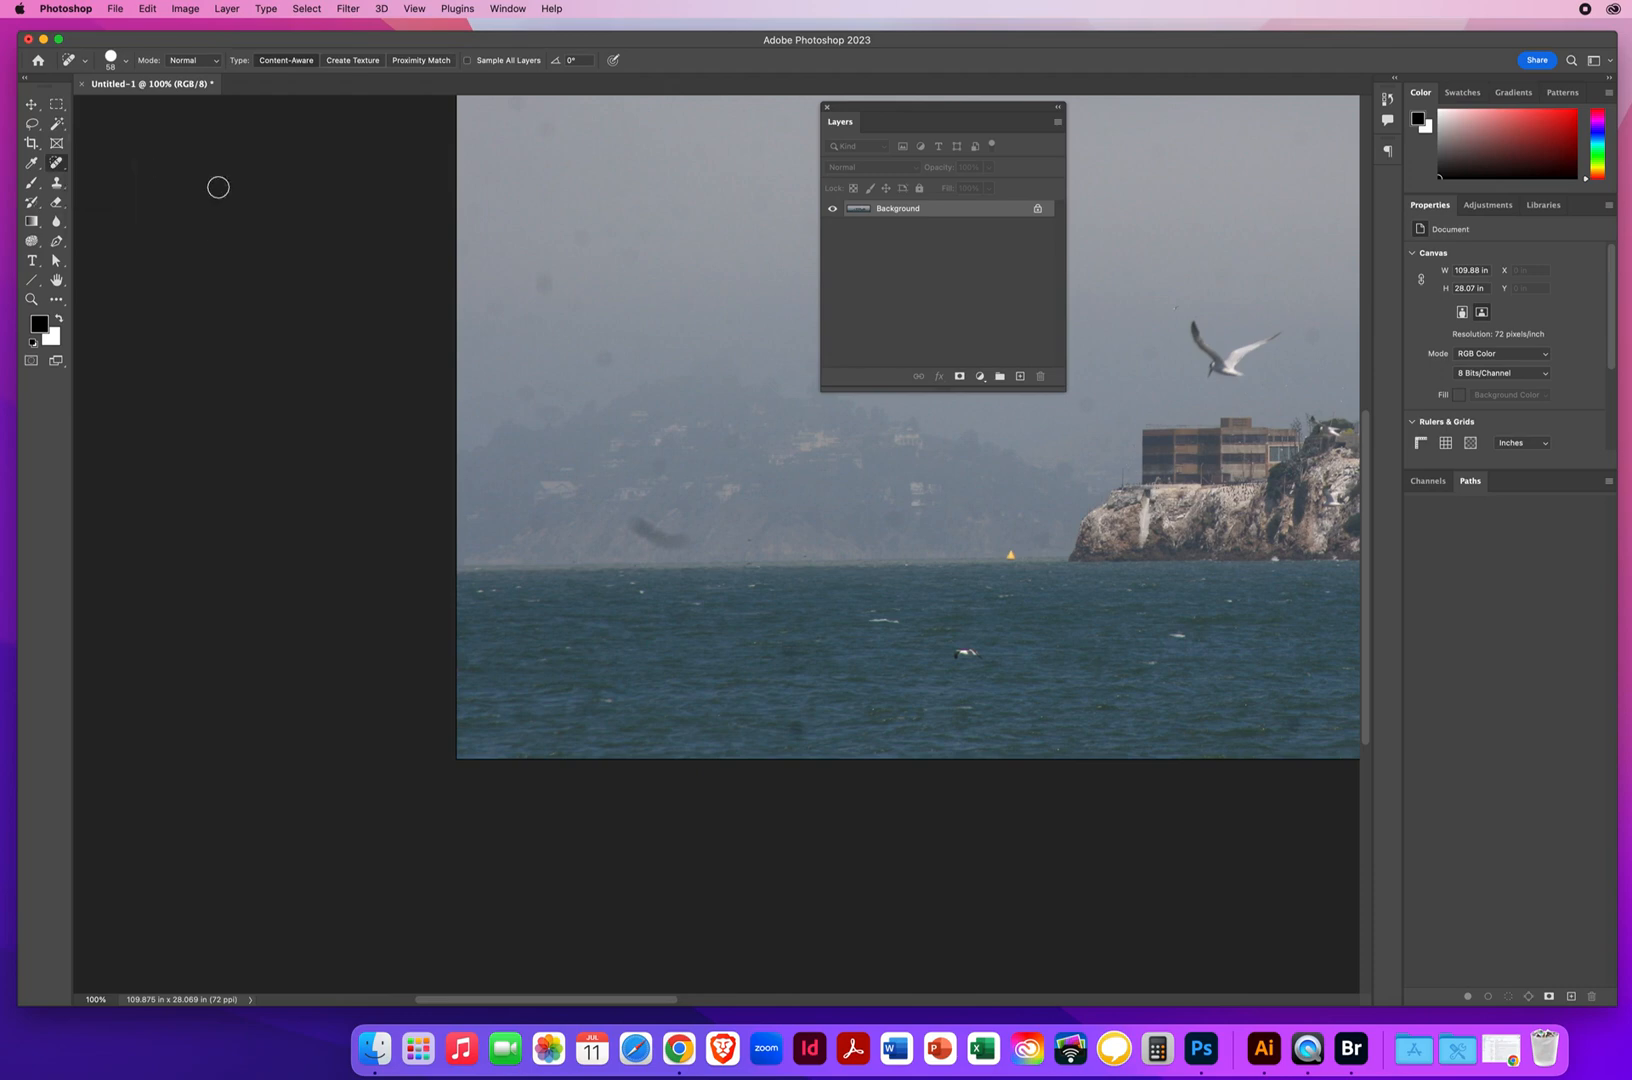
pyautogui.moveTo(651, 530)
pyautogui.mouseDown()
pyautogui.moveTo(695, 539)
pyautogui.moveTo(634, 550)
pyautogui.mouseUp()
pyautogui.moveTo(809, 729); pyautogui.dragTo(790, 732)
pyautogui.moveTo(798, 645); pyautogui.dragTo(794, 680)
# Heal the dark sensor spots scattered across the hazy sky between the panorama's left edge and the flying seagull
pyautogui.moveTo(1022, 558); pyautogui.dragTo(691, 747)
pyautogui.moveTo(452, 325); pyautogui.dragTo(390, 318)
pyautogui.moveTo(157, 364)
pyautogui.mouseDown()
pyautogui.moveTo(146, 373)
pyautogui.moveTo(203, 400)
pyautogui.mouseUp()
pyautogui.moveTo(190, 535)
pyautogui.mouseDown()
pyautogui.moveTo(178, 552)
pyautogui.moveTo(275, 628)
pyautogui.mouseUp()
pyautogui.moveTo(158, 656)
pyautogui.mouseDown()
pyautogui.moveTo(208, 657)
pyautogui.moveTo(214, 677)
pyautogui.mouseUp()
pyautogui.moveTo(614, 570); pyautogui.dragTo(603, 560)
pyautogui.moveTo(743, 665); pyautogui.dragTo(712, 690)
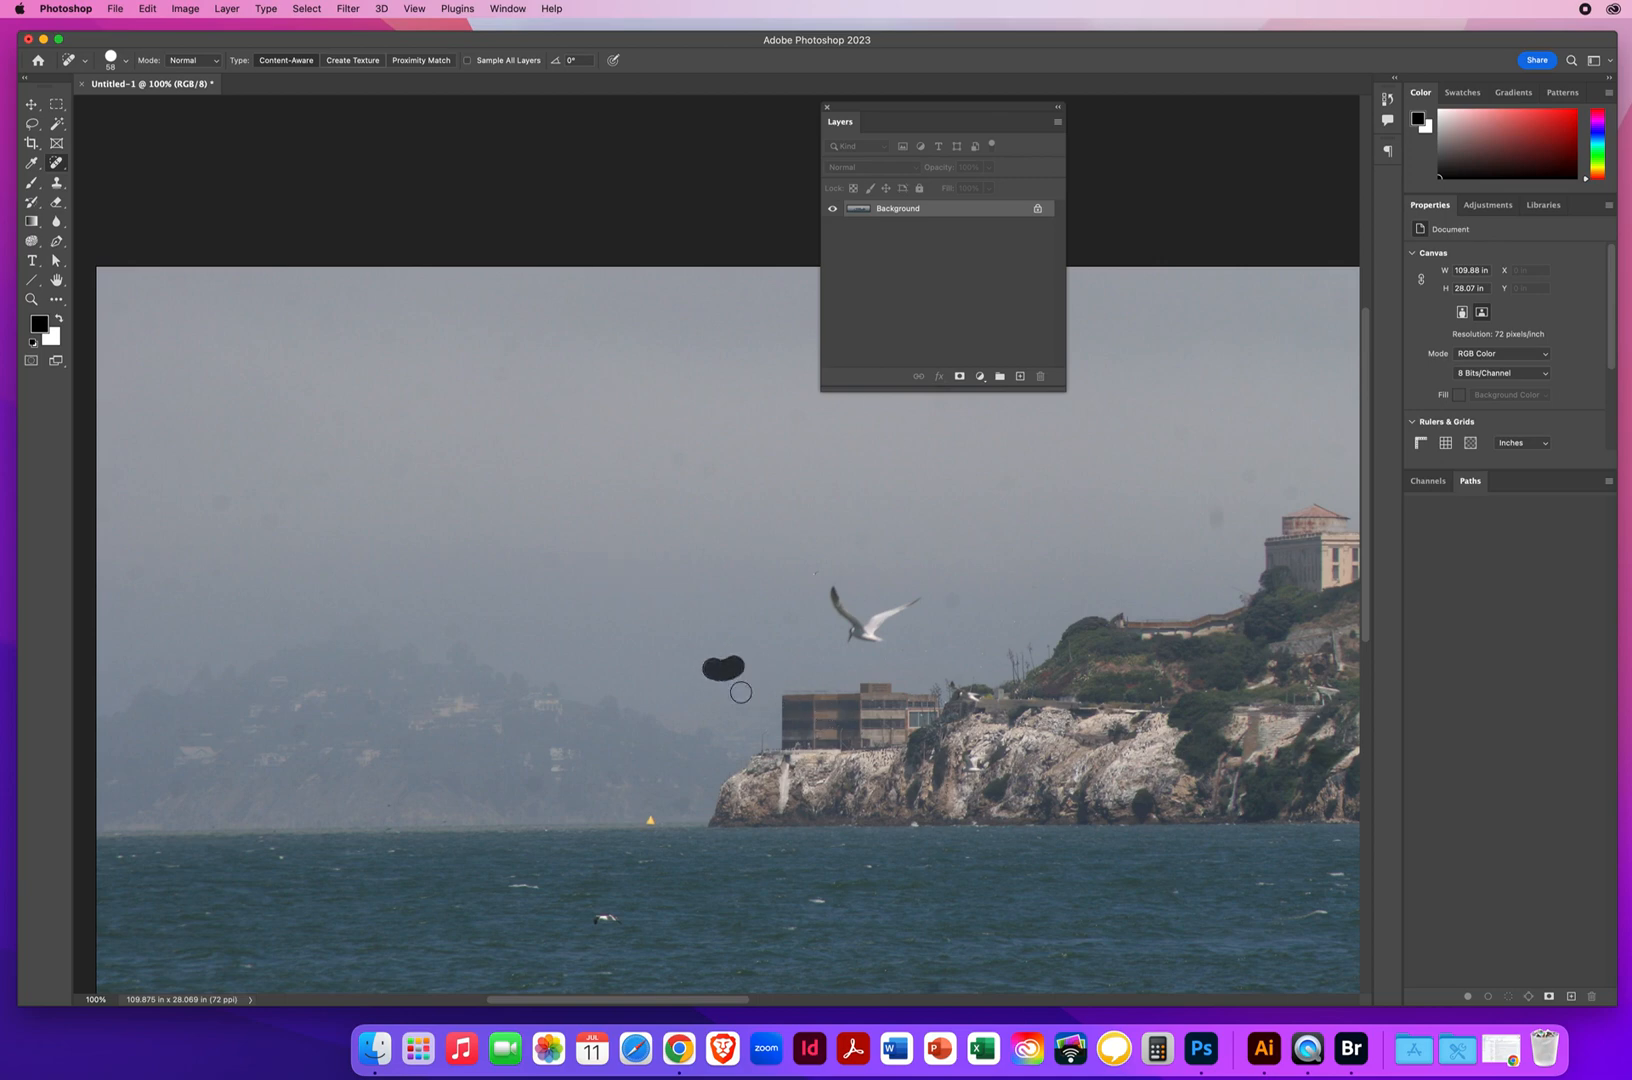
# Heal the dark spots in the sky around the prison and in the water below the island
pyautogui.hscroll(10, 531, 547)
pyautogui.moveTo(531, 547)
pyautogui.mouseDown()
pyautogui.moveTo(503, 563)
pyautogui.moveTo(577, 511)
pyautogui.mouseUp()
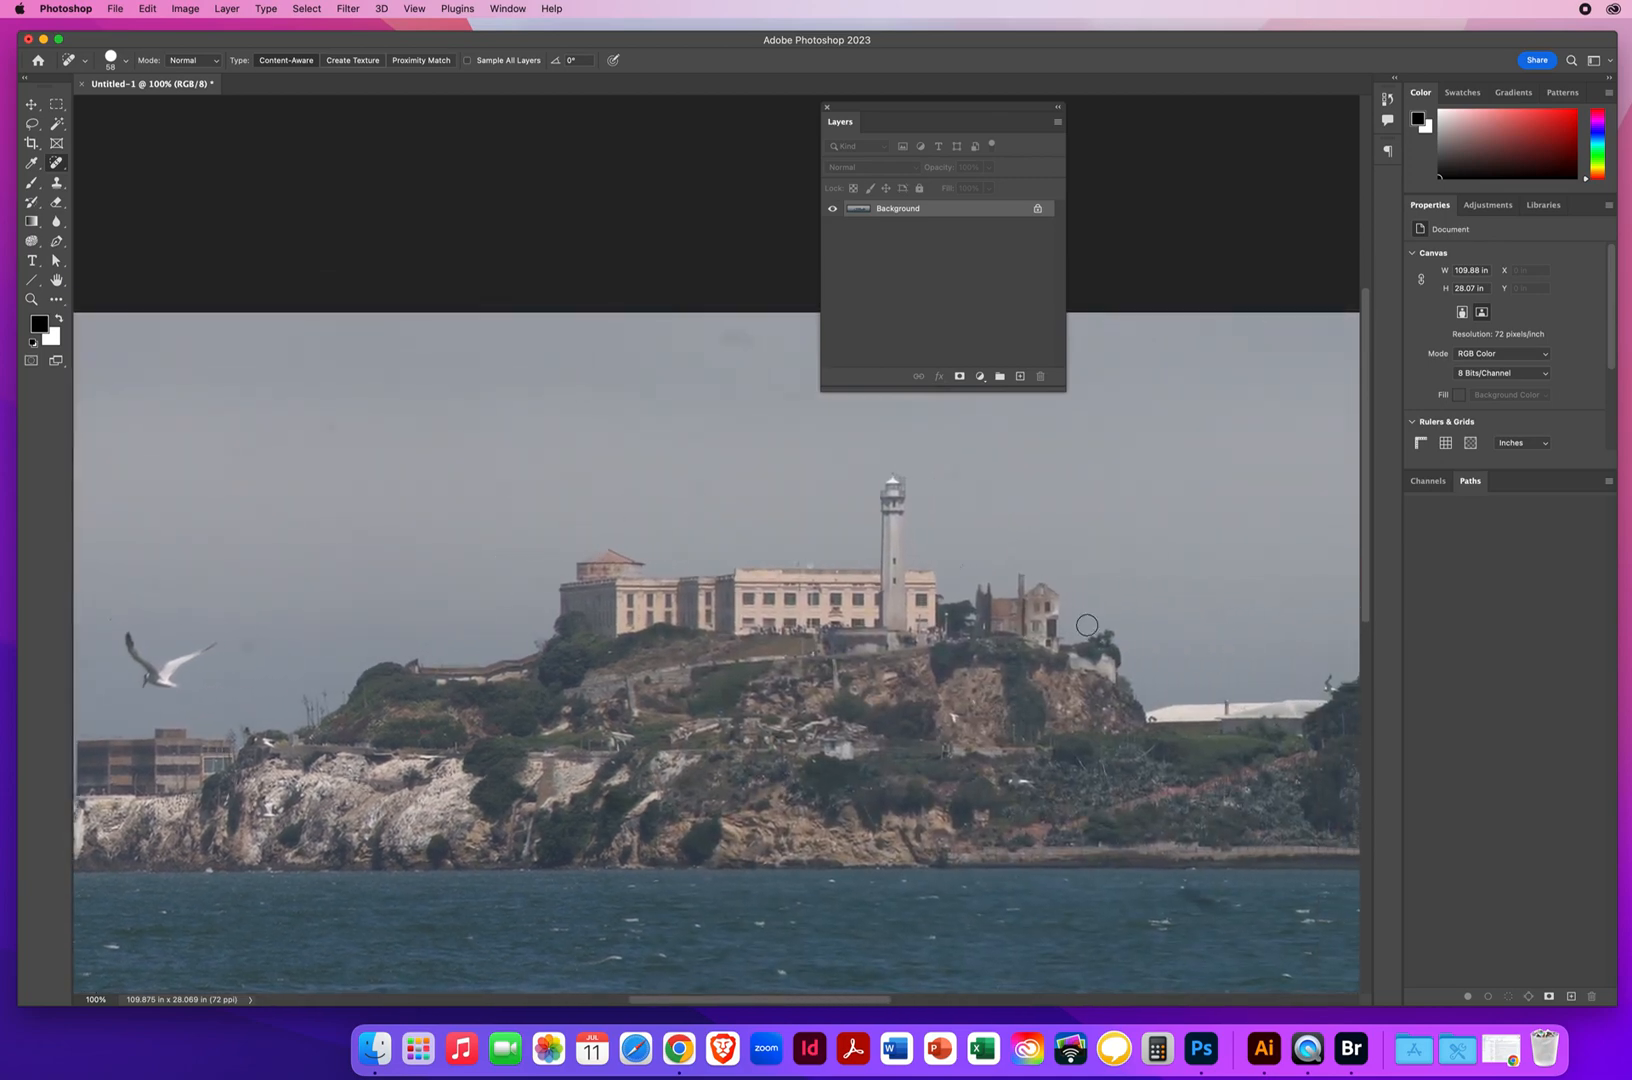
pyautogui.moveTo(1031, 645); pyautogui.dragTo(519, 447)
pyautogui.moveTo(702, 710)
pyautogui.mouseDown()
pyautogui.moveTo(671, 694)
pyautogui.moveTo(727, 712)
pyautogui.mouseUp()
pyautogui.moveTo(808, 811); pyautogui.dragTo(806, 848)
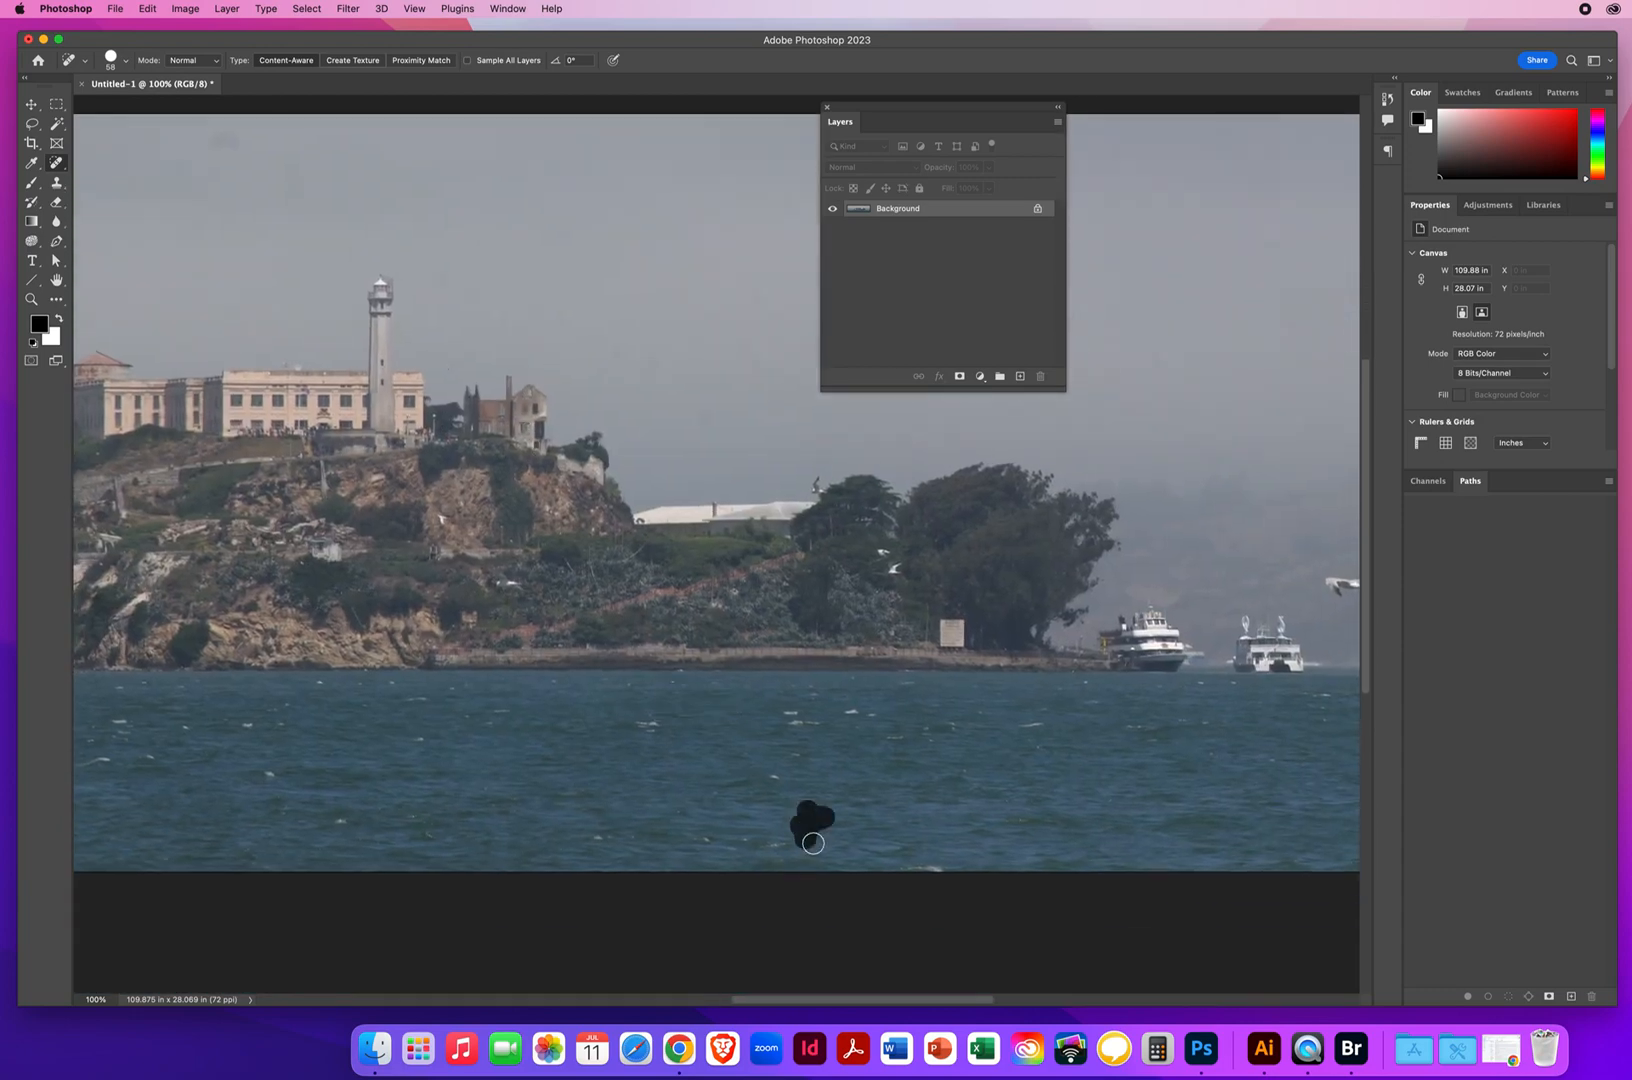
# Heal the remaining dark spots in the sky and haze around the ferries and seagulls at the panorama's right end
pyautogui.moveTo(1086, 704)
pyautogui.mouseDown()
pyautogui.moveTo(824, 747)
pyautogui.moveTo(531, 837)
pyautogui.mouseUp()
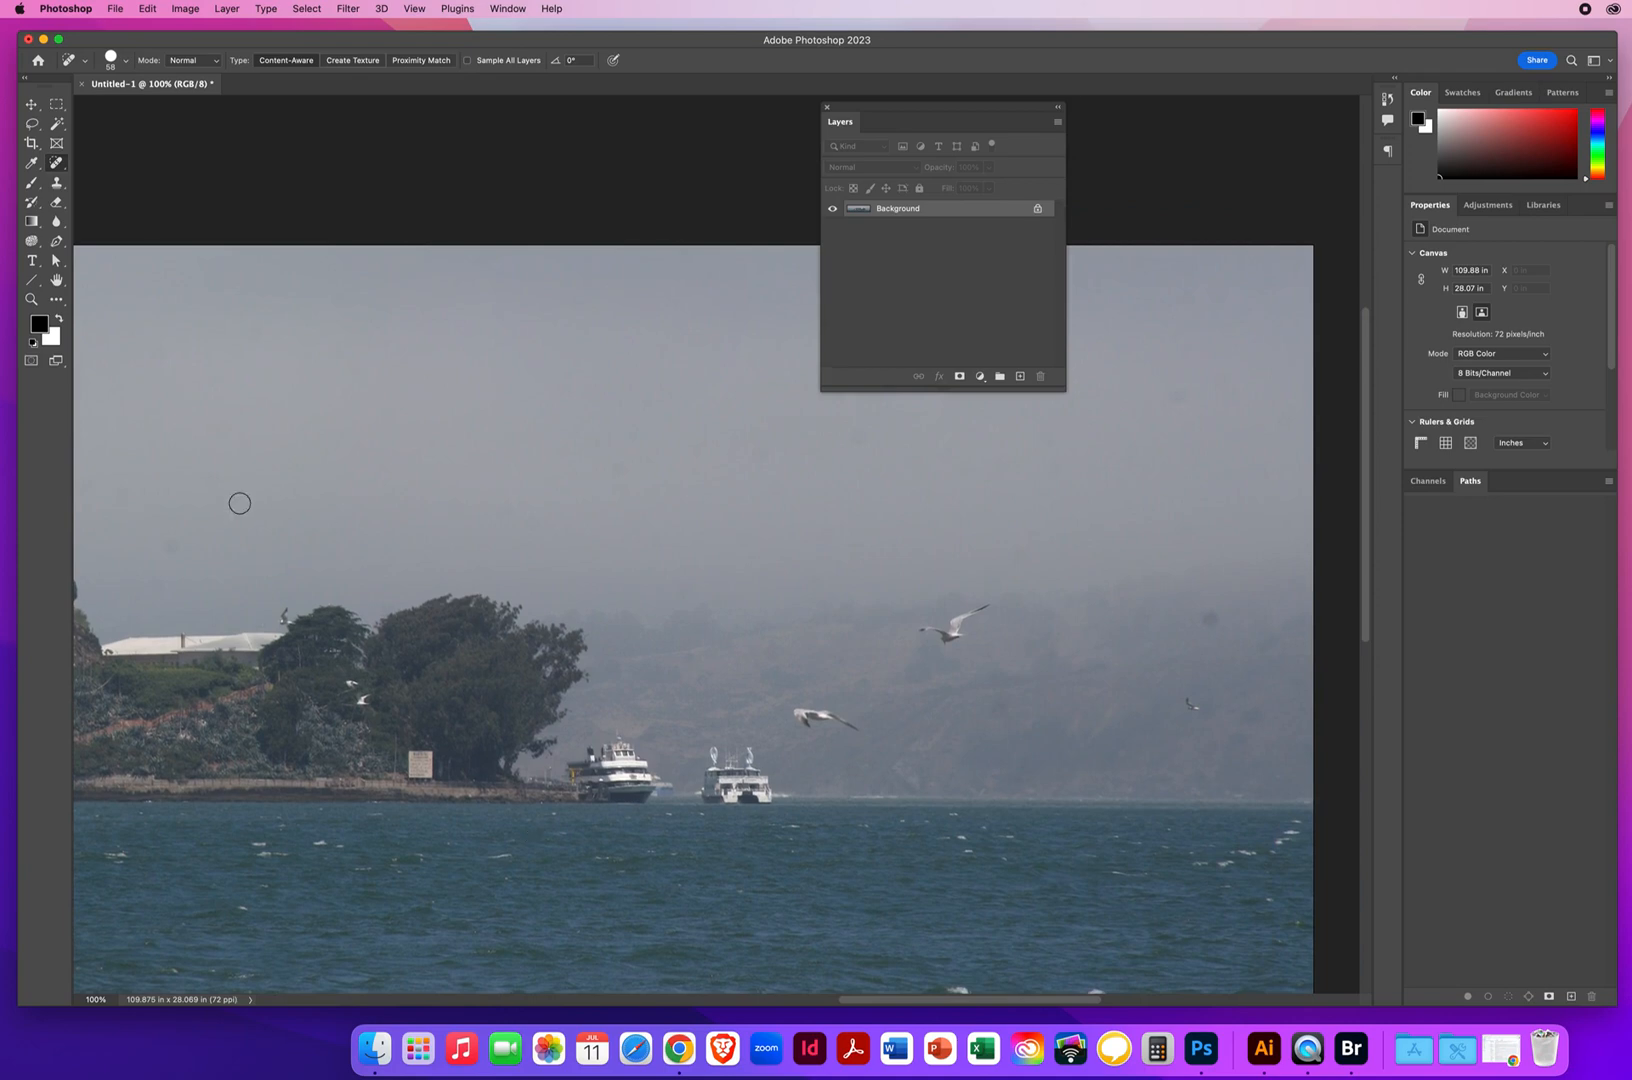
pyautogui.moveTo(168, 541); pyautogui.dragTo(242, 541)
pyautogui.moveTo(1200, 619); pyautogui.dragTo(1225, 621)
pyautogui.moveTo(920, 734); pyautogui.dragTo(692, 884)
pyautogui.moveTo(620, 586); pyautogui.dragTo(676, 585)
pyautogui.moveTo(800, 590); pyautogui.dragTo(856, 590)
pyautogui.moveTo(886, 803); pyautogui.dragTo(859, 348)
pyautogui.moveTo(586, 648)
pyautogui.mouseDown()
pyautogui.moveTo(856, 650)
pyautogui.moveTo(1082, 679)
pyautogui.mouseUp()
pyautogui.moveTo(532, 682); pyautogui.dragTo(1277, 695)
pyautogui.click(31, 299)
pyautogui.moveTo(786, 600); pyautogui.dragTo(632, 650)
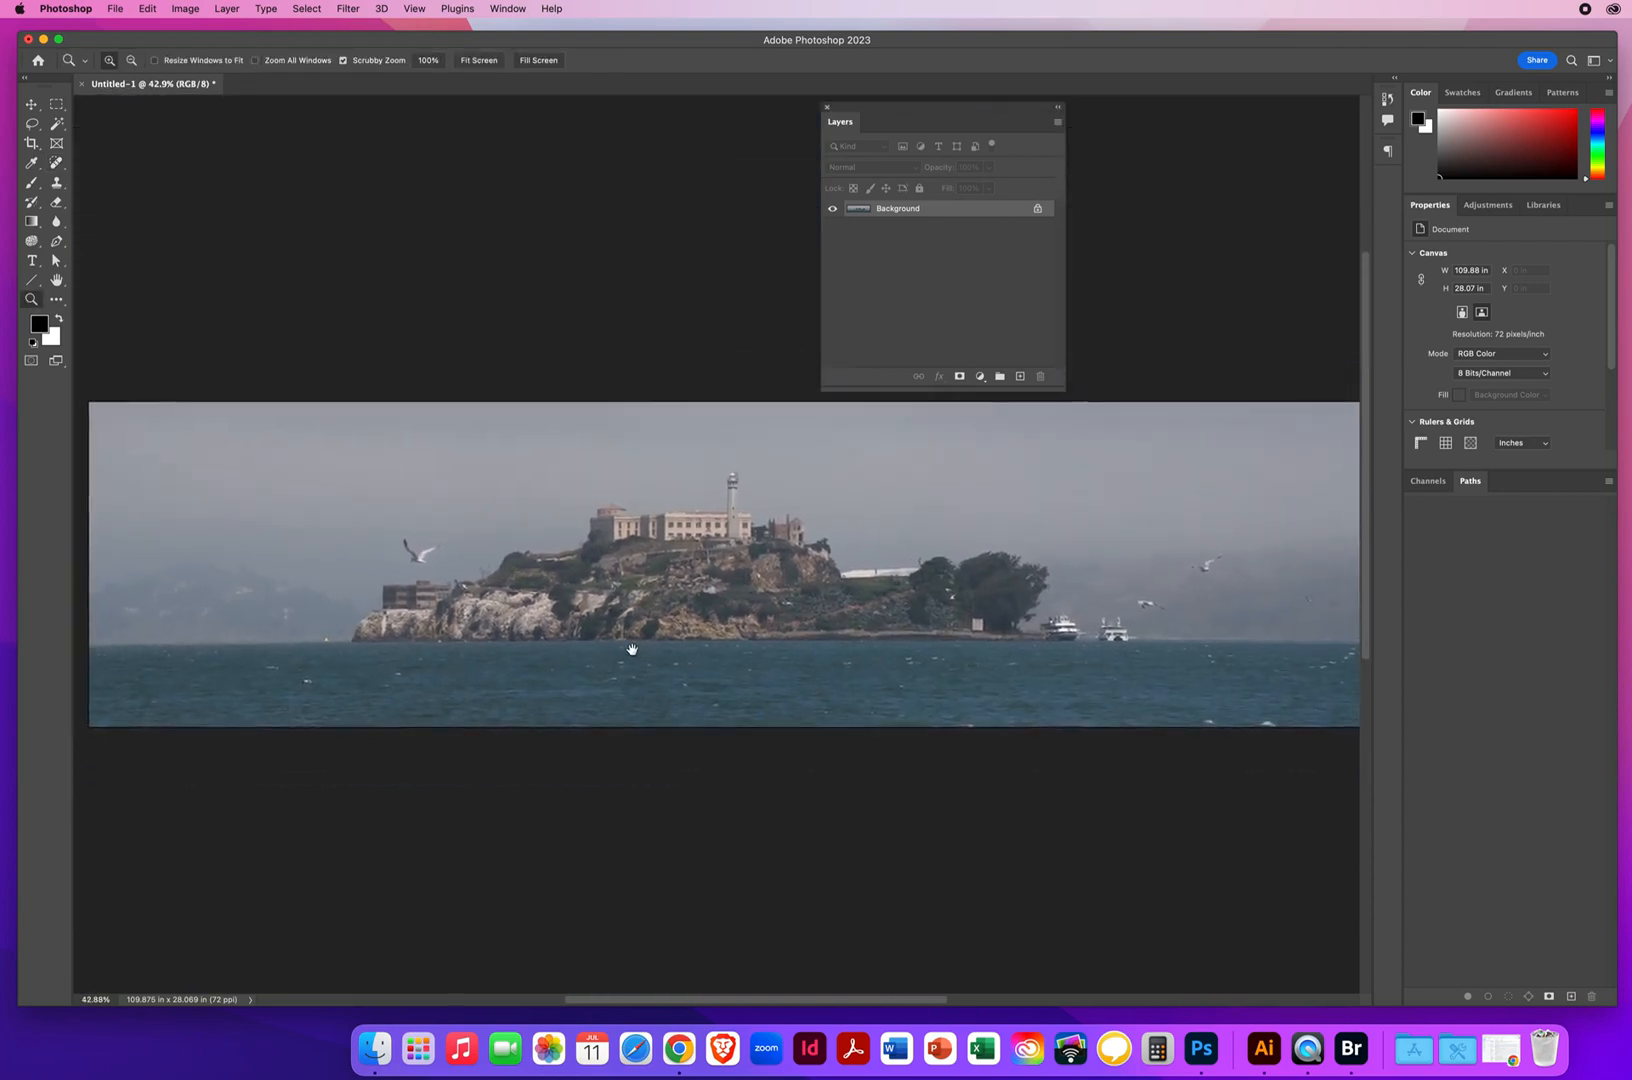
# Apply Levels to the panorama with input black at 45 and input white at 183, comparing the preview off and on
pyautogui.click(31, 104)
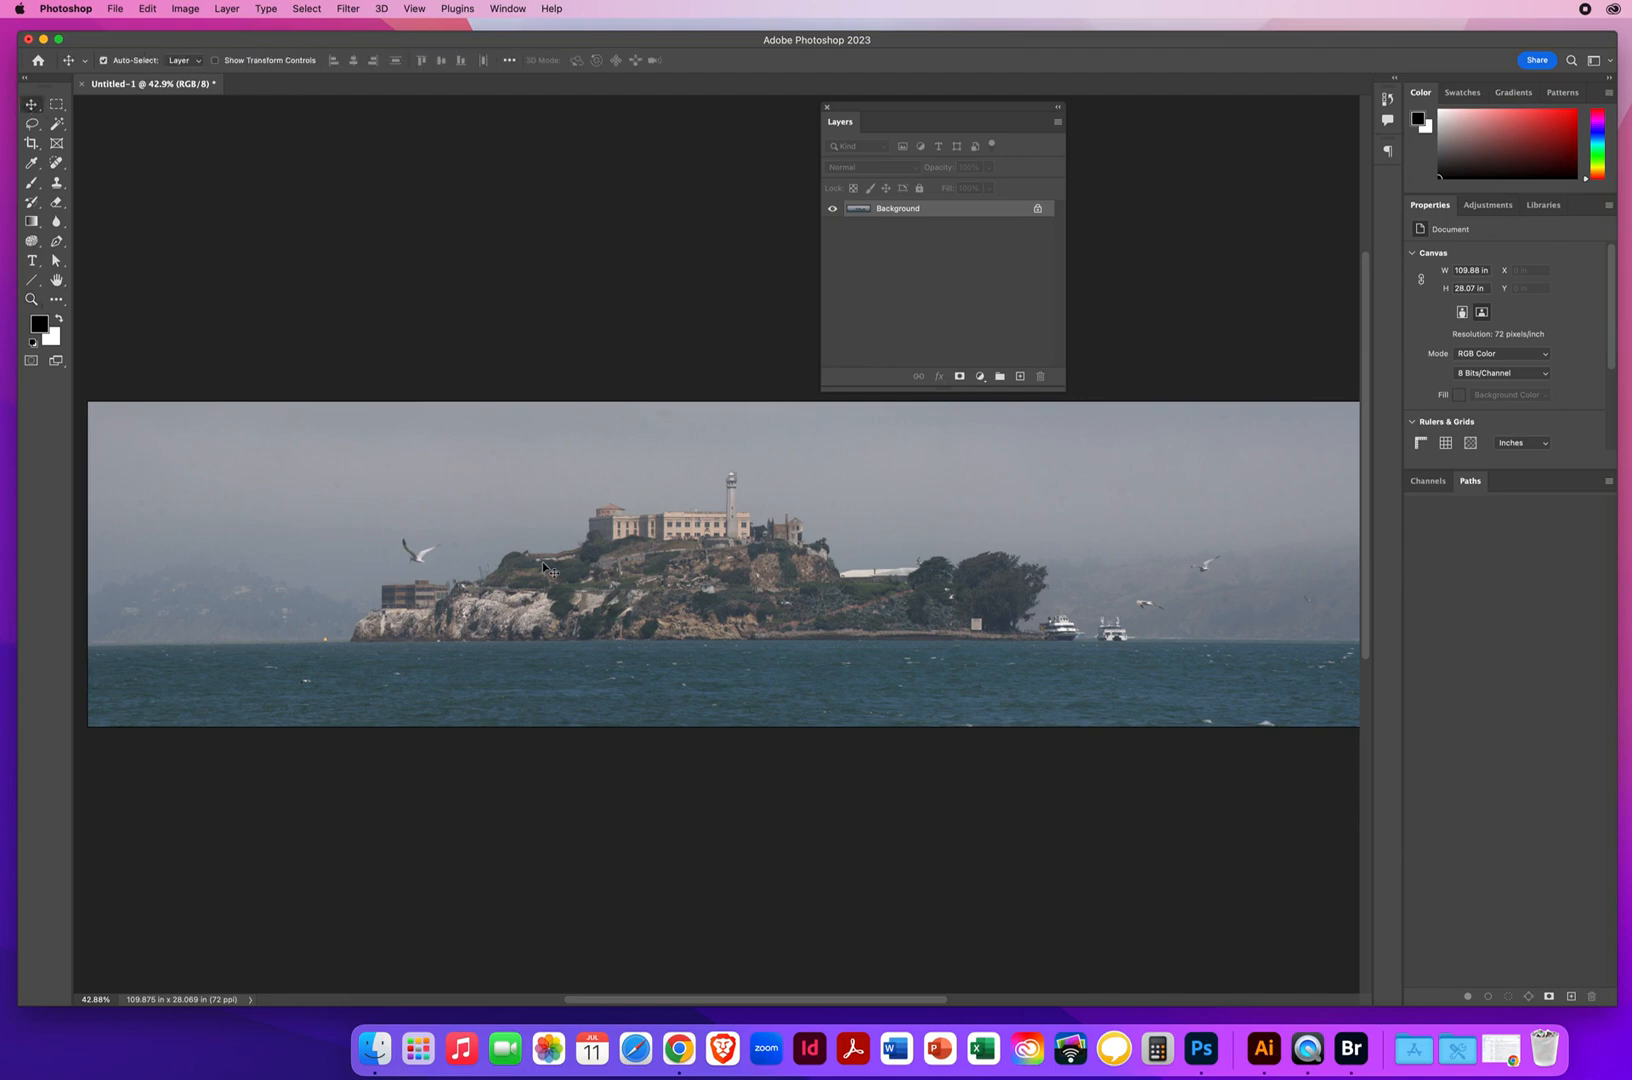
pyautogui.click(187, 8)
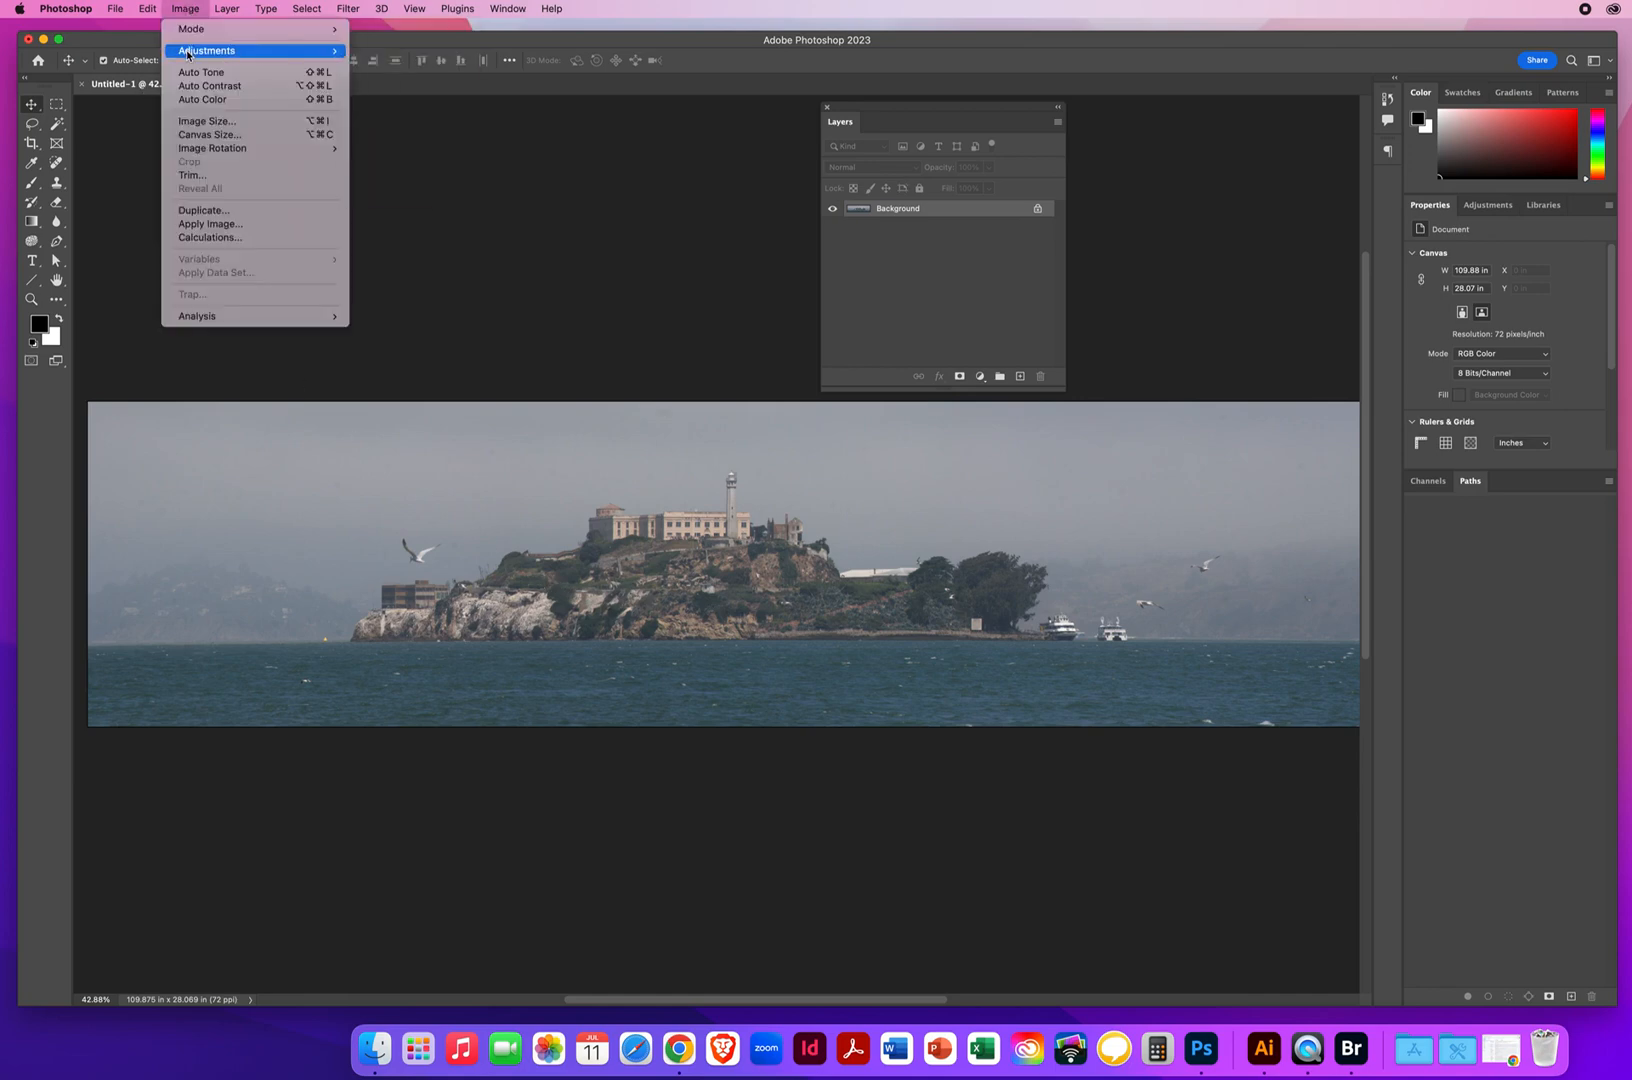
pyautogui.moveTo(187, 53)
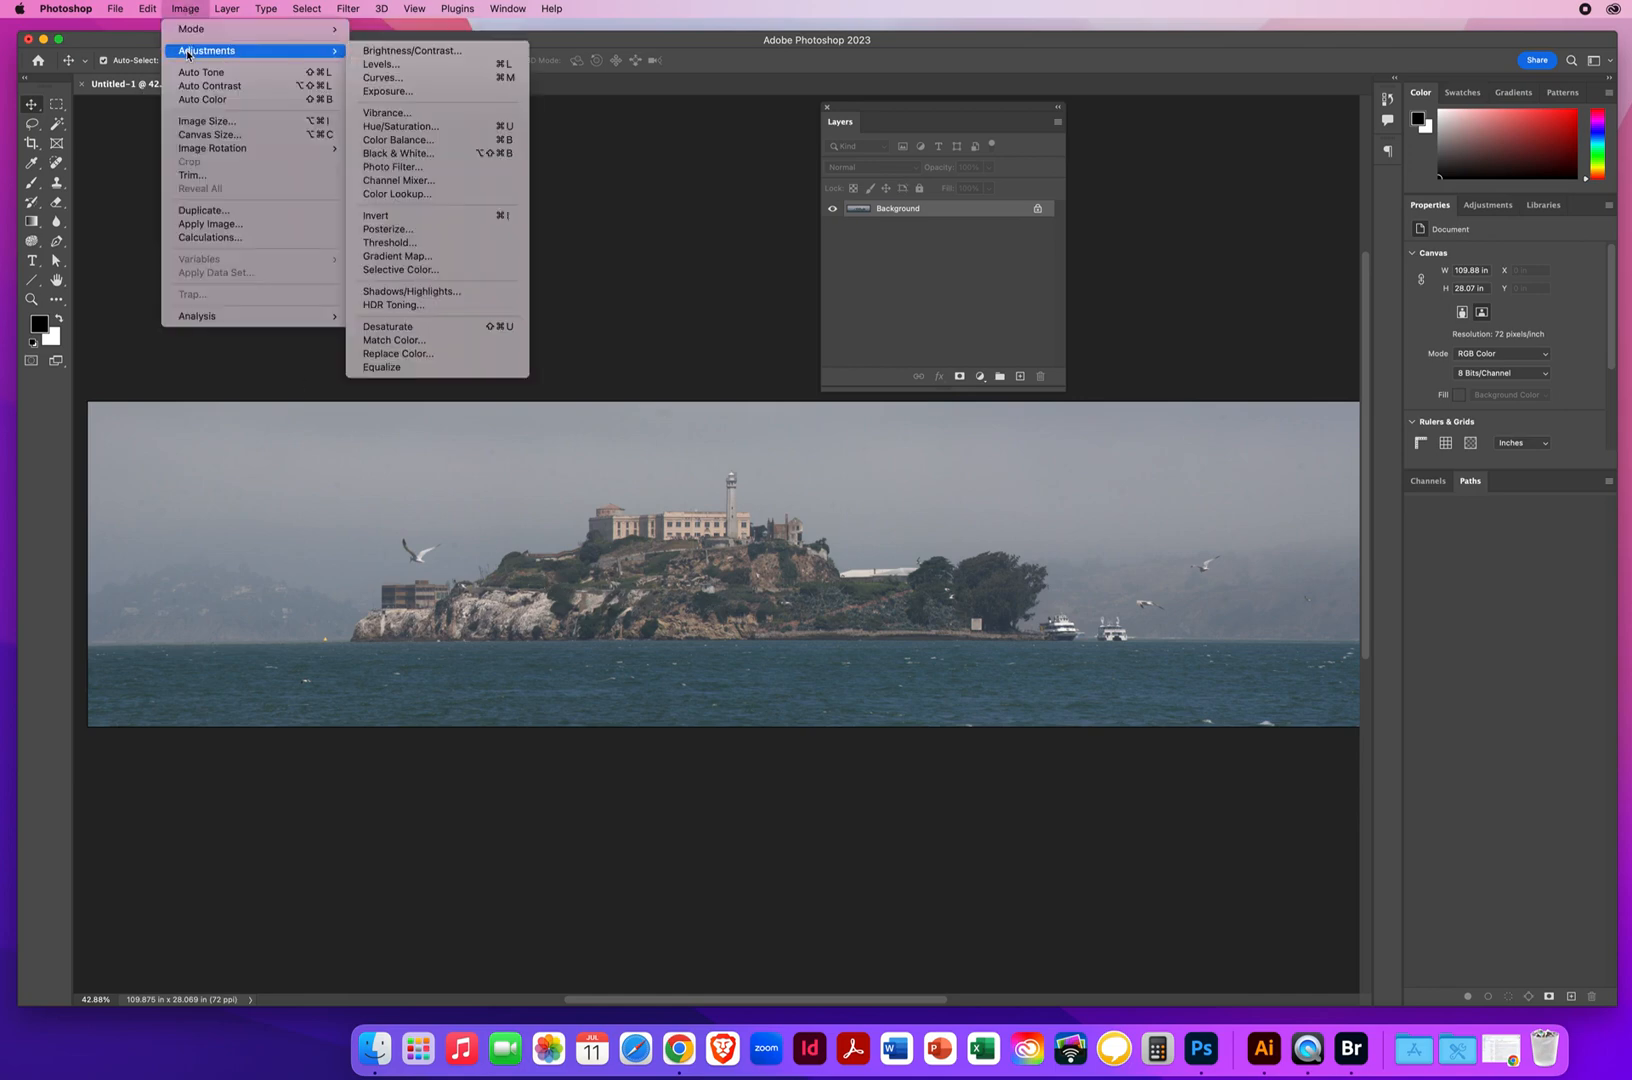
pyautogui.click(378, 68)
pyautogui.moveTo(1216, 229); pyautogui.dragTo(301, 154)
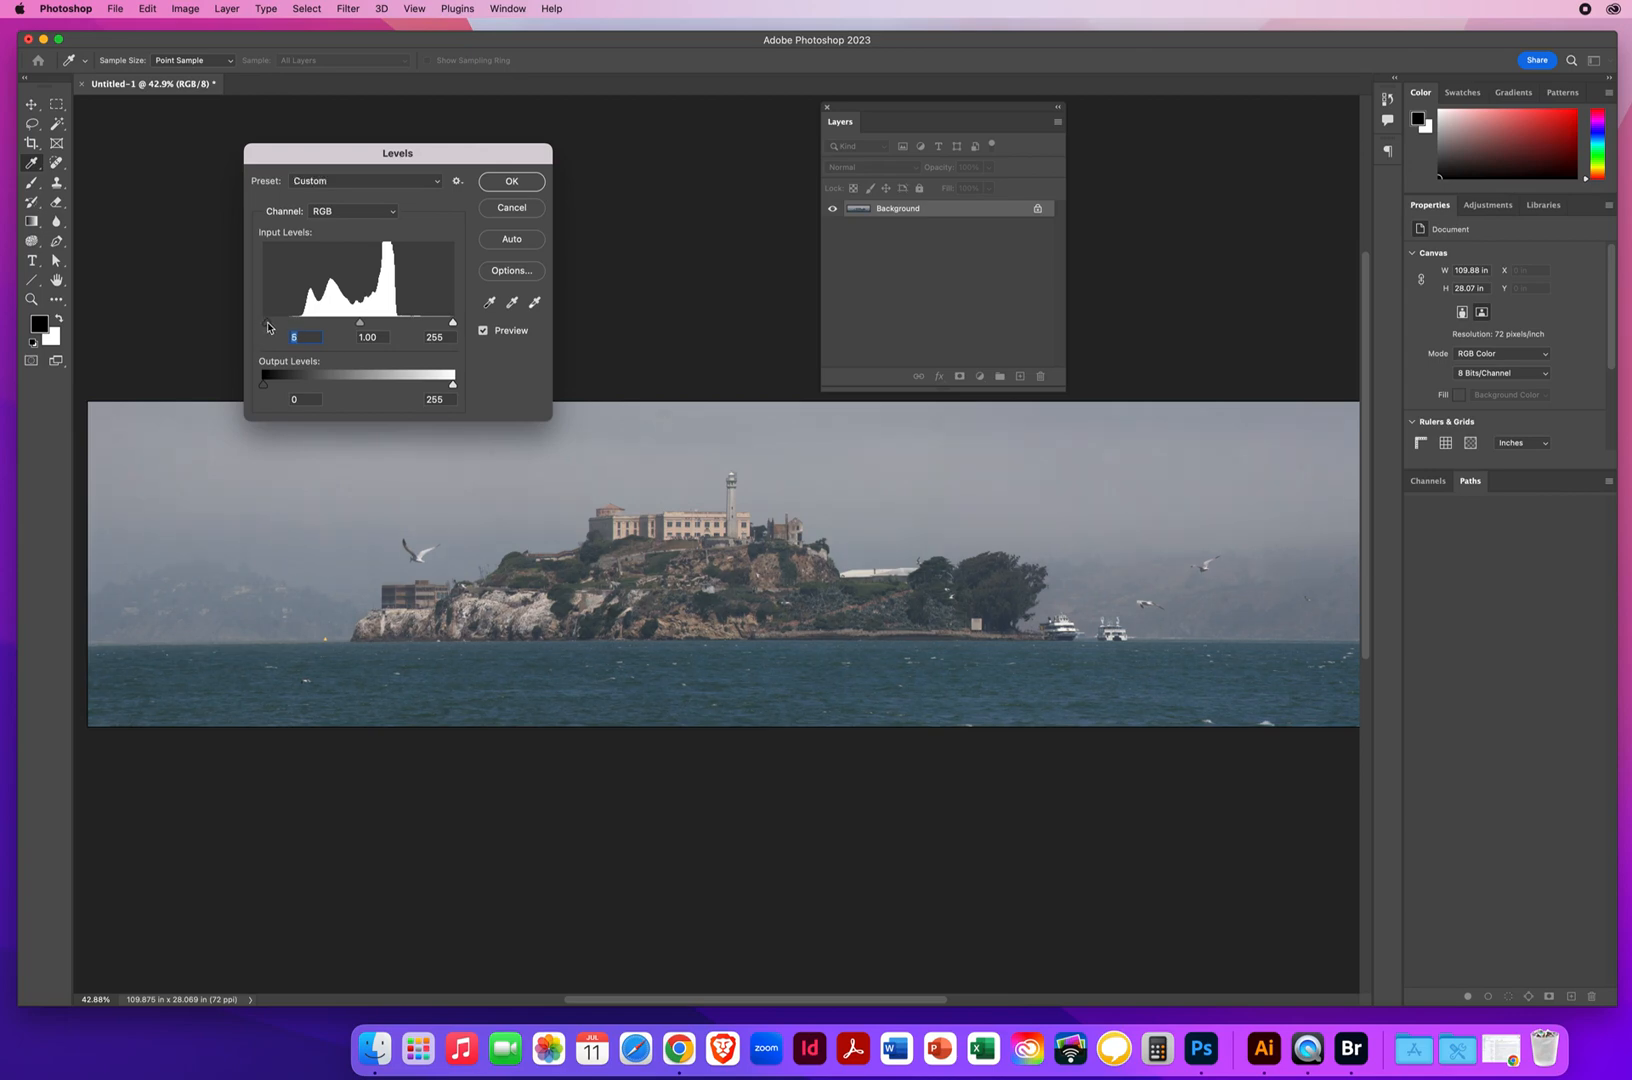
pyautogui.moveTo(268, 326); pyautogui.dragTo(296, 326)
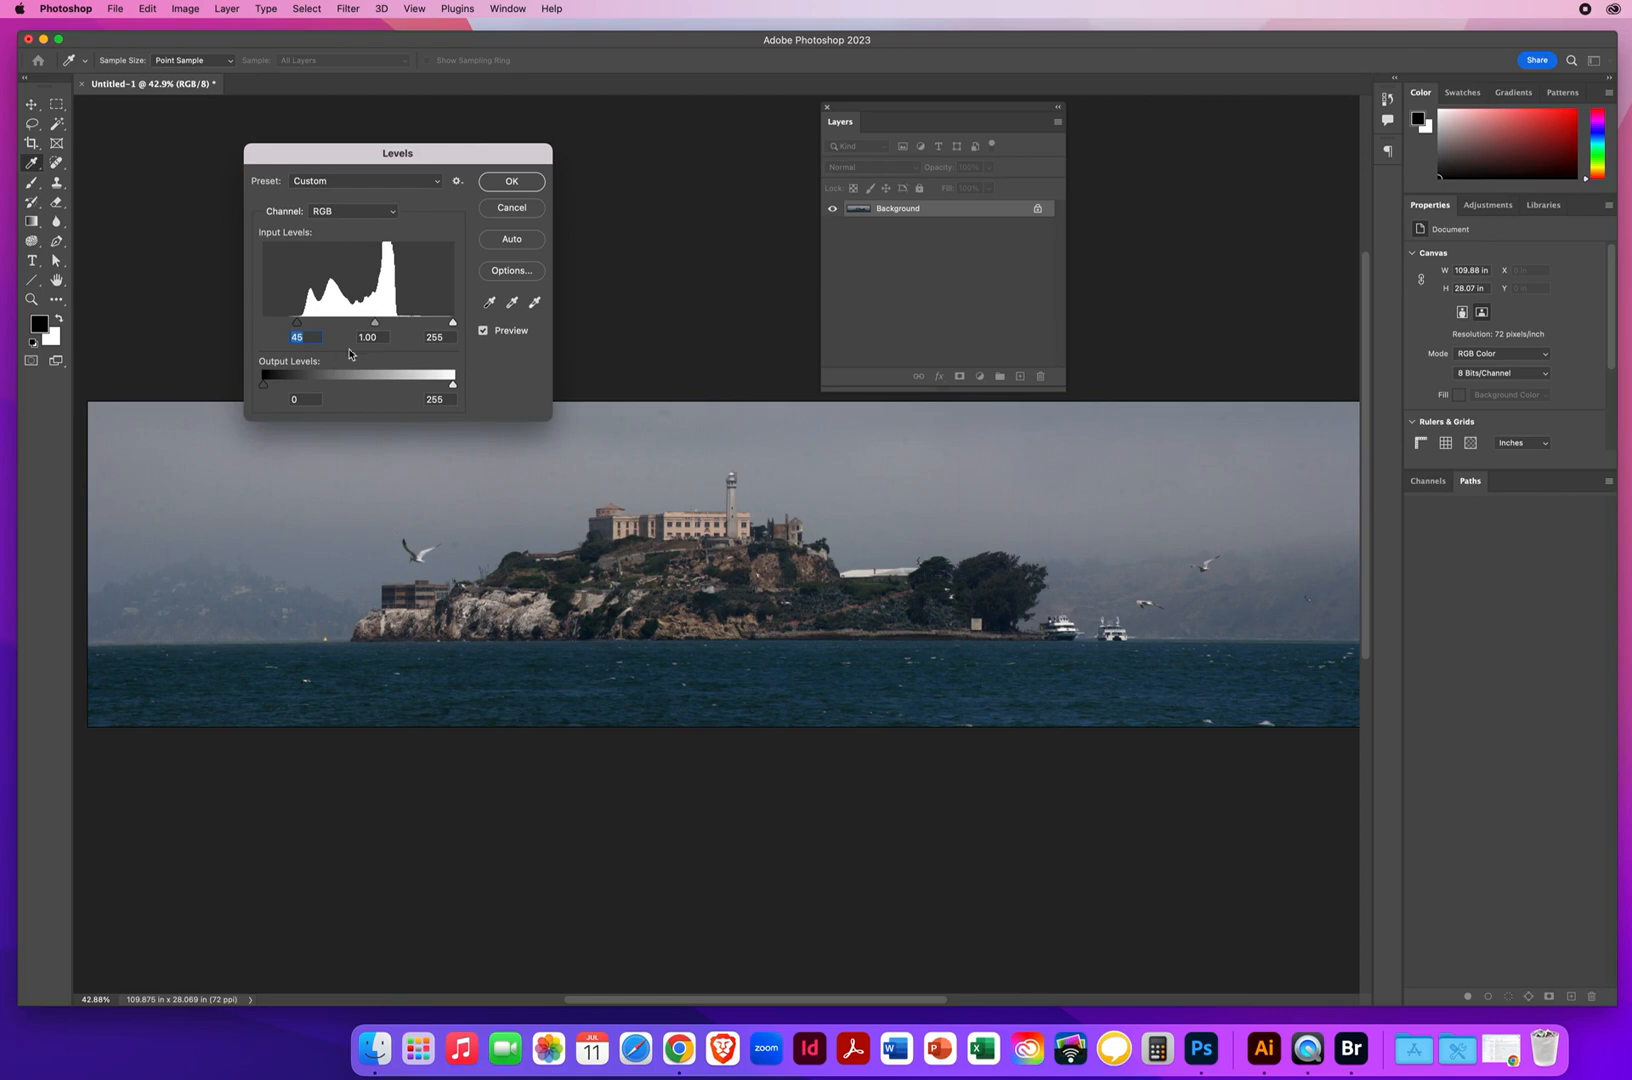
pyautogui.moveTo(452, 325); pyautogui.dragTo(401, 323)
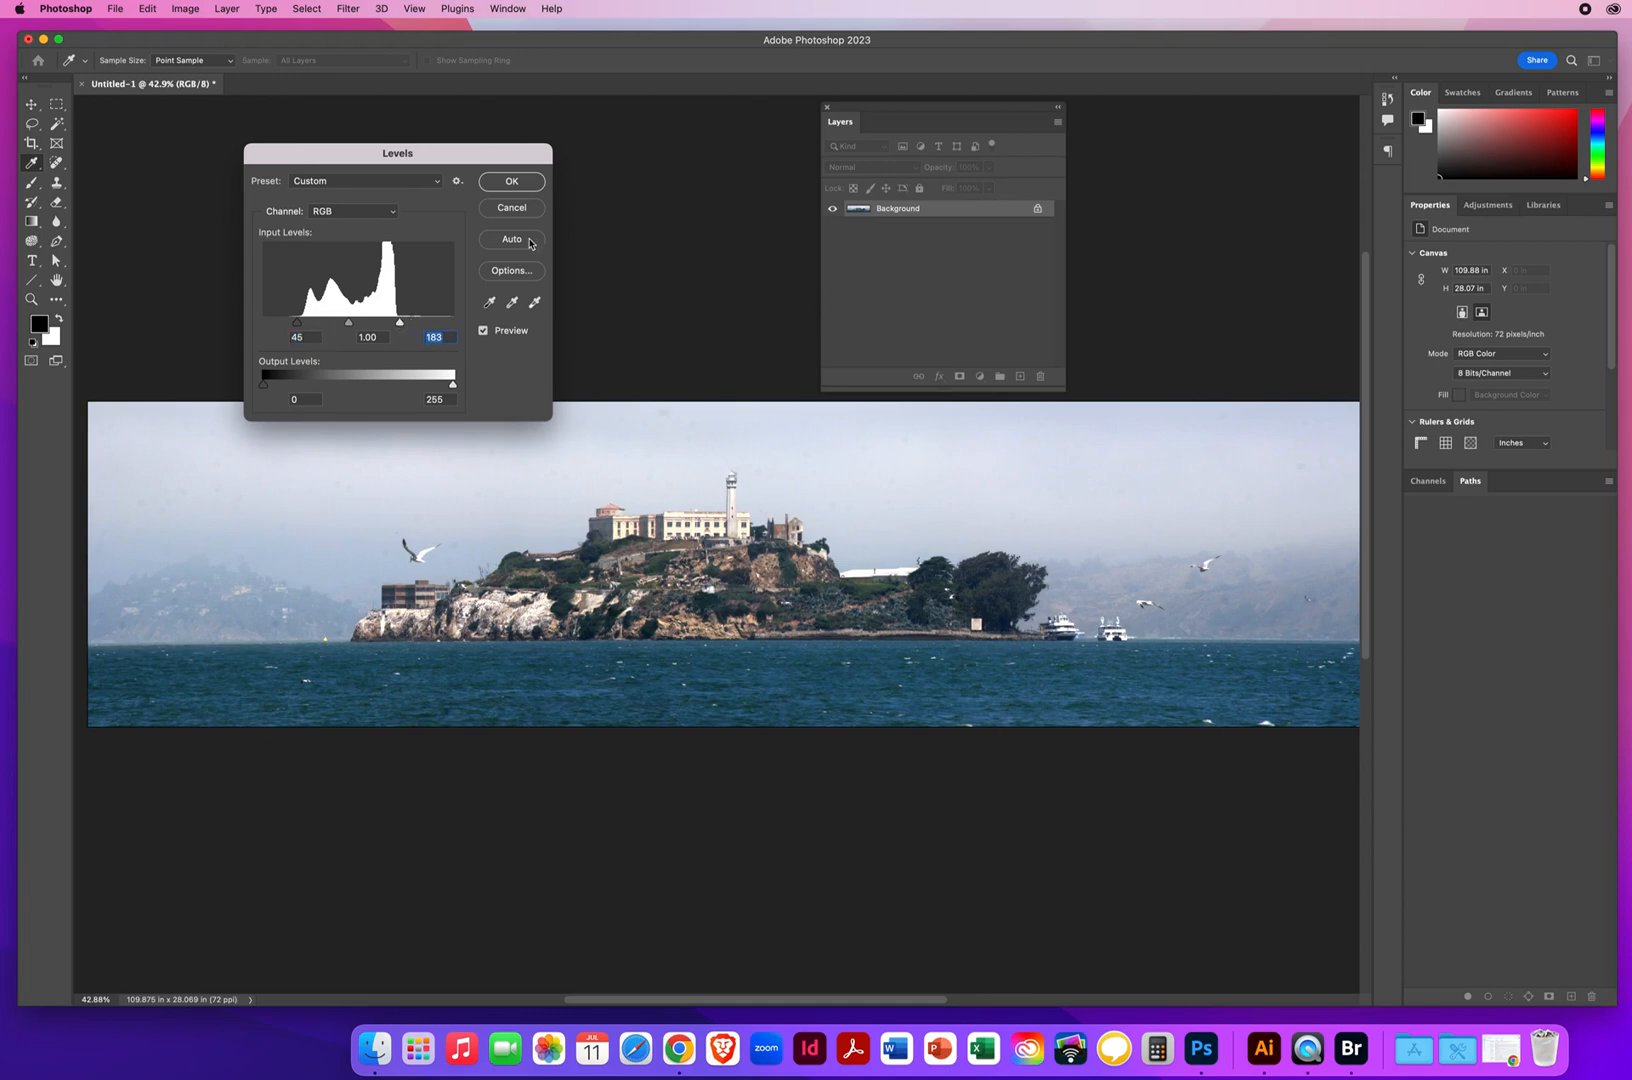
pyautogui.click(484, 331)
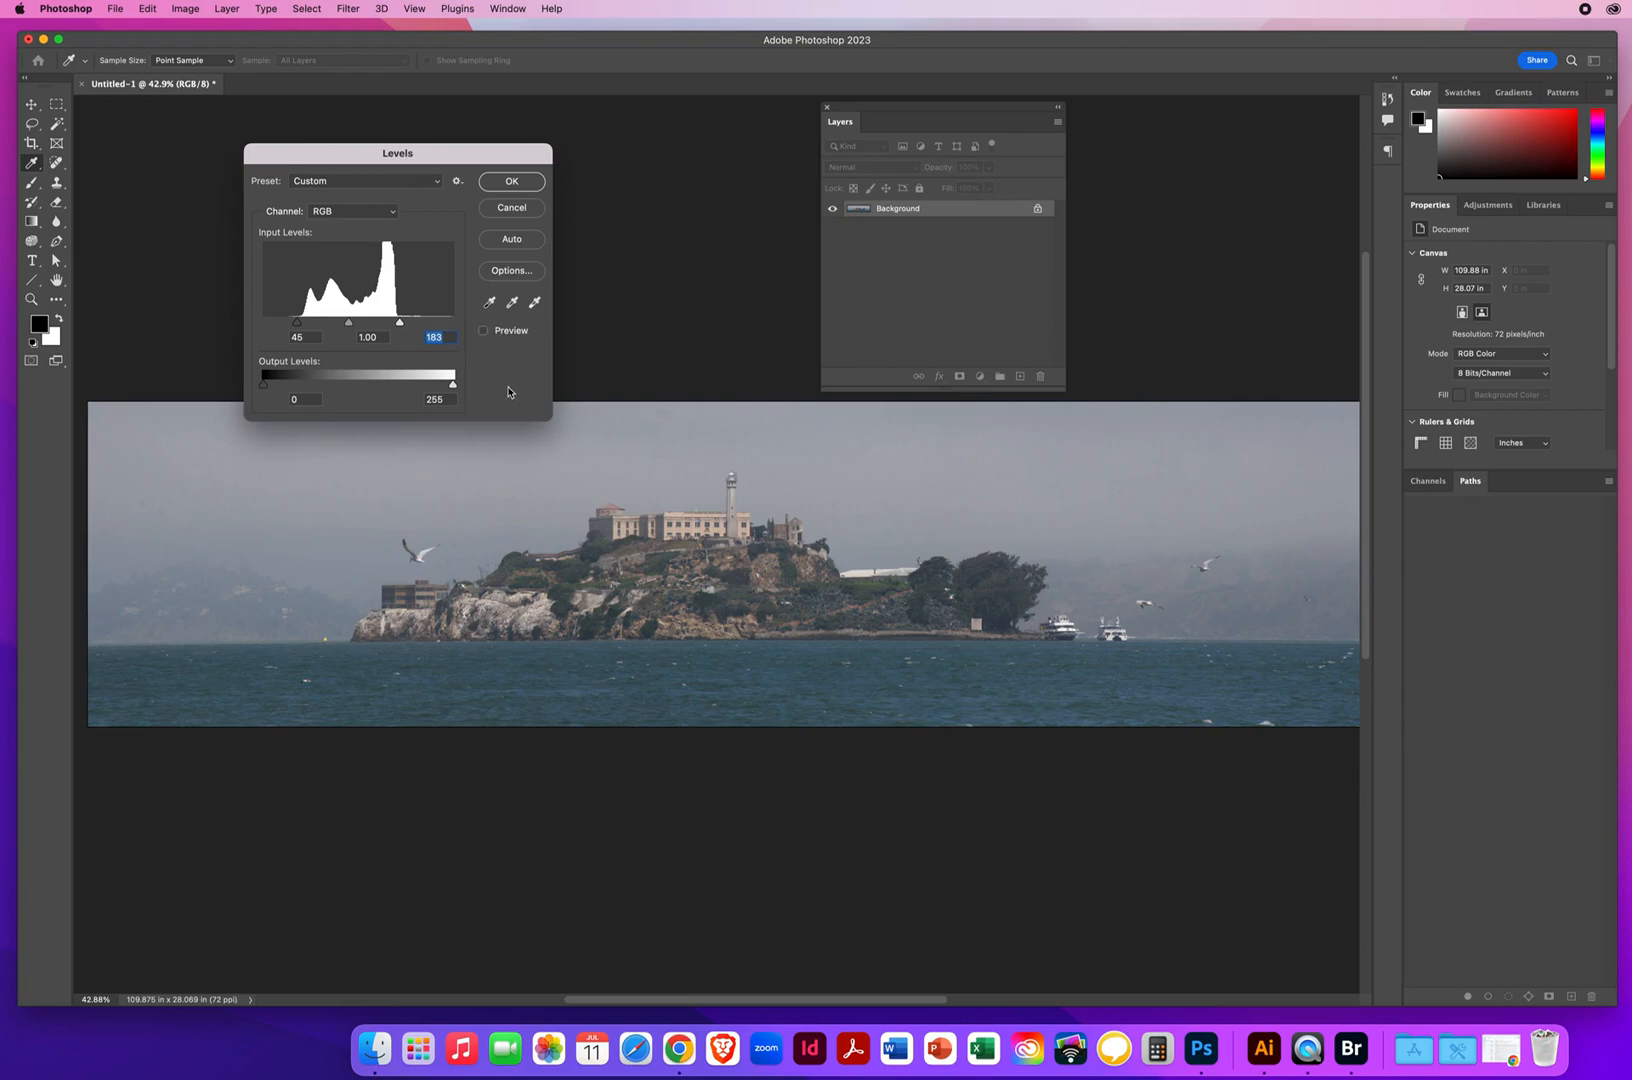
pyautogui.click(485, 332)
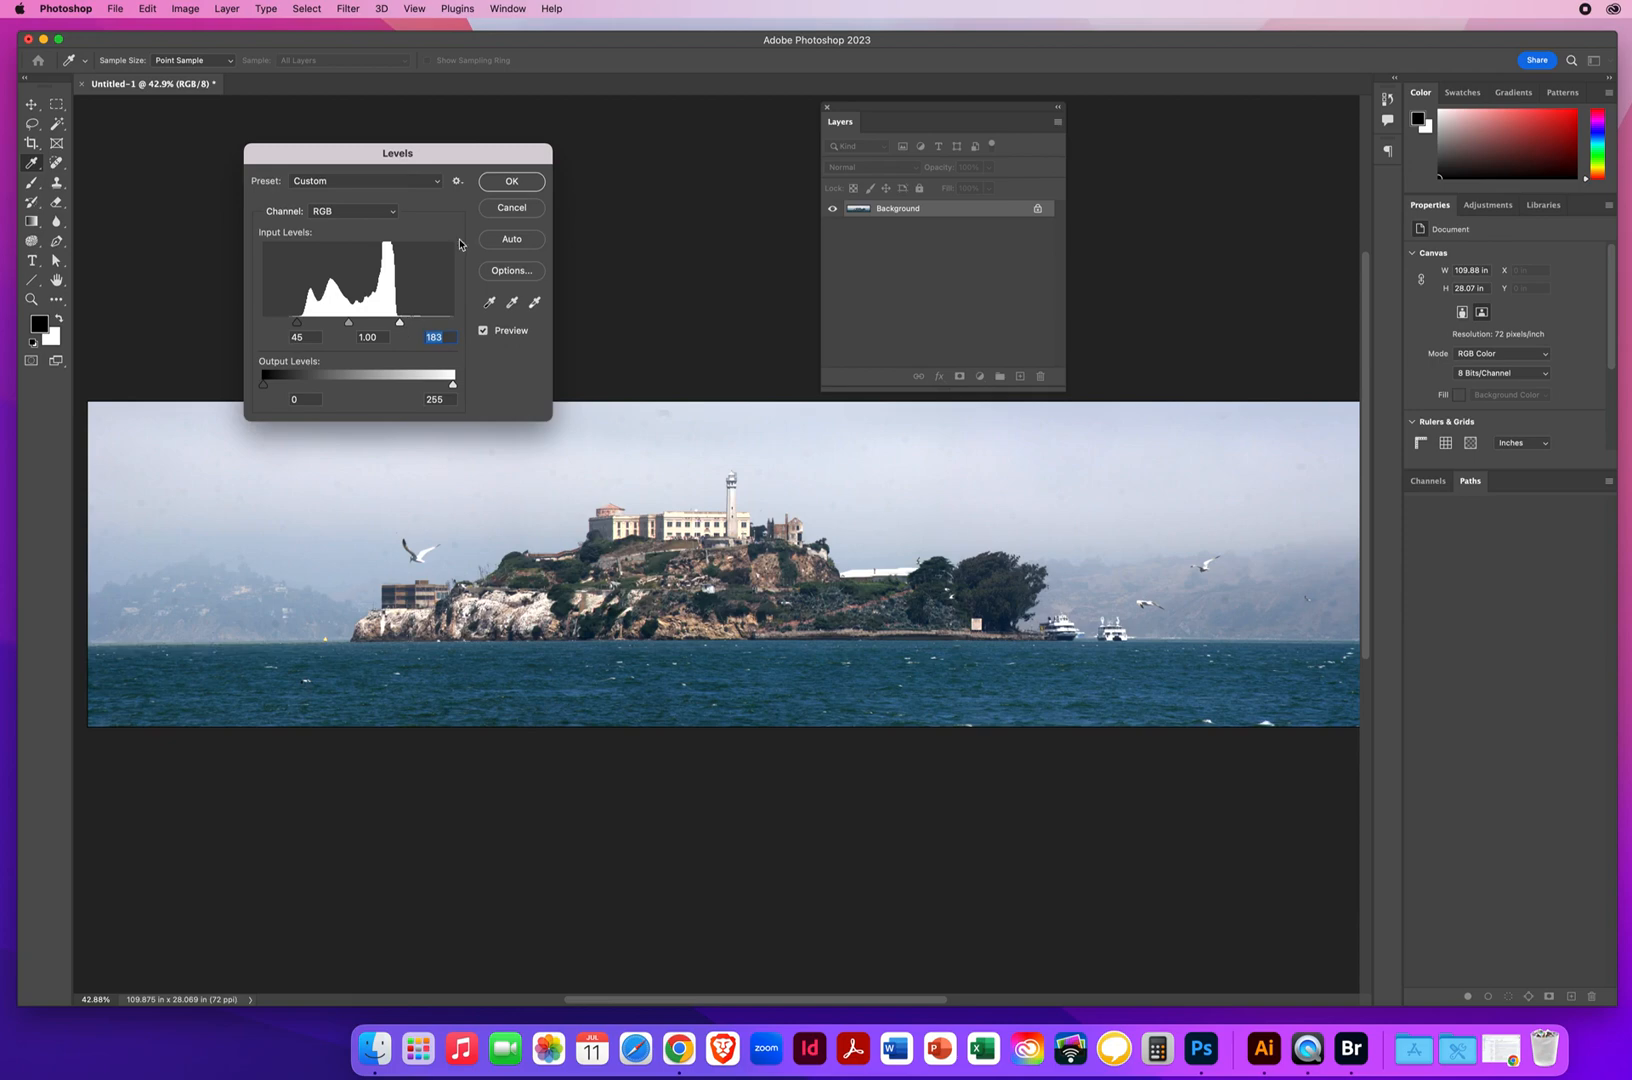
pyautogui.click(501, 182)
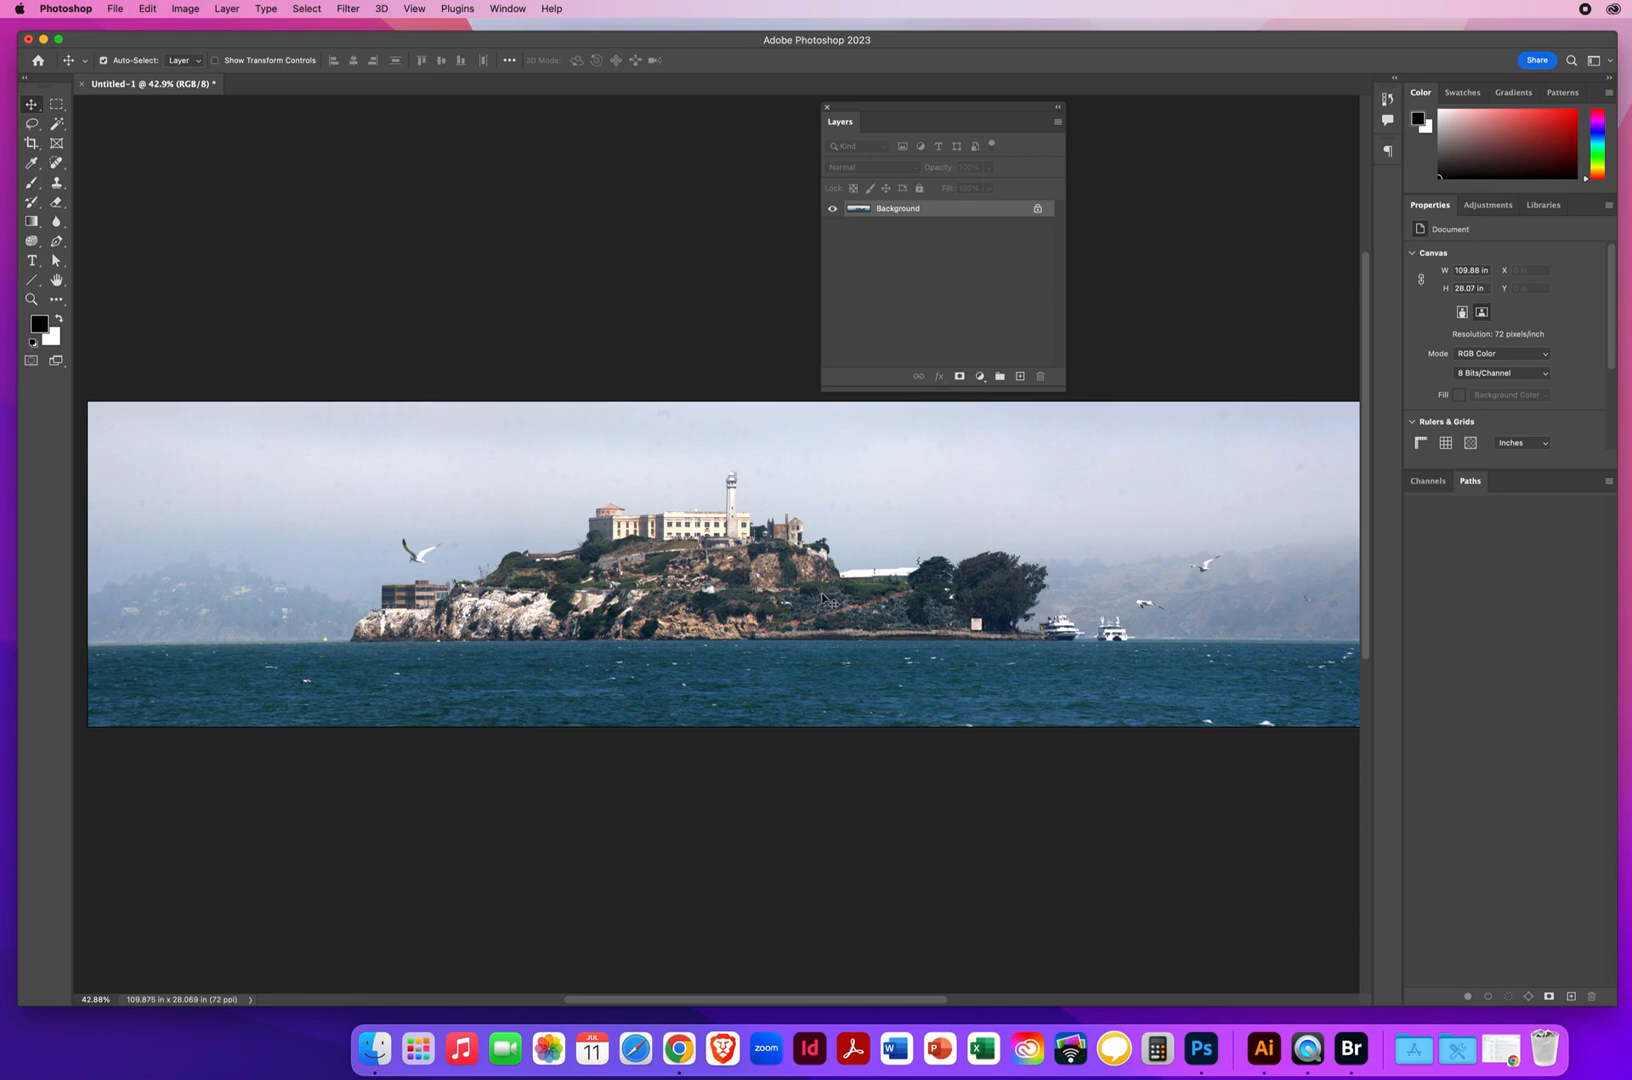
# Start a Hue/Saturation adjustment on the panorama and raise the Greens saturation to +58
pyautogui.click(190, 10)
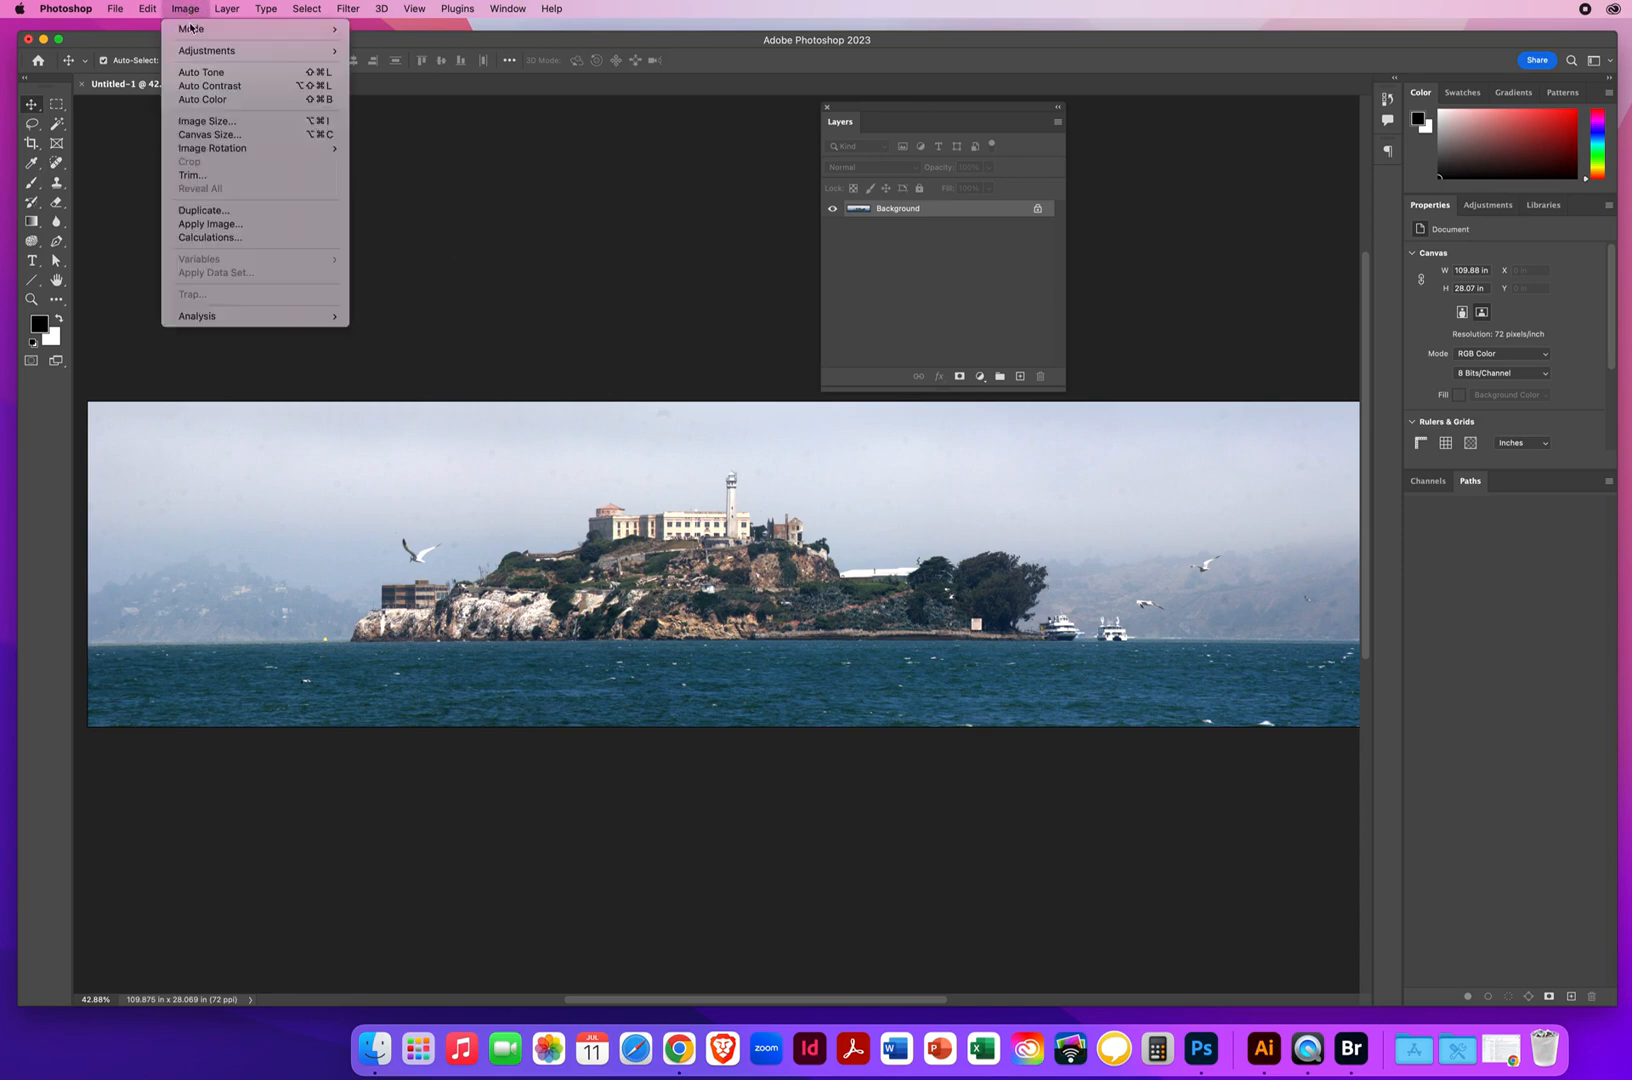
pyautogui.moveTo(190, 53)
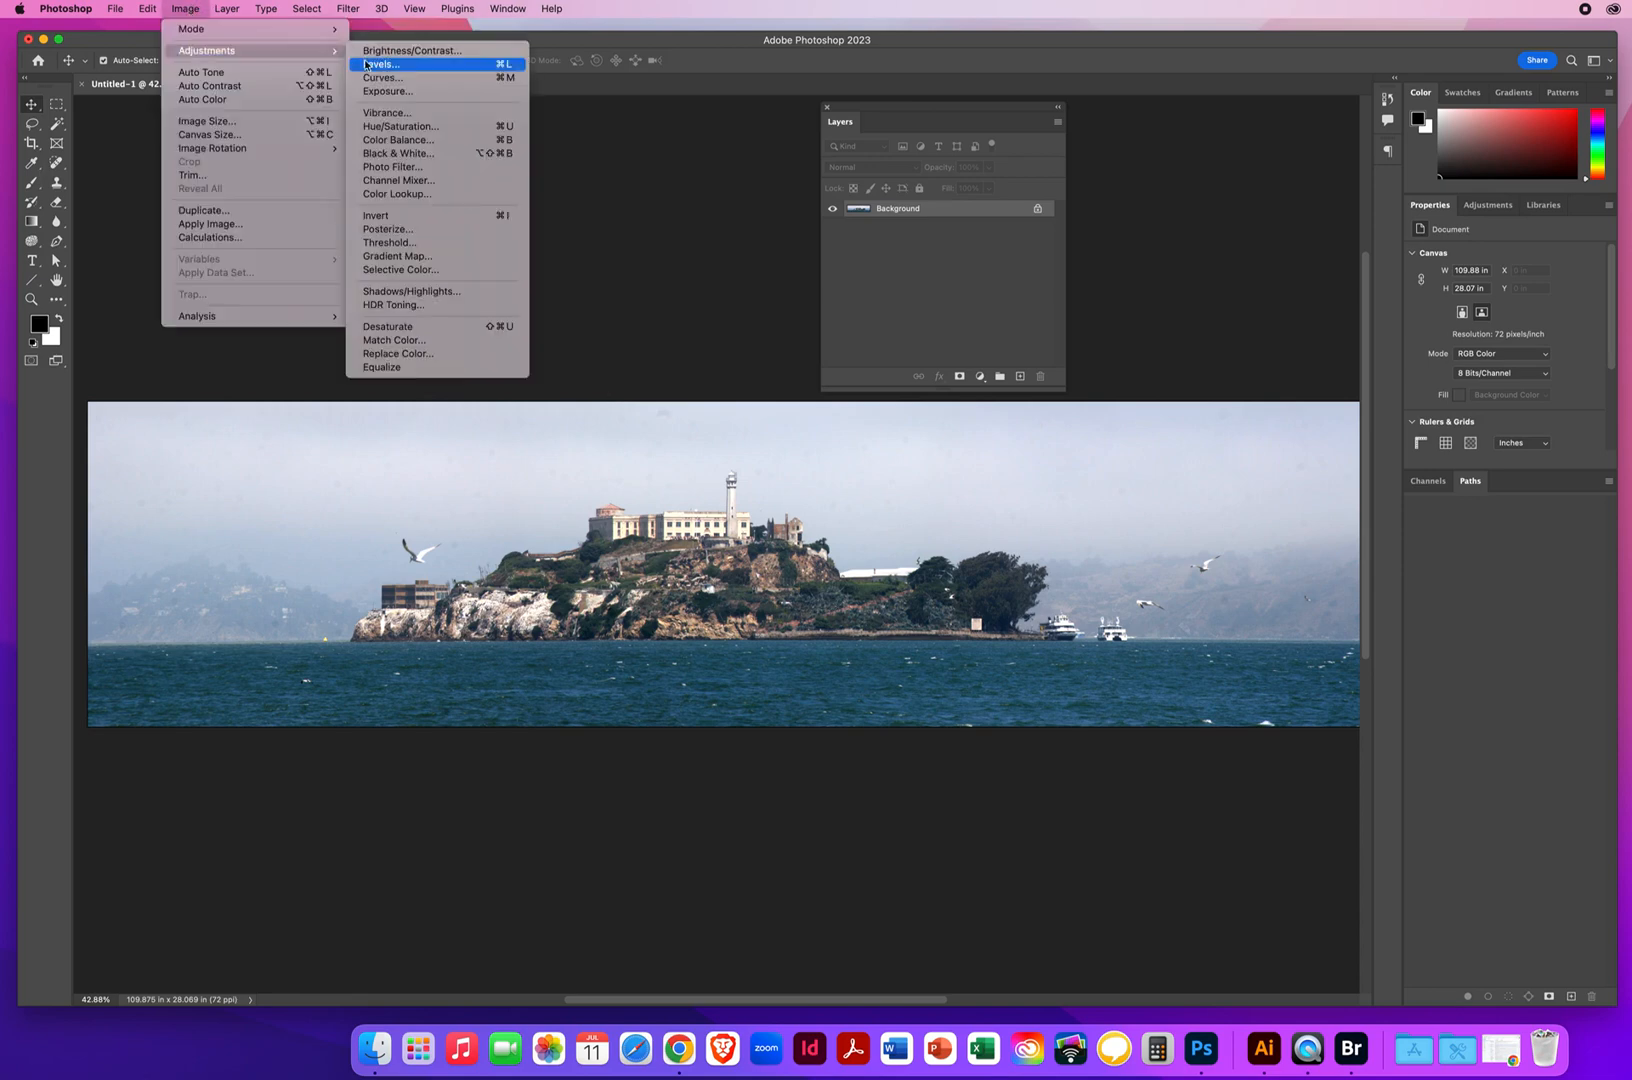
pyautogui.click(395, 128)
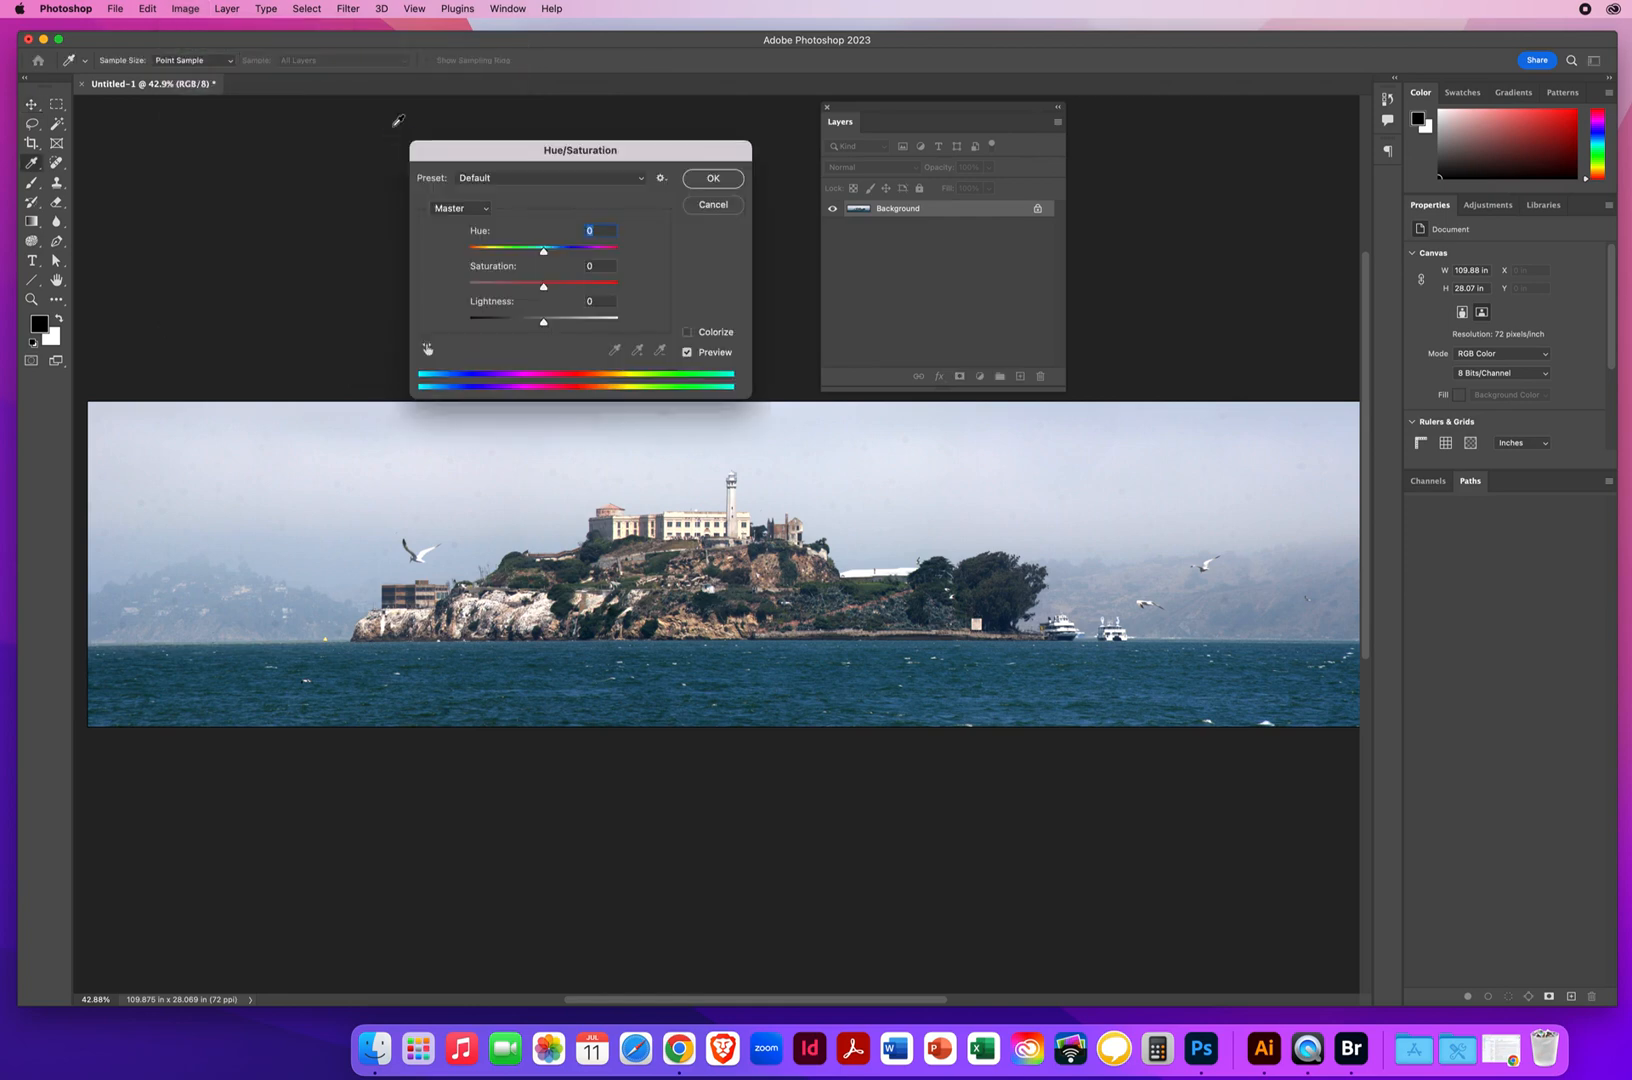
pyautogui.moveTo(487, 156); pyautogui.dragTo(490, 118)
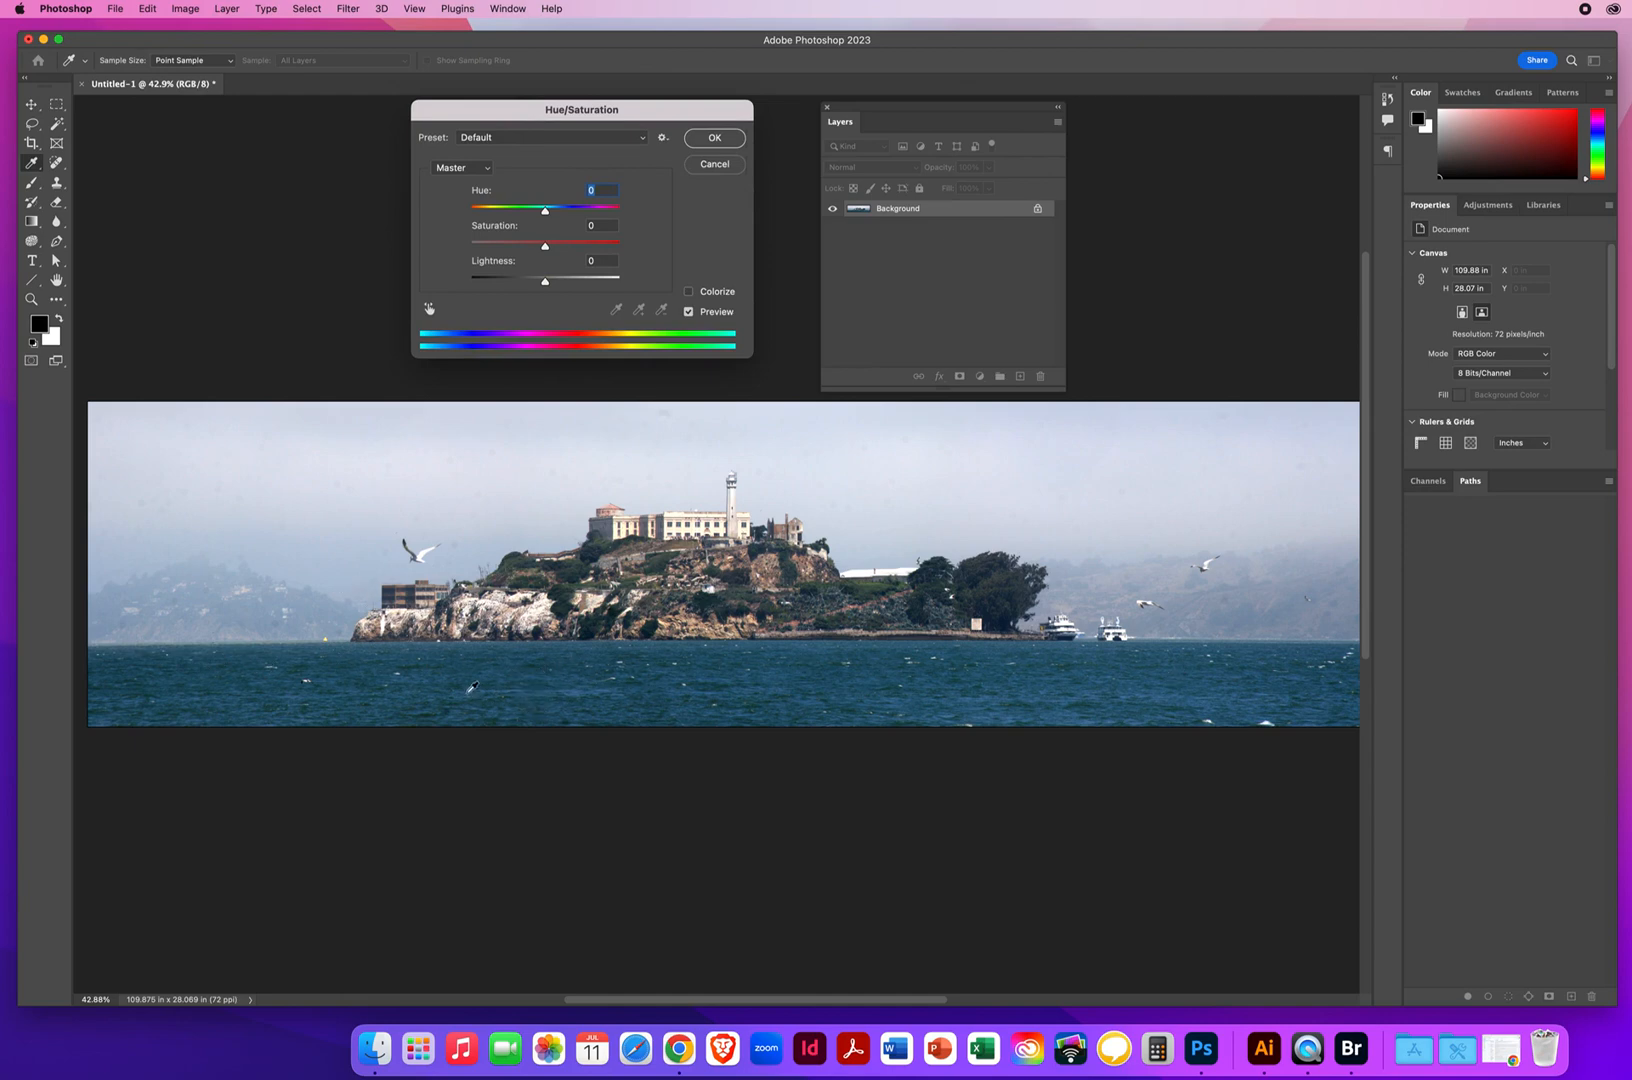
pyautogui.click(456, 169)
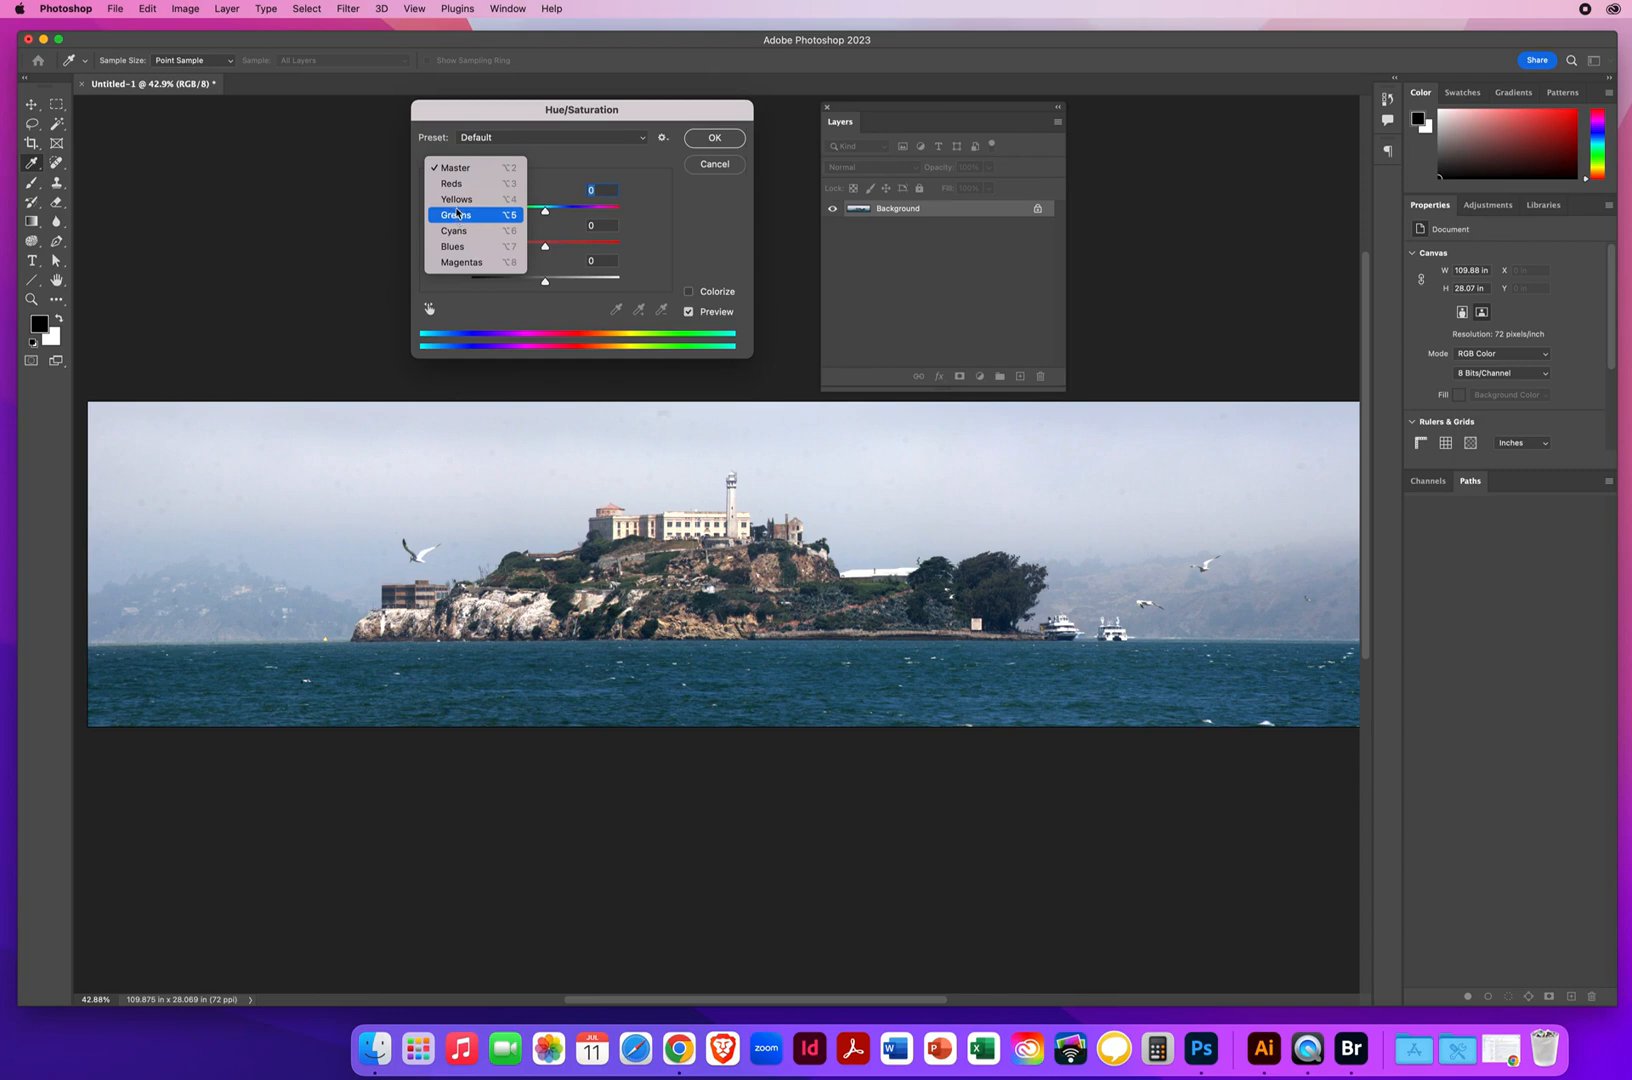
pyautogui.click(456, 215)
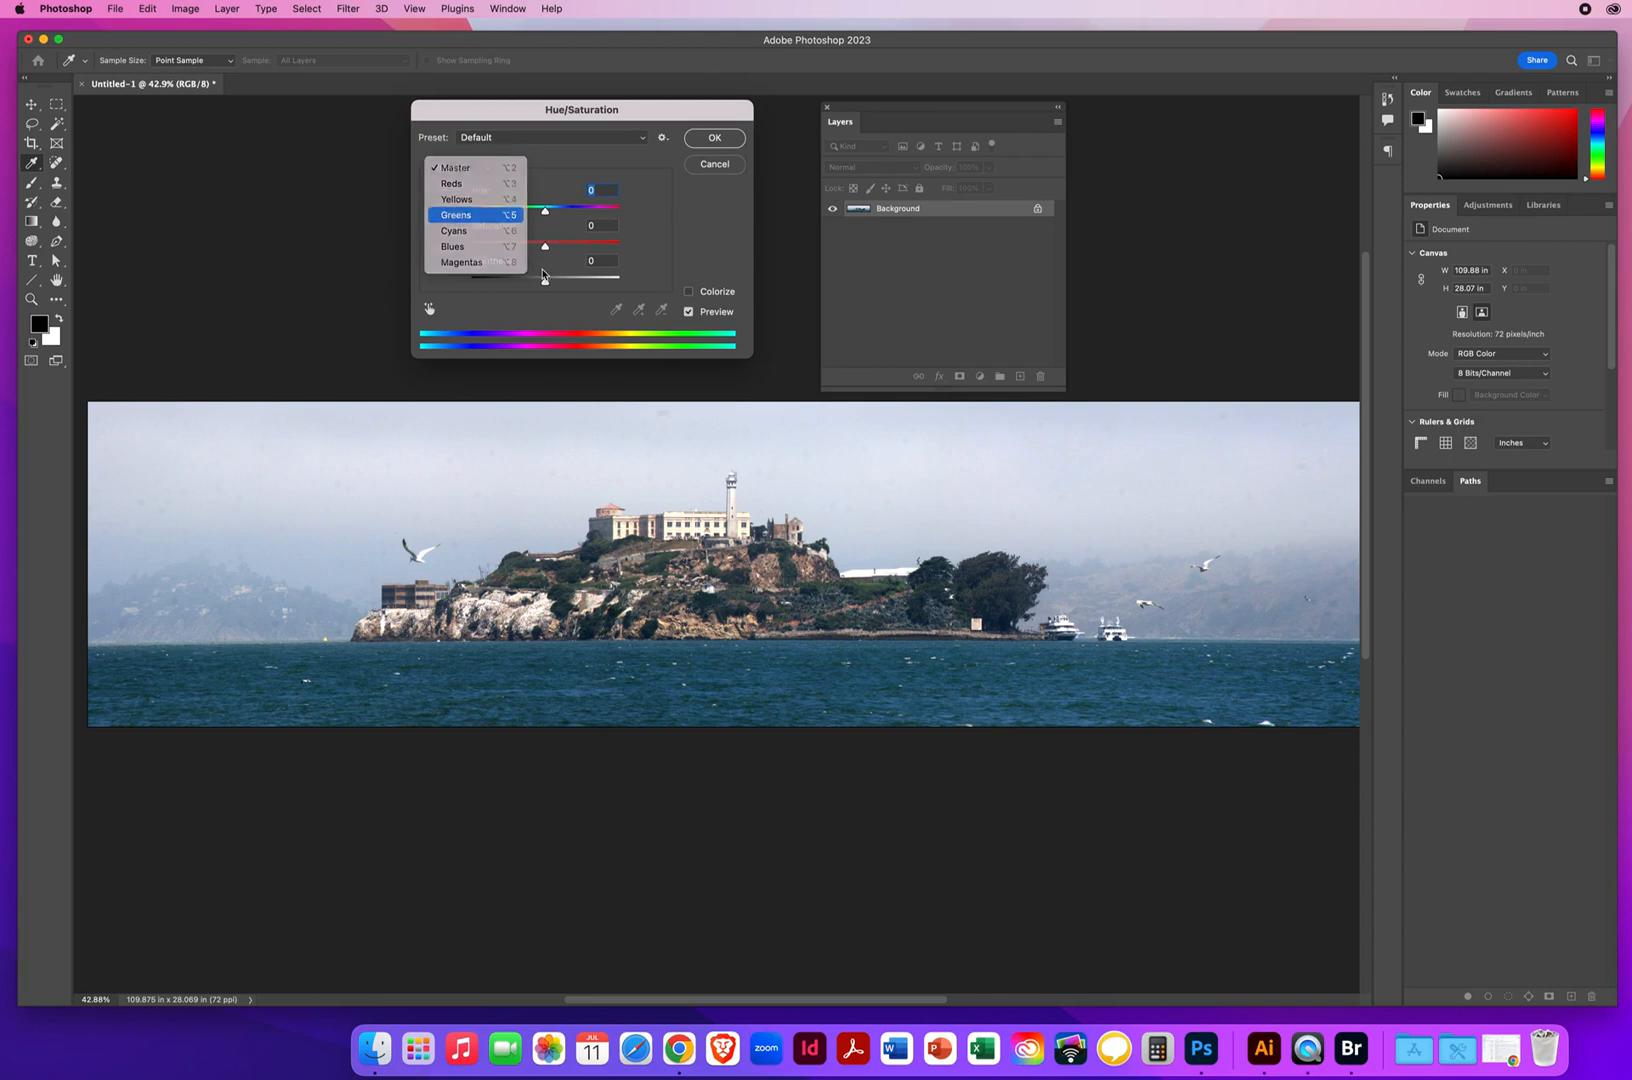
pyautogui.moveTo(545, 249); pyautogui.dragTo(588, 248)
# Raise the Yellows saturation to +52 and the Reds saturation to +28, and apply the Hue/Saturation adjustment
pyautogui.click(458, 168)
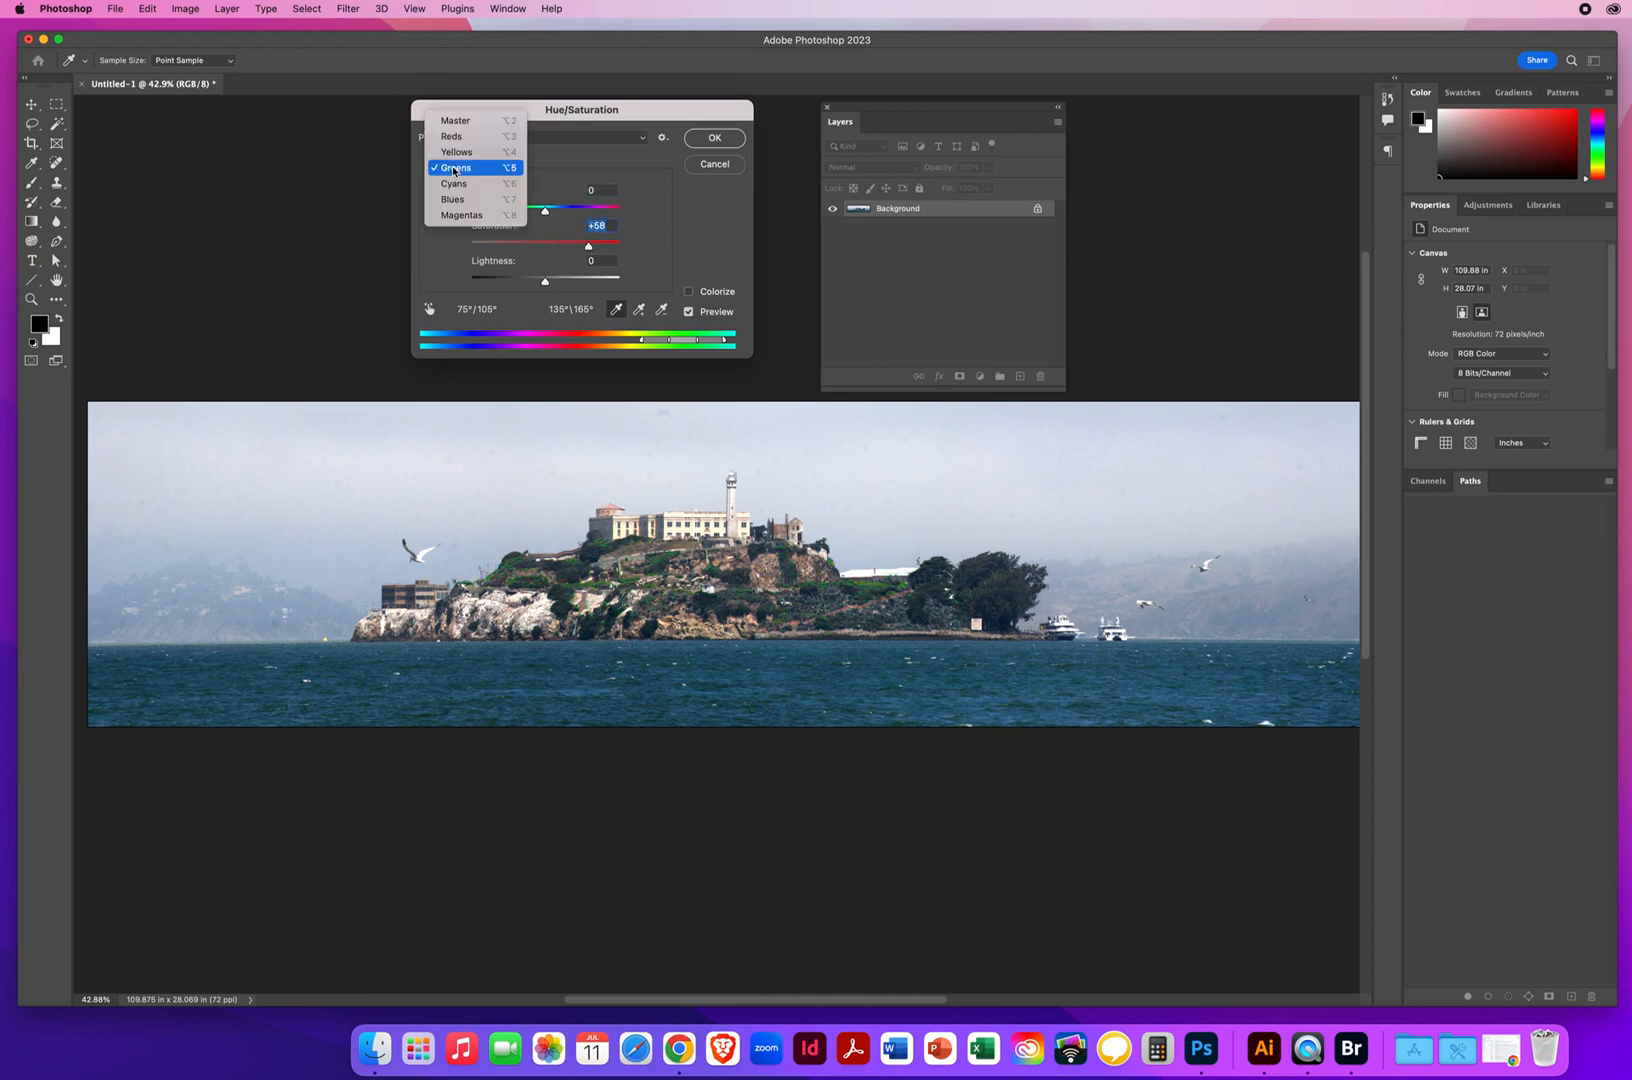
pyautogui.click(456, 152)
pyautogui.moveTo(546, 247); pyautogui.dragTo(581, 248)
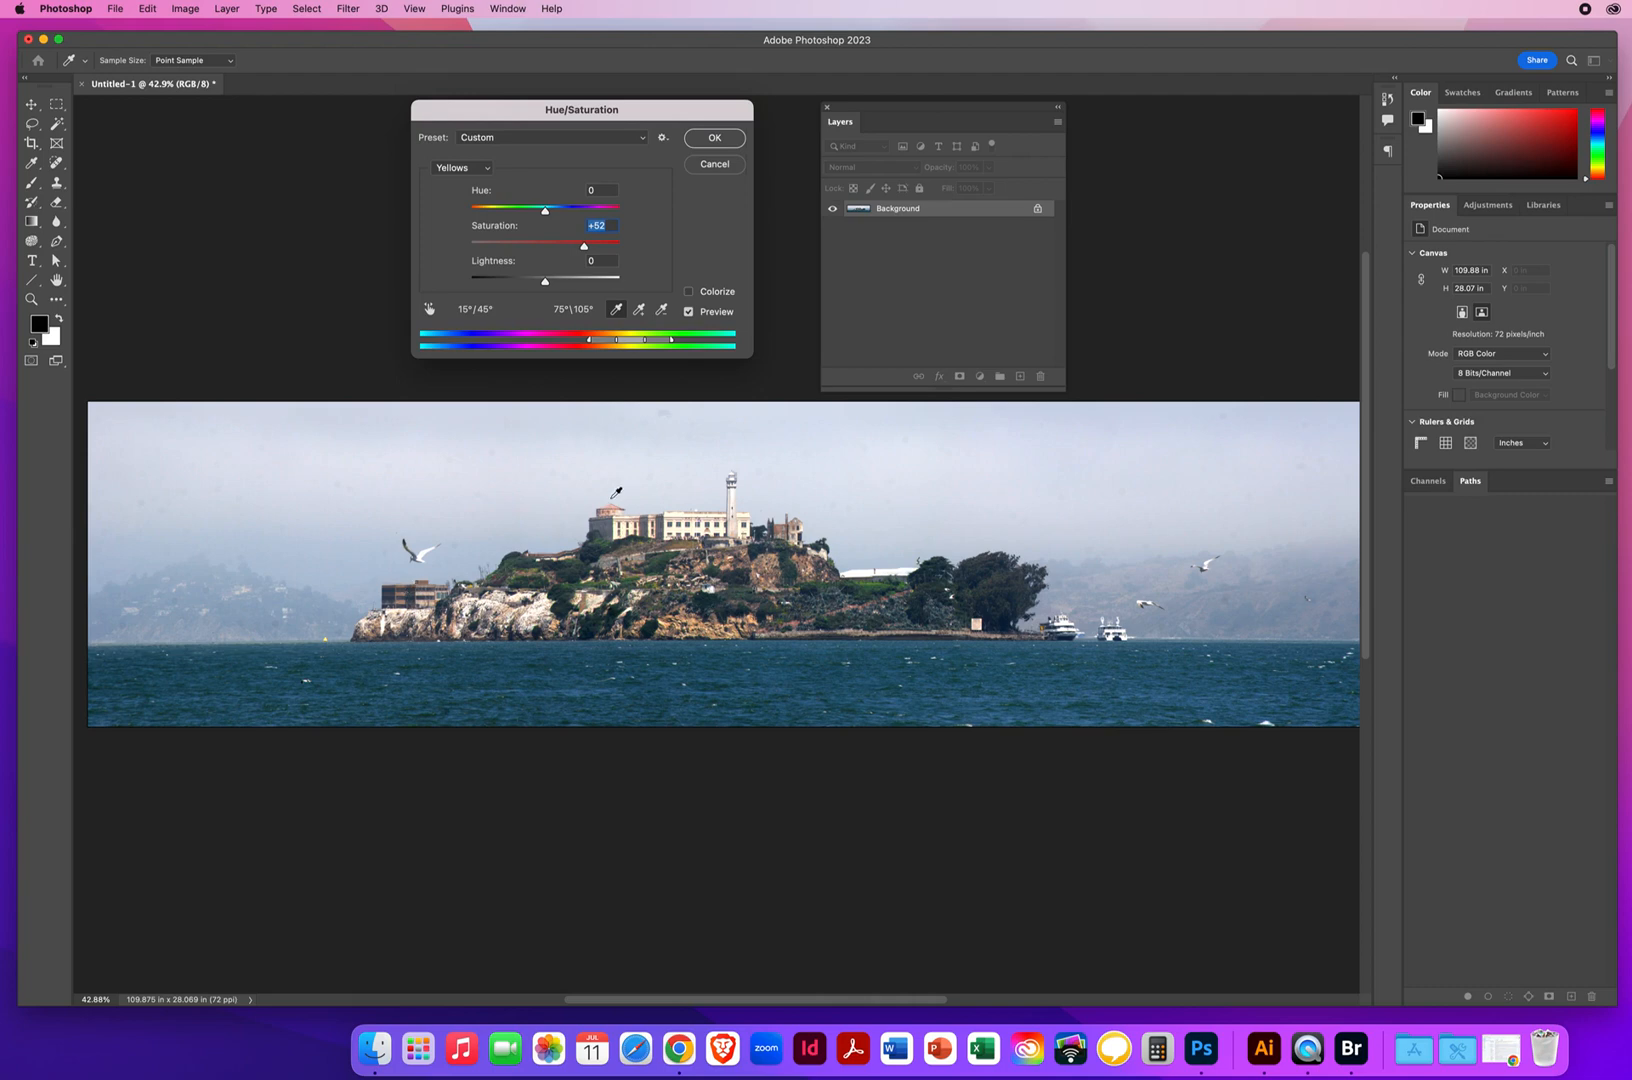
pyautogui.click(459, 170)
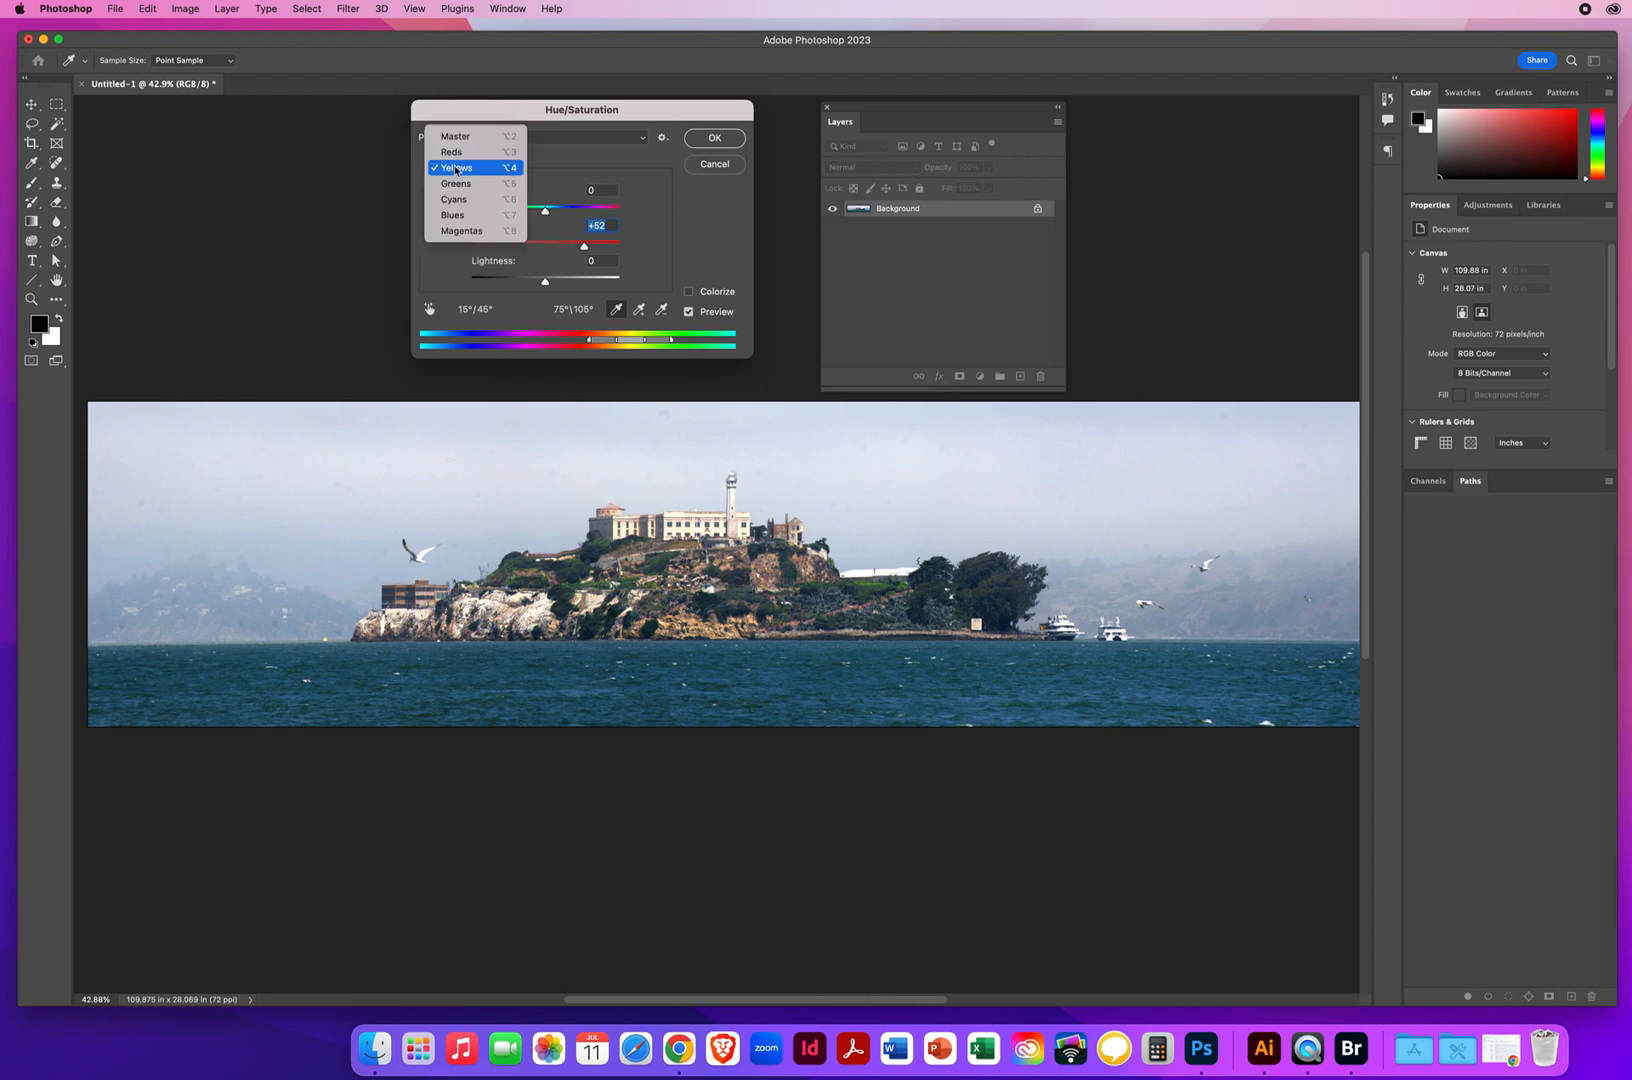
pyautogui.press('Return')
pyautogui.moveTo(546, 251)
pyautogui.mouseDown()
pyautogui.moveTo(596, 251)
pyautogui.moveTo(566, 251)
pyautogui.mouseUp()
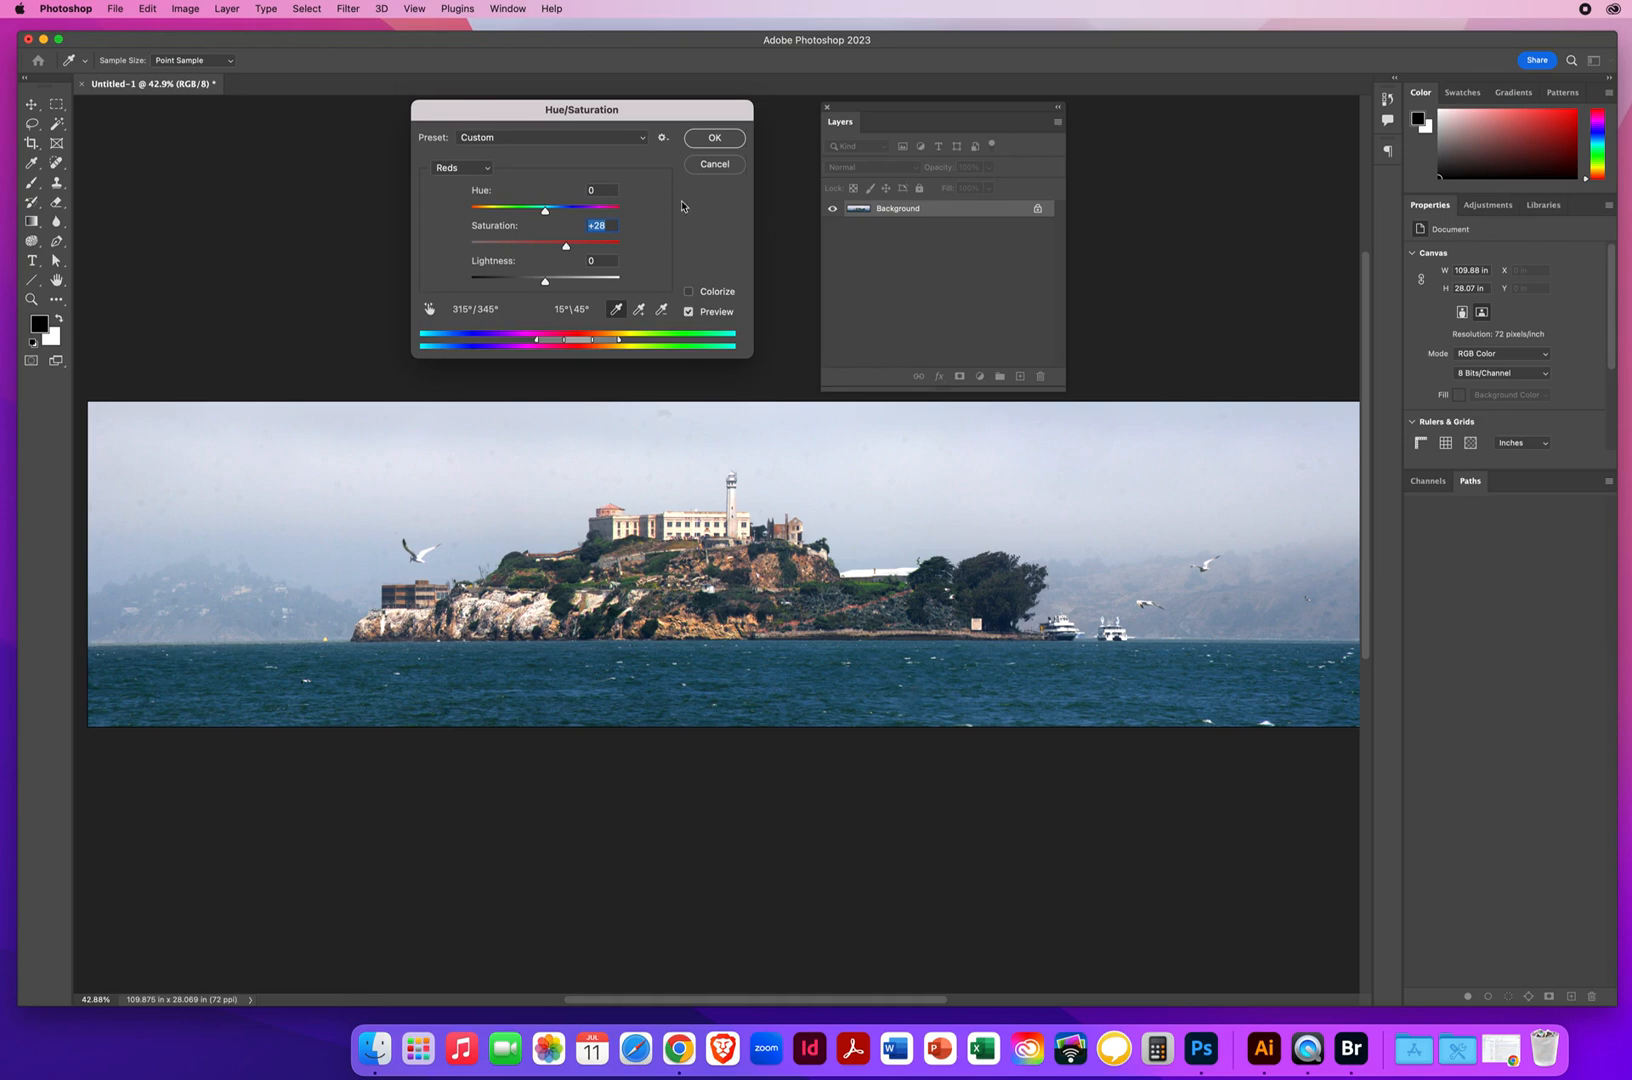
pyautogui.click(715, 139)
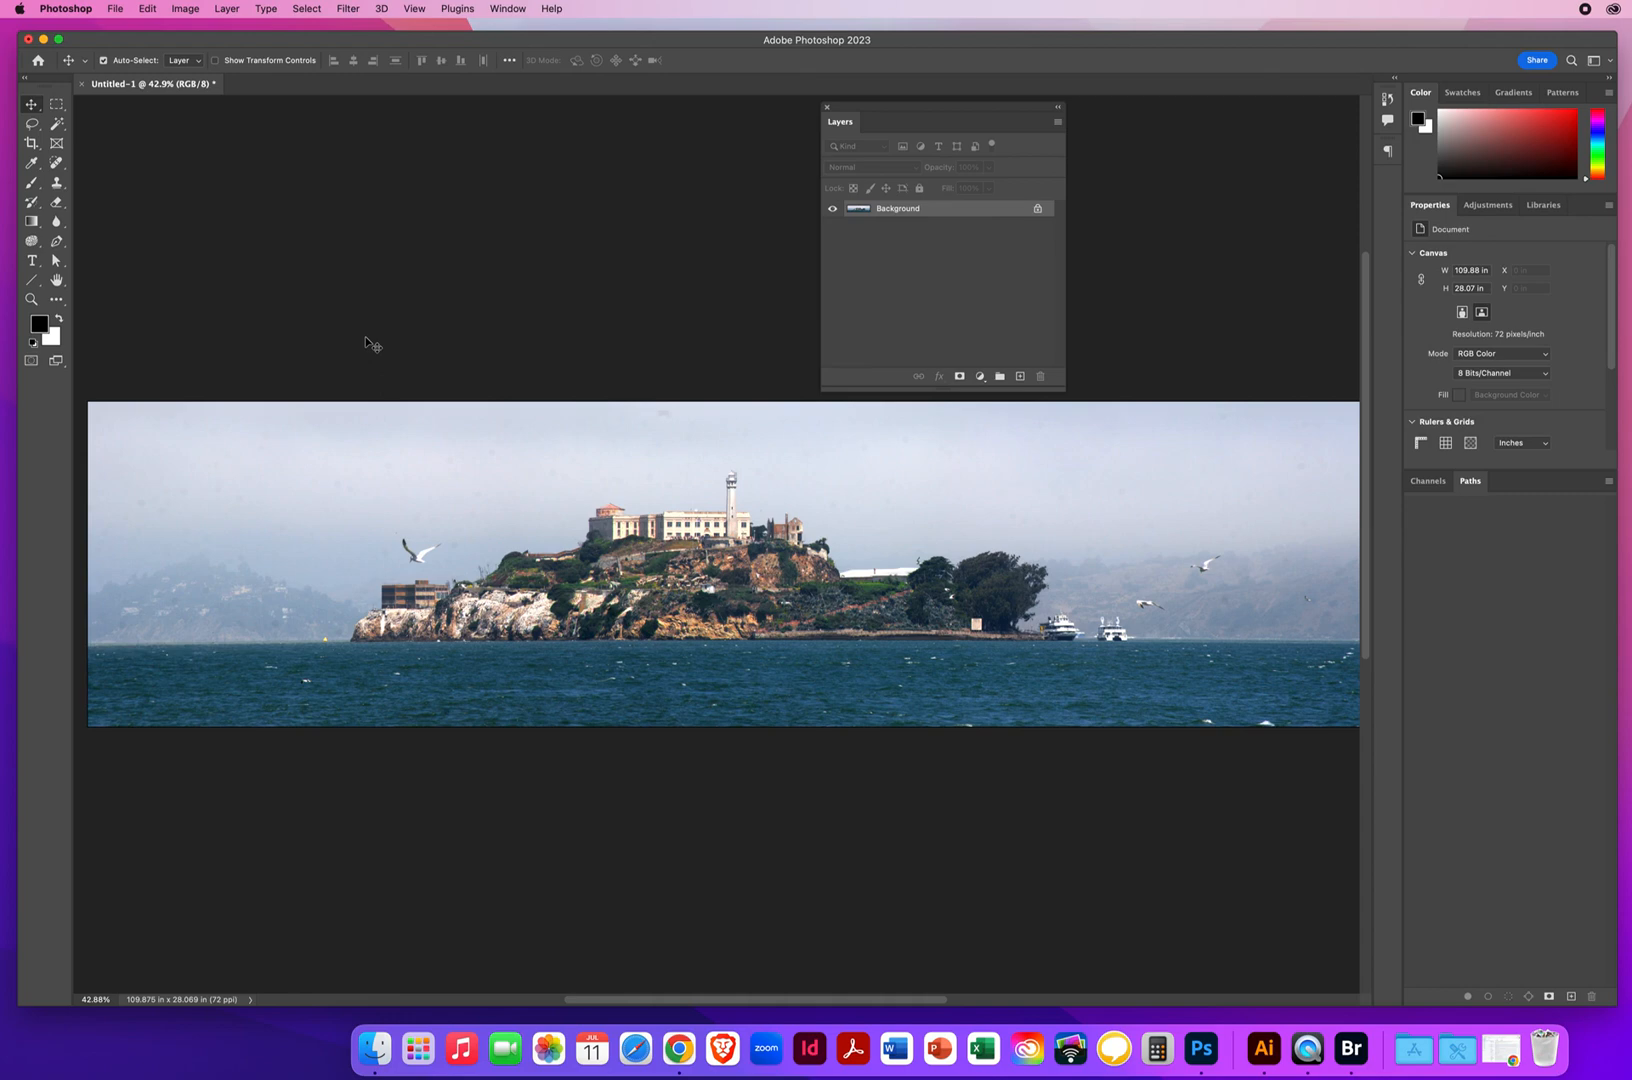
# Heal the leftover spots near the top of the sky, beside the left seagull and in the haze near the right seagulls
pyautogui.click(56, 164)
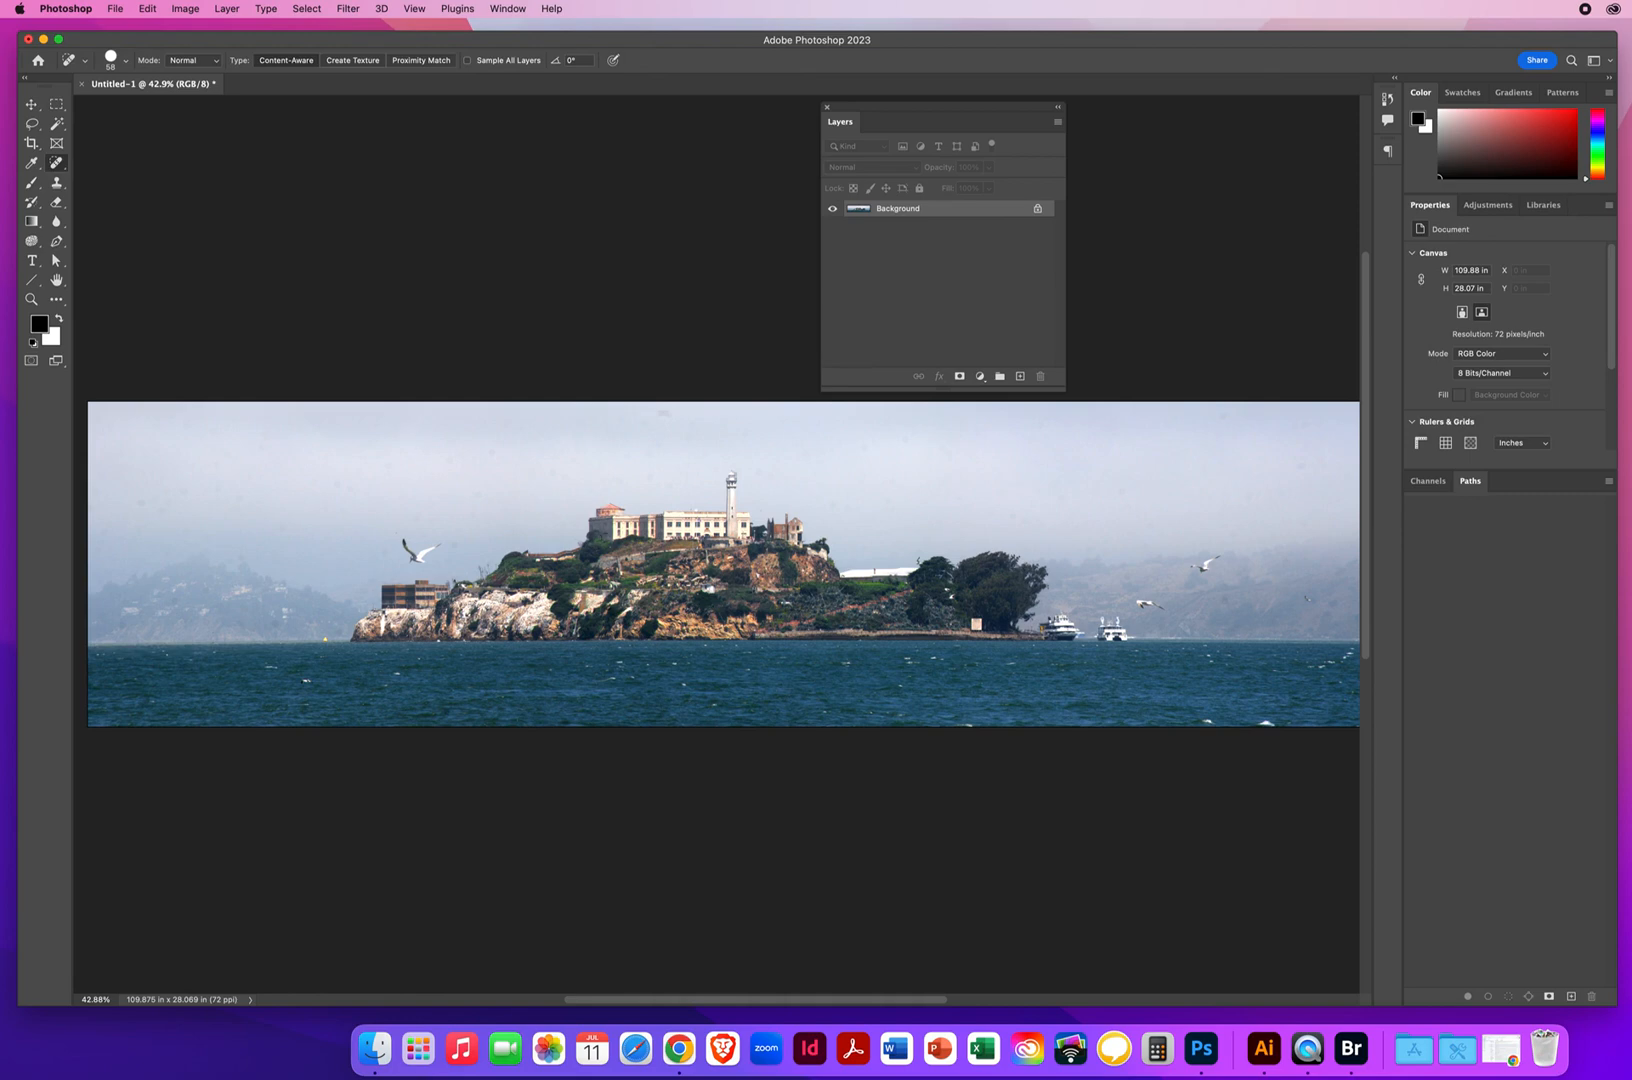
pyautogui.moveTo(674, 415); pyautogui.dragTo(660, 413)
pyautogui.moveTo(456, 545); pyautogui.dragTo(456, 545)
pyautogui.moveTo(1218, 414); pyautogui.dragTo(1202, 416)
pyautogui.click(1226, 600)
pyautogui.click(116, 10)
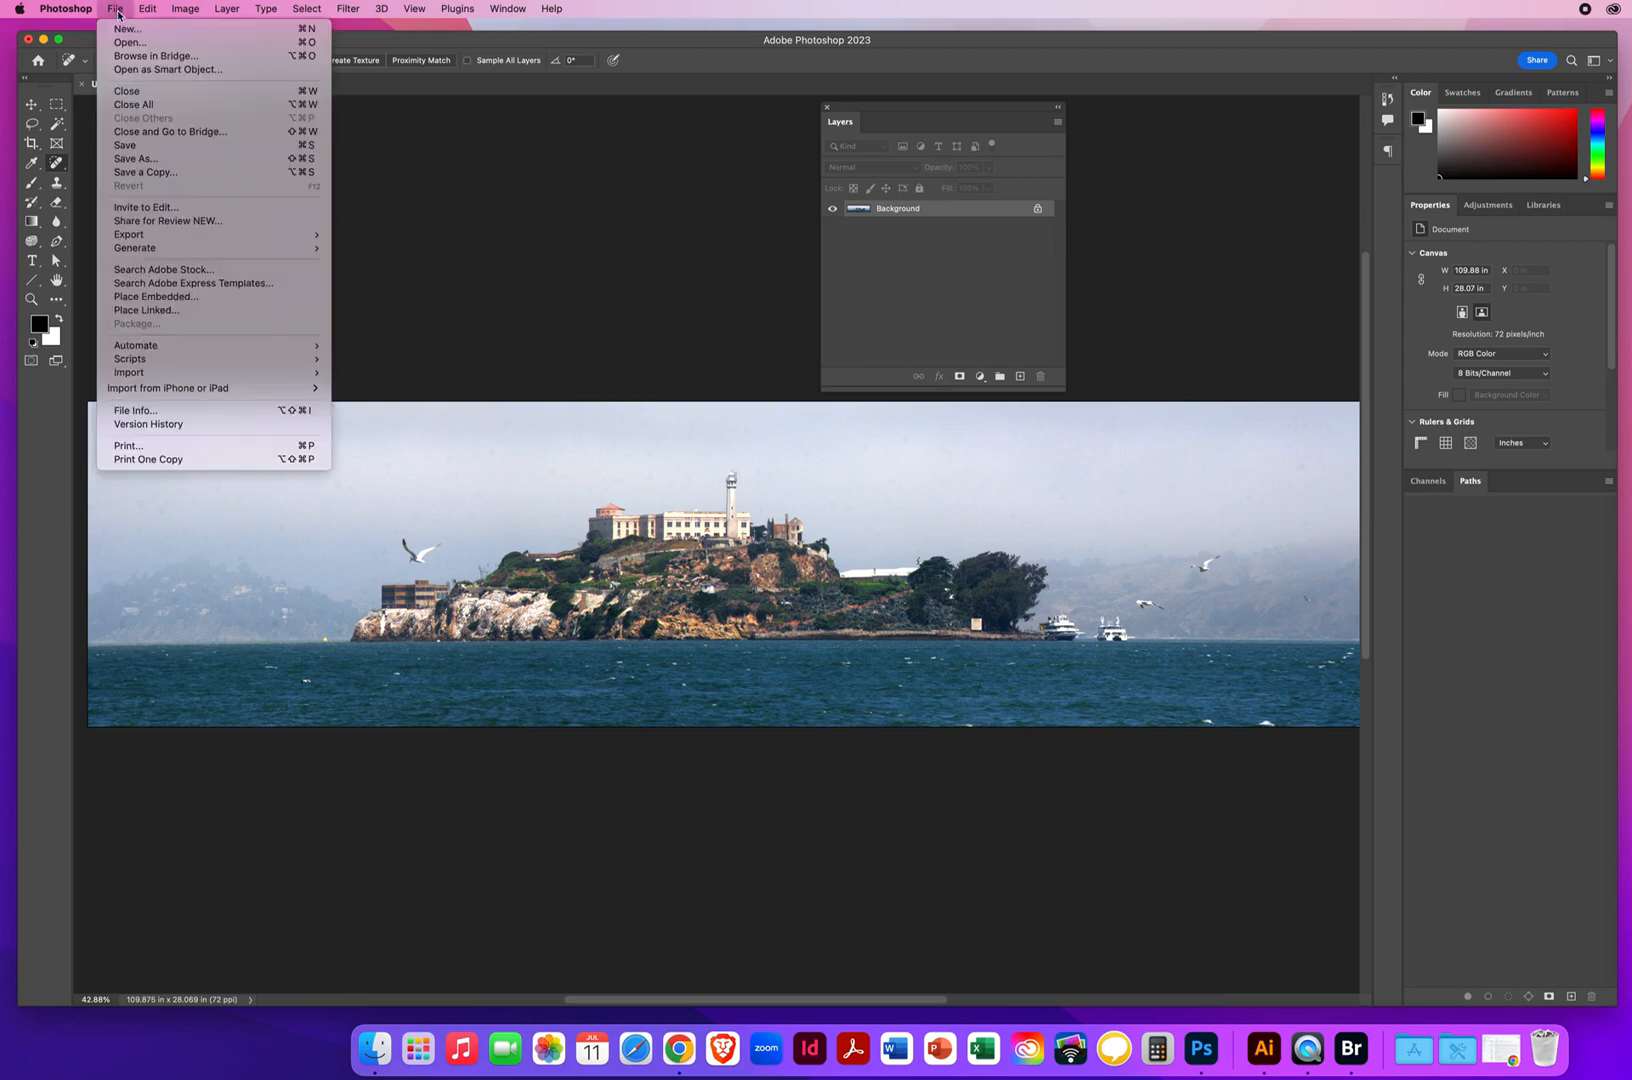
pyautogui.click(146, 174)
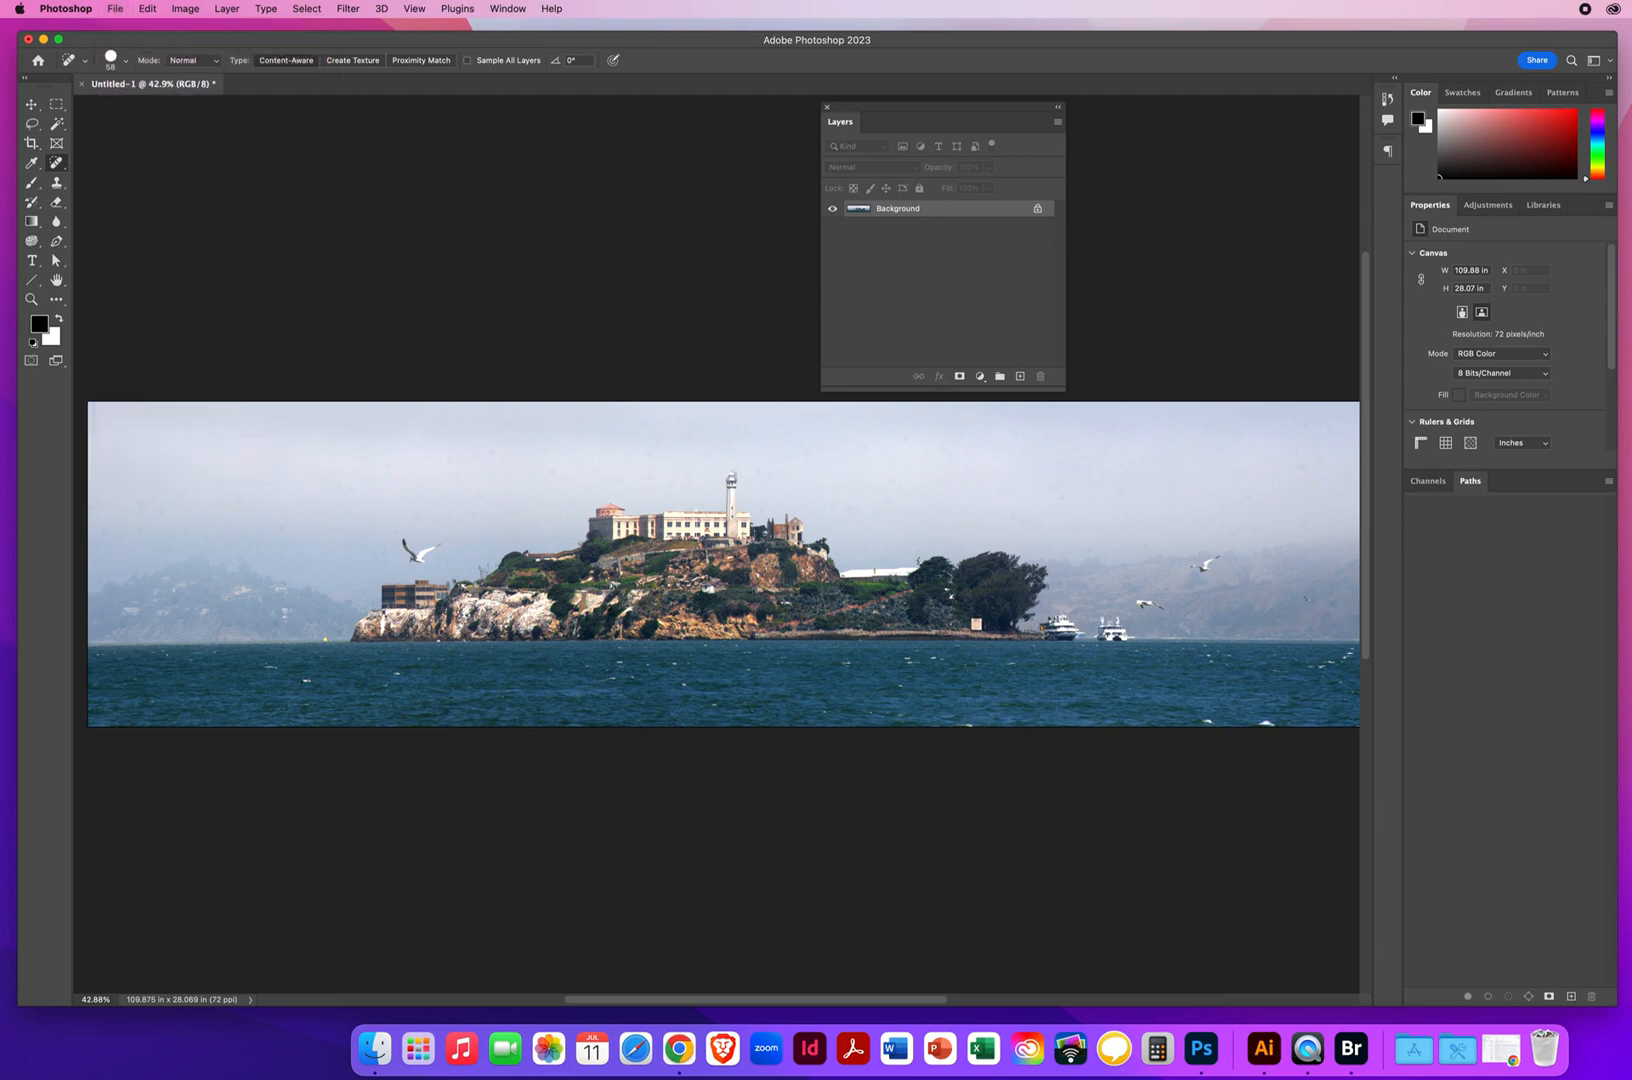
pyautogui.click(712, 573)
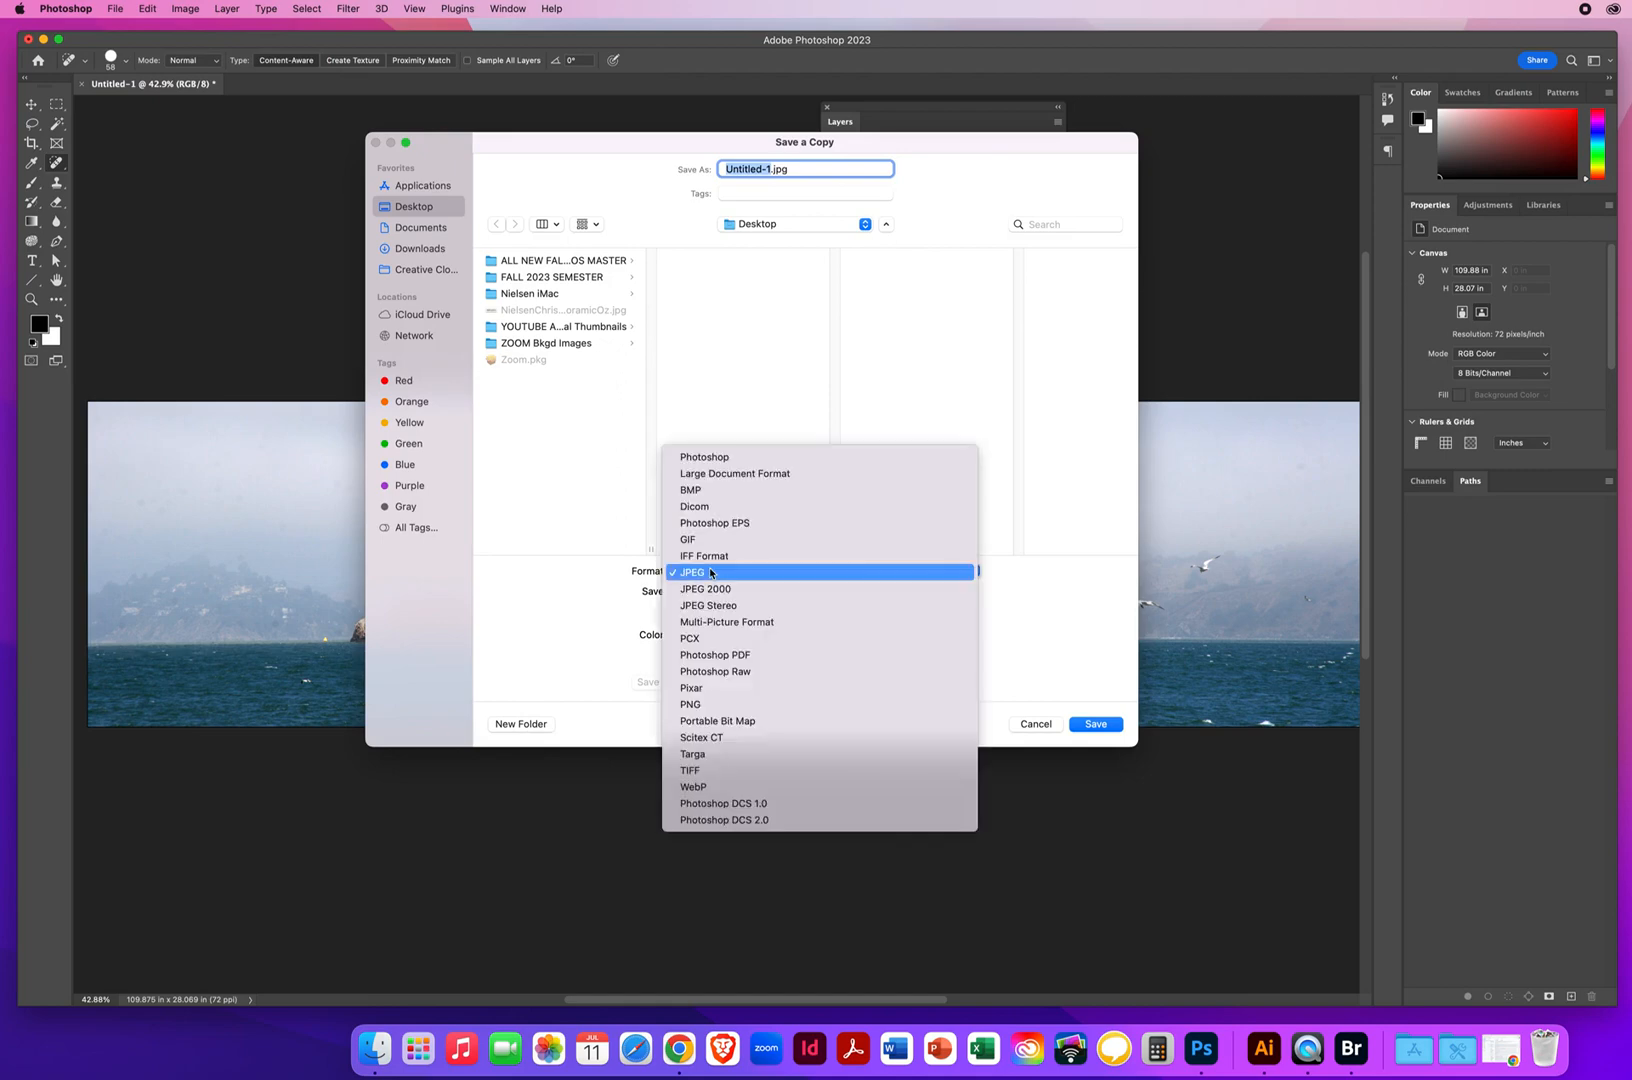
pyautogui.click(710, 572)
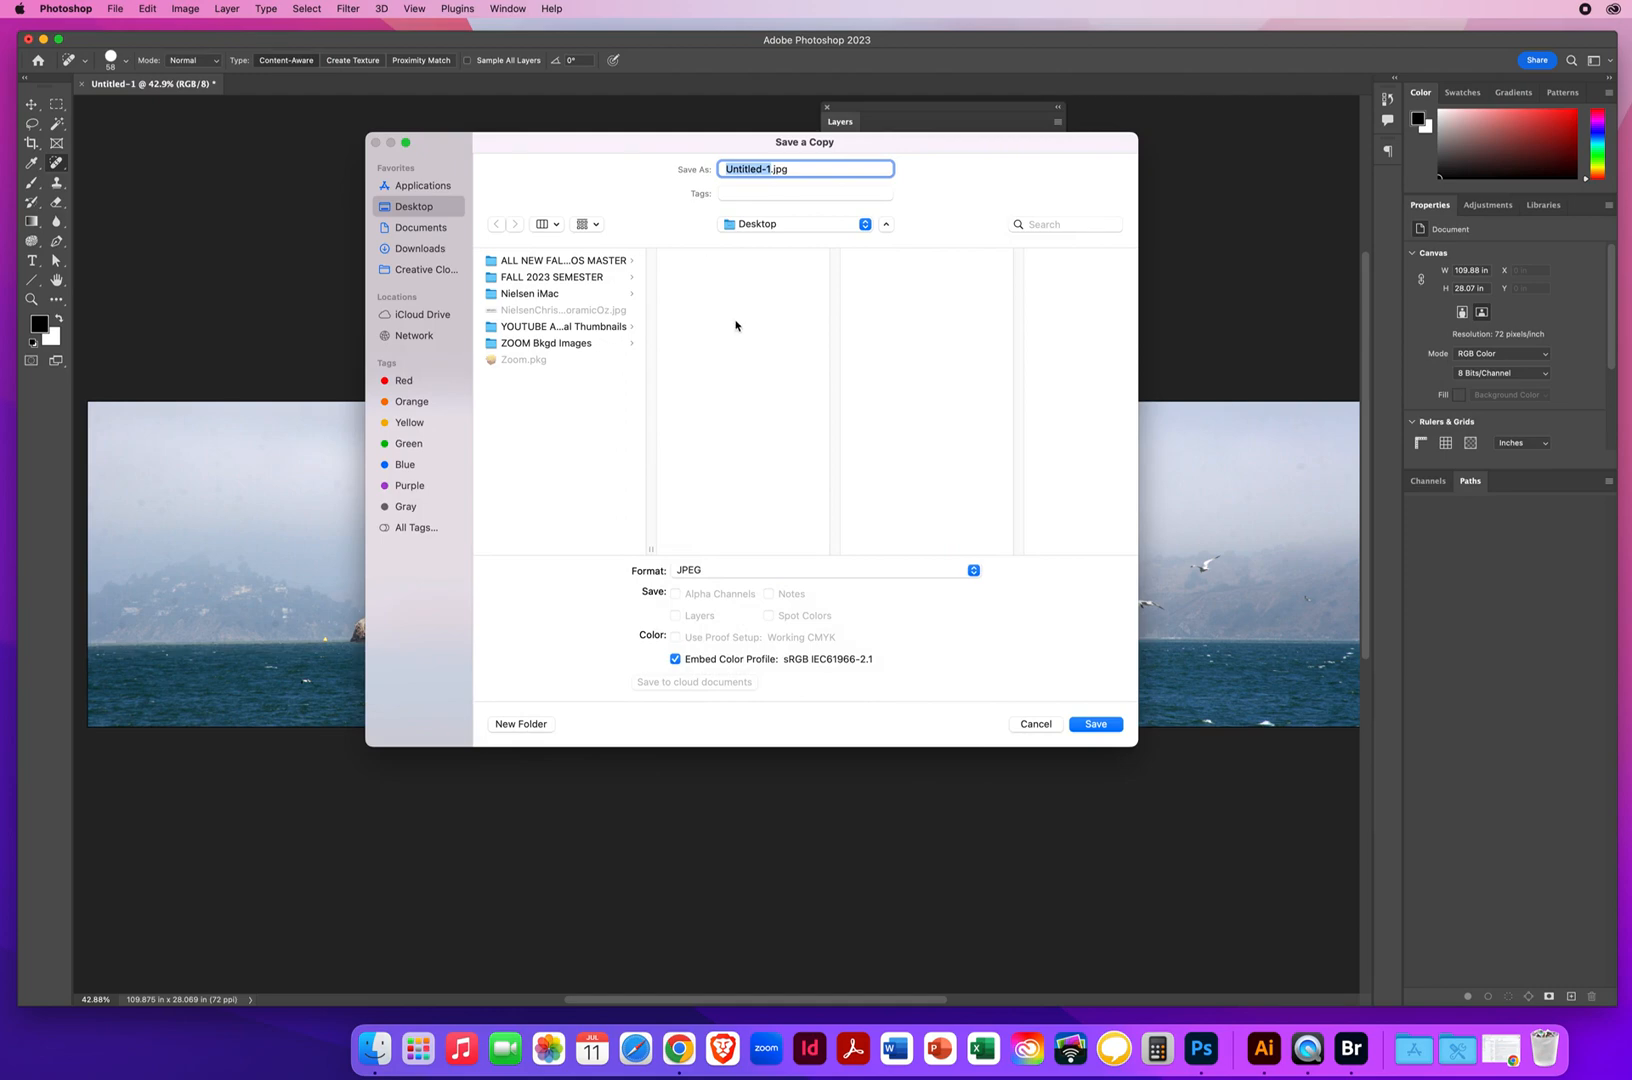
pyautogui.click(1036, 724)
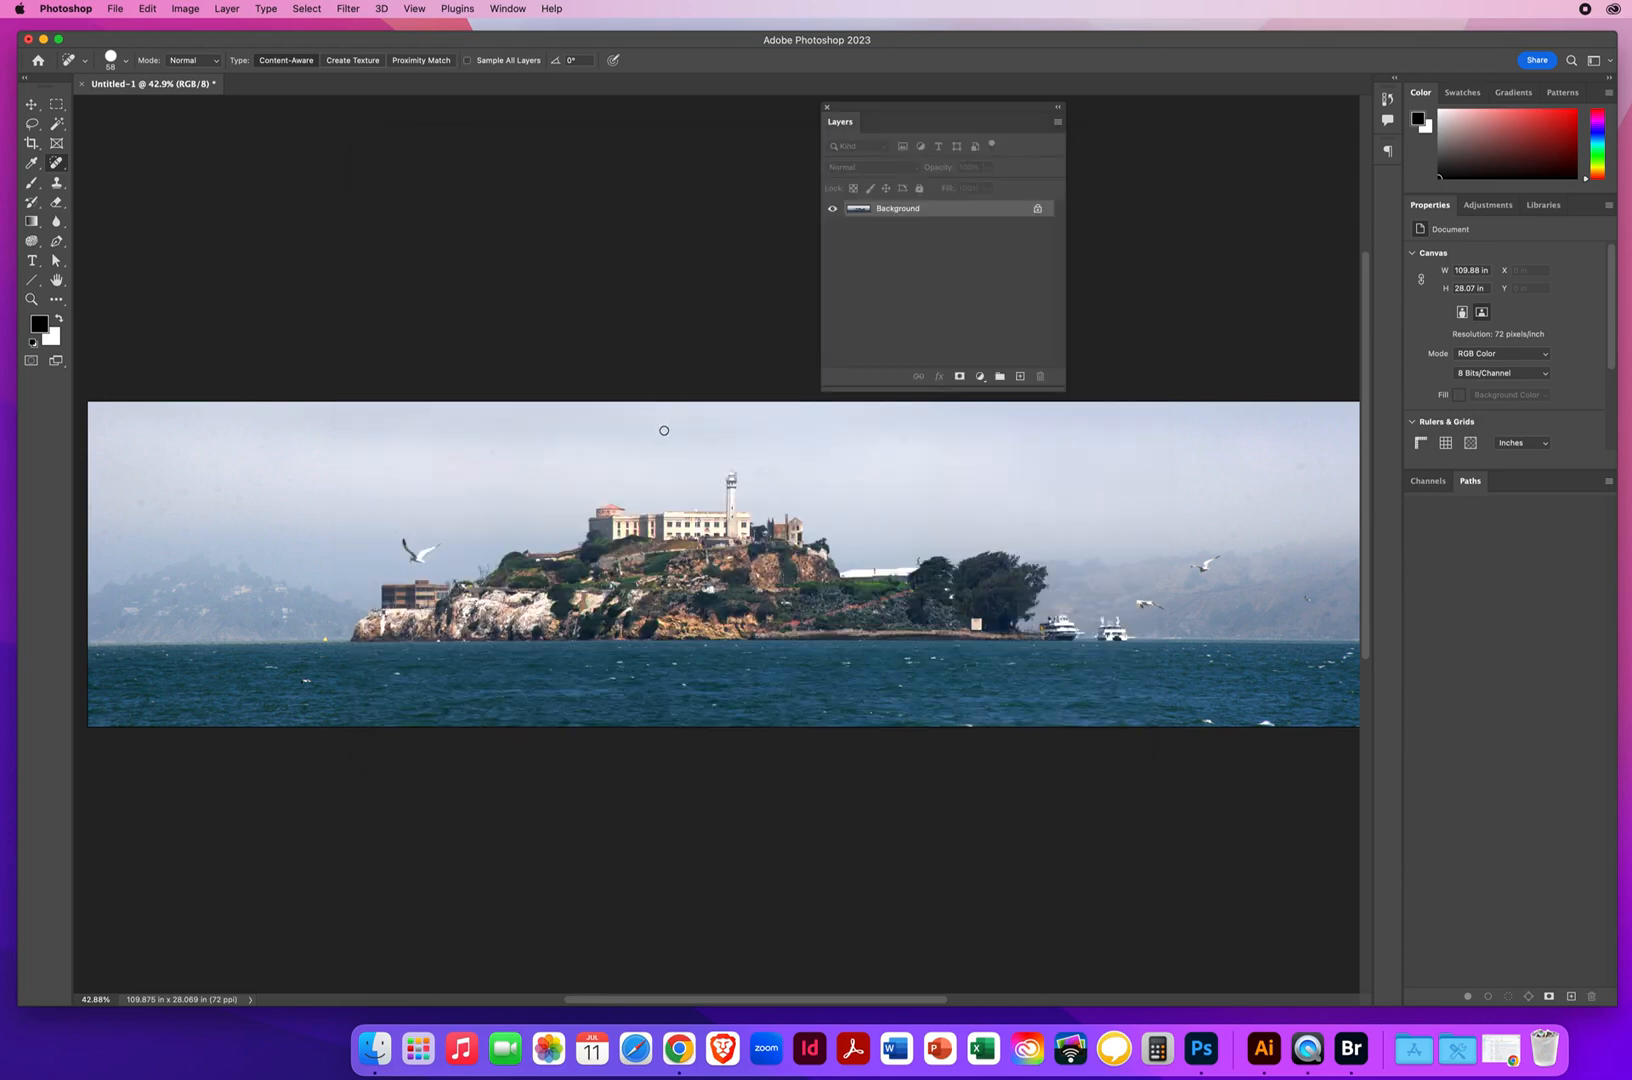
# Close the Alcatraz panorama document without saving its changes
pyautogui.click(31, 104)
pyautogui.click(82, 84)
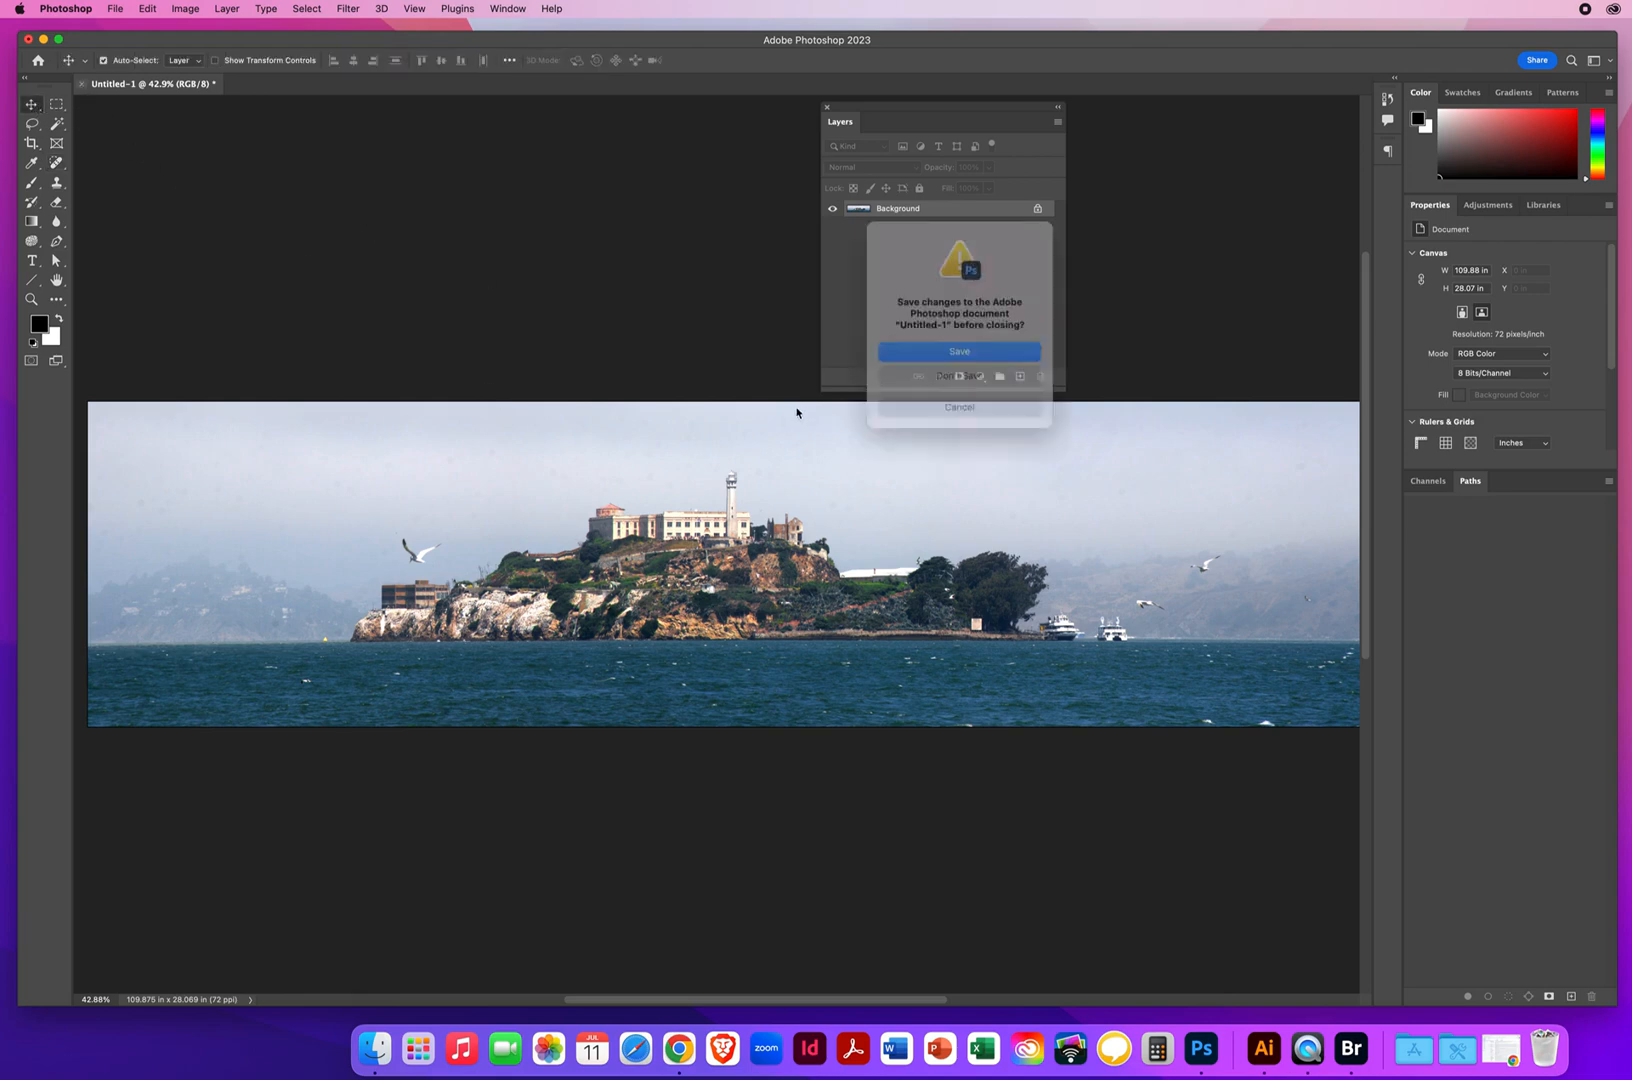
pyautogui.click(900, 376)
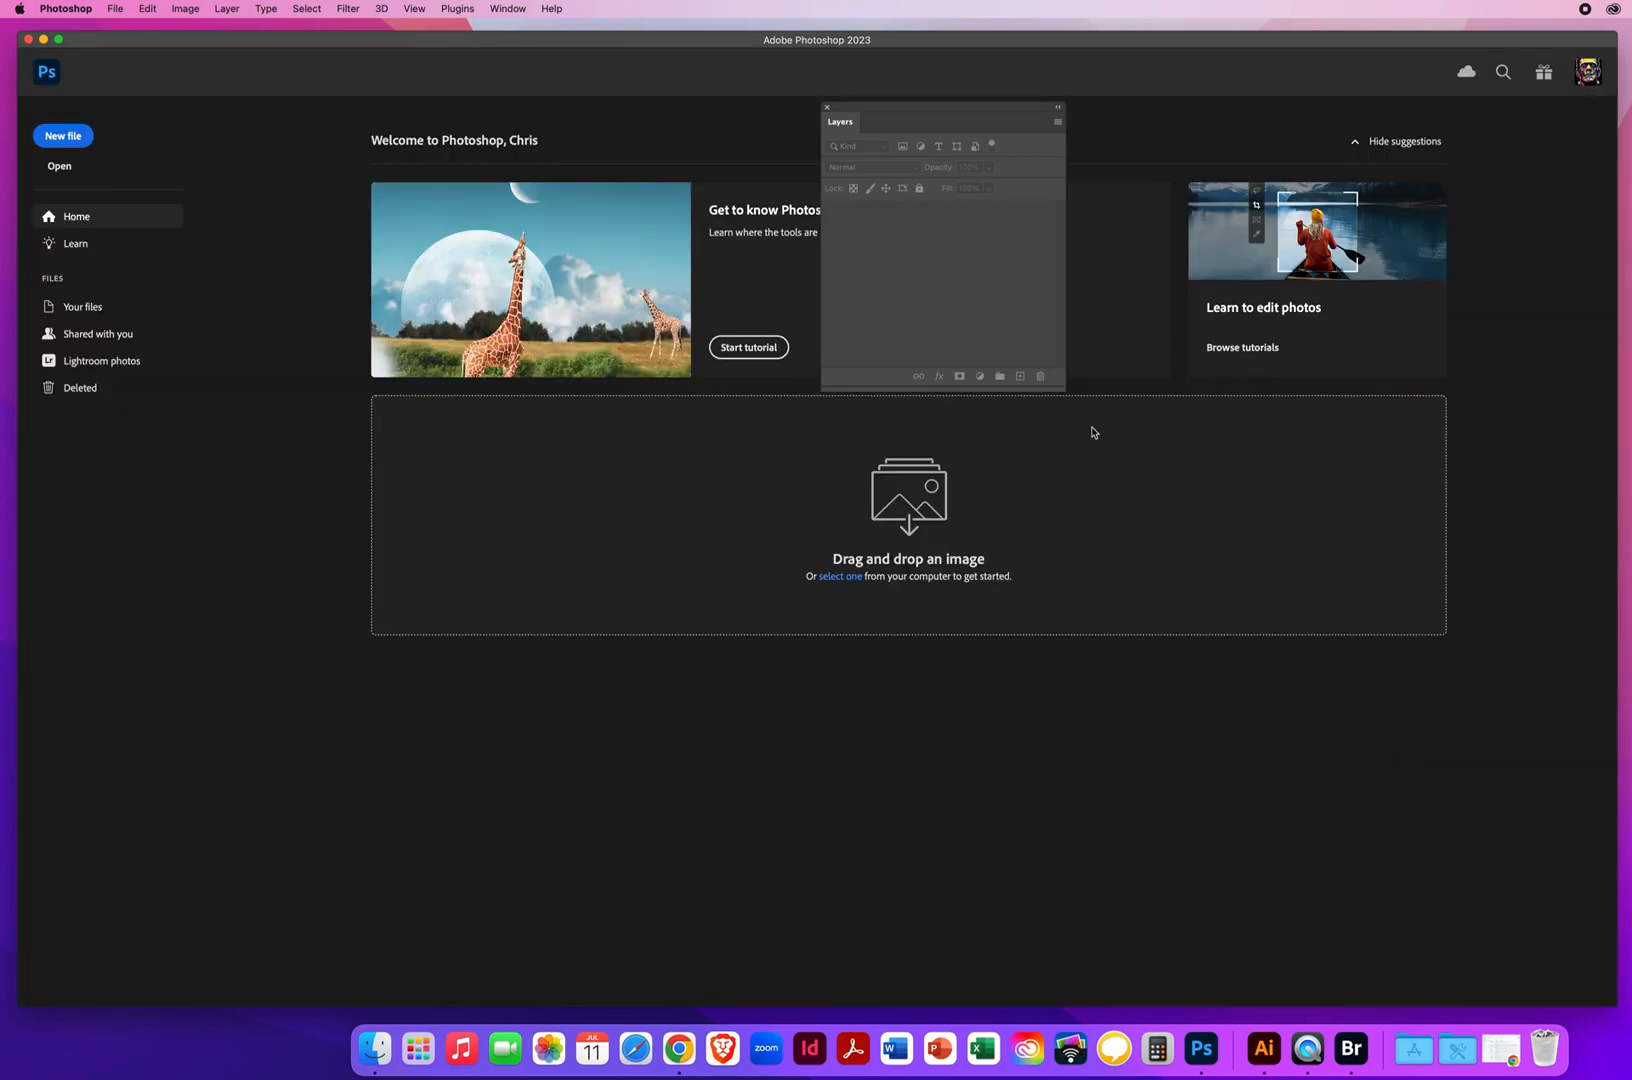